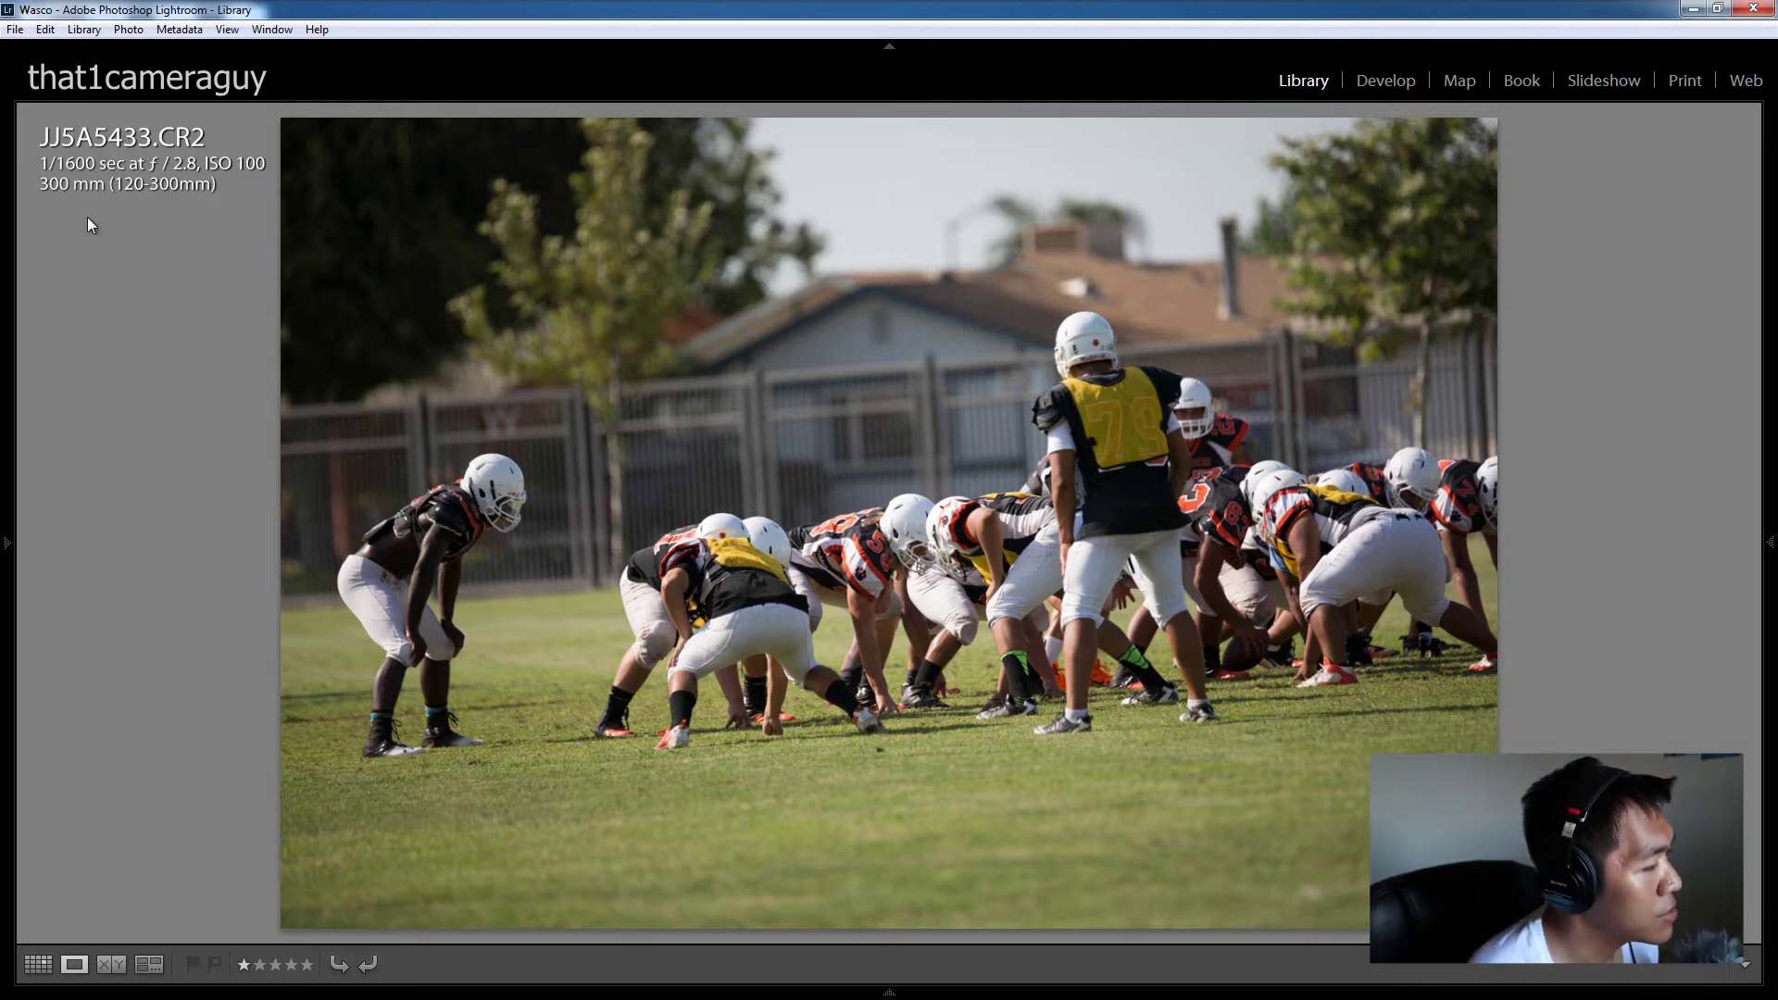
Step: Advance to photo JJ5A5437.CR2 and examine the running ball carrier up close at 1:1
key(Right)
key(Right)
key(Right)
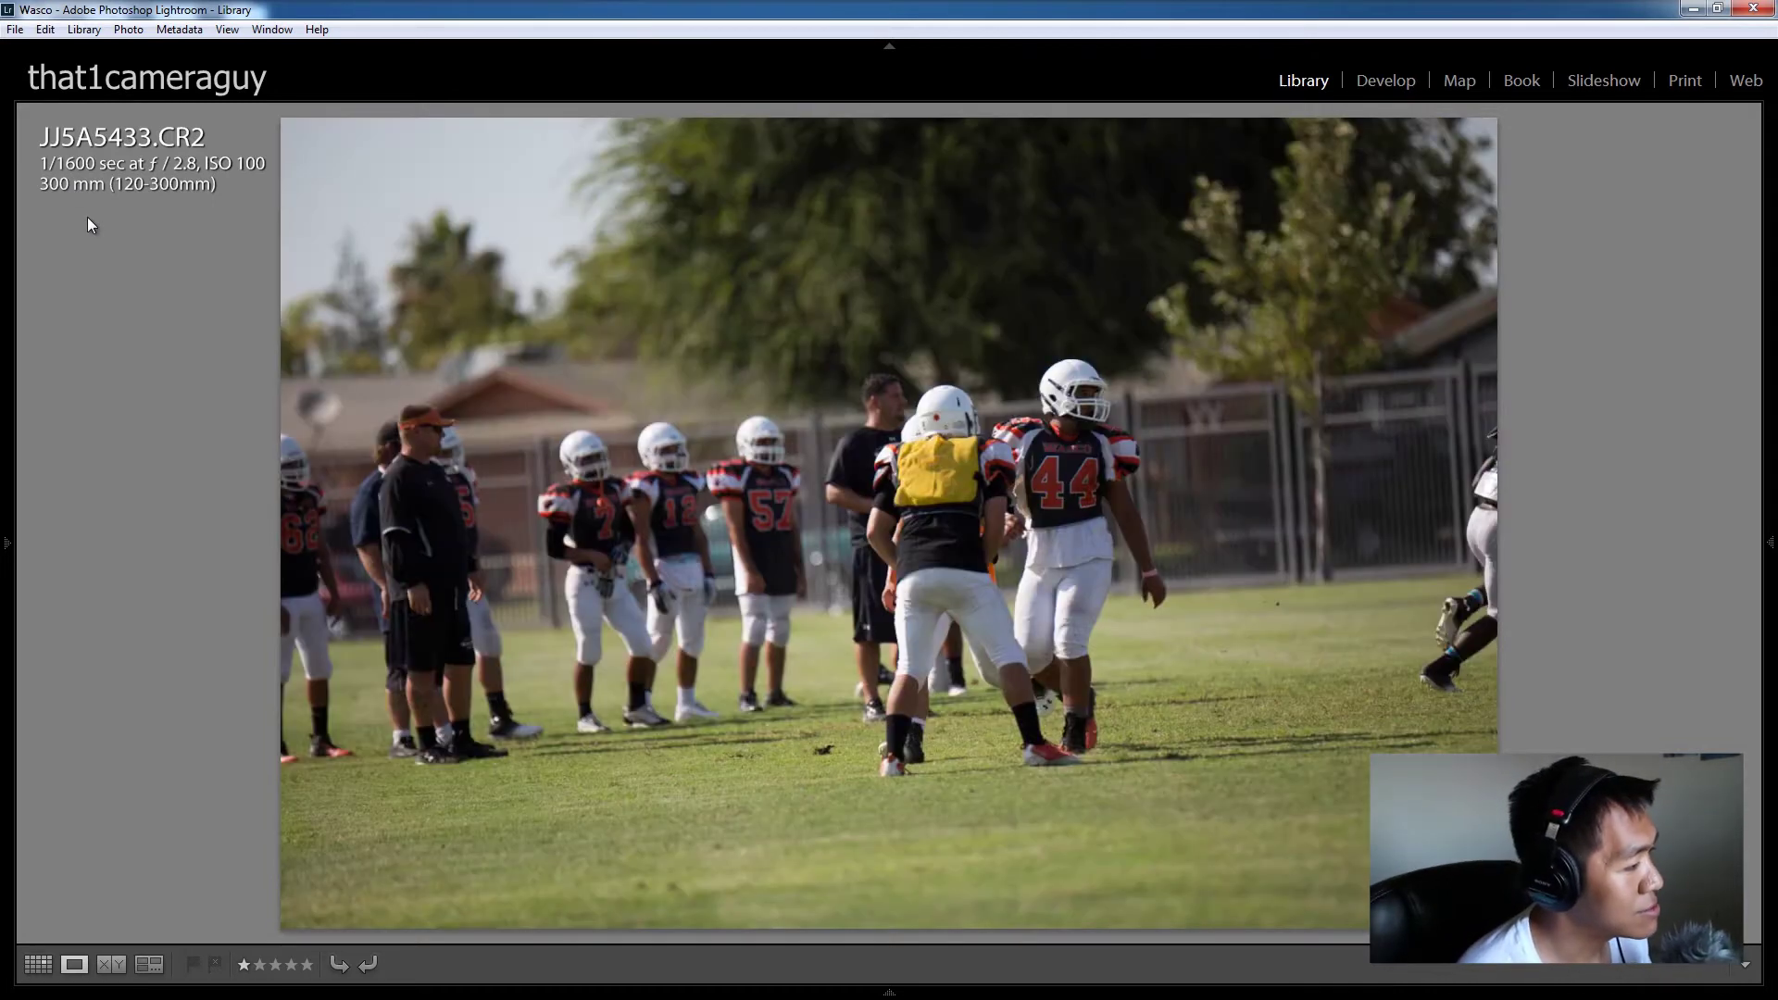
key(Right)
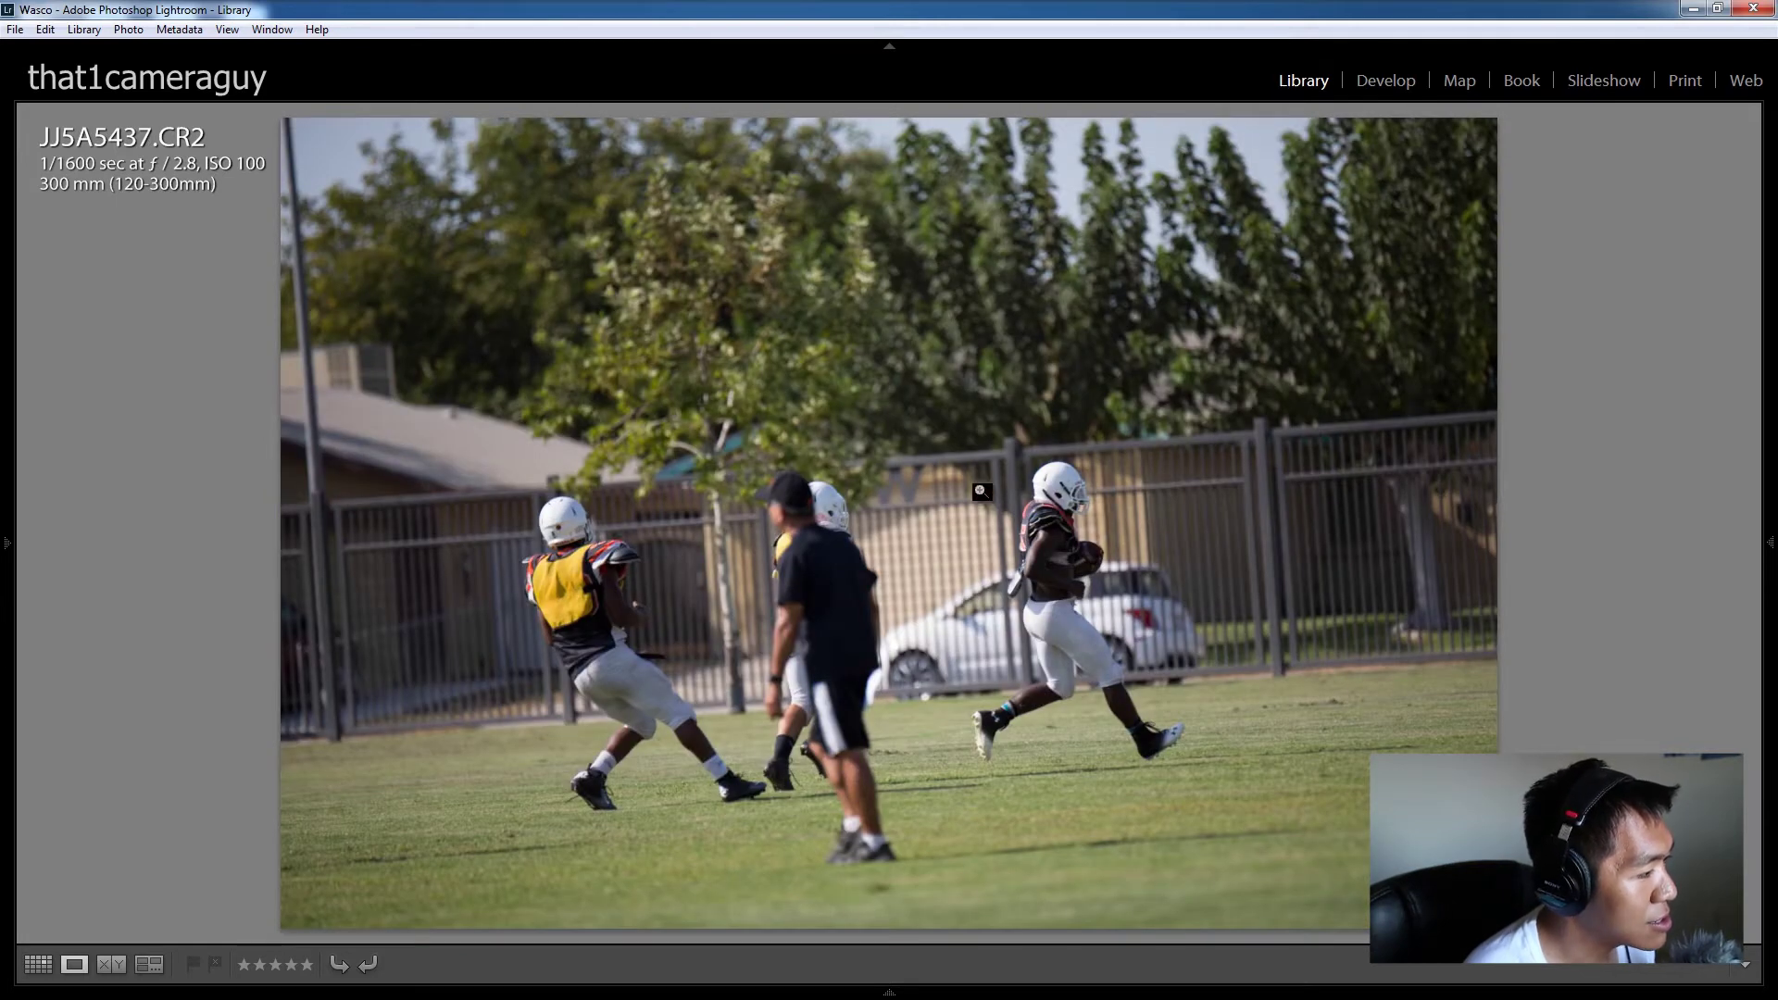
click(1093, 567)
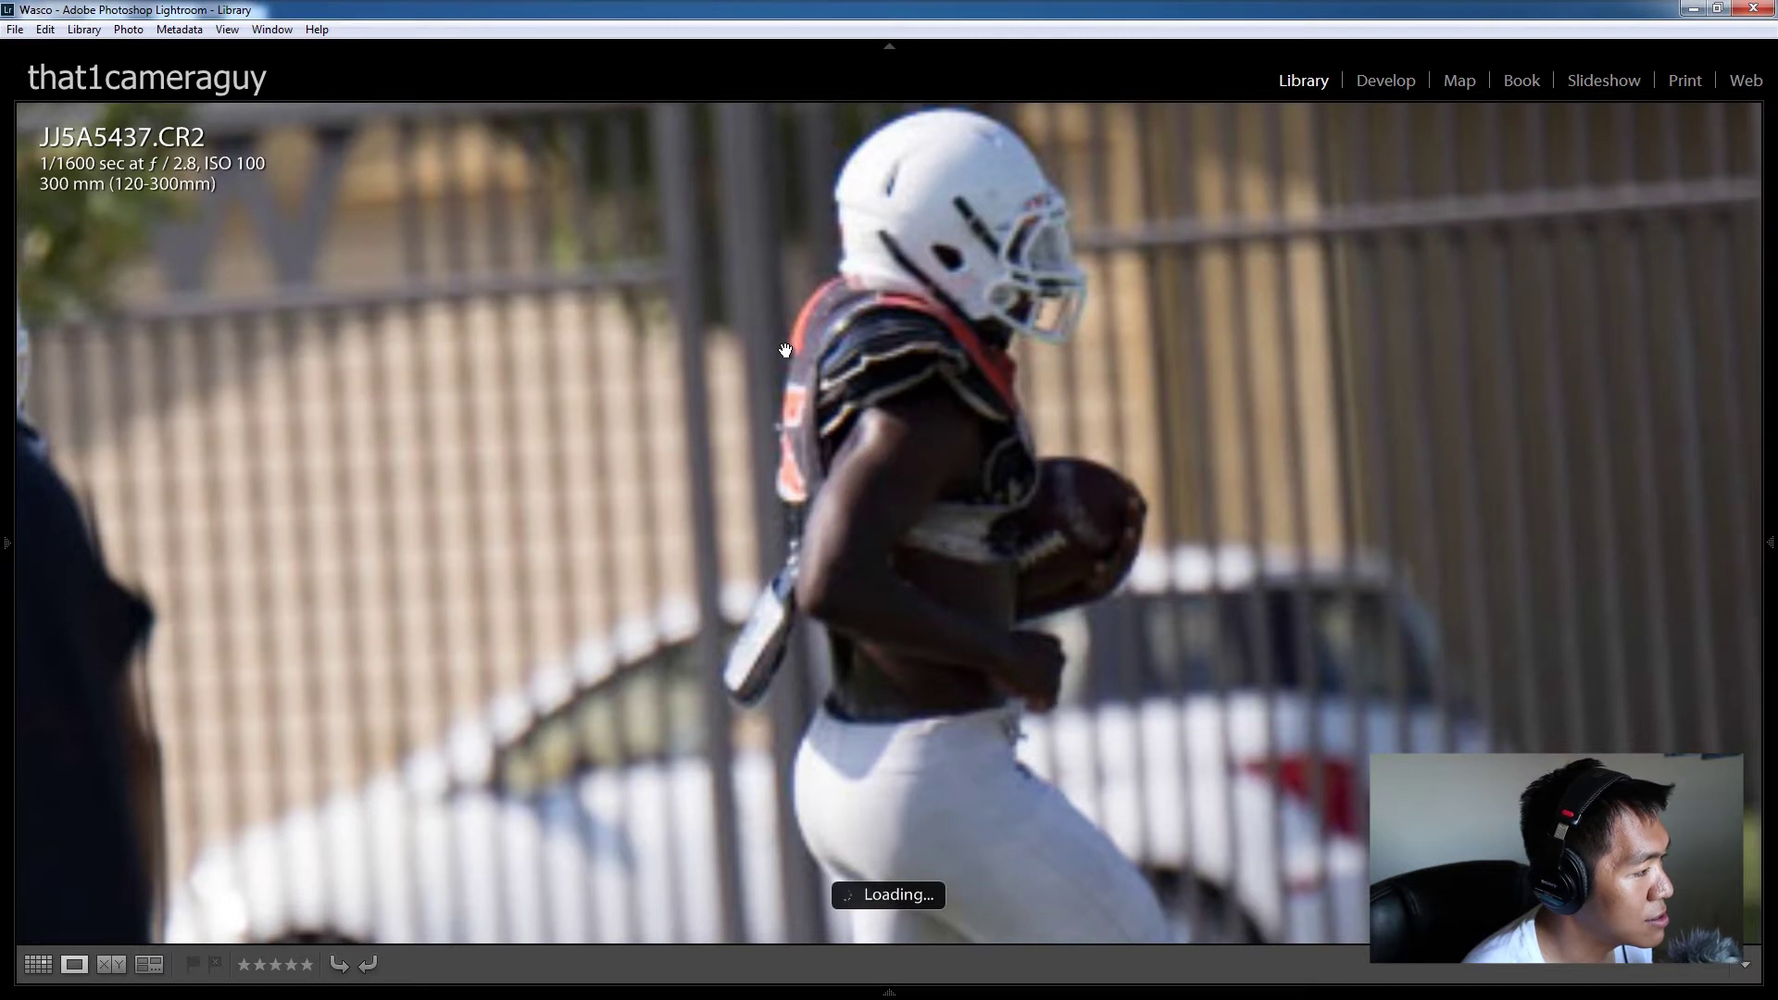
drag(827, 394, 783, 486)
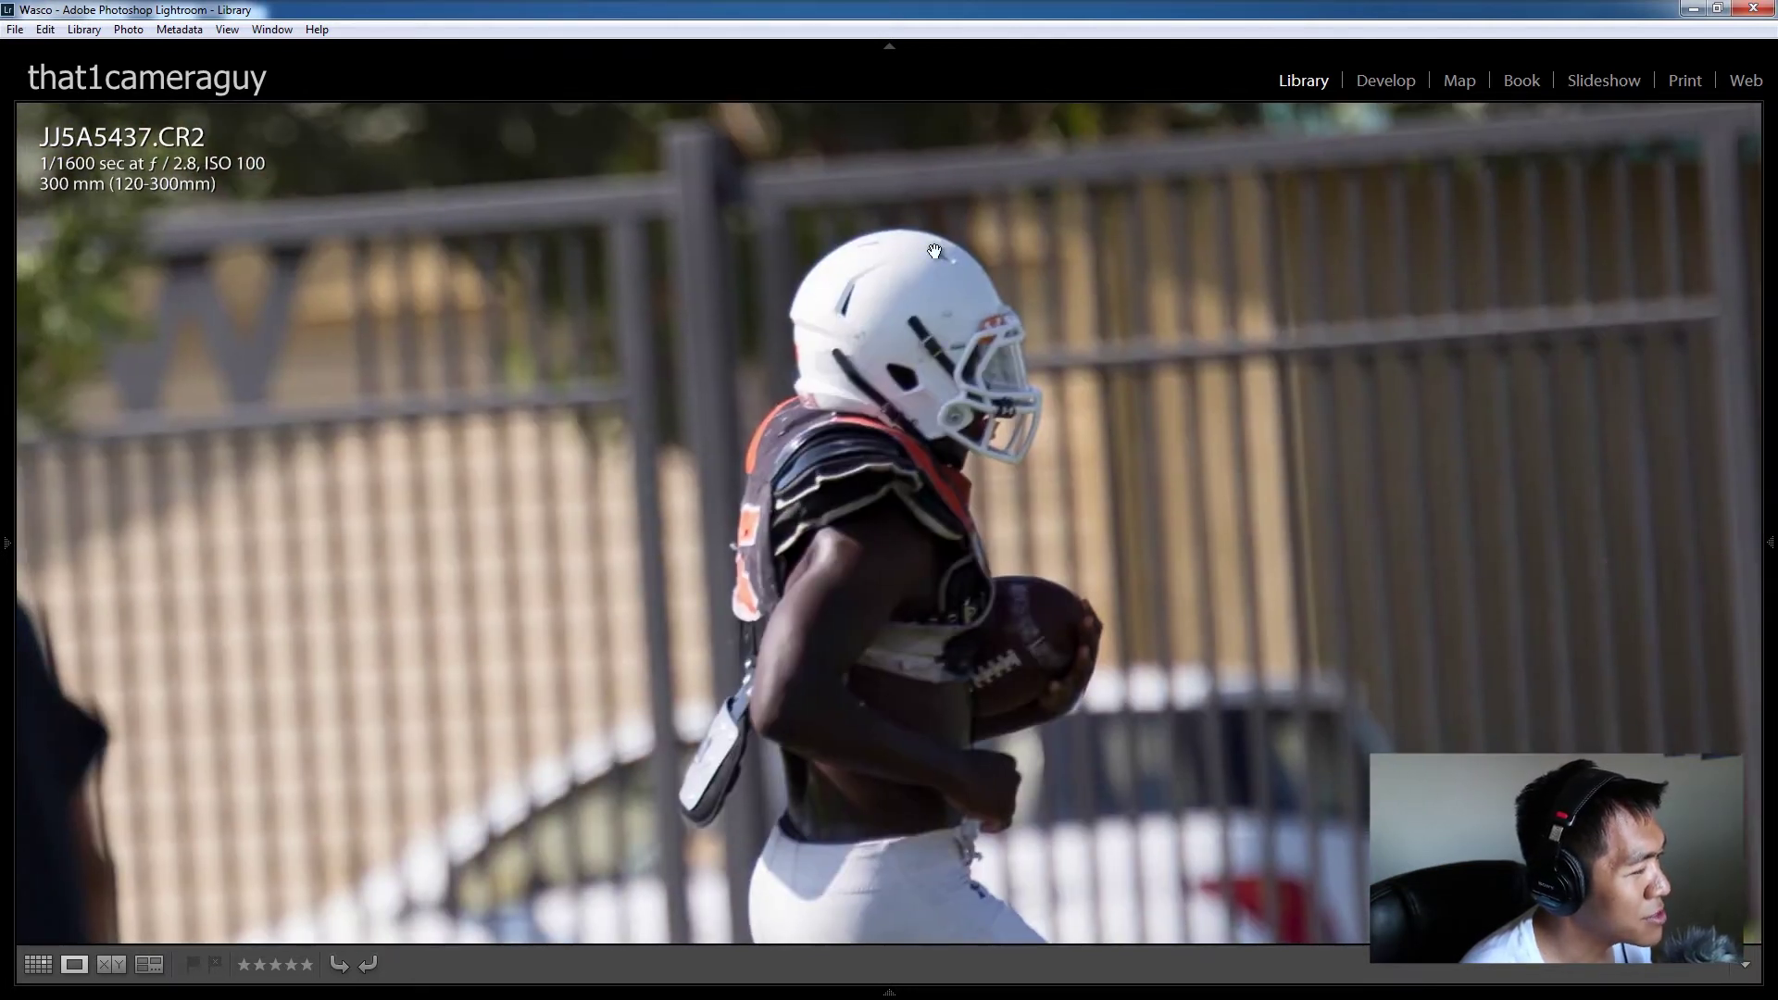
drag(631, 750, 824, 523)
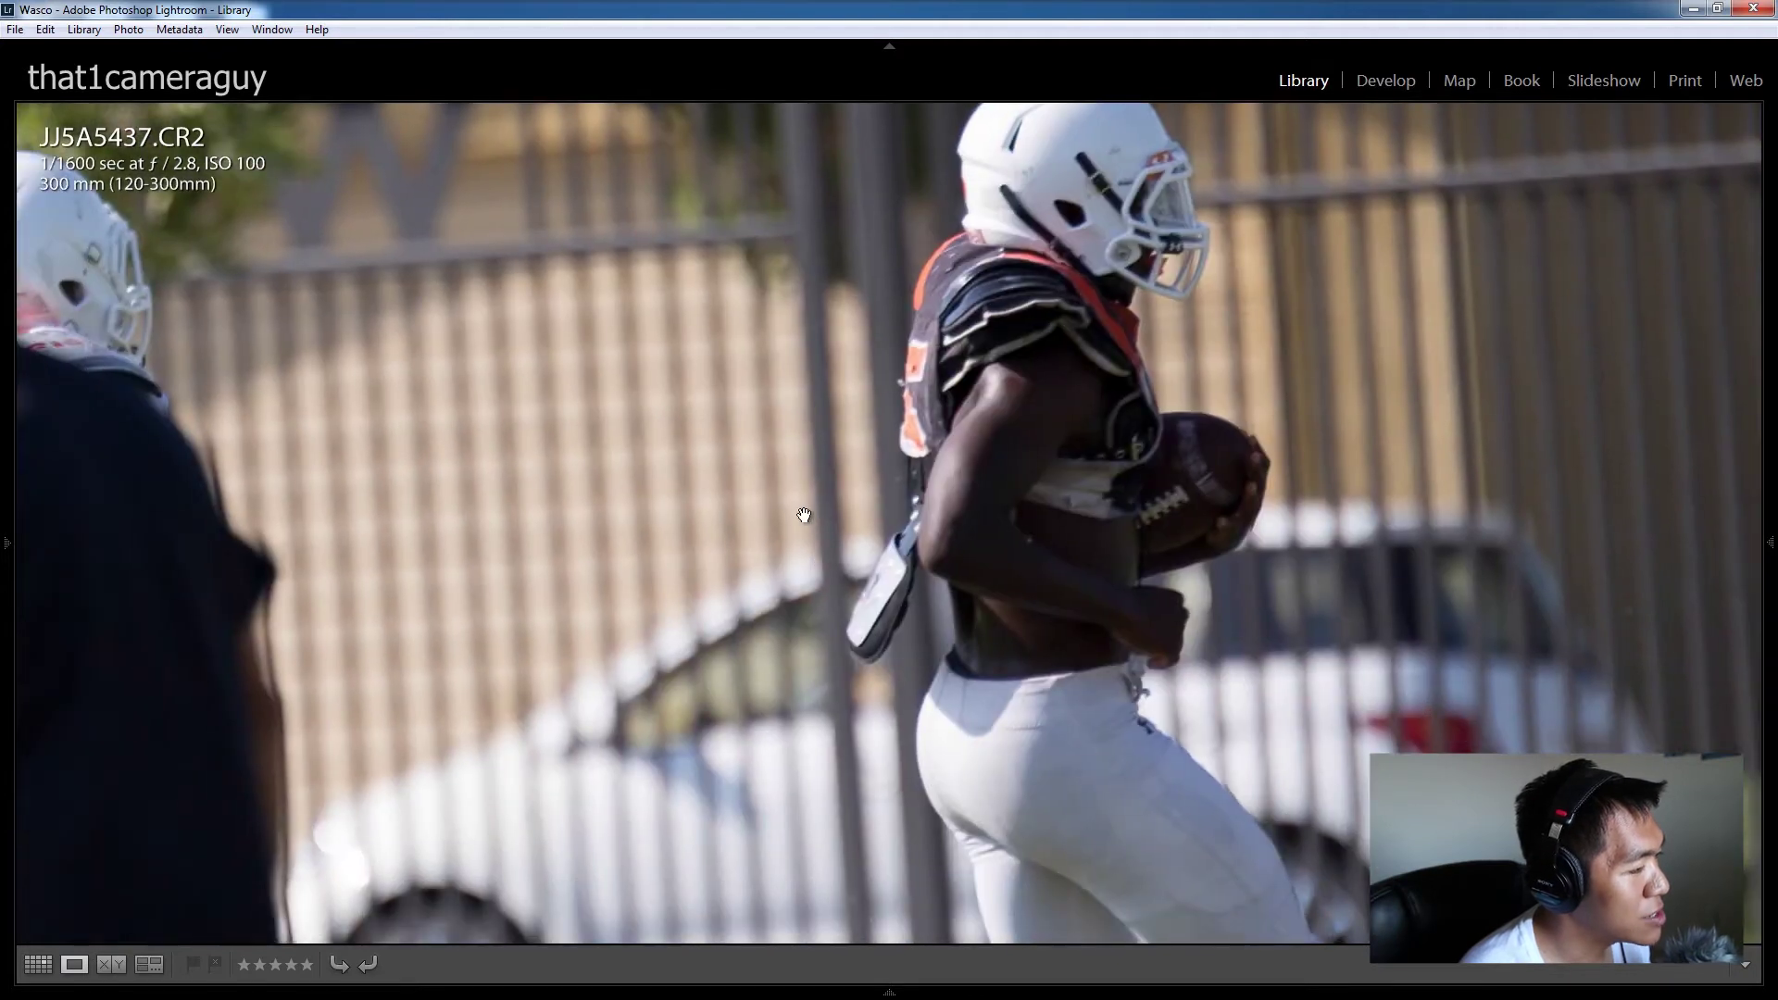
Step: View the photos through JJ5A5439.CR2 at 1:3 zoom, and return the view to Fit
mouse_move(16, 592)
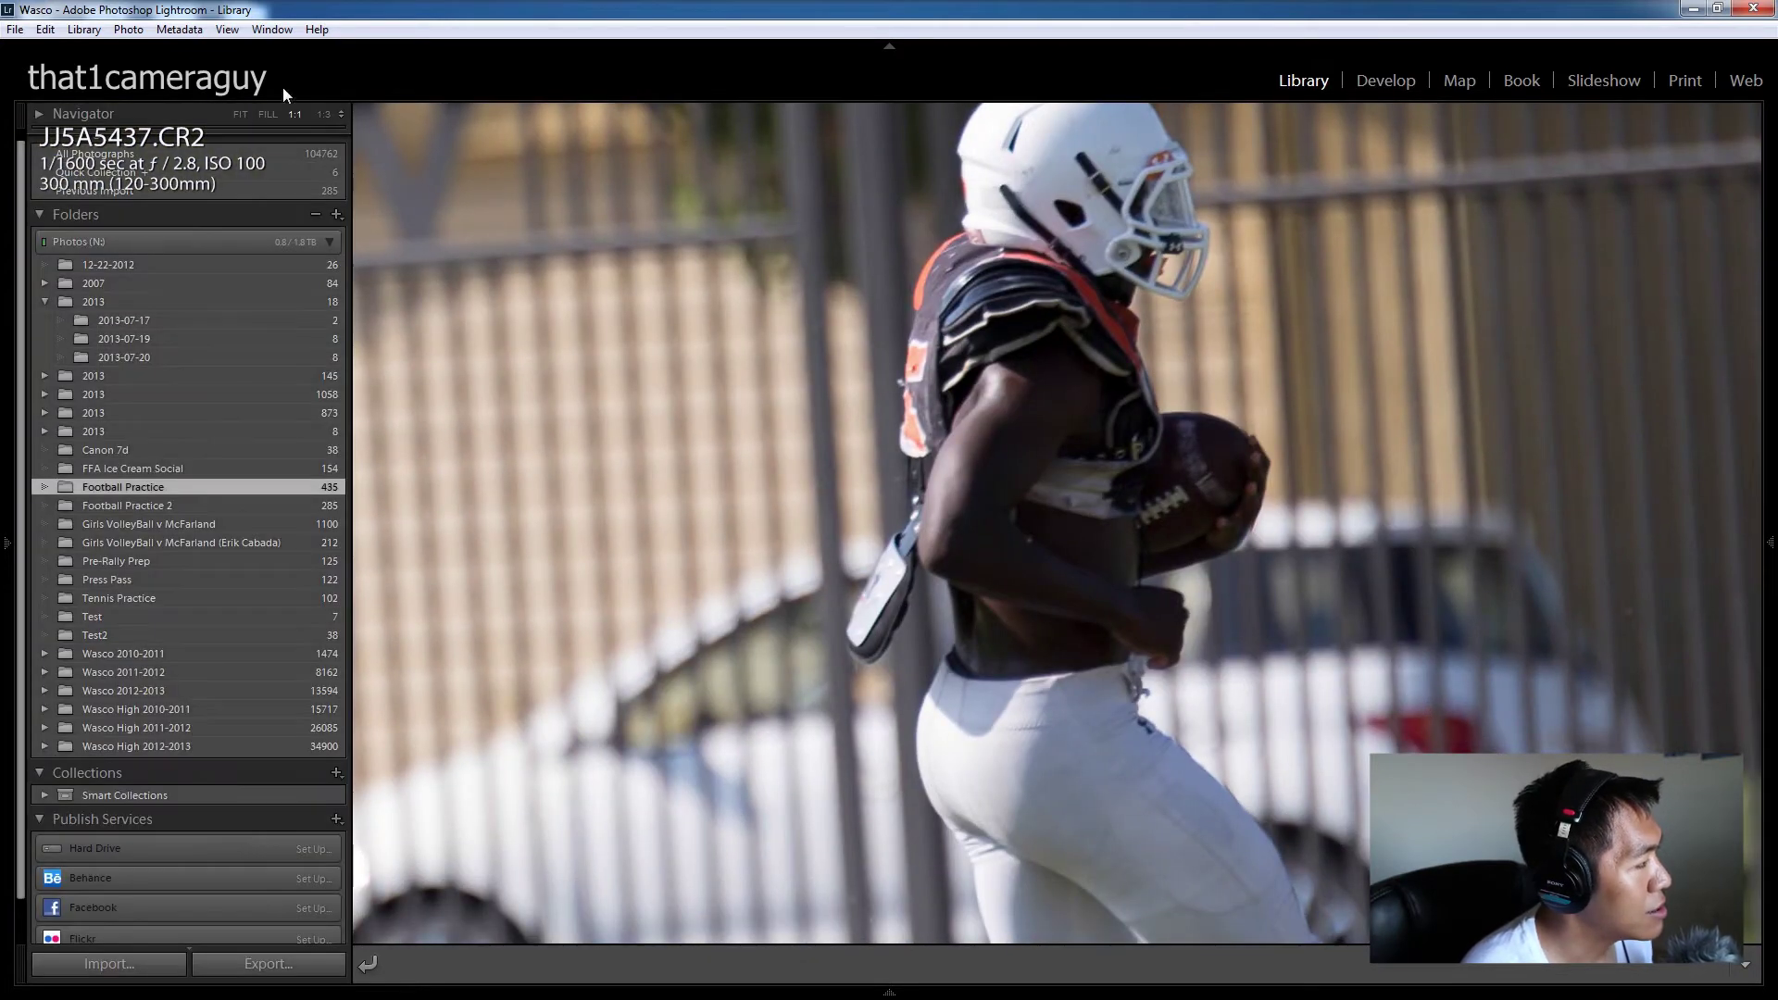
click(324, 114)
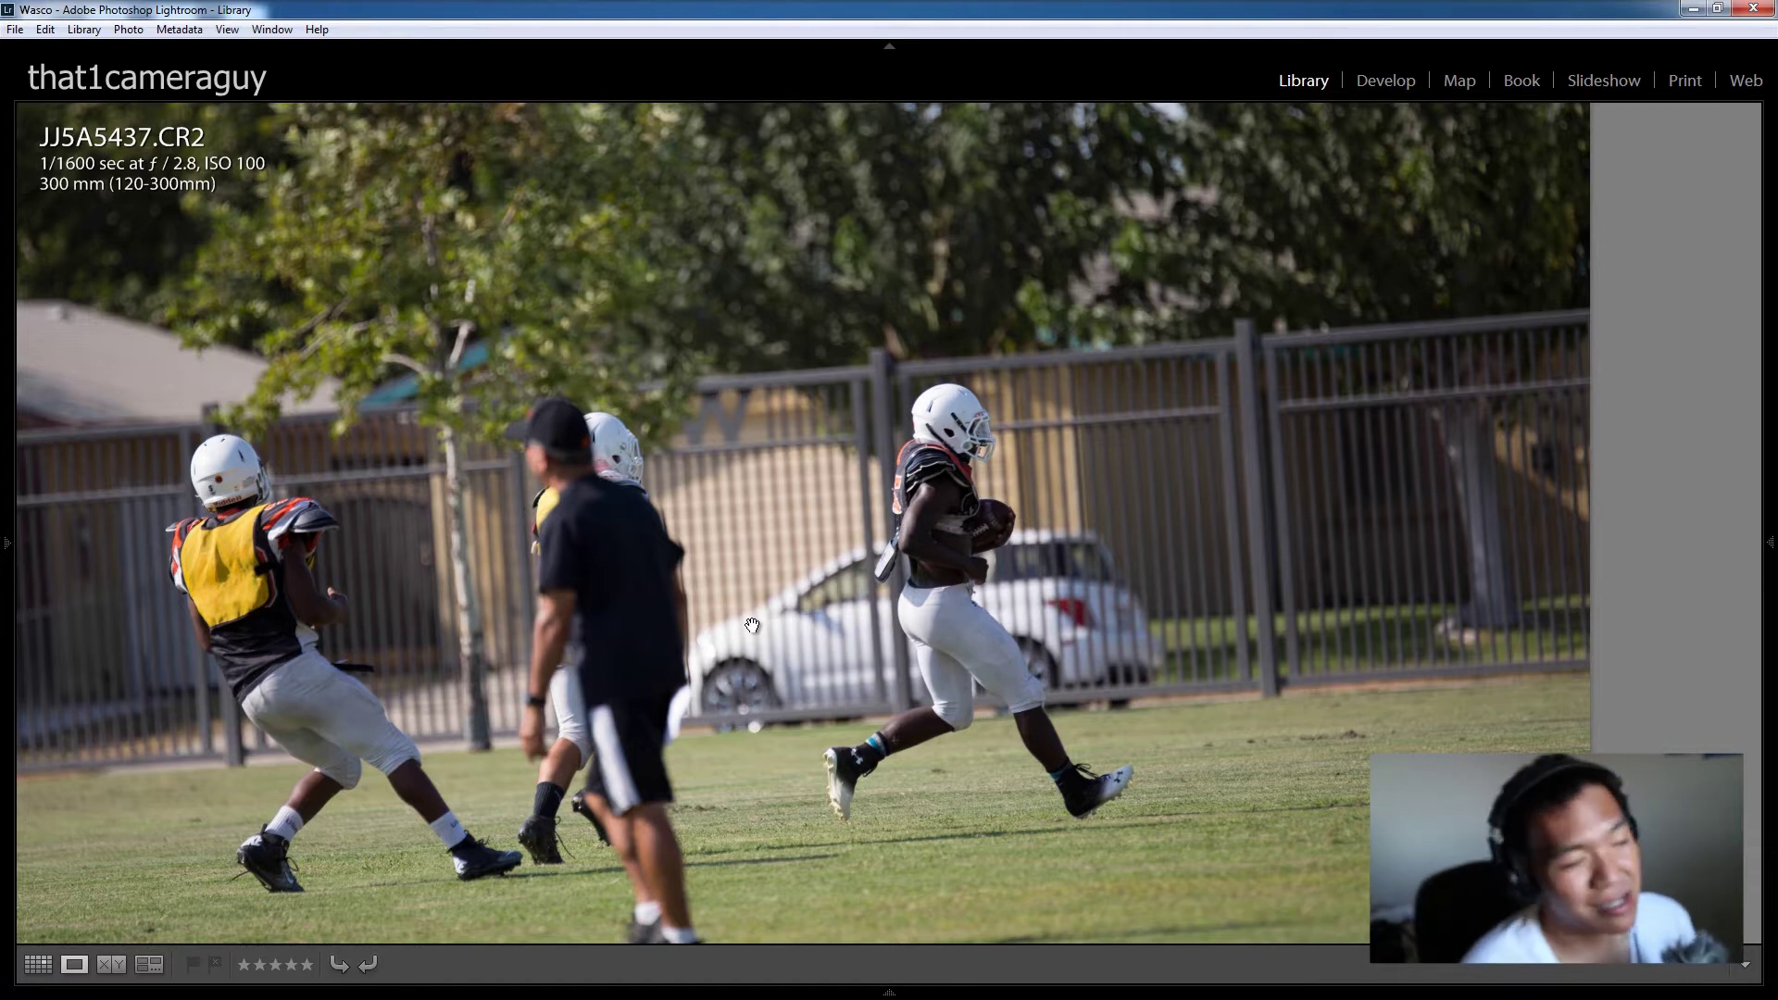
key(Right)
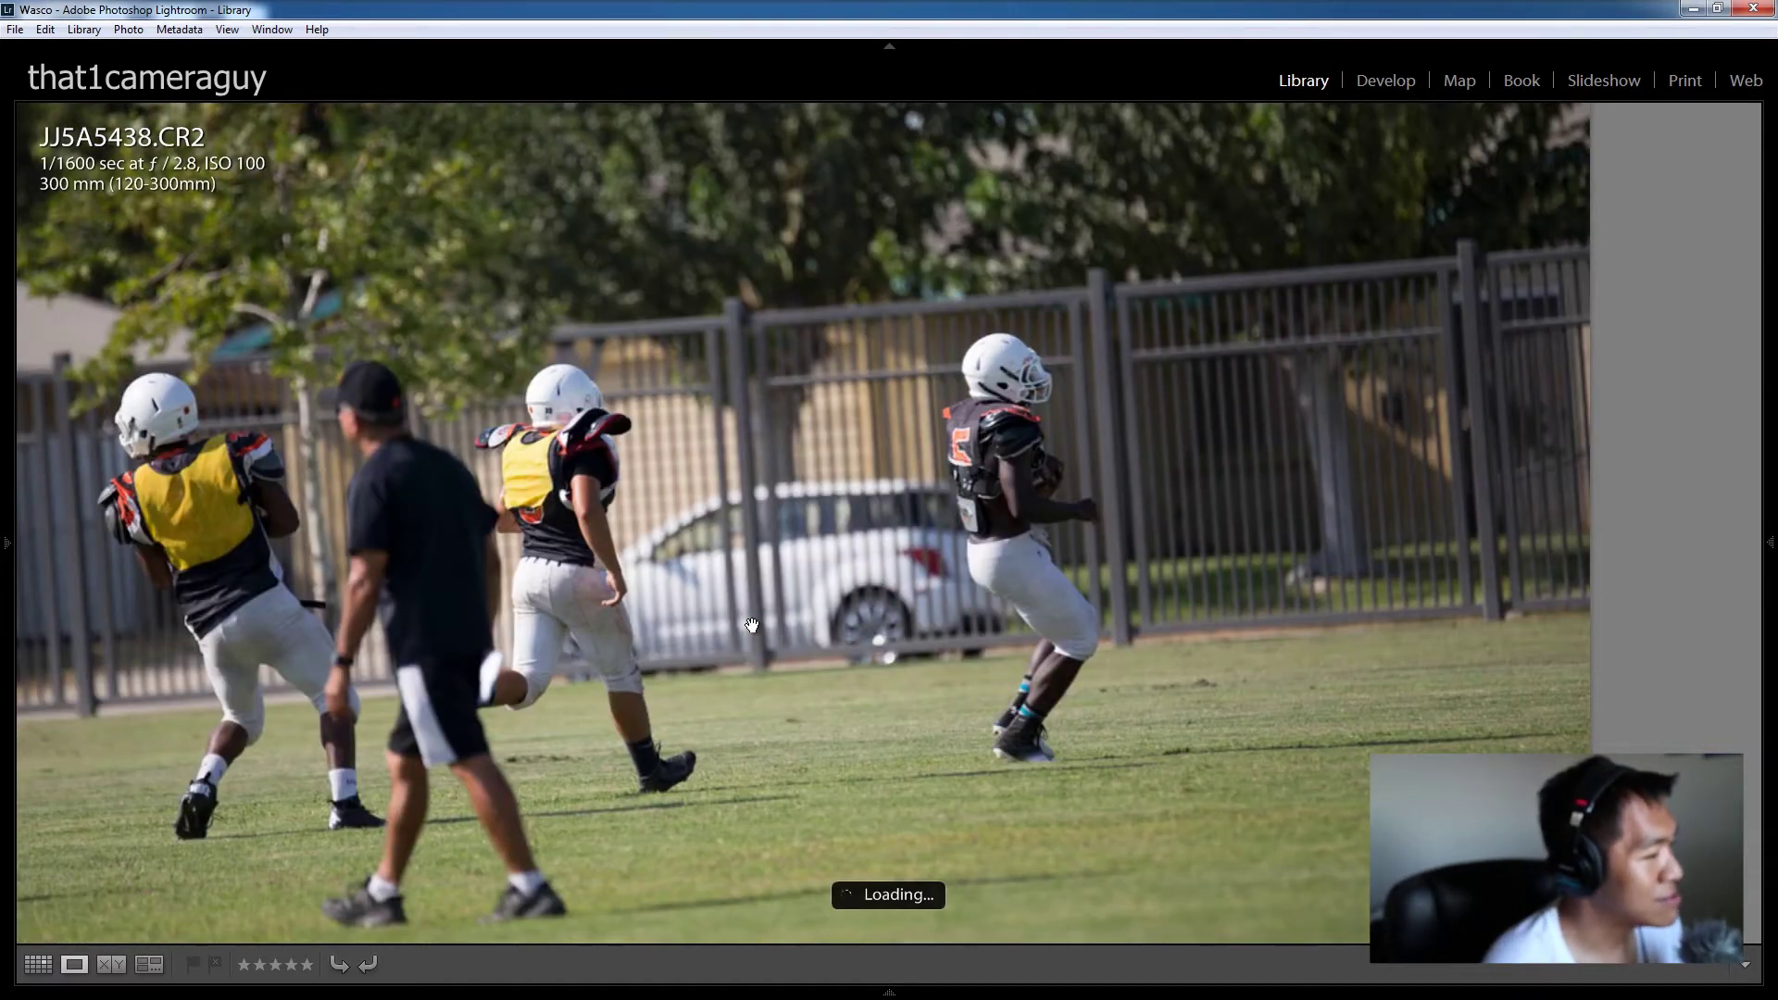
key(Right)
mouse_move(5, 555)
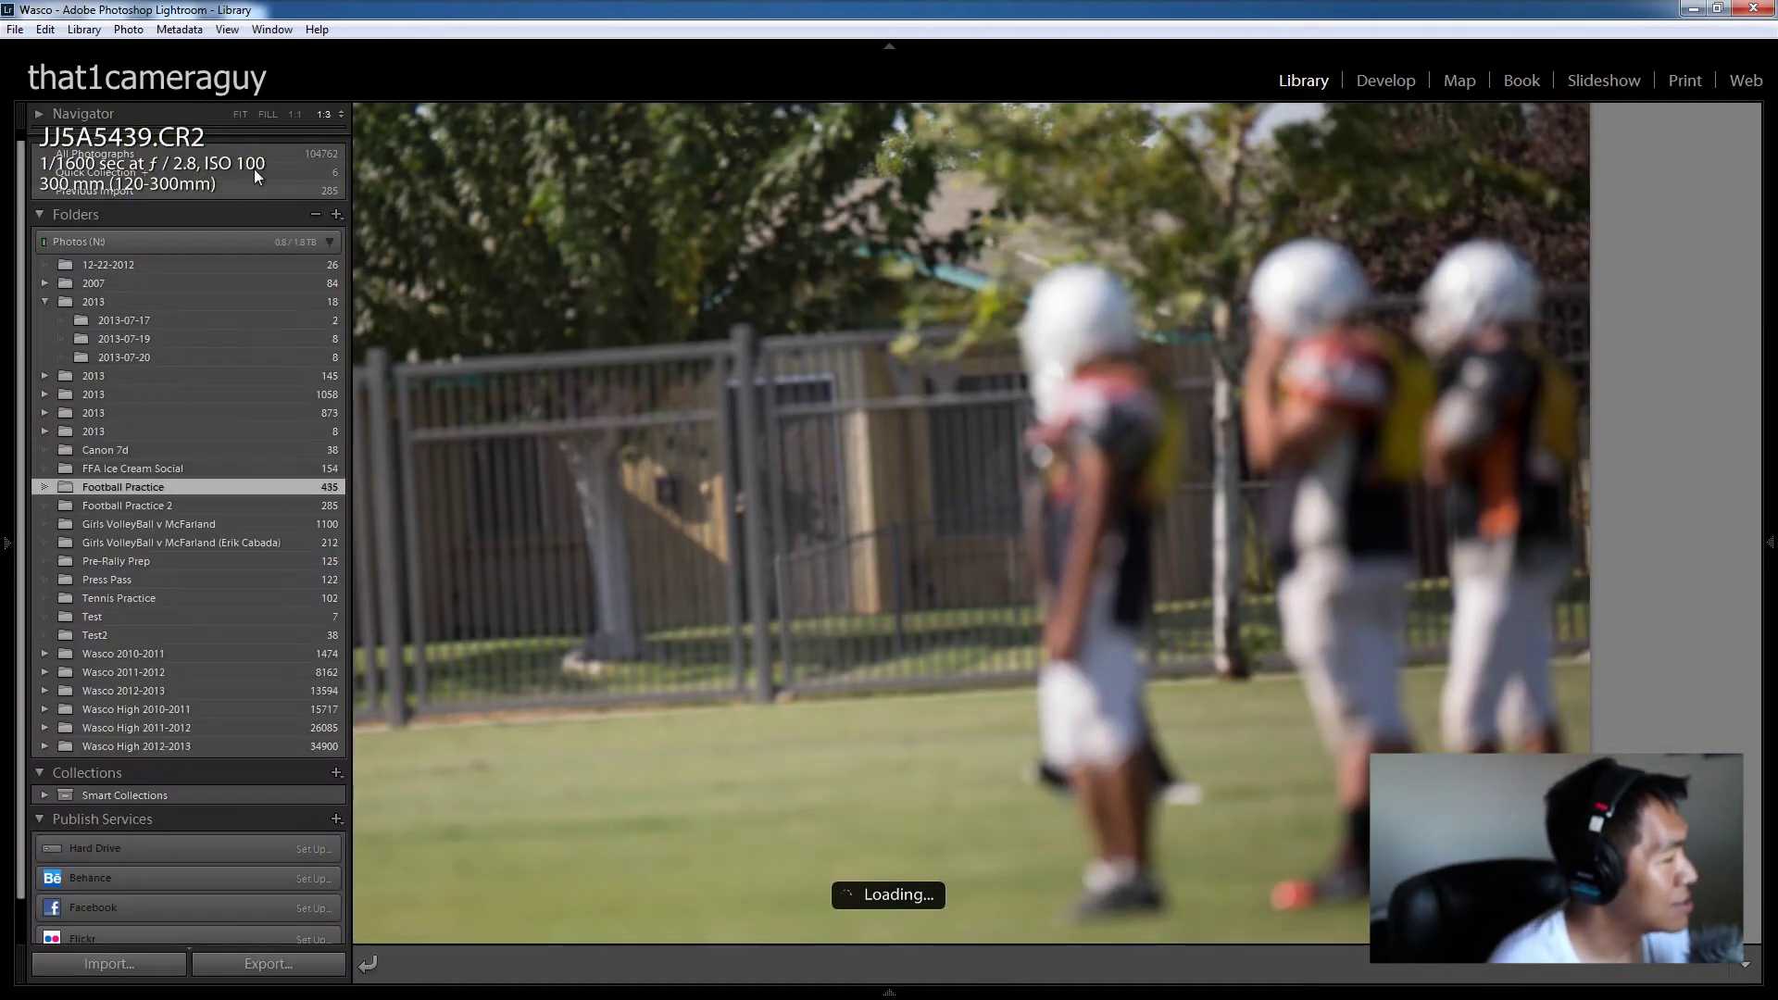
click(242, 113)
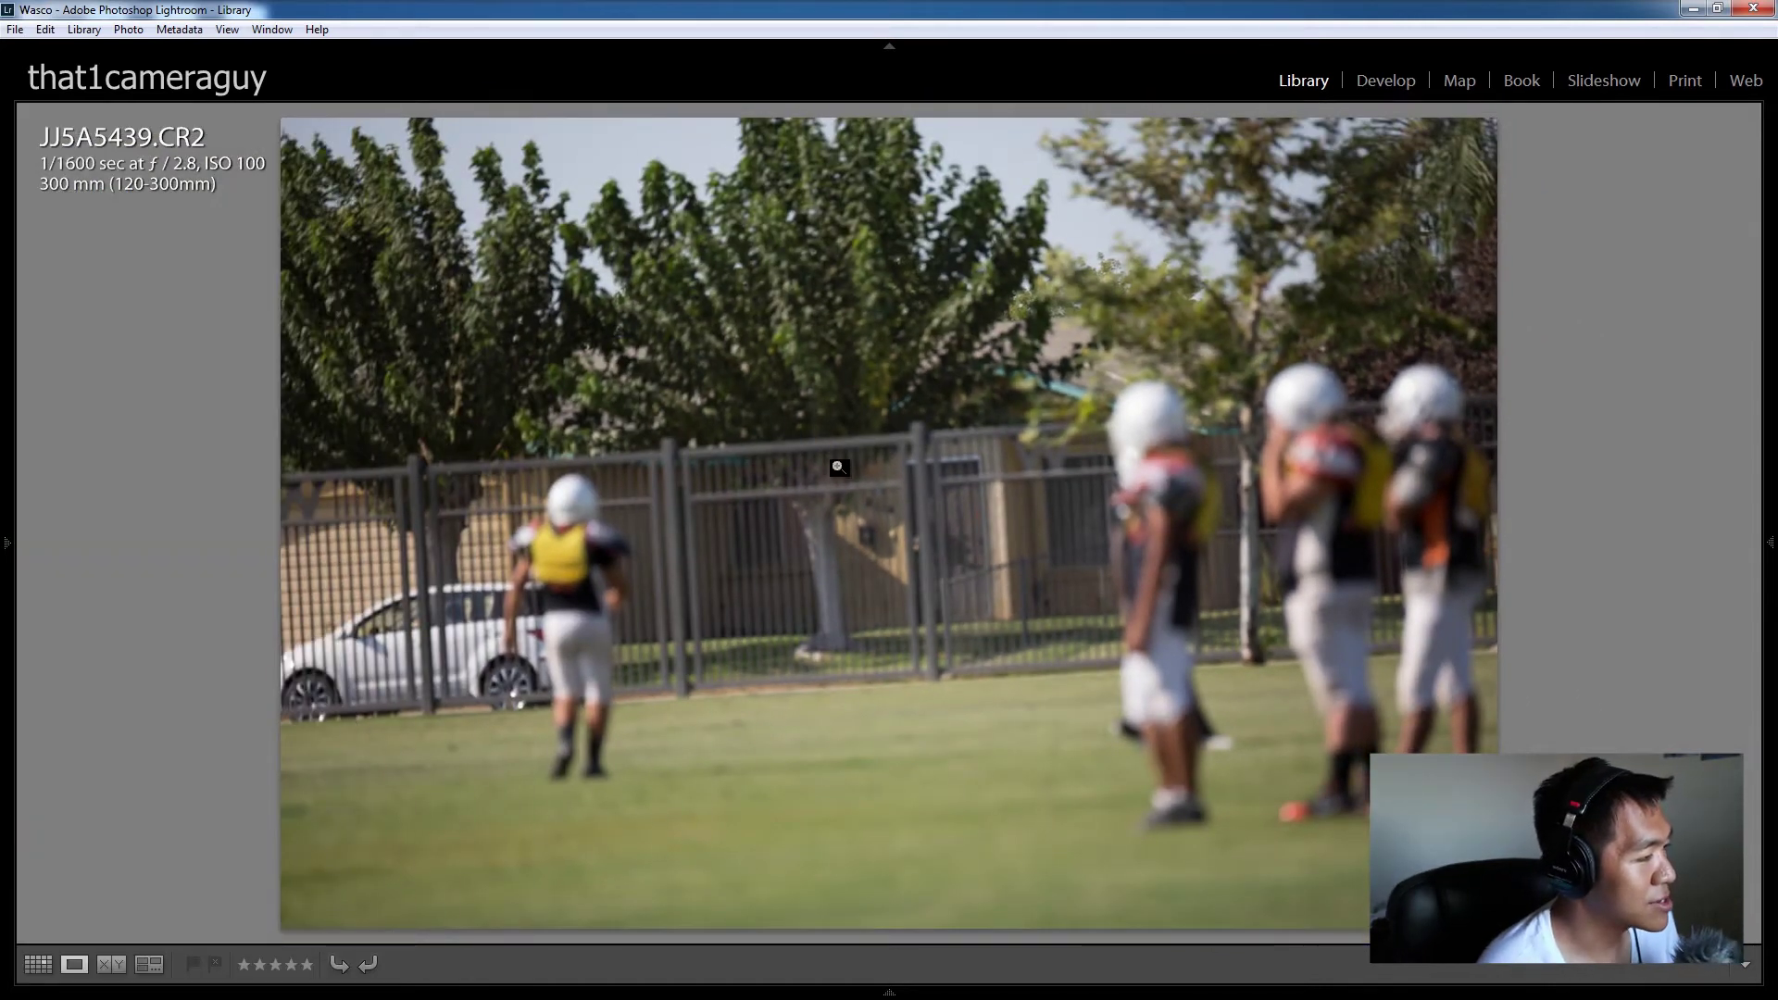
Step: Browse ahead to photo JJ5A5444.CR2 and examine the ball carrier at 1:3 zoom
key(Right)
key(Right)
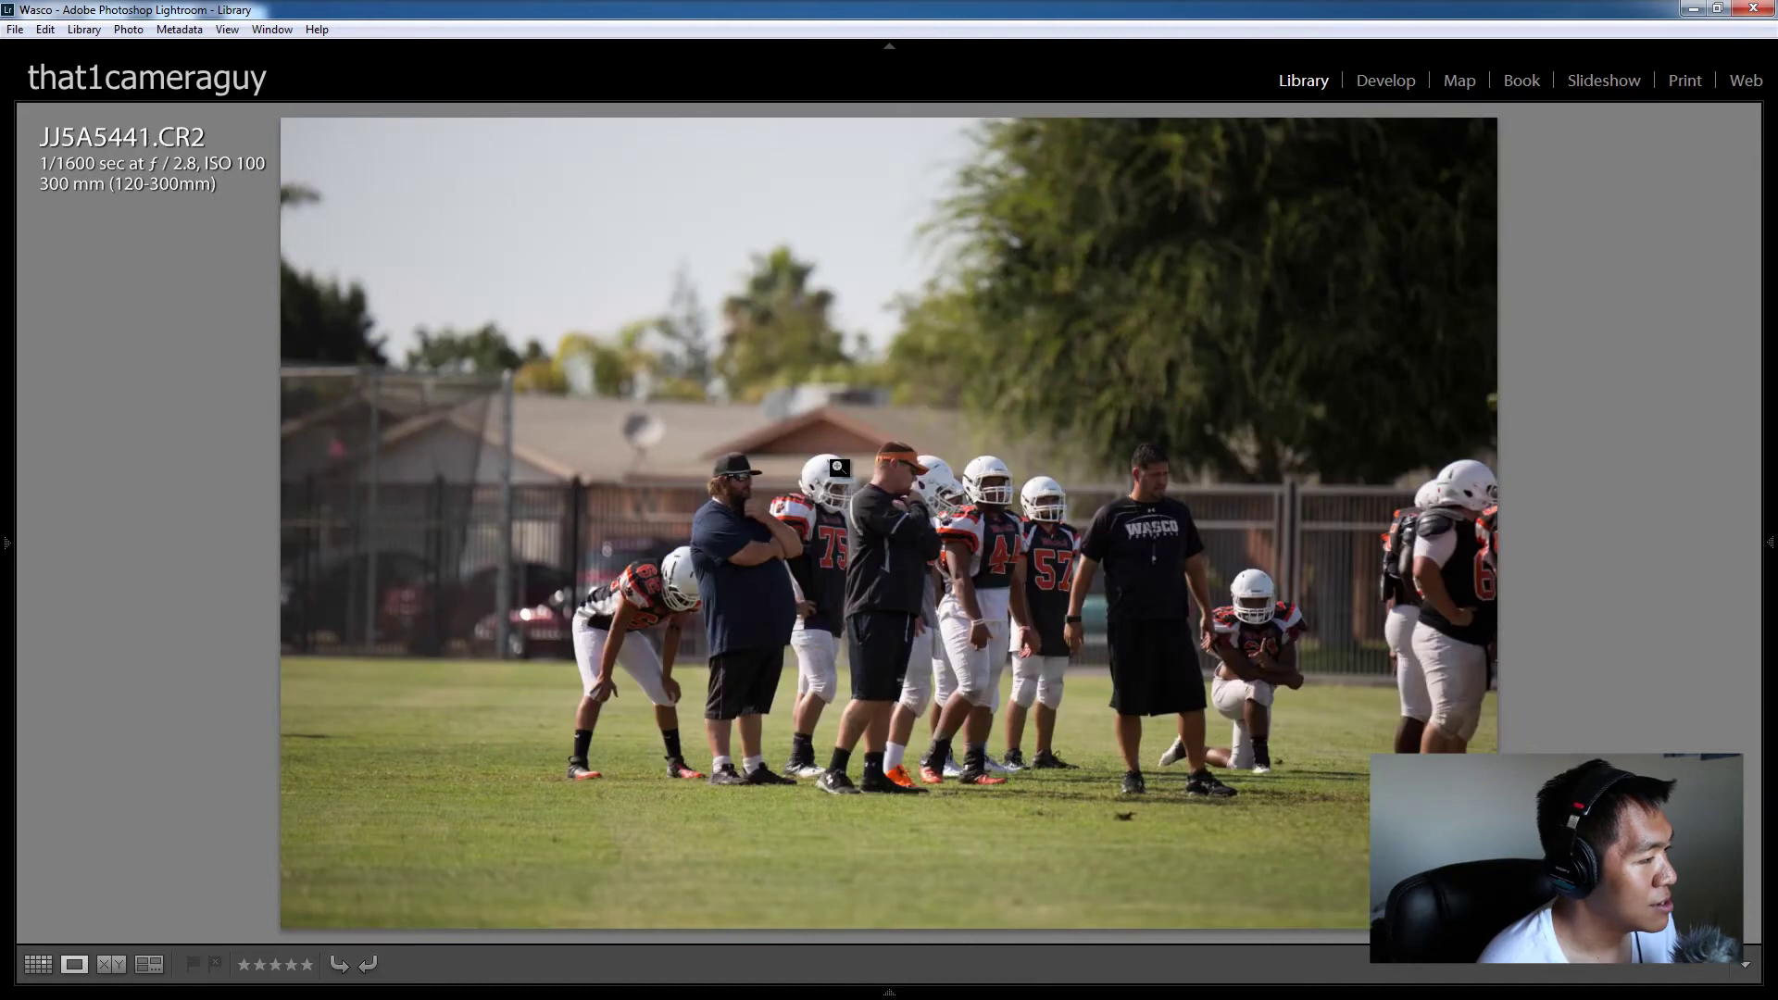
key(Right)
key(Right)
key(Right)
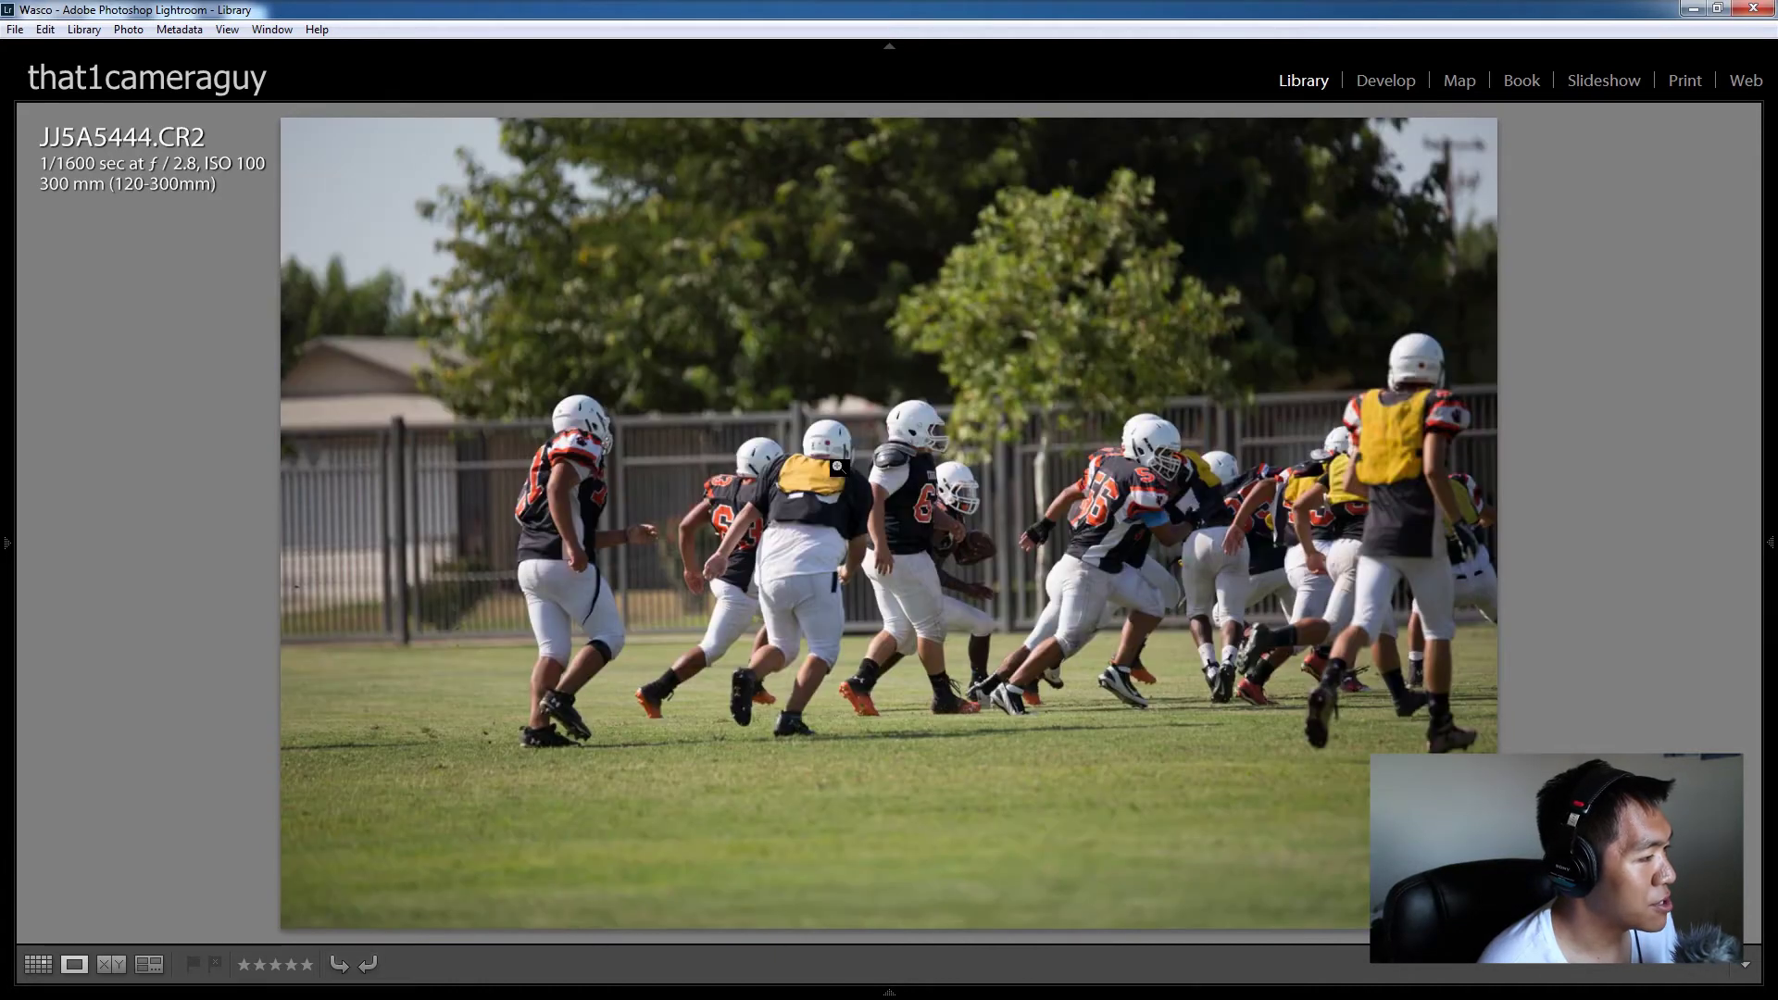
key(Right)
key(Left)
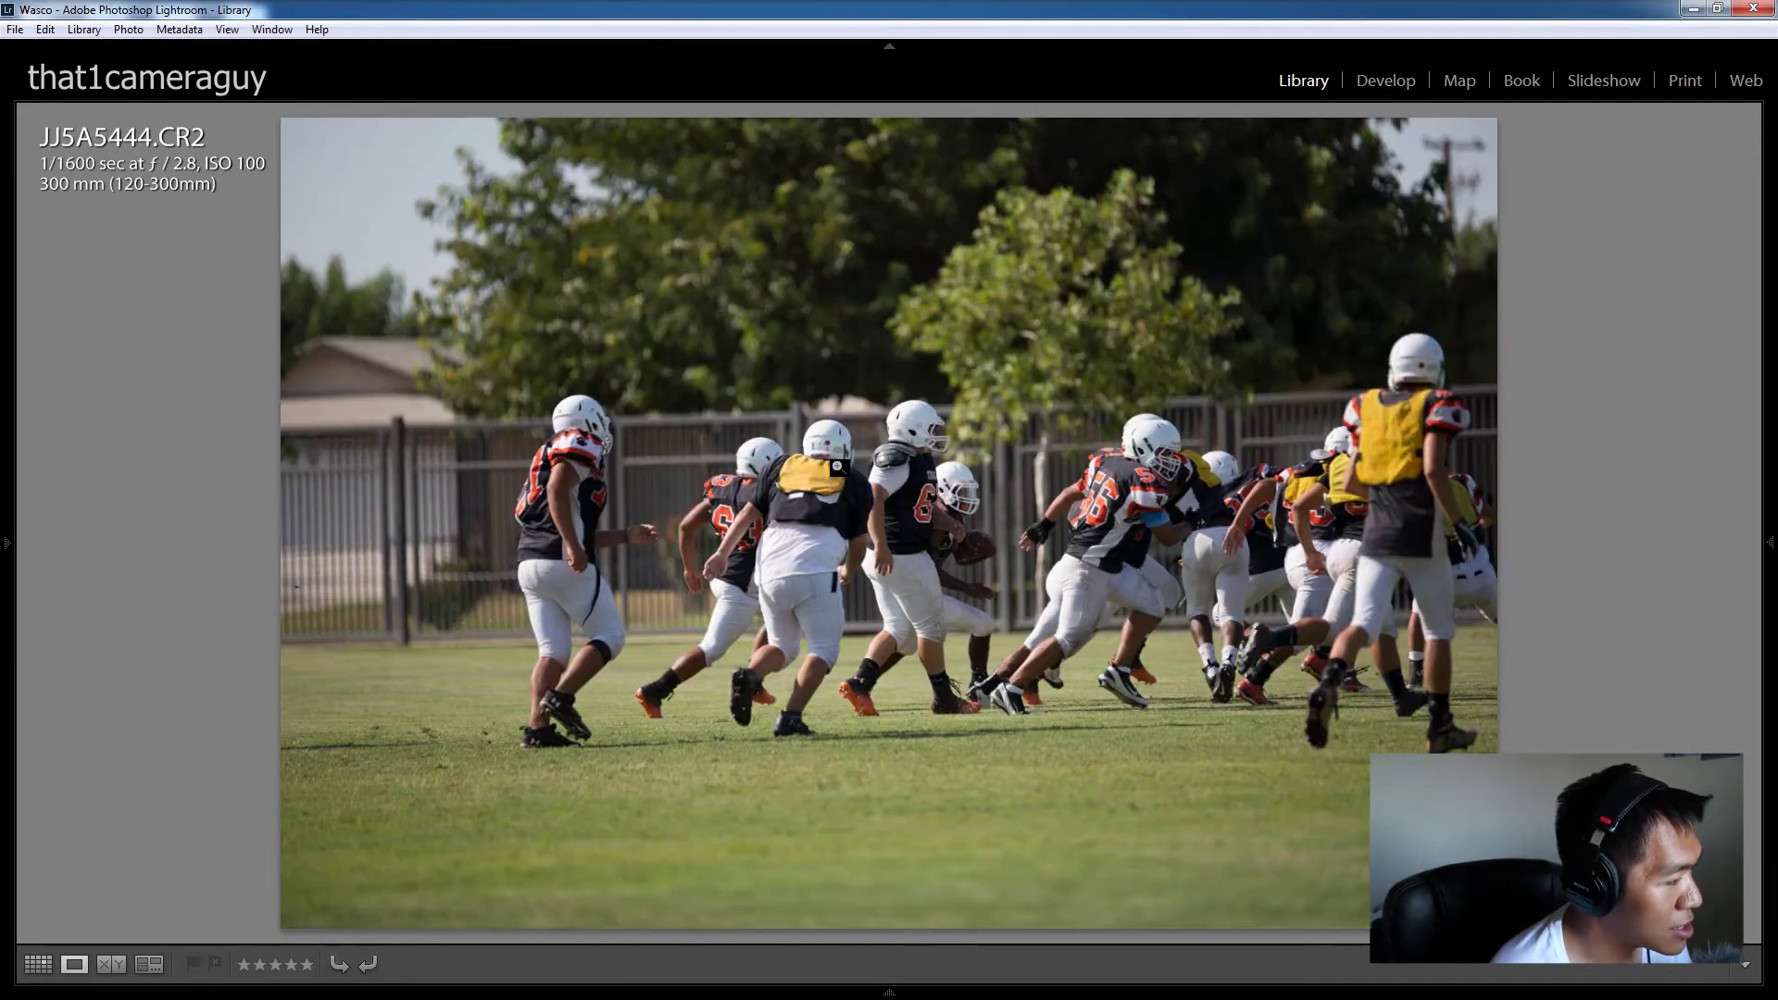
click(962, 506)
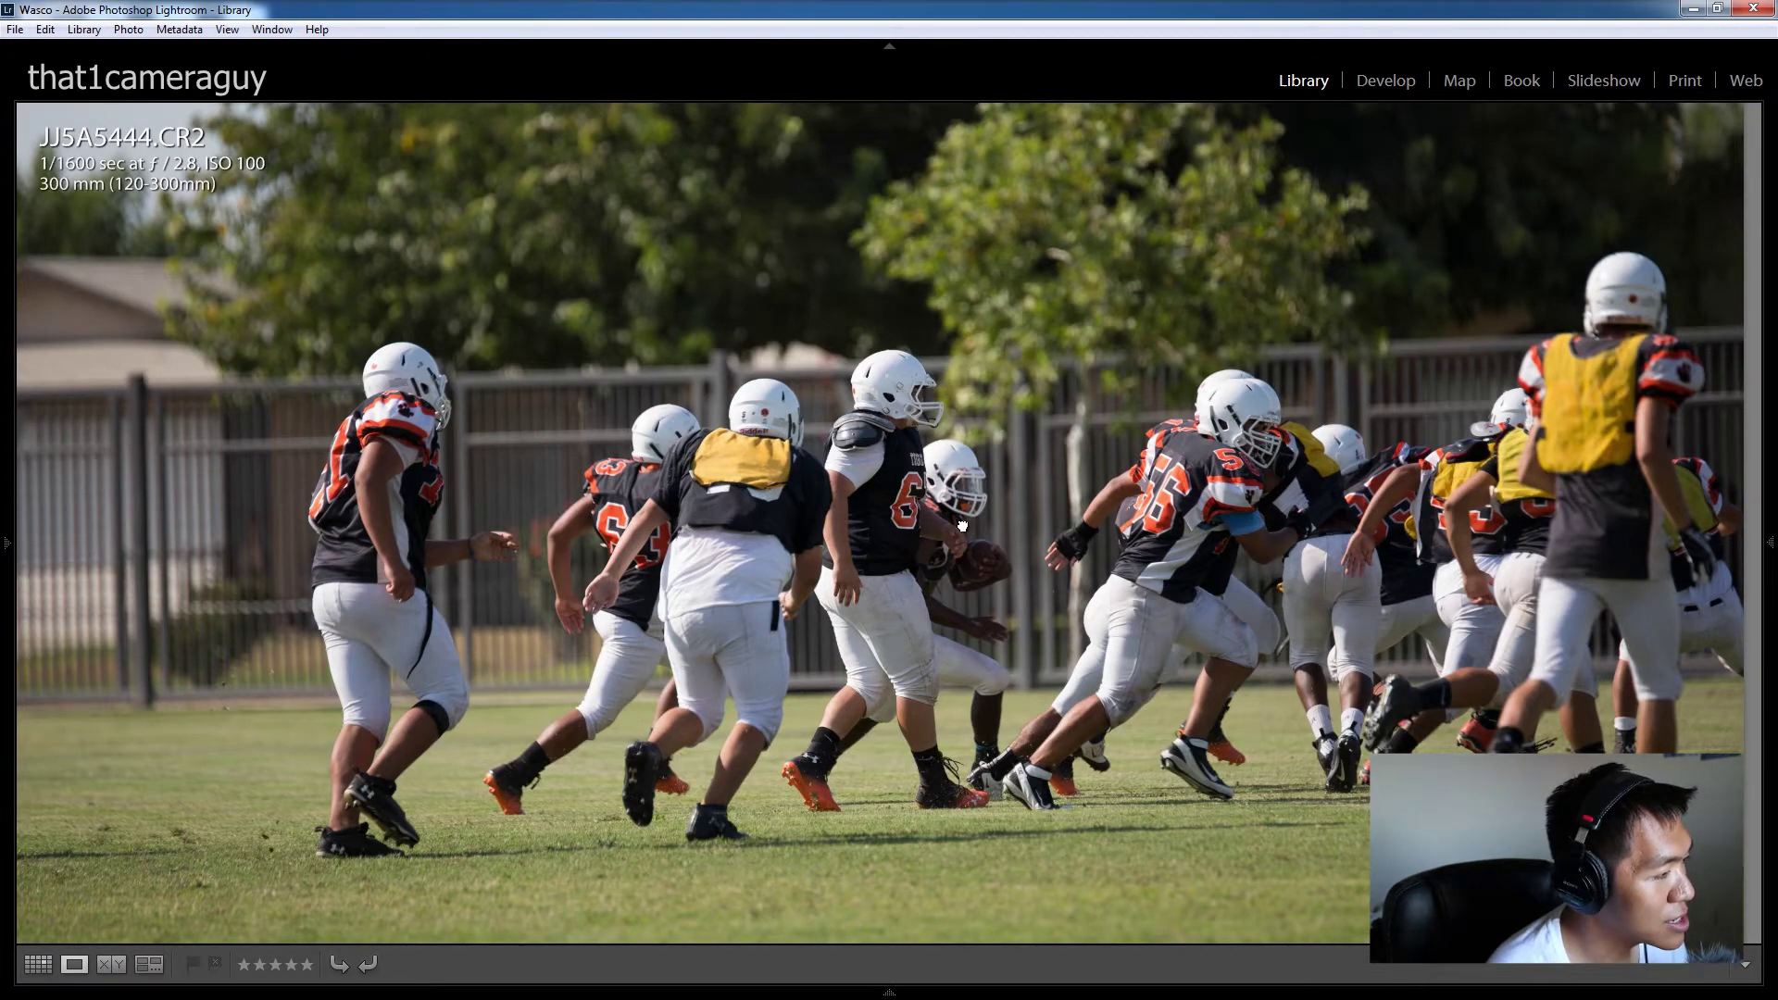
click(962, 523)
Step: Review the following photos in full view up to JJ5A5455.CR2, comparing it with the next frame
key(Right)
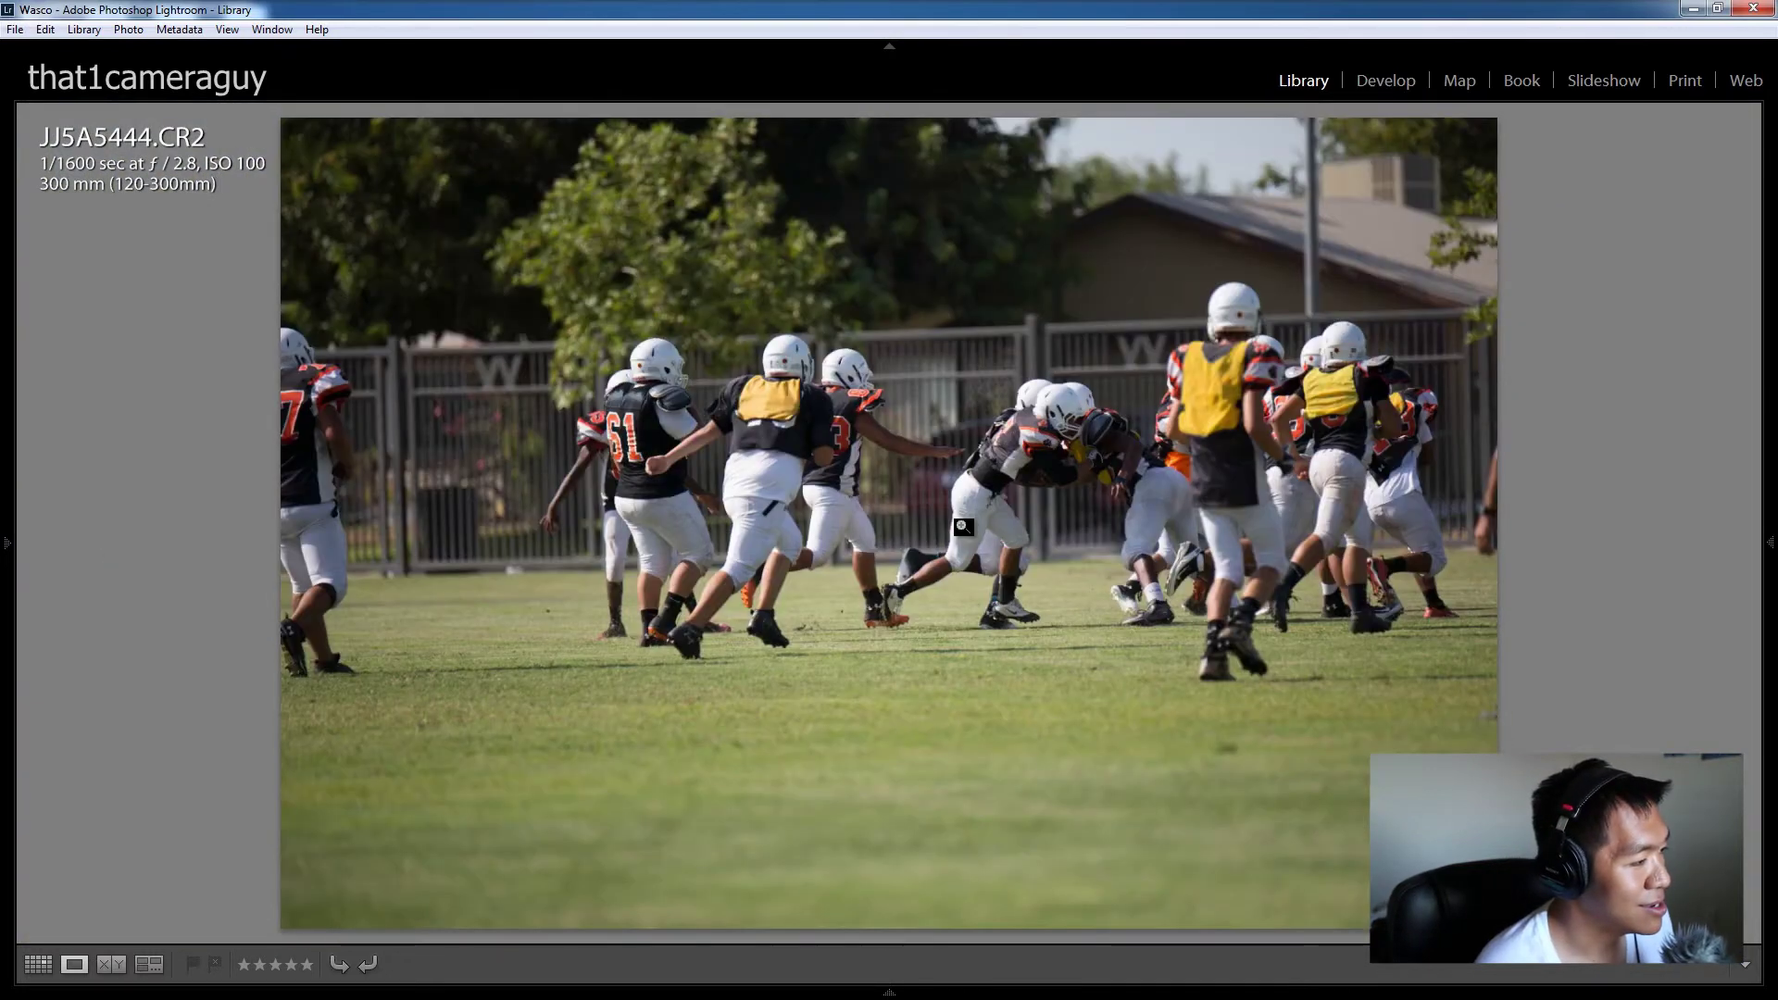
key(Right)
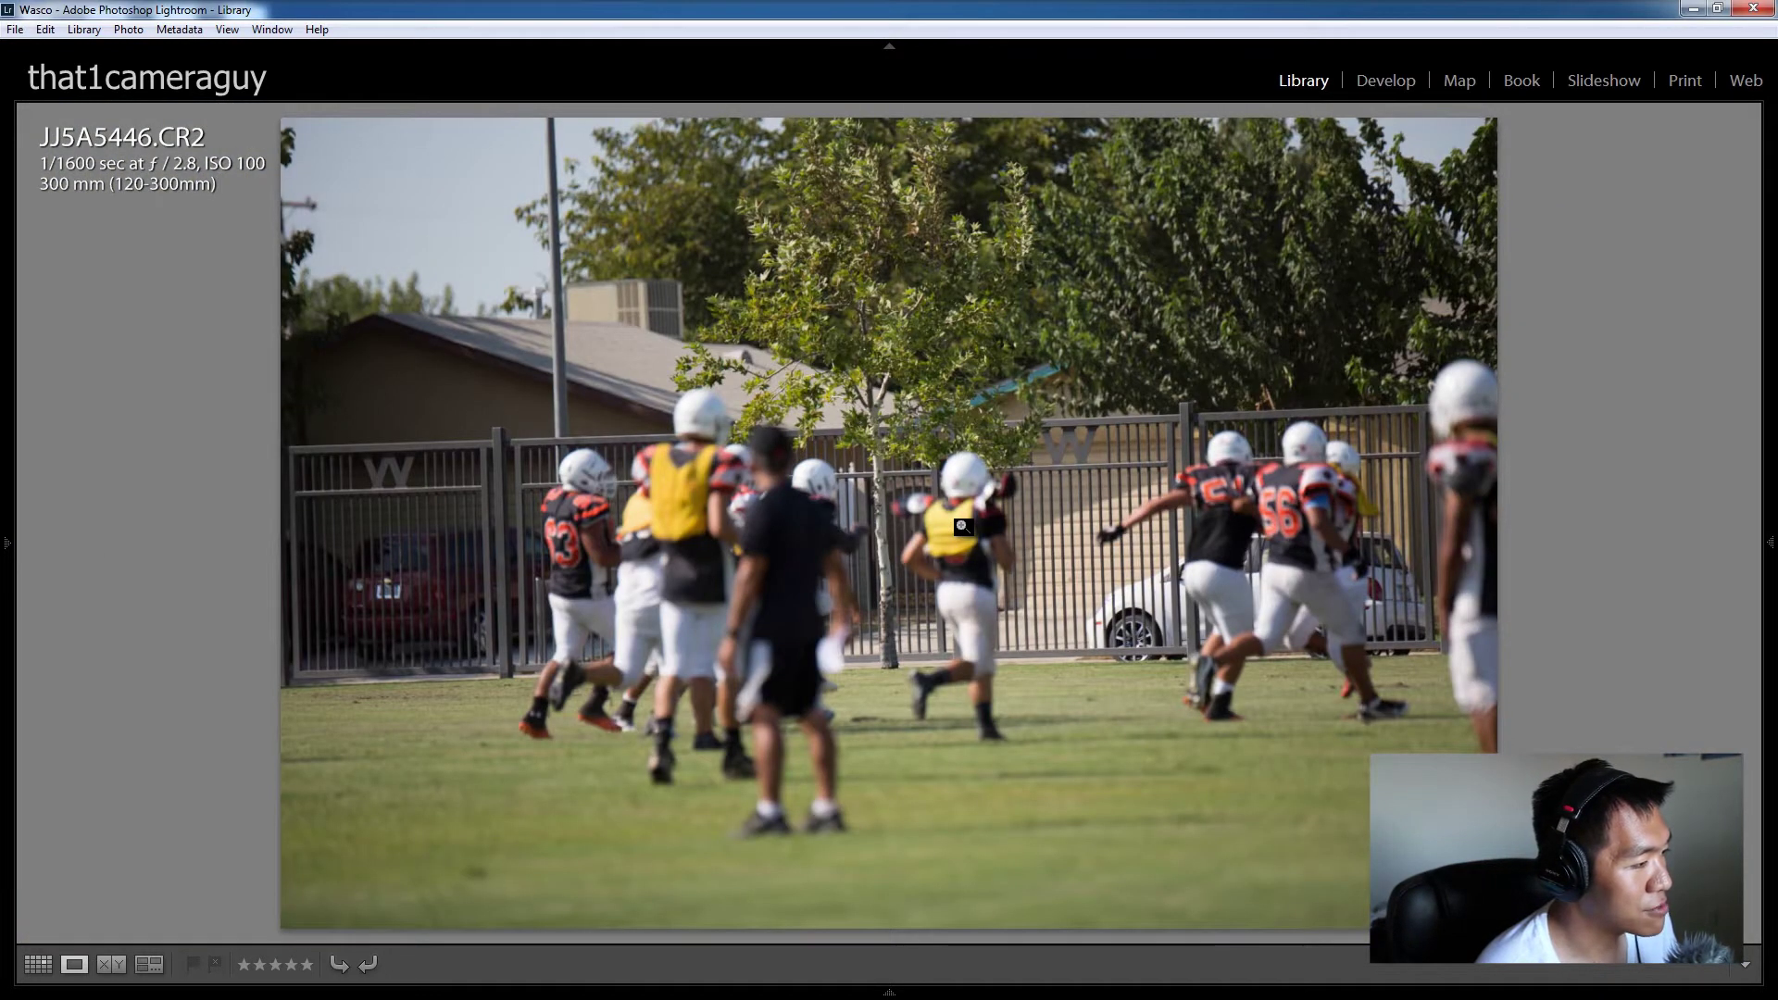
key(Right)
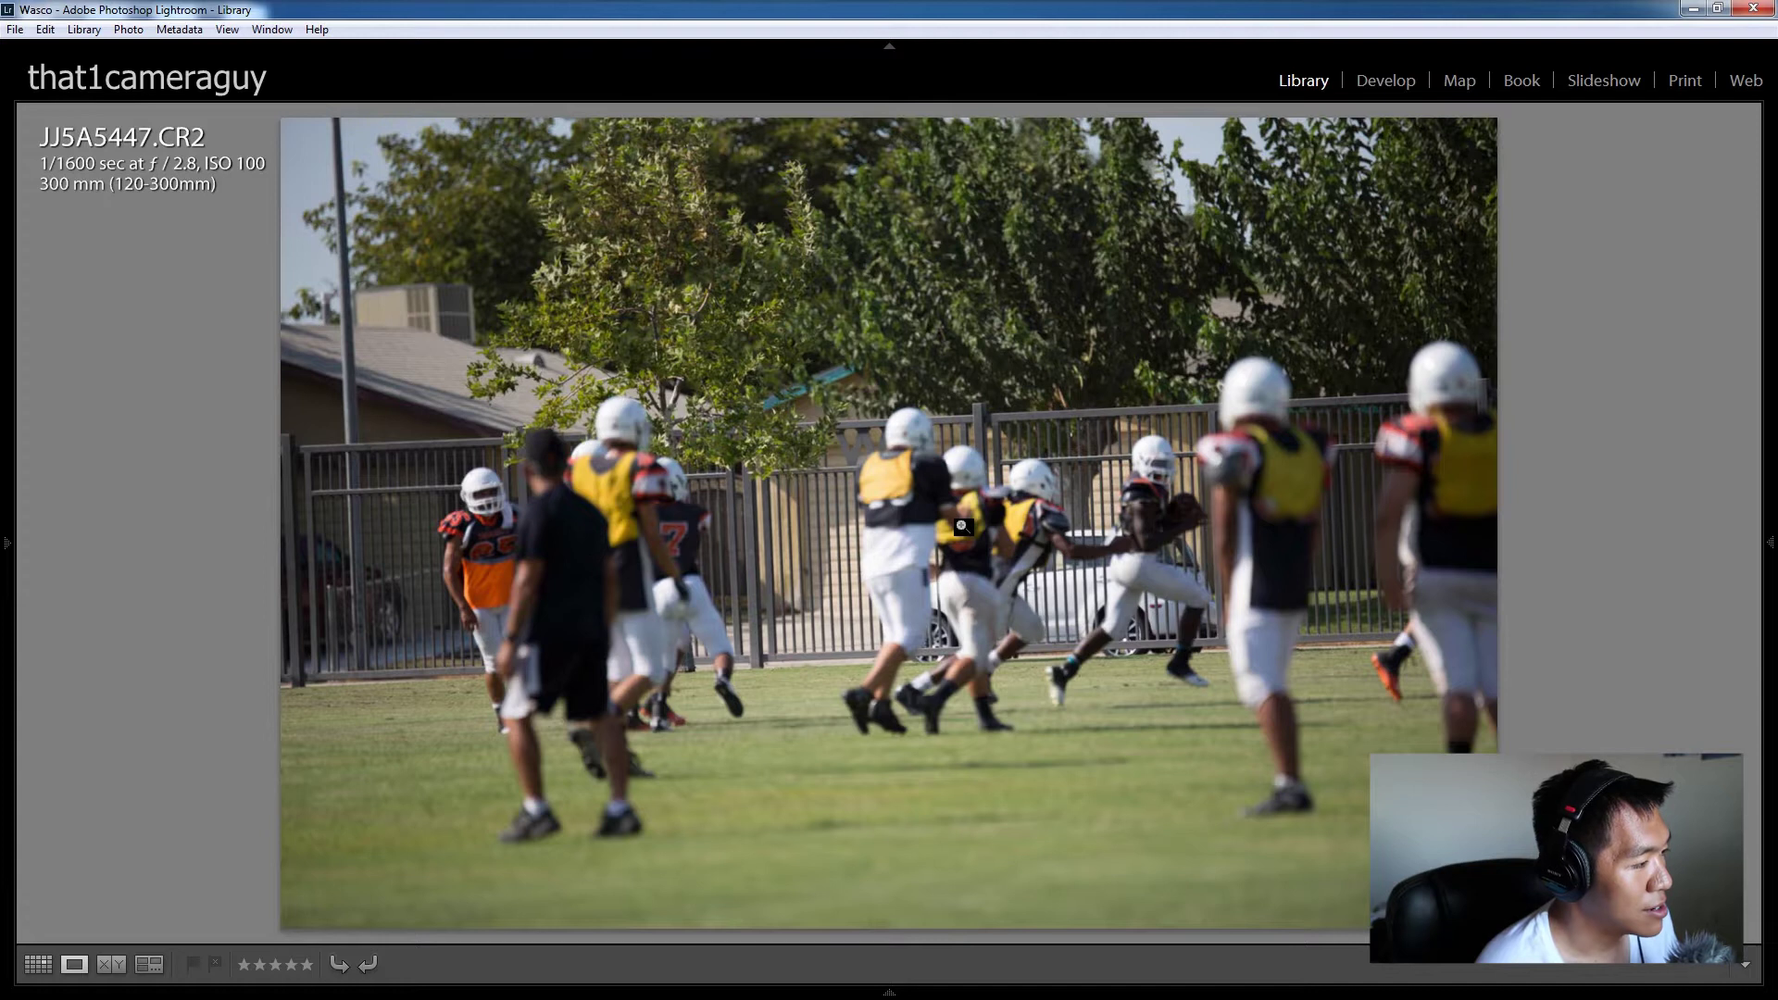
key(Right)
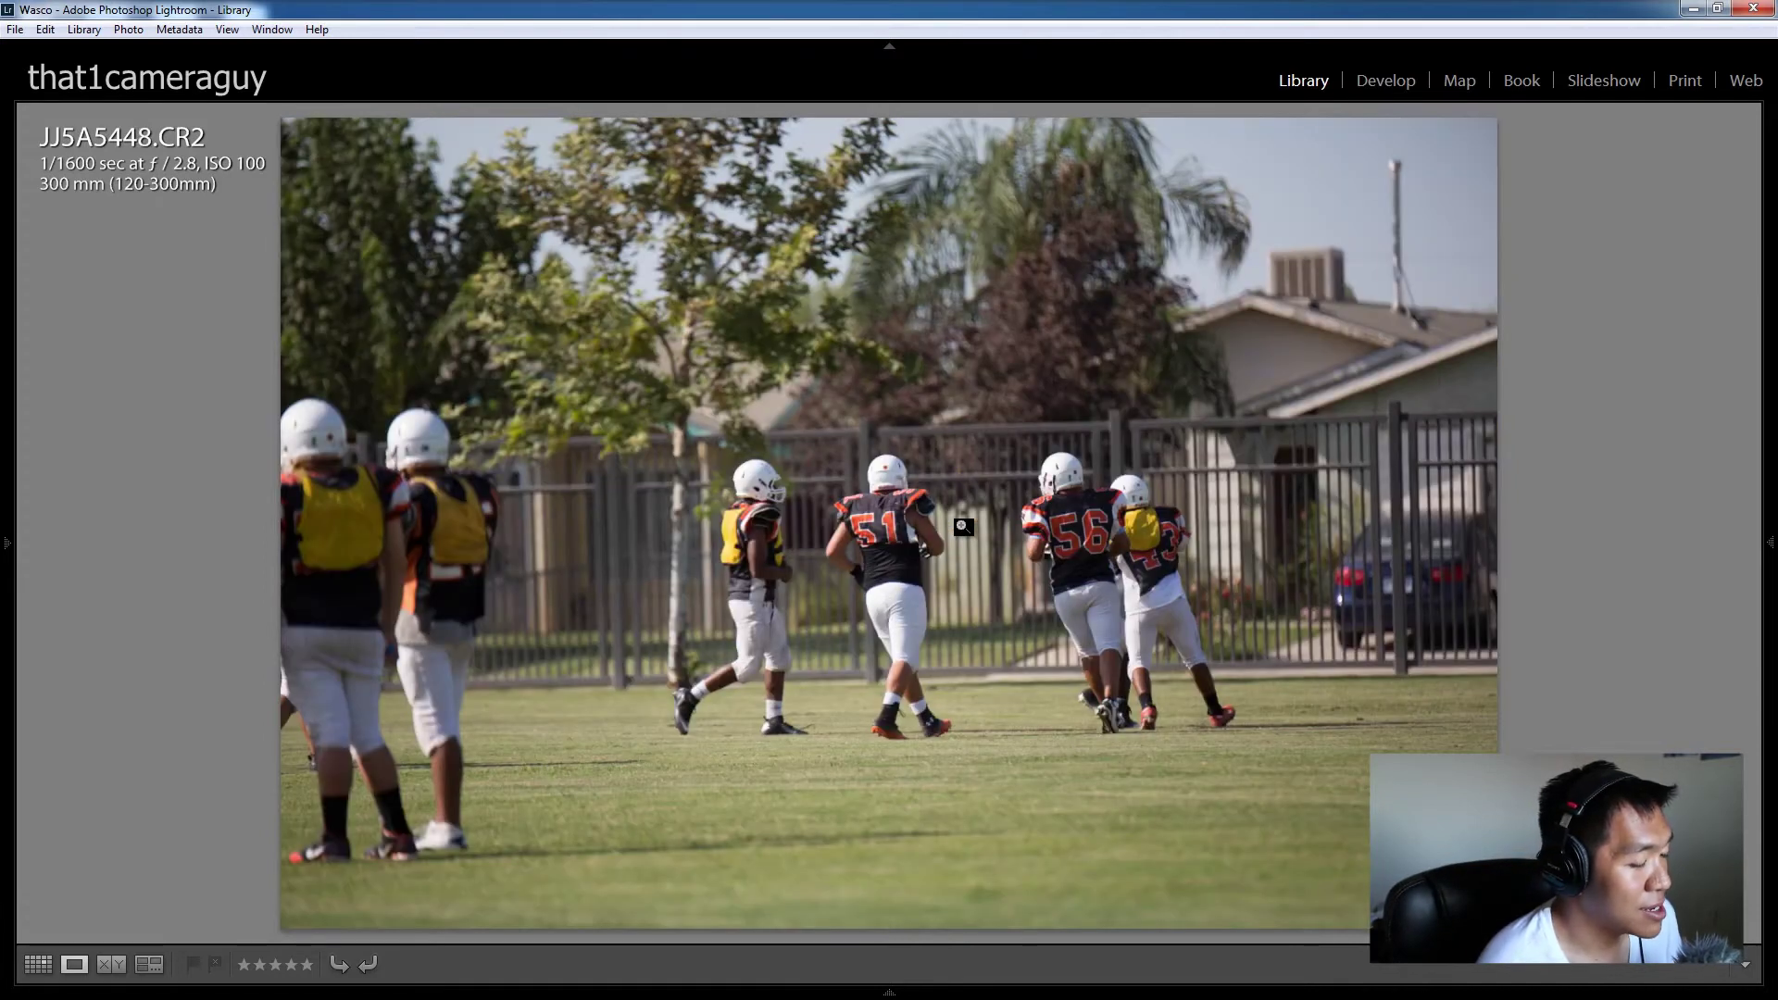
key(Right)
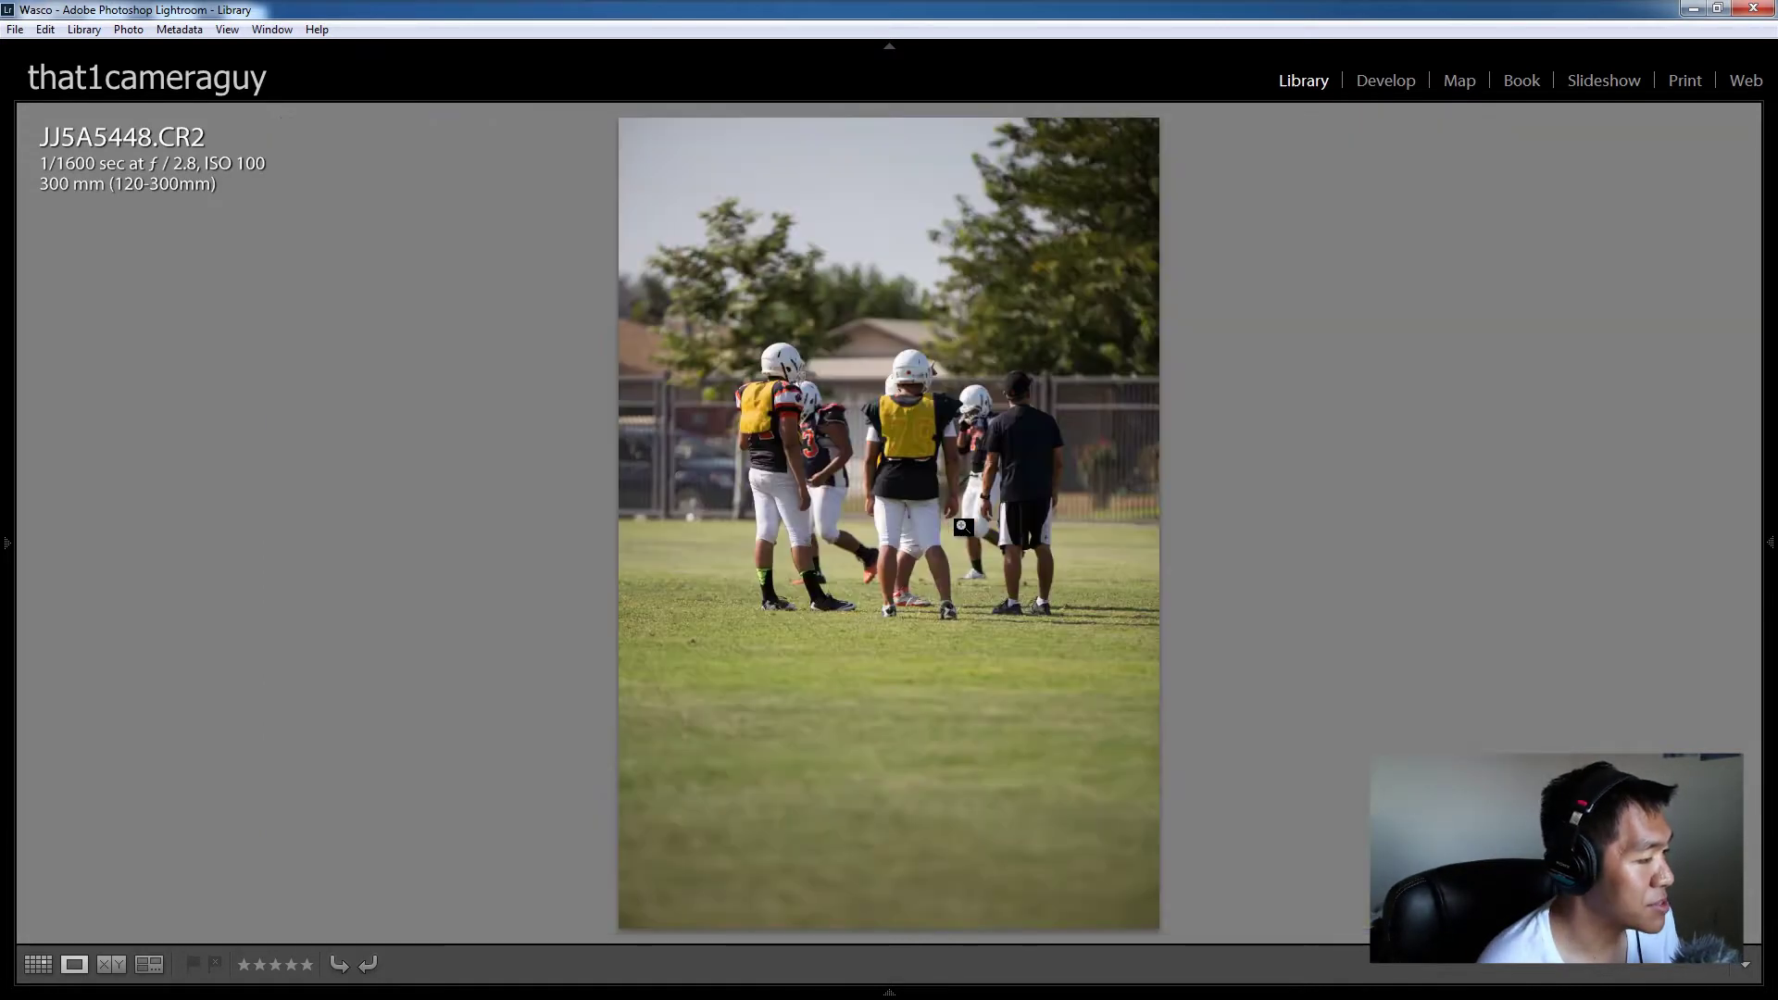
key(Right)
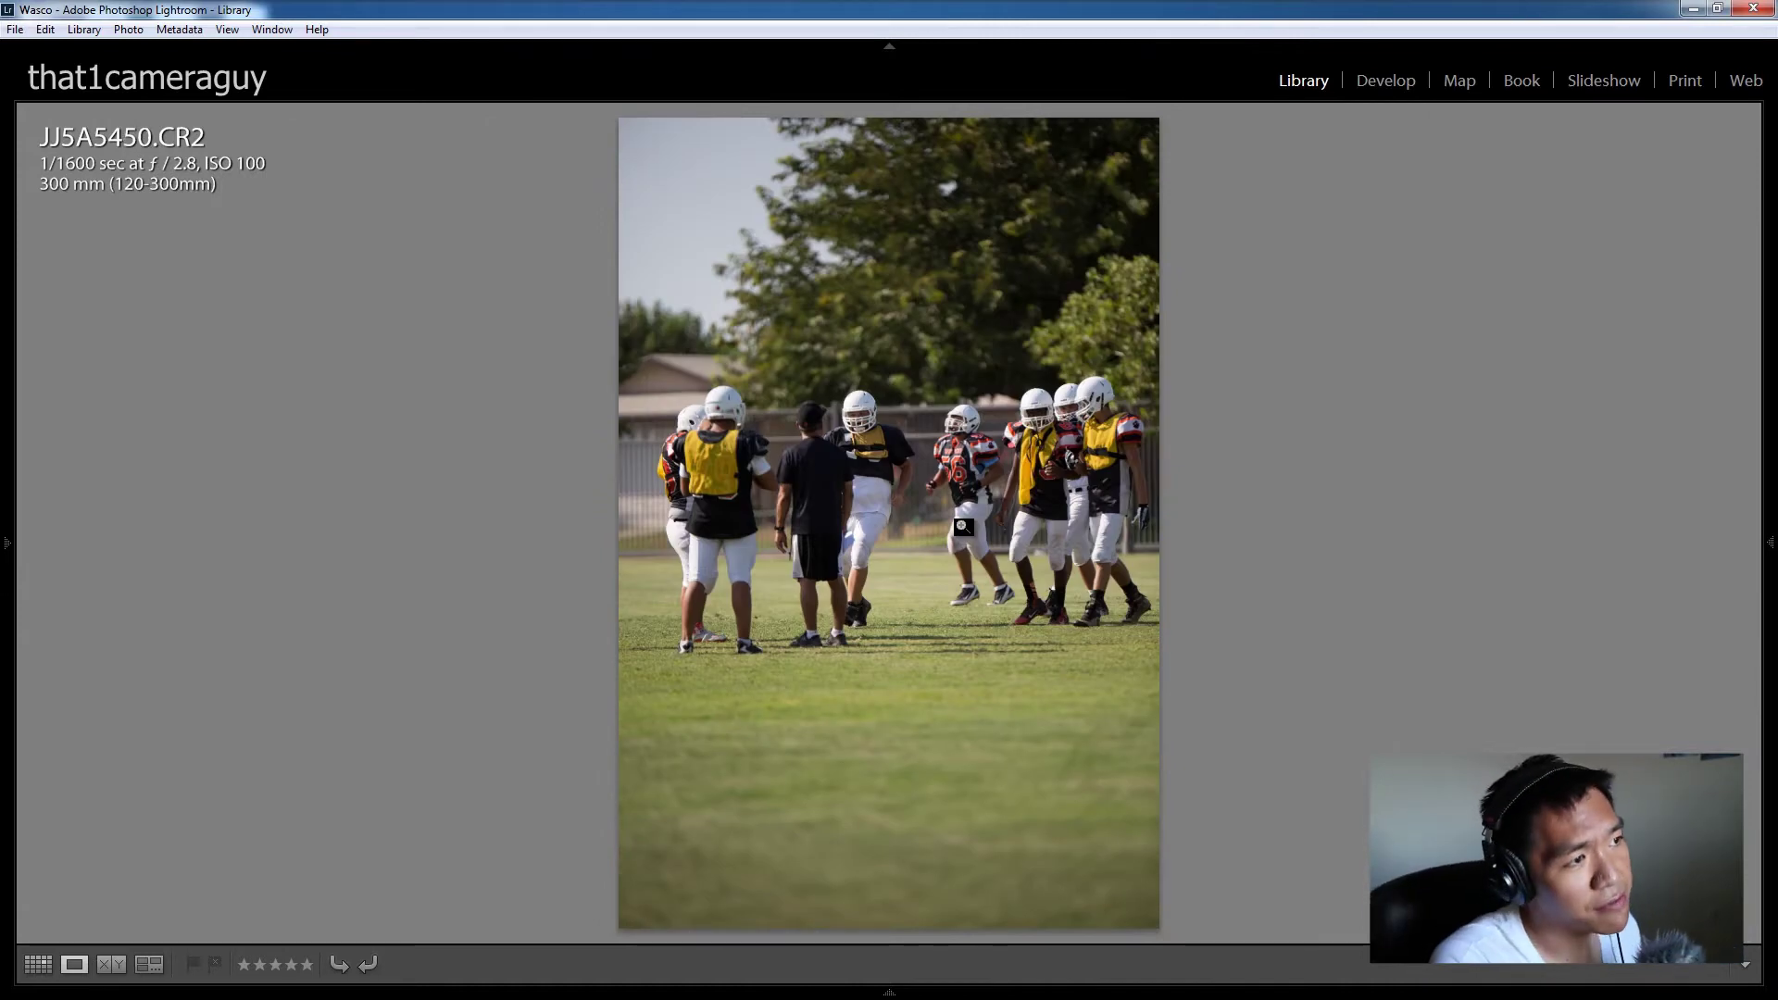
key(Right)
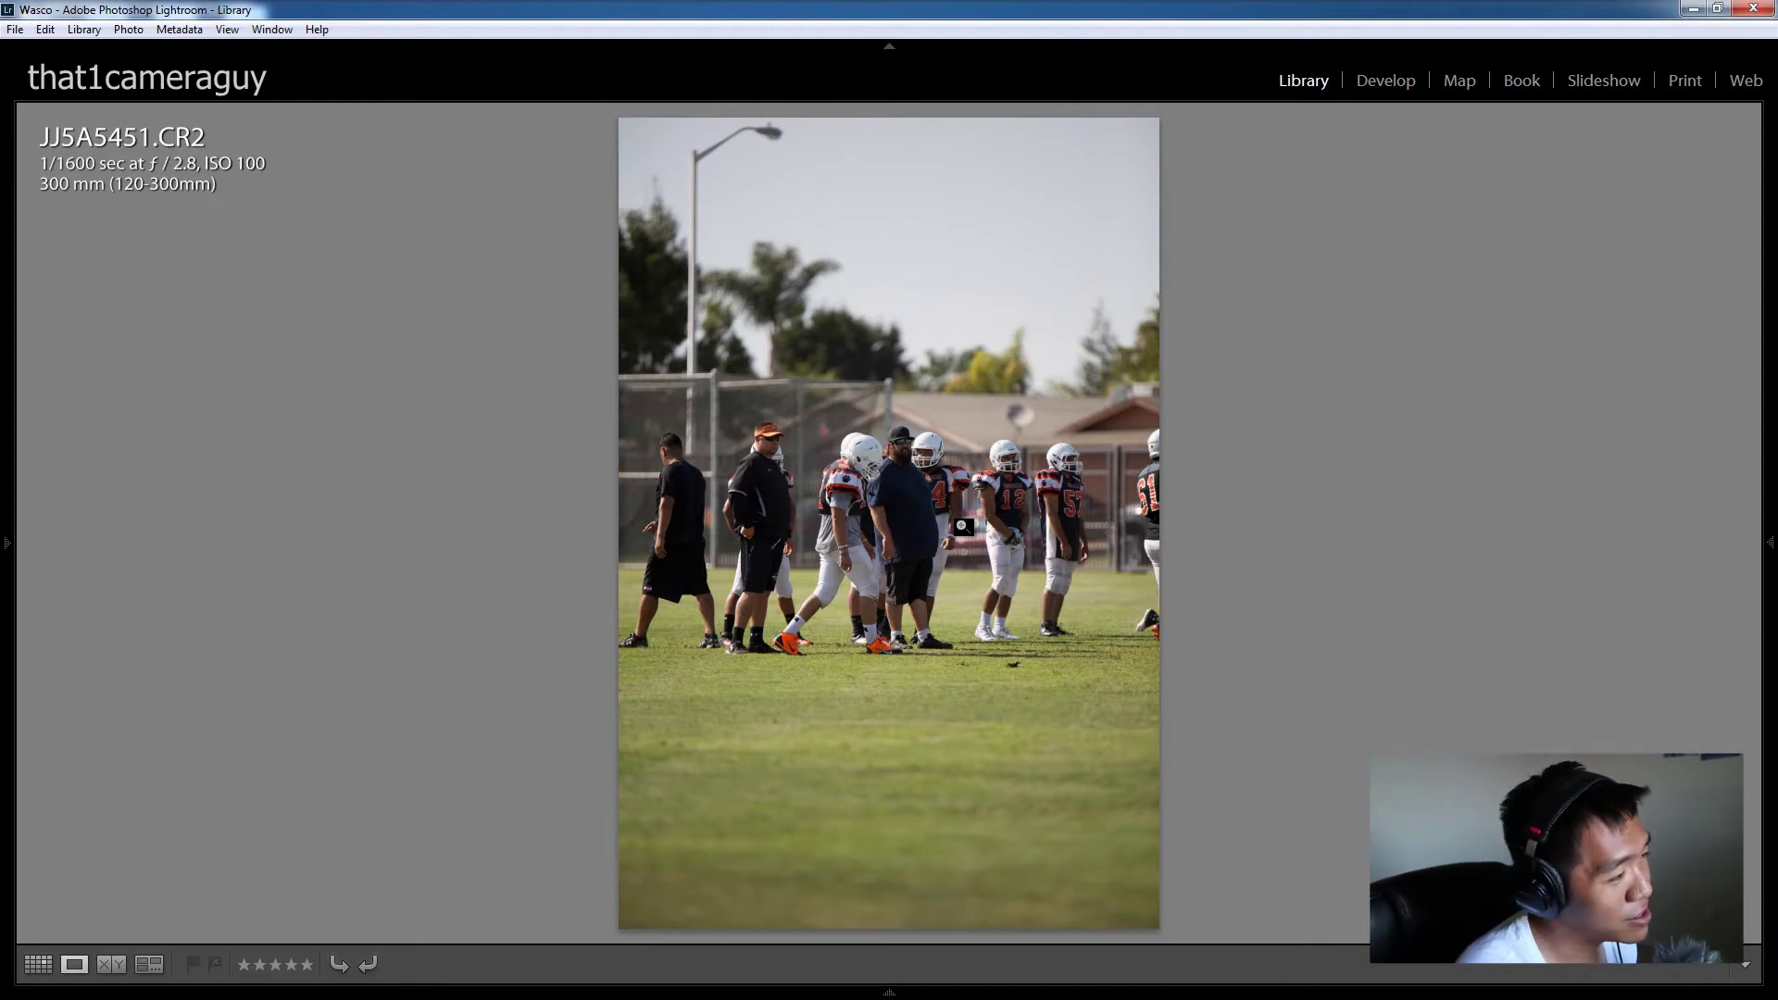
key(Right)
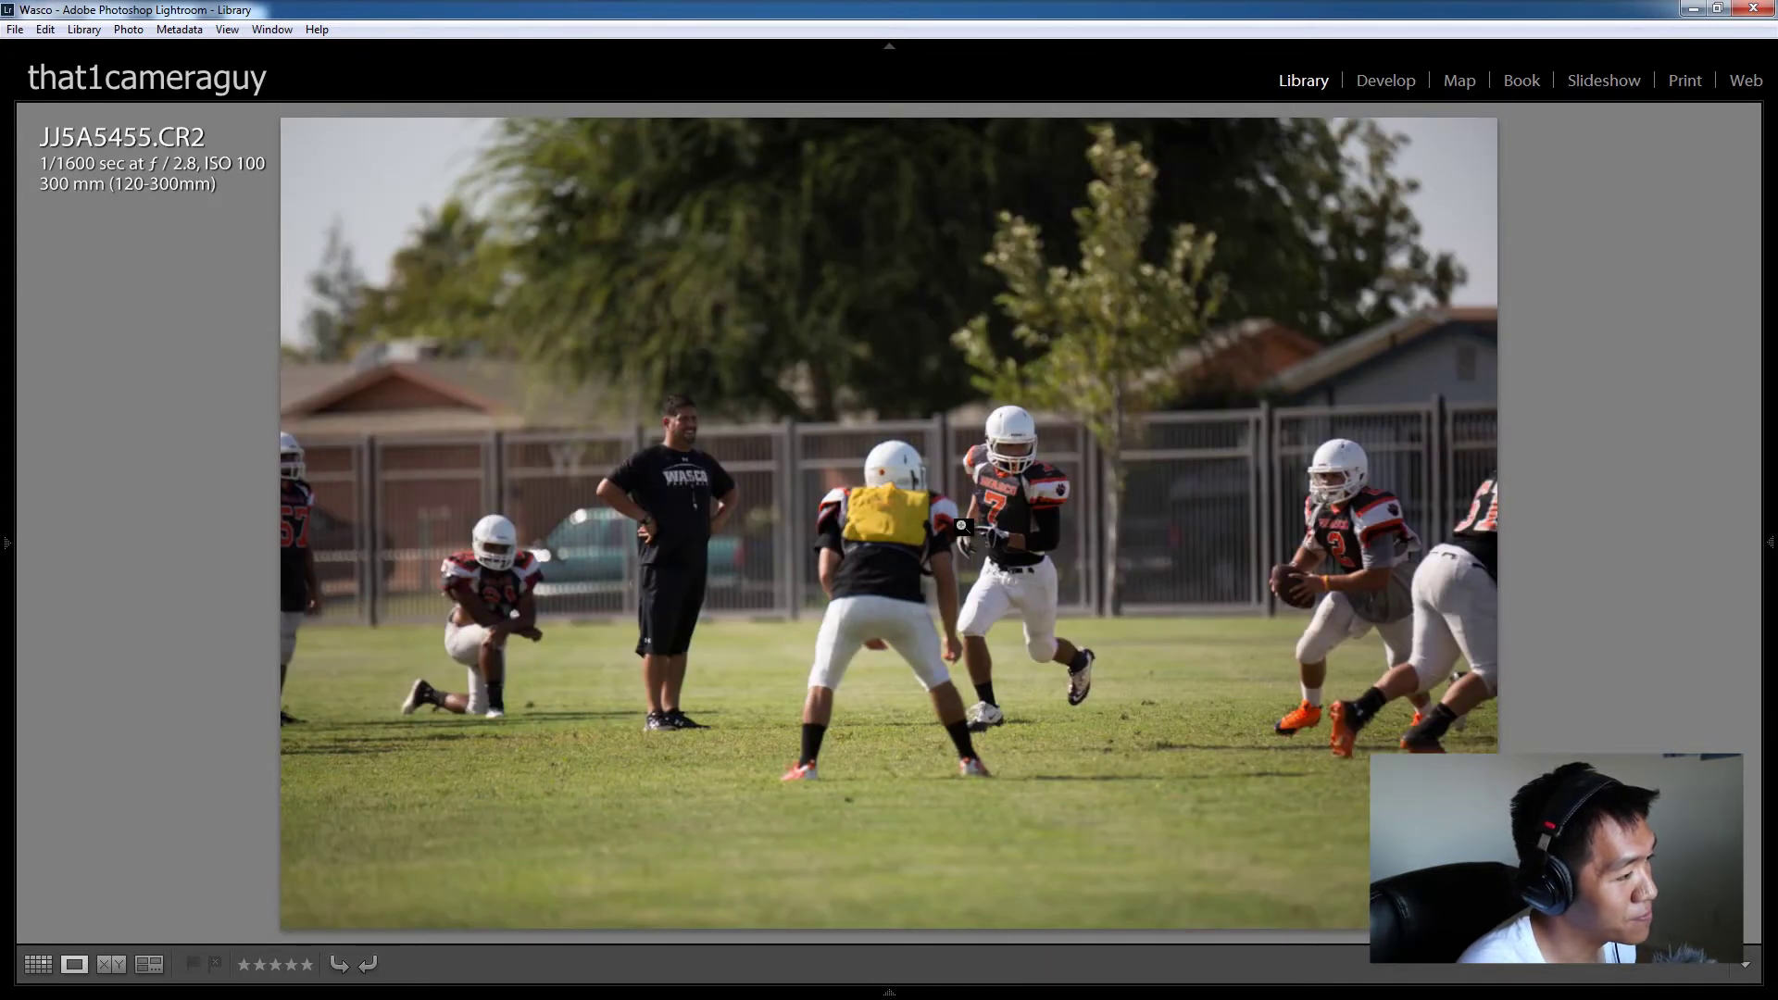
key(Right)
key(Left)
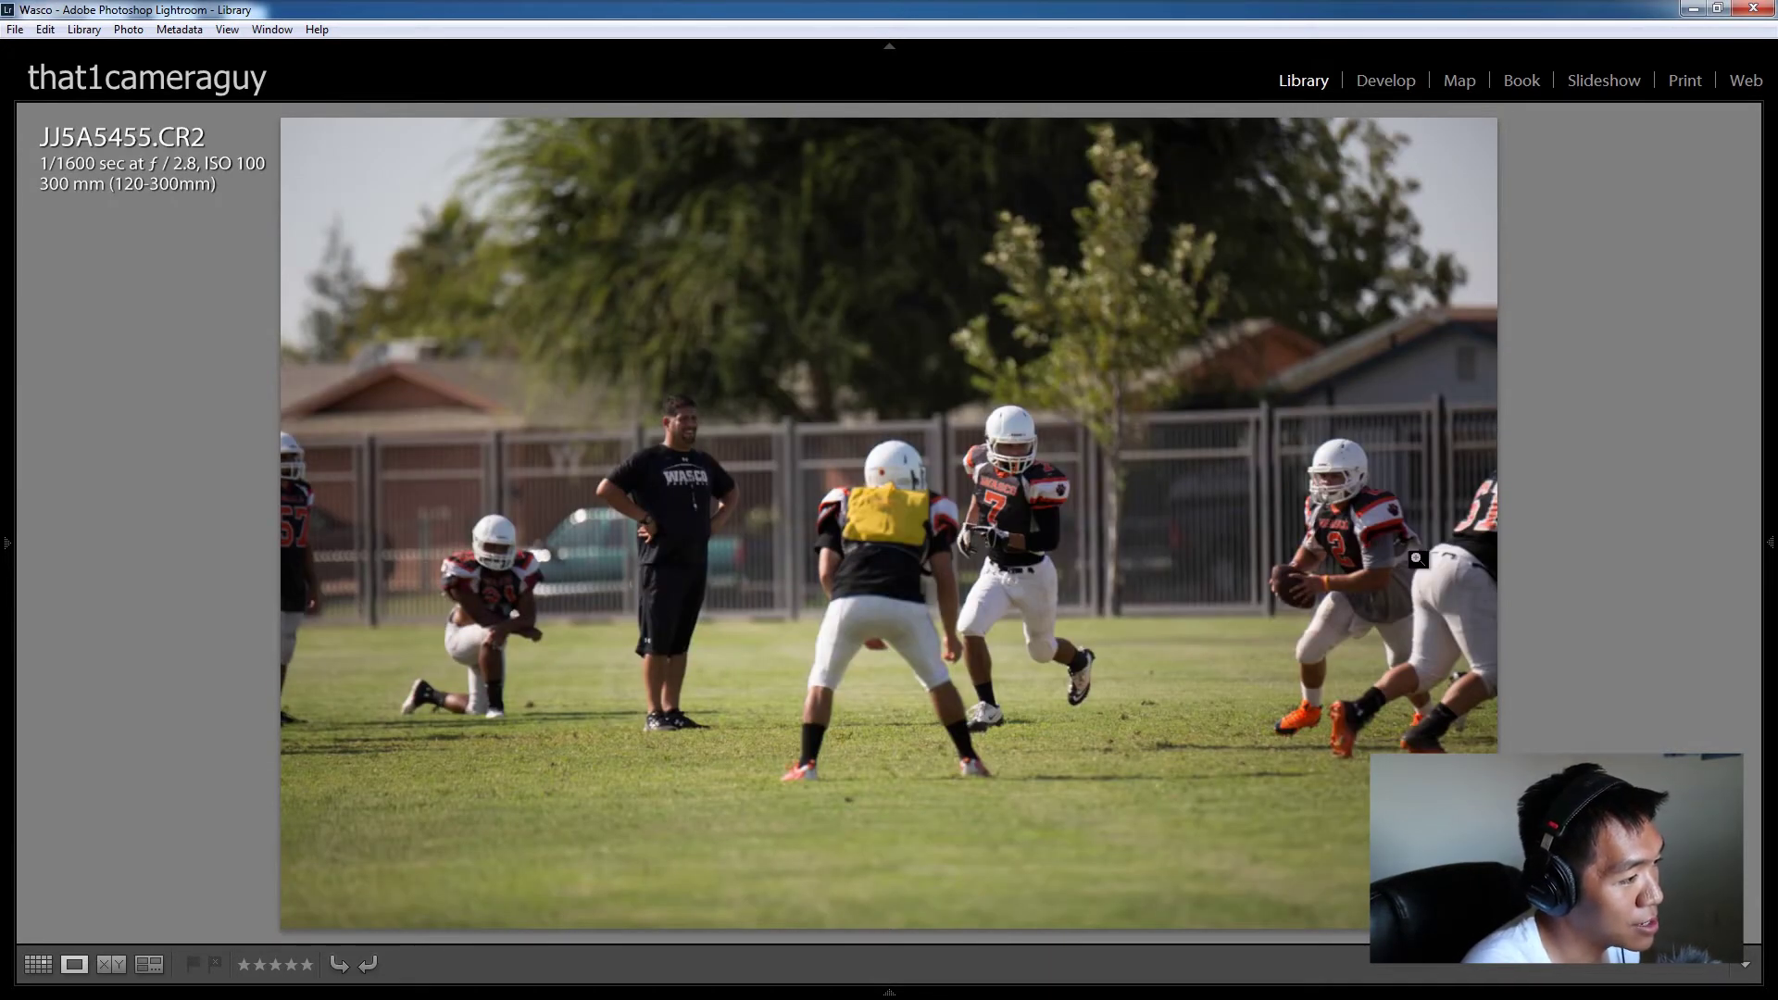
Step: Examine the number 2 player holding the ball in JJ5A5455.CR2 at 1:1 zoom
click(1418, 558)
mouse_move(135, 307)
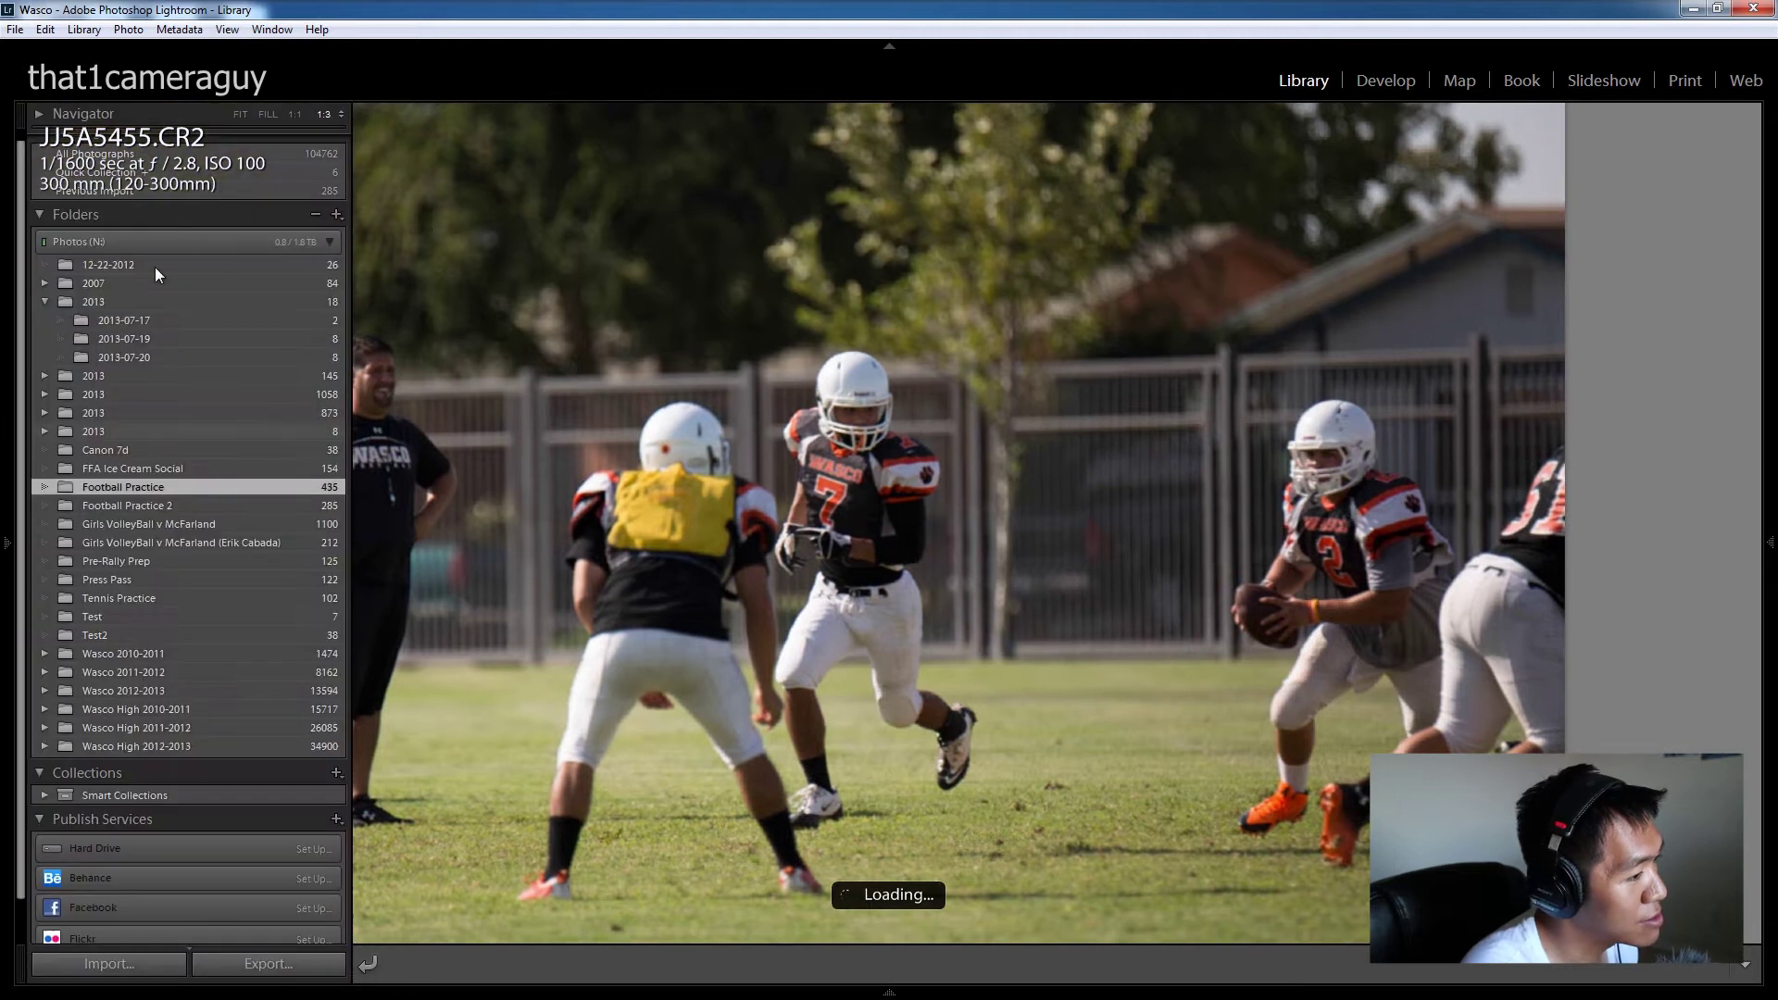
click(295, 114)
drag(1174, 405, 316, 393)
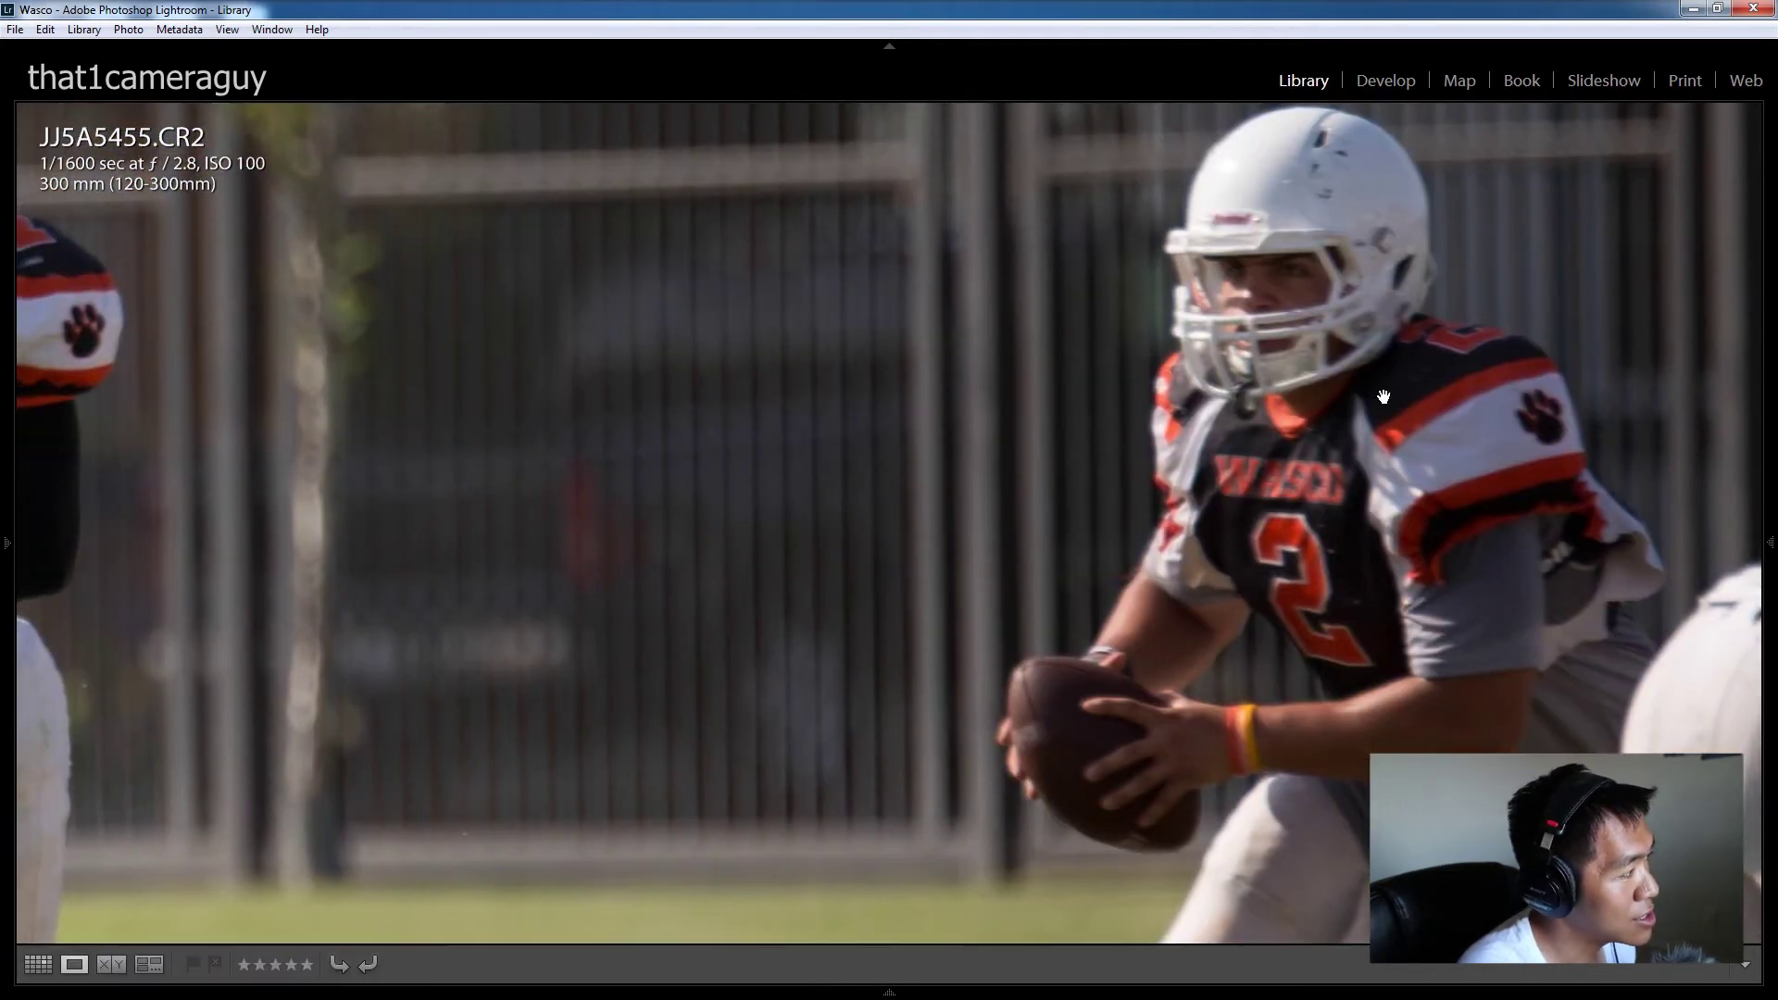
click(895, 534)
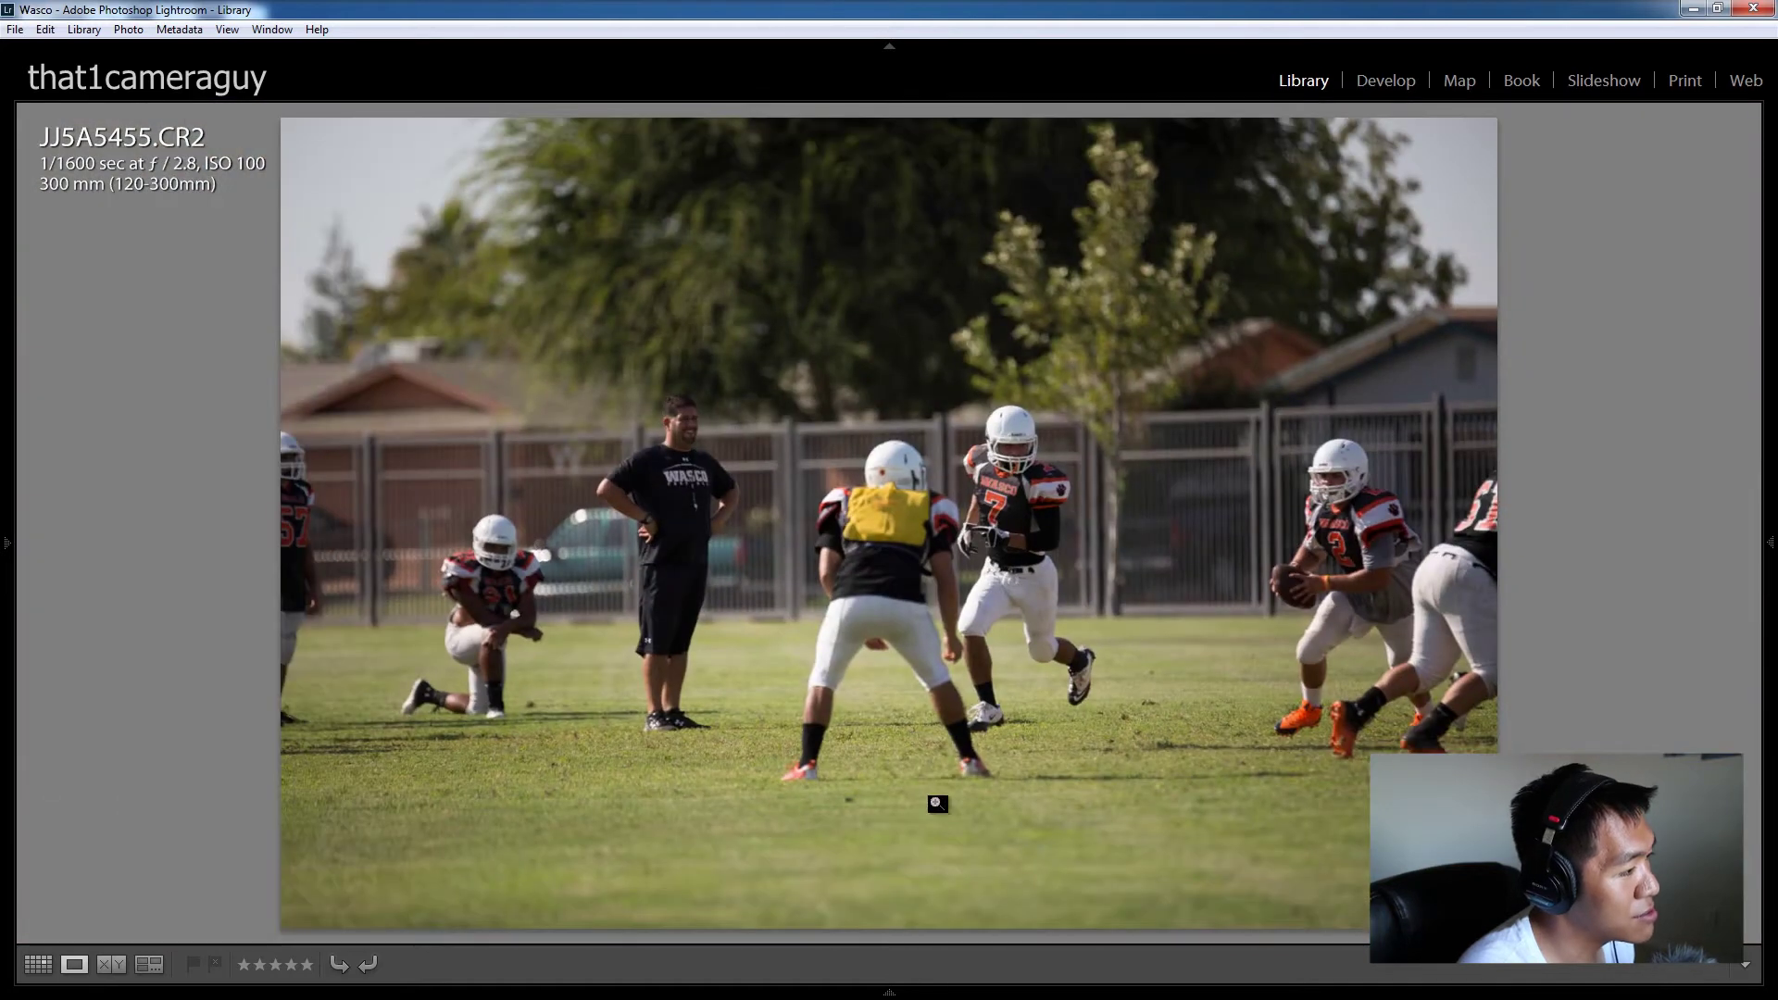
Step: Examine the turf around the players' feet in JJ5A5455.CR2 at 1:1, and return to the full view
click(1034, 755)
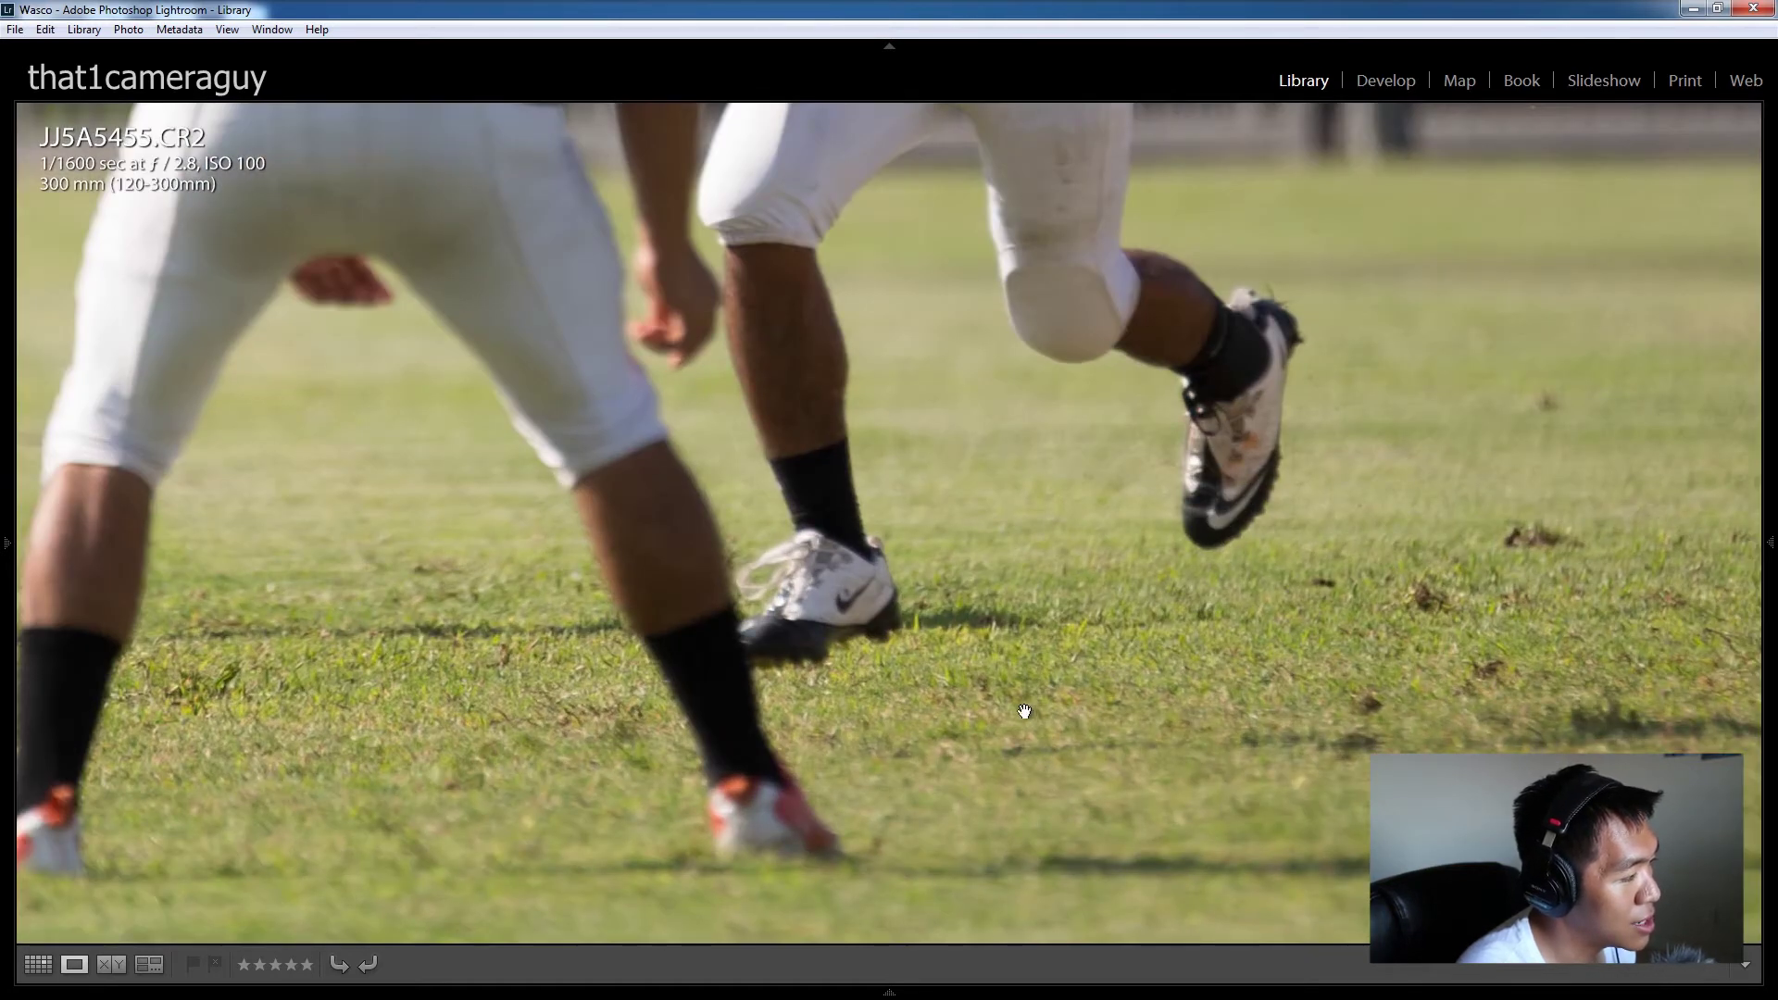
mouse_move(958, 682)
mouse_down()
mouse_move(1040, 714)
mouse_move(845, 448)
mouse_move(1491, 415)
mouse_up()
drag(614, 459, 1159, 454)
click(706, 489)
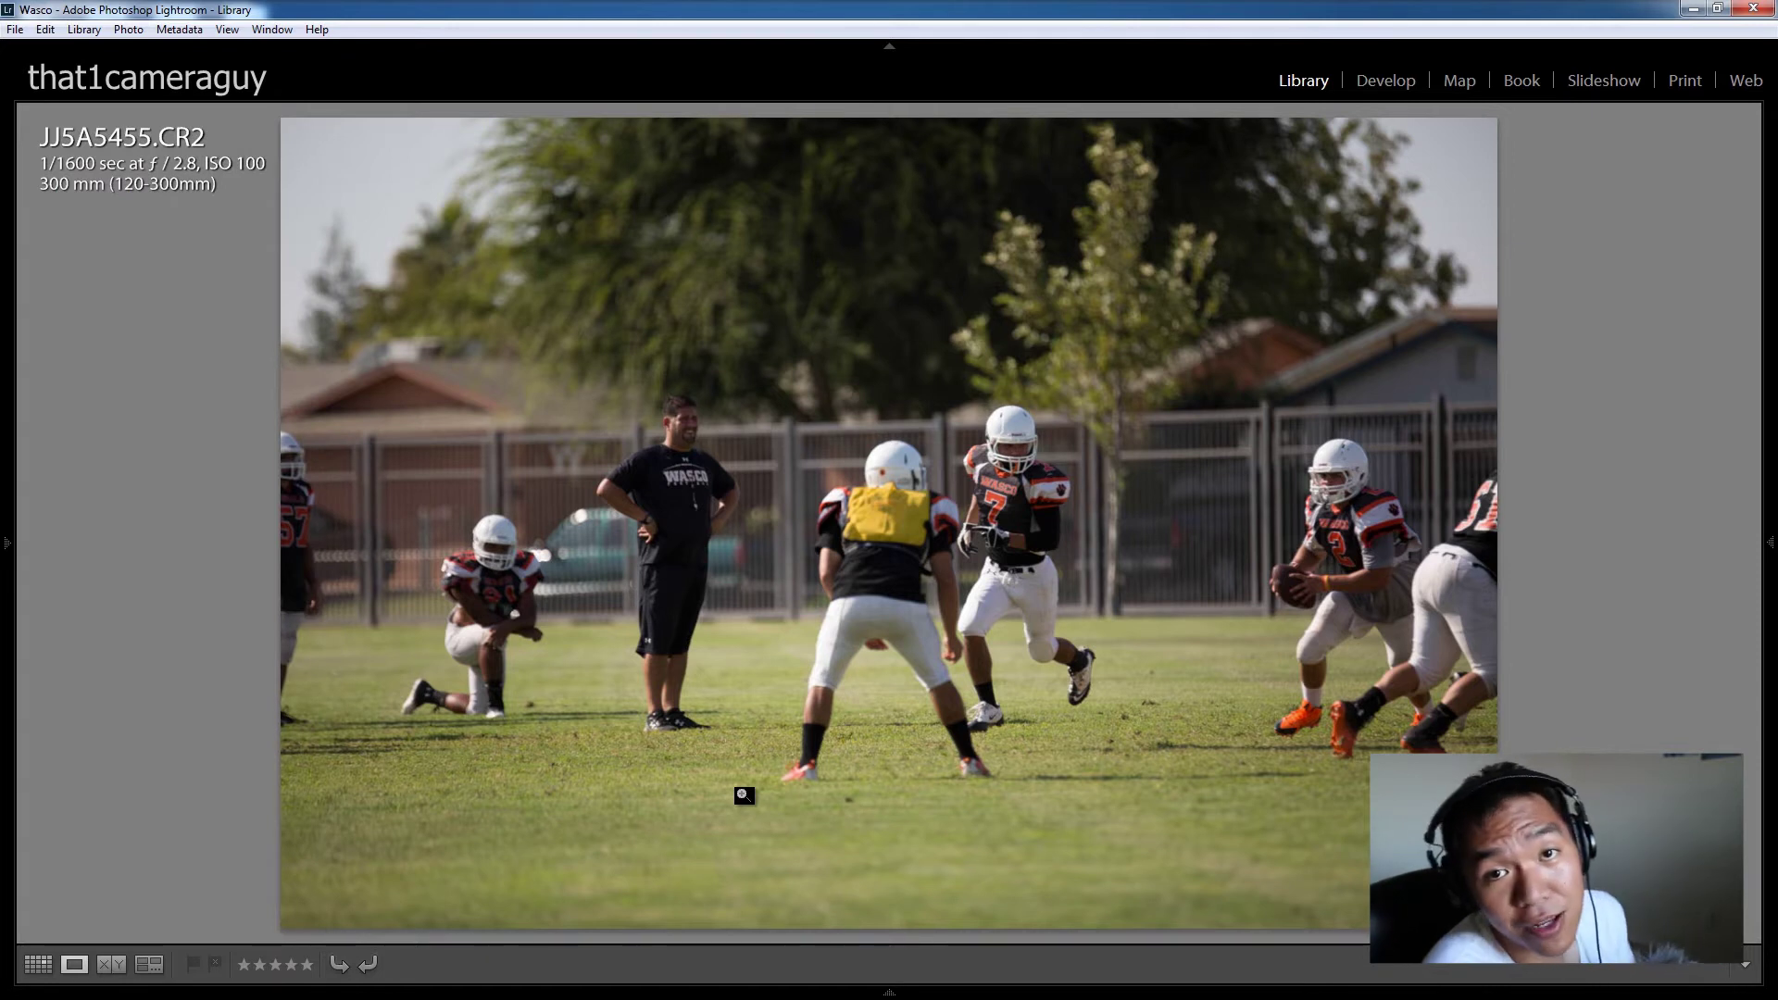
Step: Review the following photos in full view up to JJ5A5466.CR2, the number 7 player seen from behind
key(Right)
key(Right)
key(Right)
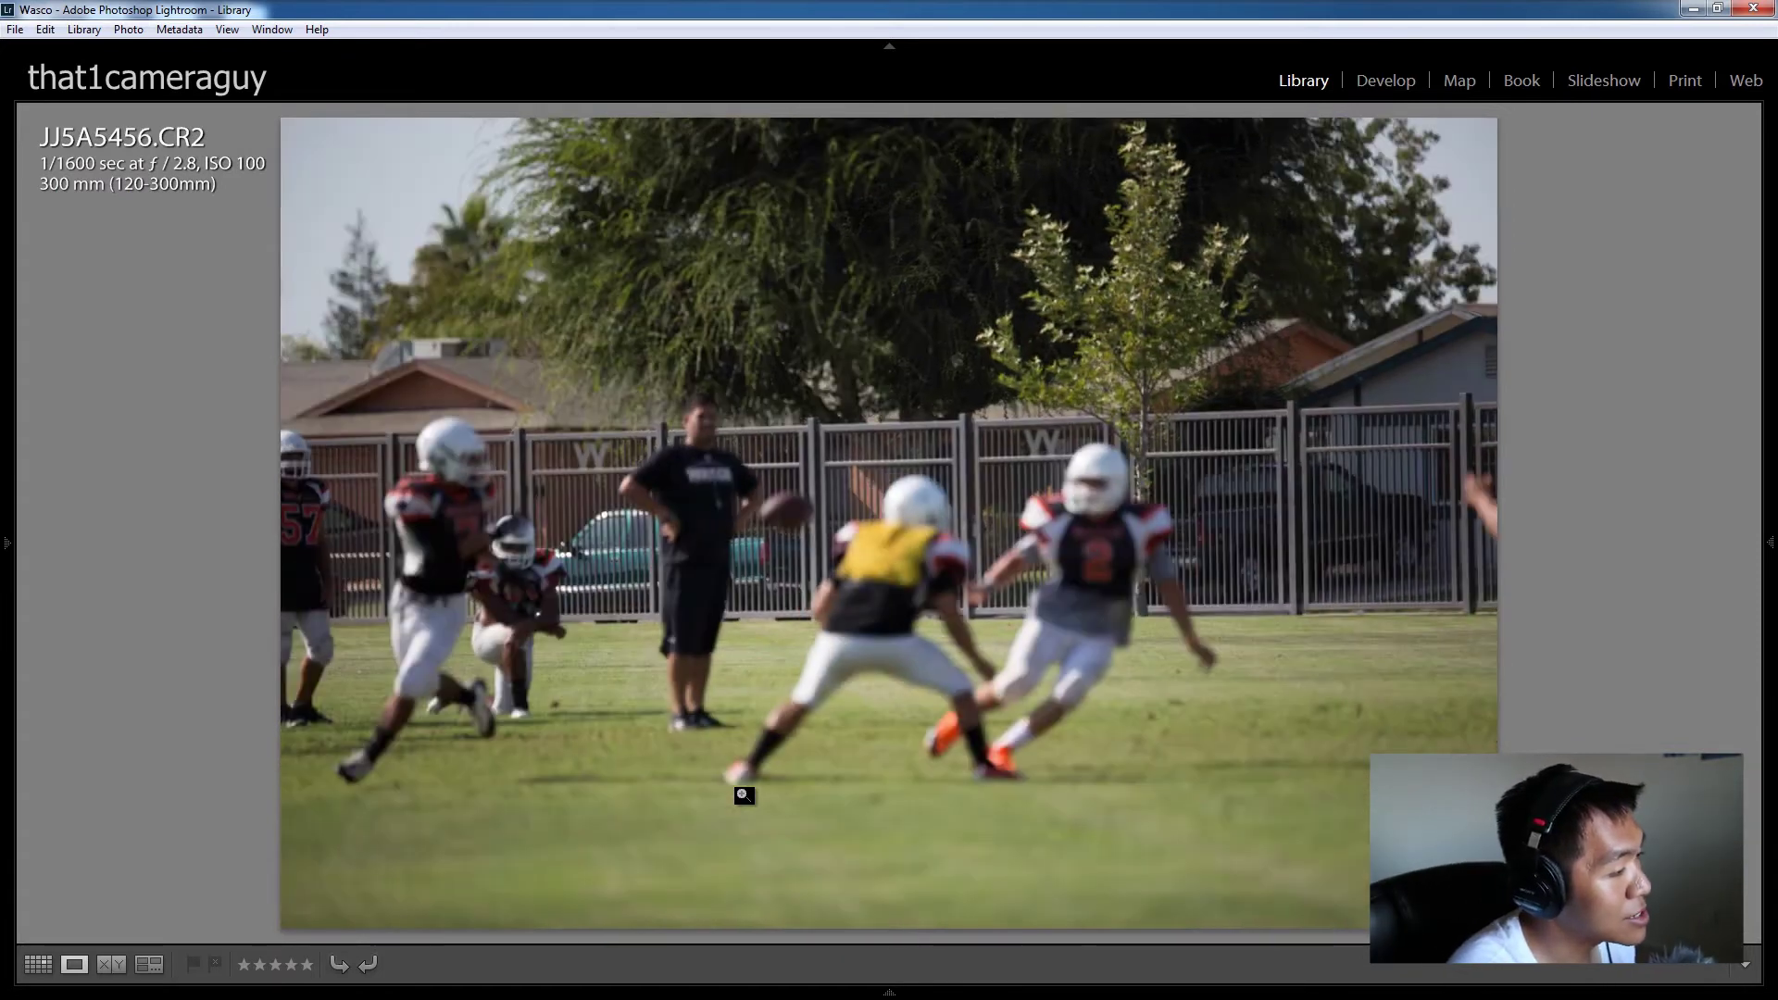
key(Right)
key(Right)
key(Right)
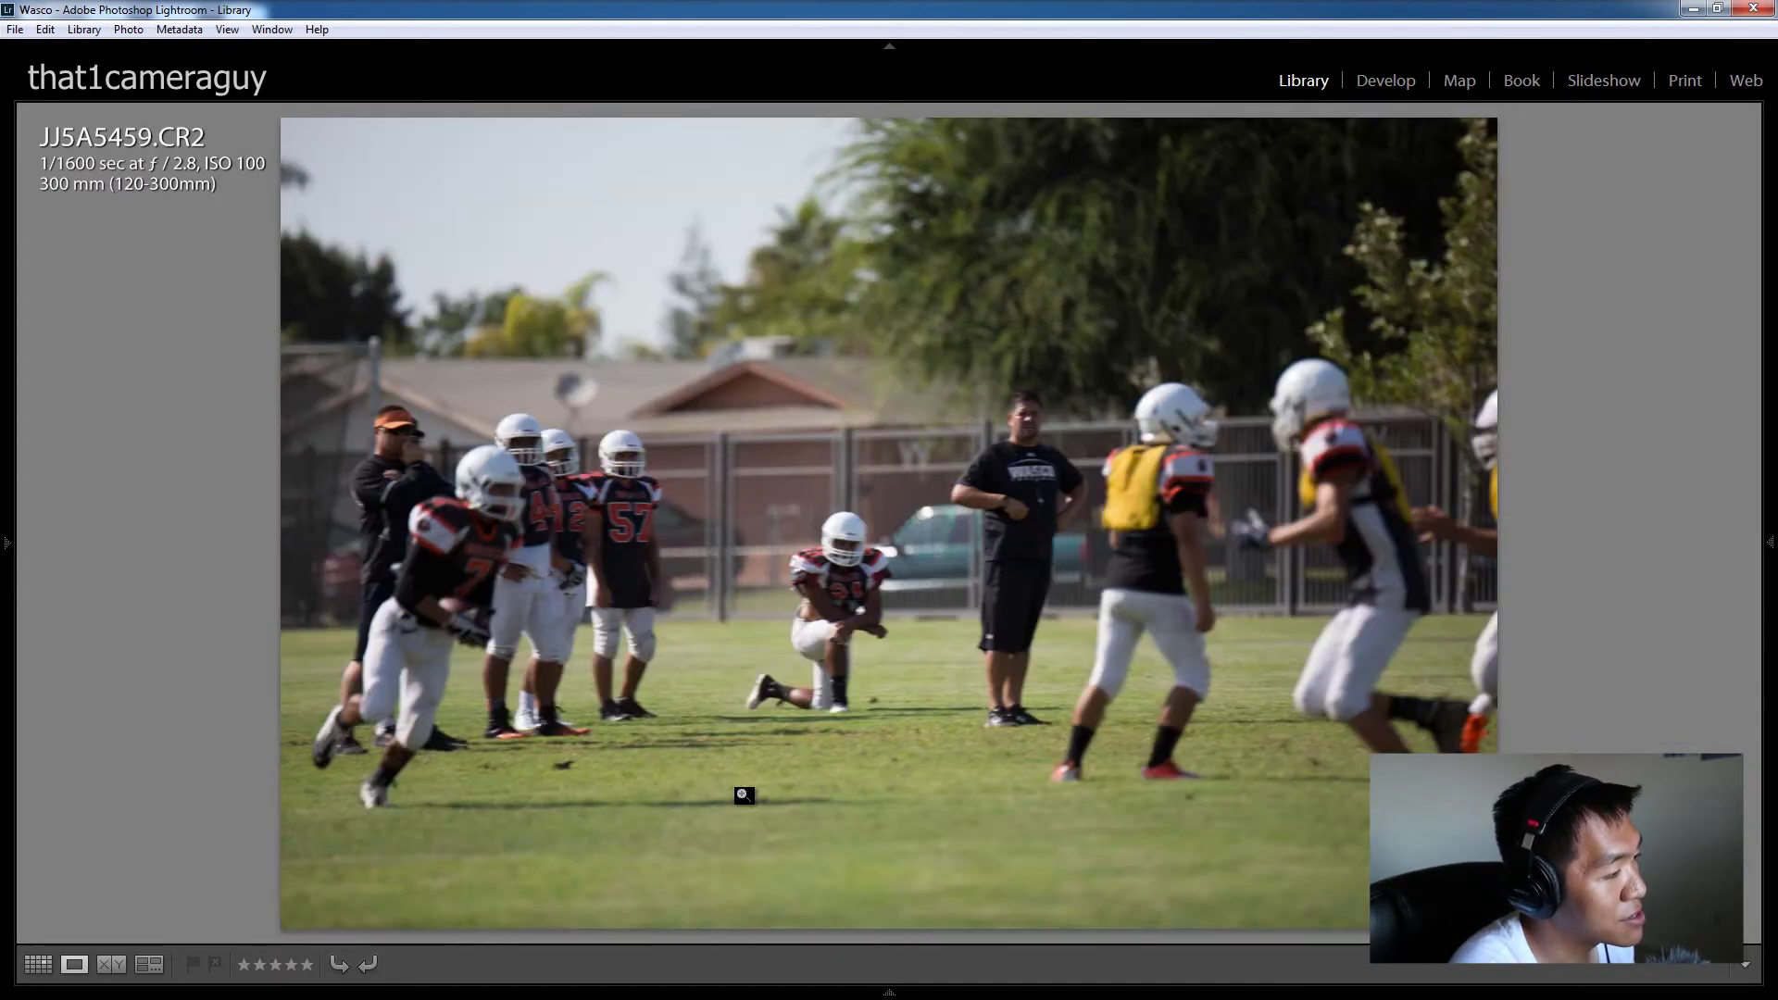
key(Right)
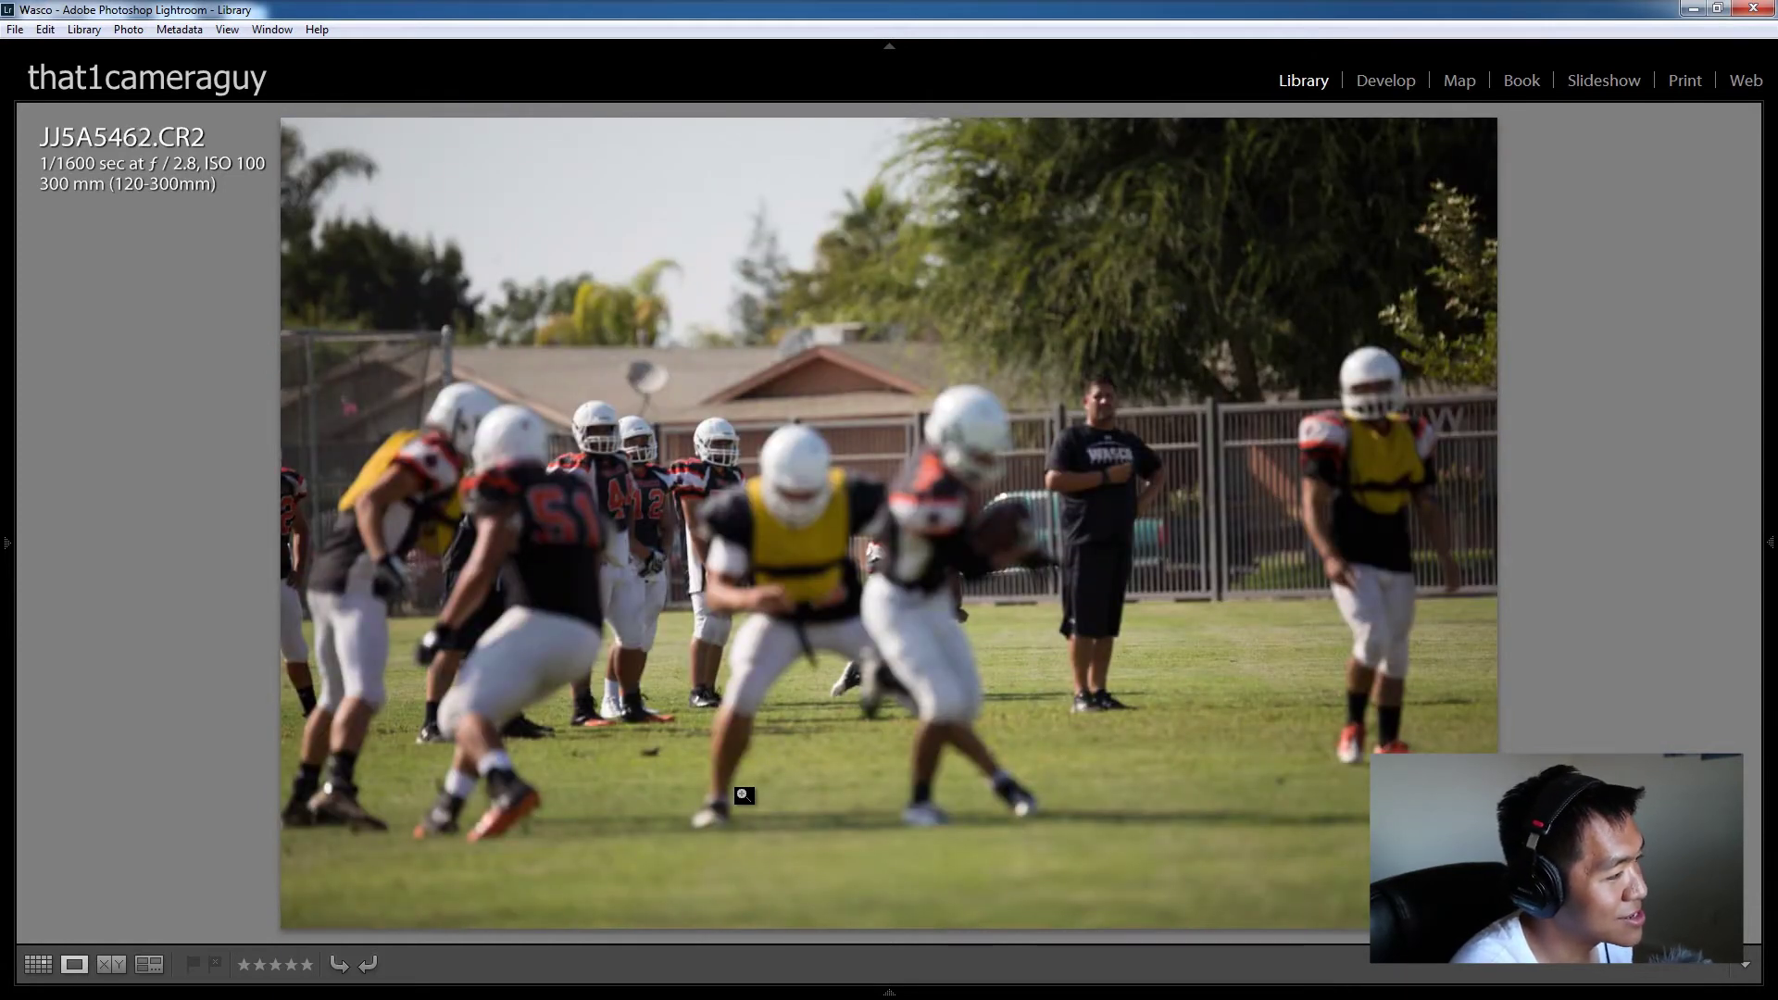
key(Right)
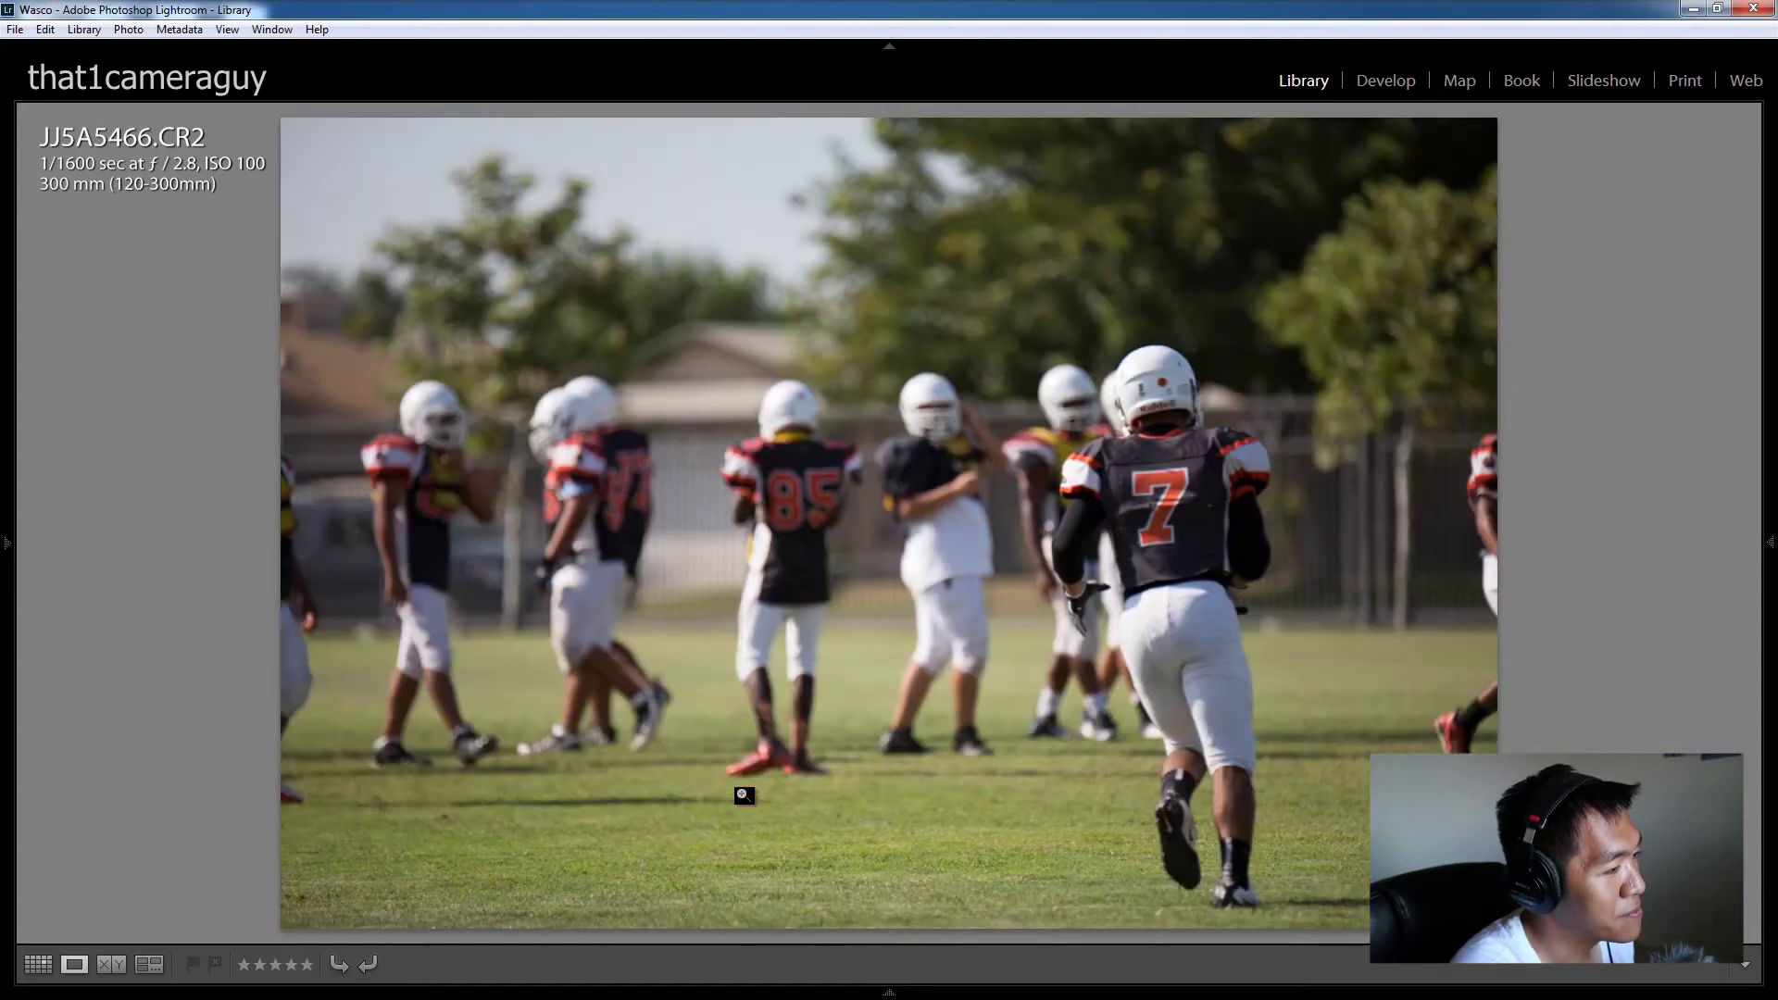
Step: Advance to photo JJ5A5470.CR2 and zoom in on the number 7 player at 1:1
key(Right)
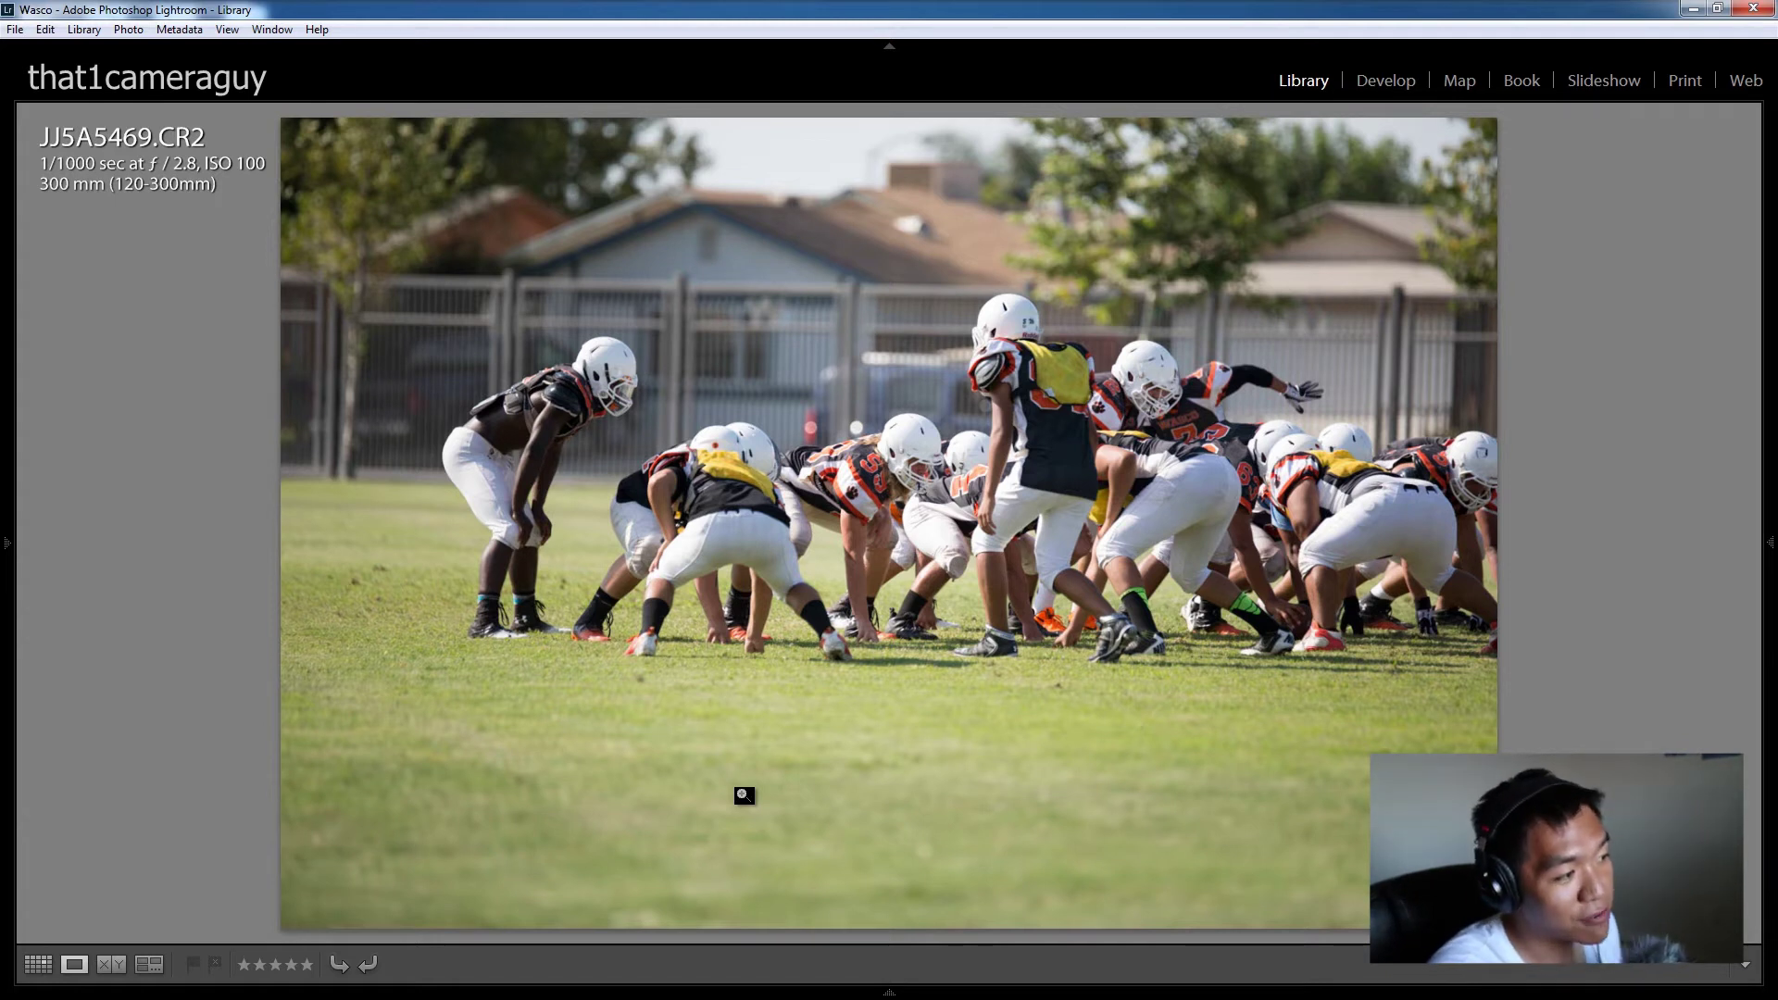
key(Right)
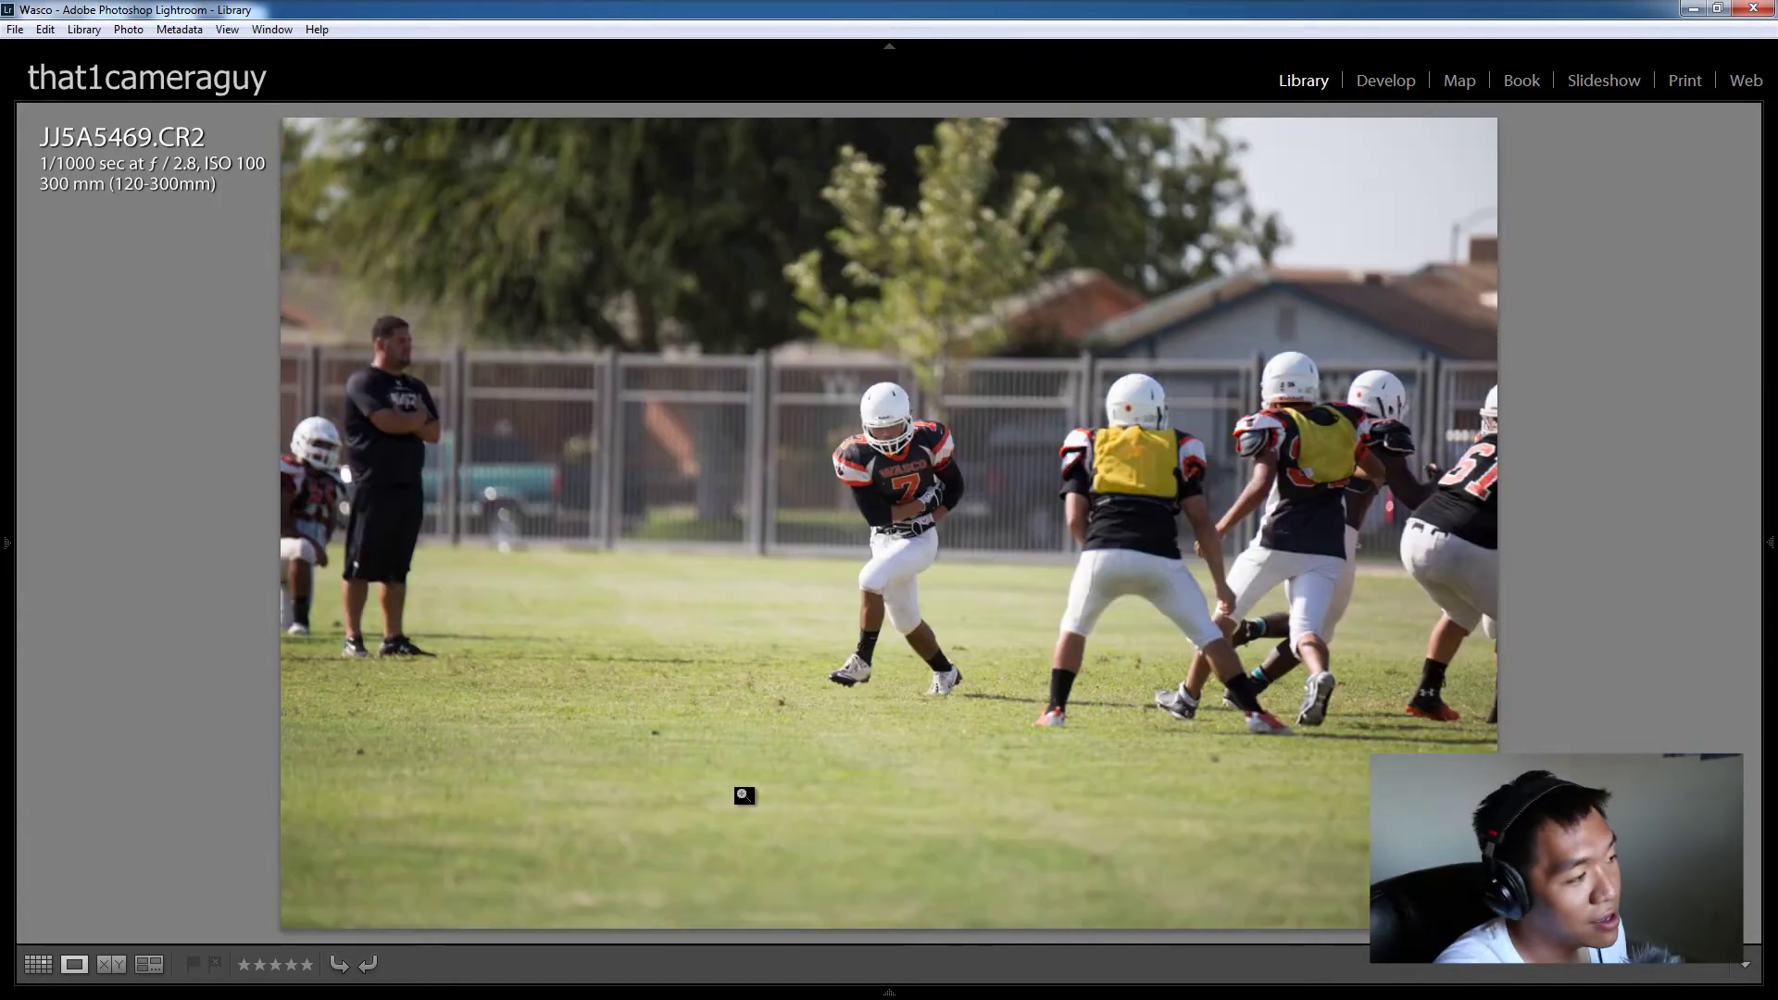
click(929, 521)
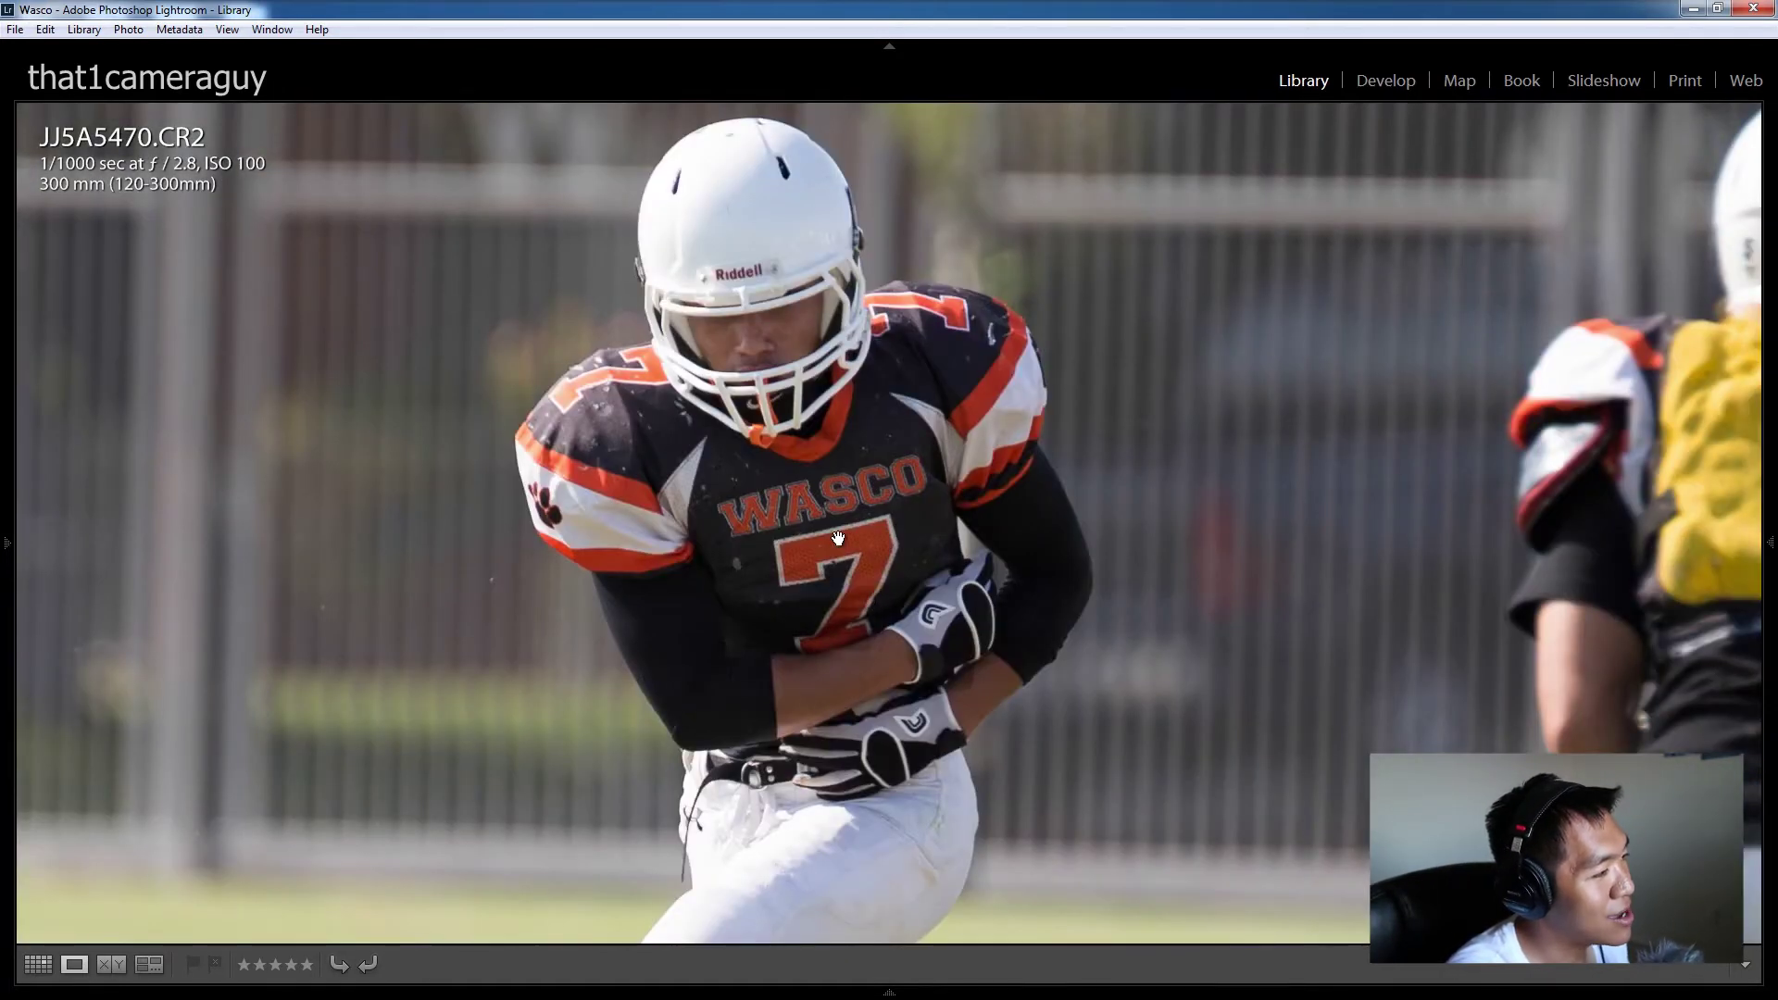
Step: Examine the number 7 player's helmet and jersey in JJ5A5470.CR2 up close, and return to the full view
click(772, 585)
click(857, 601)
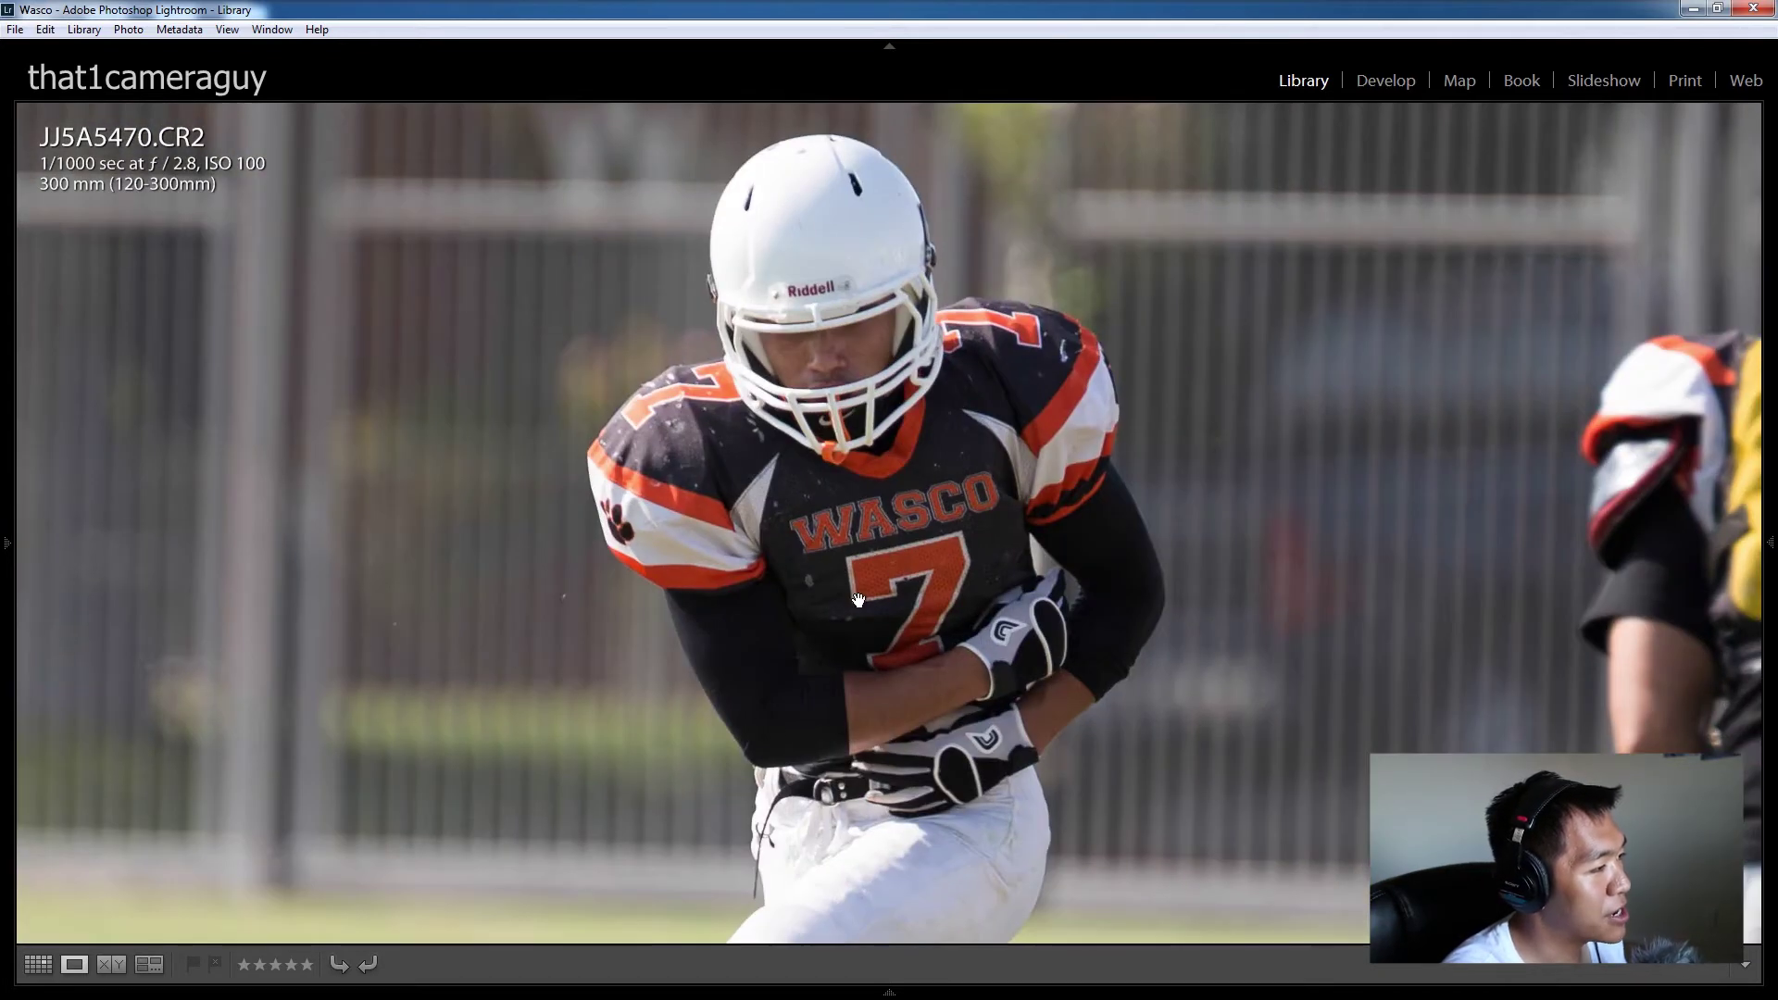
click(885, 590)
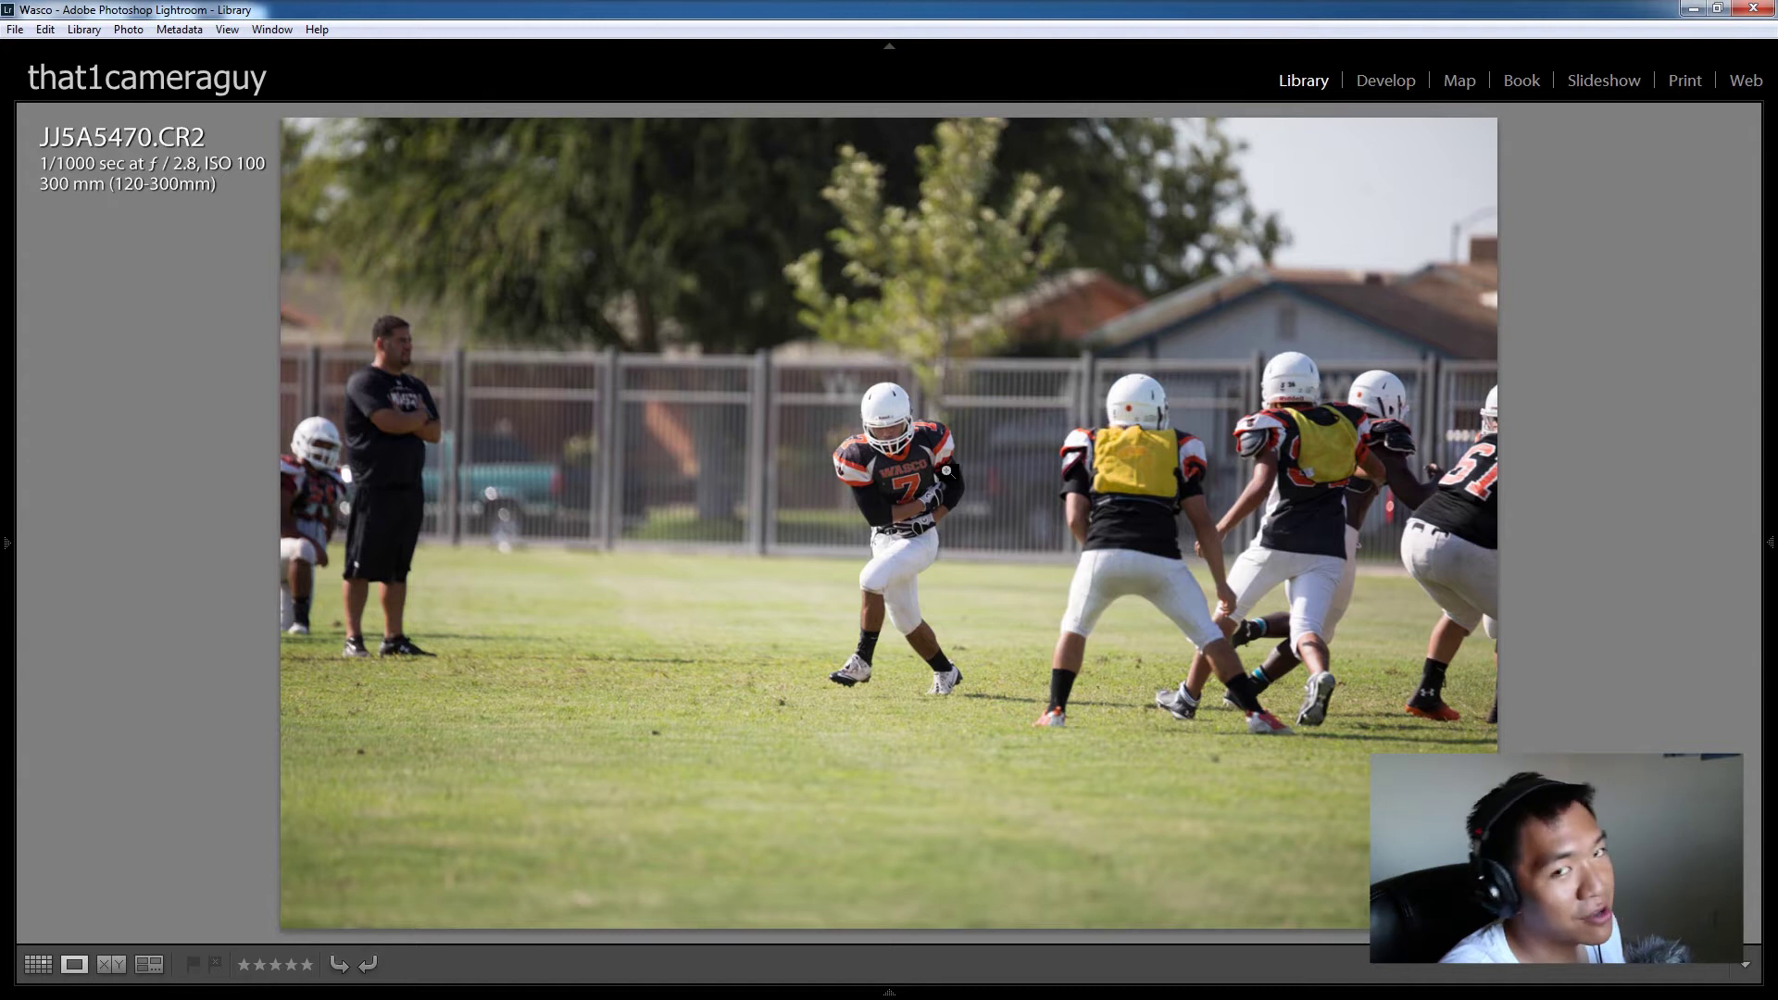
Step: Advance to photo JJ5A5472.CR2 and zoom in on the long-haired lineman crouching in the line
key(Right)
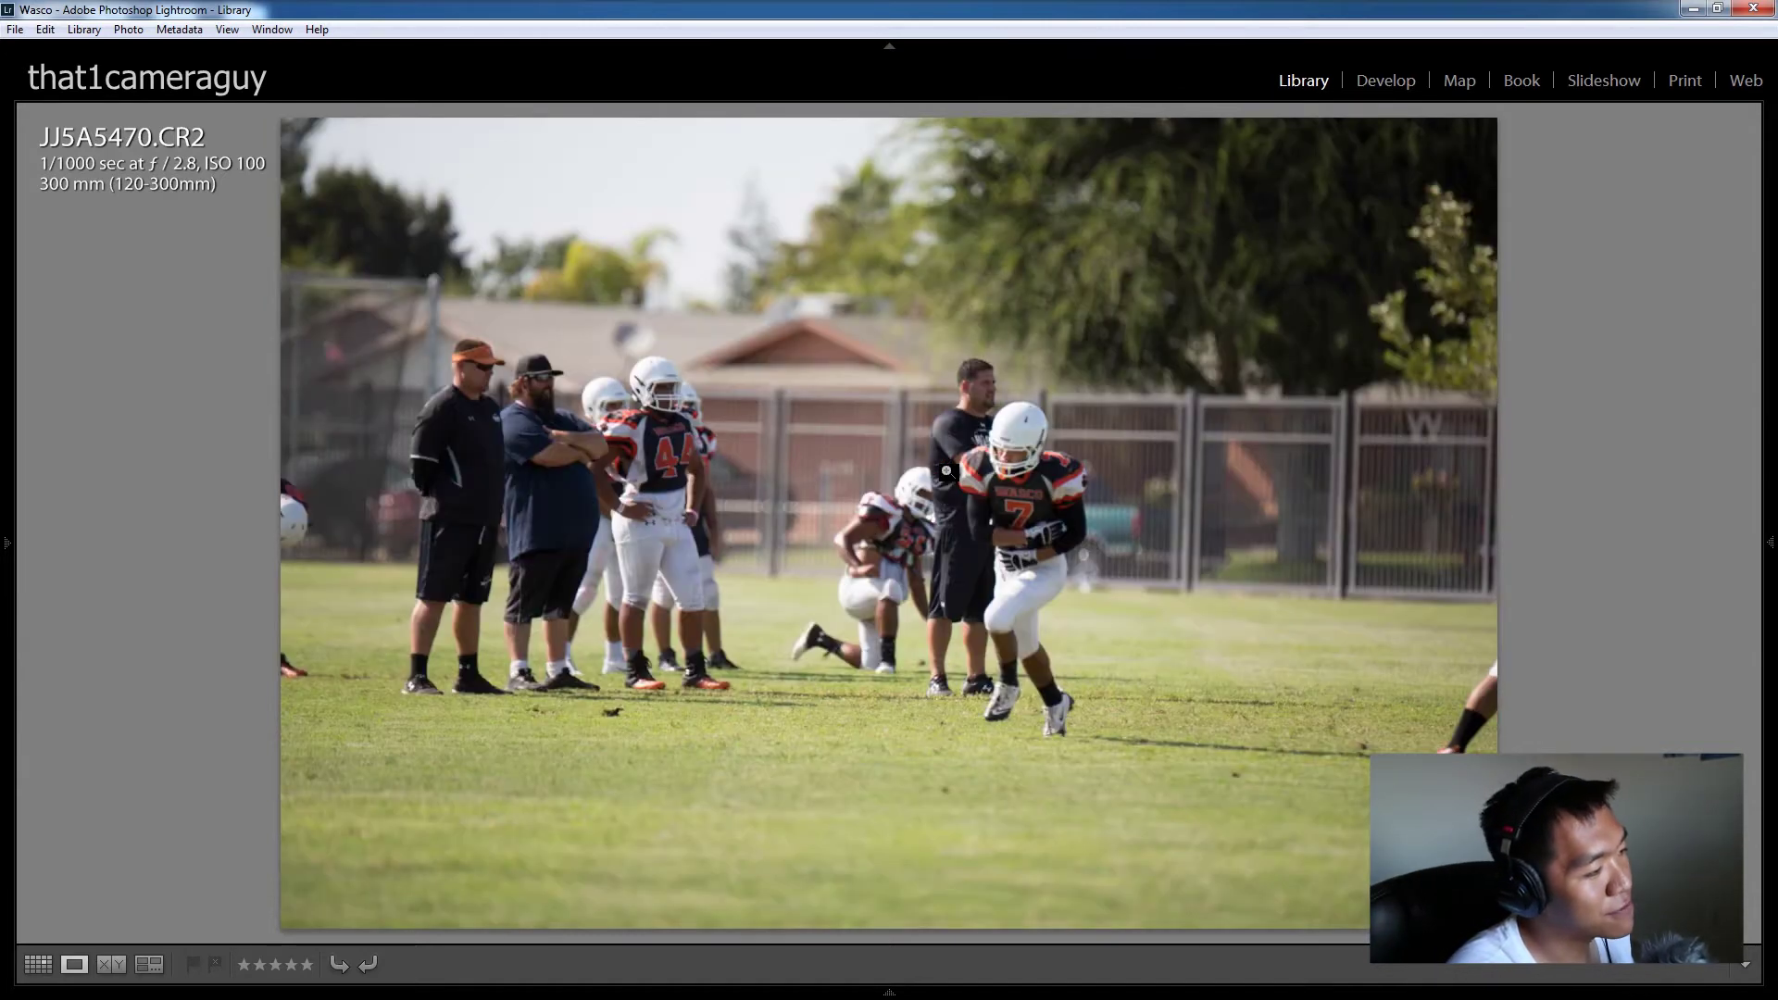
key(Right)
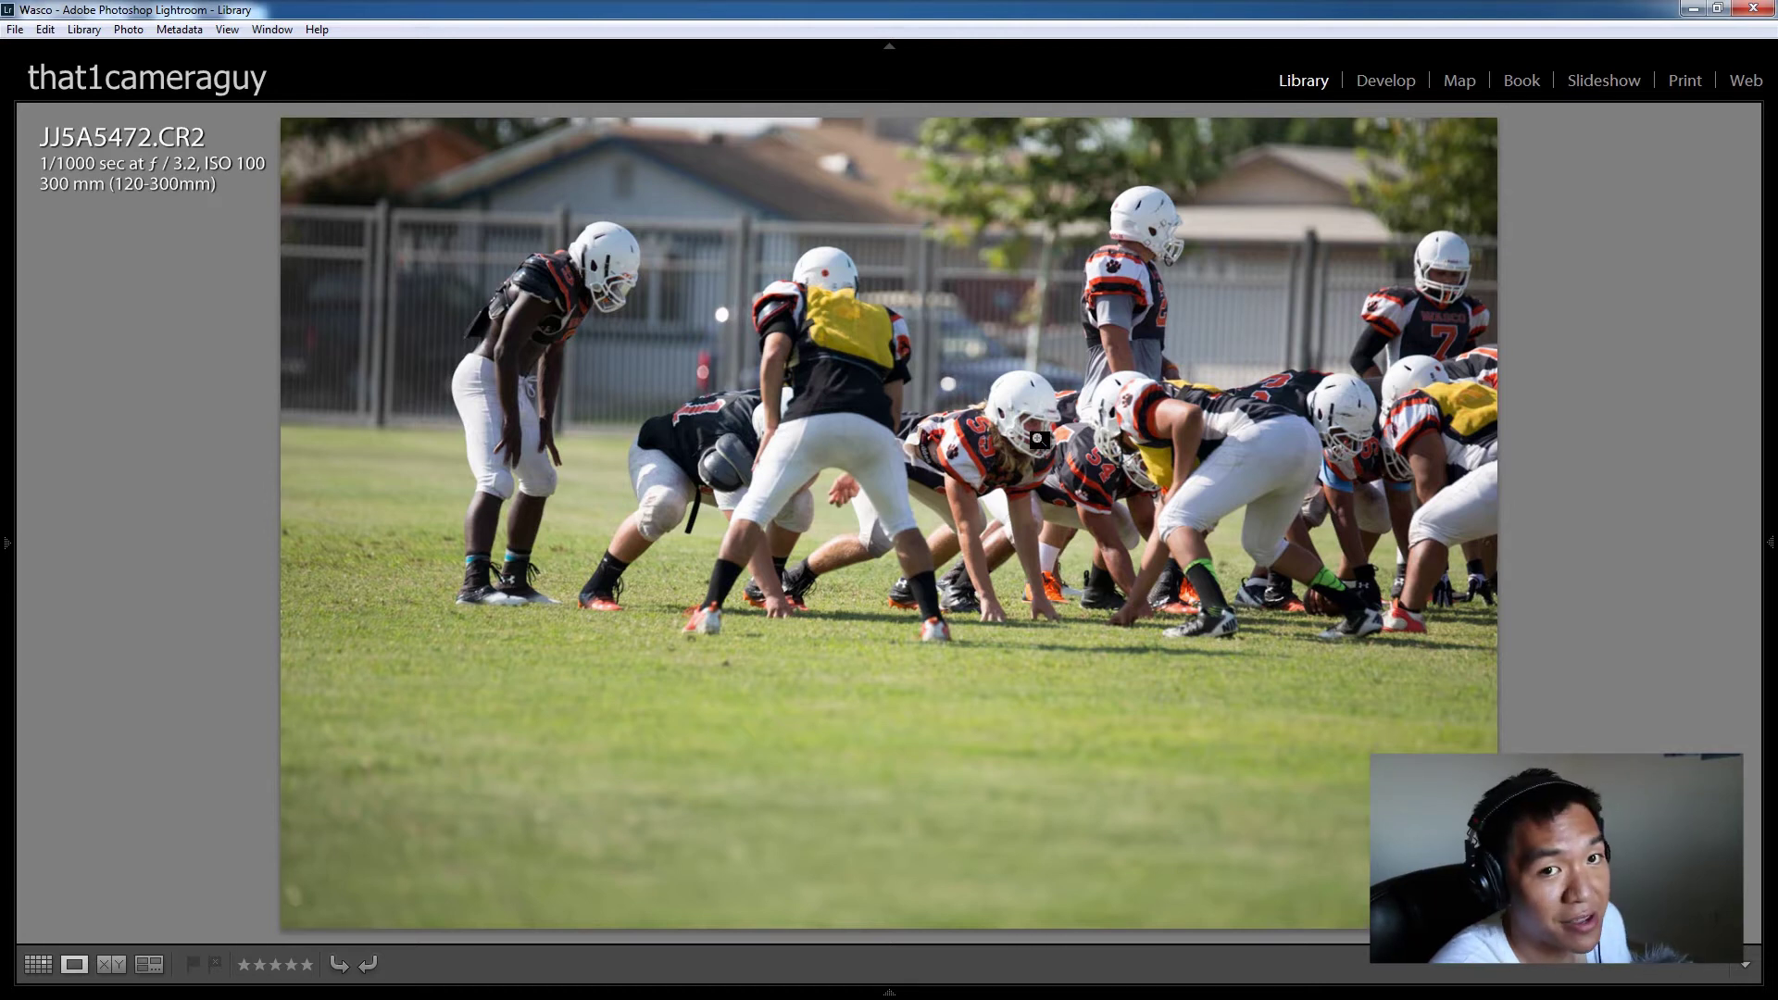
click(1039, 439)
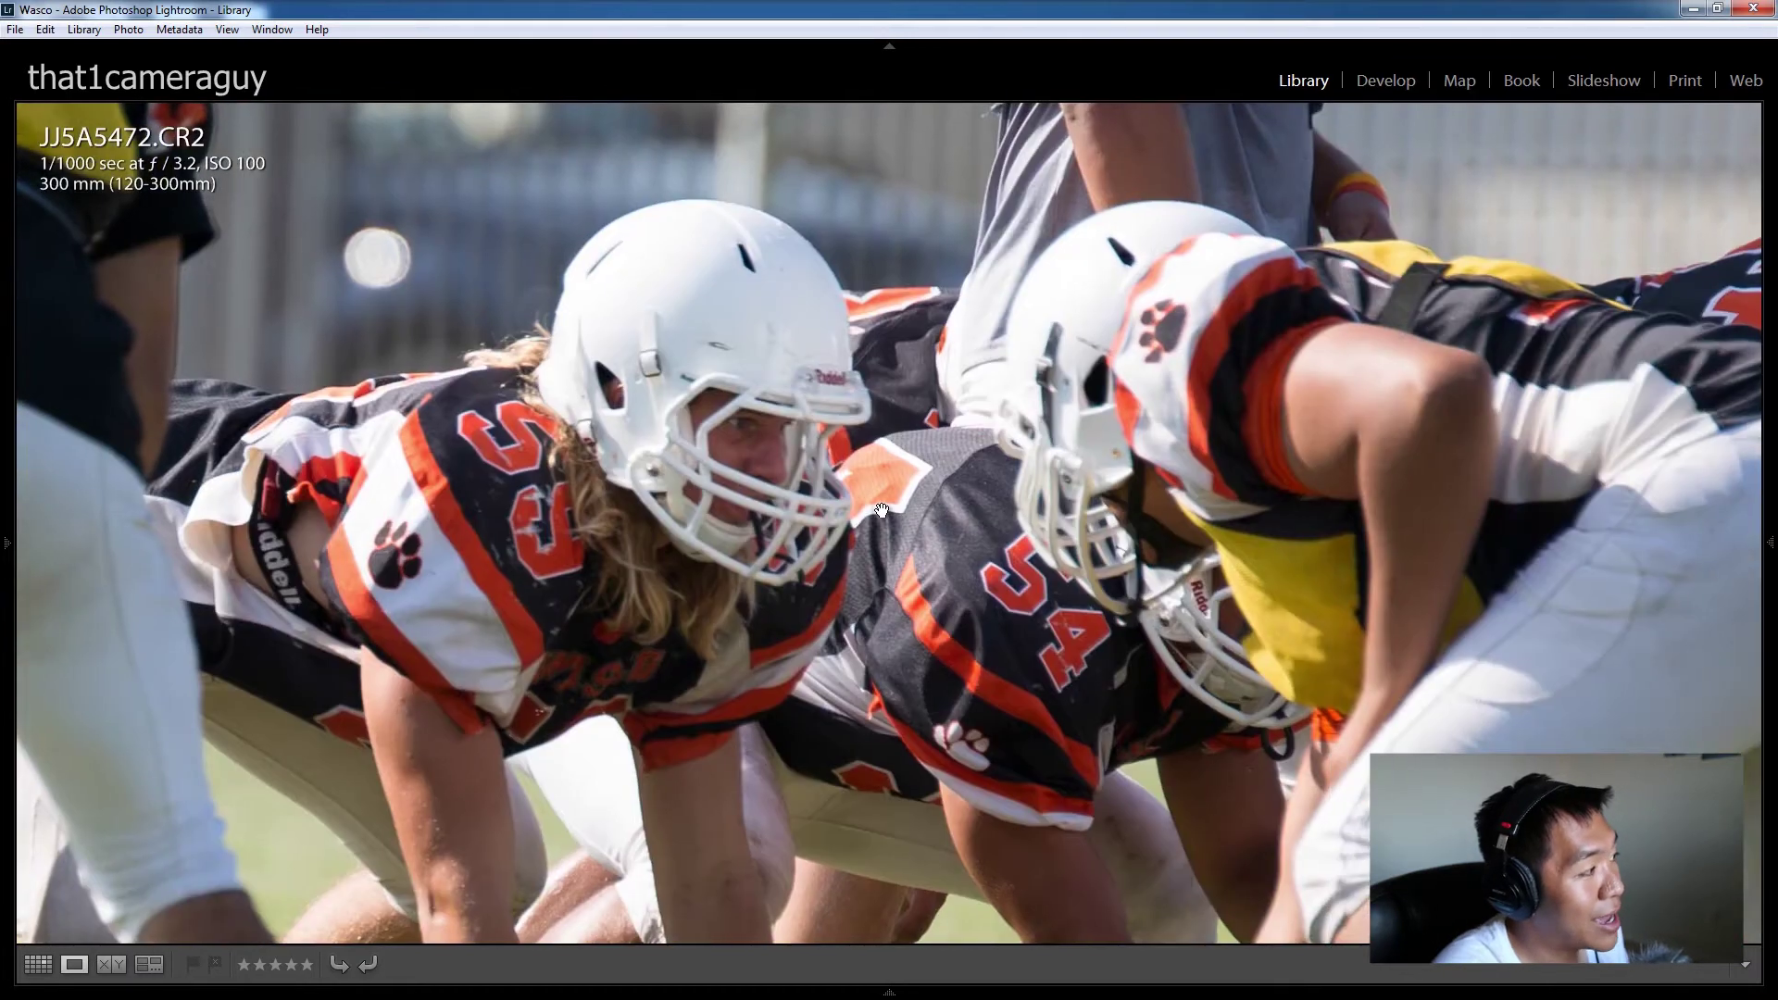
drag(807, 520, 1042, 537)
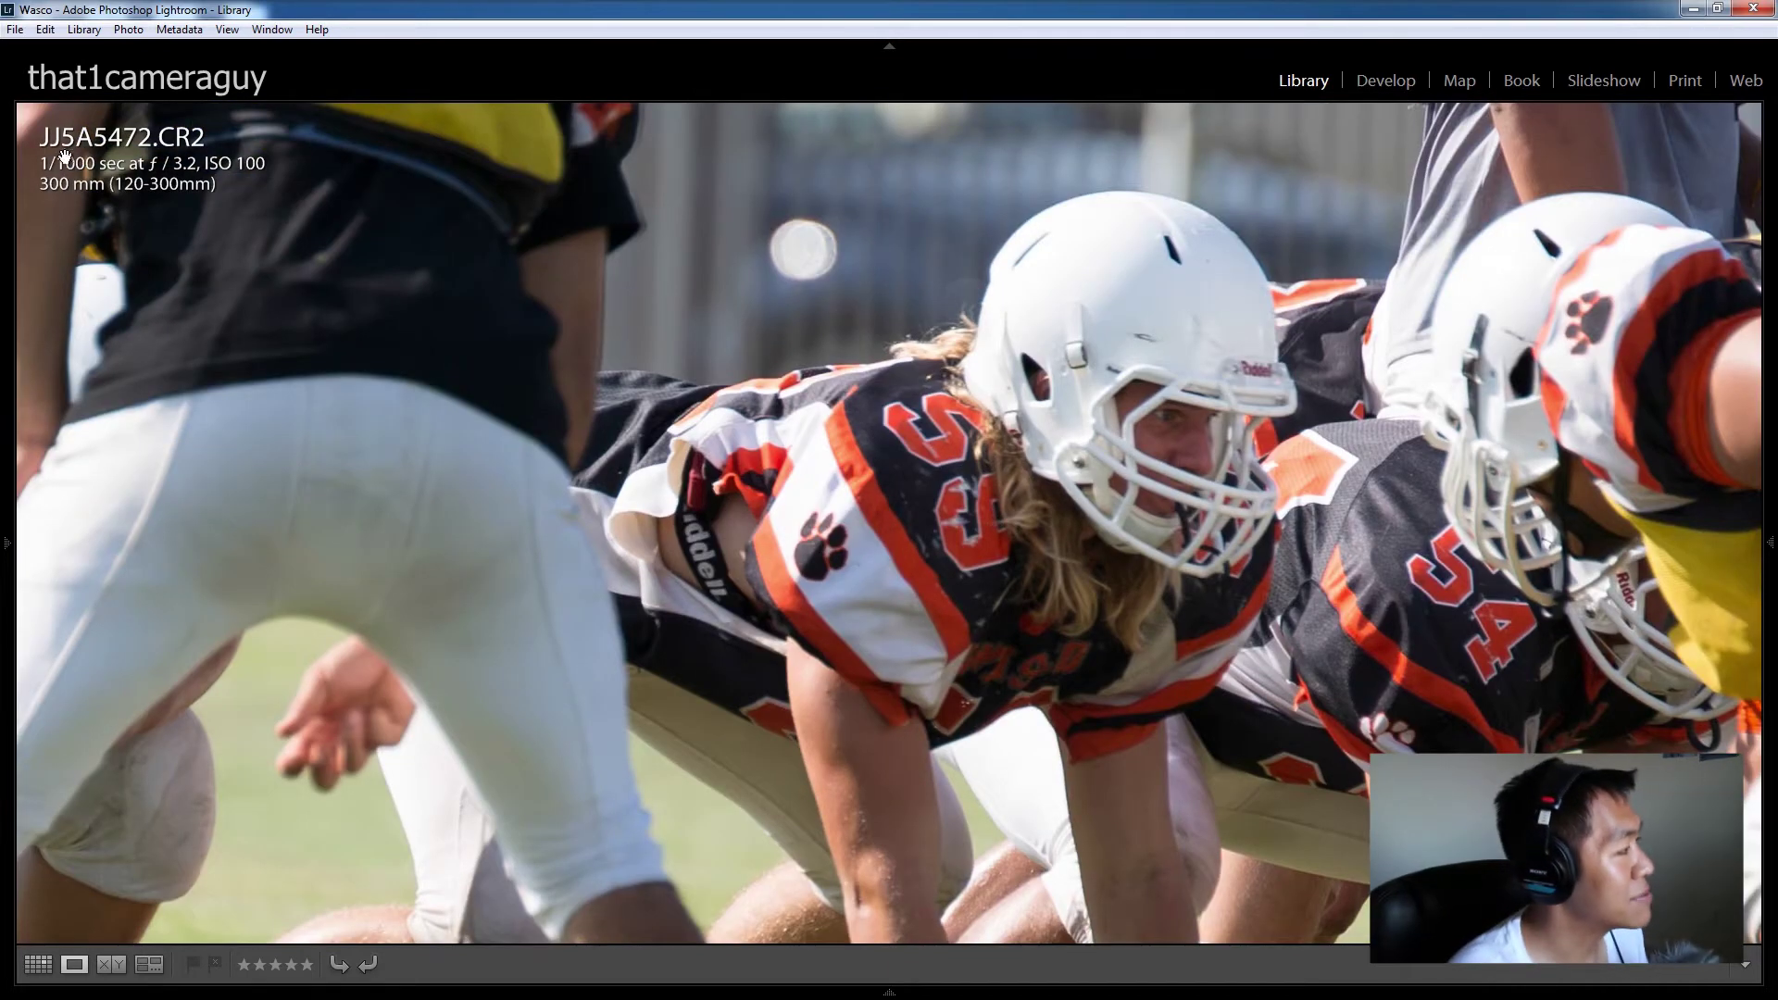
Step: Reduce the magnification of JJ5A5472.CR2 to examine the whole line of players, and return to the full view
mouse_move(14, 508)
click(325, 116)
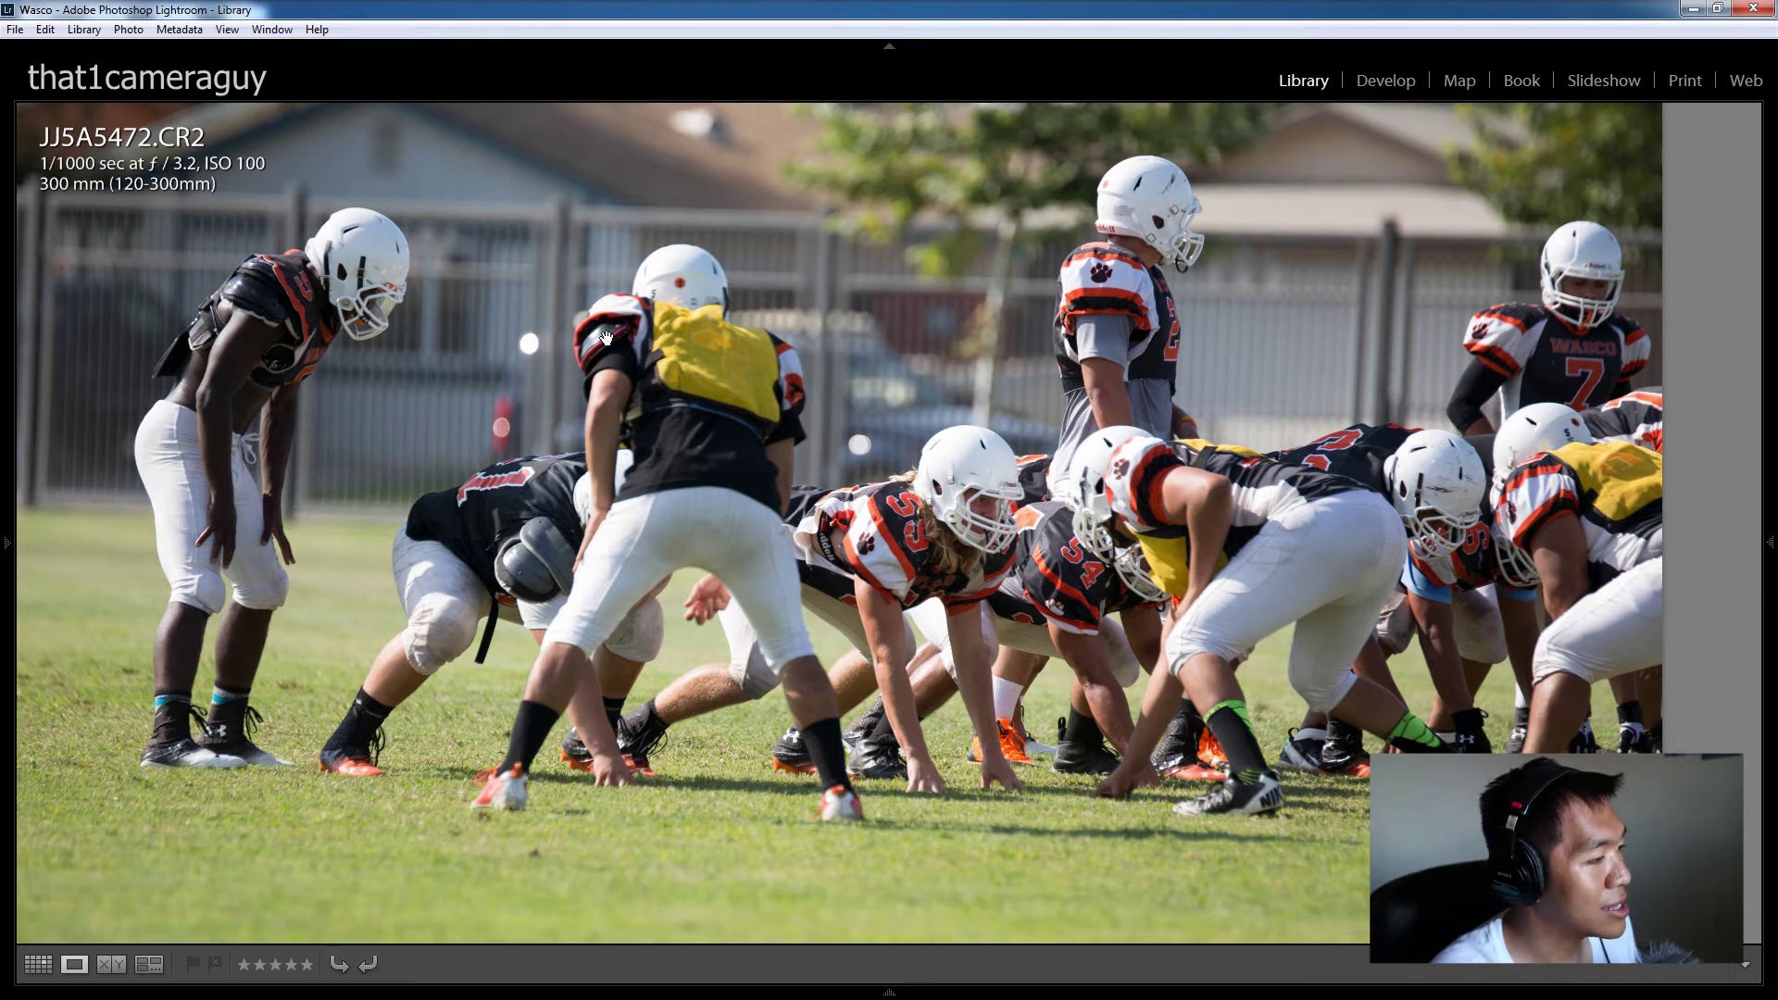
mouse_move(19, 555)
click(239, 114)
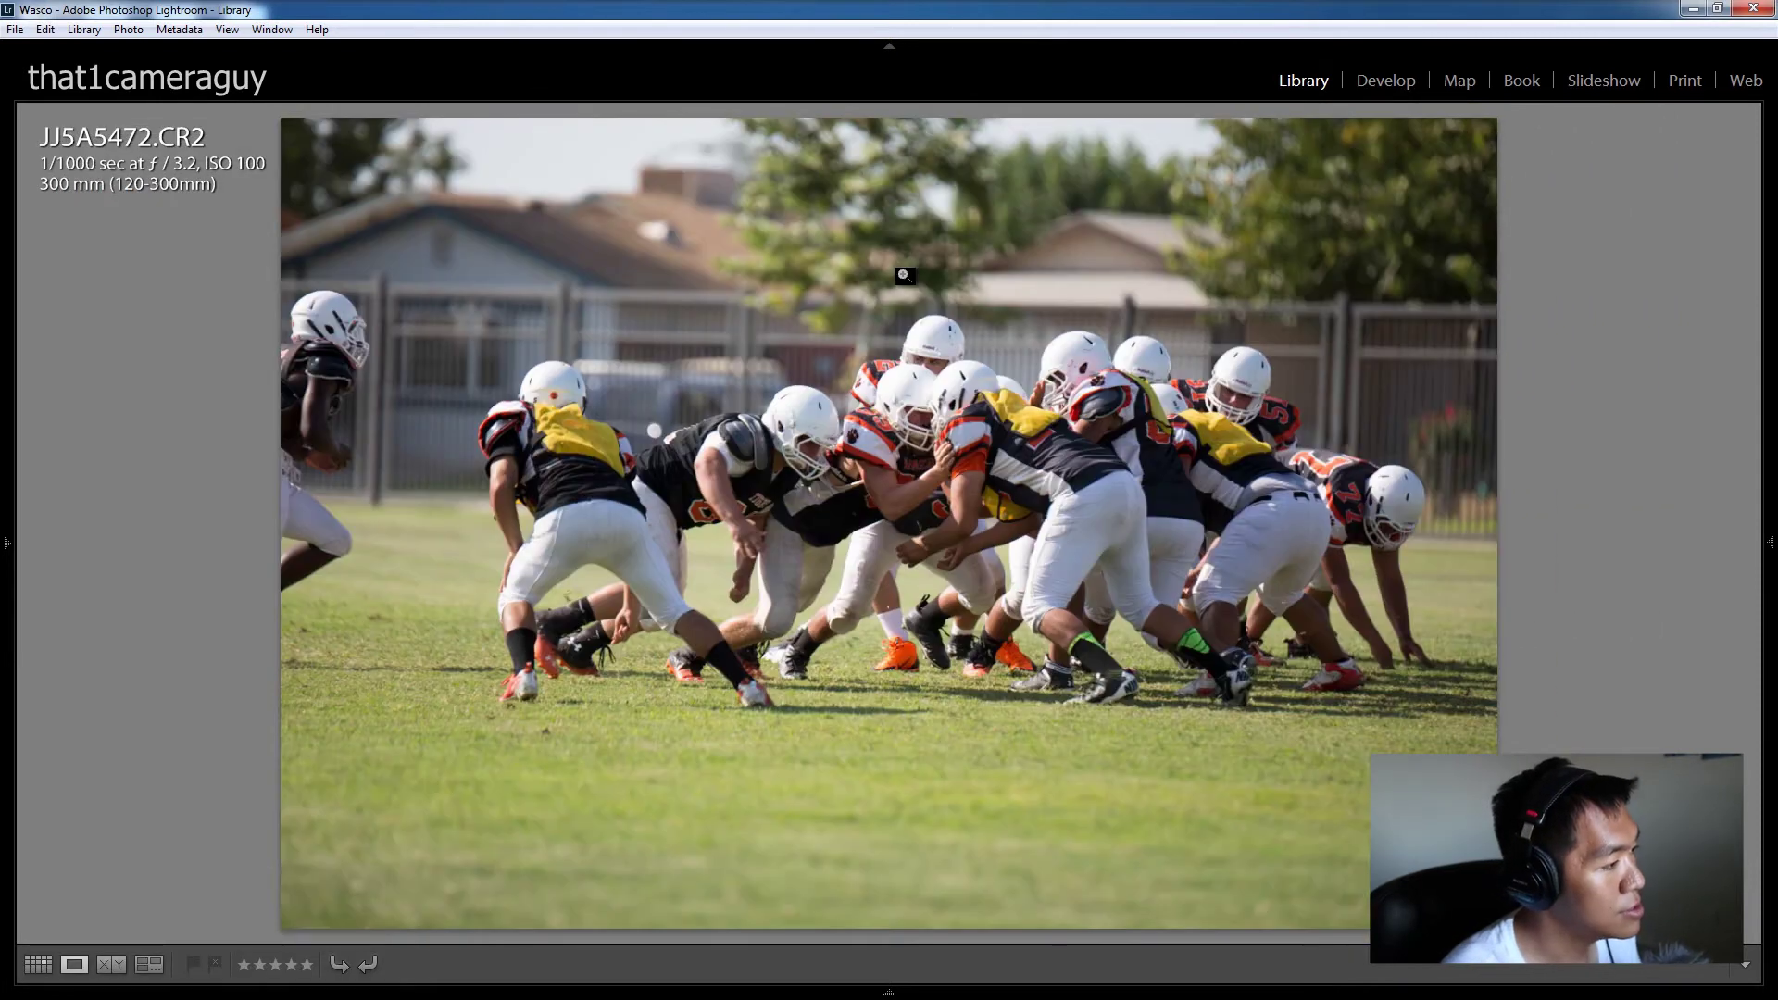
Step: Browse ahead to photo JJ5A5476.CR2 and examine the number 25 player in the orange vest at a closer zoom
key(Right)
key(Right)
key(Right)
key(Right)
key(Right)
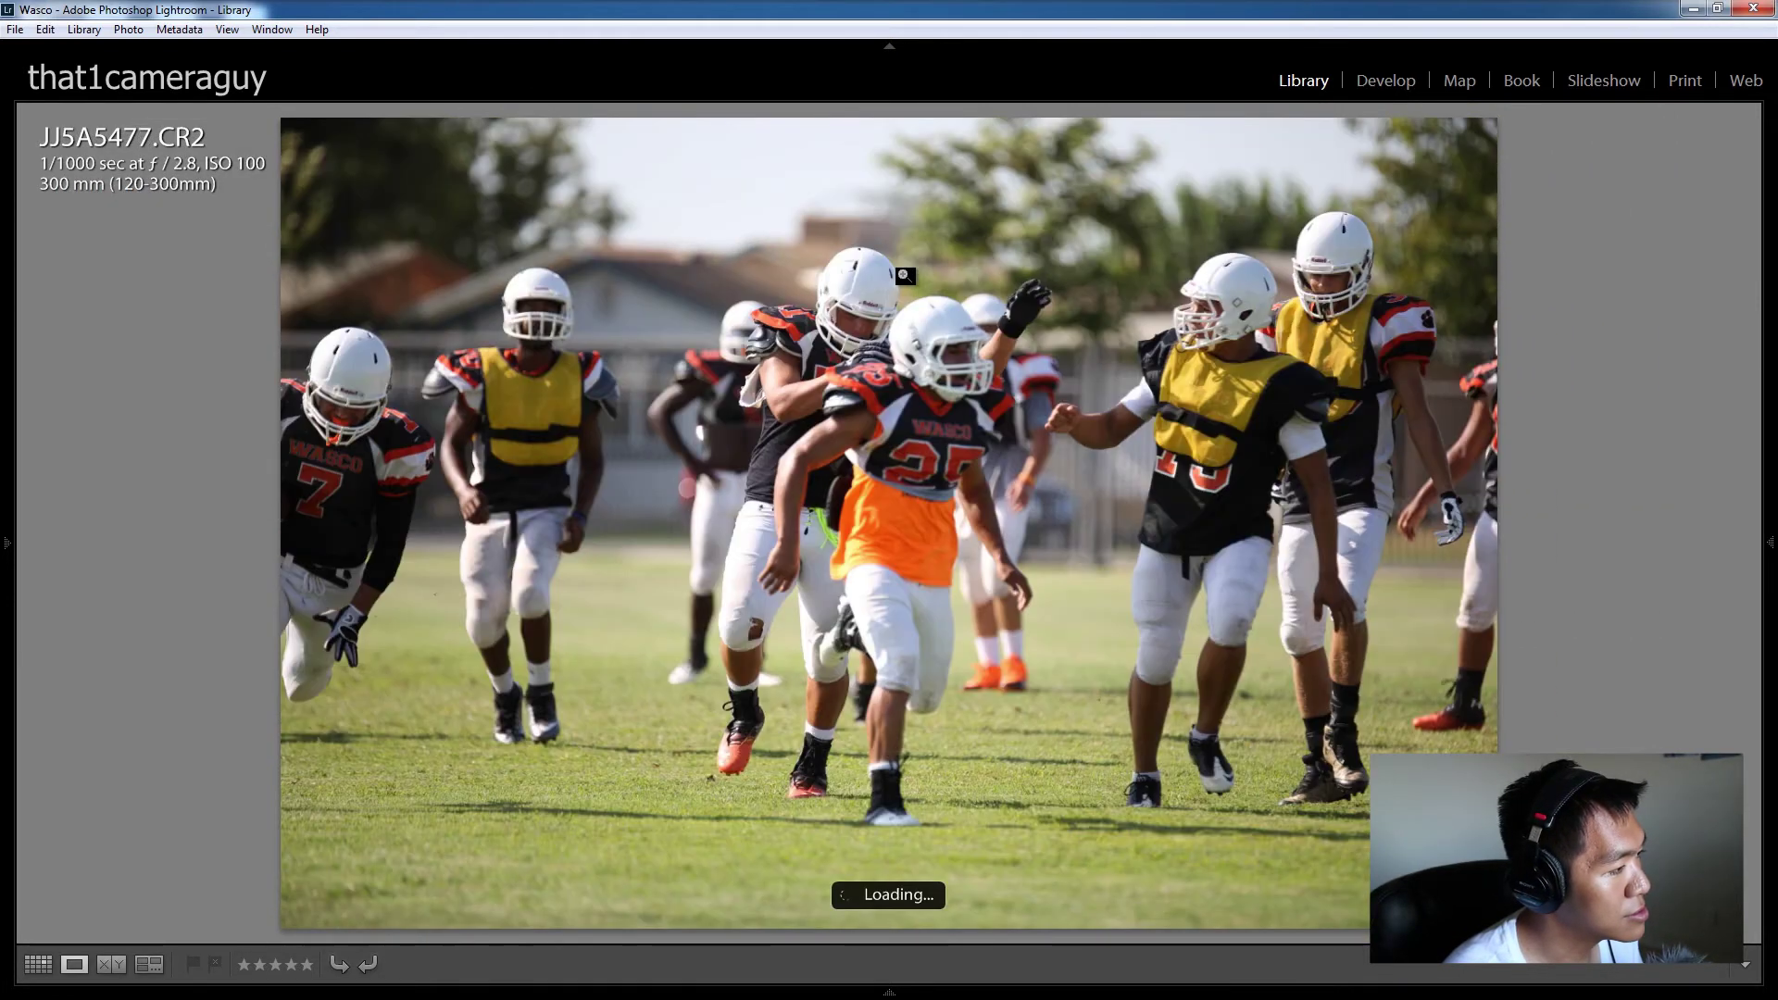
key(Left)
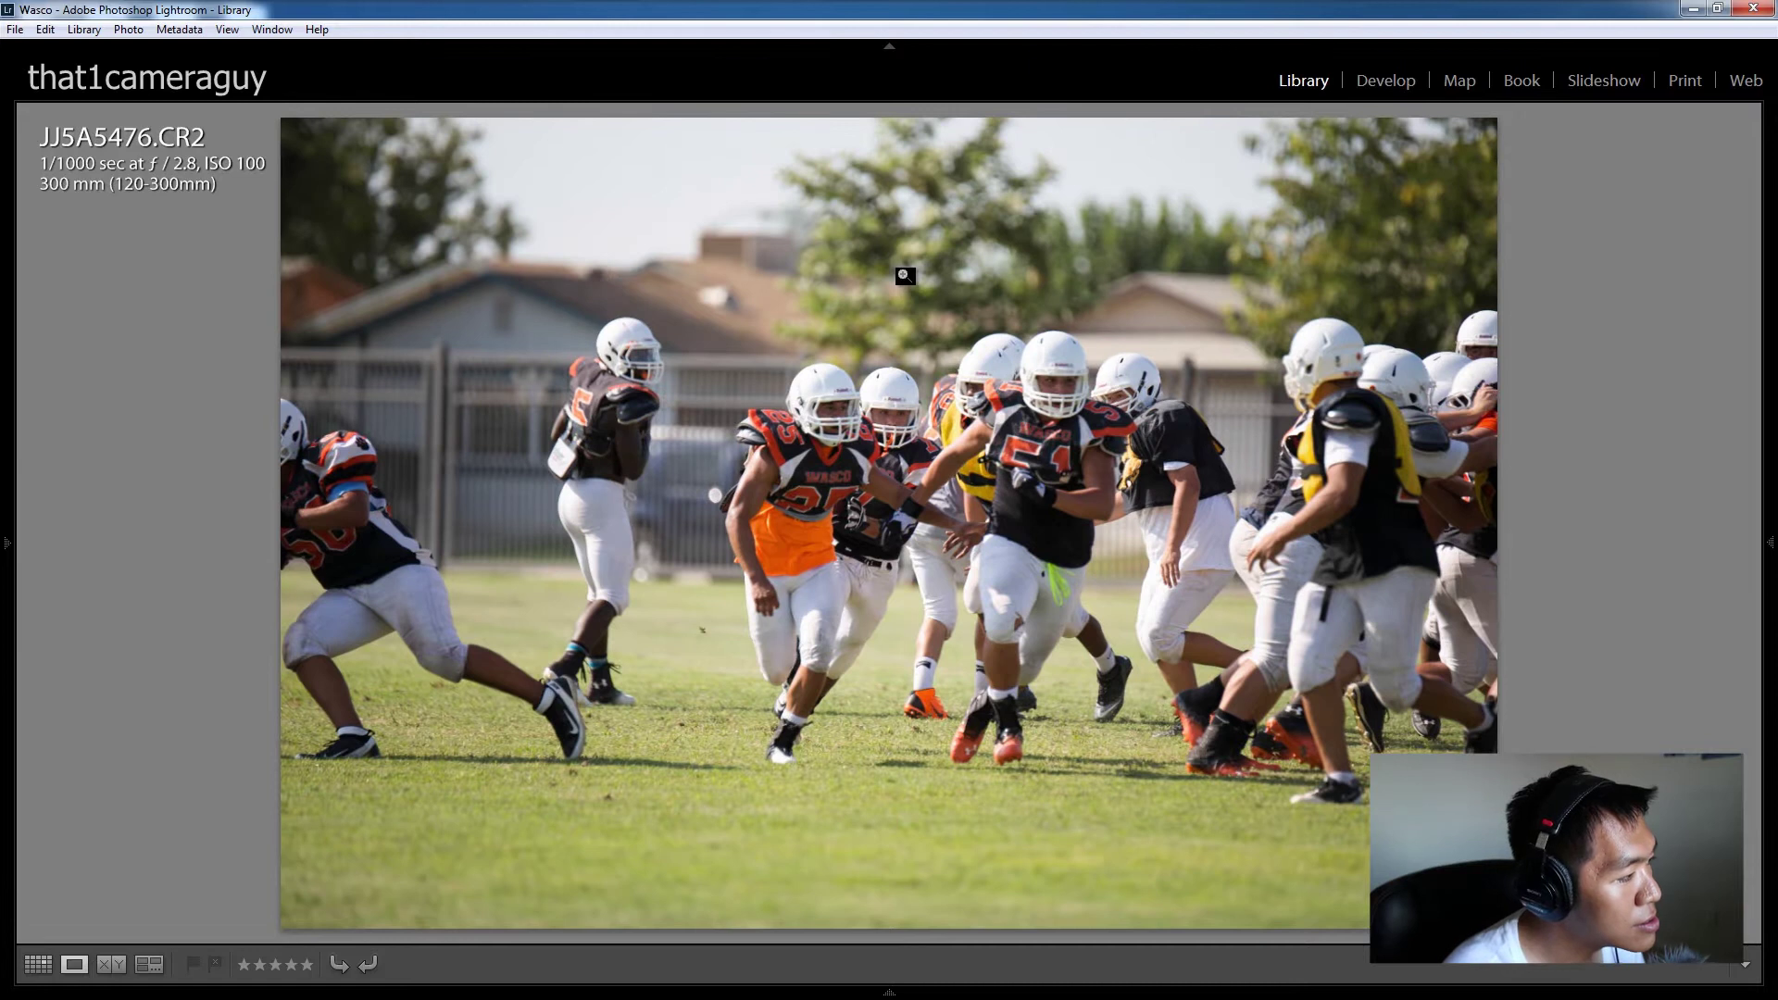
click(837, 431)
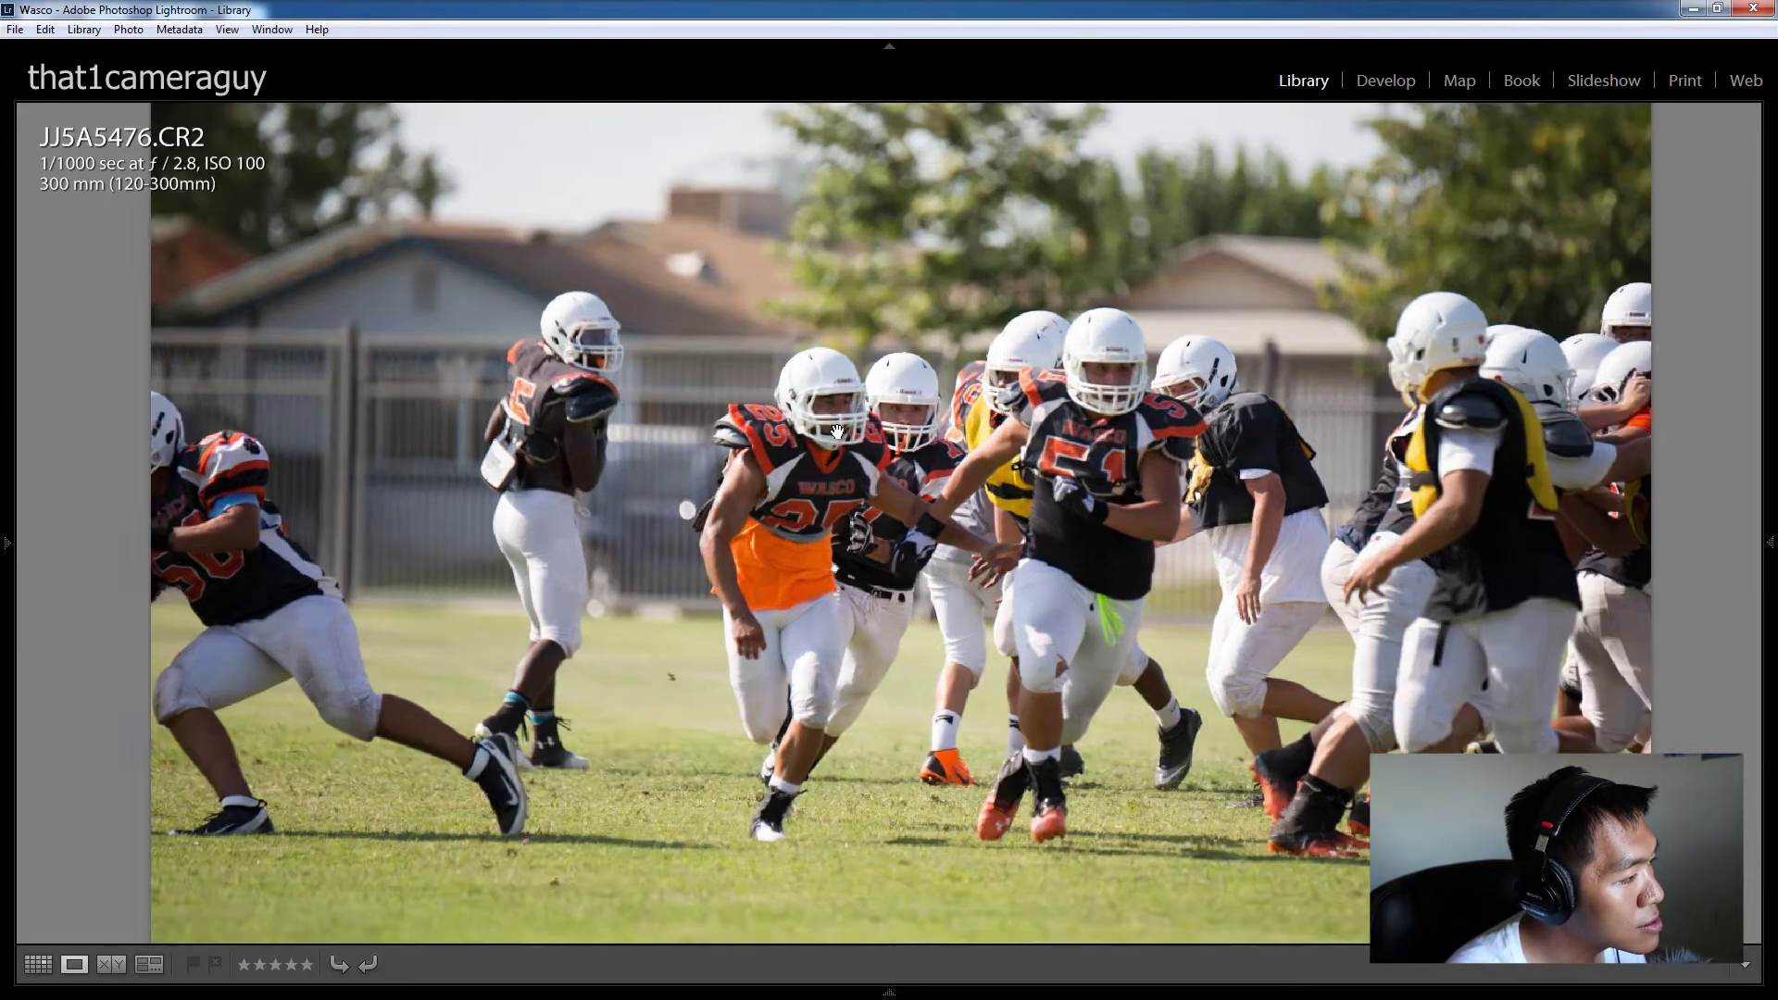
click(833, 529)
Step: Review the following photos in full view up to JJ5A5480.CR2, the number 7 player carrying the ball
key(Right)
key(Right)
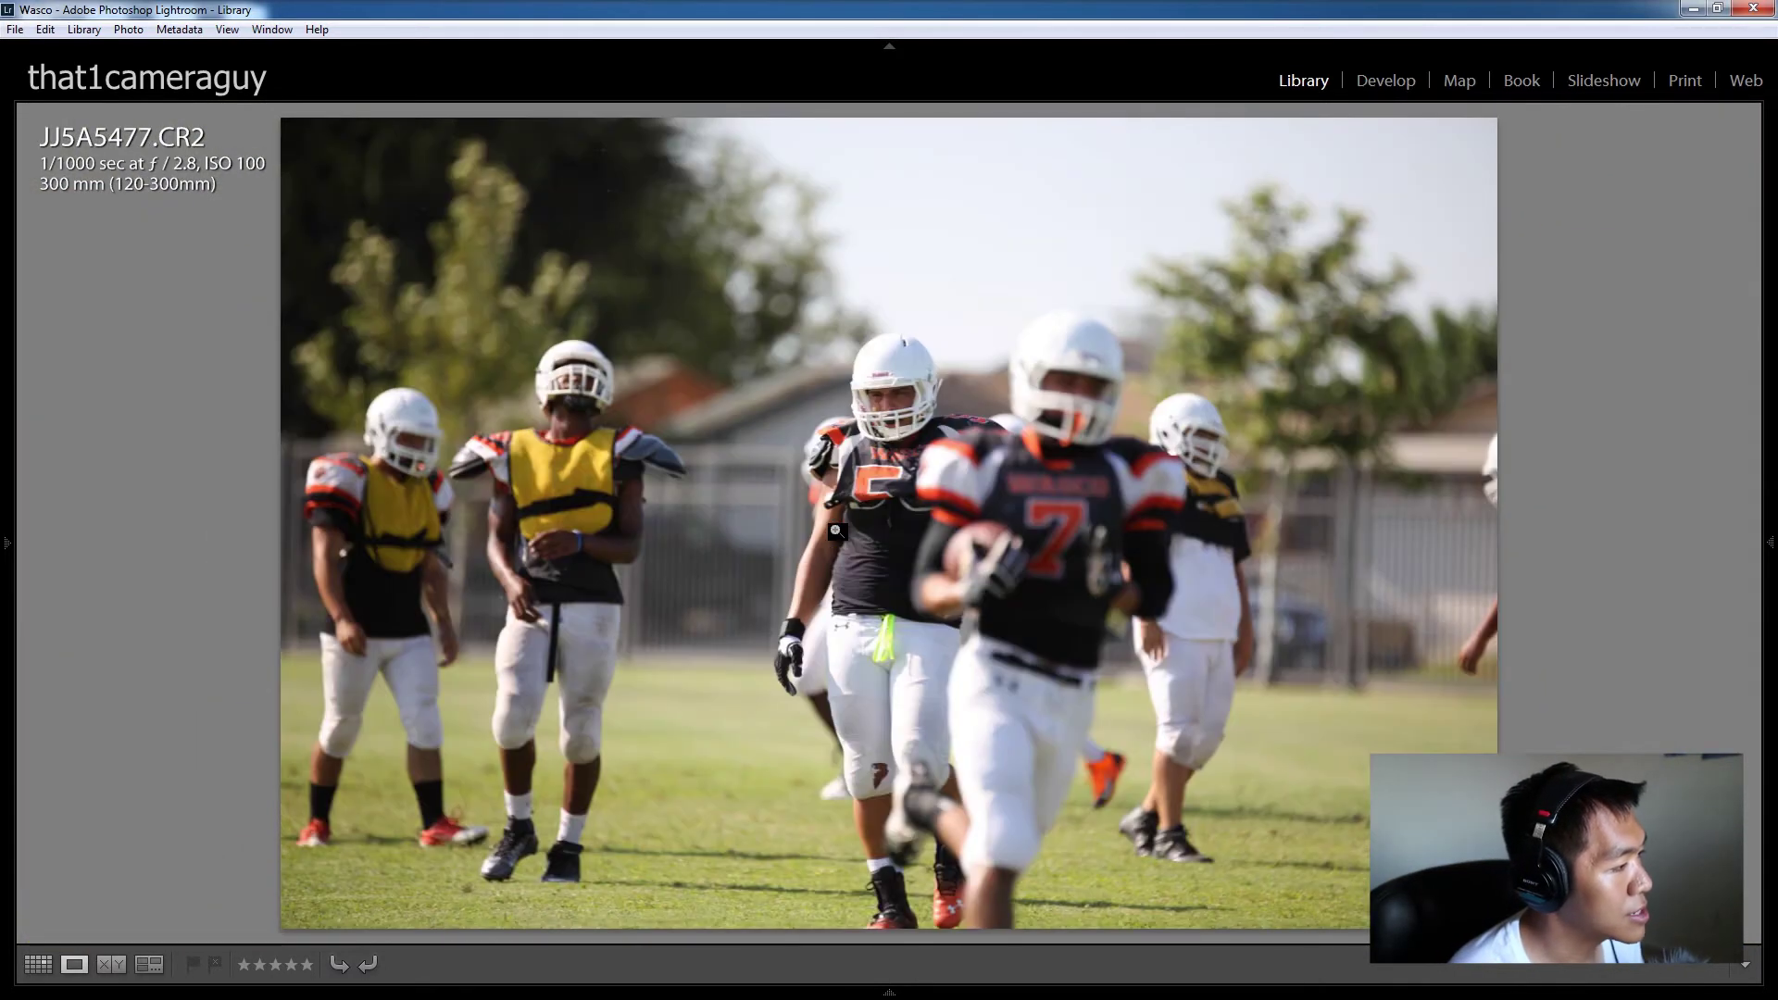
key(Right)
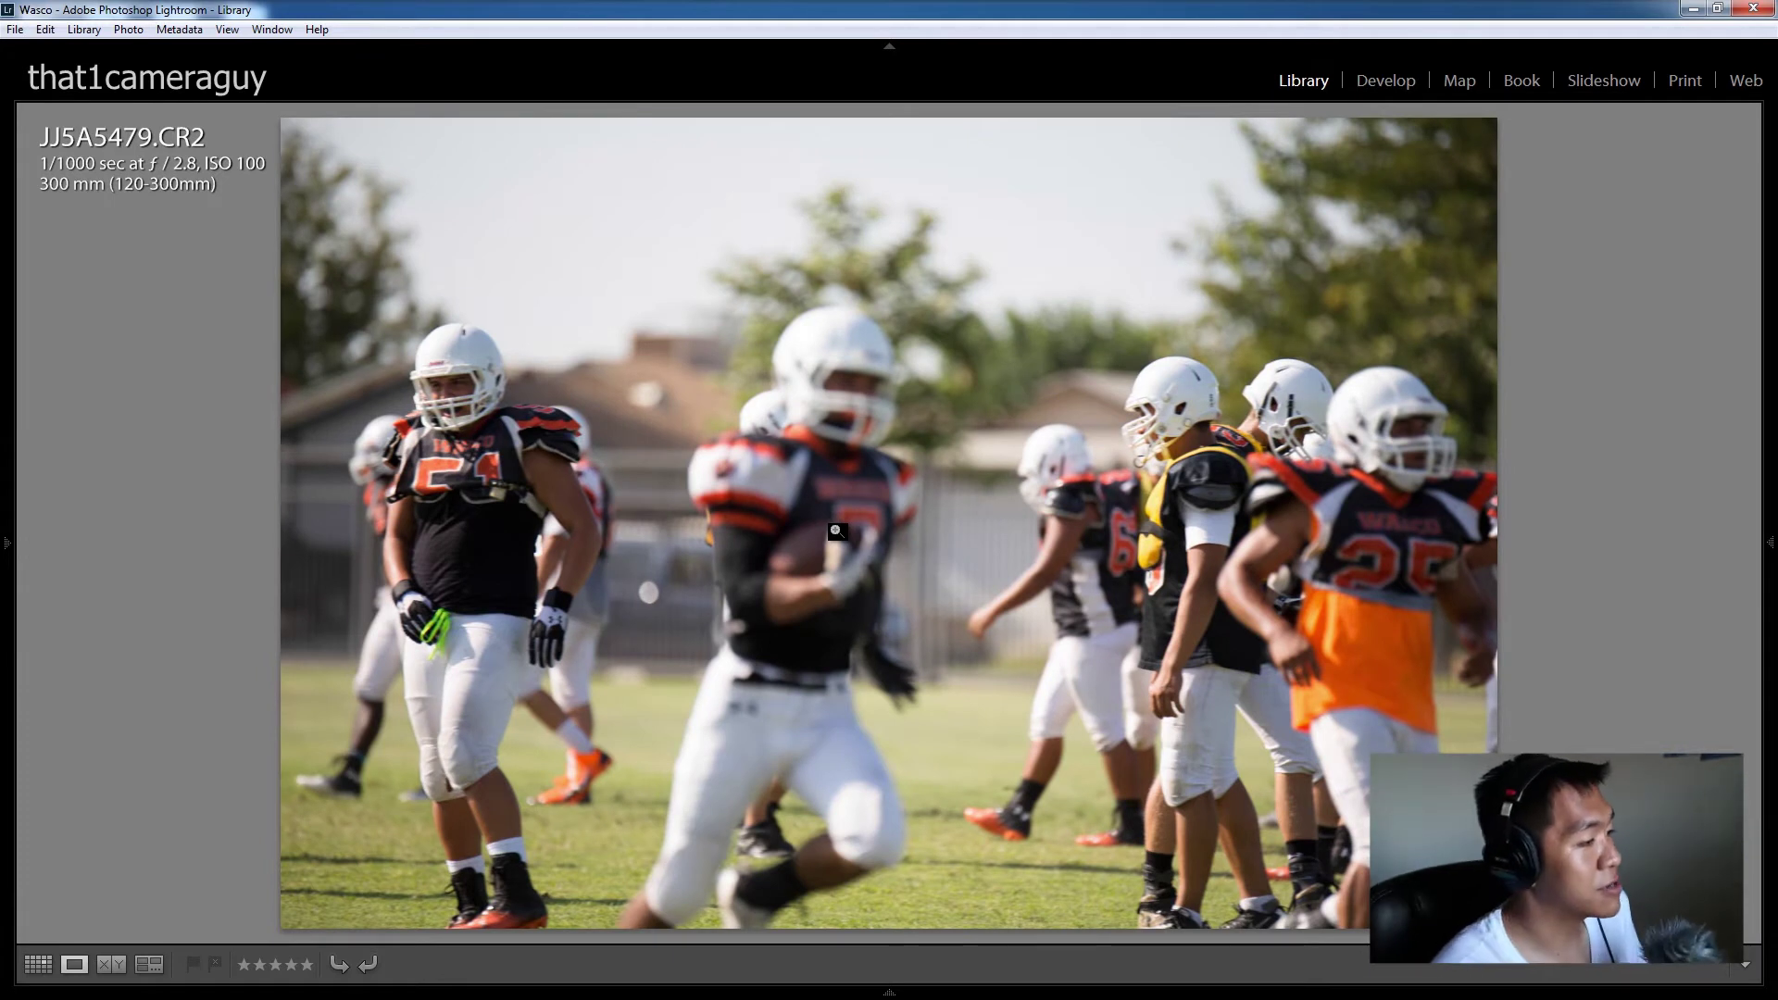
key(Right)
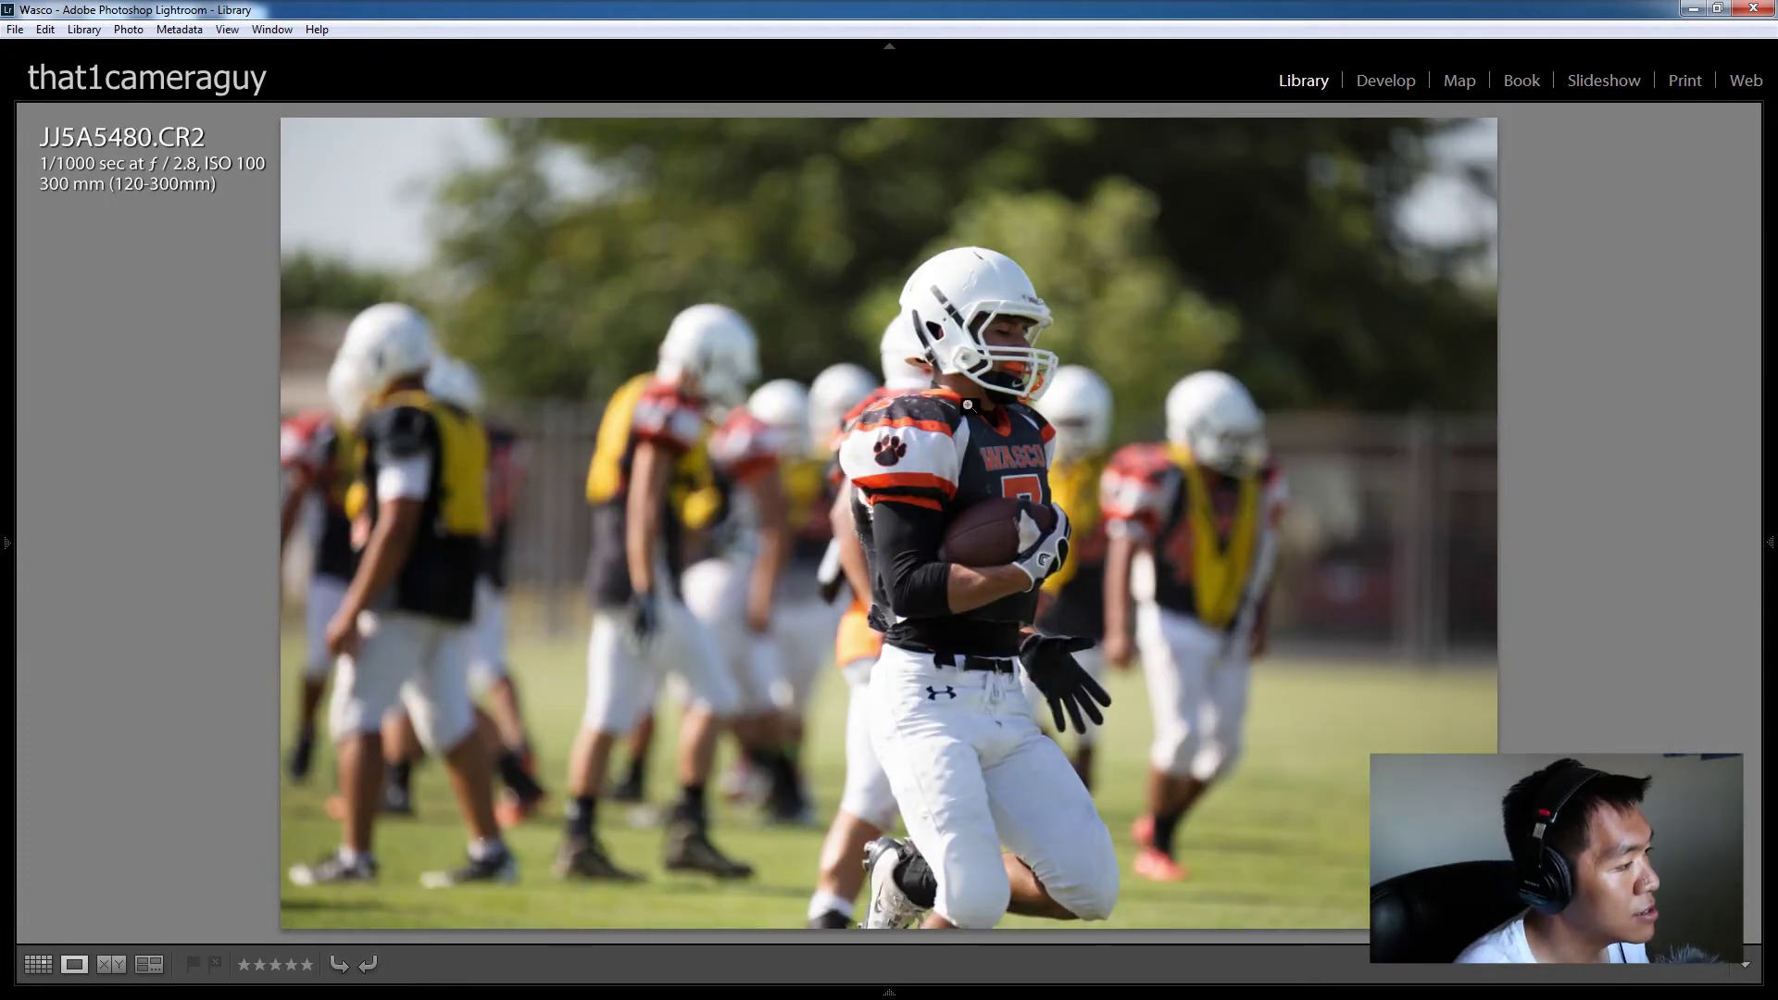
Step: Zoom in on the number 7 player's helmet and face in JJ5A5480.CR2, and return to the full view
click(1014, 339)
mouse_move(8, 560)
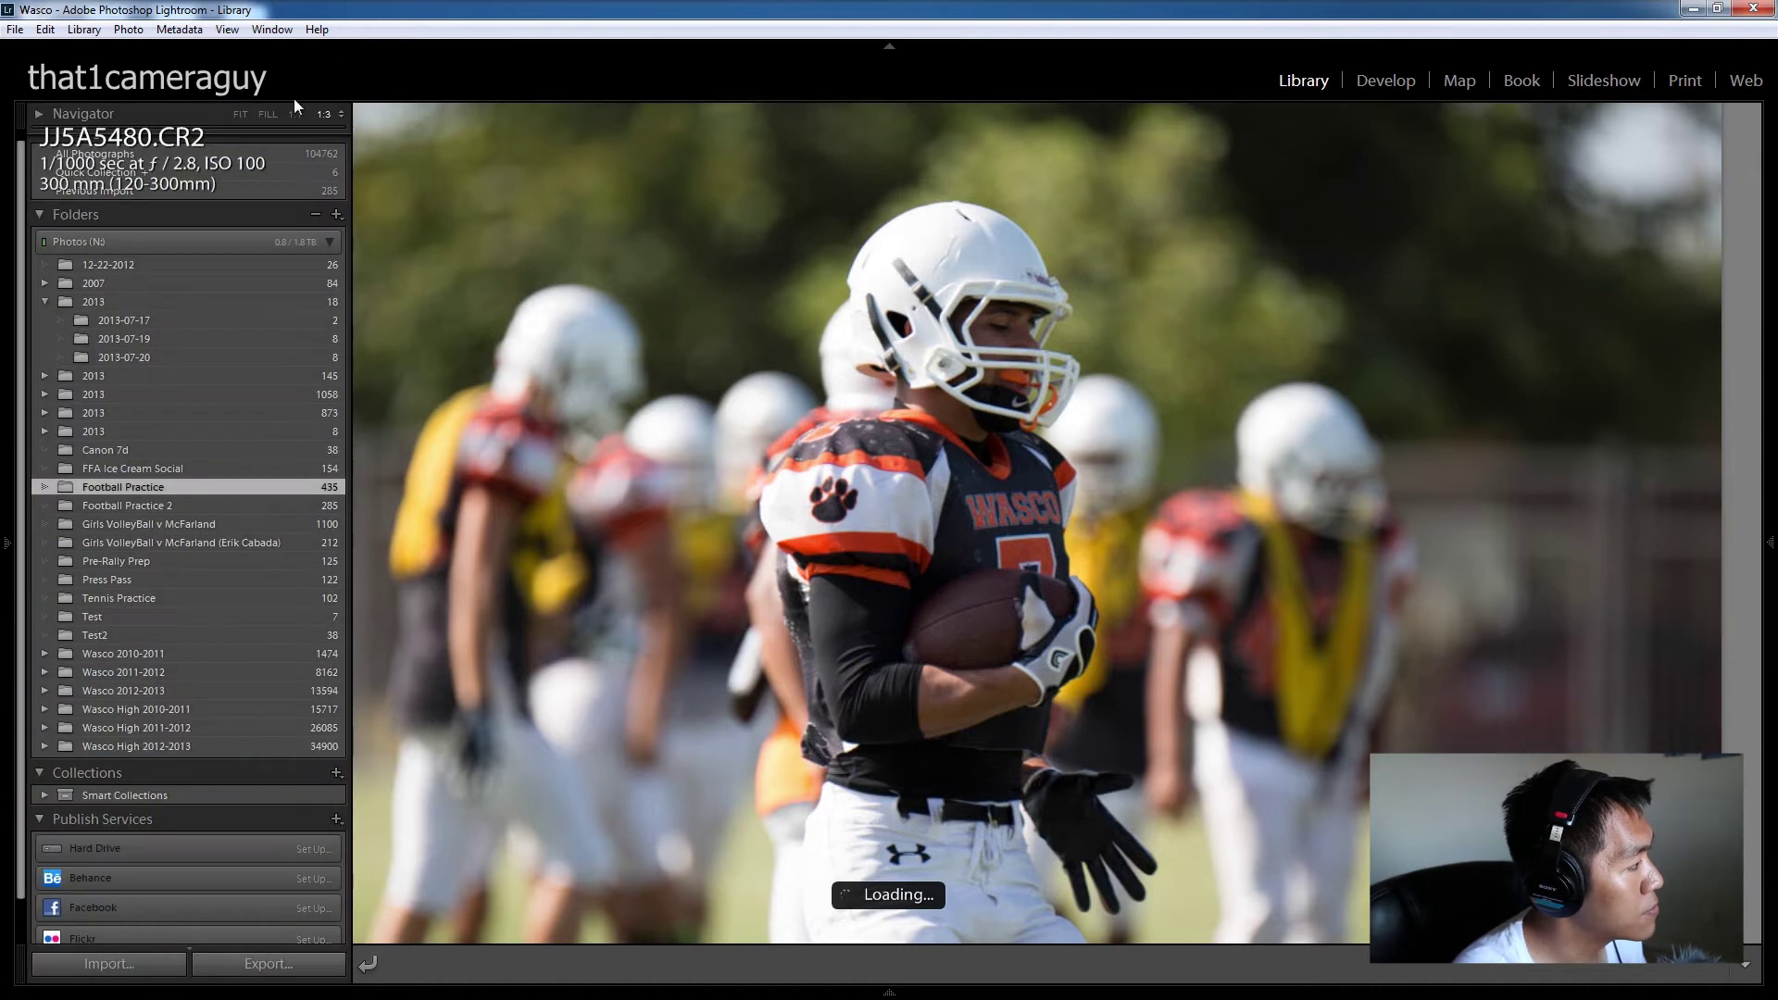
click(993, 453)
drag(993, 452, 868, 391)
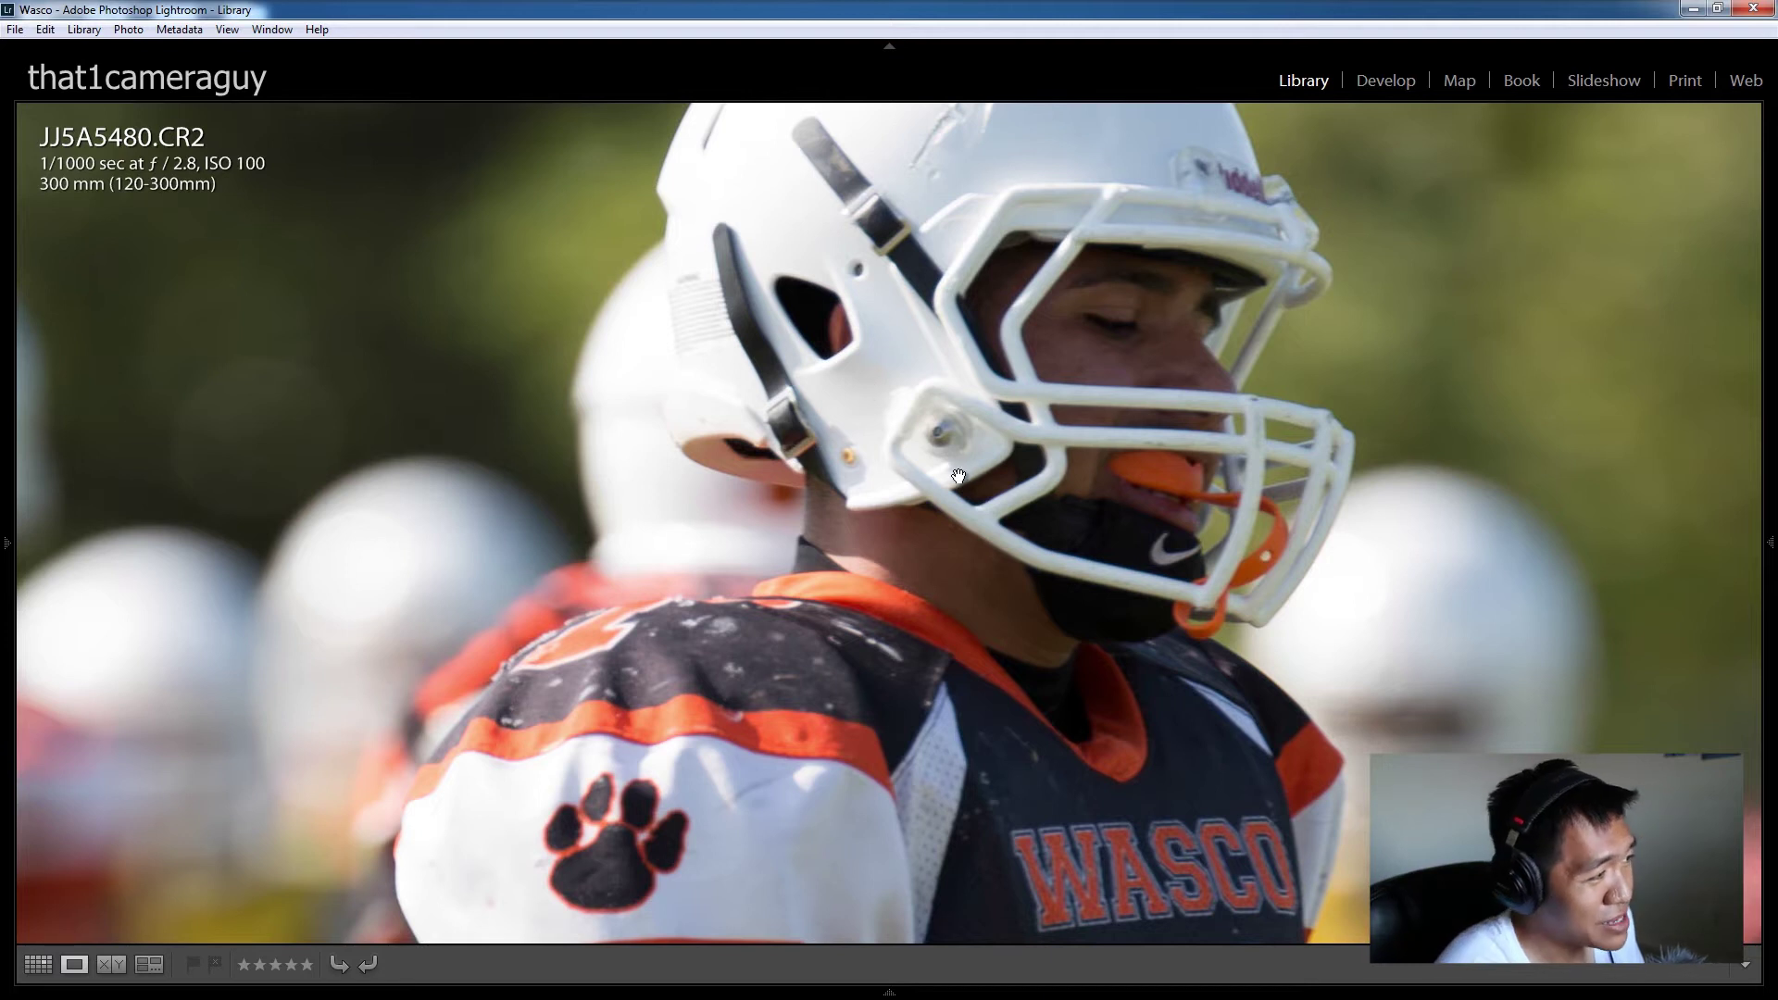
key(ctrl+minus)
key(ctrl+minus)
key(ctrl+minus)
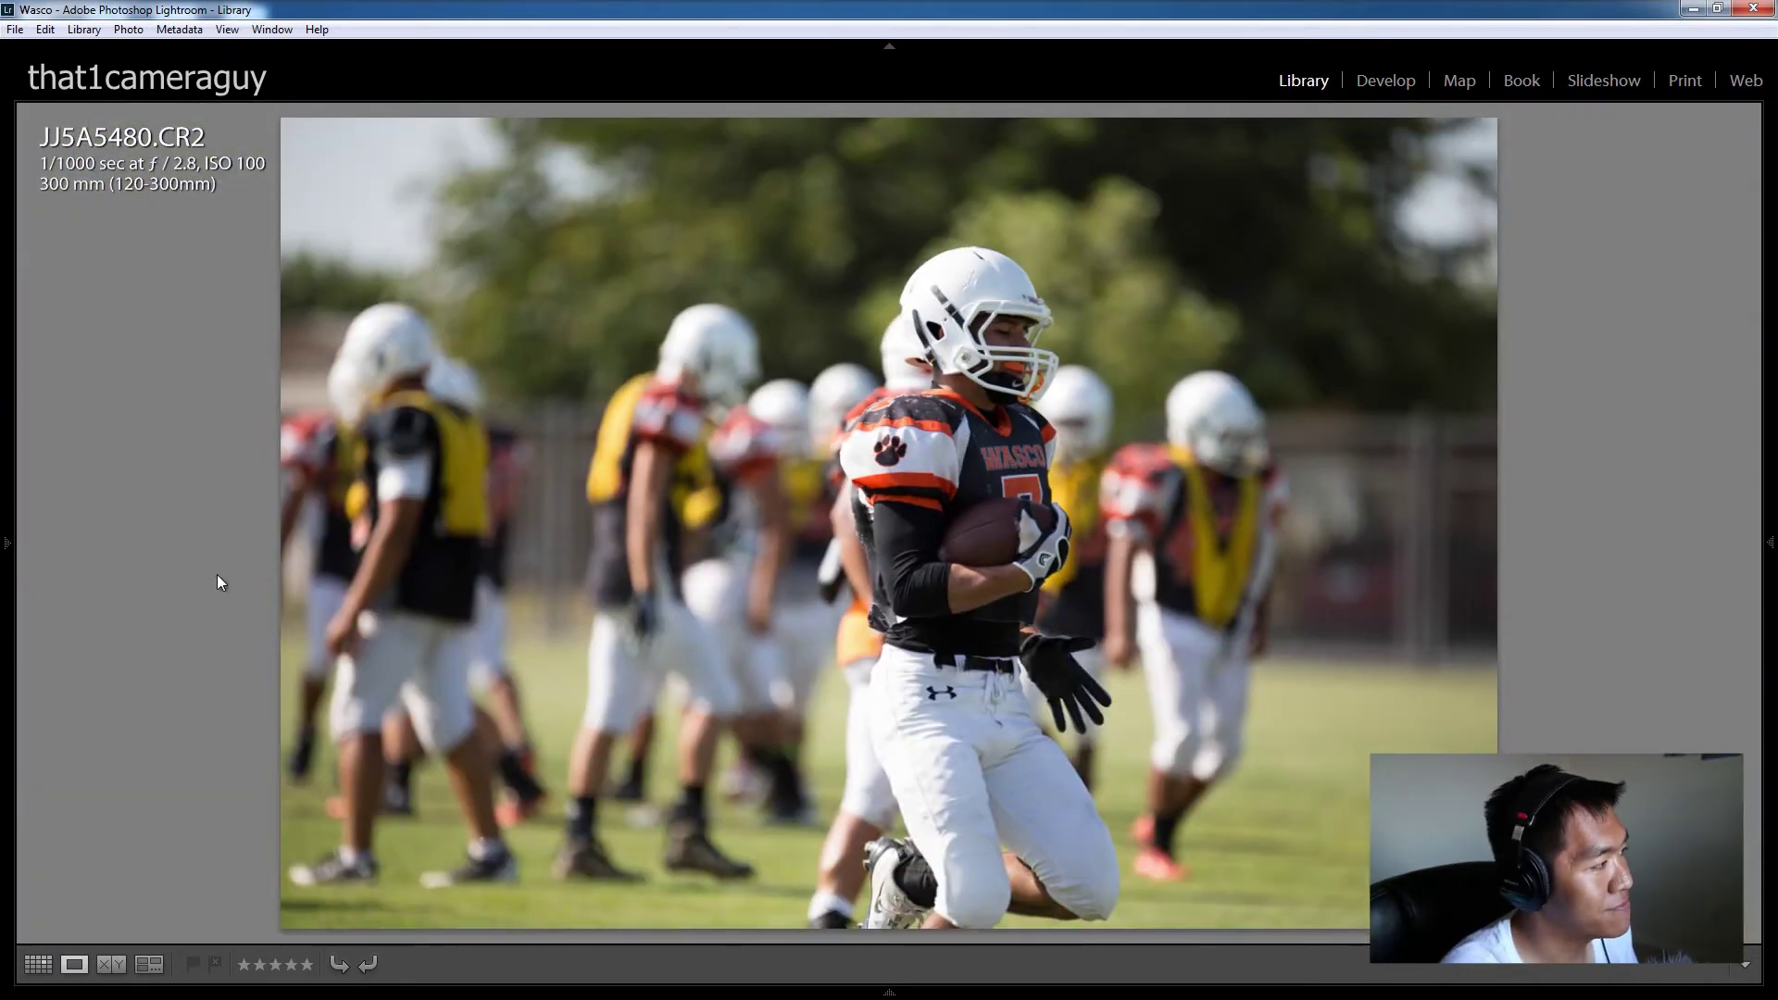
Step: Review the following photos in full view up to JJ5A5493.CR2, the vertical shot of the ball carrier beside number 54
mouse_move(3, 546)
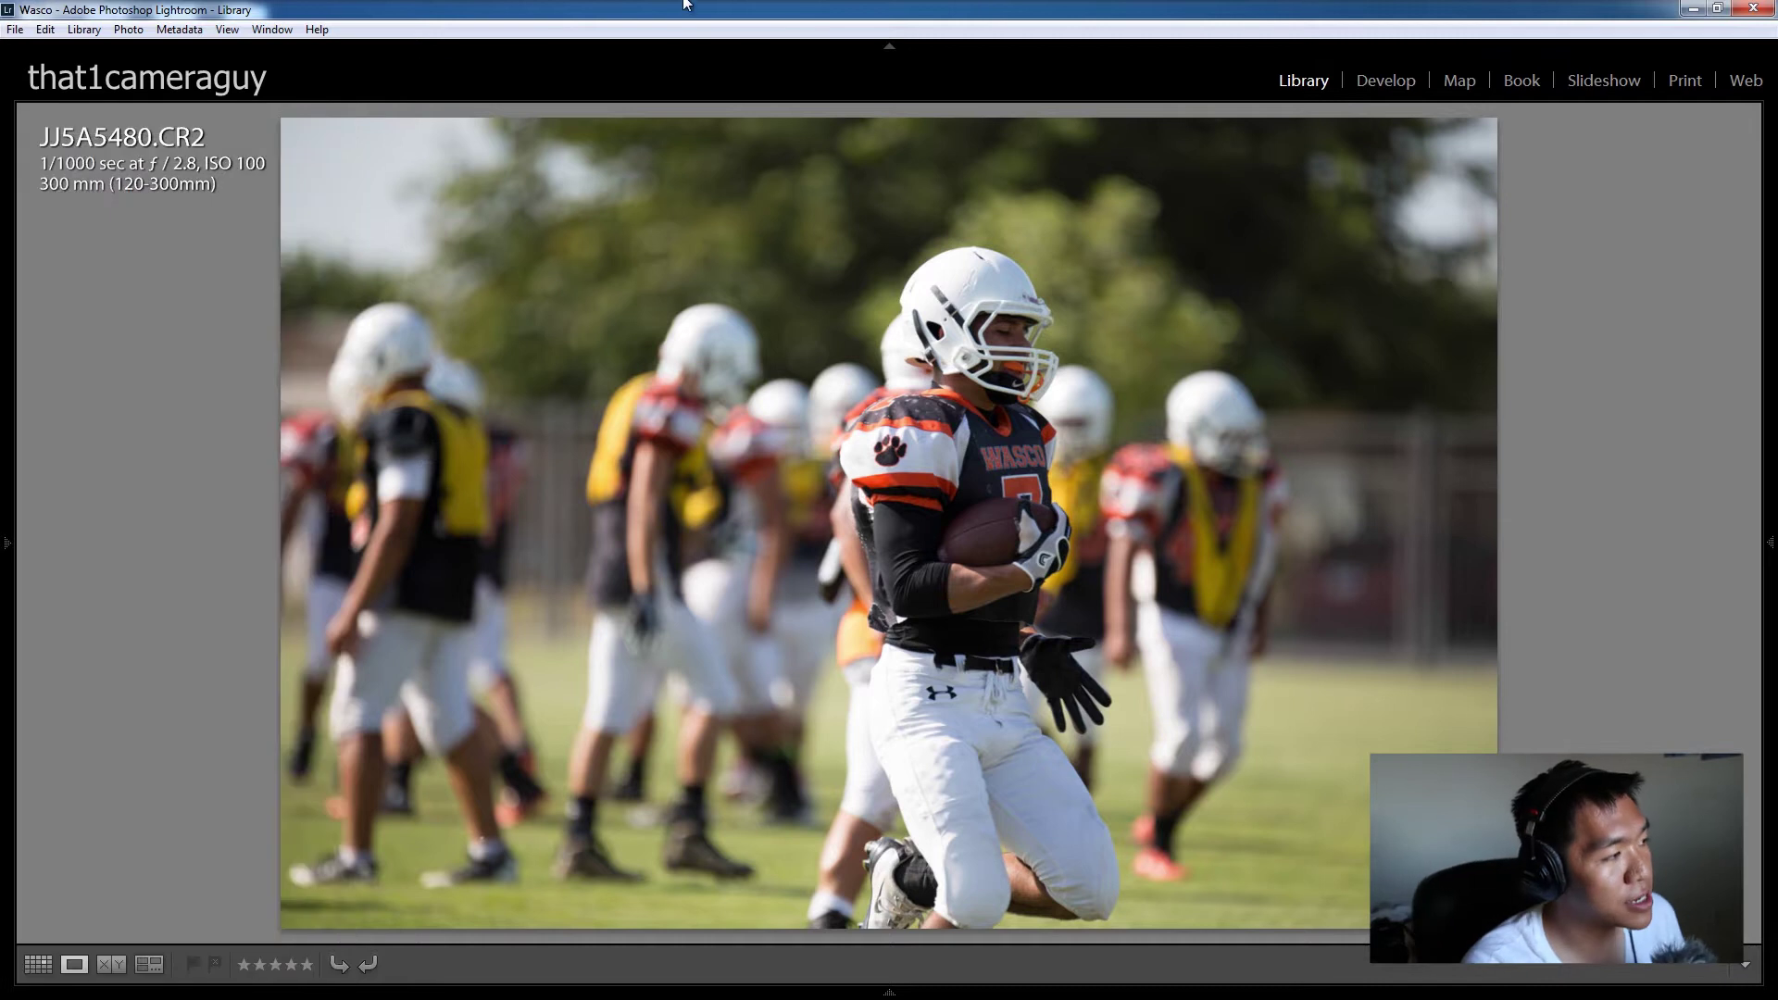
key(Right)
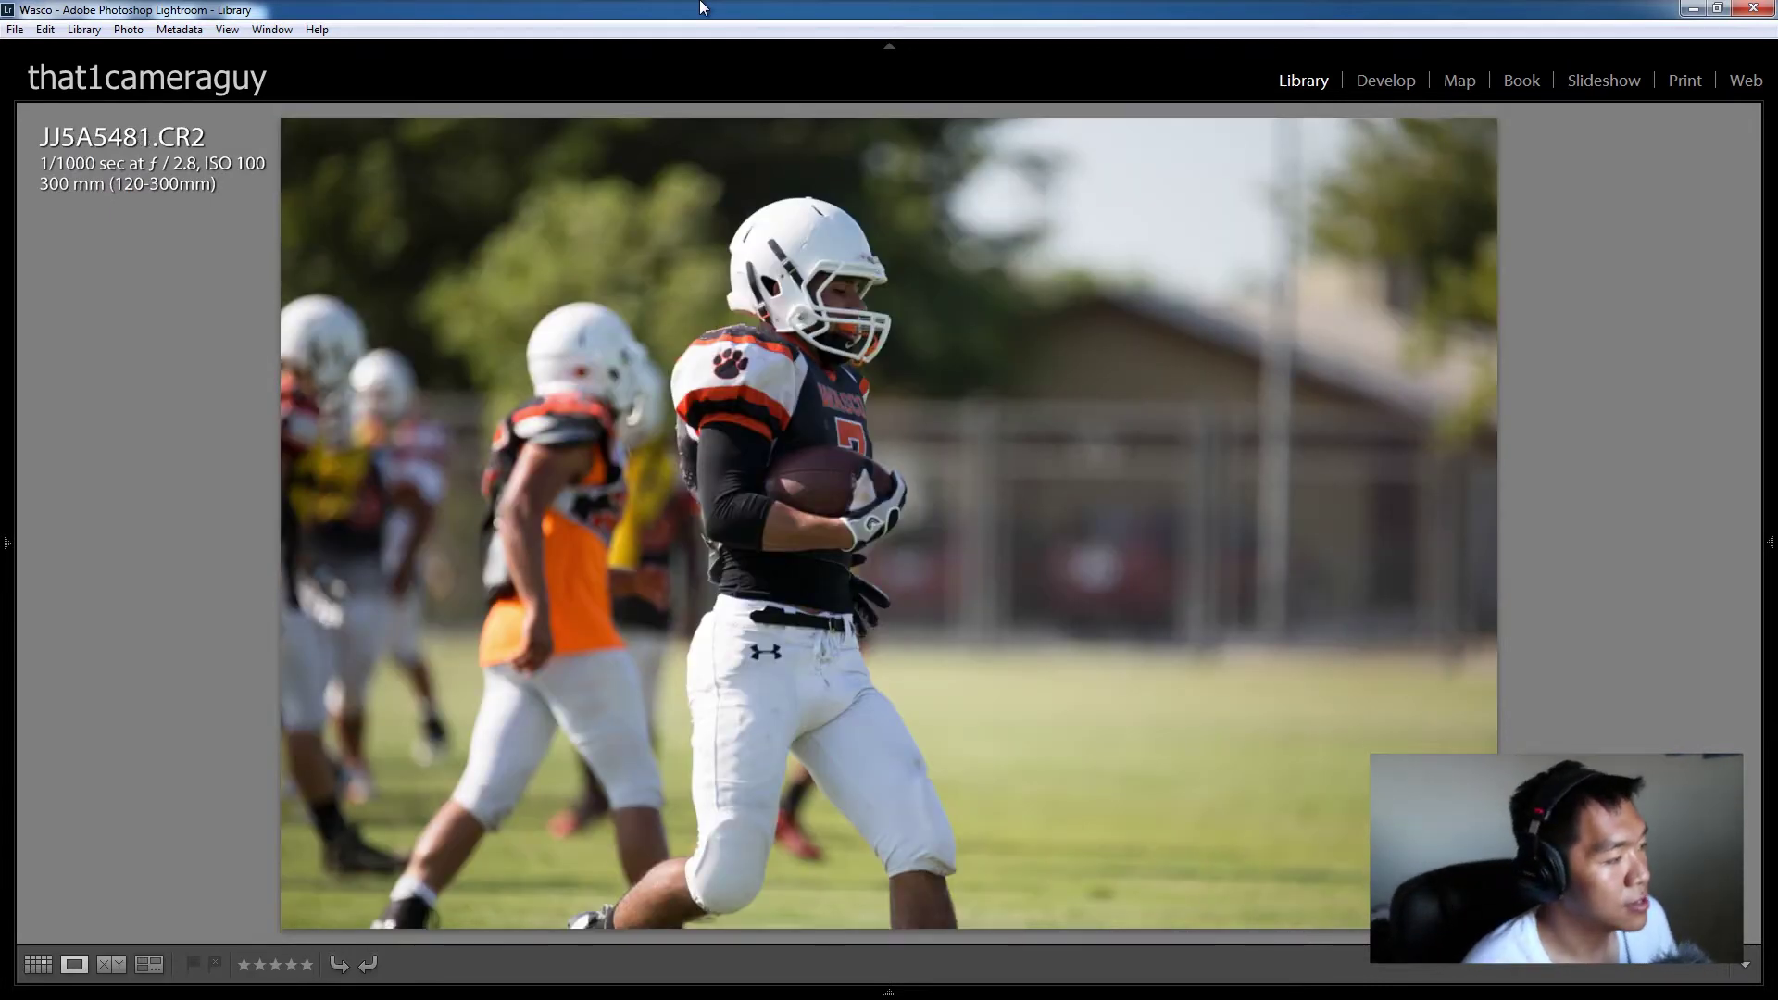
key(Right)
key(Right)
key(Right)
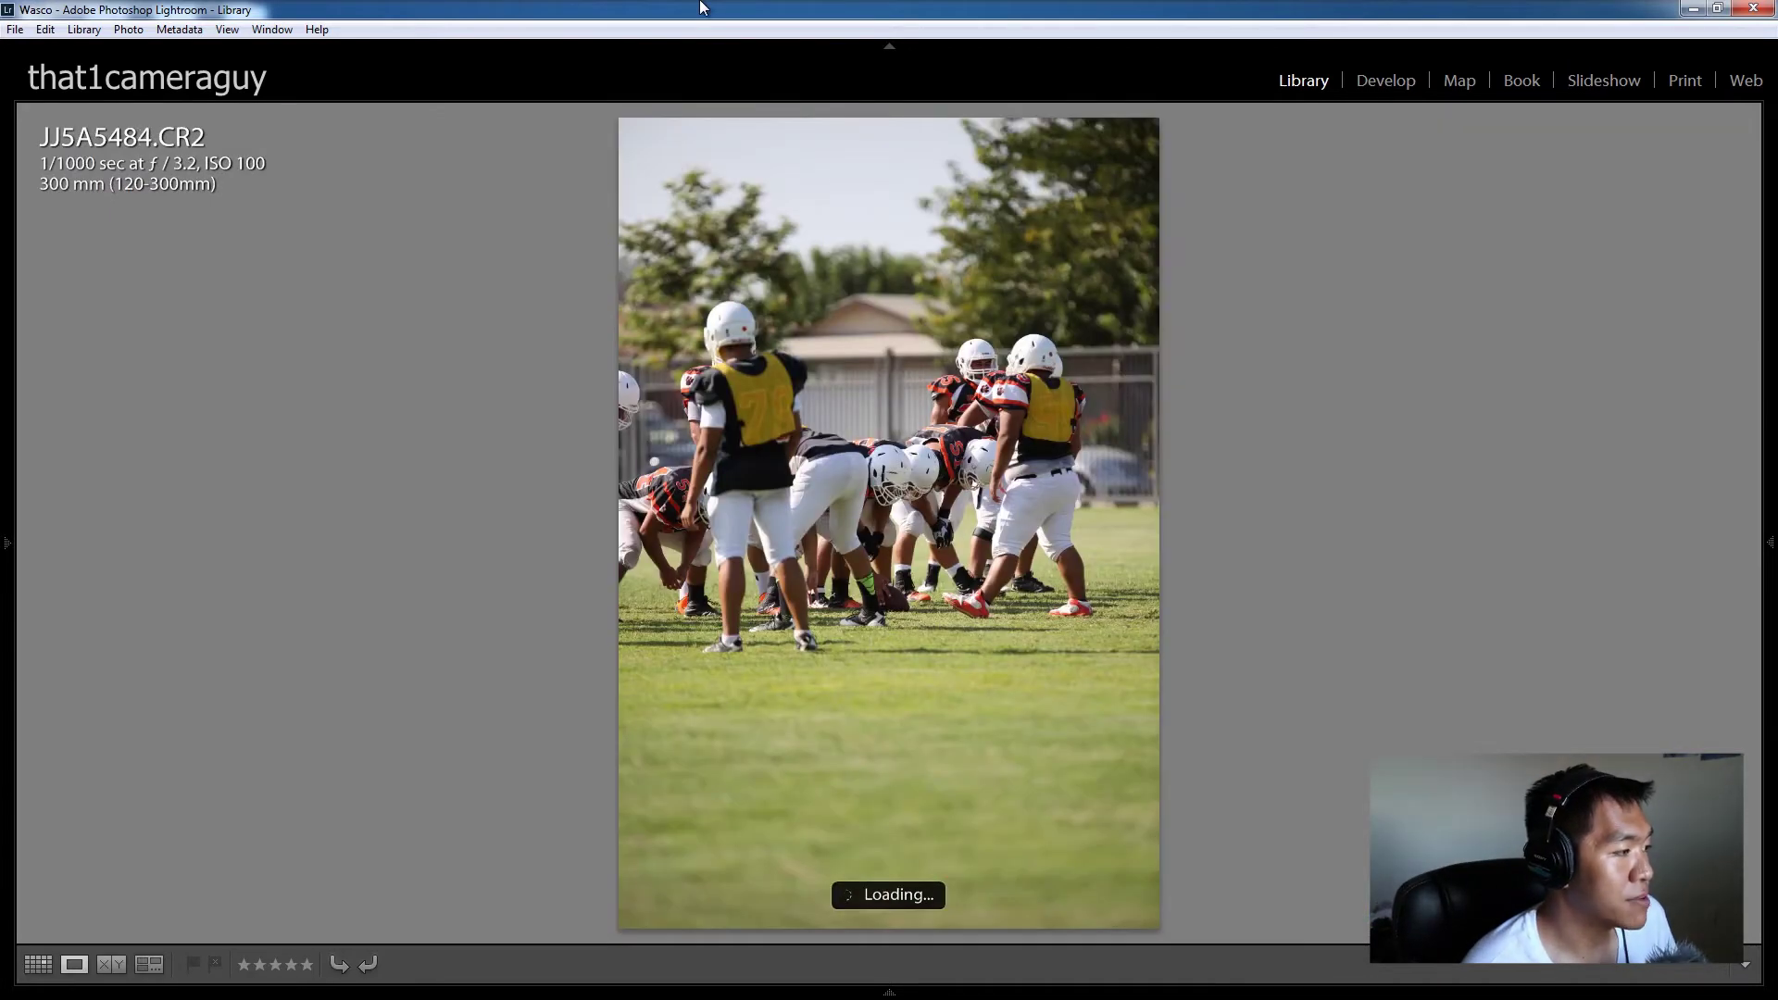
key(Right)
key(Right)
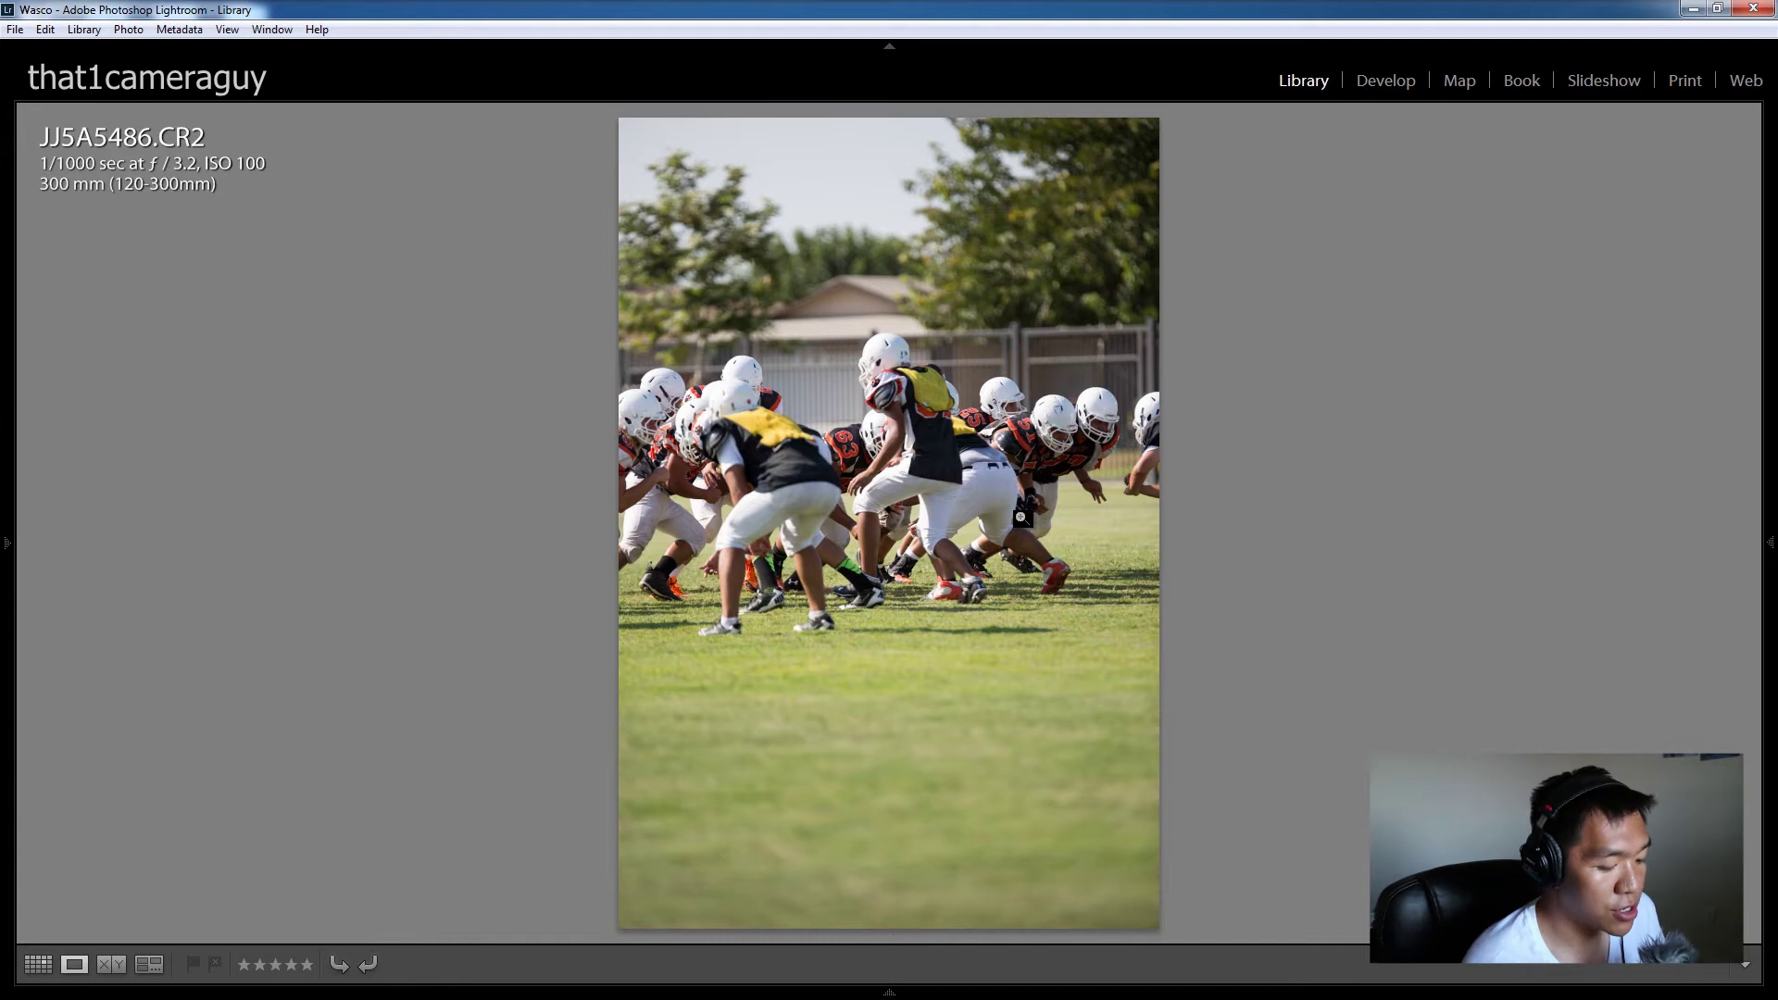
key(Right)
key(Right)
key(Right)
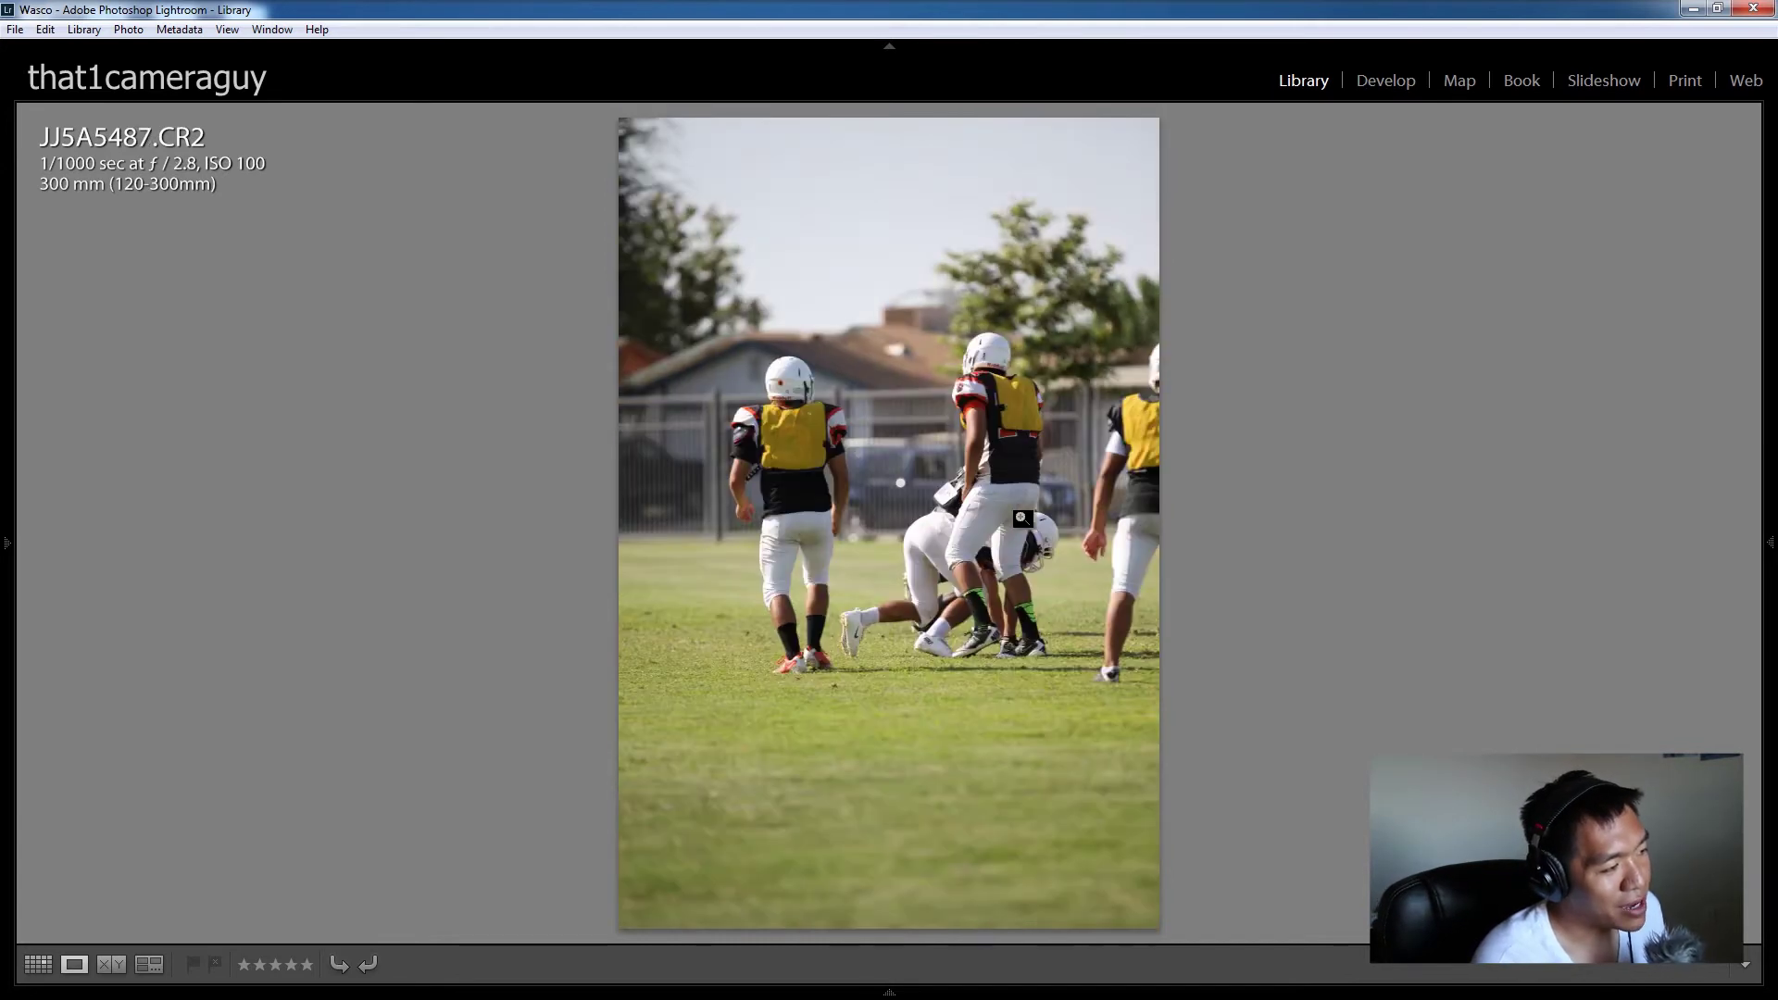
key(Right)
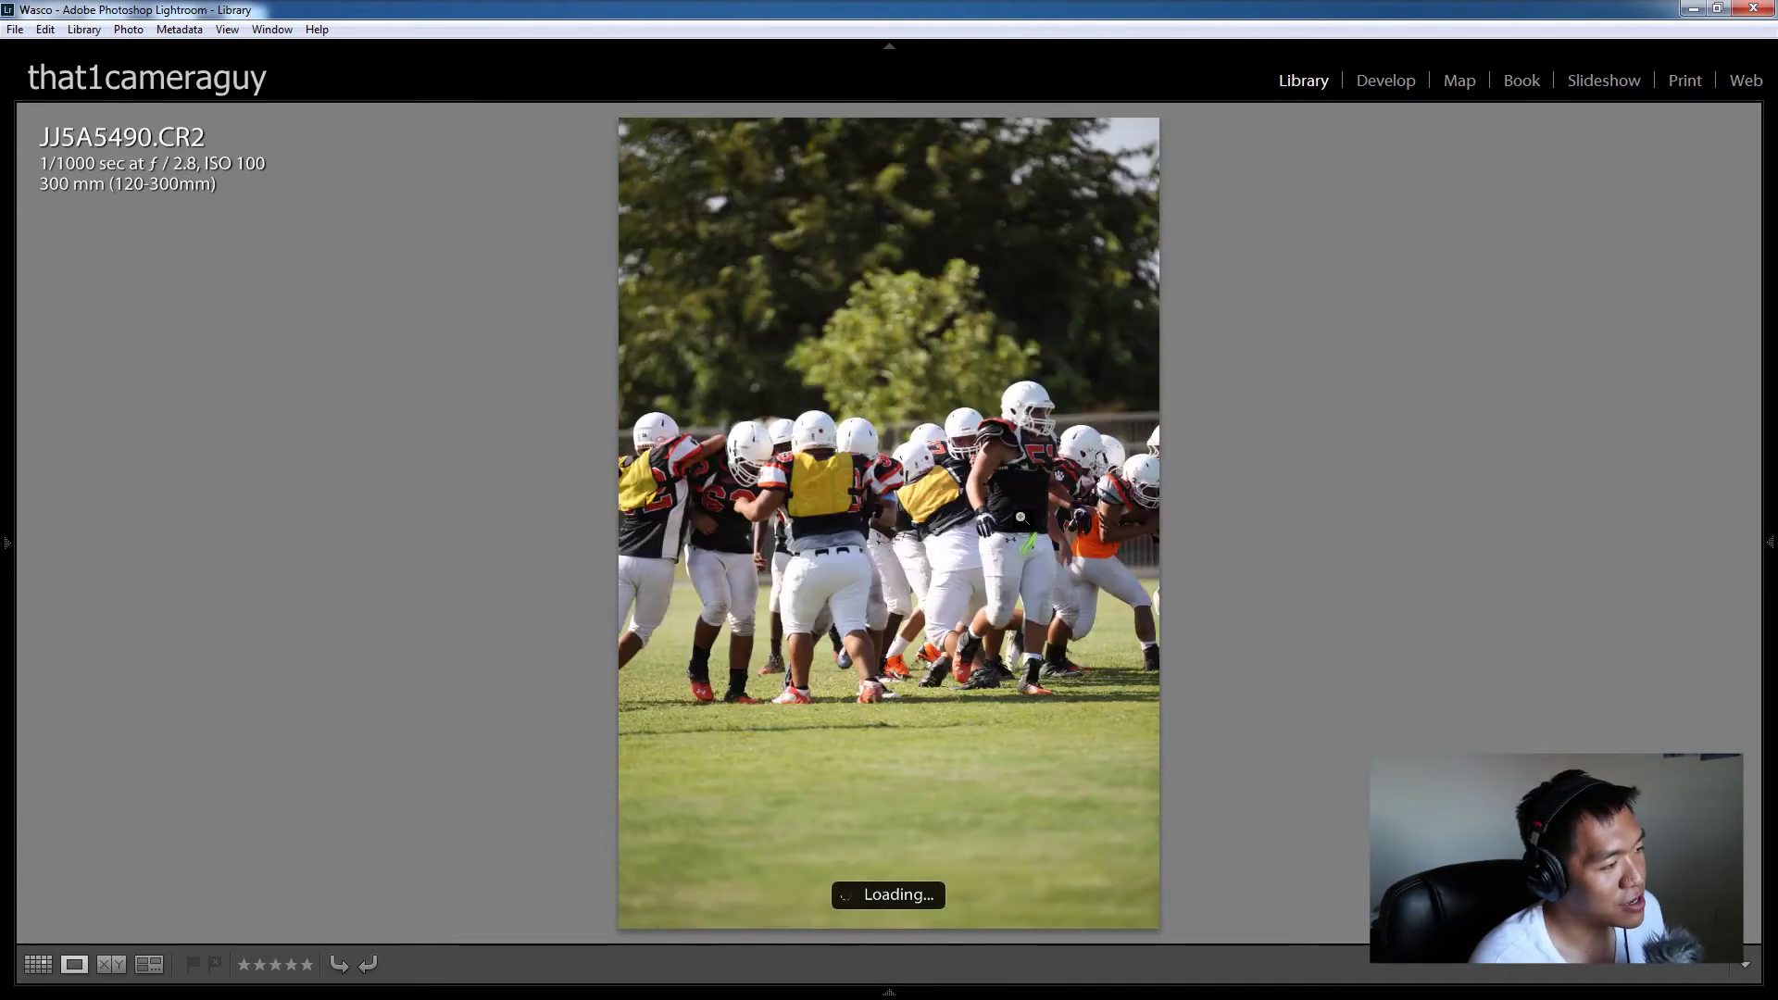
key(Right)
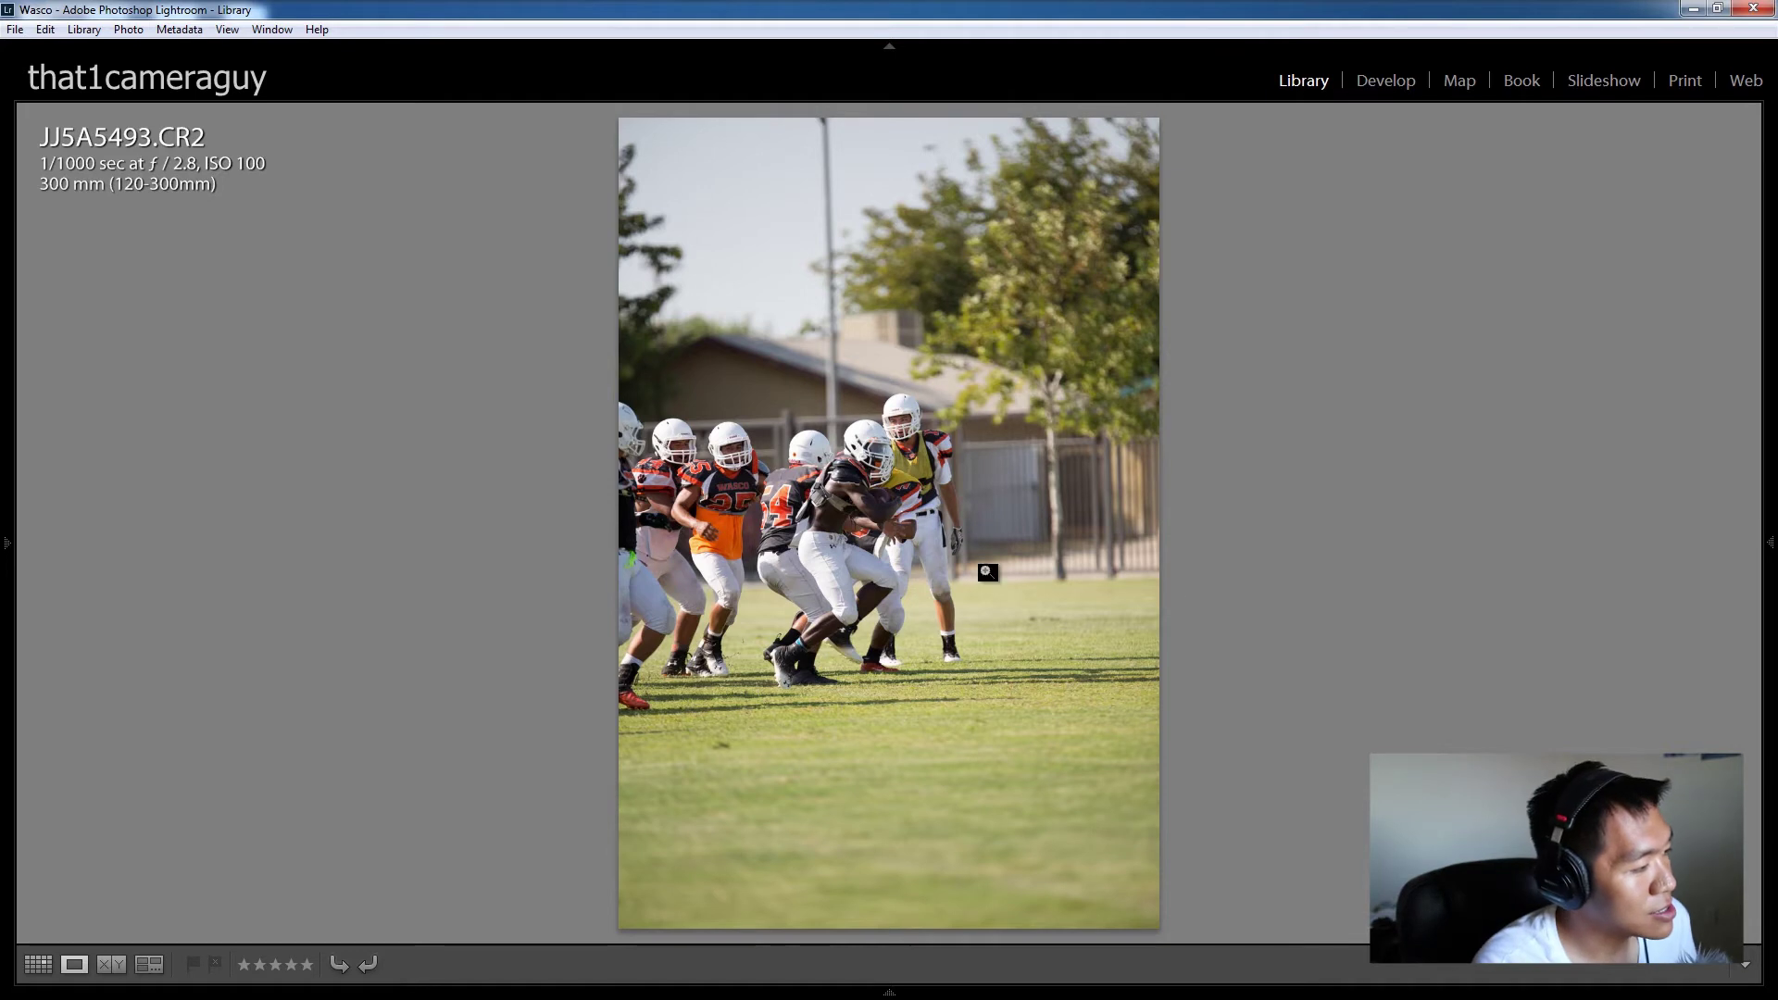
Step: Examine the ball carrier and the surrounding players in JJ5A5493.CR2 at close zoom, and return to the full view
click(834, 511)
drag(953, 309, 718, 543)
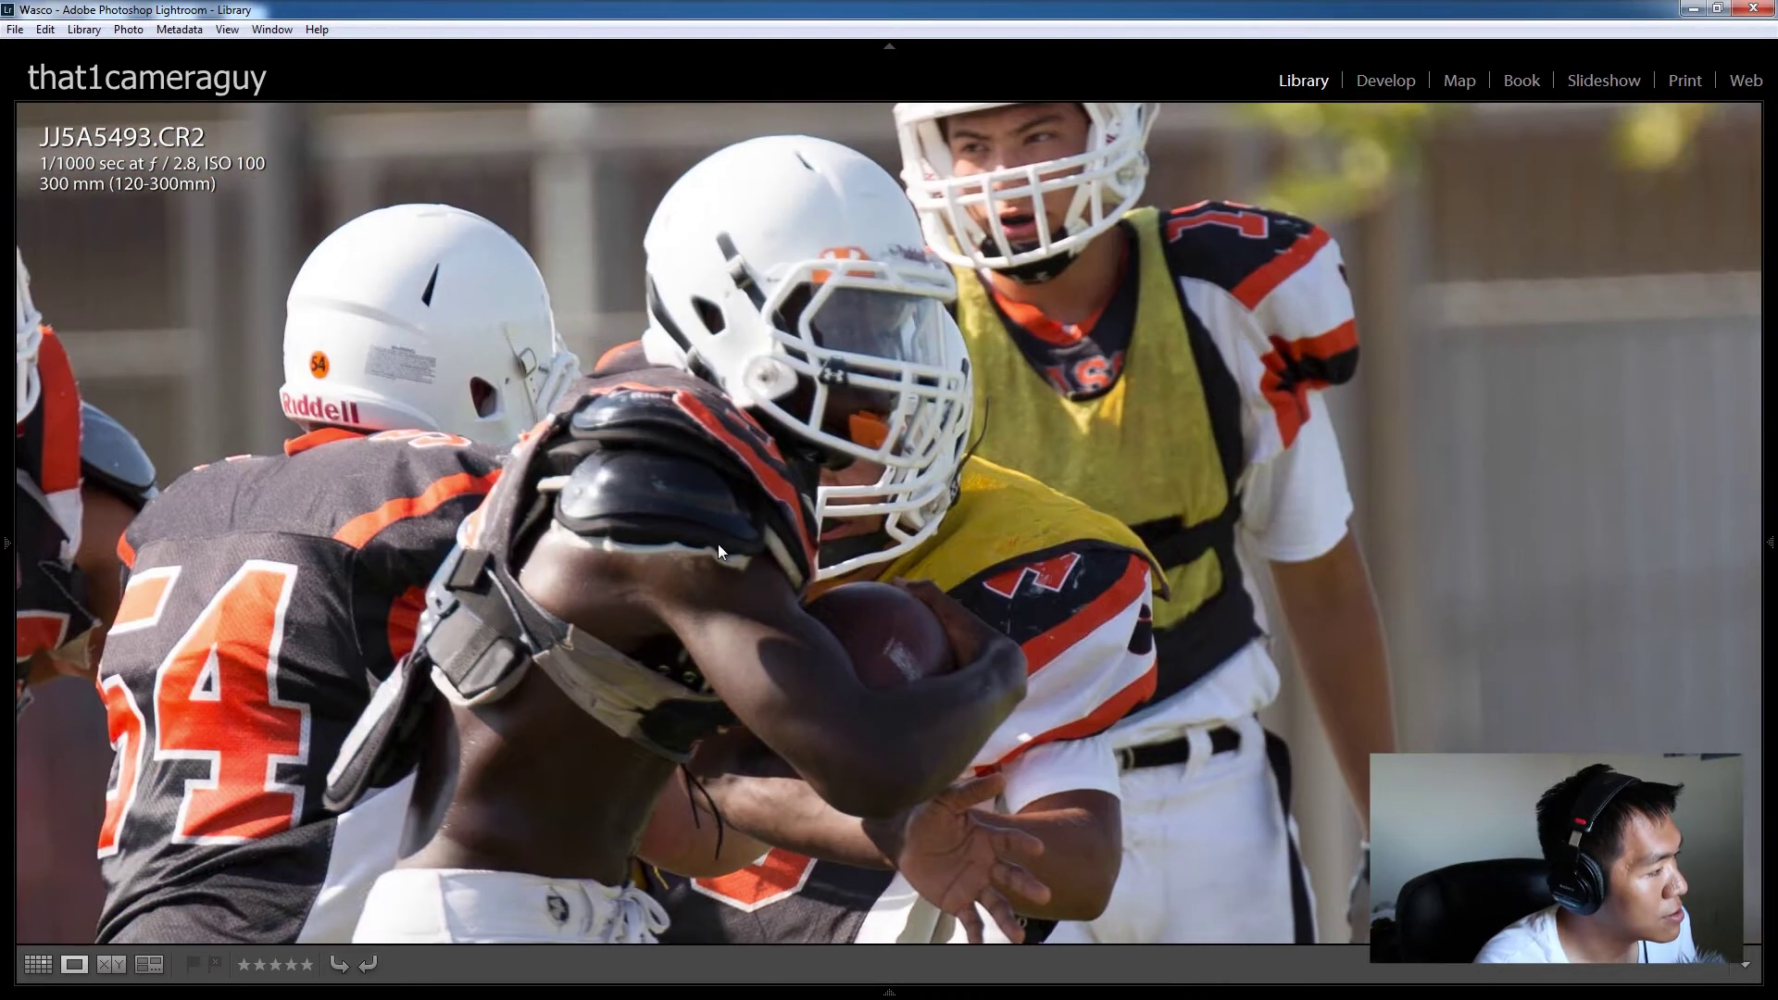
drag(790, 433, 859, 408)
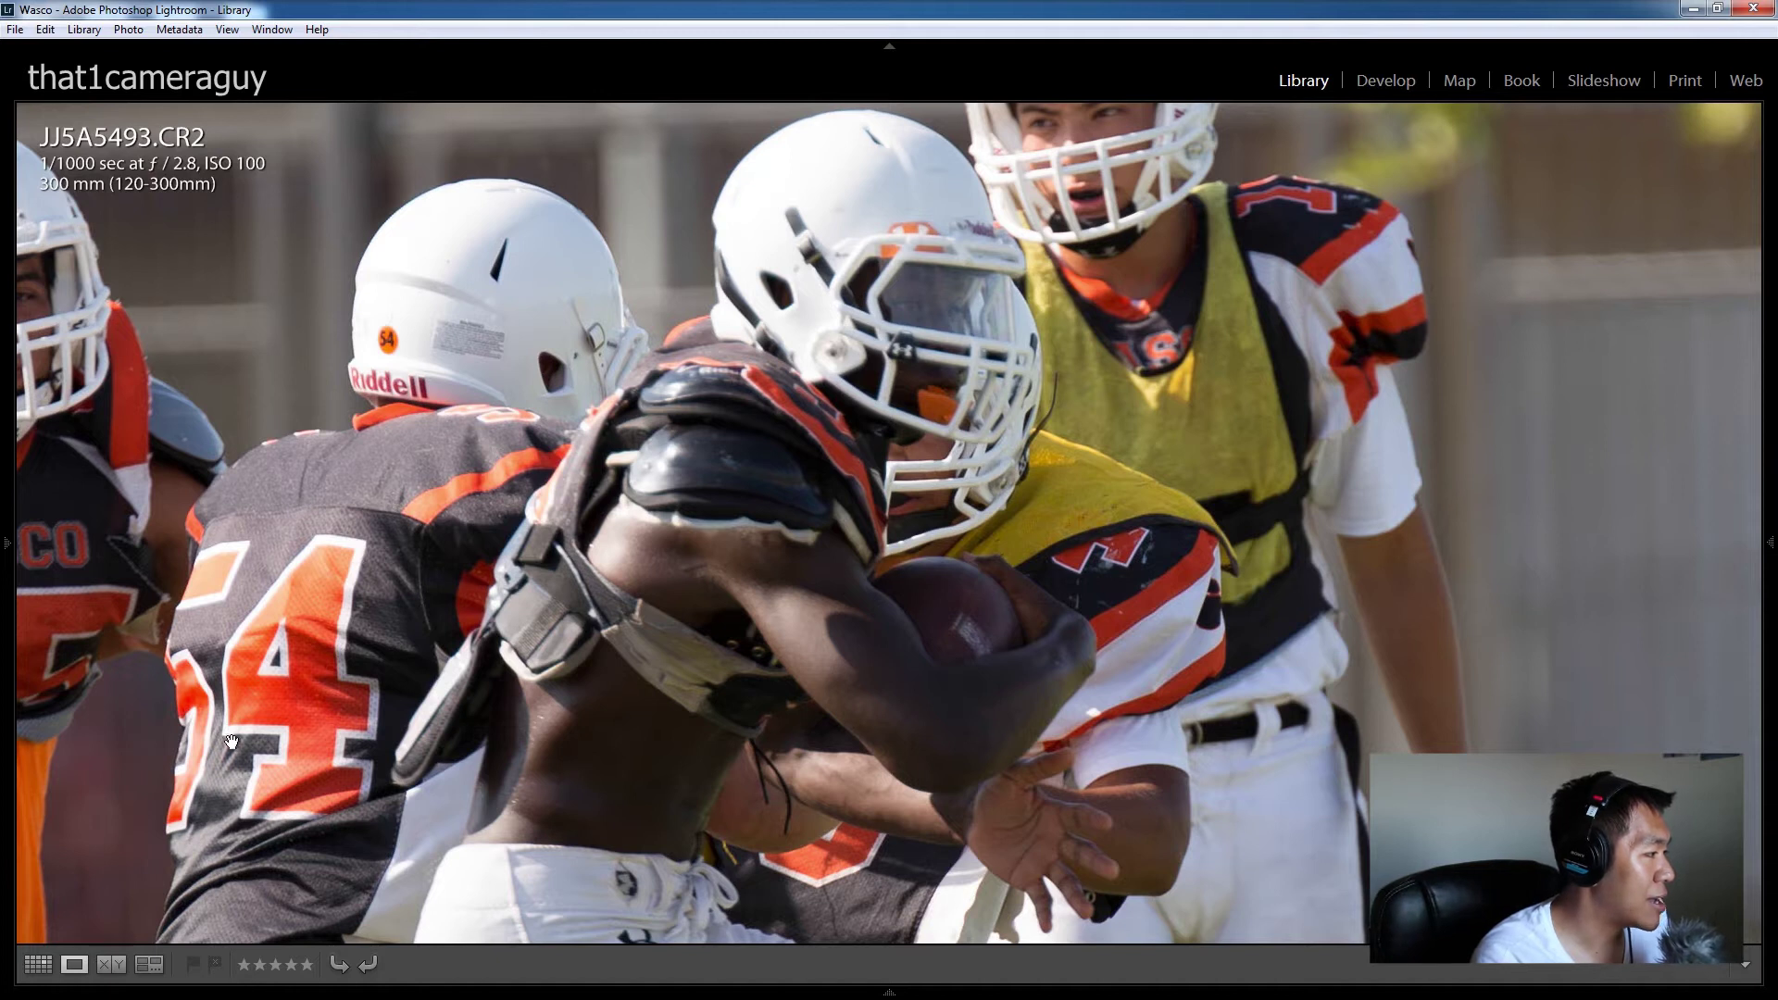
drag(748, 476, 431, 455)
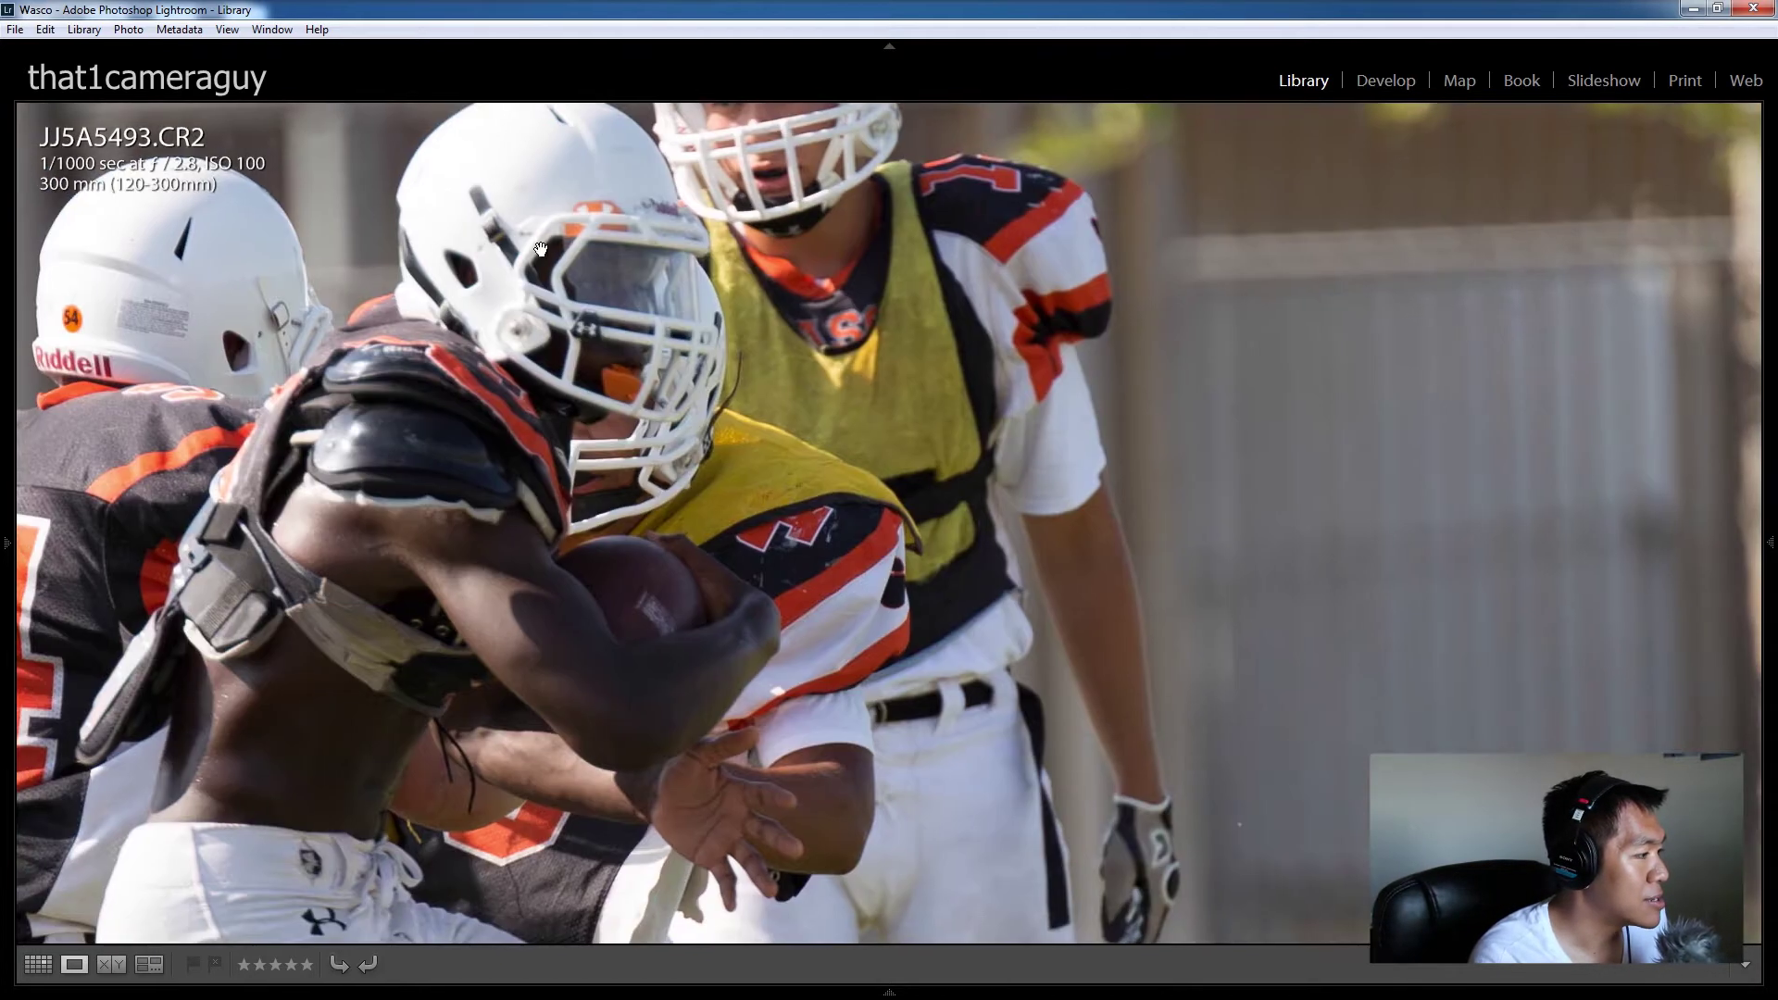
drag(157, 558, 463, 443)
drag(690, 294, 690, 445)
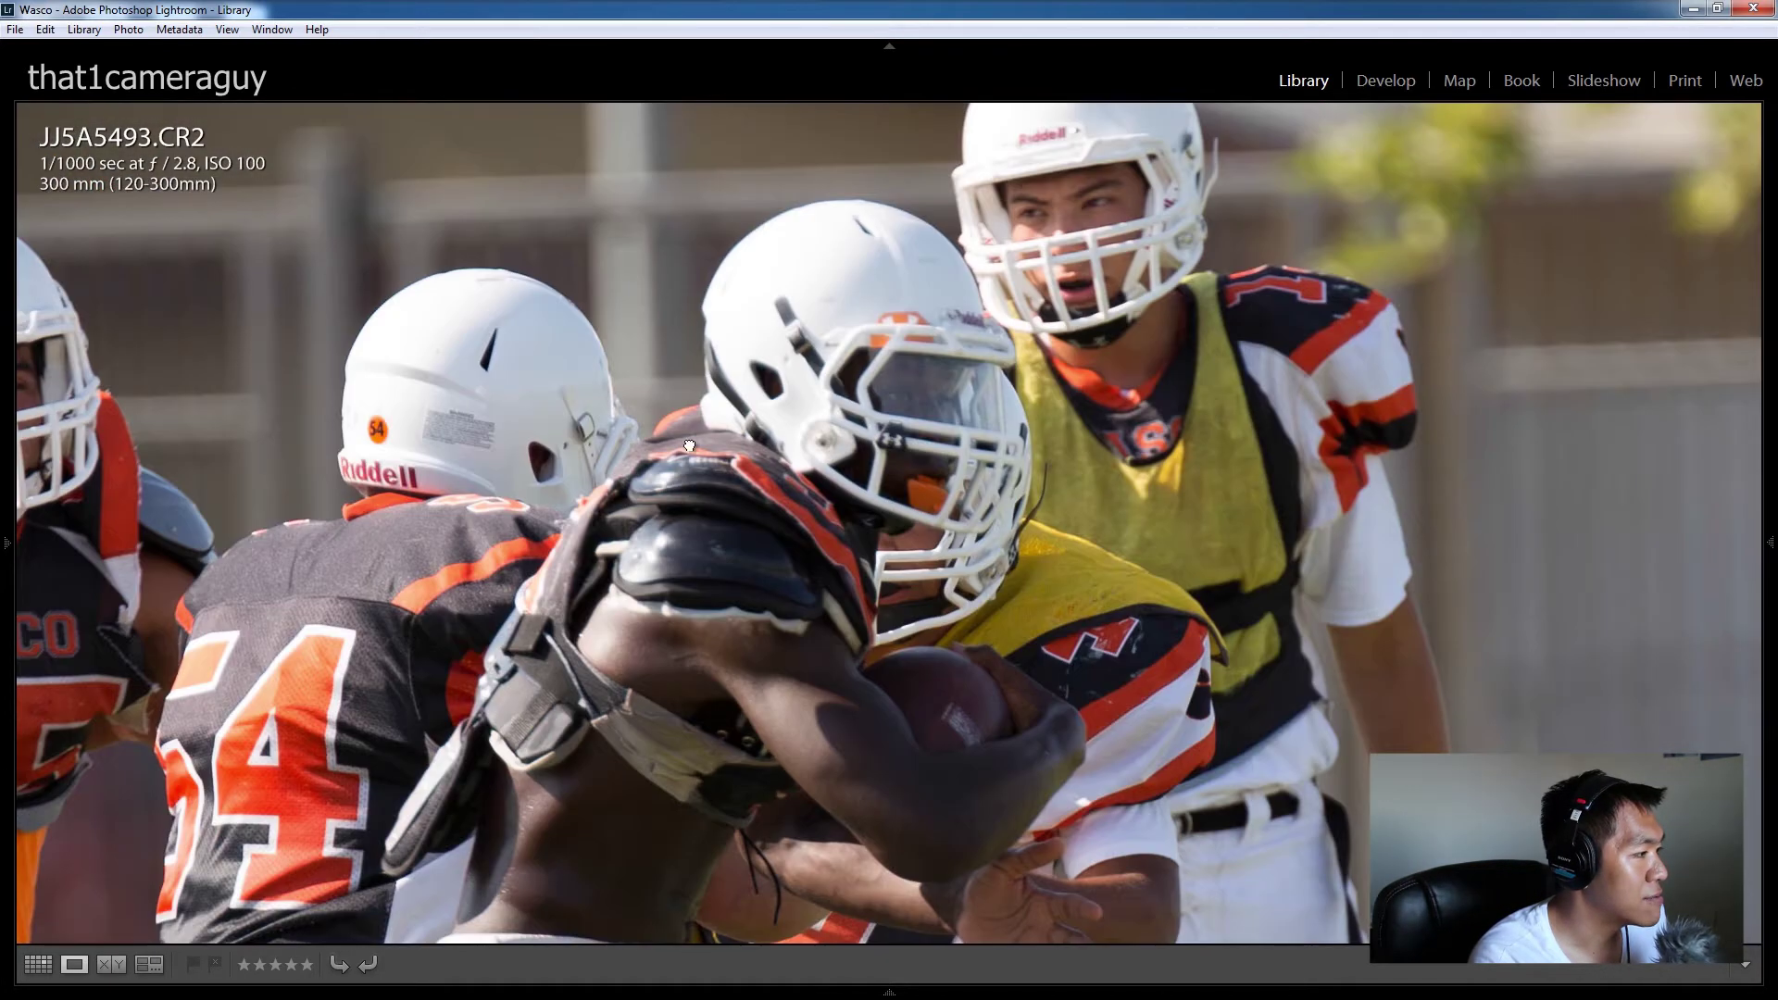
click(693, 446)
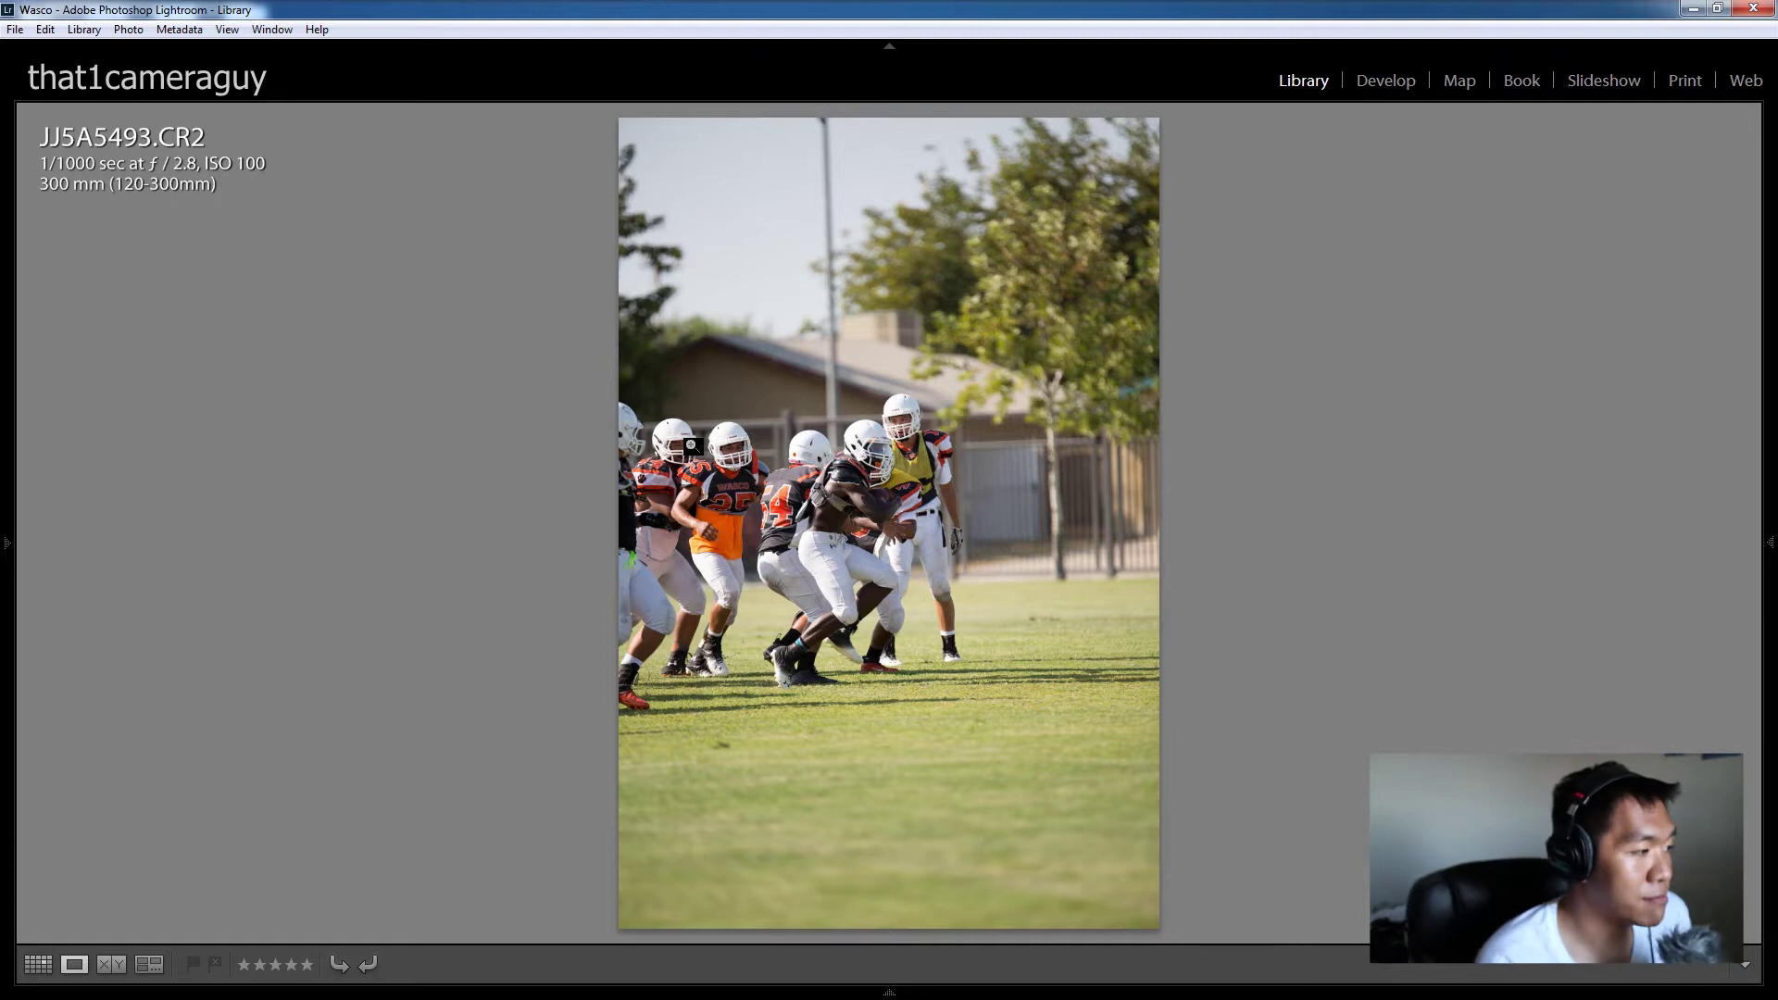
Step: Browse ahead to photo JJ5A5495.CR2, the ball carrier running clear of number 54
key(Right)
key(Right)
key(Right)
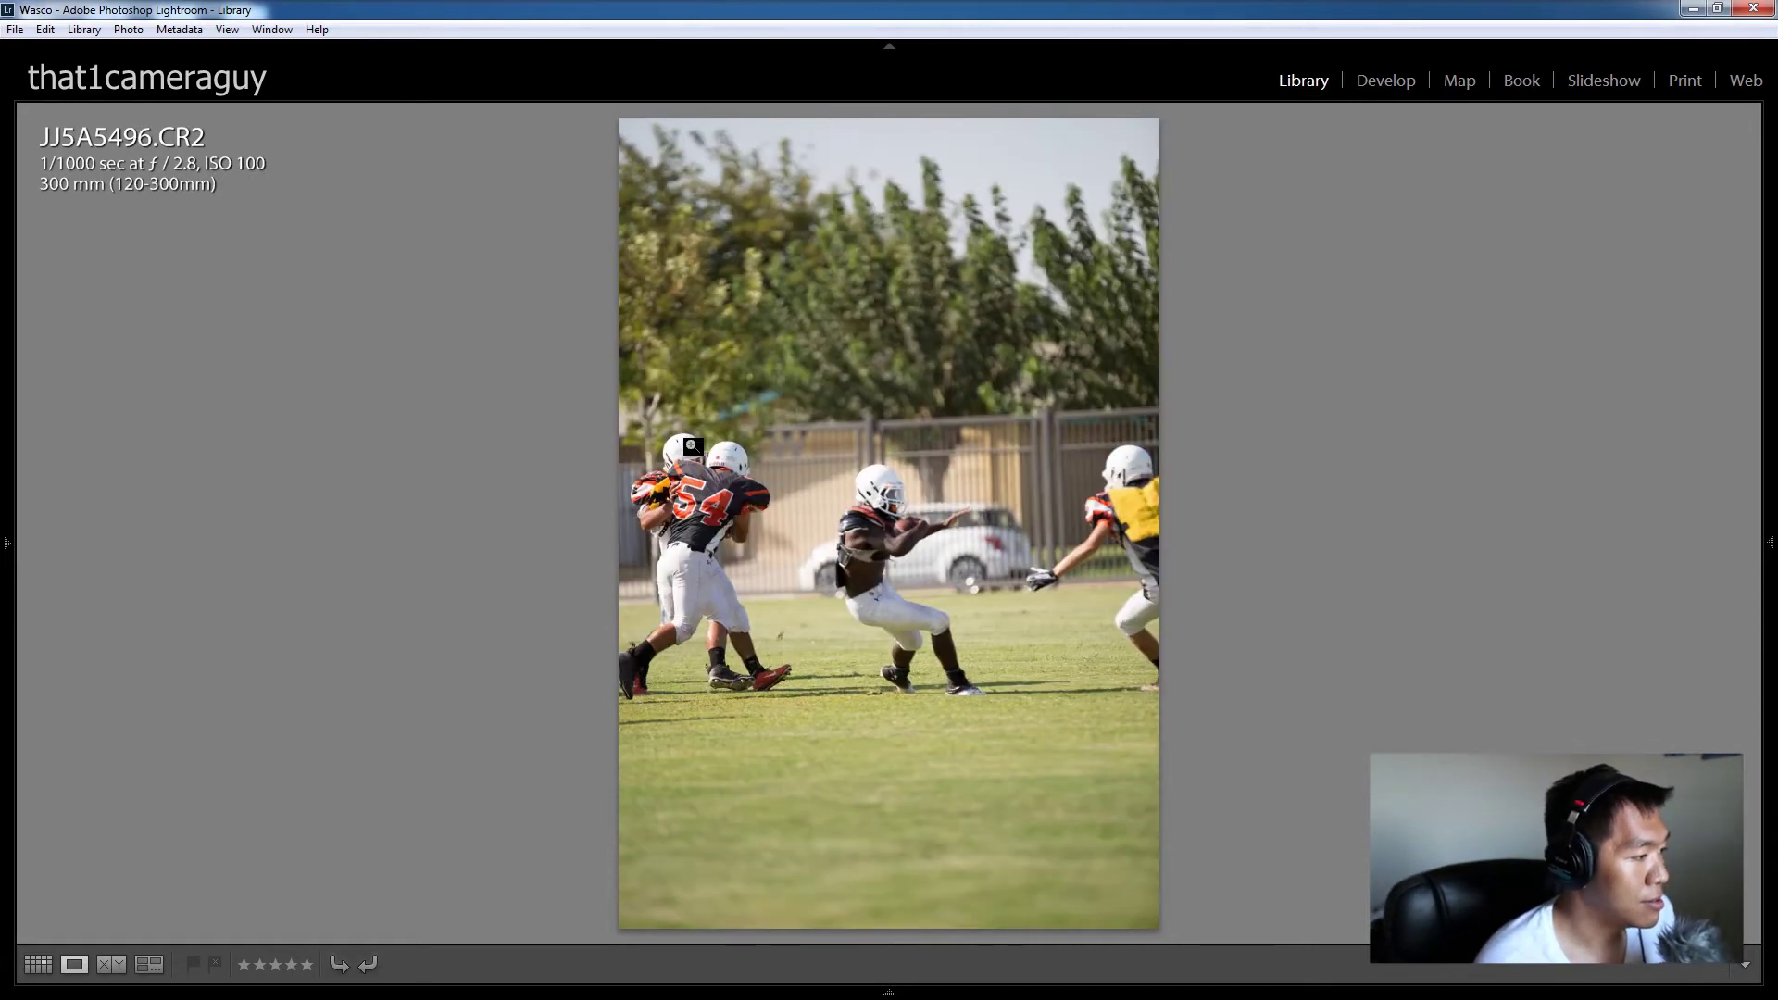
key(Left)
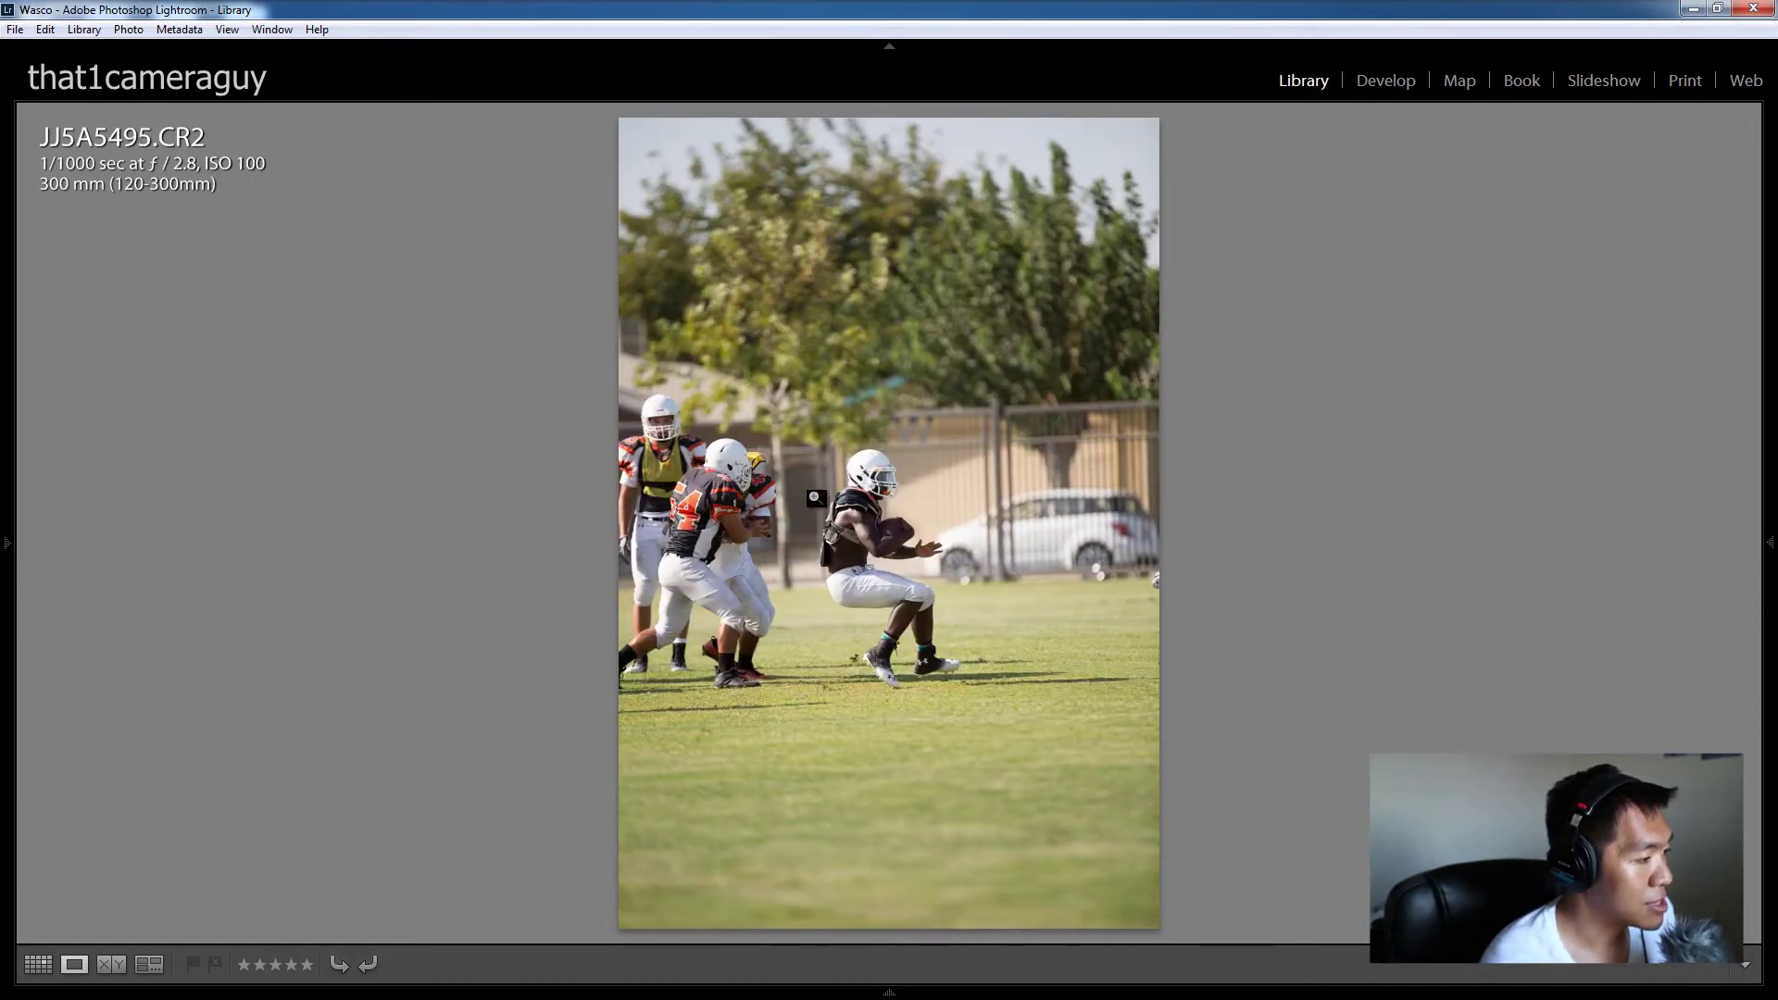
Step: Examine the ball carrier's cleats, legs and upper body in JJ5A5495.CR2 at close zoom, and return to the full view
click(824, 509)
scroll(890, 578, down, 8)
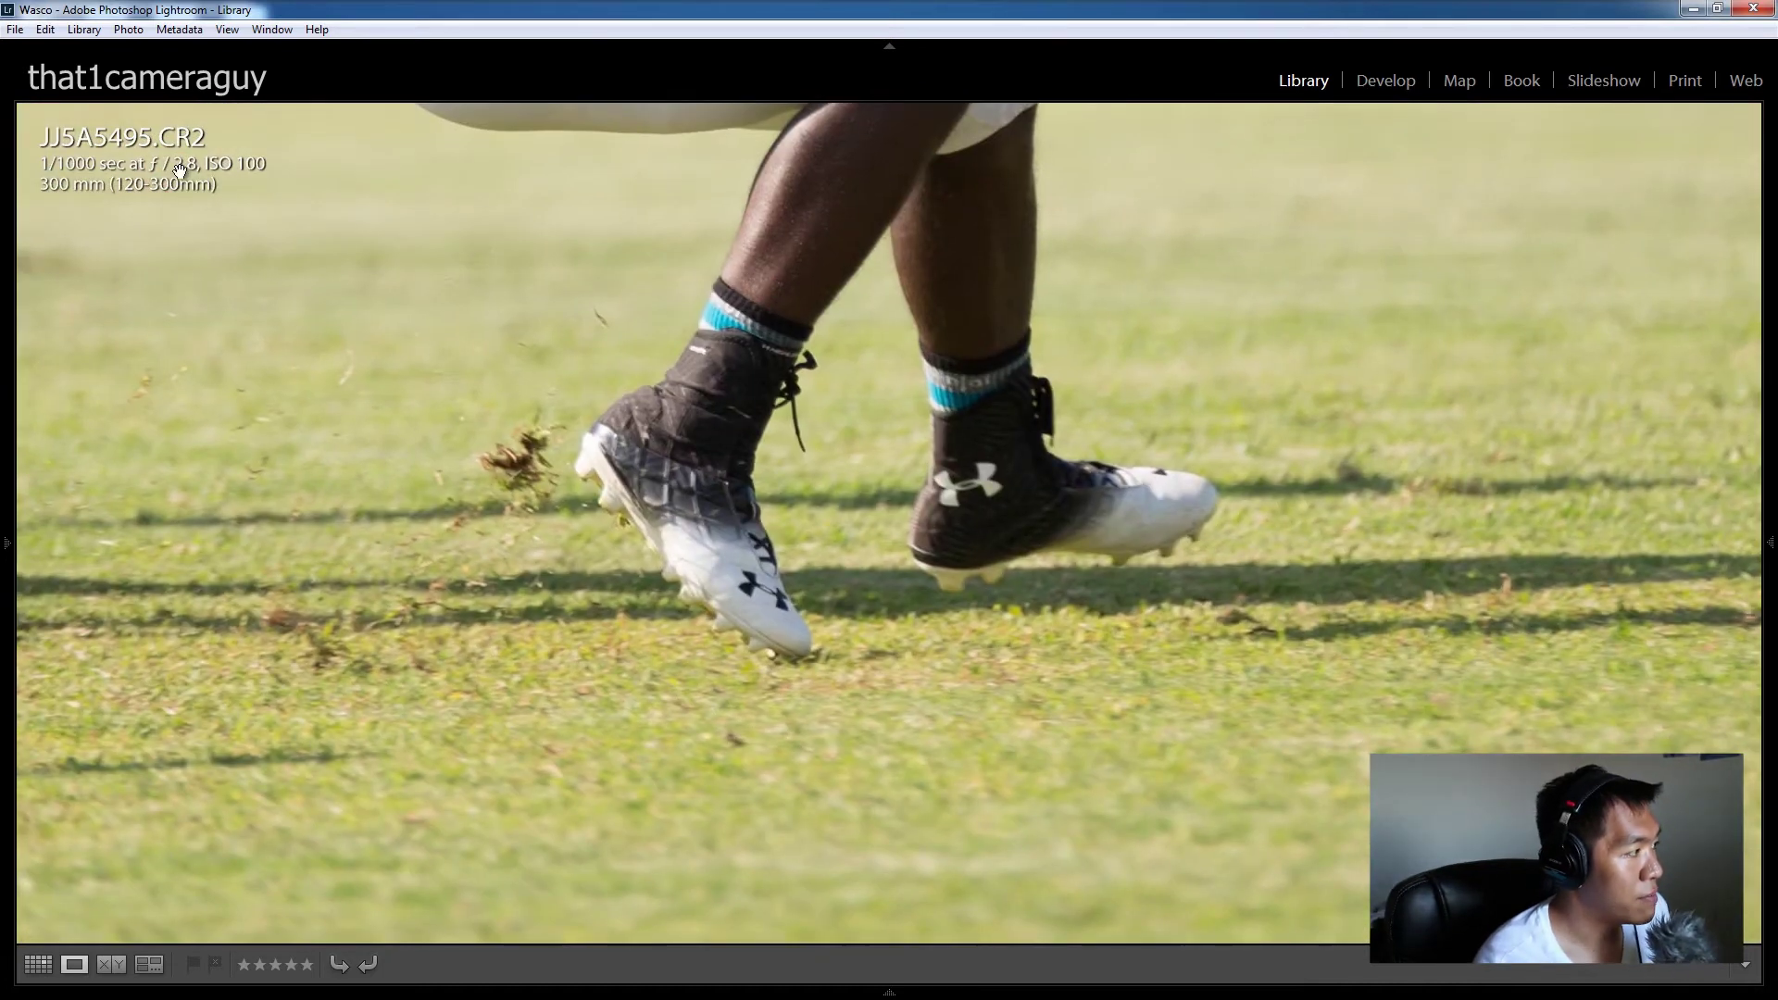
scroll(744, 369, up, 3)
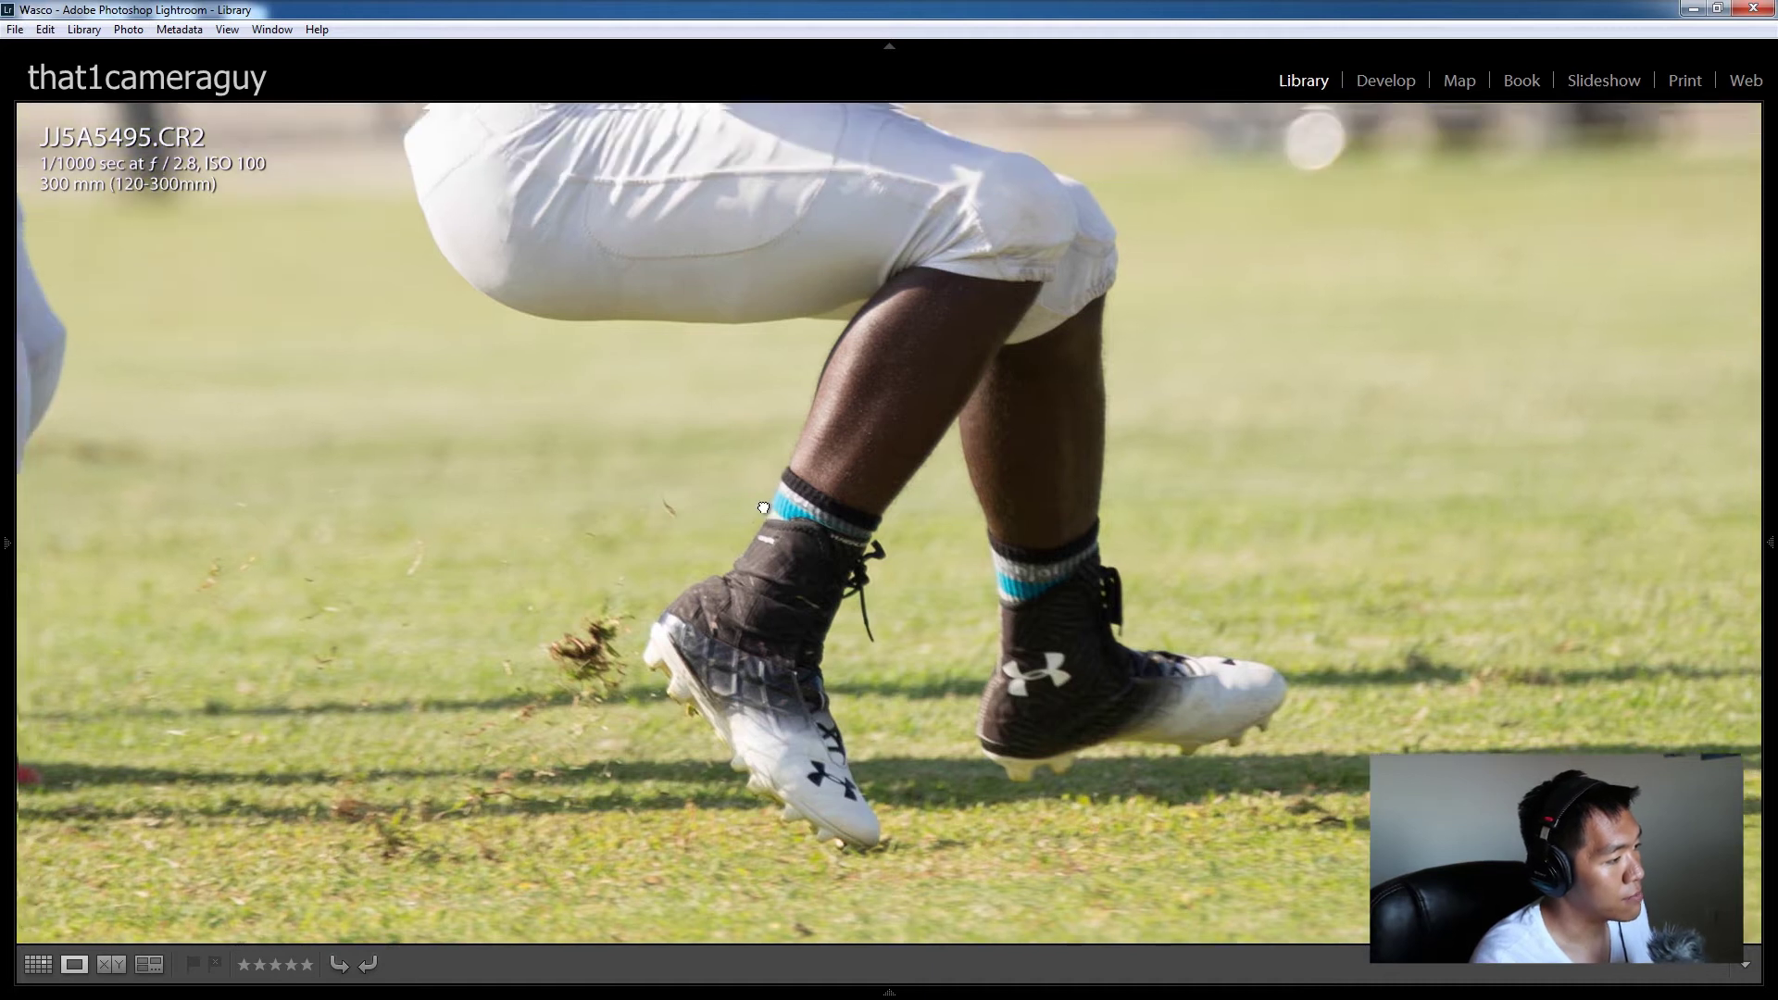
scroll(747, 619, up, 10)
click(614, 381)
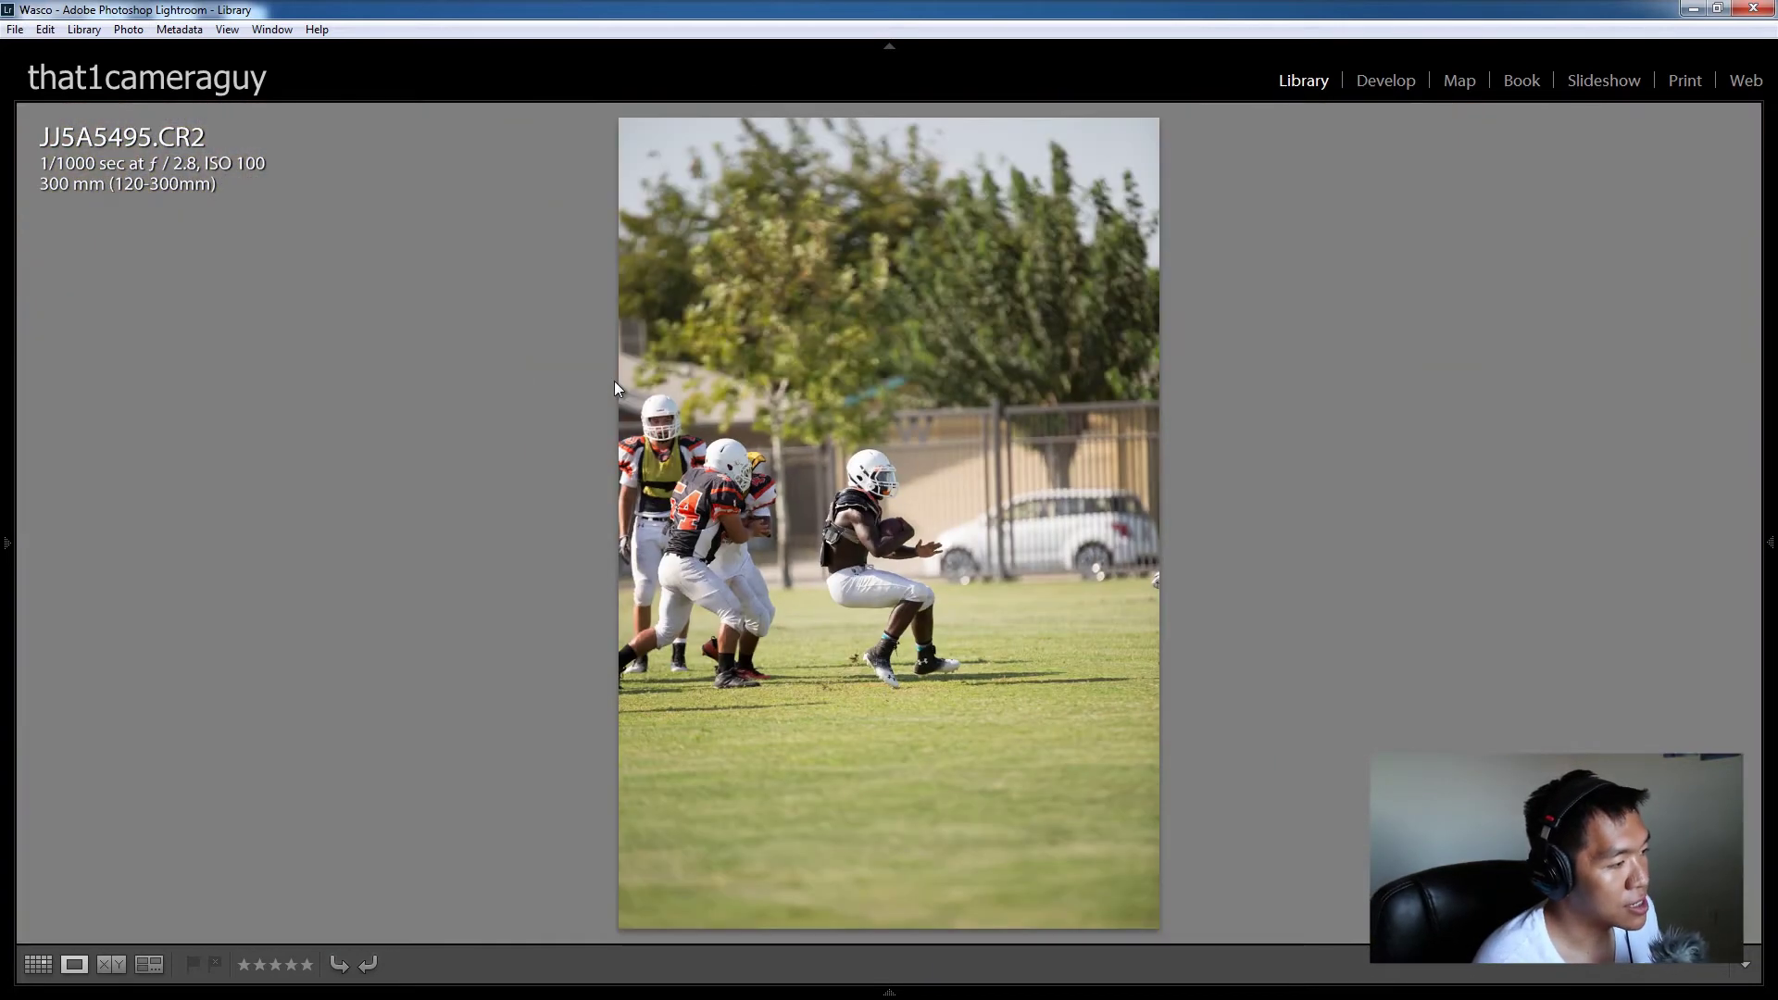
Step: Review the following photos in full view up to JJ5A5498.CR2, the ball carrier being grabbed by a defender
key(Right)
key(Right)
key(Right)
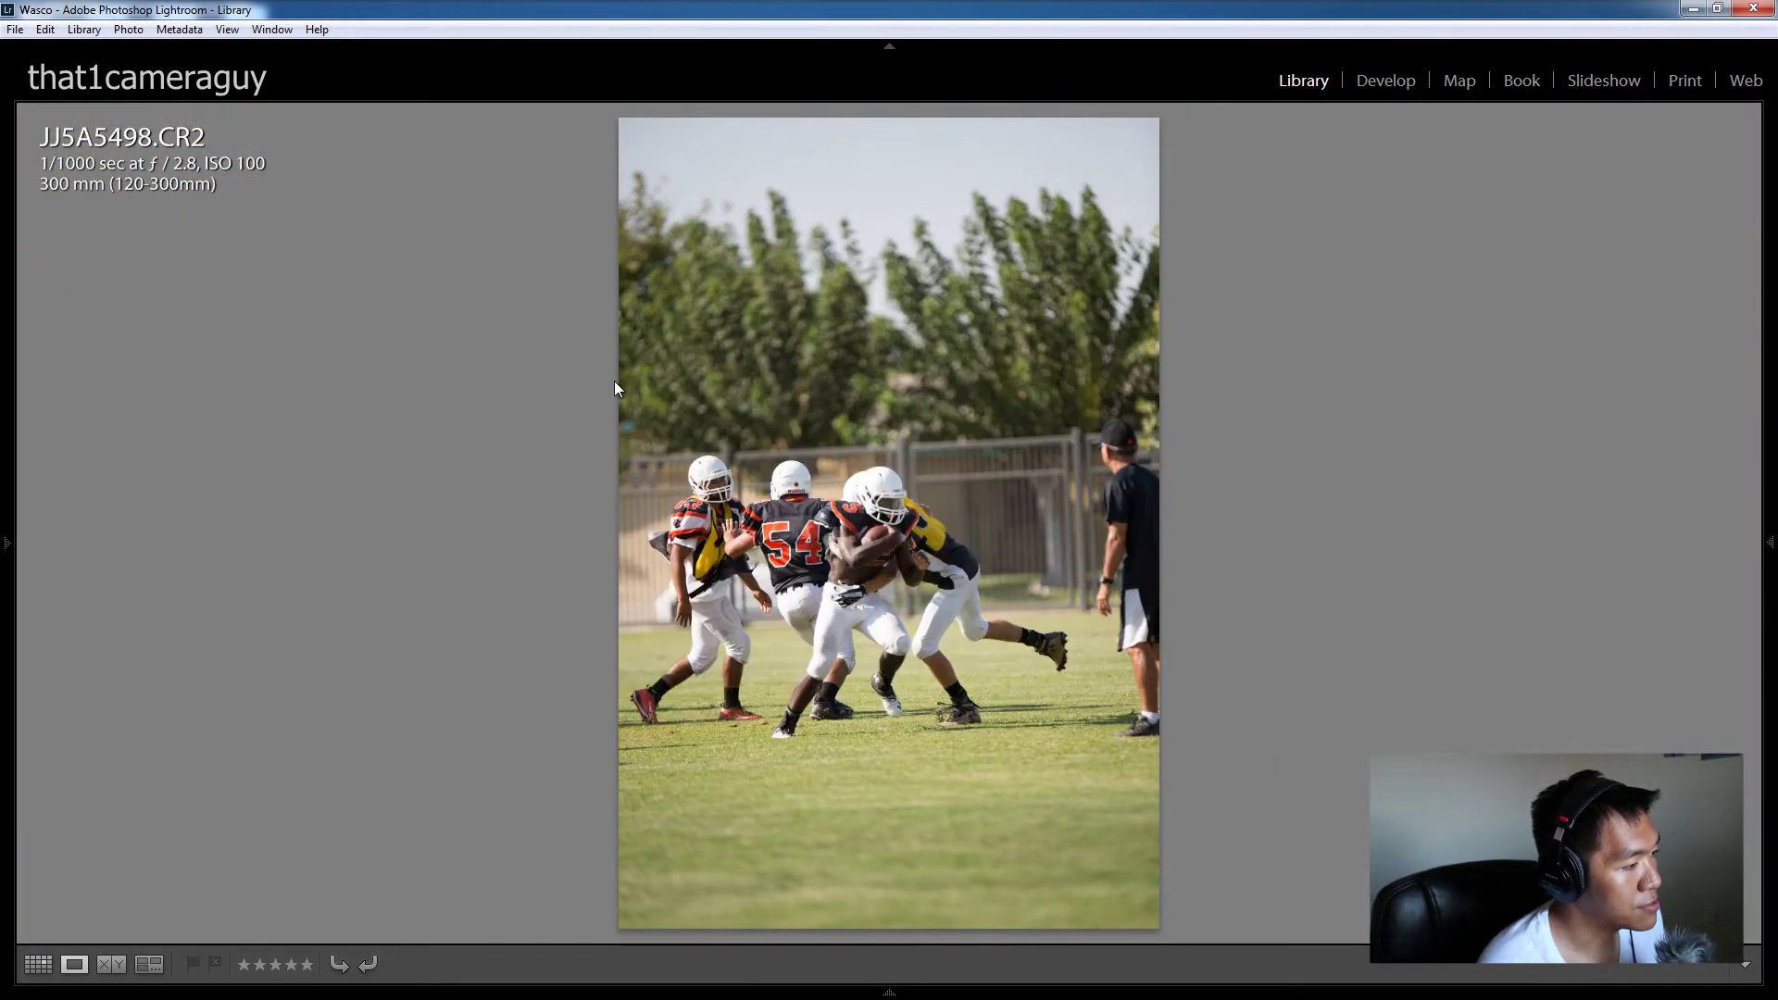
Step: Examine number 54 and the ball carrier in JJ5A5498.CR2 at close zoom, and return to the full view
click(840, 542)
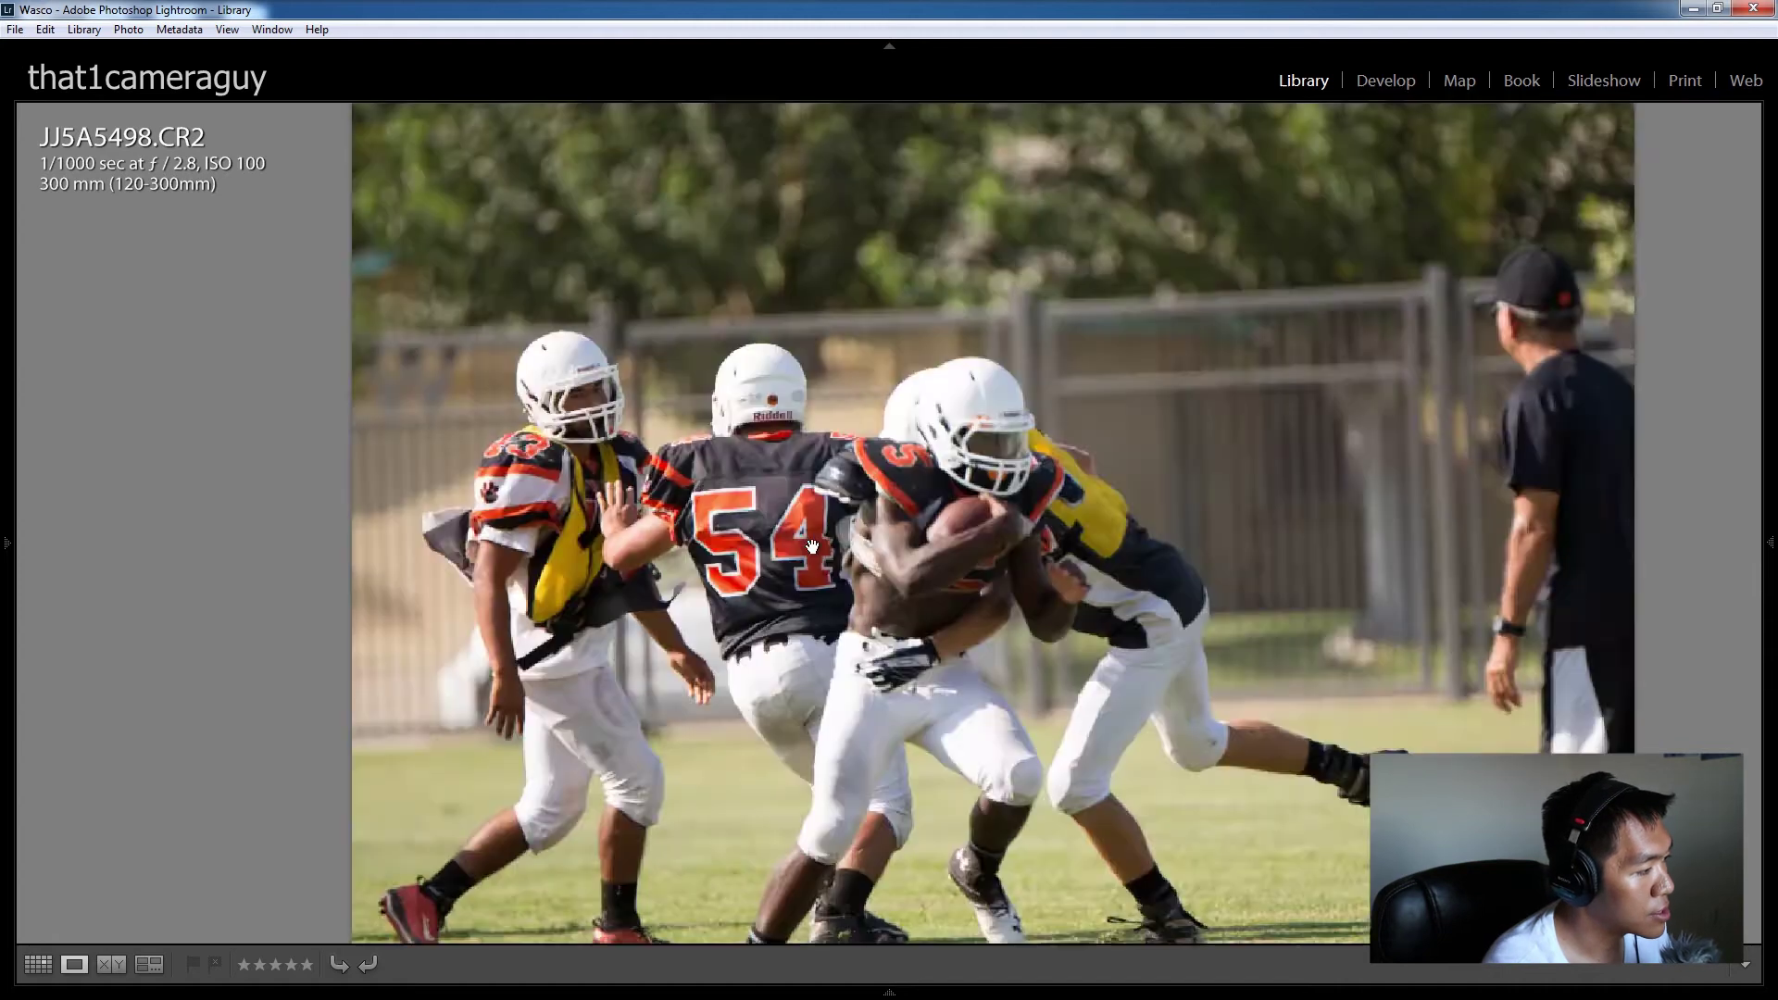
drag(1241, 400, 1100, 427)
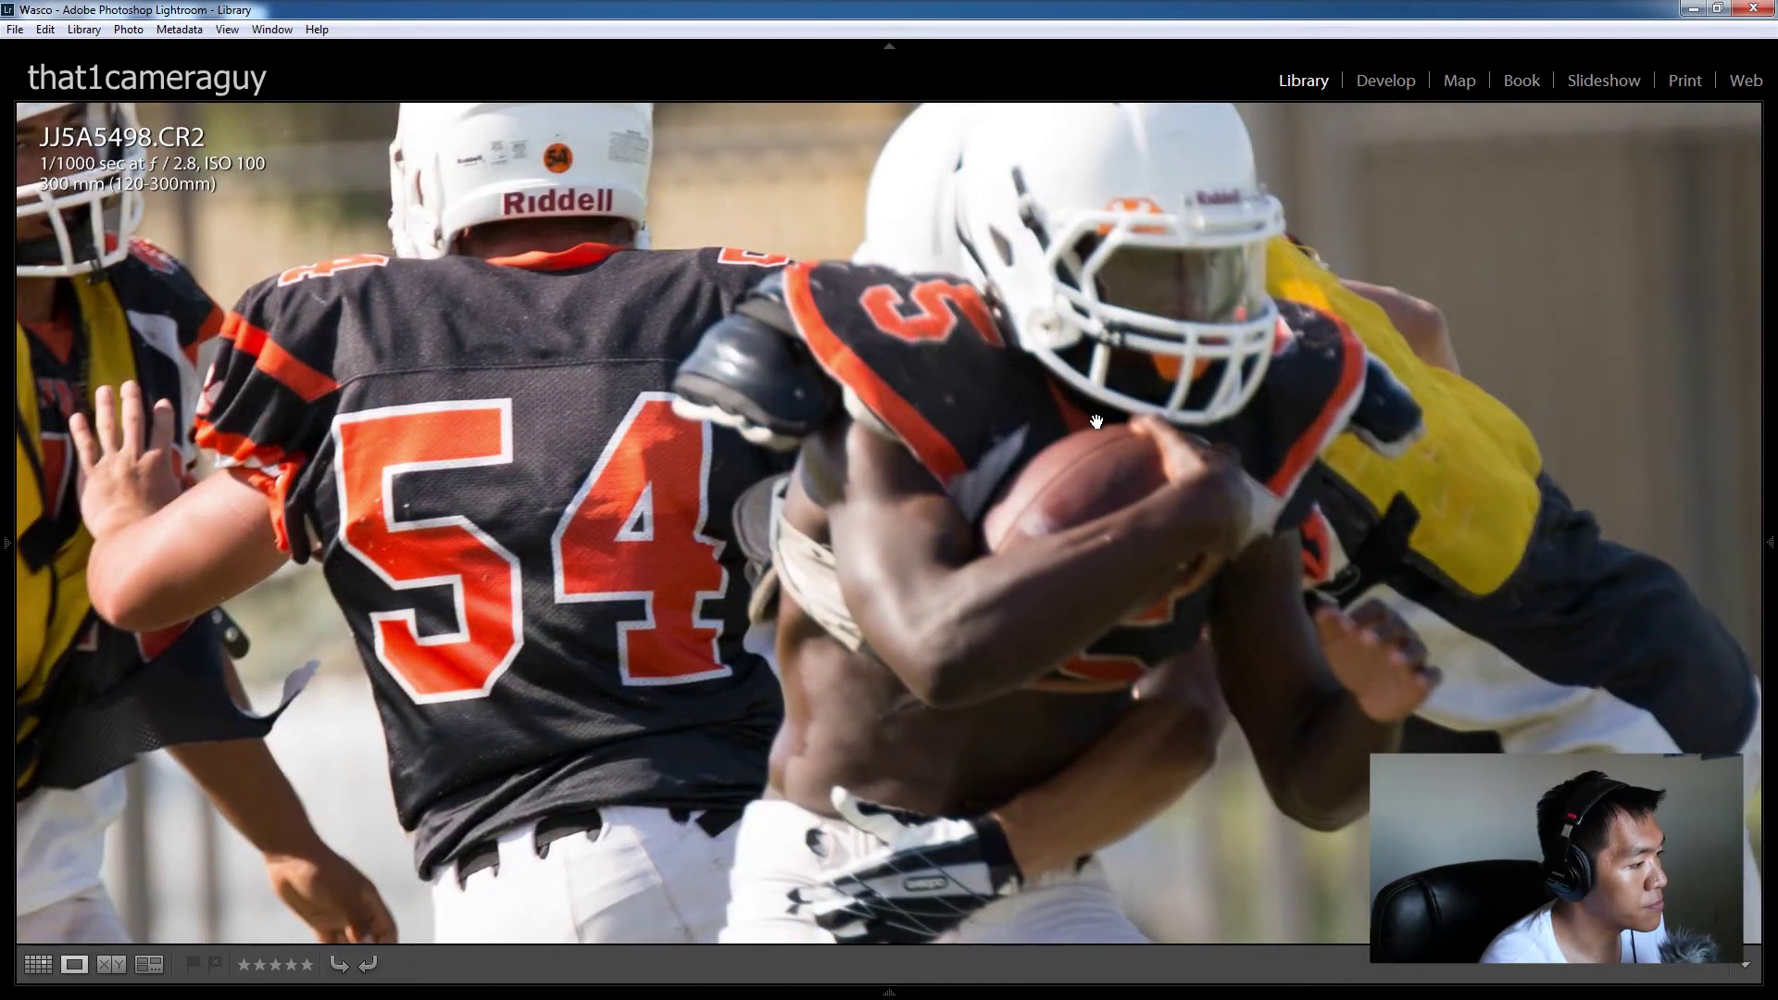
drag(1076, 414, 971, 541)
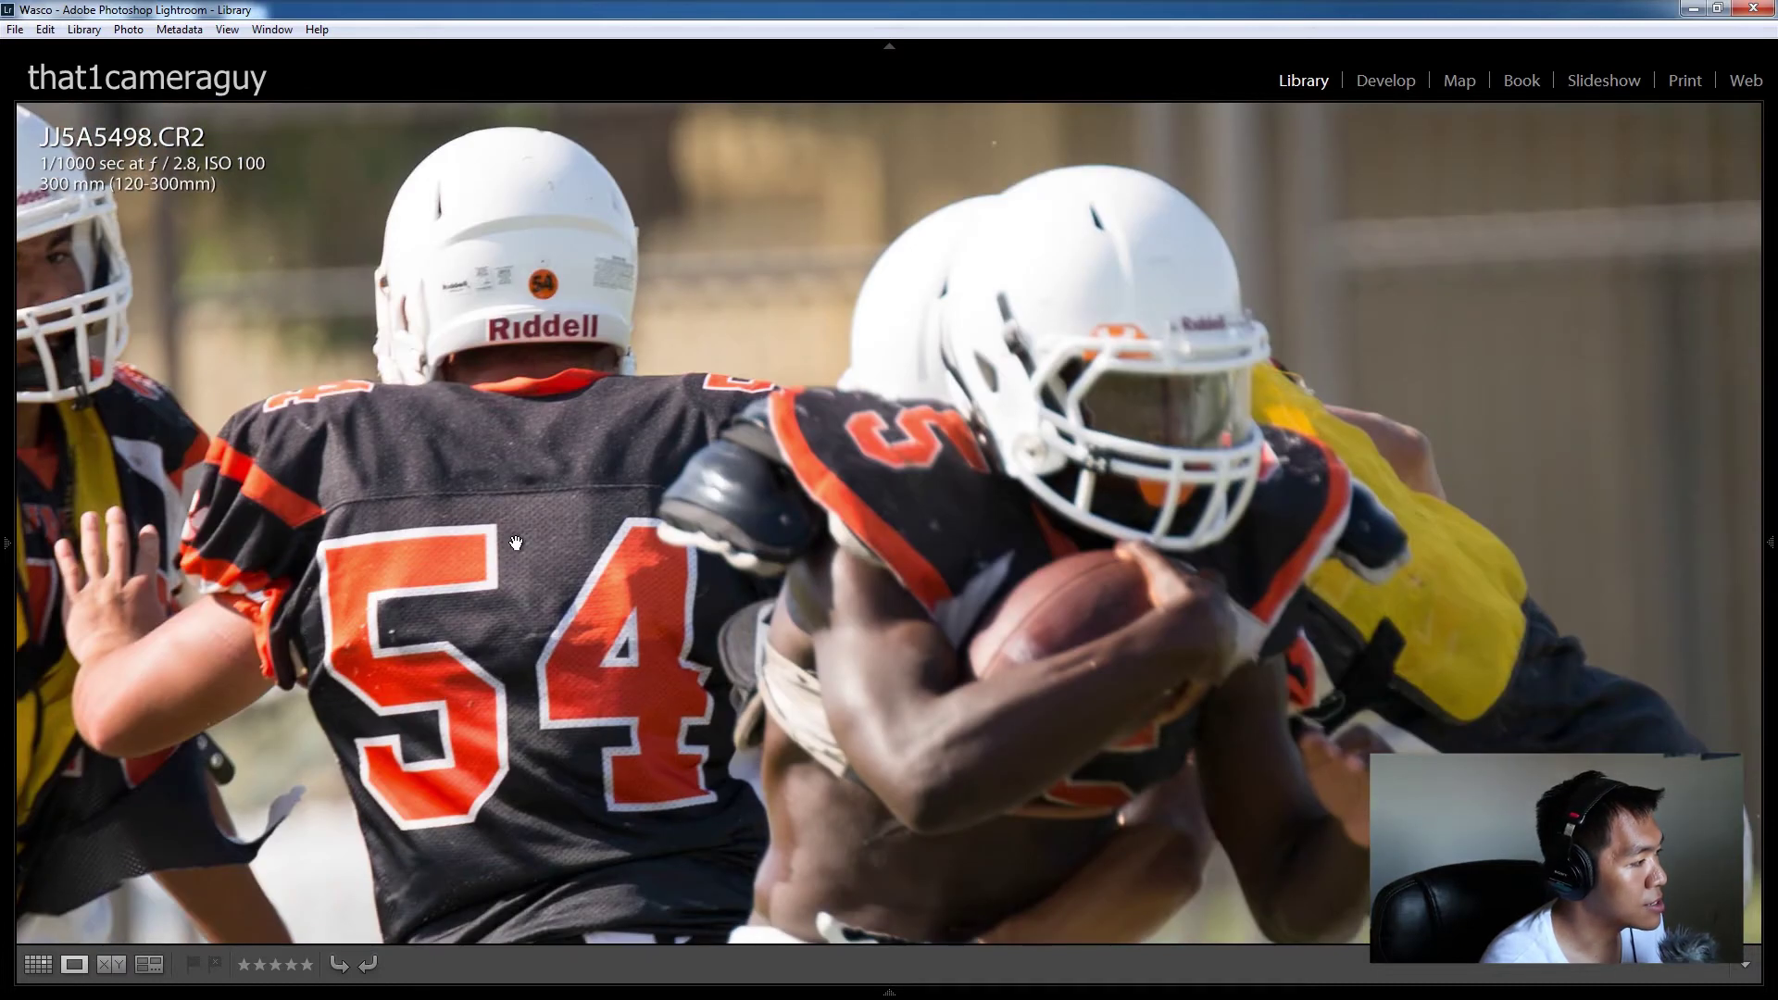
click(940, 459)
Step: Move on to JJ5A5499.CR2 and check the ball carrier's helmet and upper body at close zoom
key(Right)
key(Right)
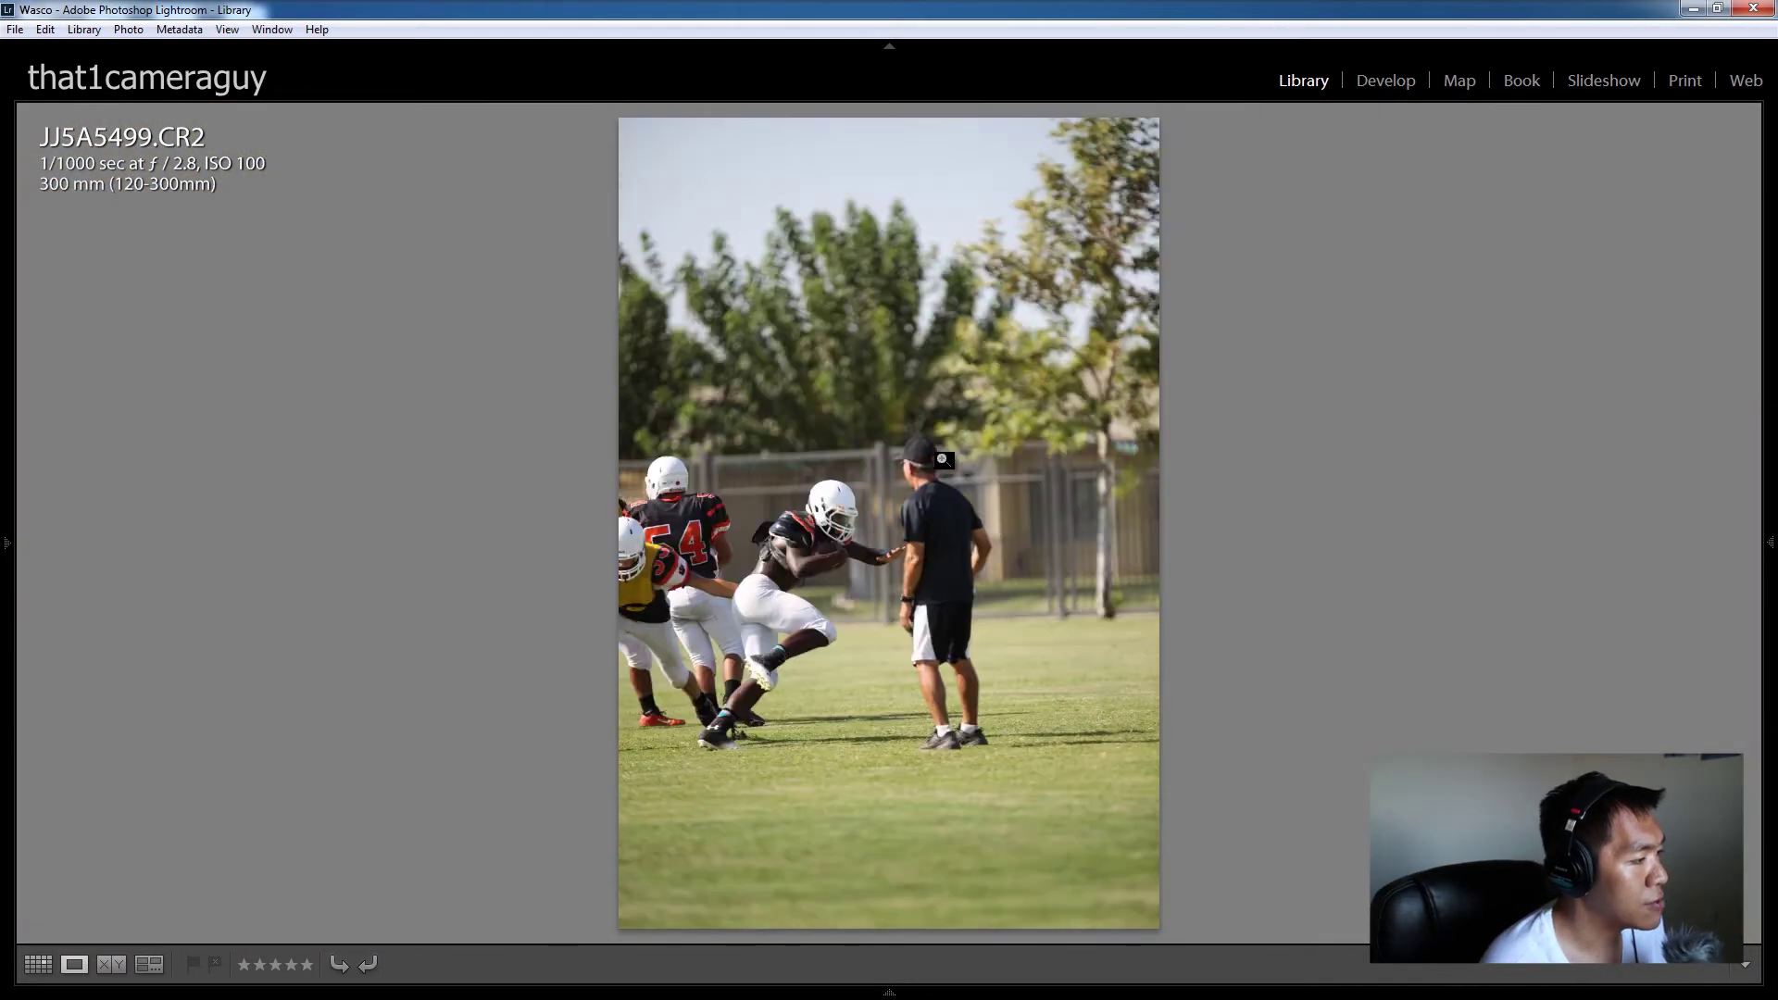
key(Left)
click(955, 509)
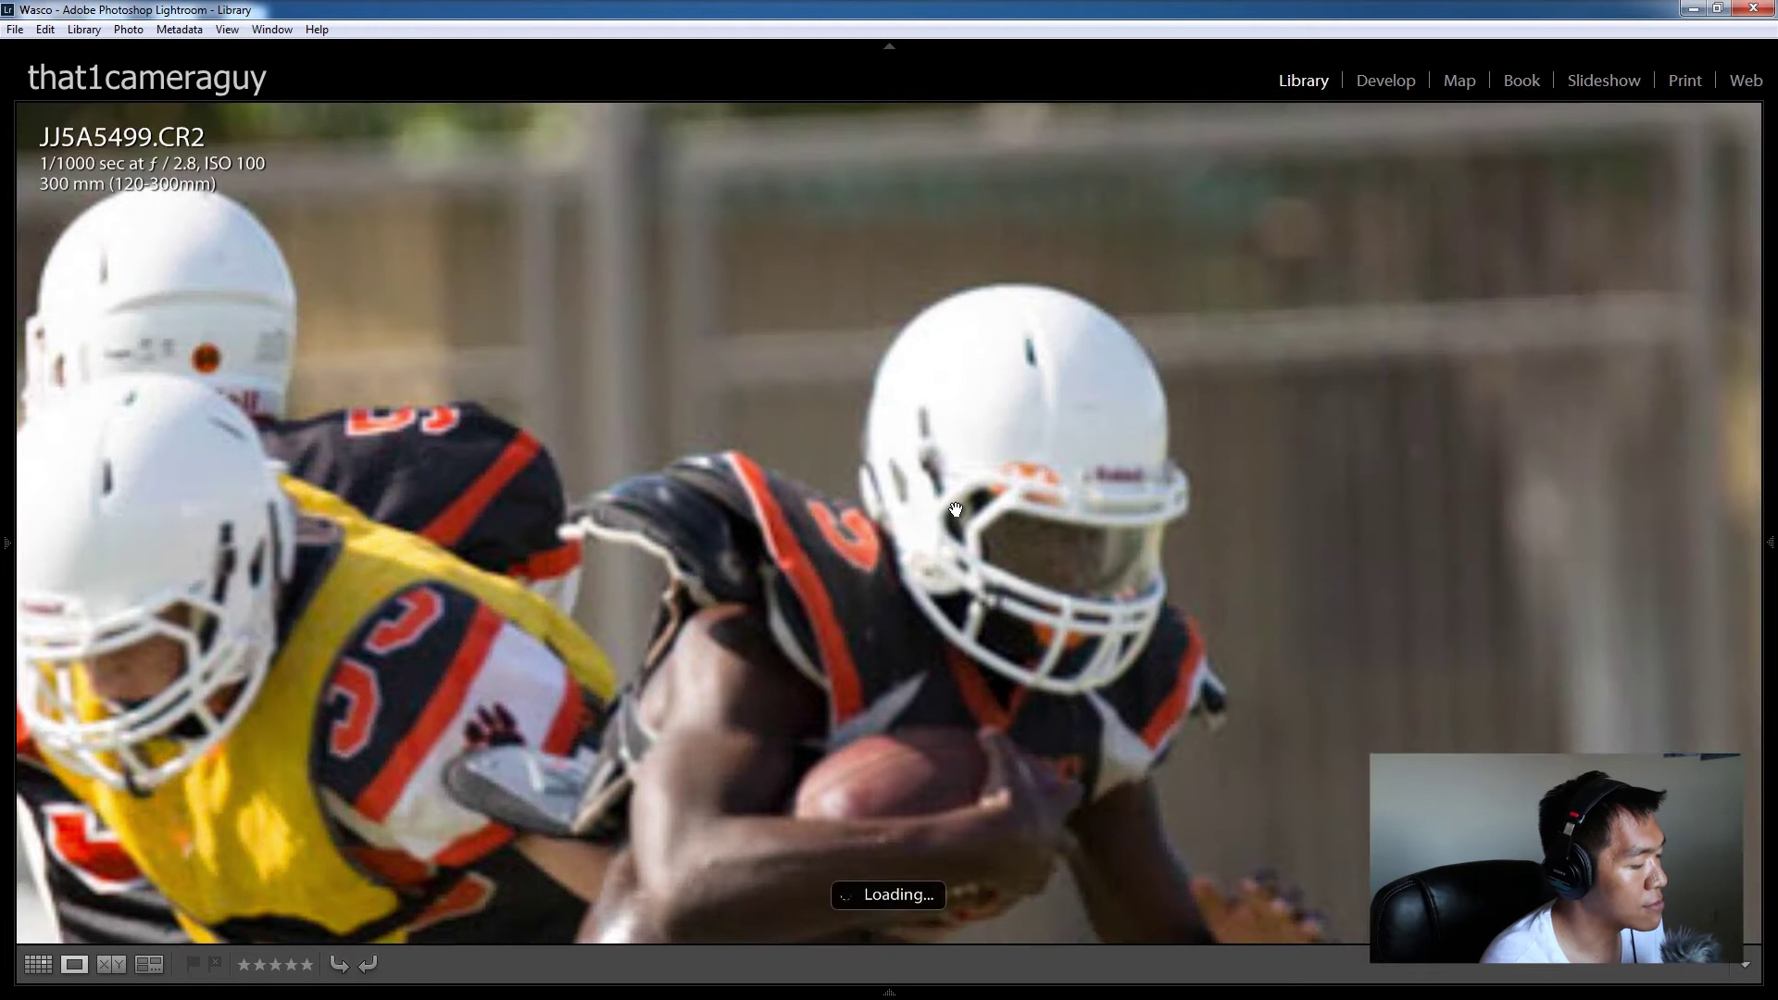
click(930, 601)
Step: Browse ahead to JJ5A5503.CR2 and examine the standing player in the yellow vest at close zoom
key(Right)
key(Right)
key(Right)
key(Right)
key(Left)
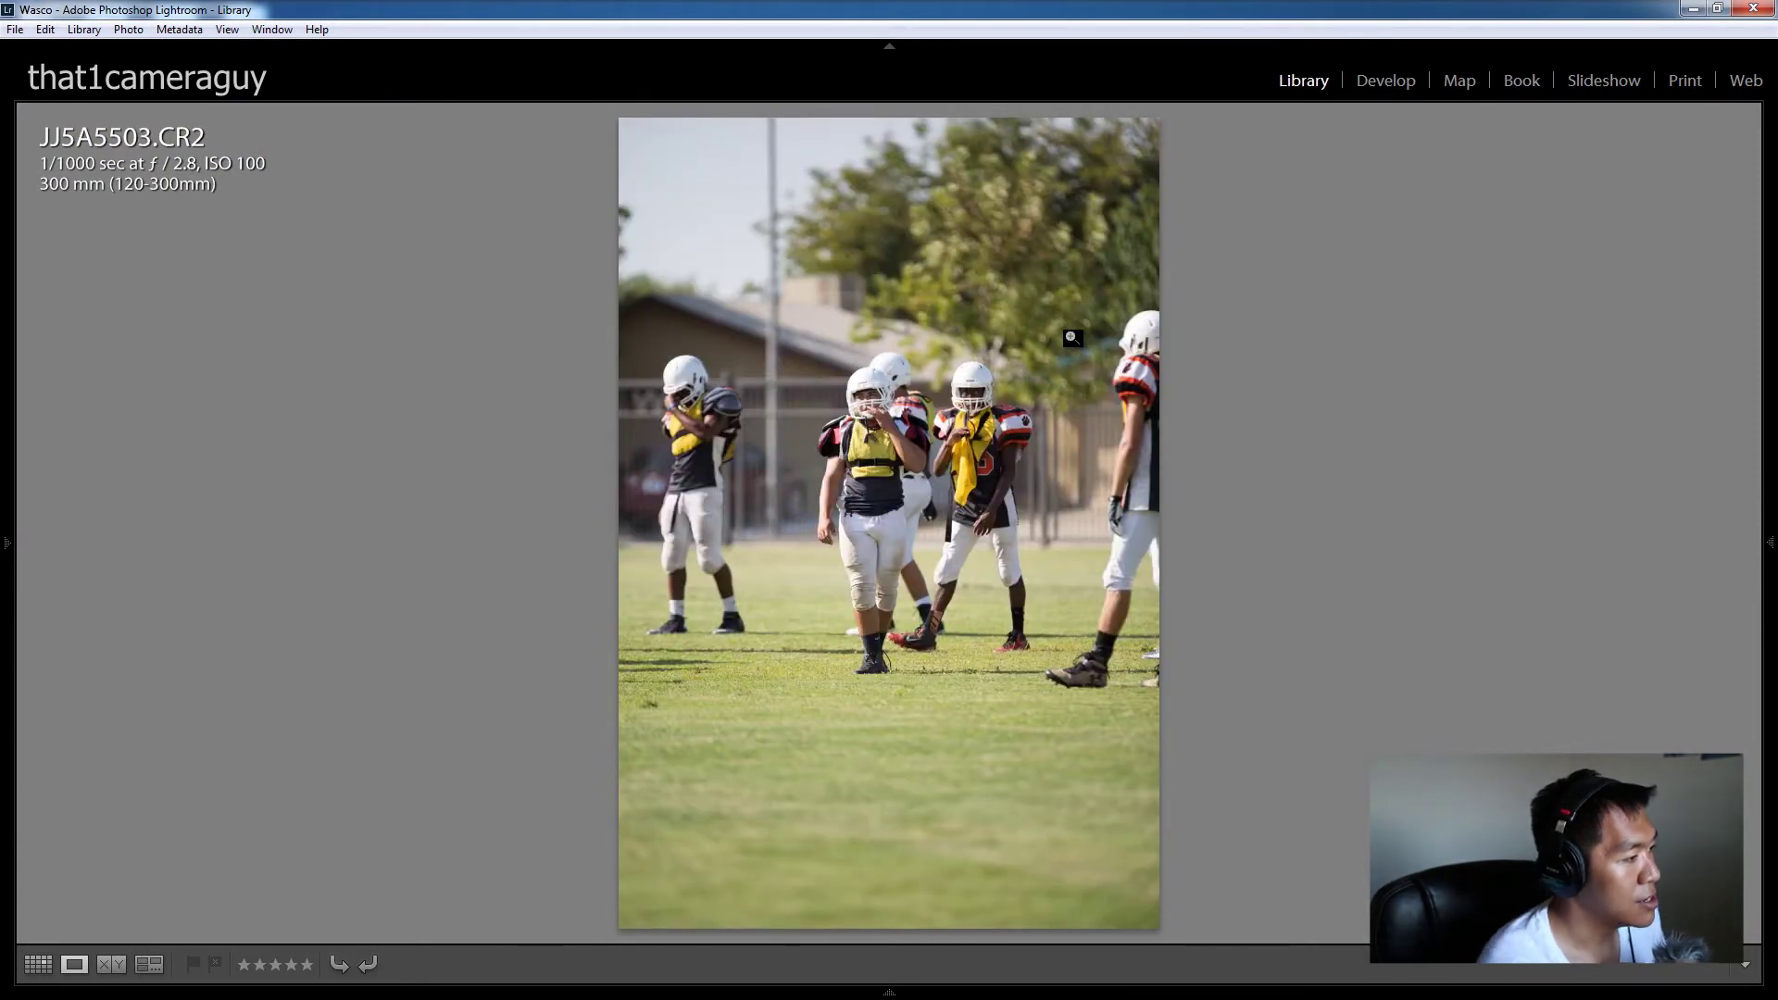
click(866, 410)
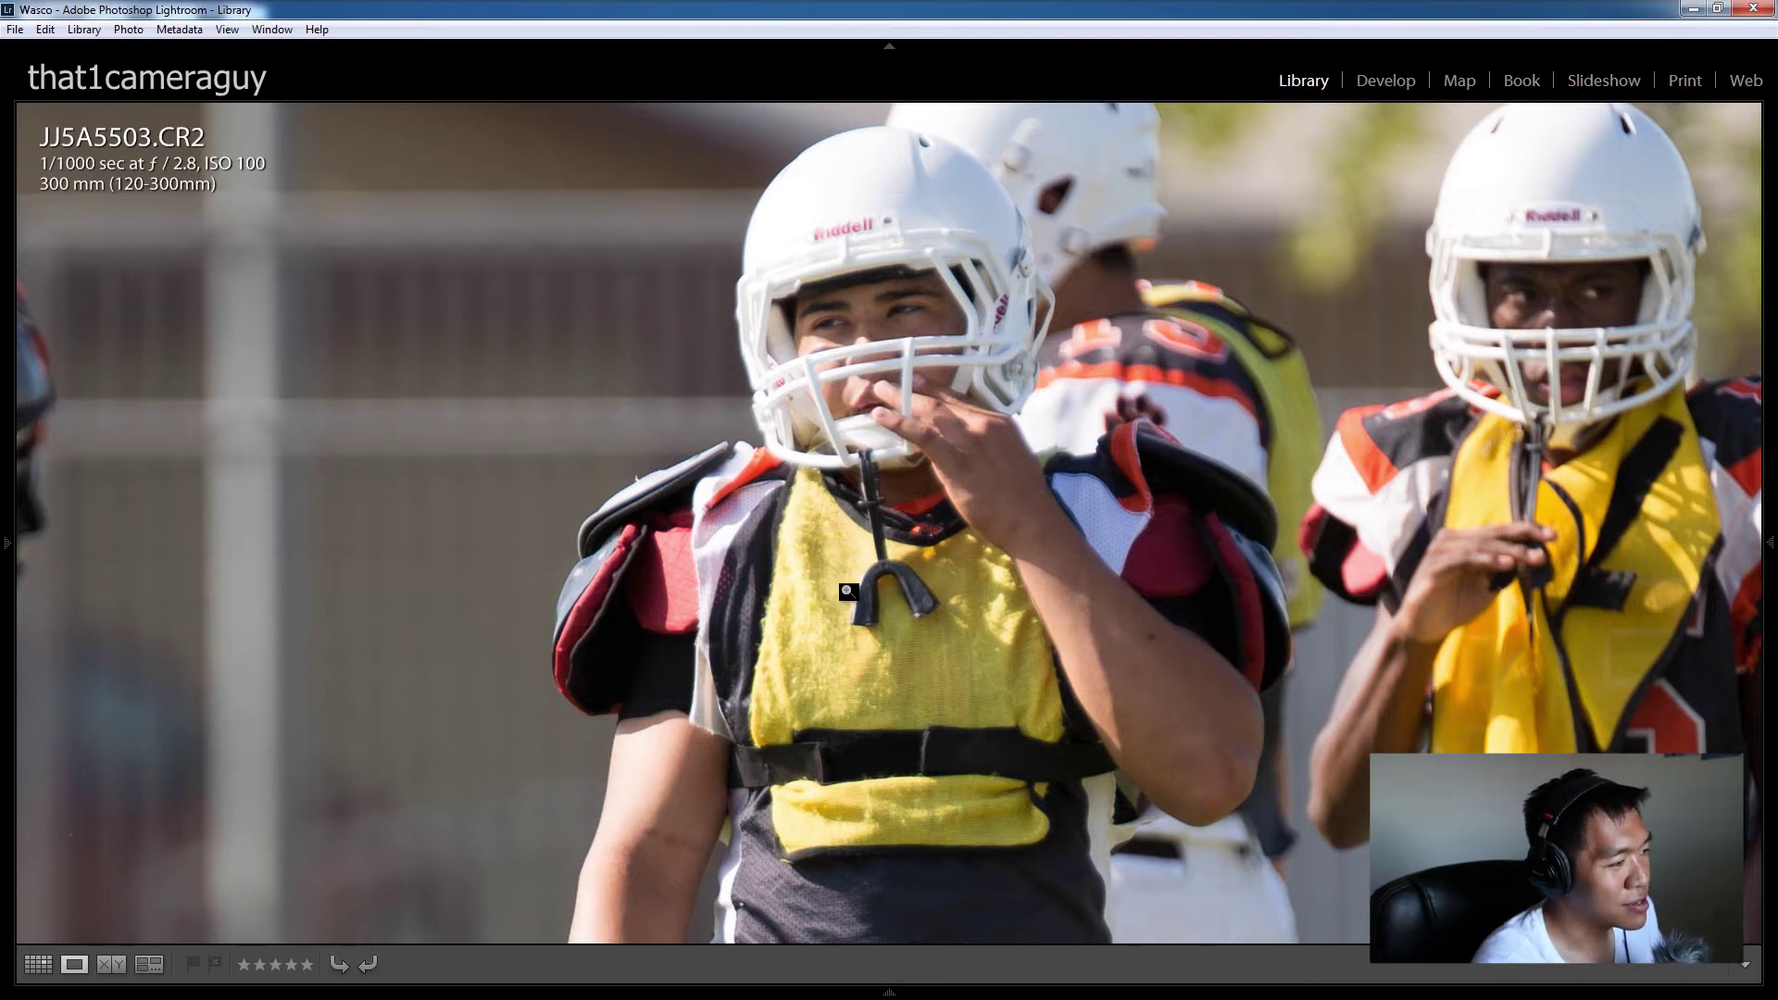
Step: Browse ahead in full view to JJ5A5506.CR2 and examine the quarterback holding the ball beside number 59 at close zoom
key(Right)
key(Right)
key(Right)
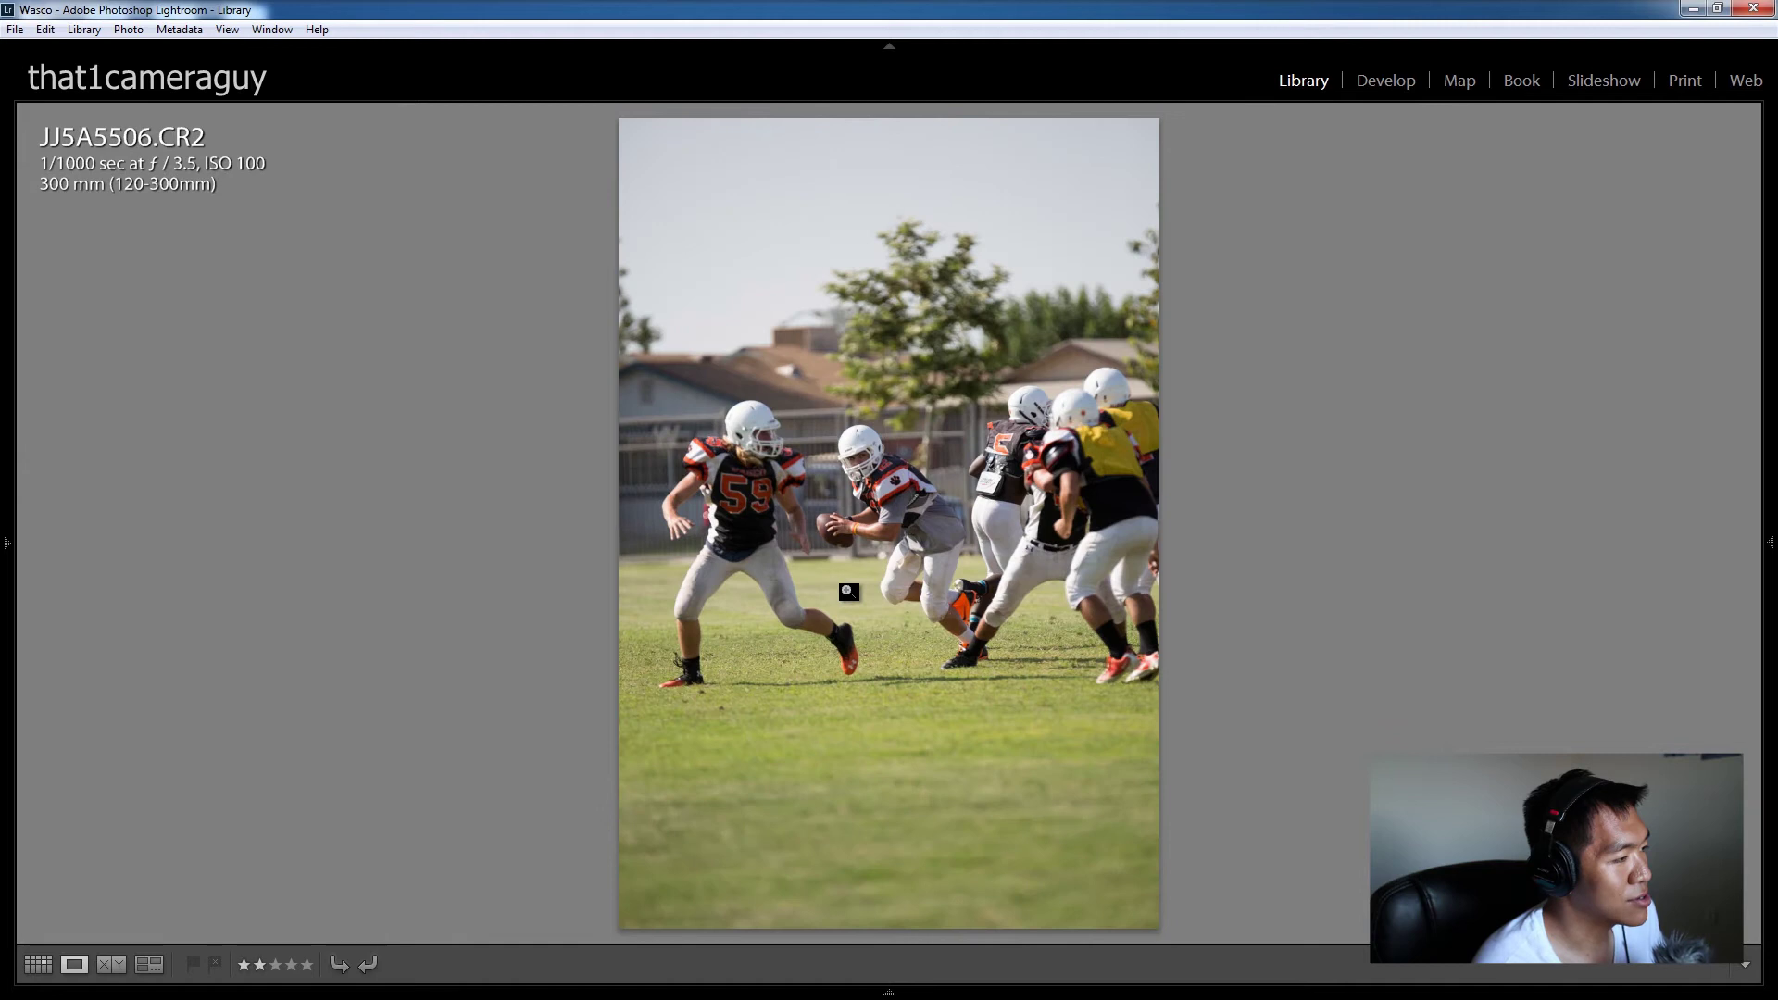
key(Right)
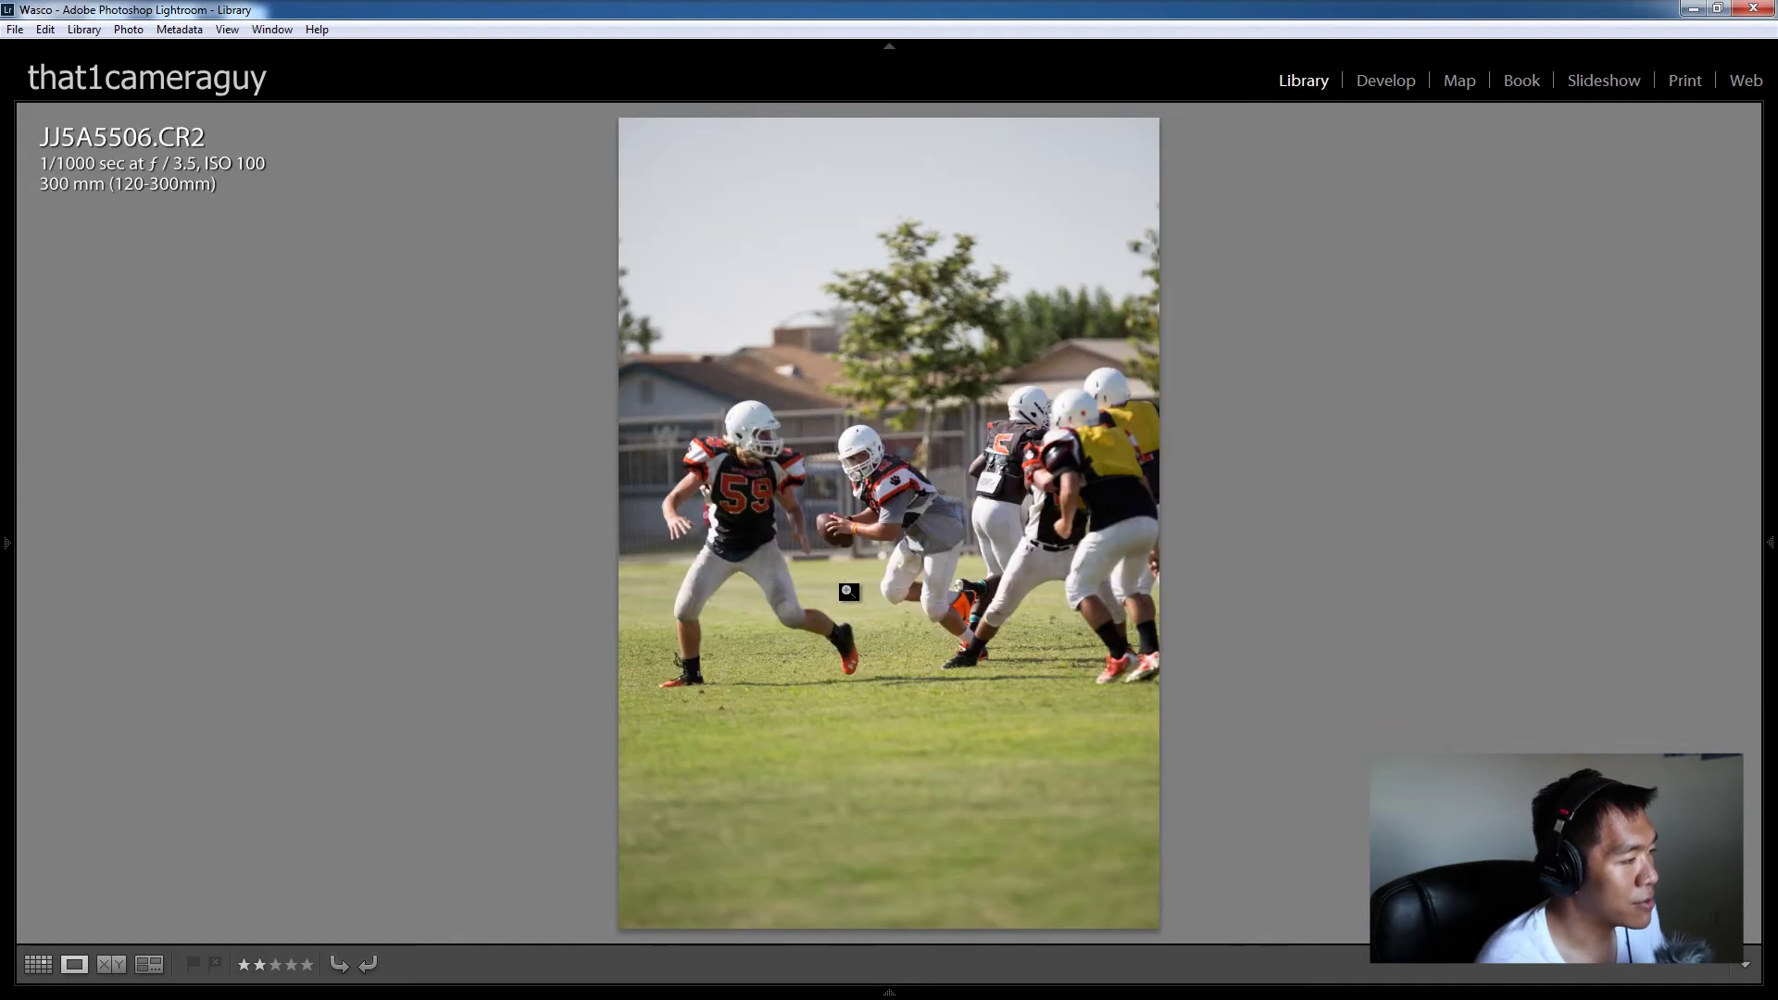
click(878, 463)
drag(666, 393, 804, 485)
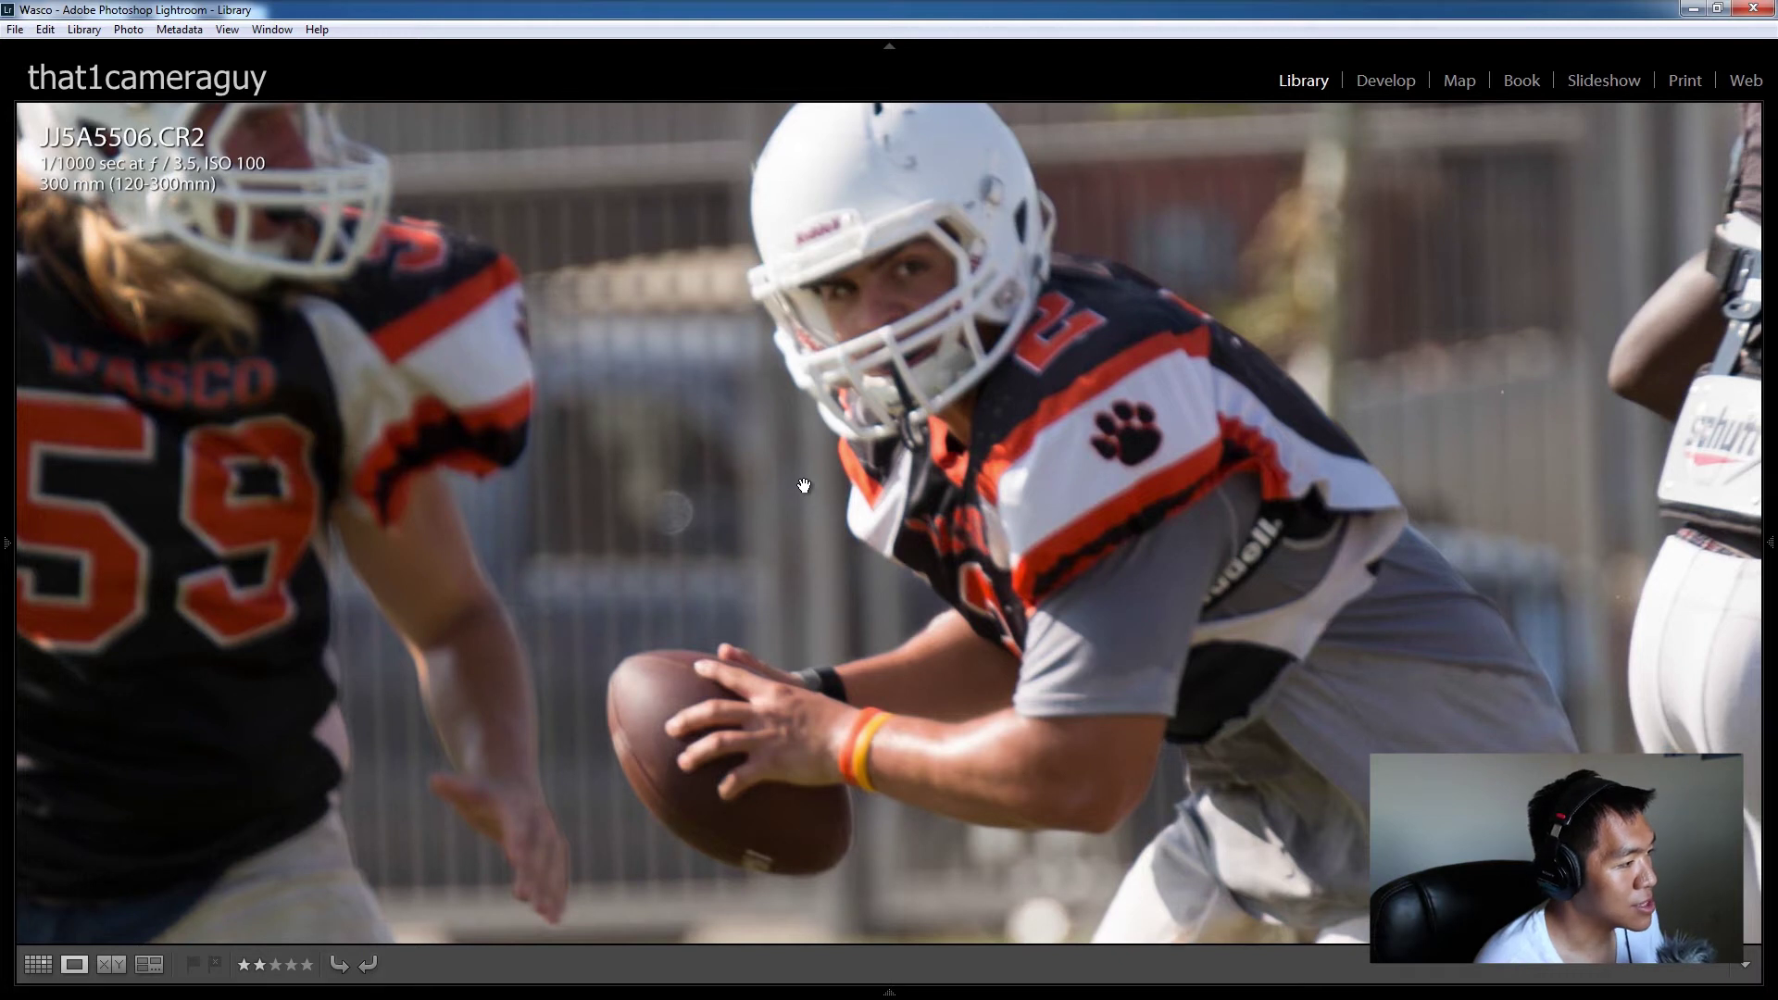
Step: Check the quarterback in JJ5A5507.CR2 at close zoom, and advance to JJ5A5510.CR2, where number 2 is about to throw
key(Right)
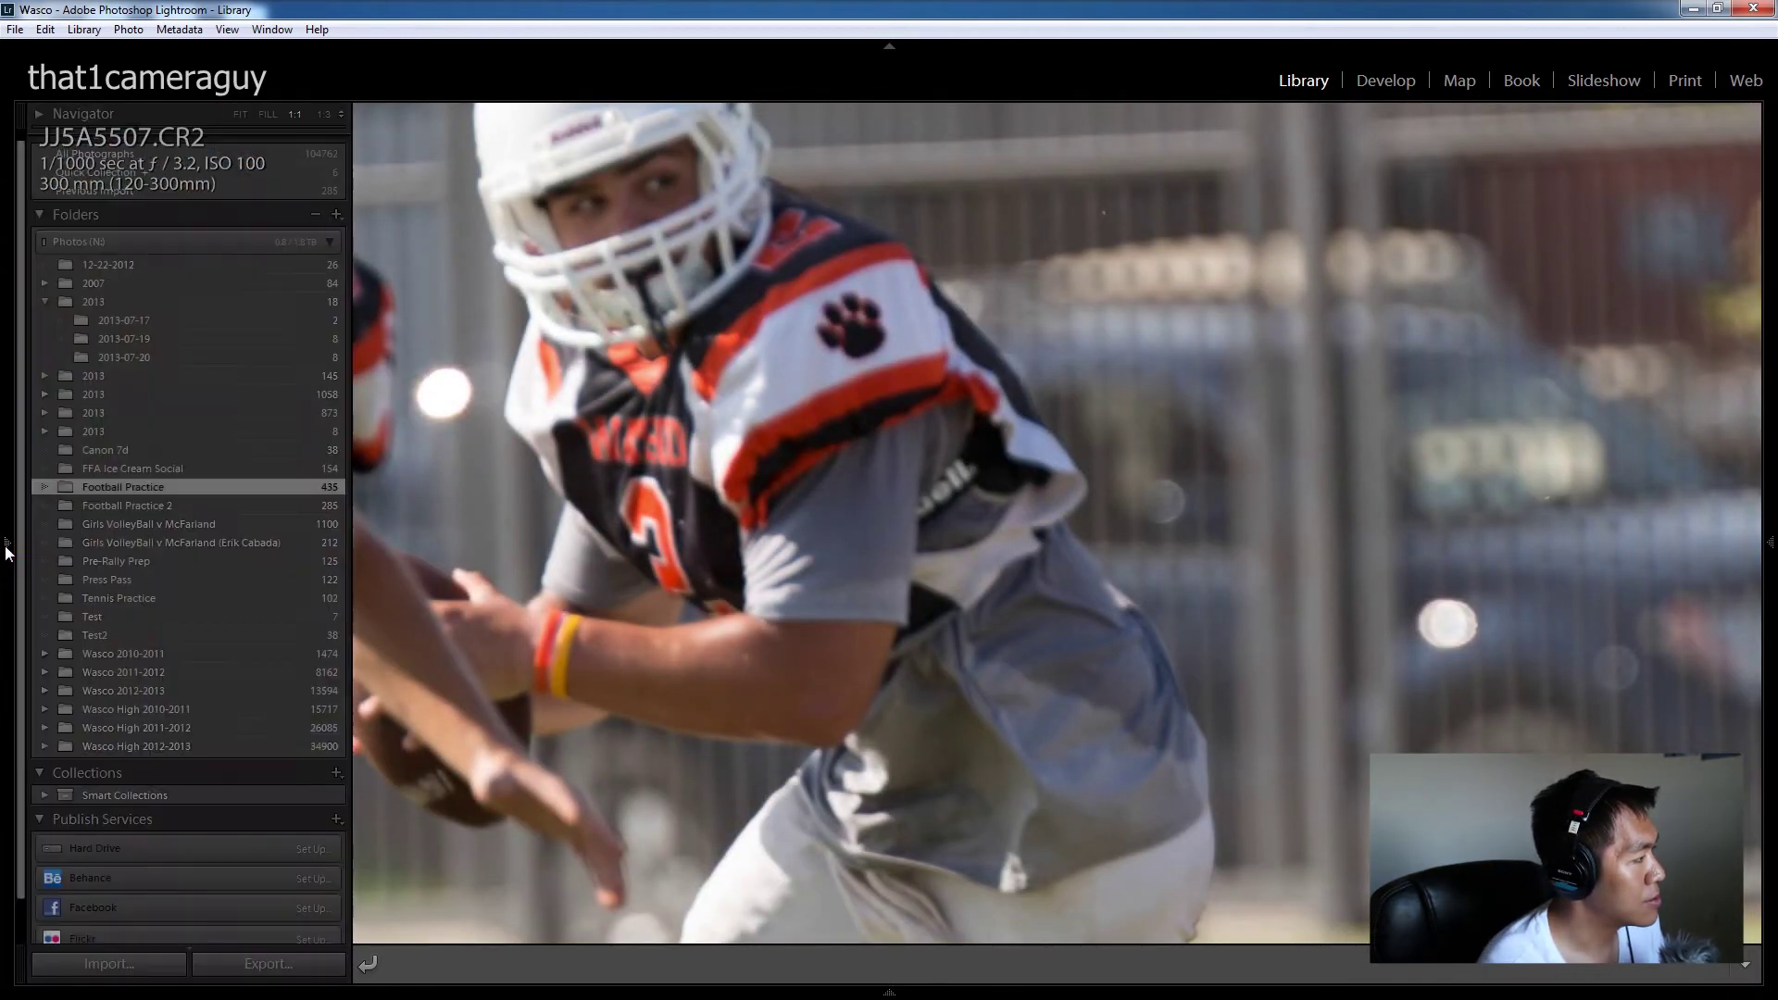
click(808, 402)
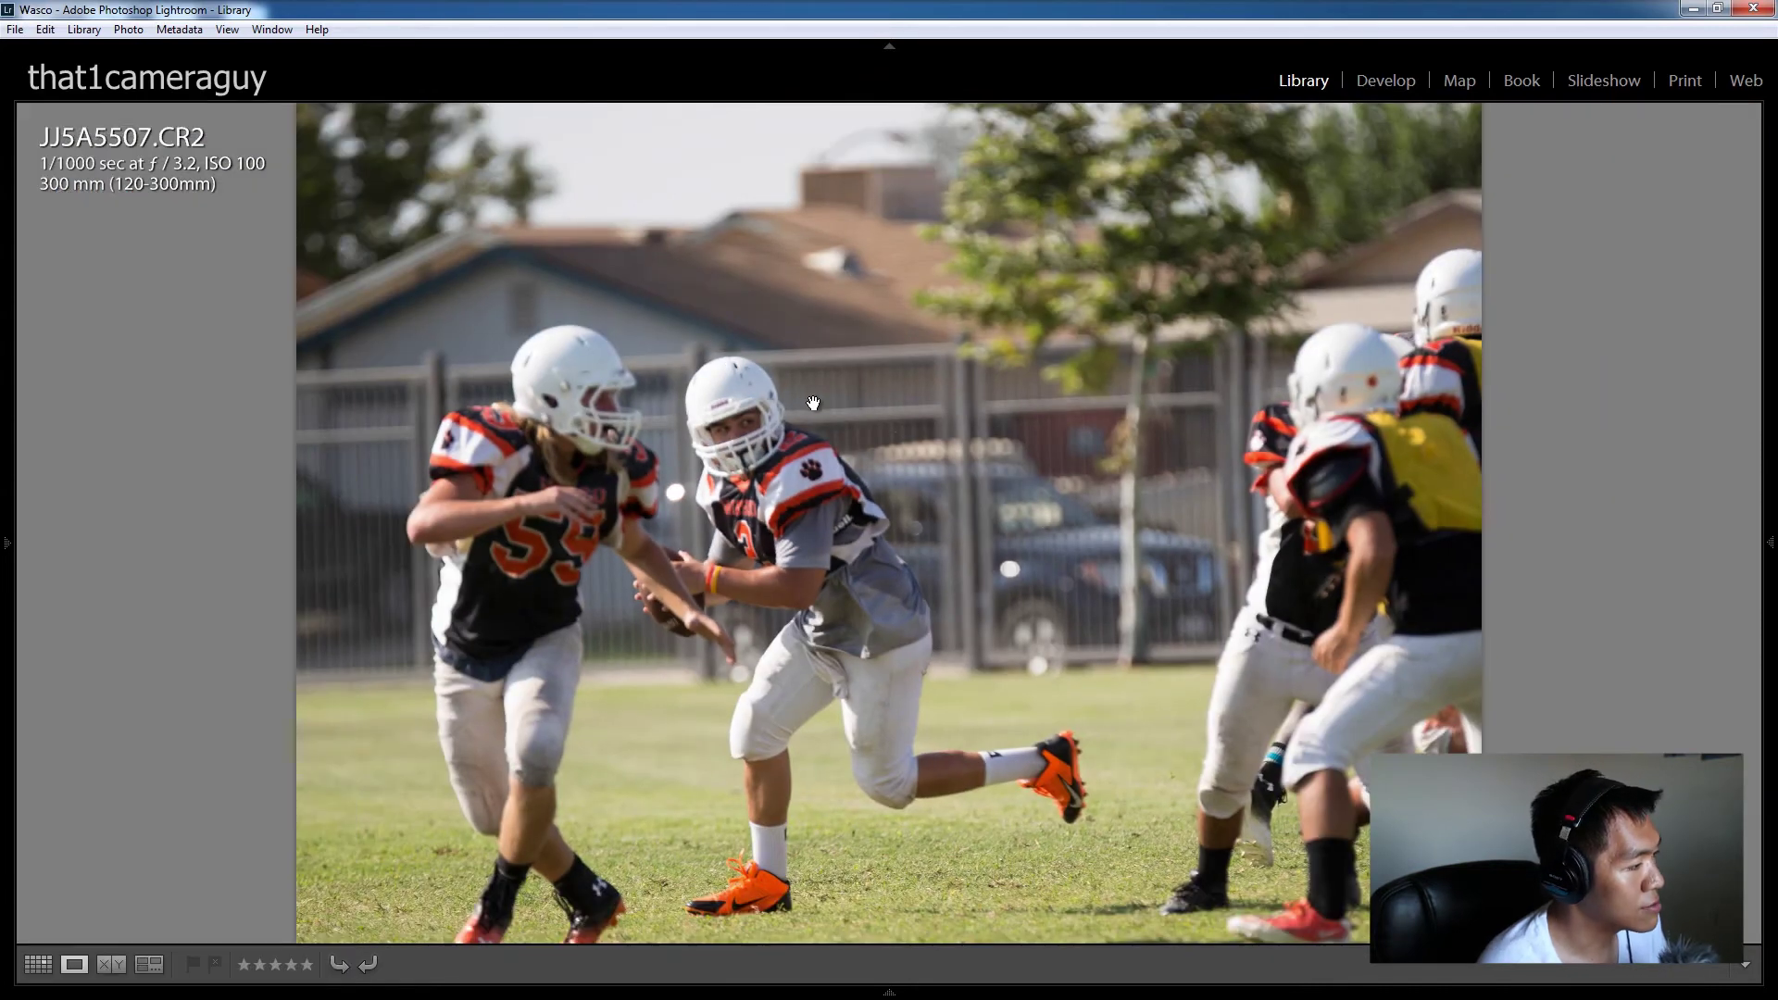
key(Right)
key(Right)
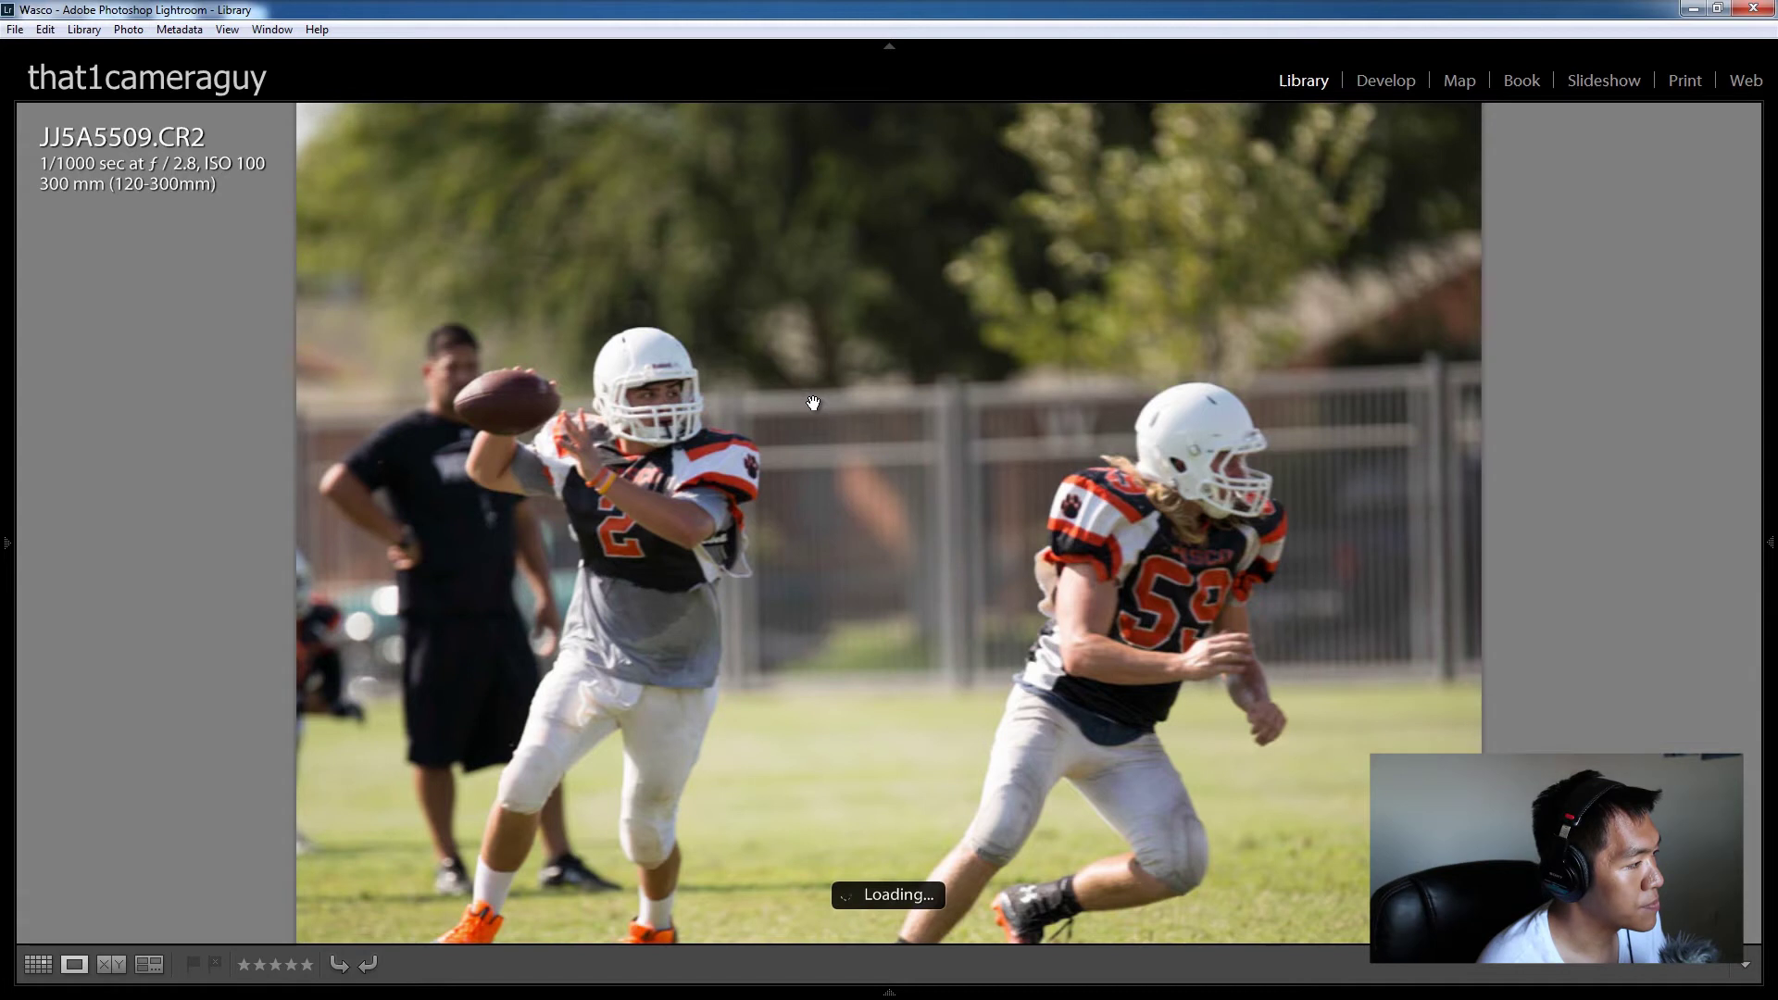
key(Right)
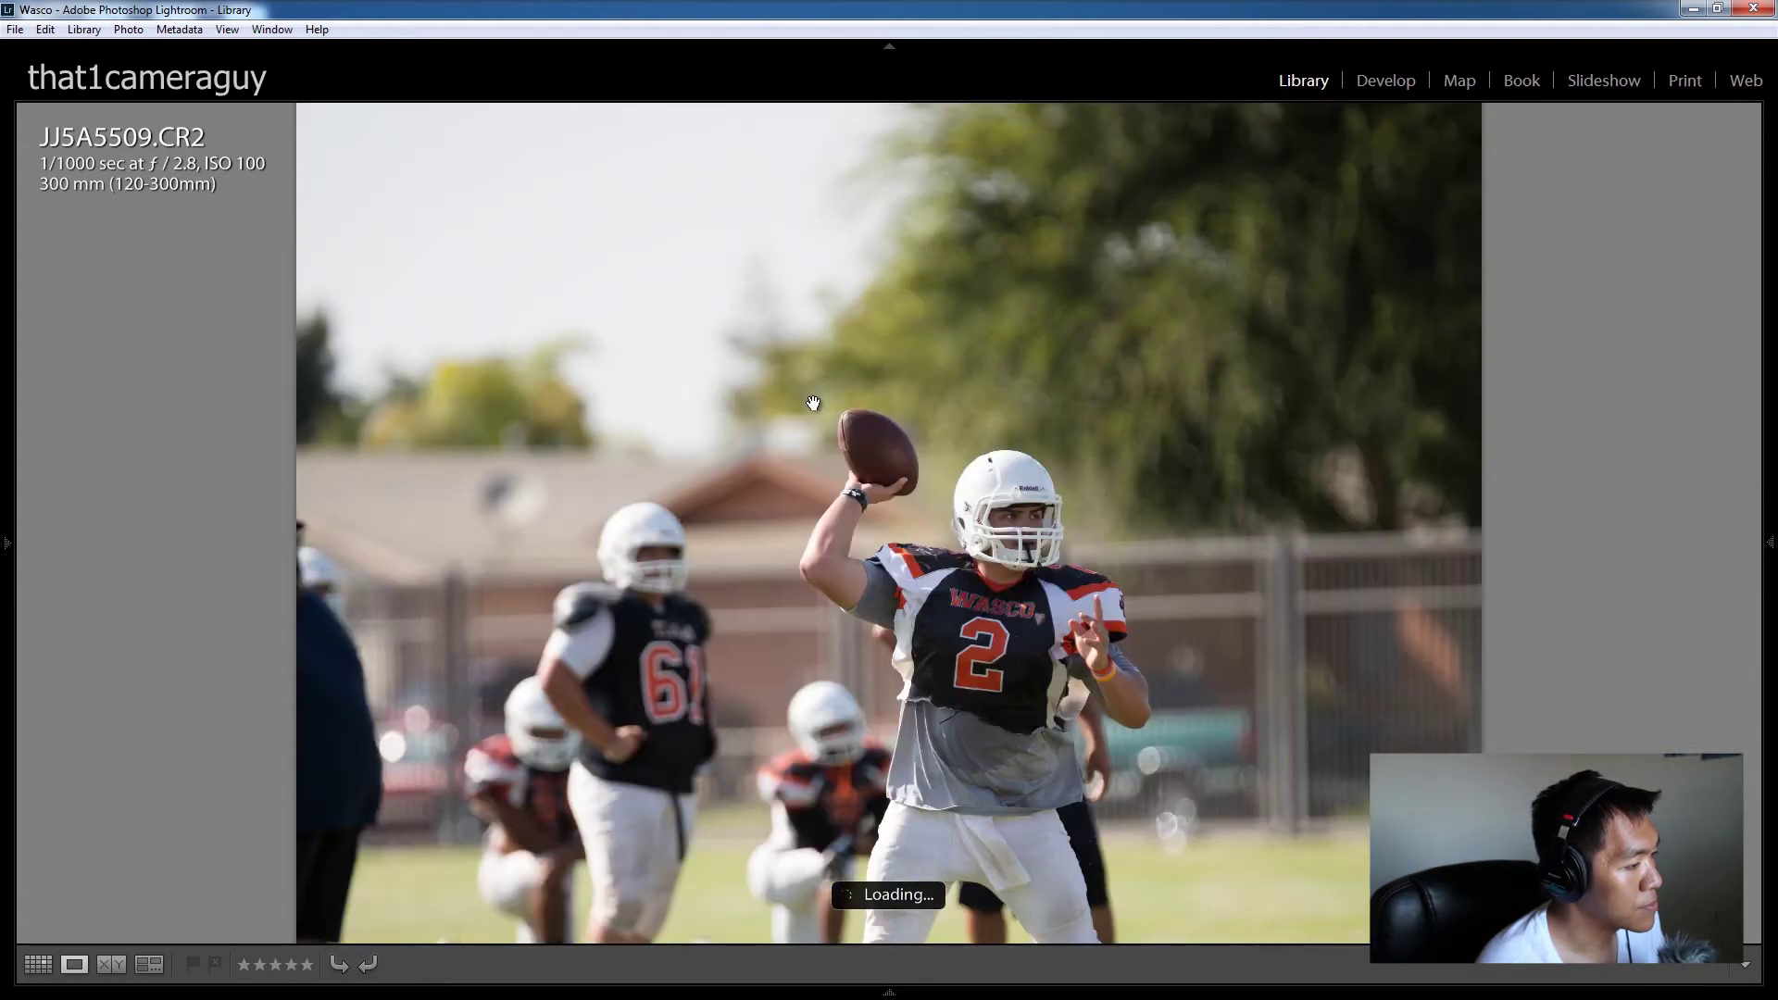
key(Right)
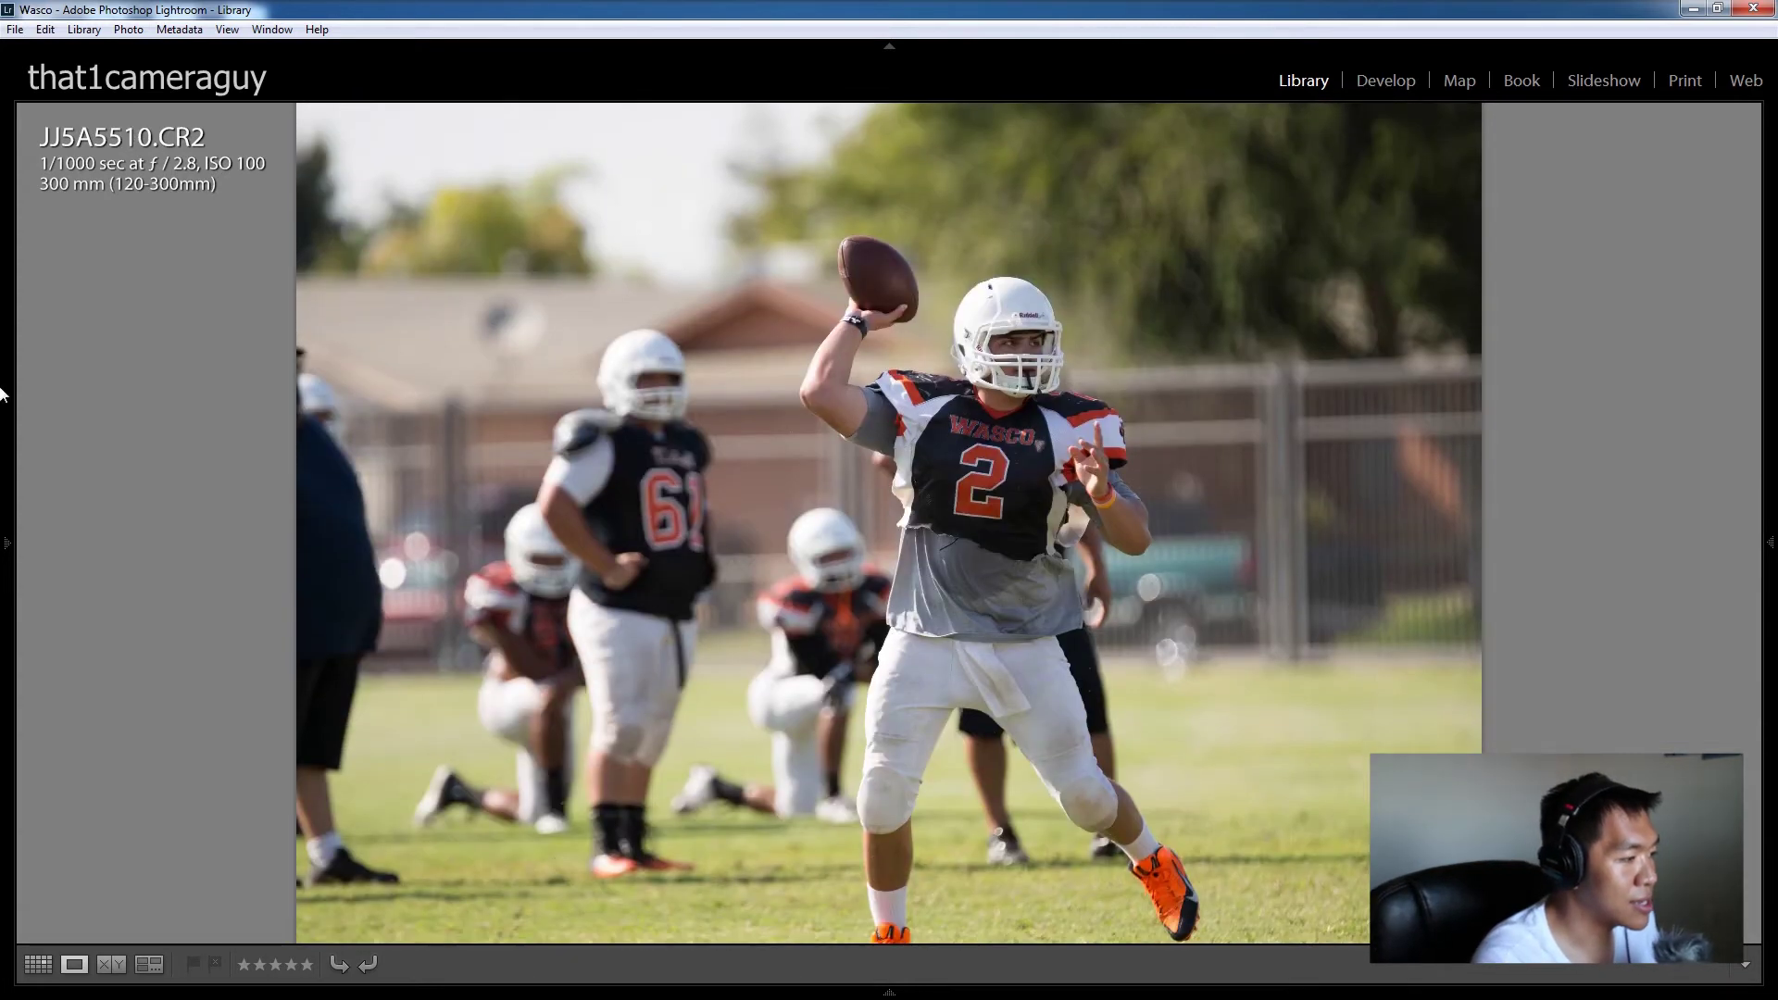
Step: Examine the throwing quarterback's jersey and helmet in JJ5A5510.CR2 at close zoom, and return to the full view
mouse_move(2, 394)
click(878, 326)
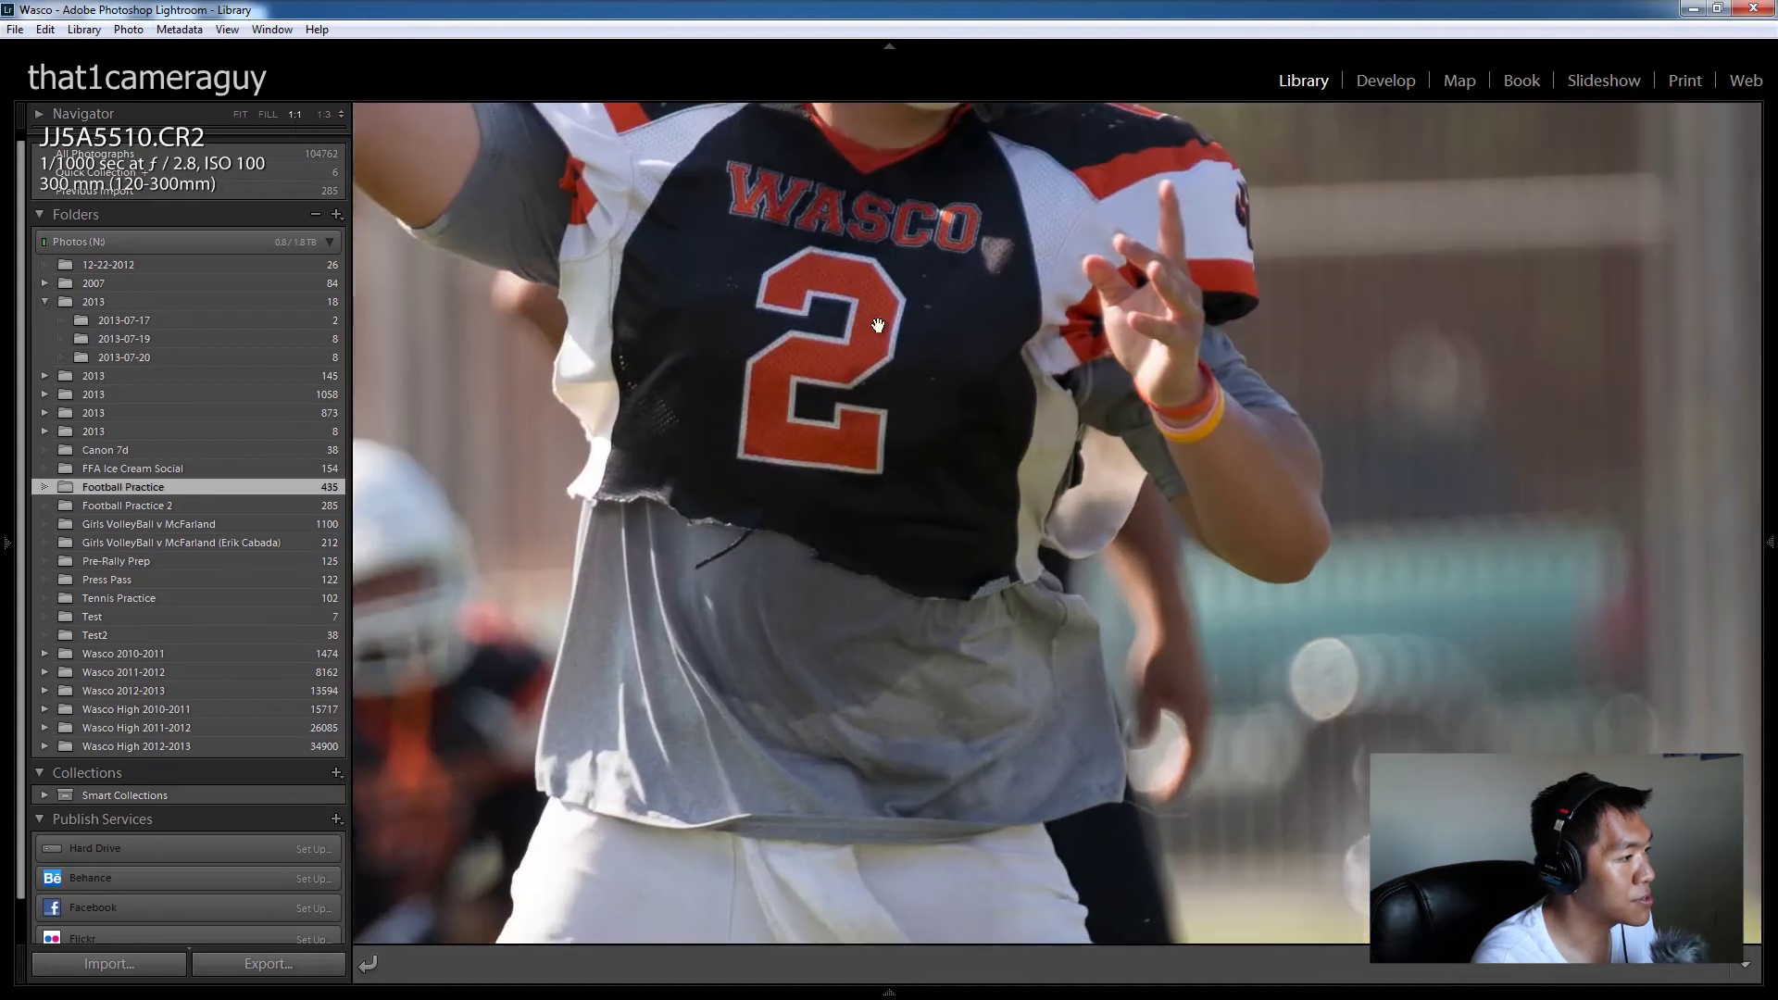
click(878, 325)
key(Right)
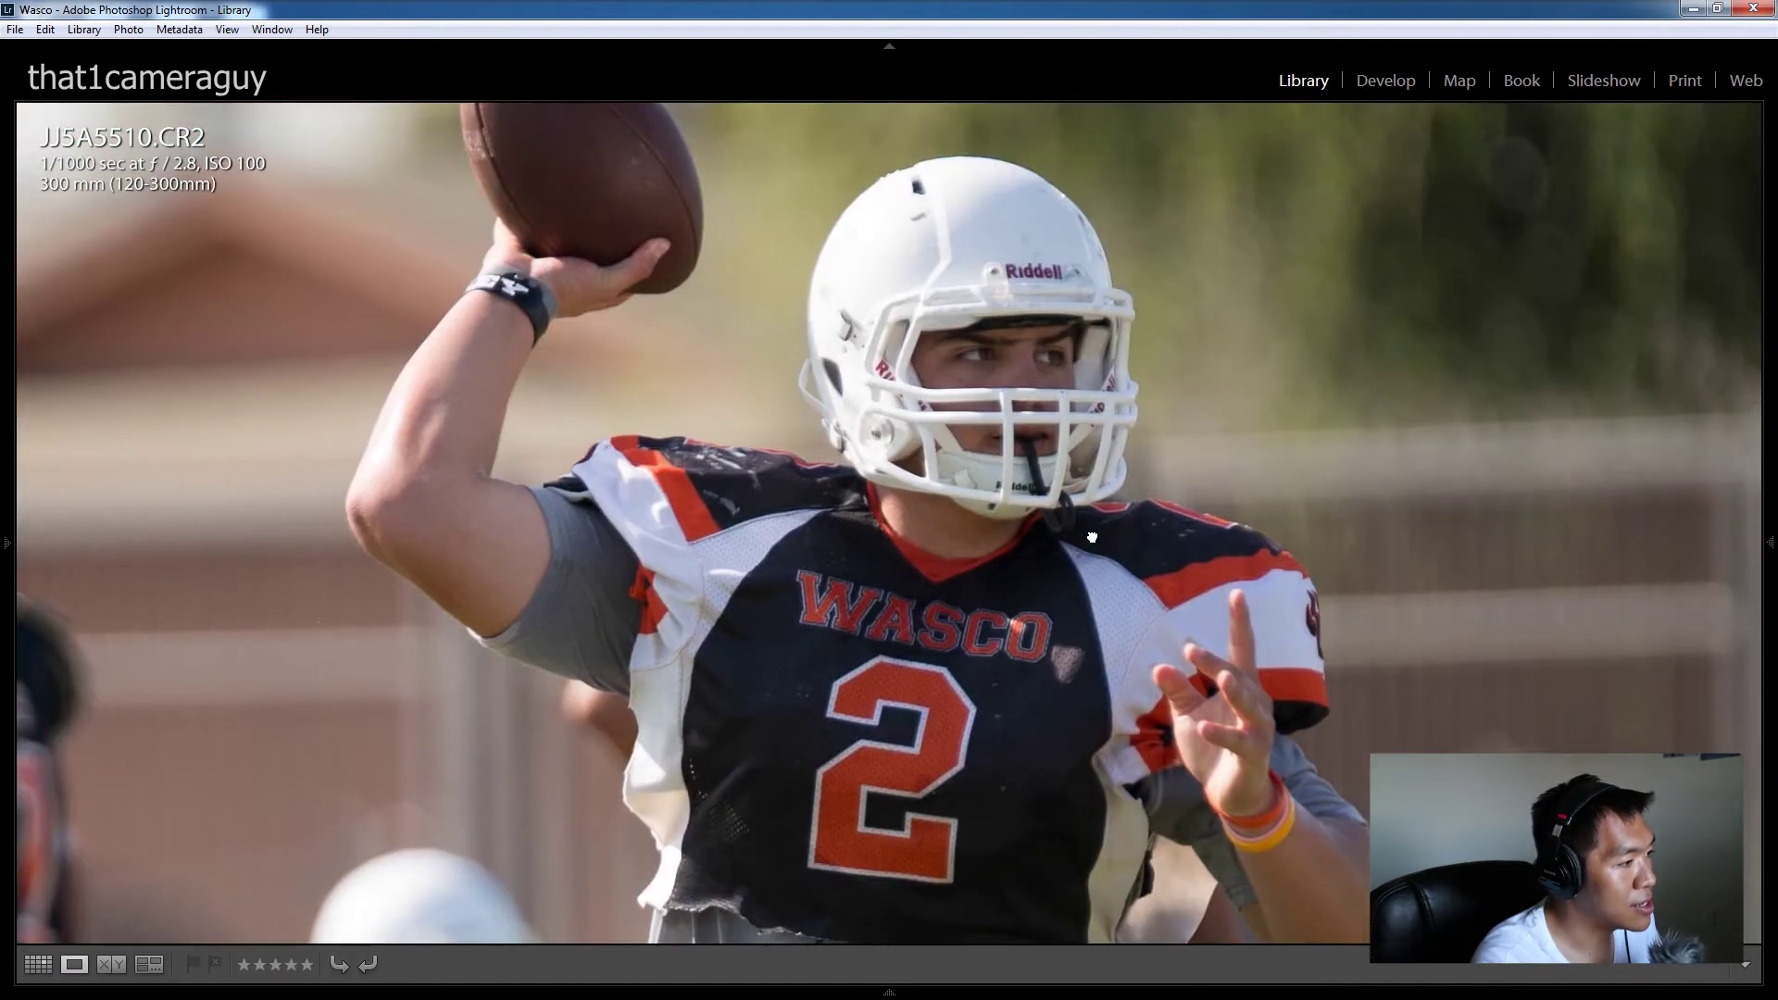
click(949, 660)
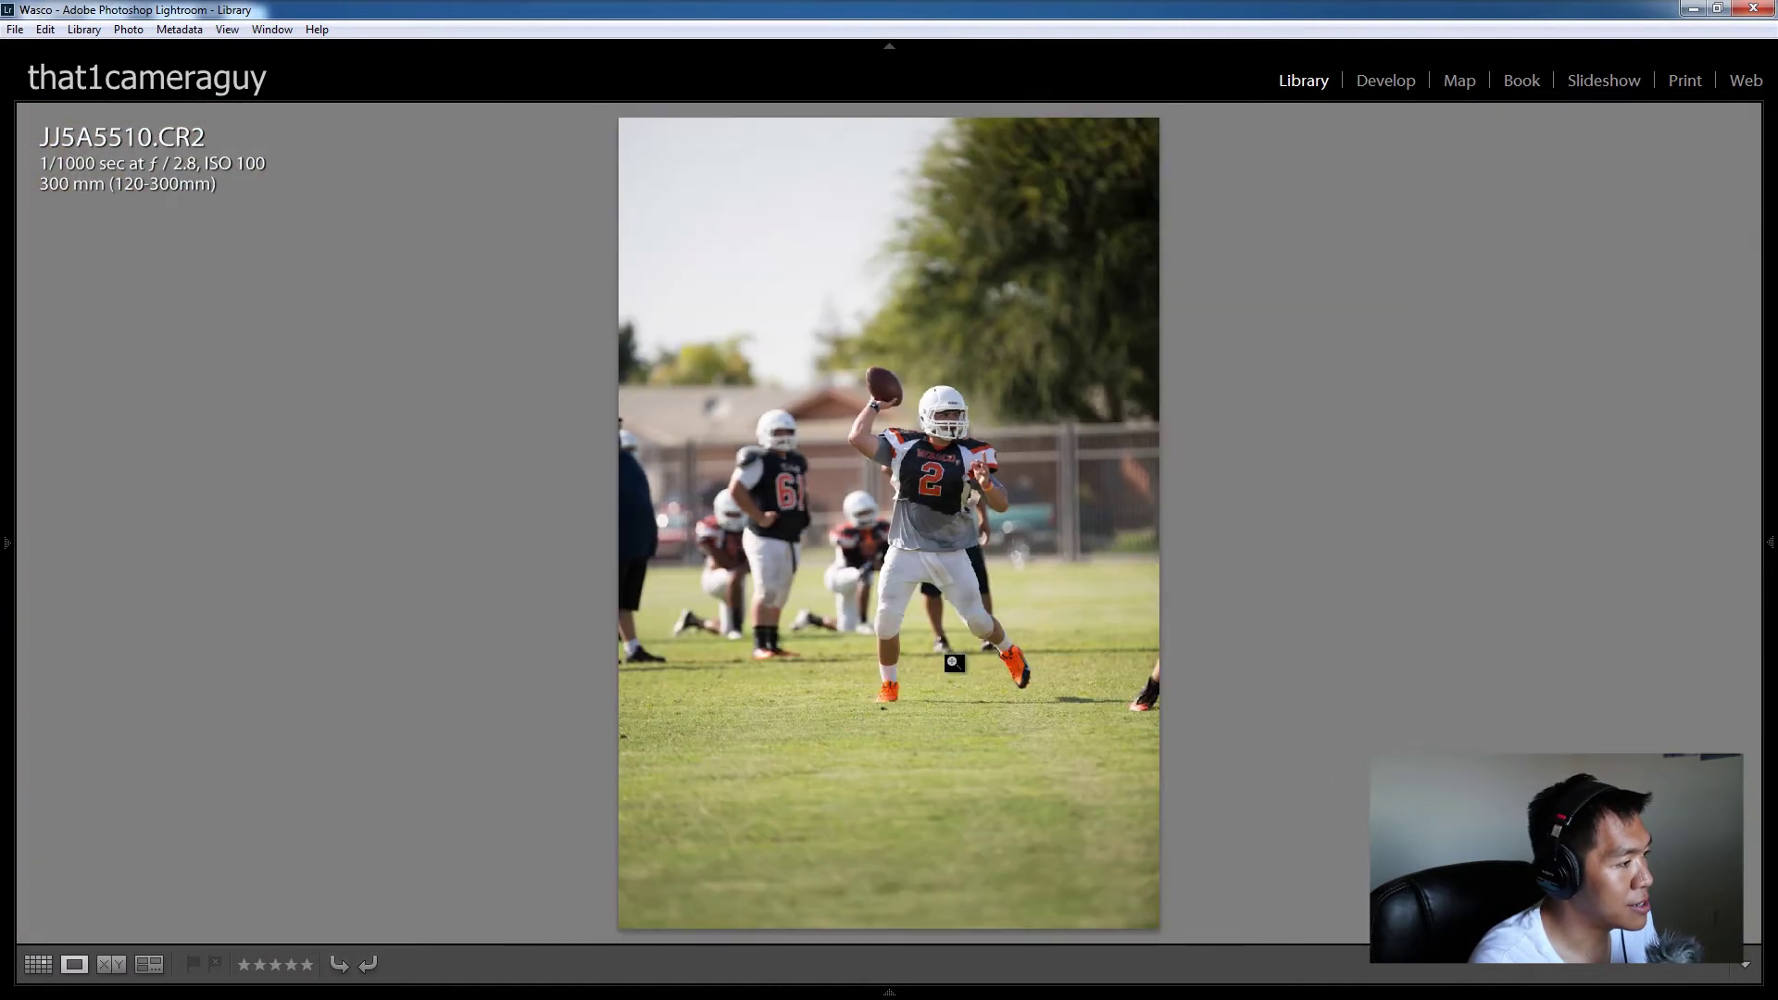
Step: Compare the quarterback's sharpness in JJ5A5509.CR2 and JJ5A5510.CR2 at close zoom, ending on the full view of JJ5A5510.CR2
click(938, 438)
key(Left)
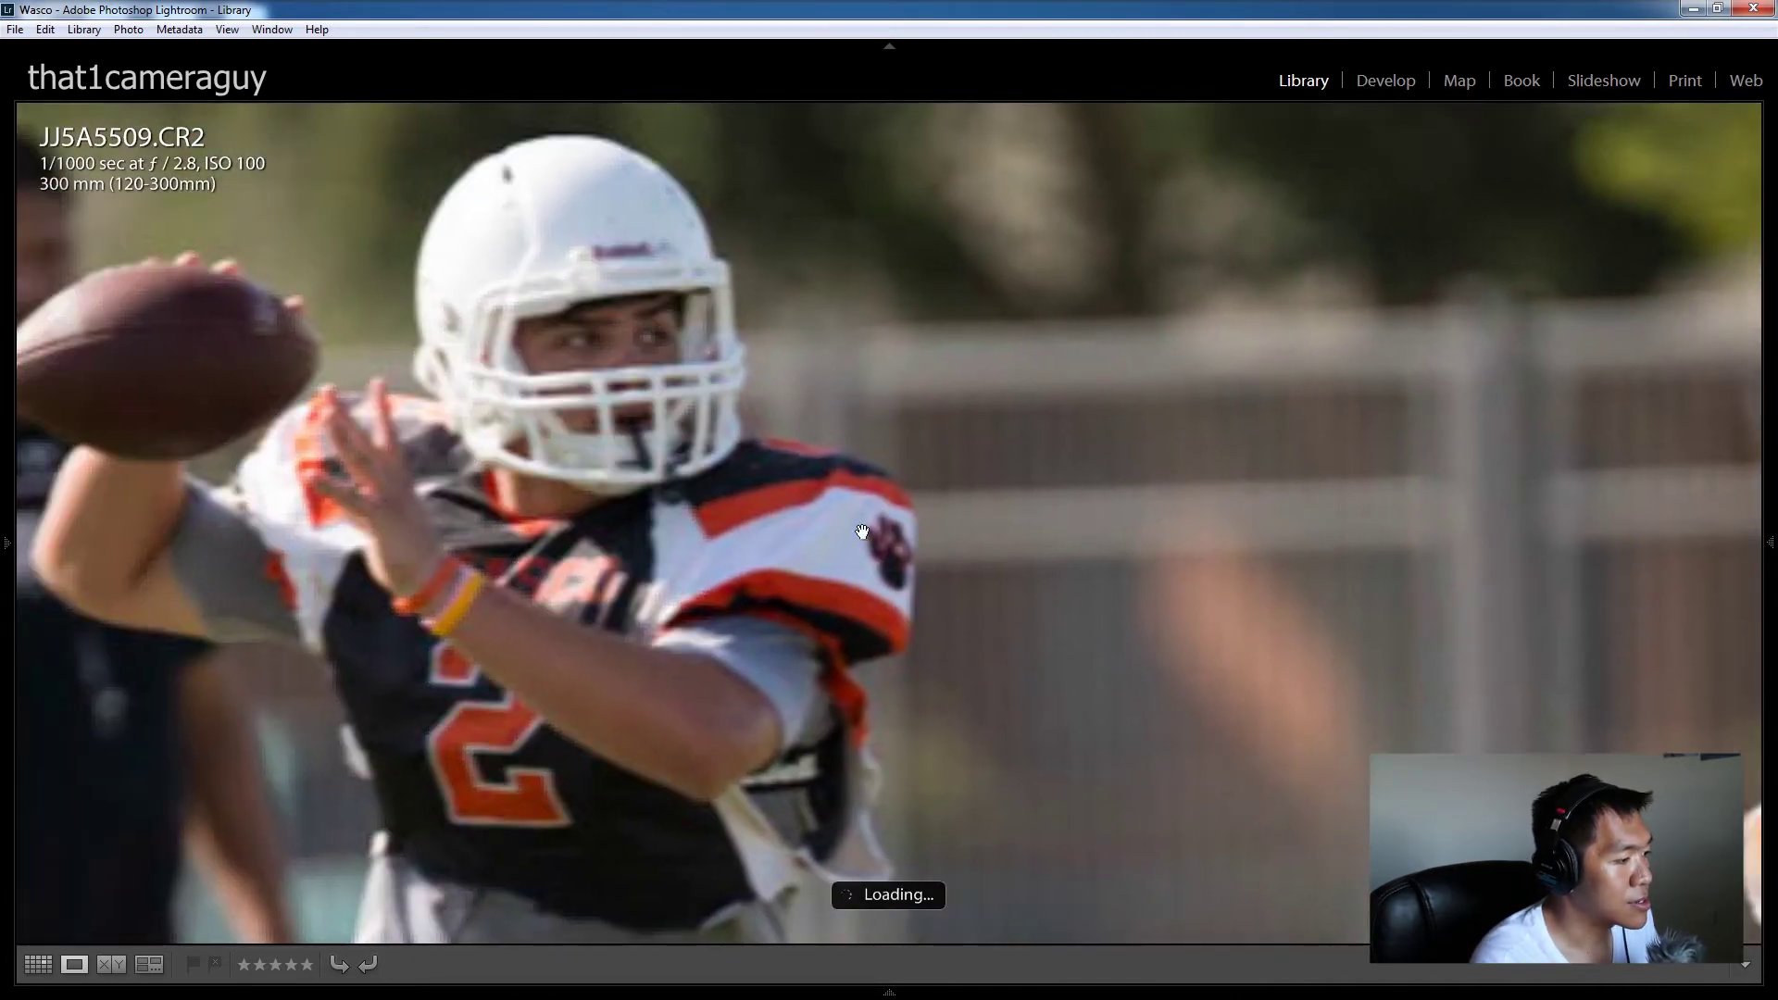
click(950, 547)
key(Right)
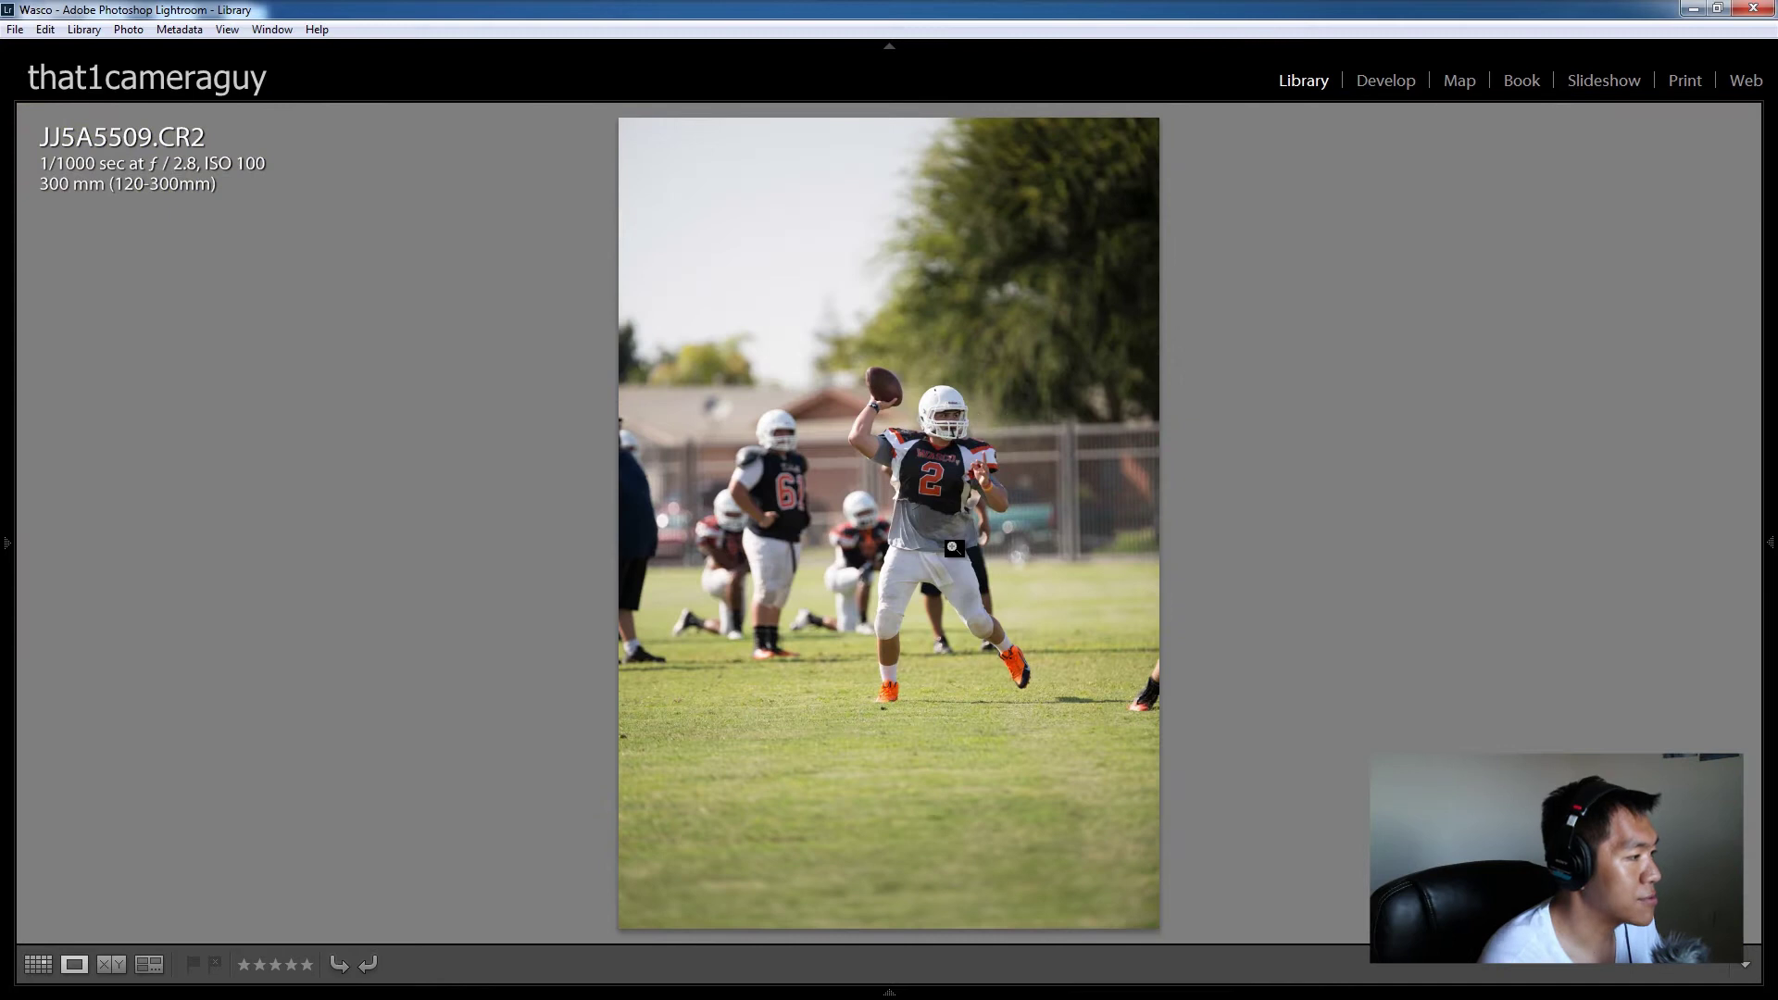
click(938, 474)
drag(1030, 387, 1005, 642)
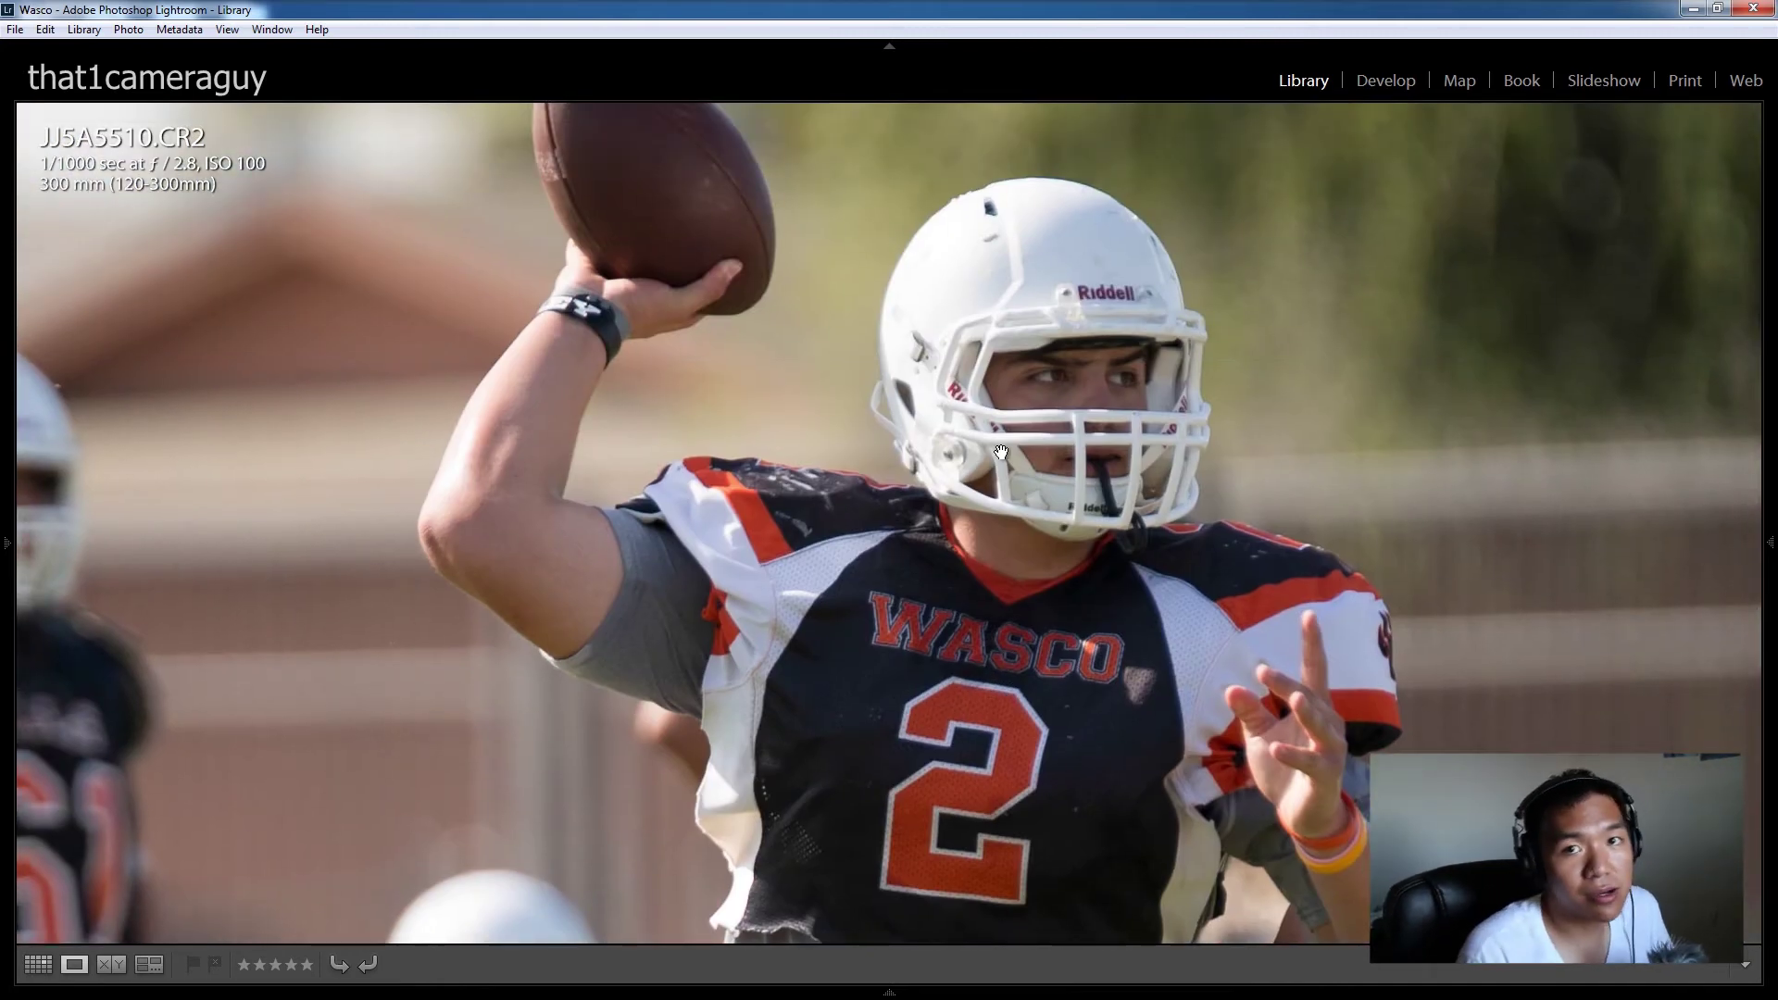
click(995, 494)
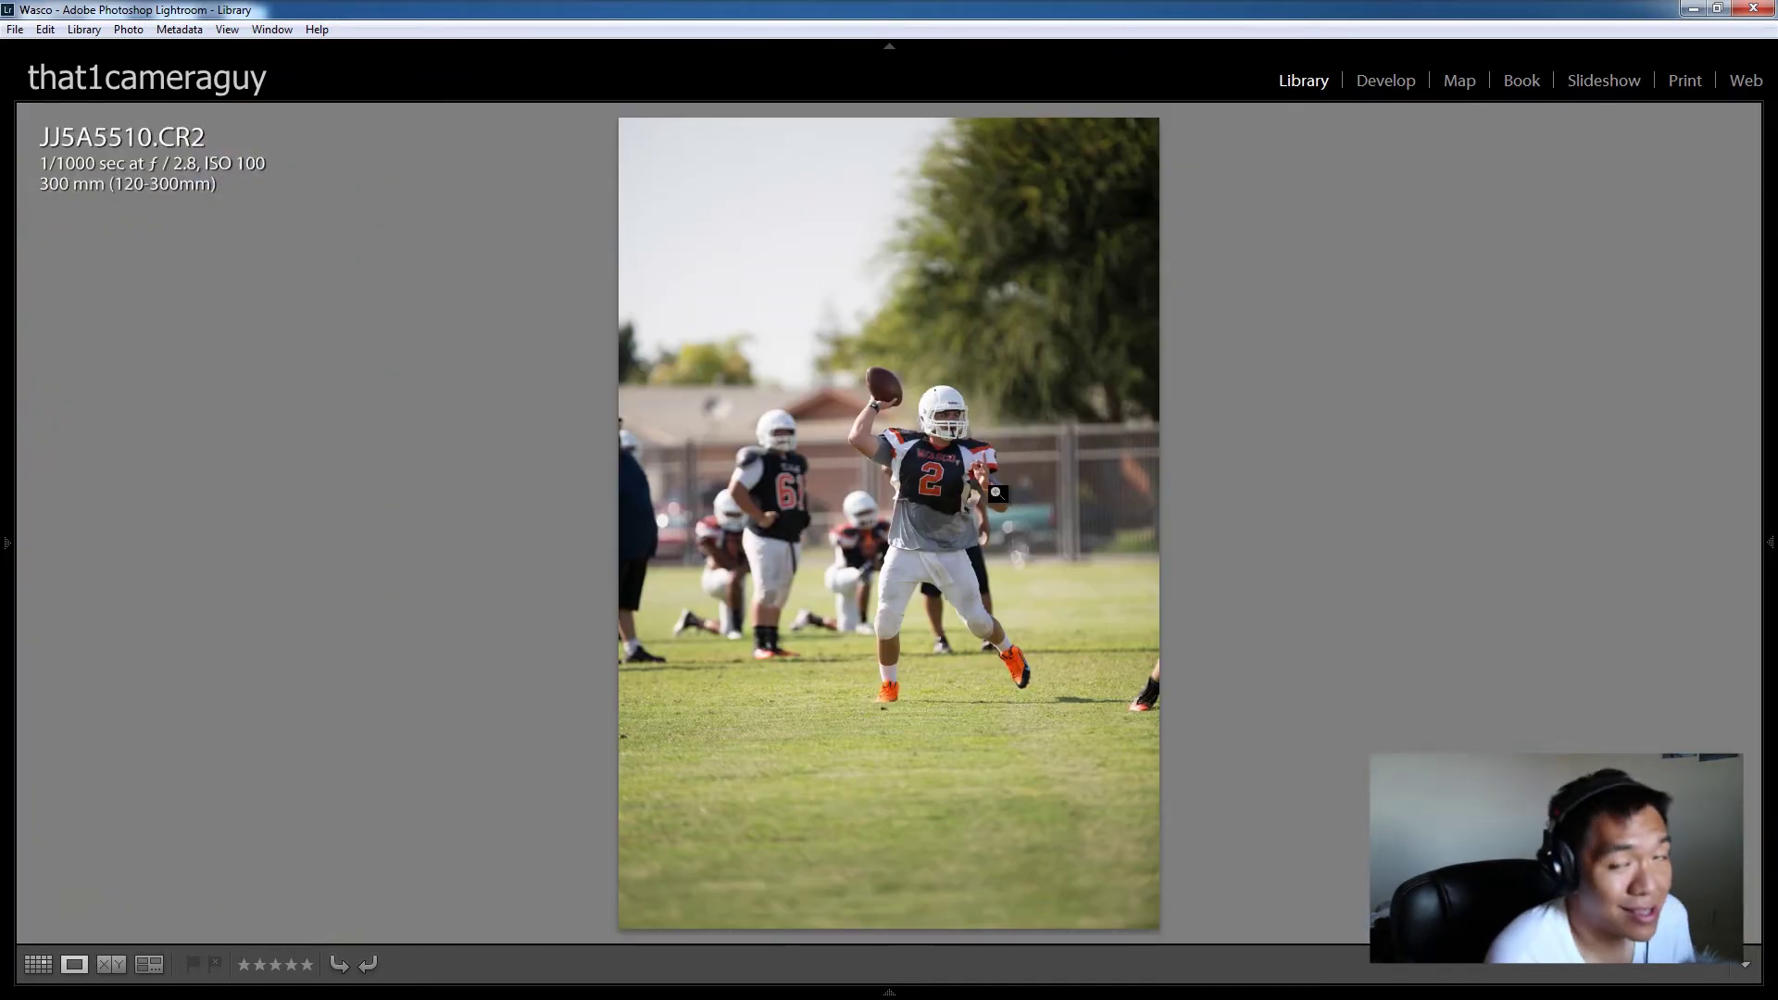
Step: Move on to JJ5A5511.CR2 and examine the quarterback's follow-through at close zoom, returning to the full view
key(Right)
key(Right)
key(Left)
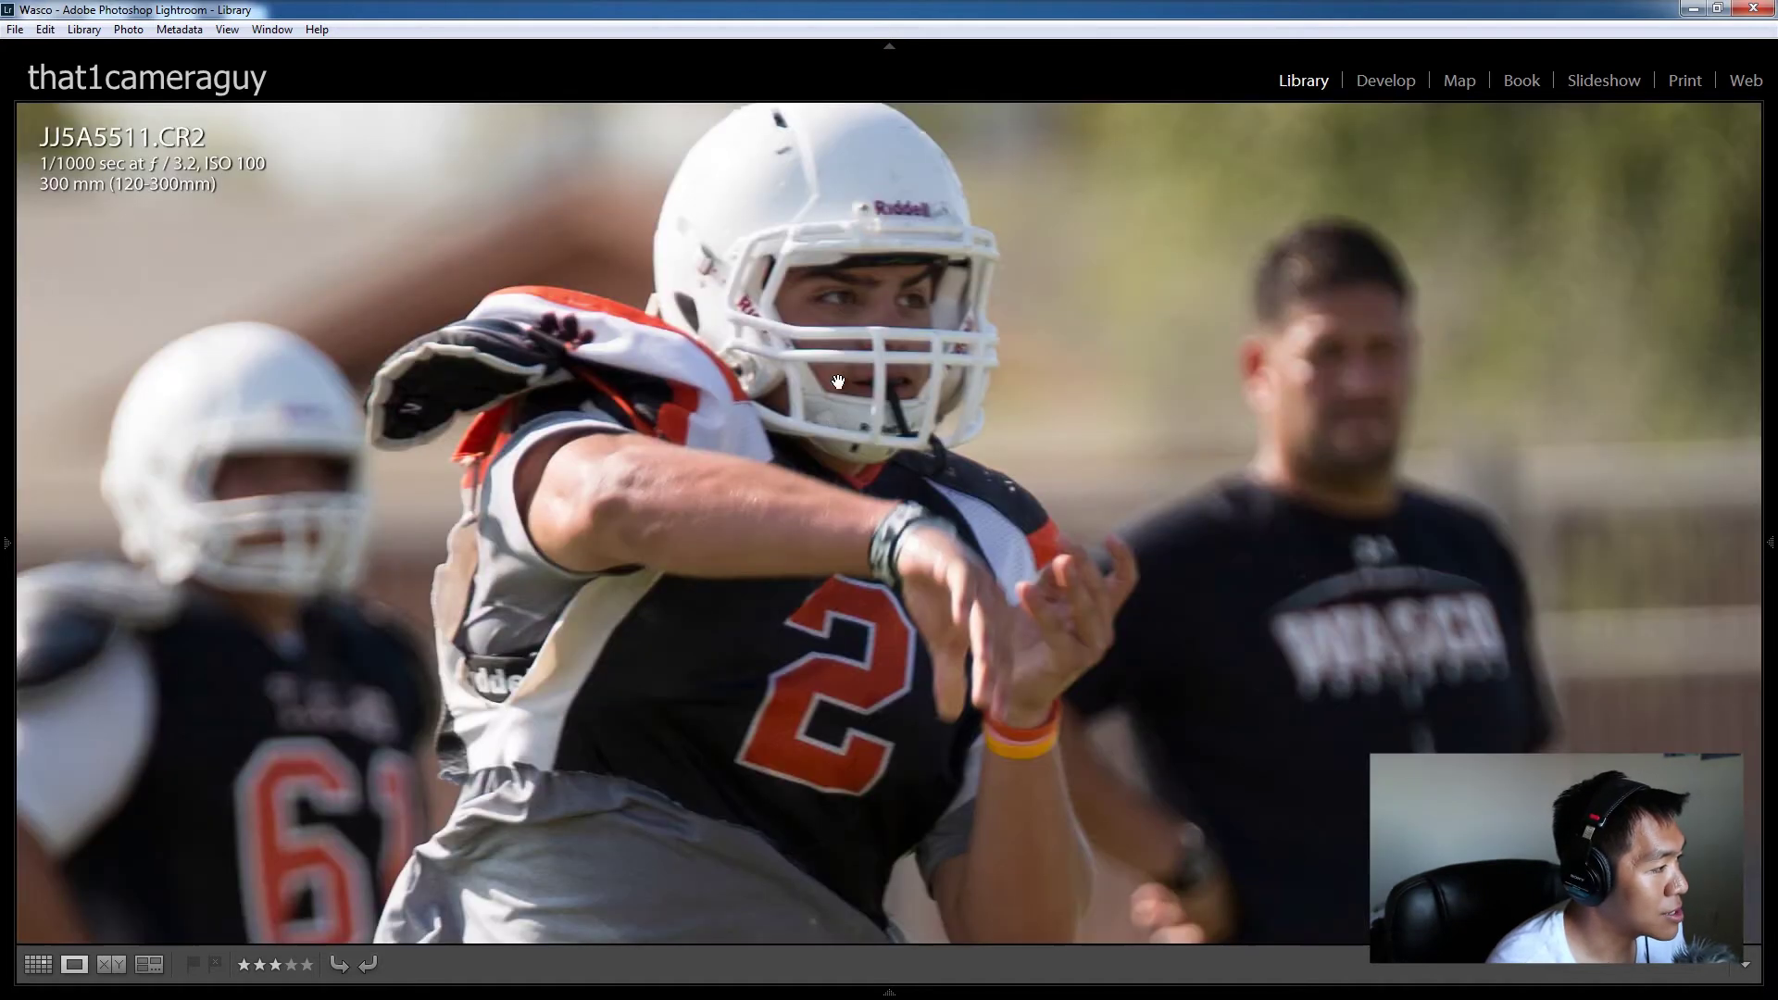
click(857, 434)
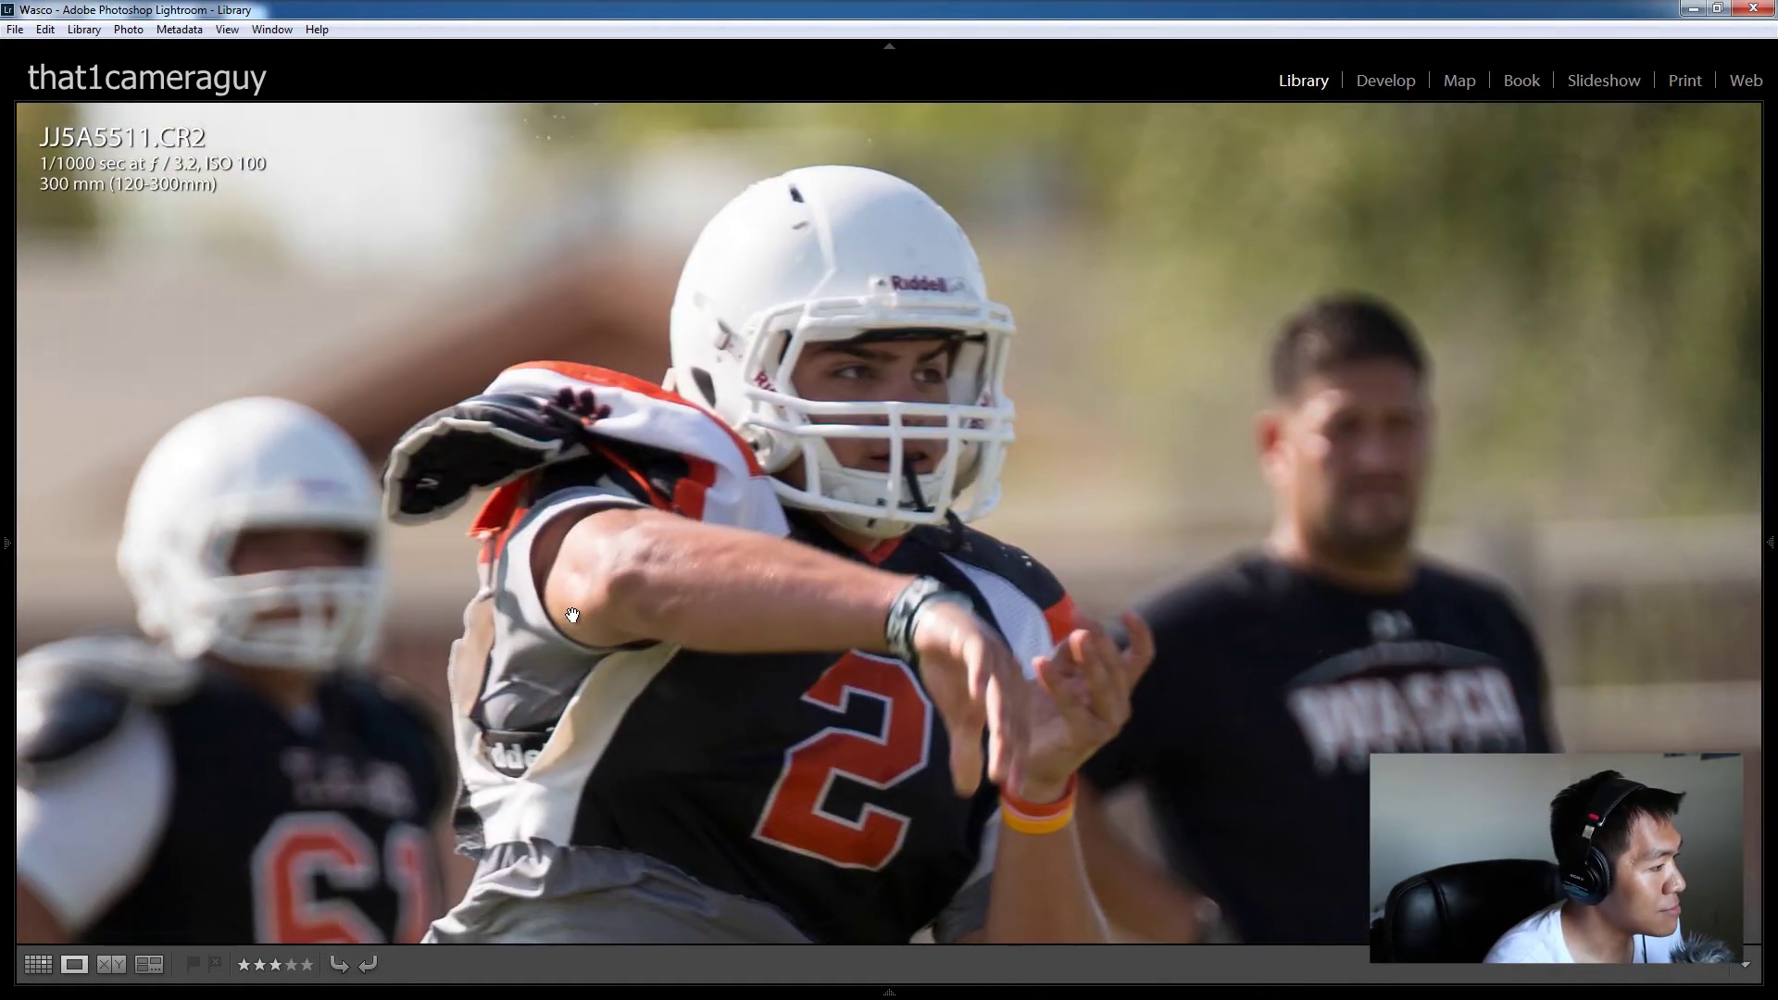
mouse_move(2, 541)
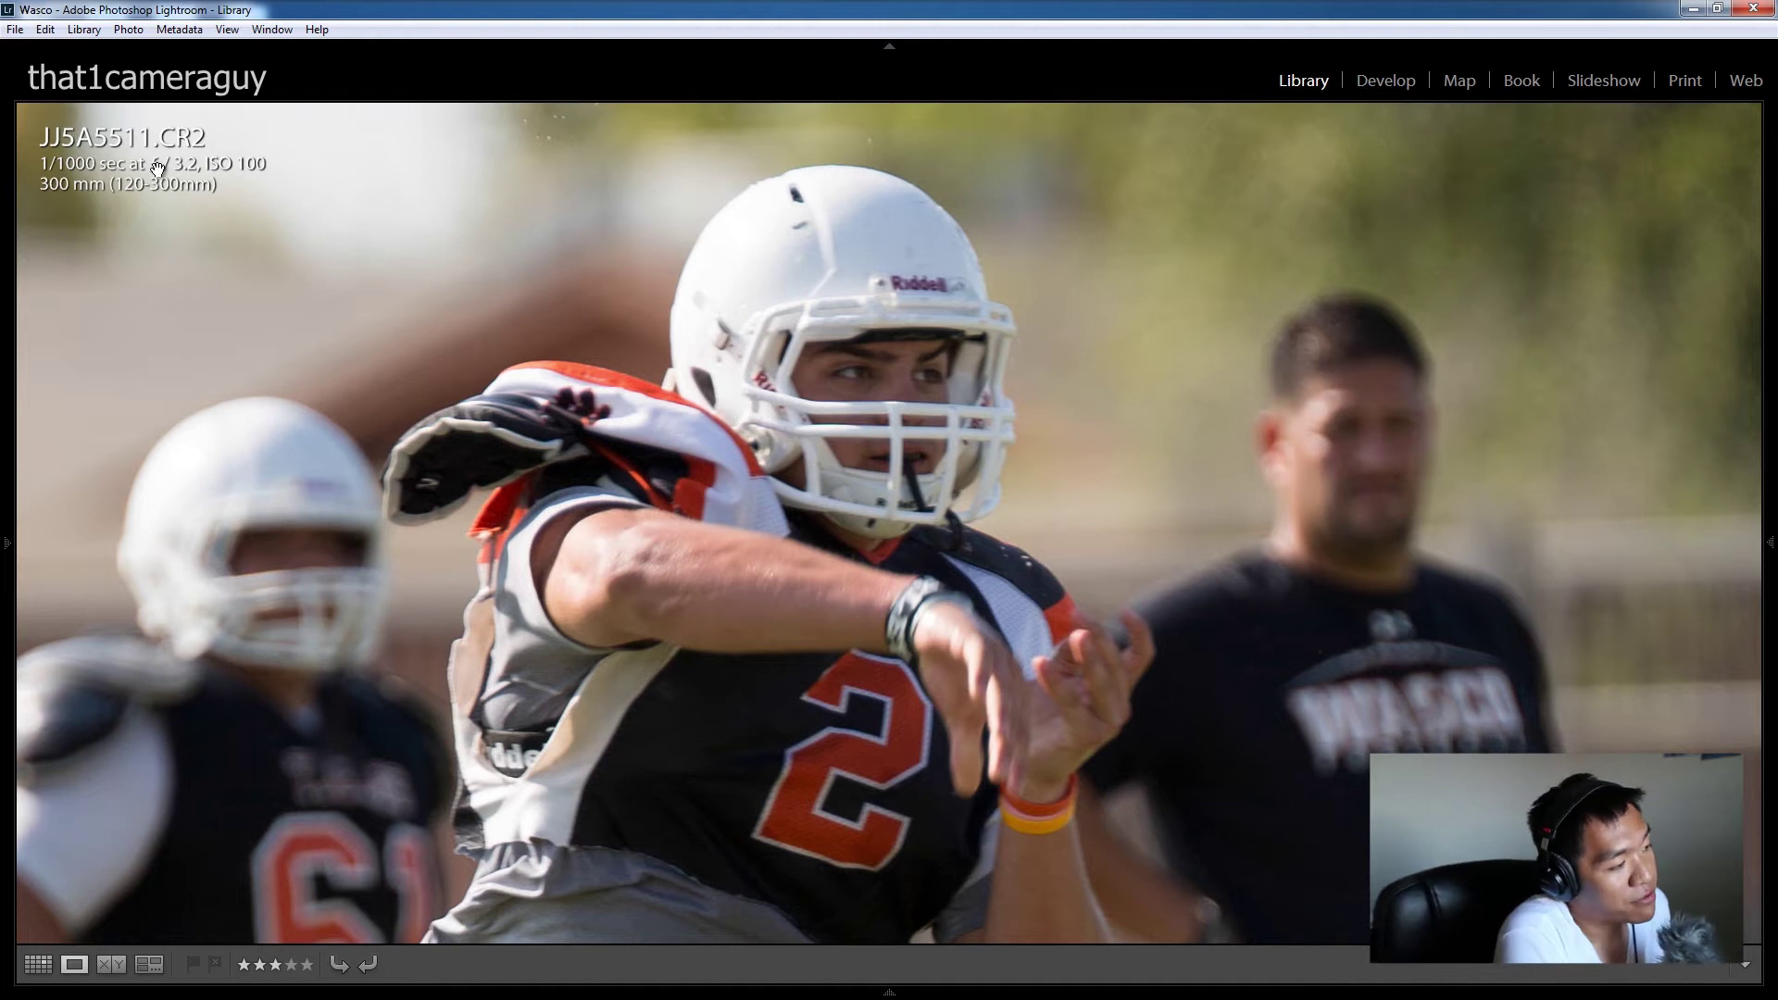
click(912, 651)
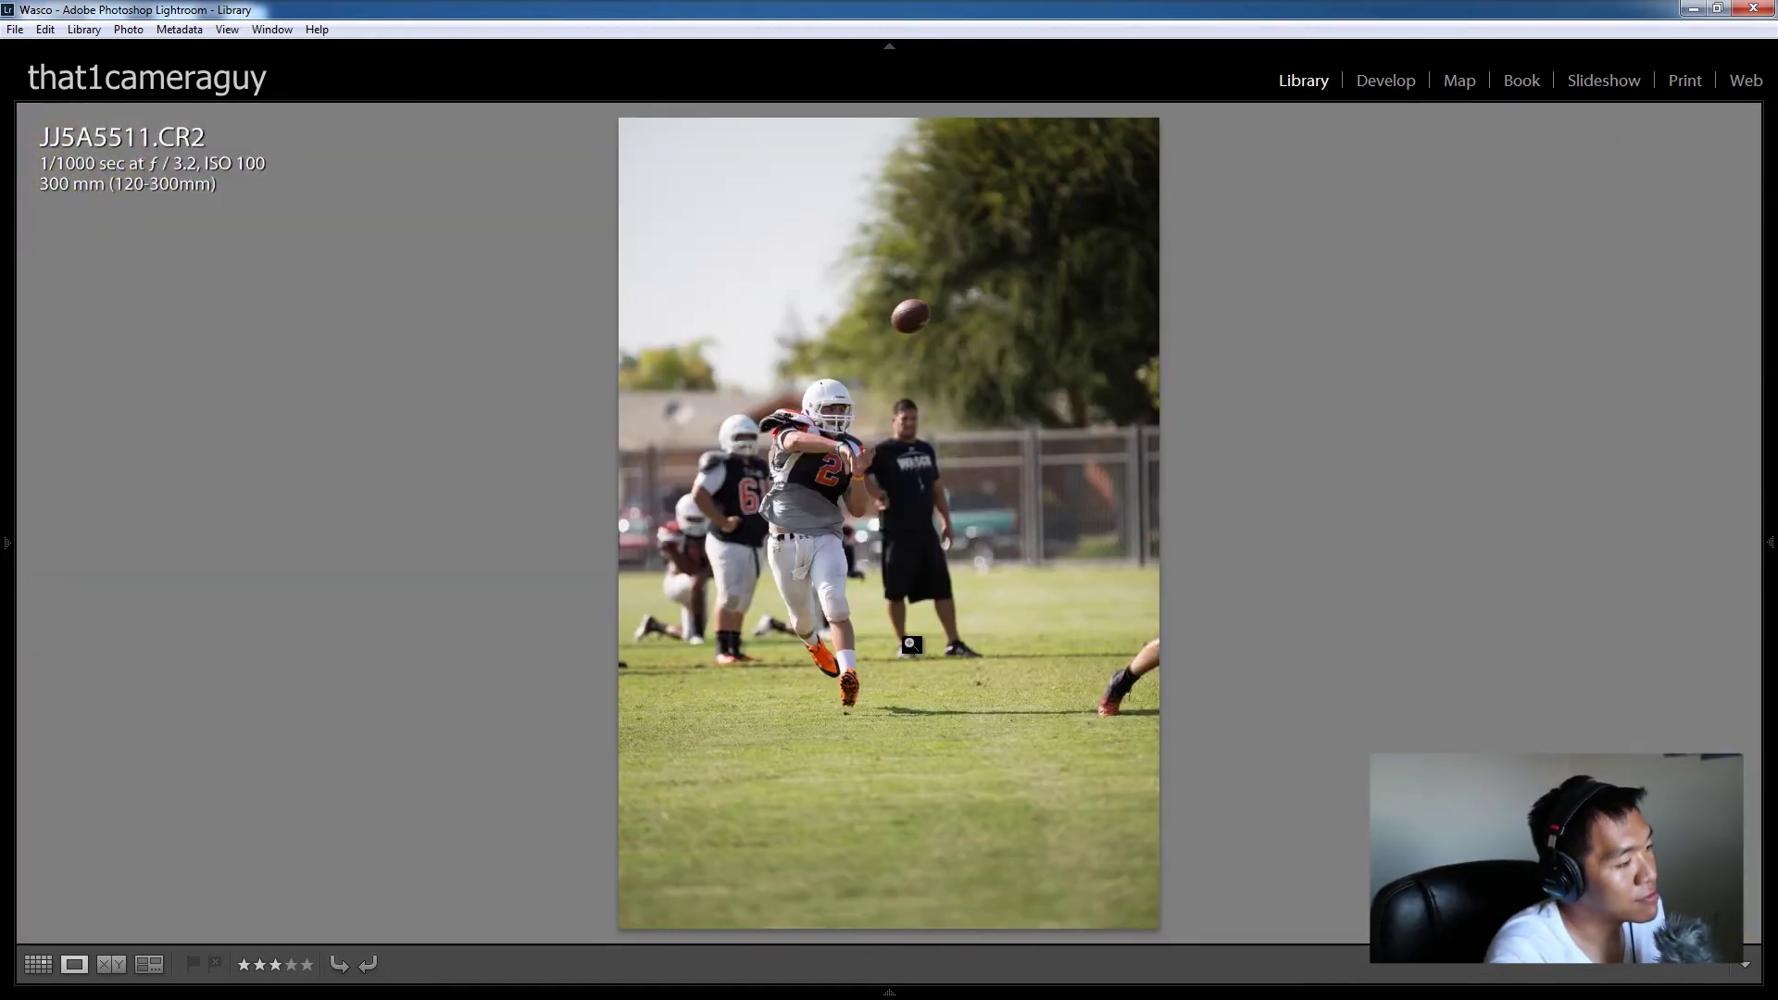
Step: Examine the football in mid-air and the blurred background in JJ5A5511.CR2 at close zoom, and return to the full view
click(913, 313)
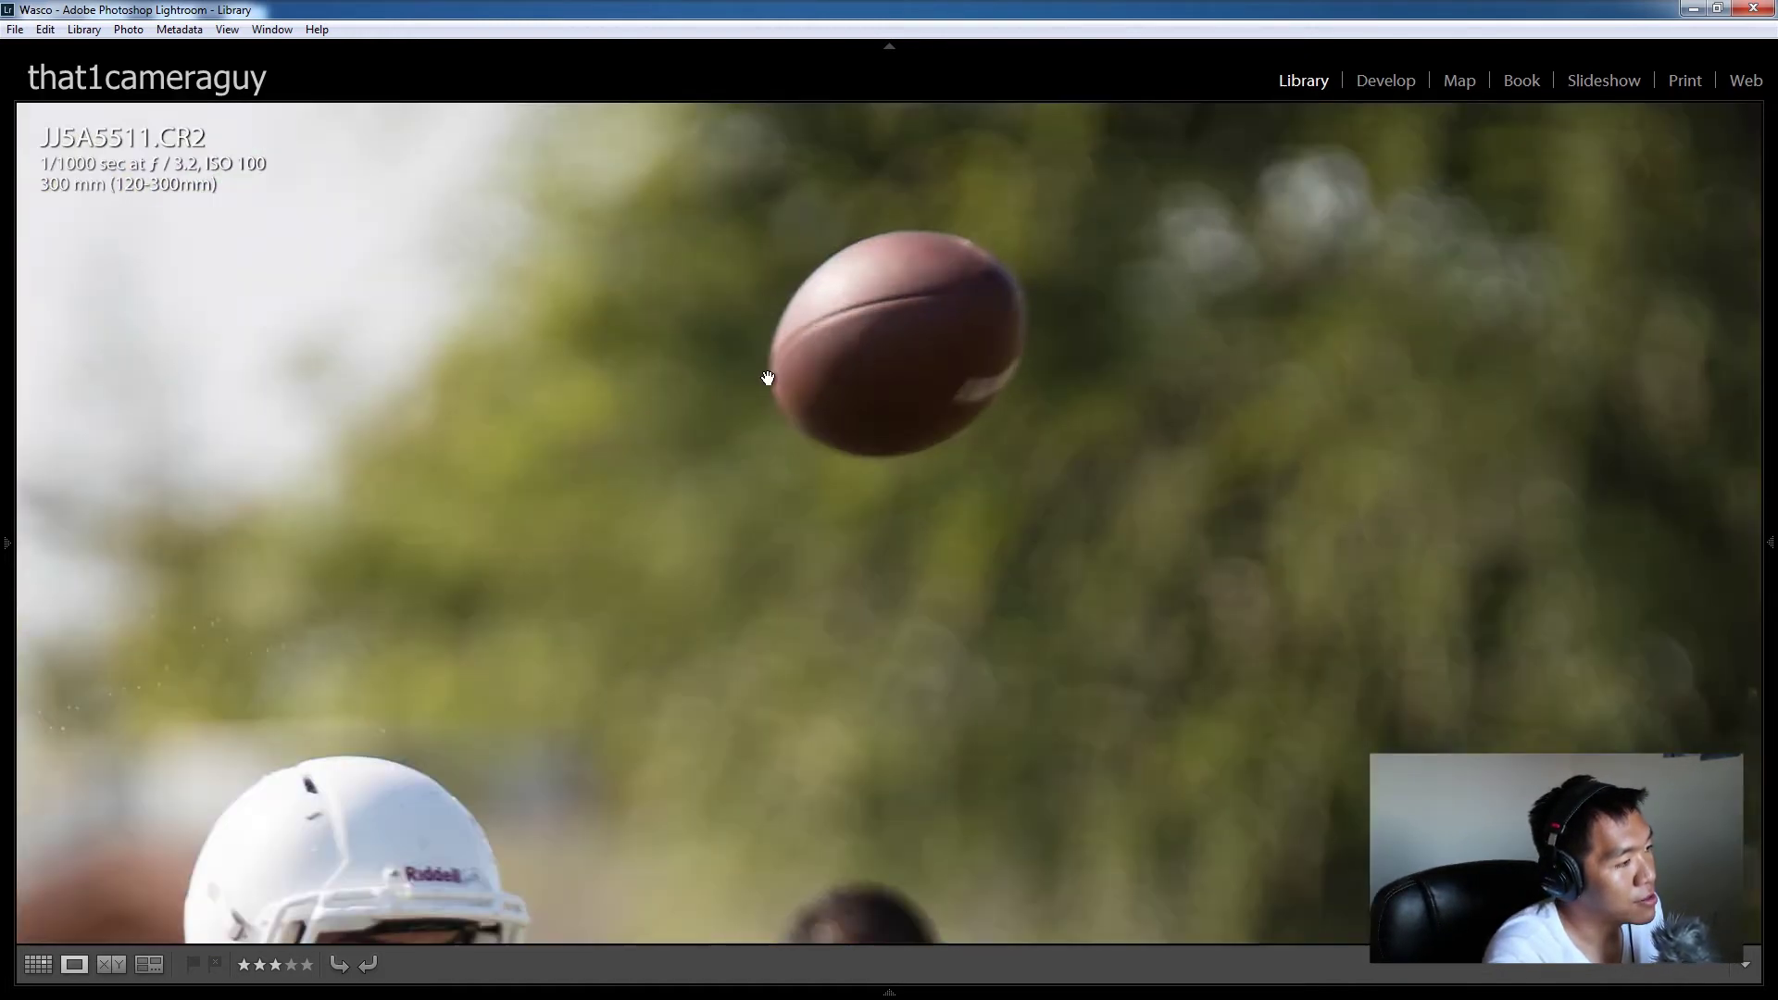
click(634, 561)
click(1034, 300)
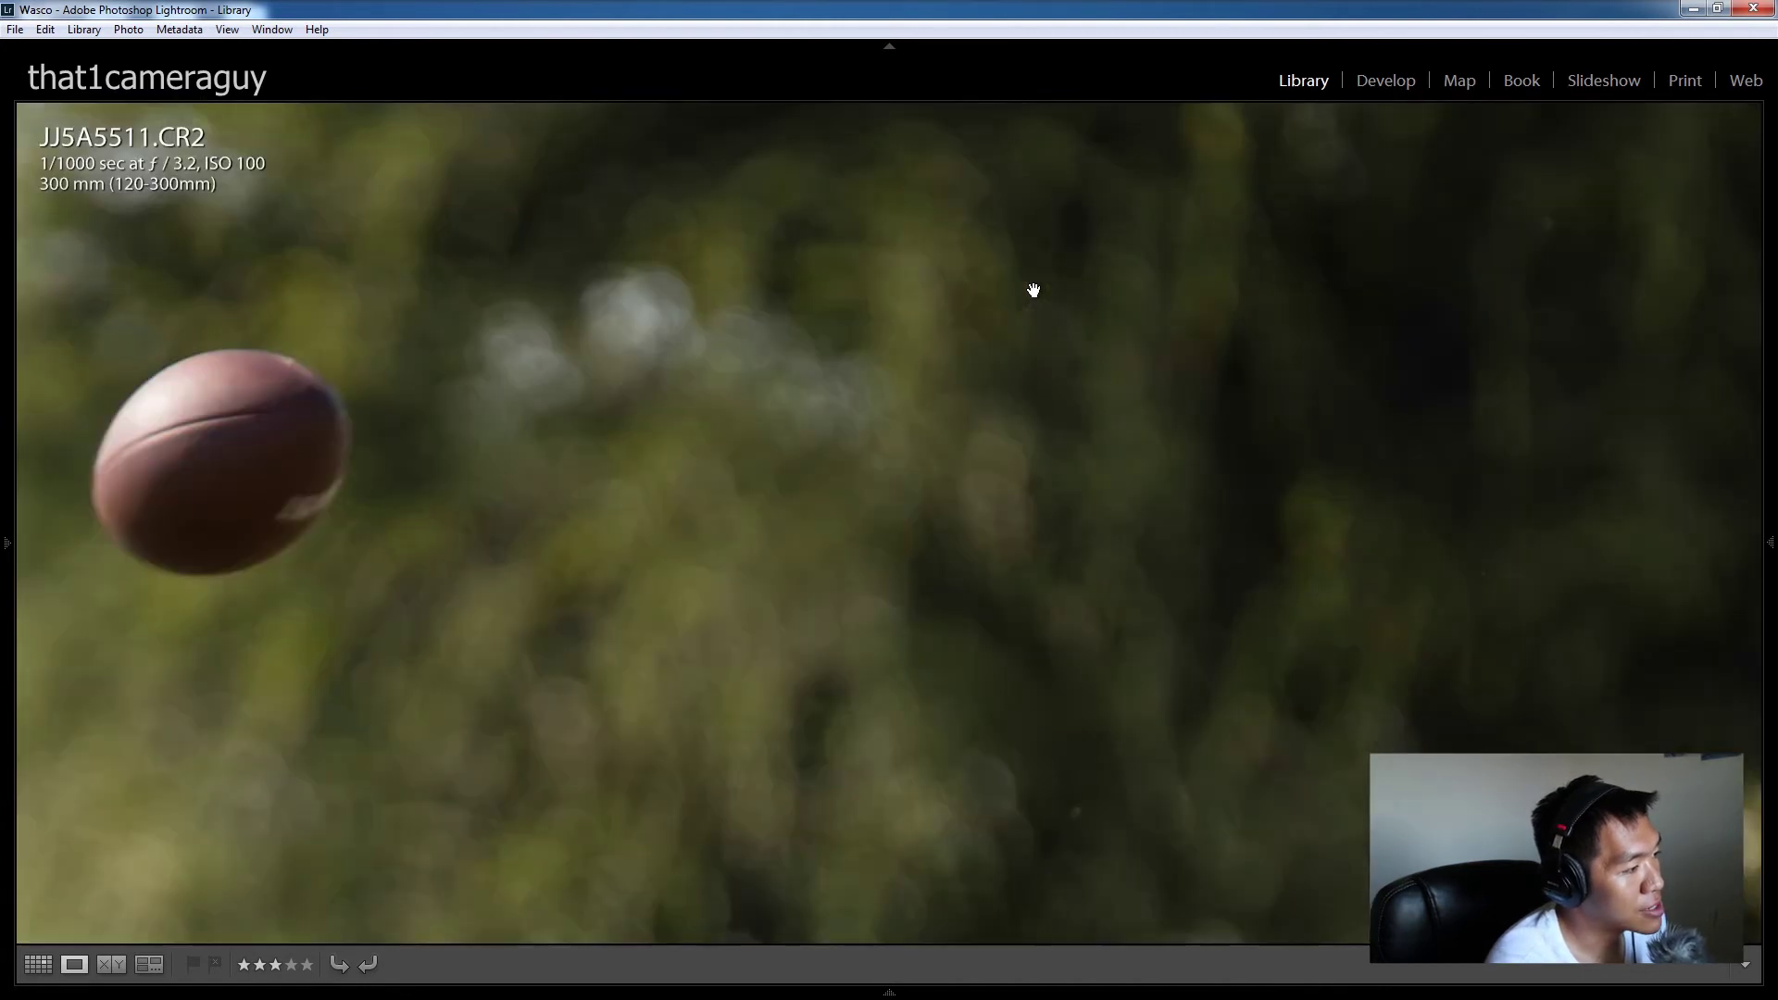
drag(794, 607, 1108, 410)
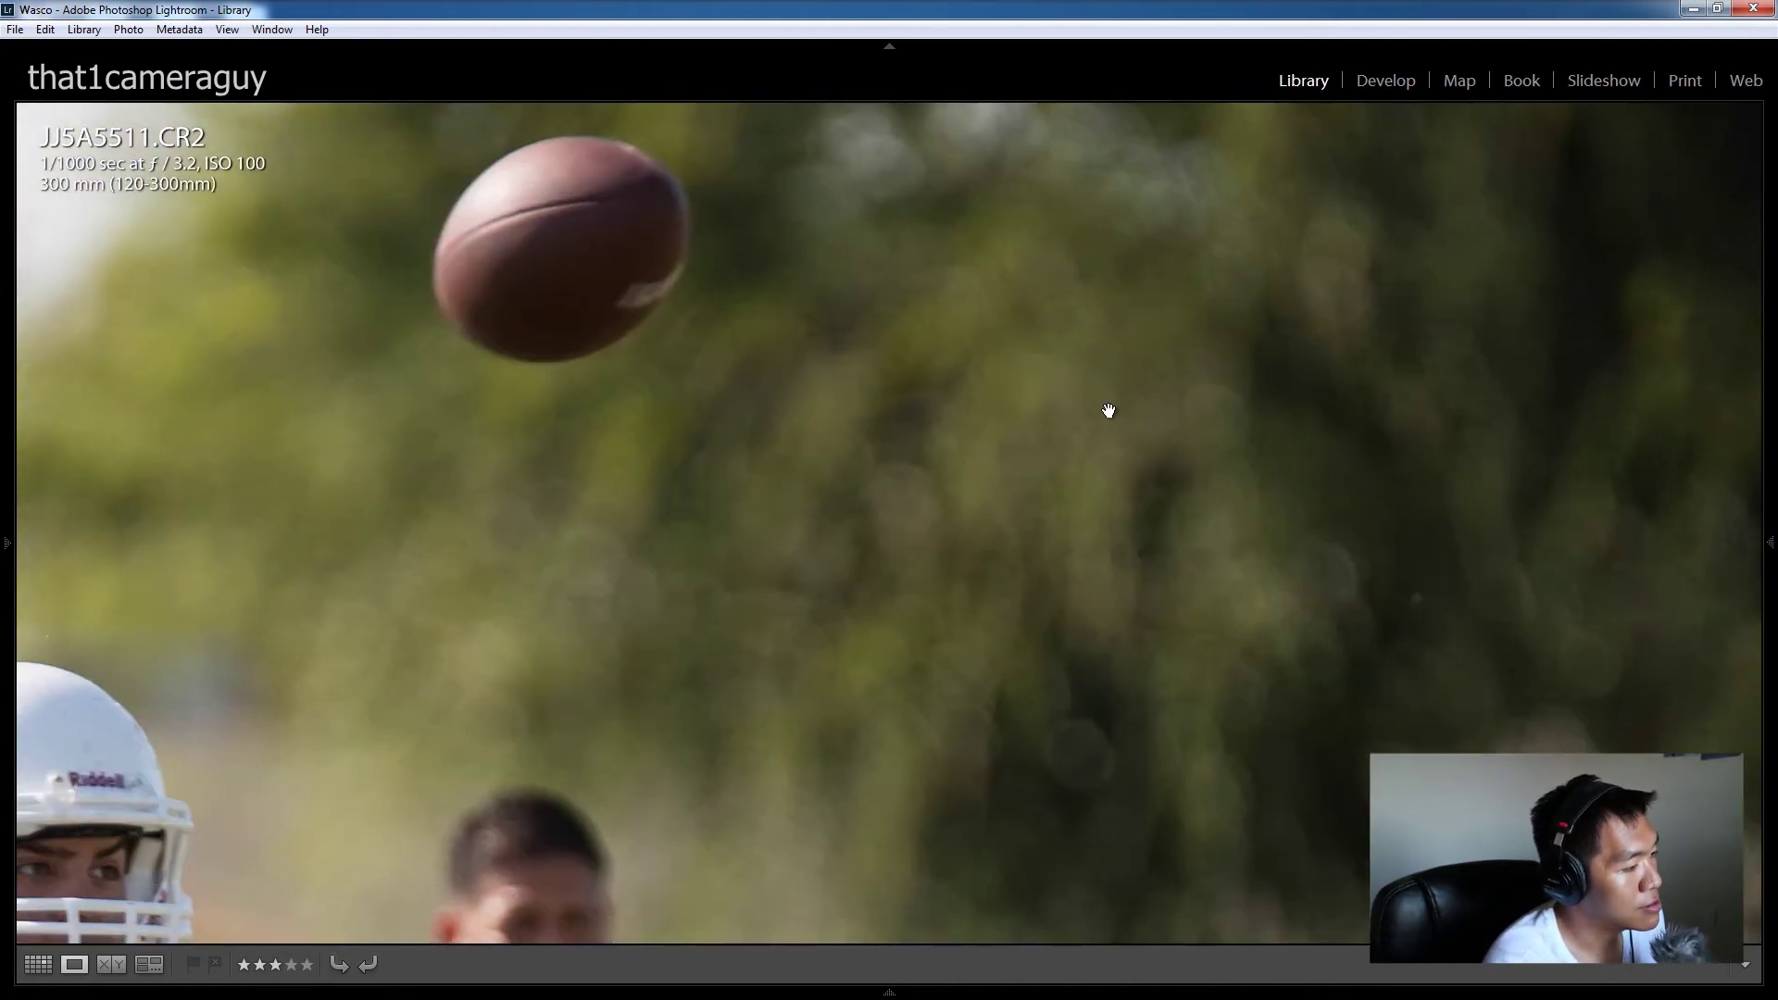
drag(870, 749, 880, 485)
click(882, 486)
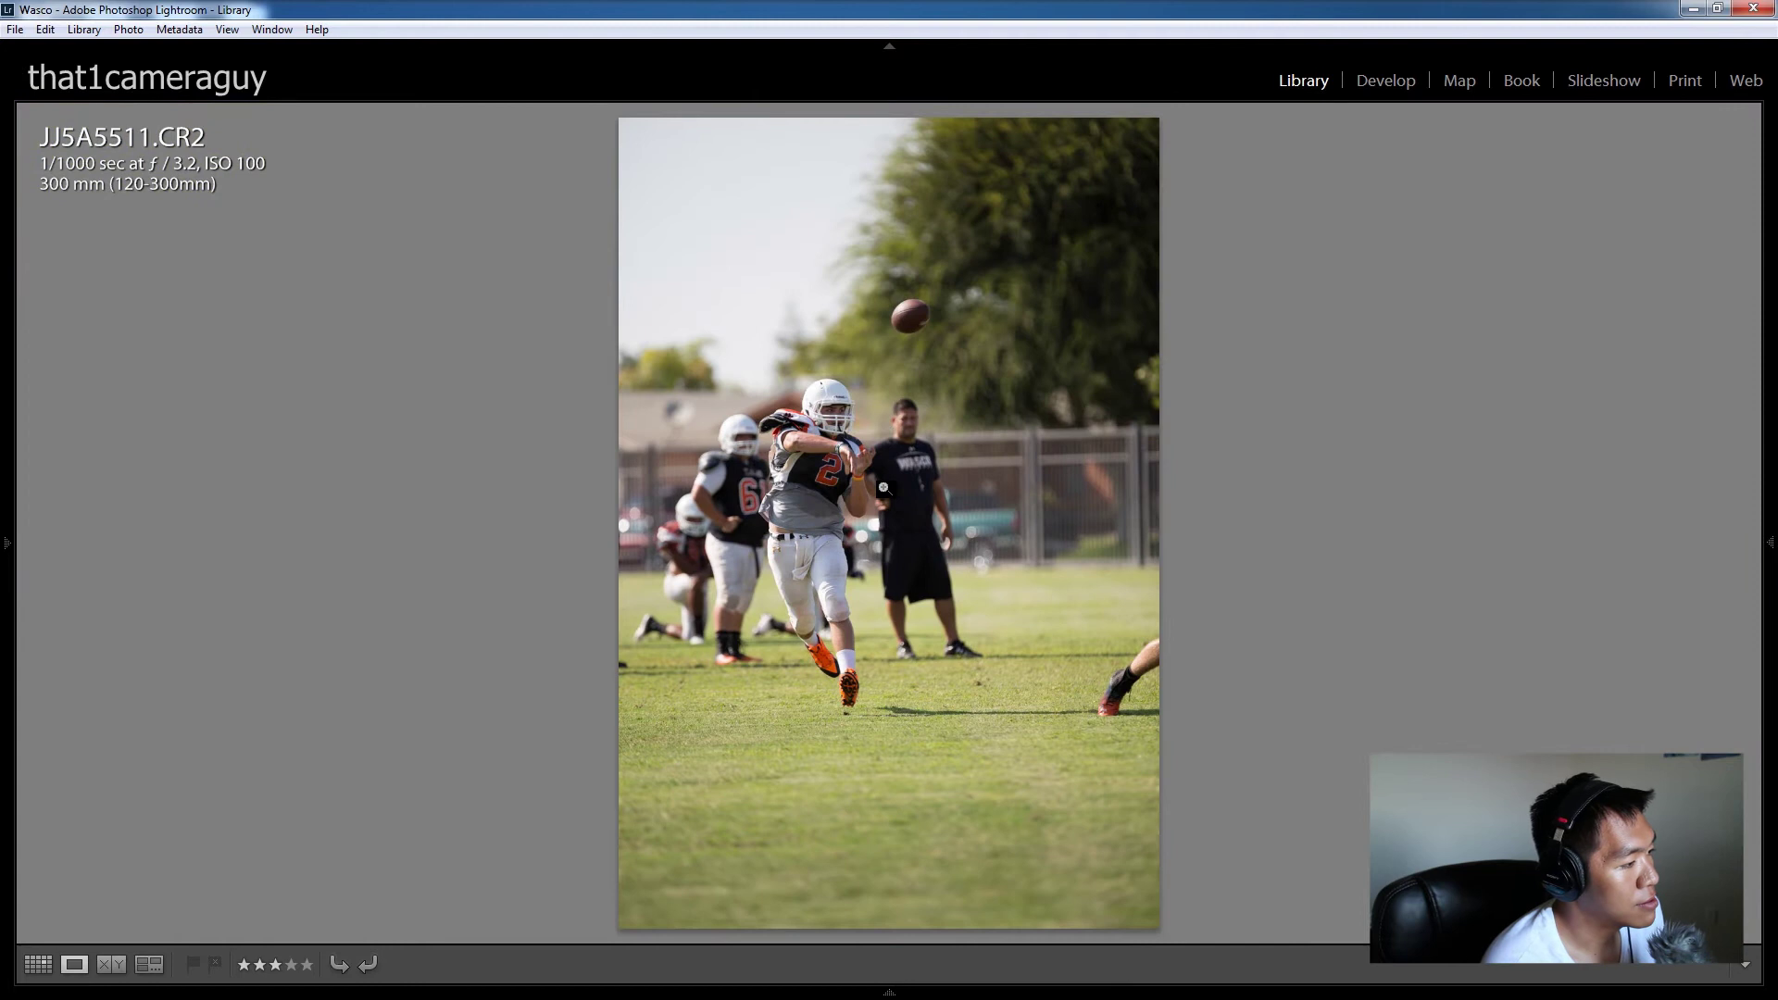
Step: Review the following photos in full view up to JJ5A5529.CR2, the linemen blocking at the line of scrimmage
key(Right)
key(Right)
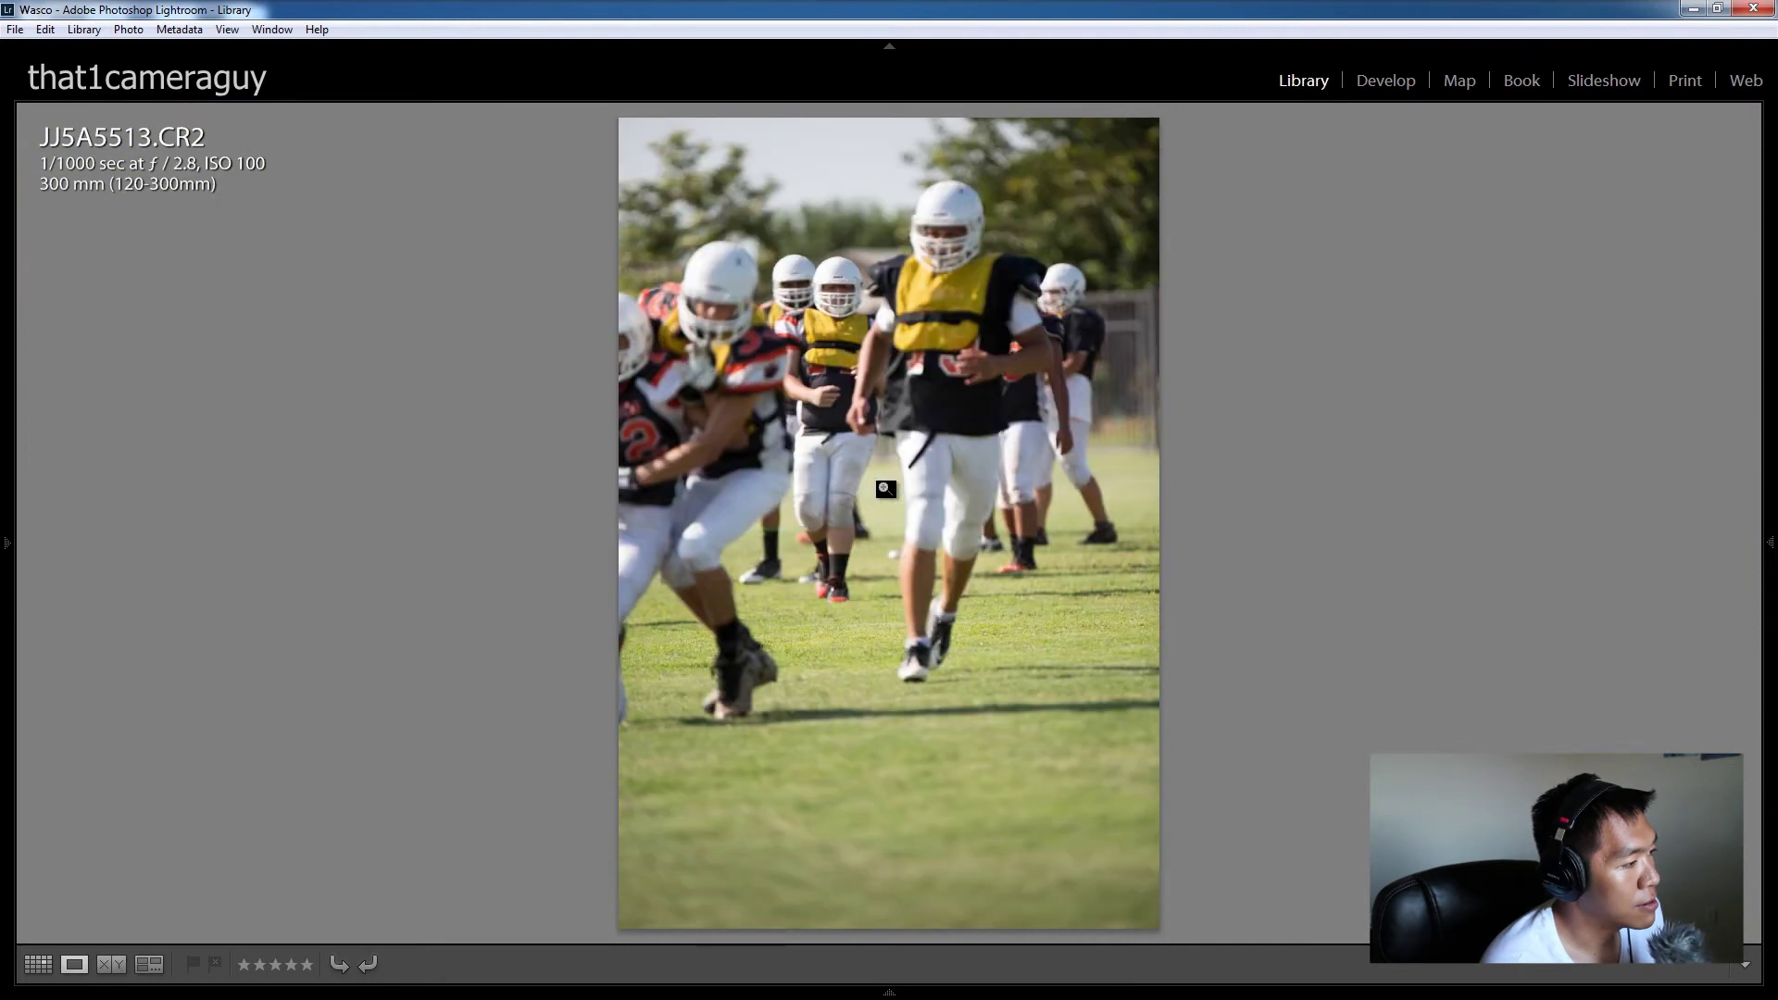
key(Right)
key(Right)
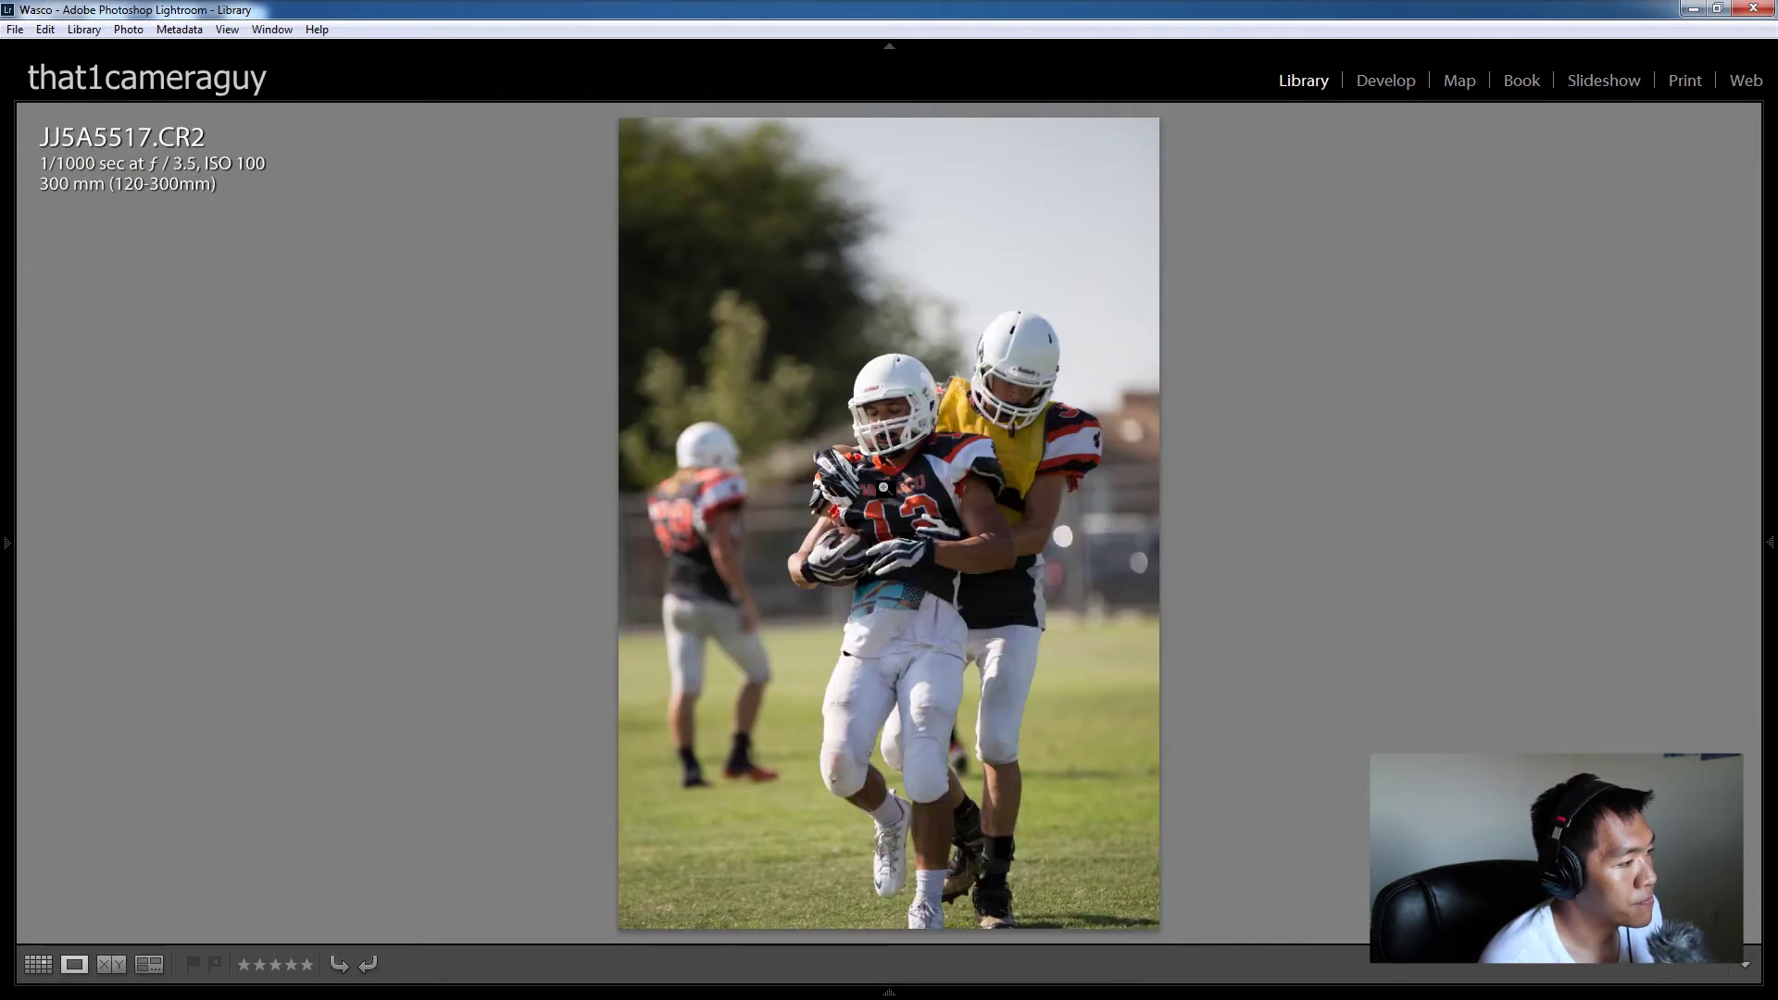
key(Right)
key(Right)
key(Right)
key(Right)
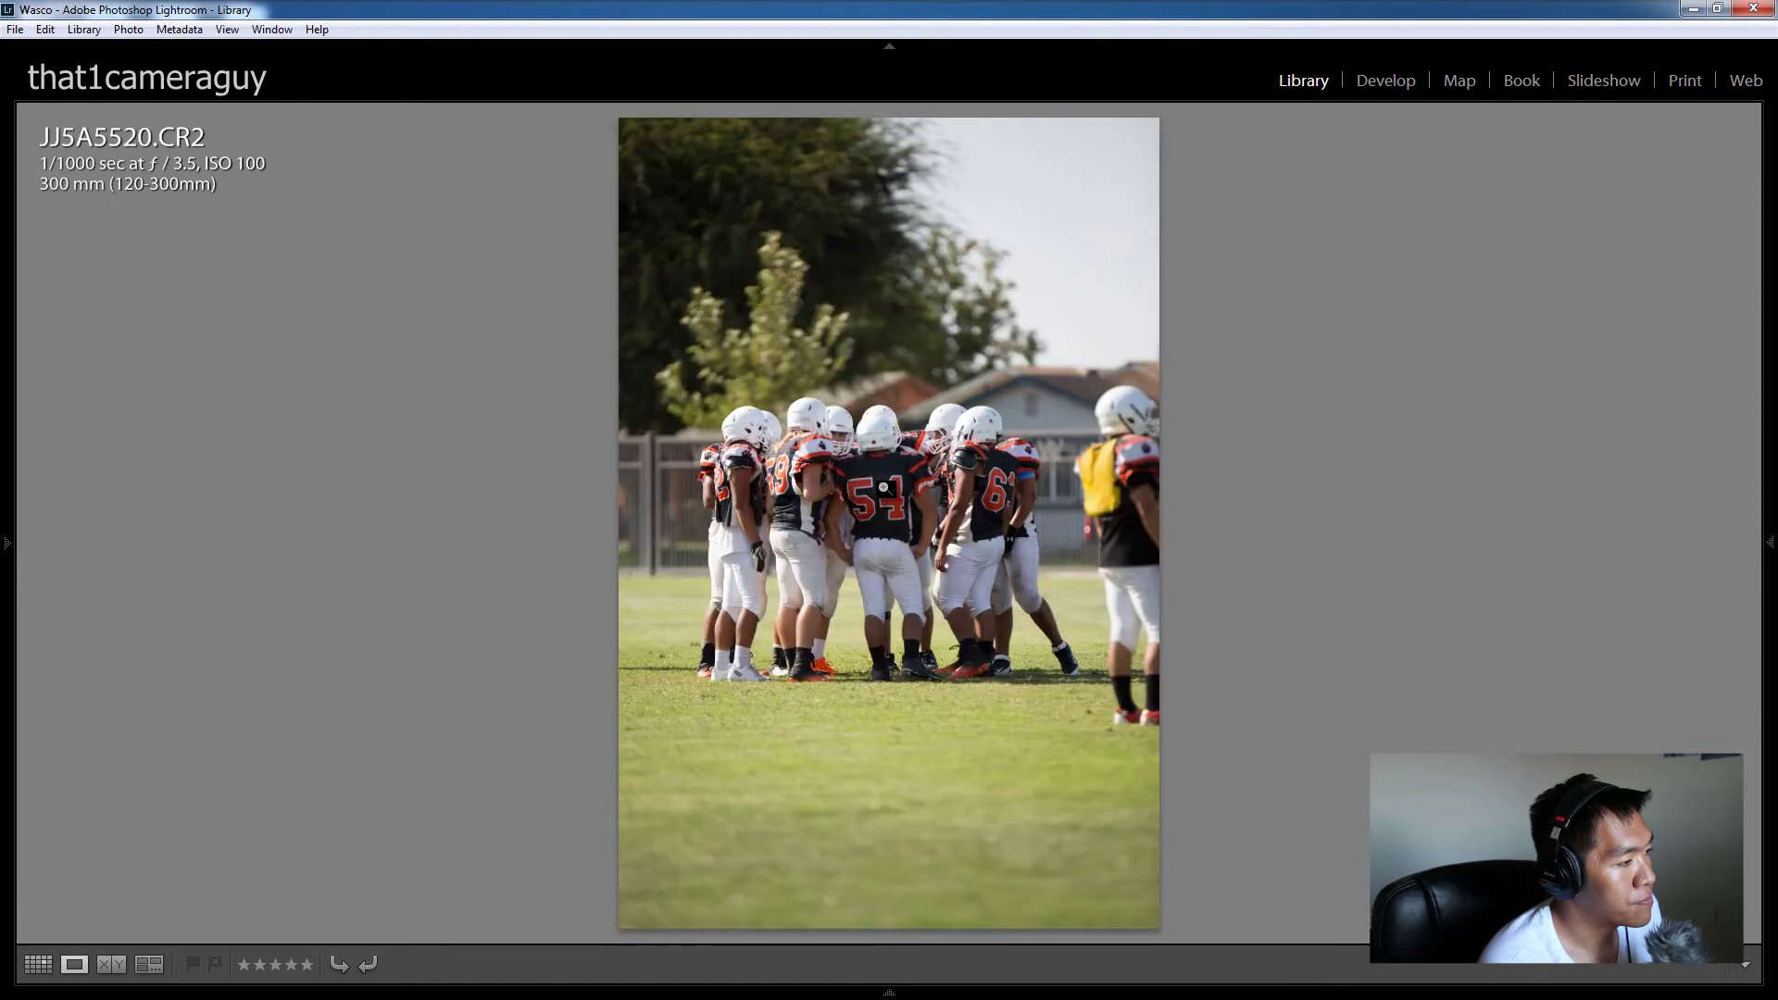
key(Right)
key(Right)
key(Right)
key(Right)
key(Right)
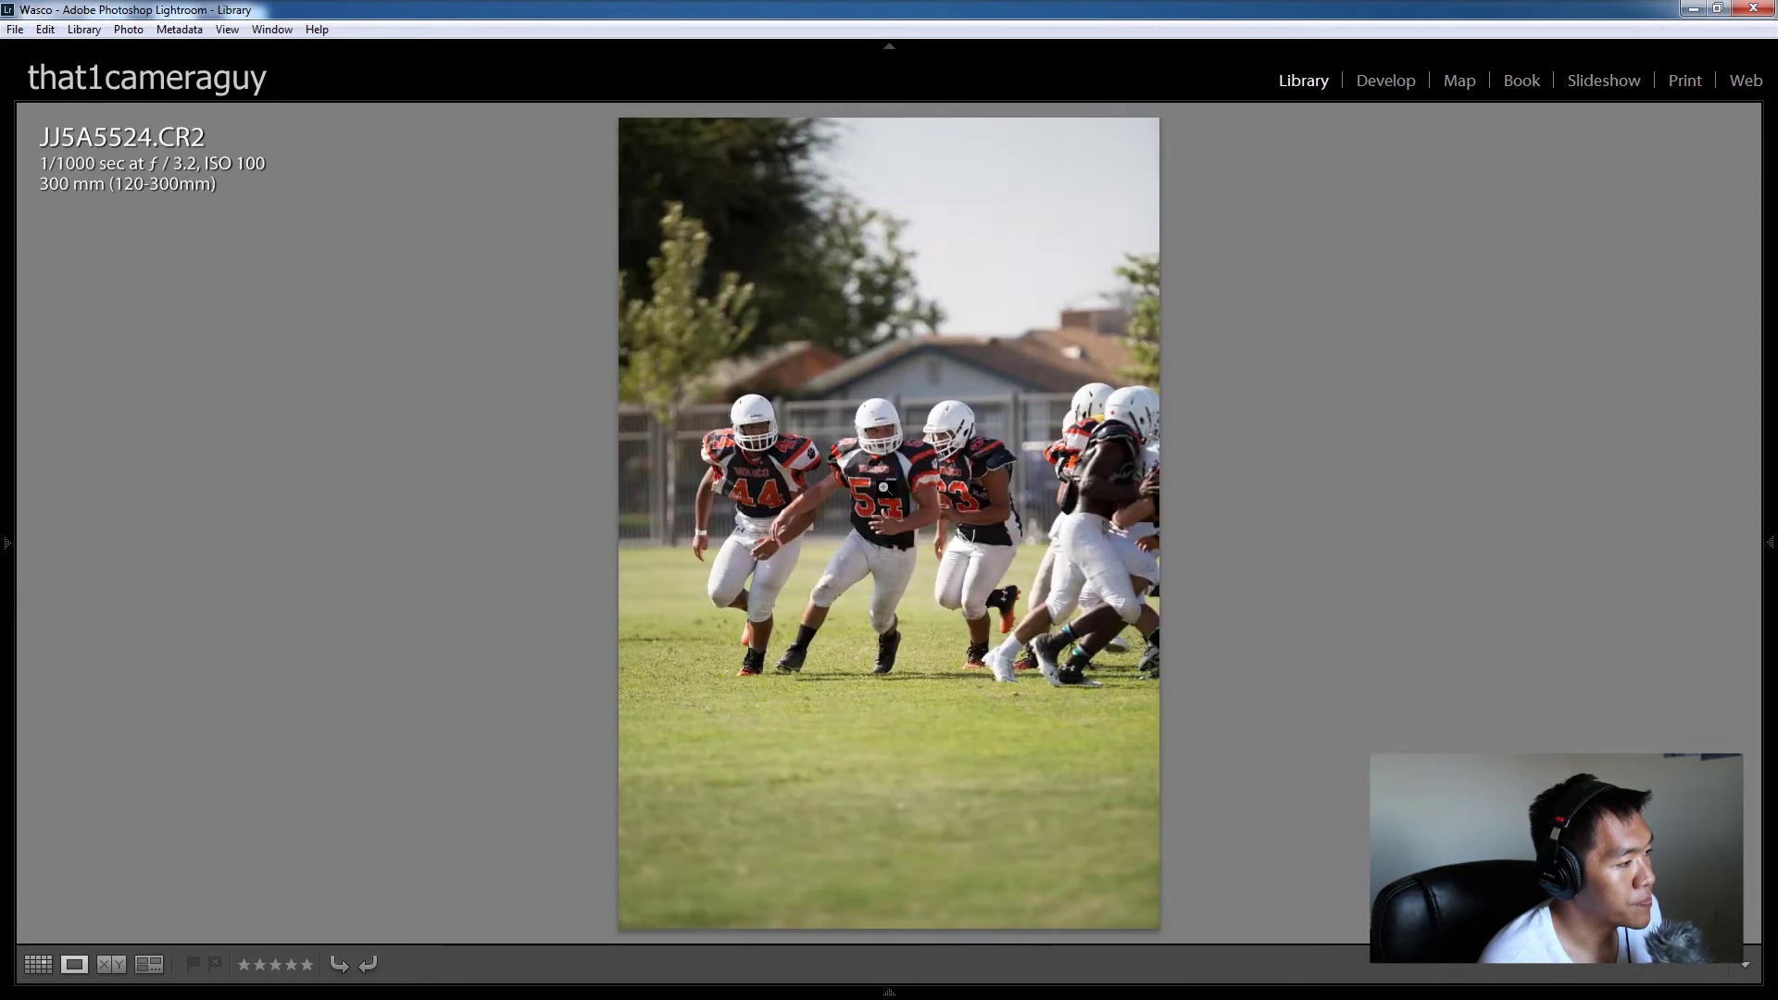
key(Right)
key(Right)
key(Right)
key(Right)
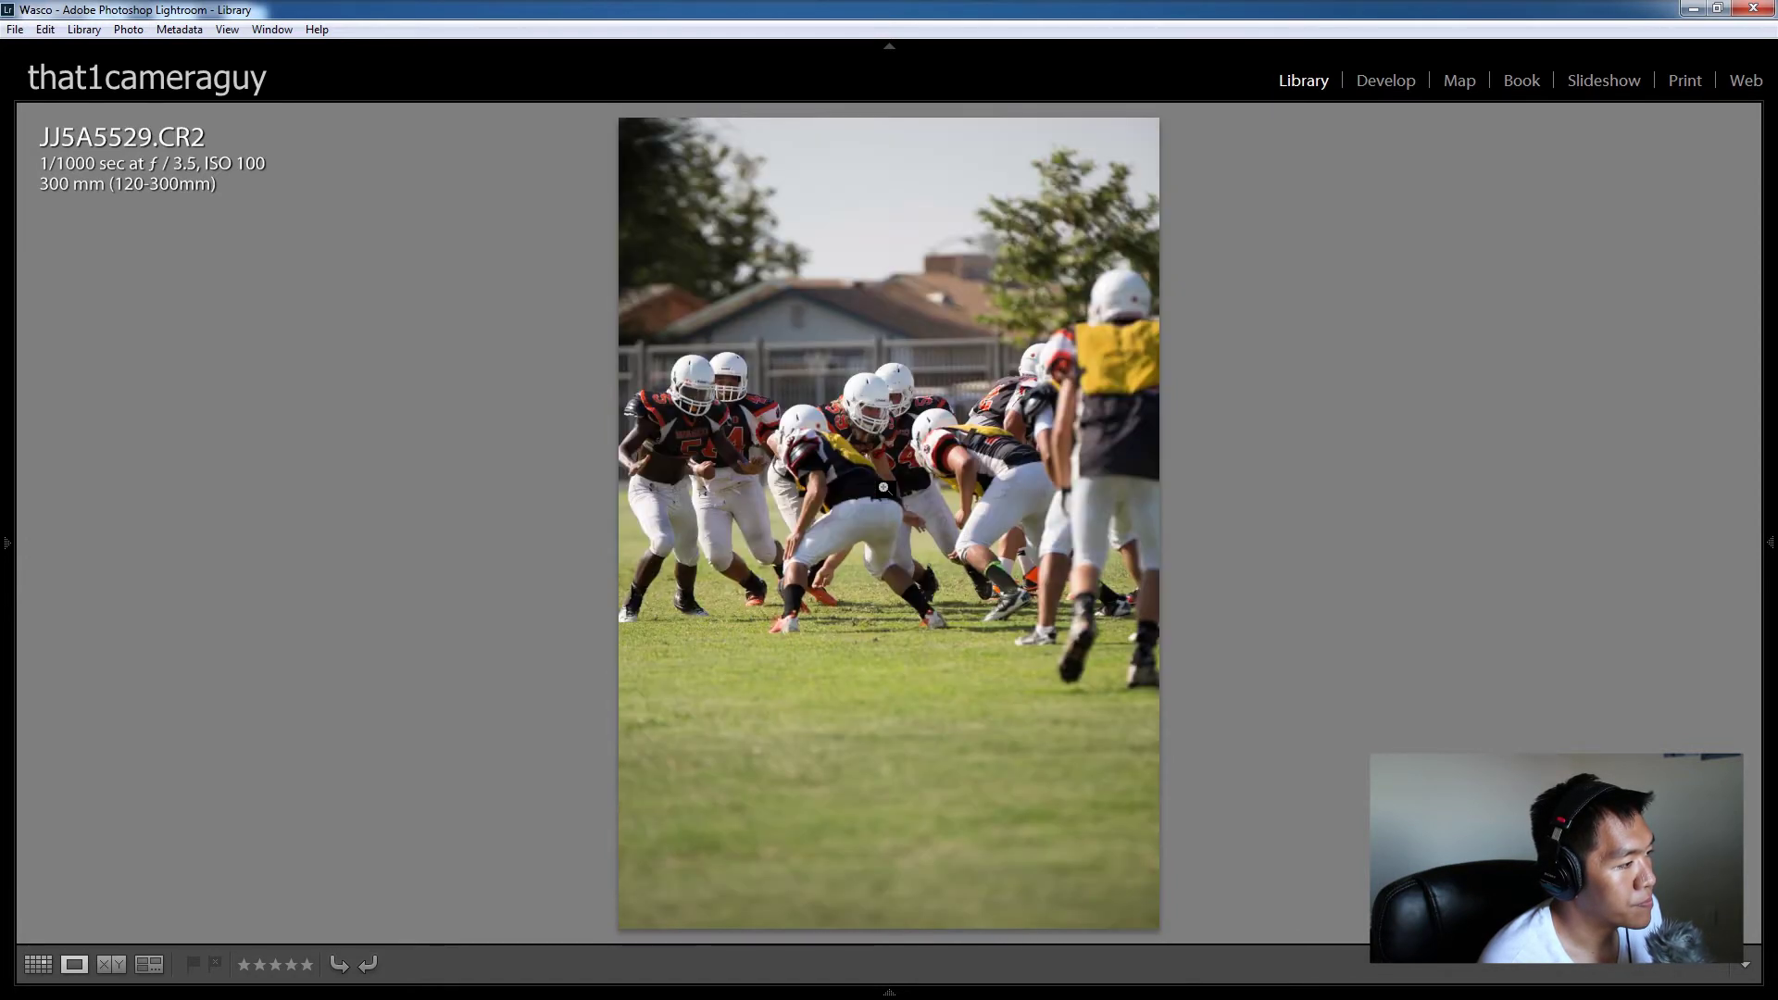
Step: Review the following photos in full view up to JJ5A5536.CR2, the out-of-focus ball carrier running toward the camera
key(Right)
key(Right)
key(Right)
key(Right)
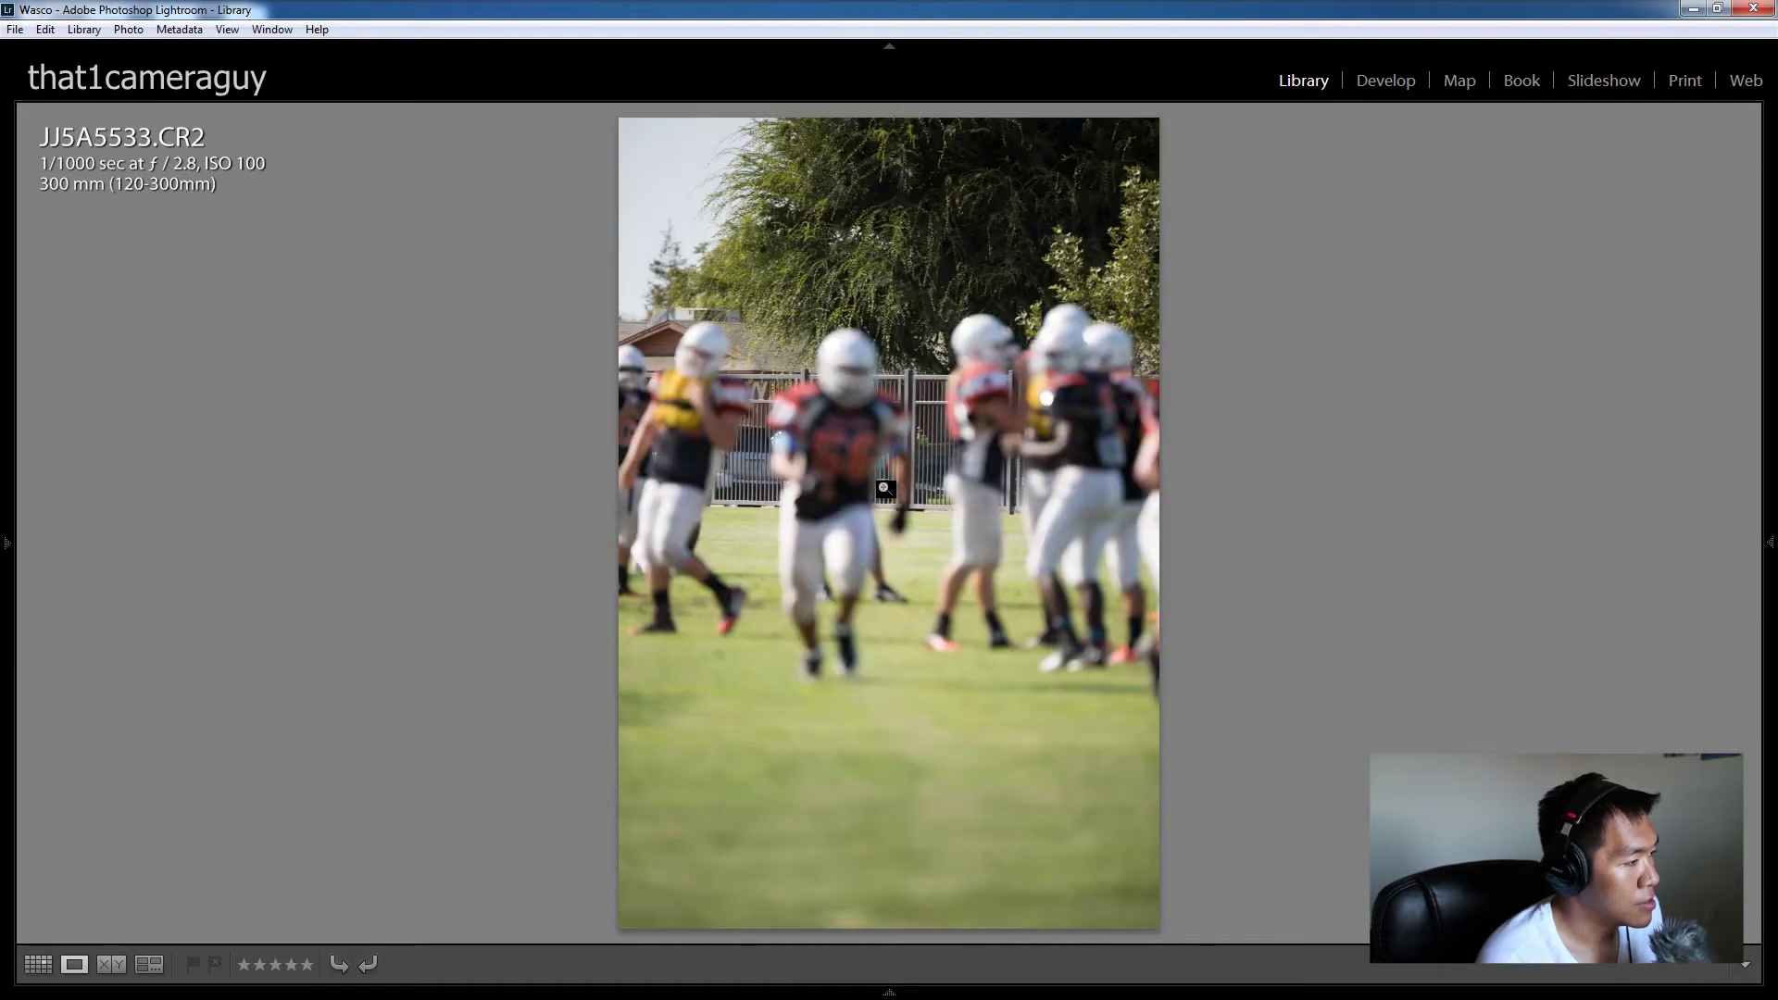
key(Right)
key(Right)
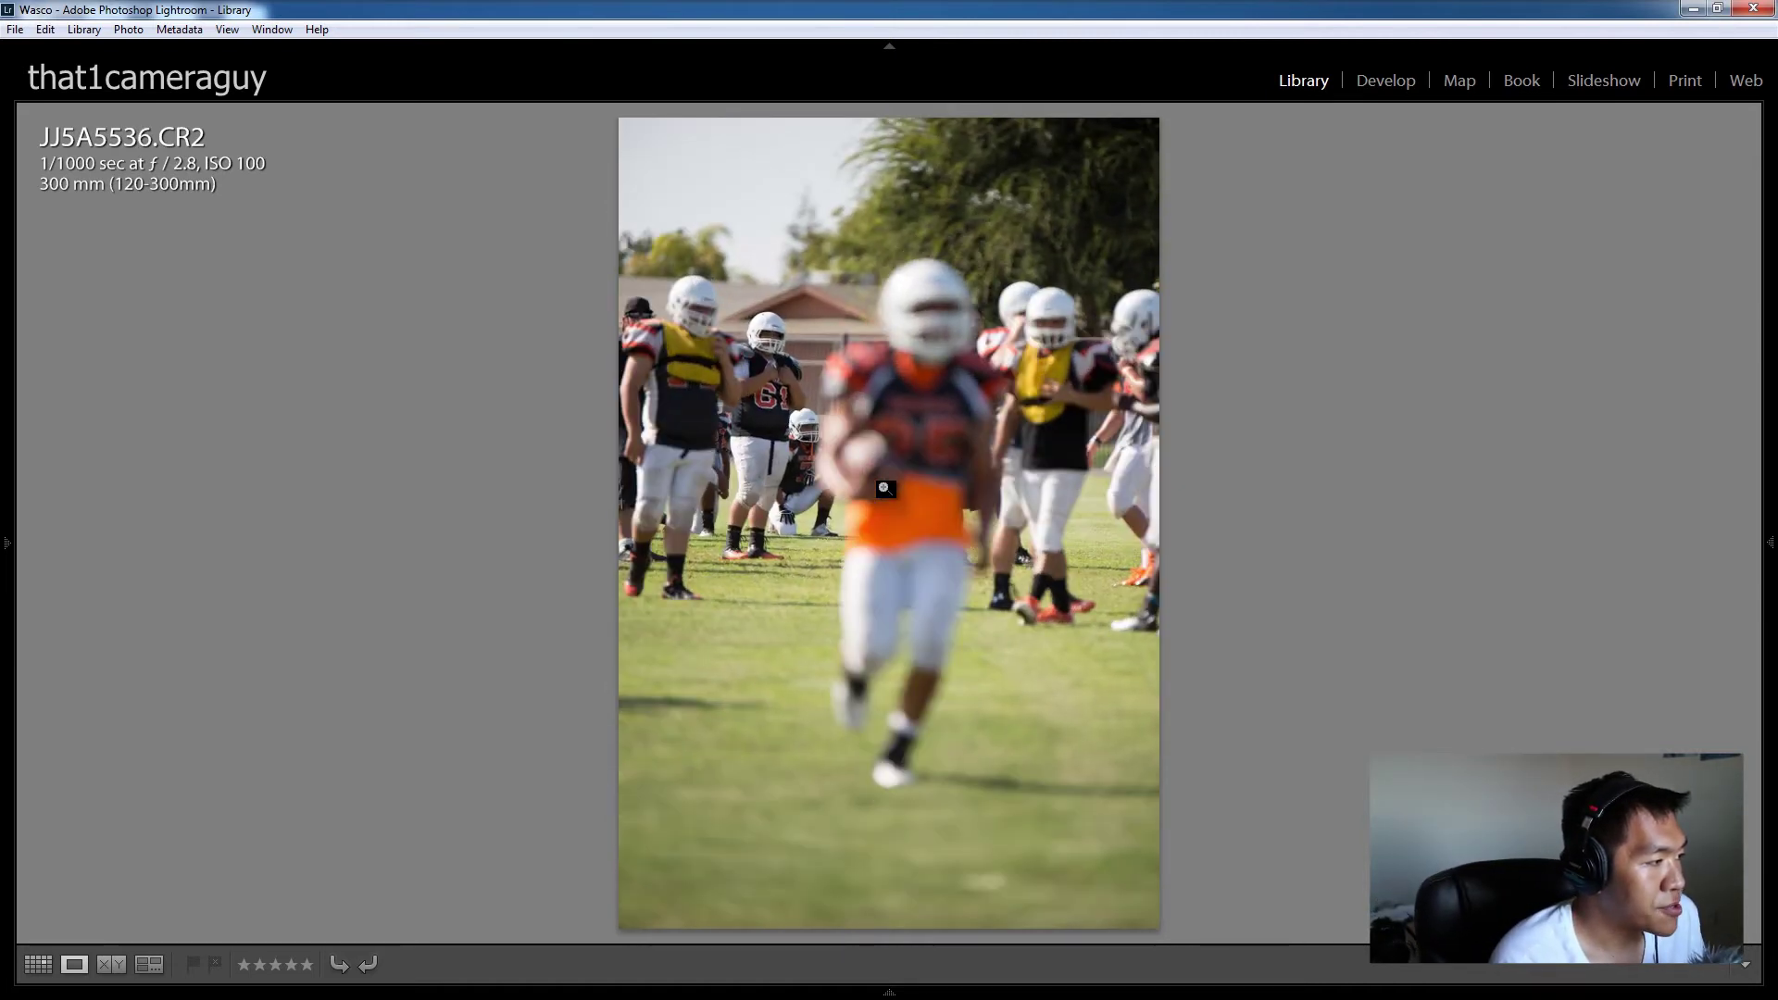
Step: Compare the photo of the out-of-focus ball carrier with the shots just before it in full view
key(Left)
key(Left)
key(Right)
key(Left)
key(Right)
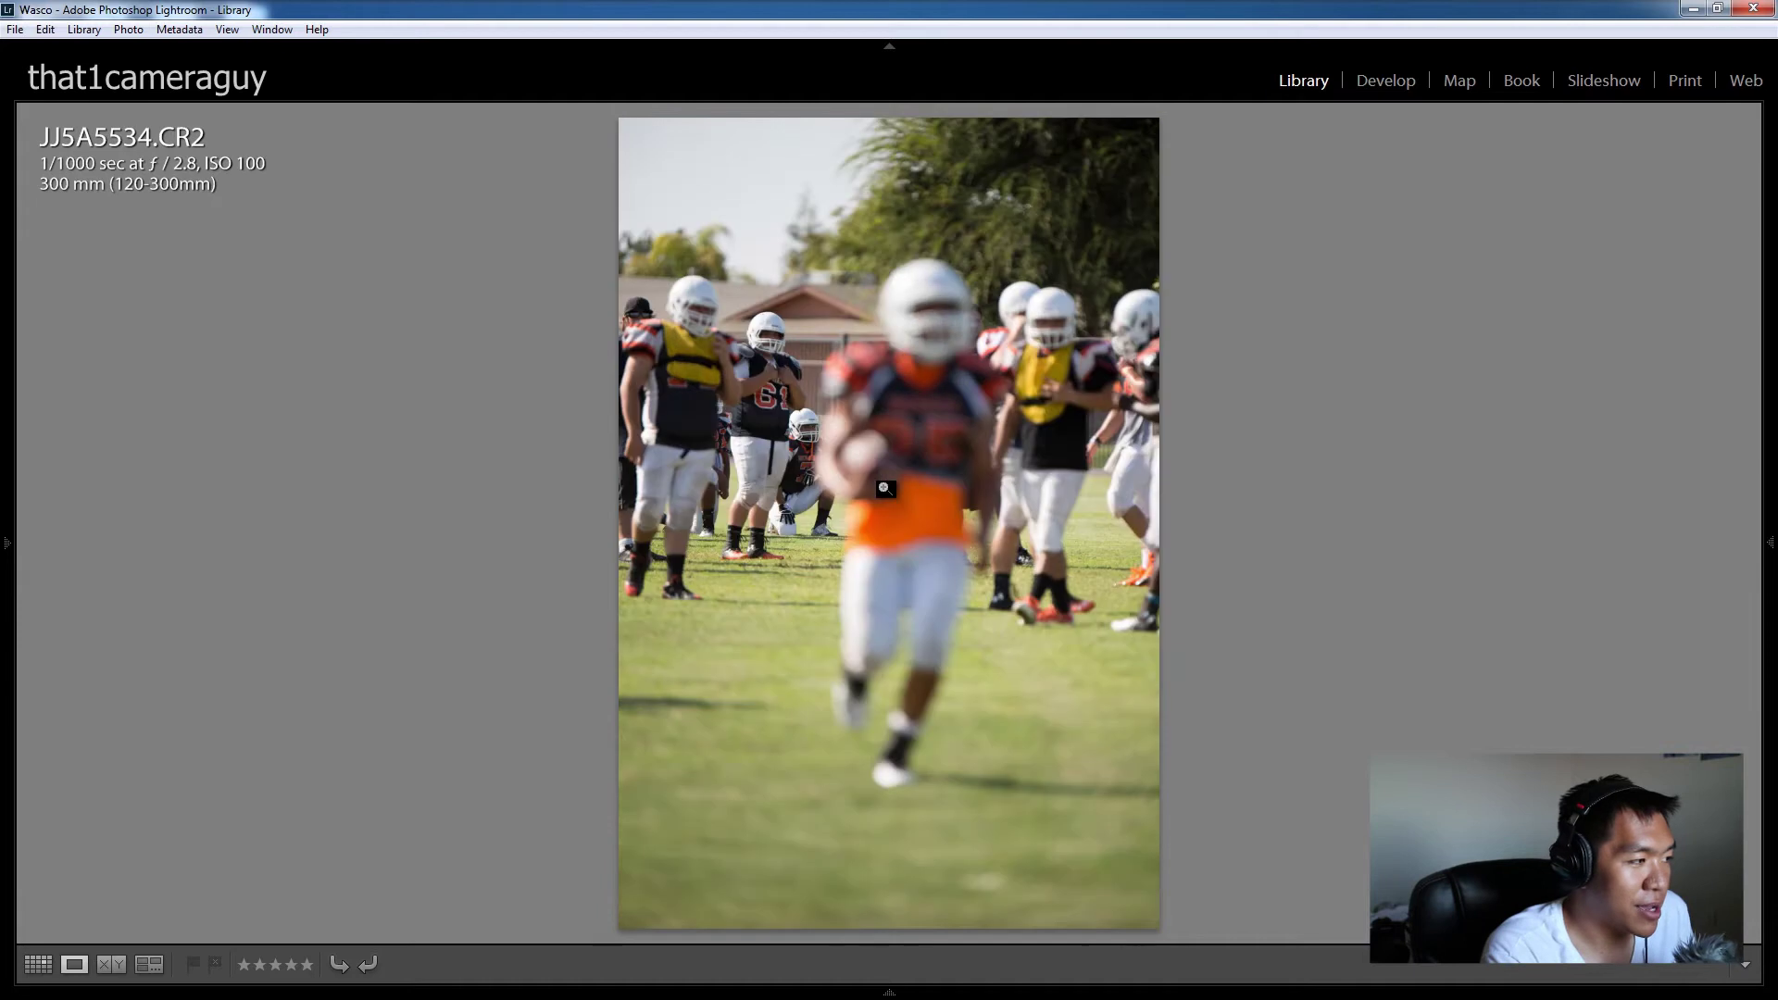
Step: Review the next photos in full view from the blurred runner up to JJ5A5541.CR2, the coach talking to the players
key(Right)
key(Right)
key(Right)
key(Left)
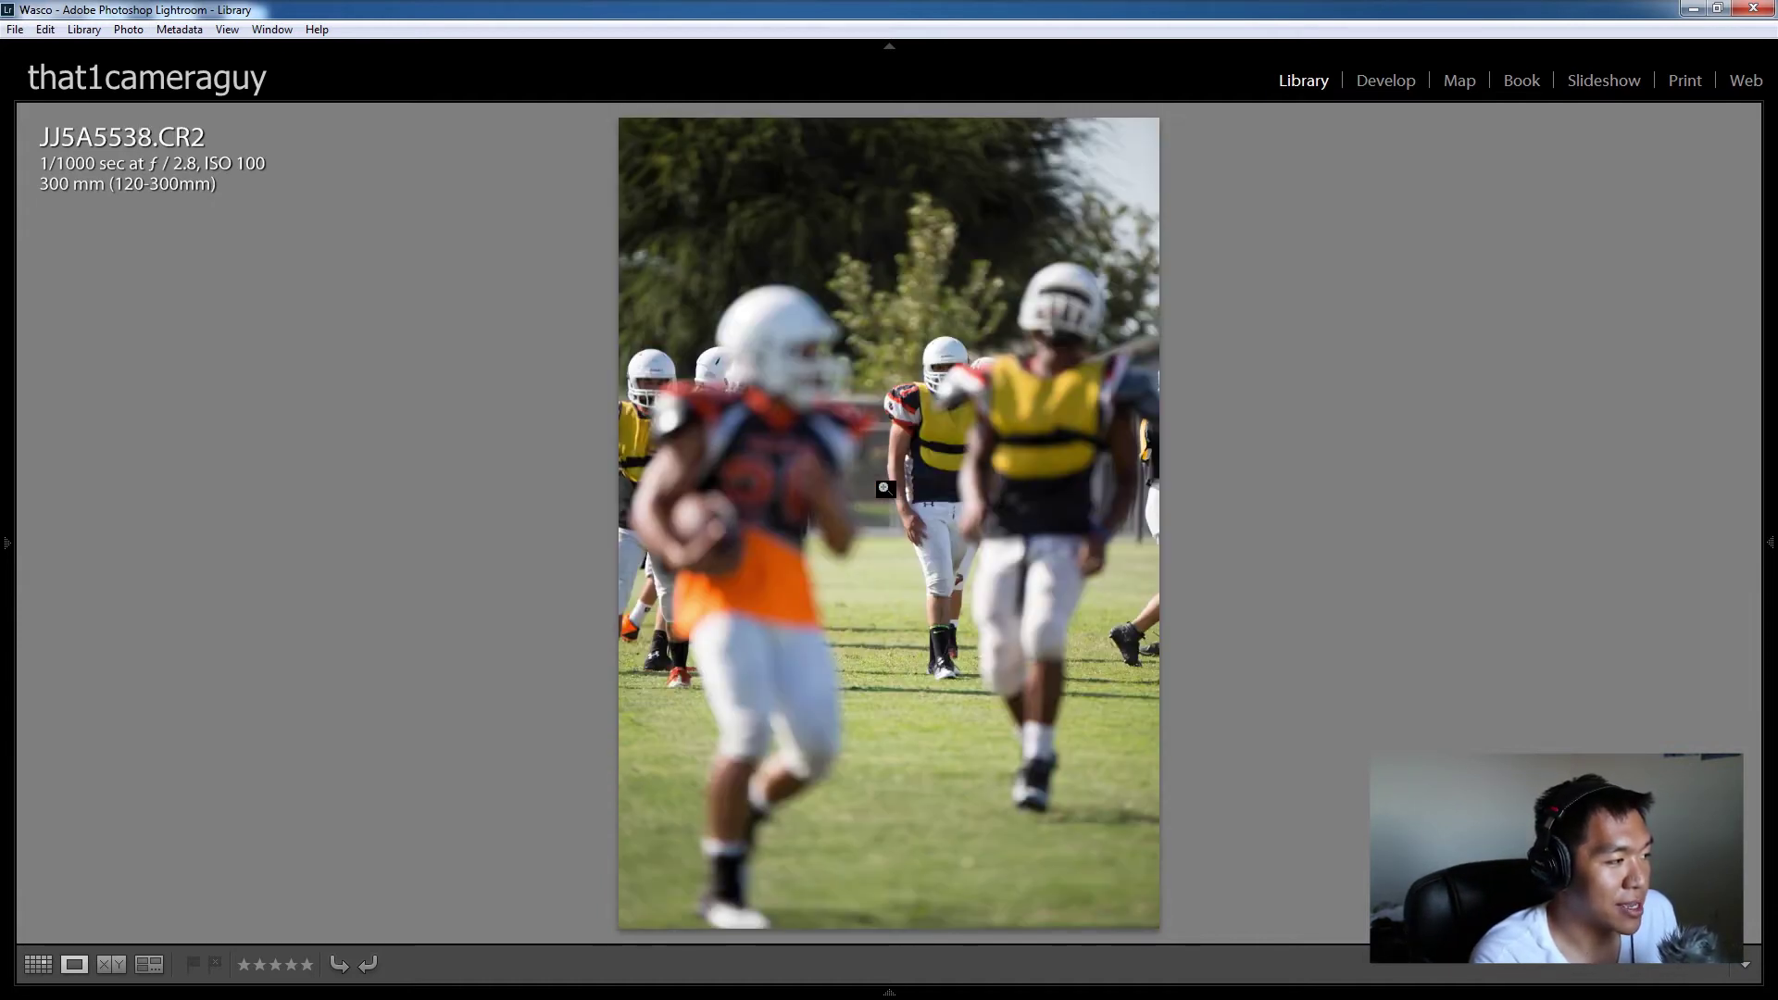
key(Right)
key(Right)
key(Right)
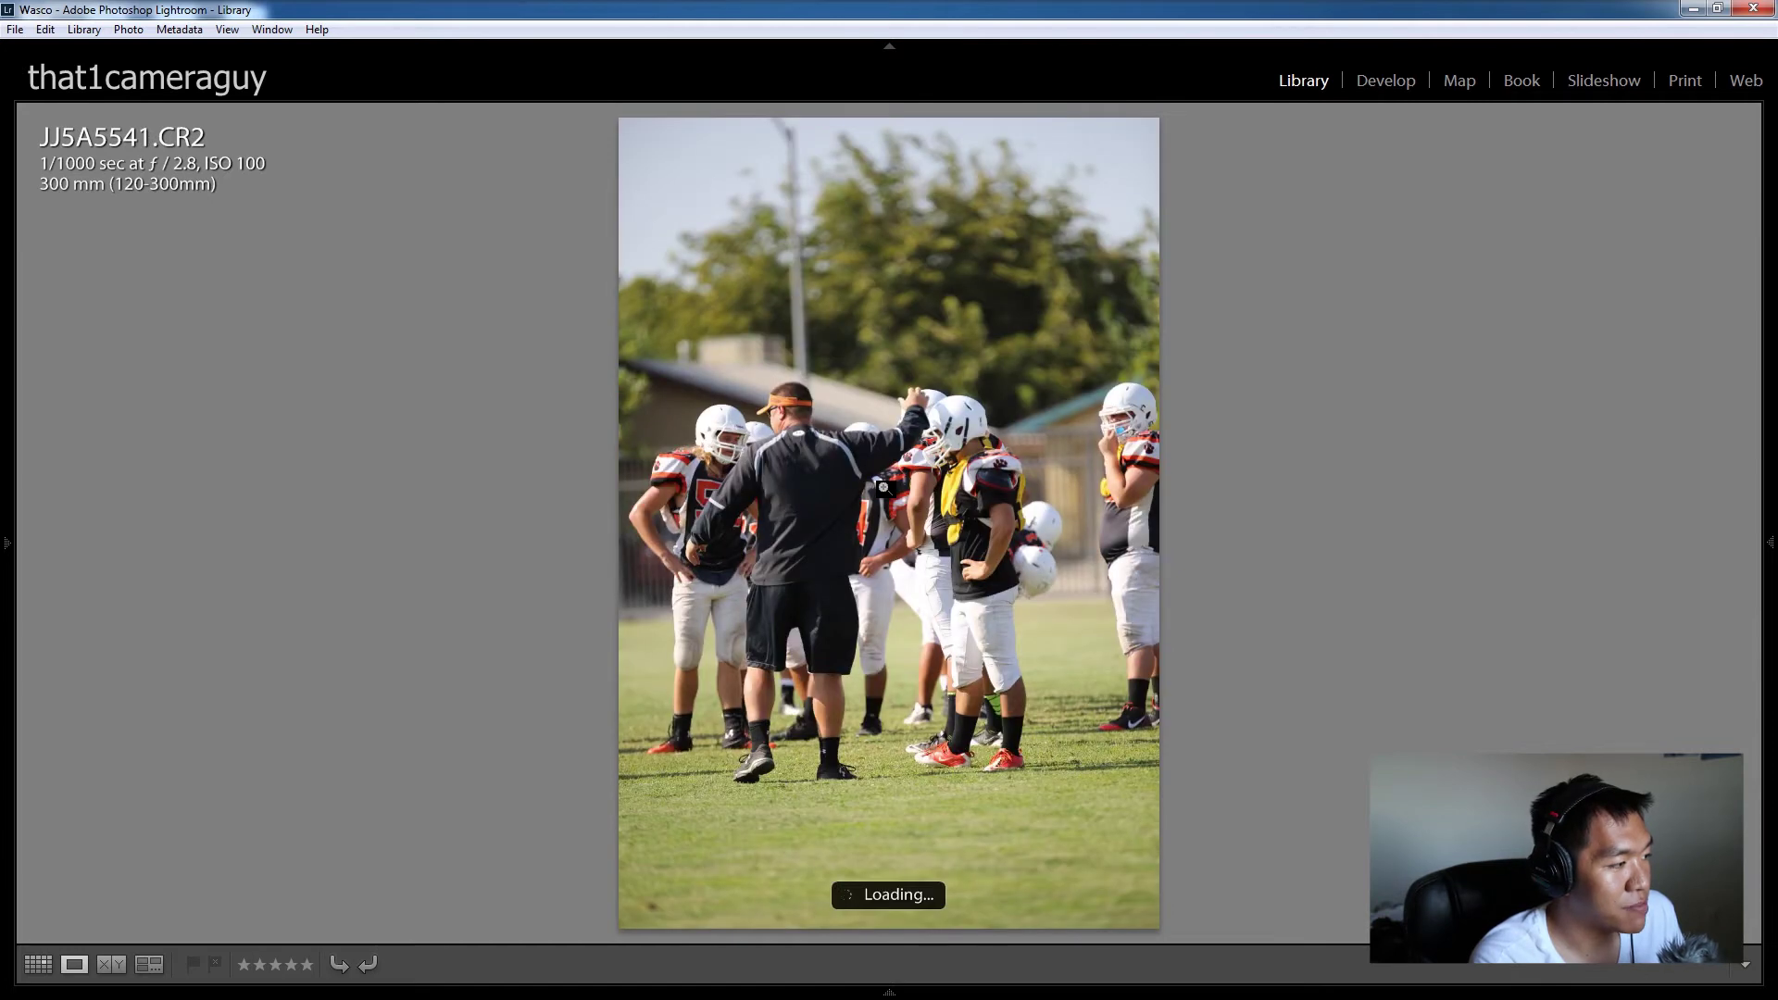
Step: Move on to JJ5A5553.CR2 and examine the tackled ball carrier at close zoom, returning to the full view
key(Right)
key(Right)
key(Right)
key(Right)
key(Right)
key(Right)
key(Right)
key(Right)
key(Right)
key(Right)
key(Right)
key(Right)
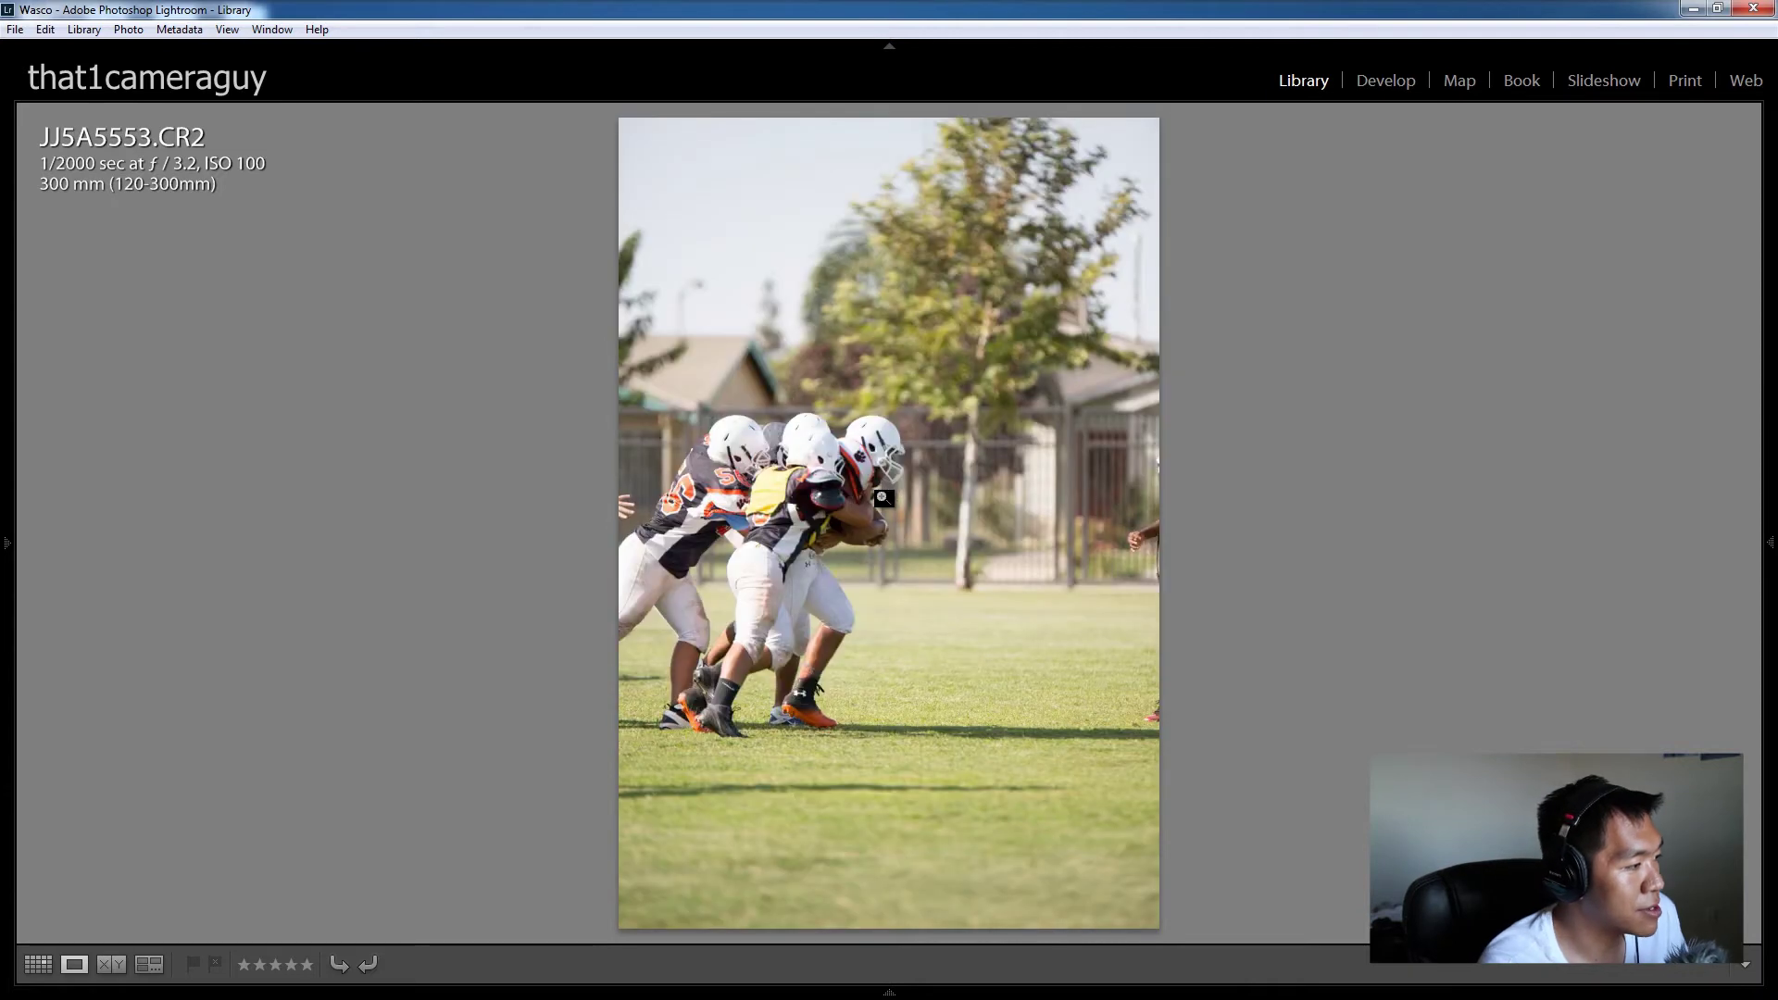
click(852, 508)
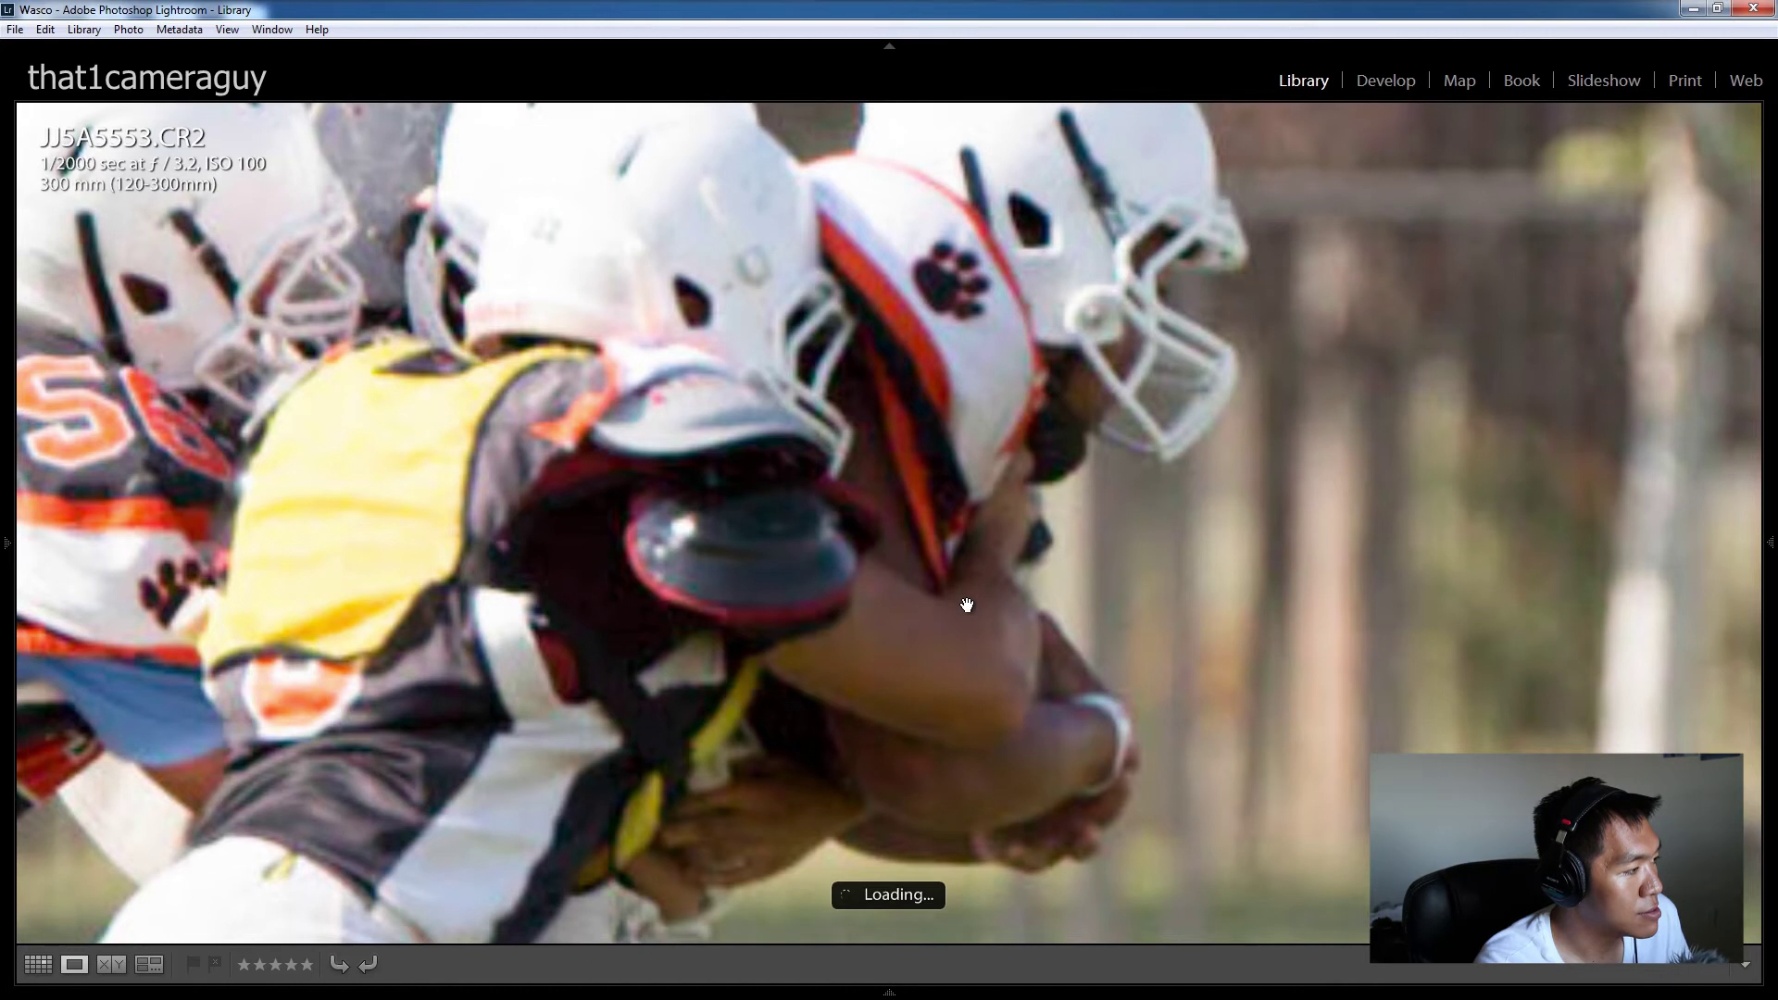
drag(889, 623, 1220, 543)
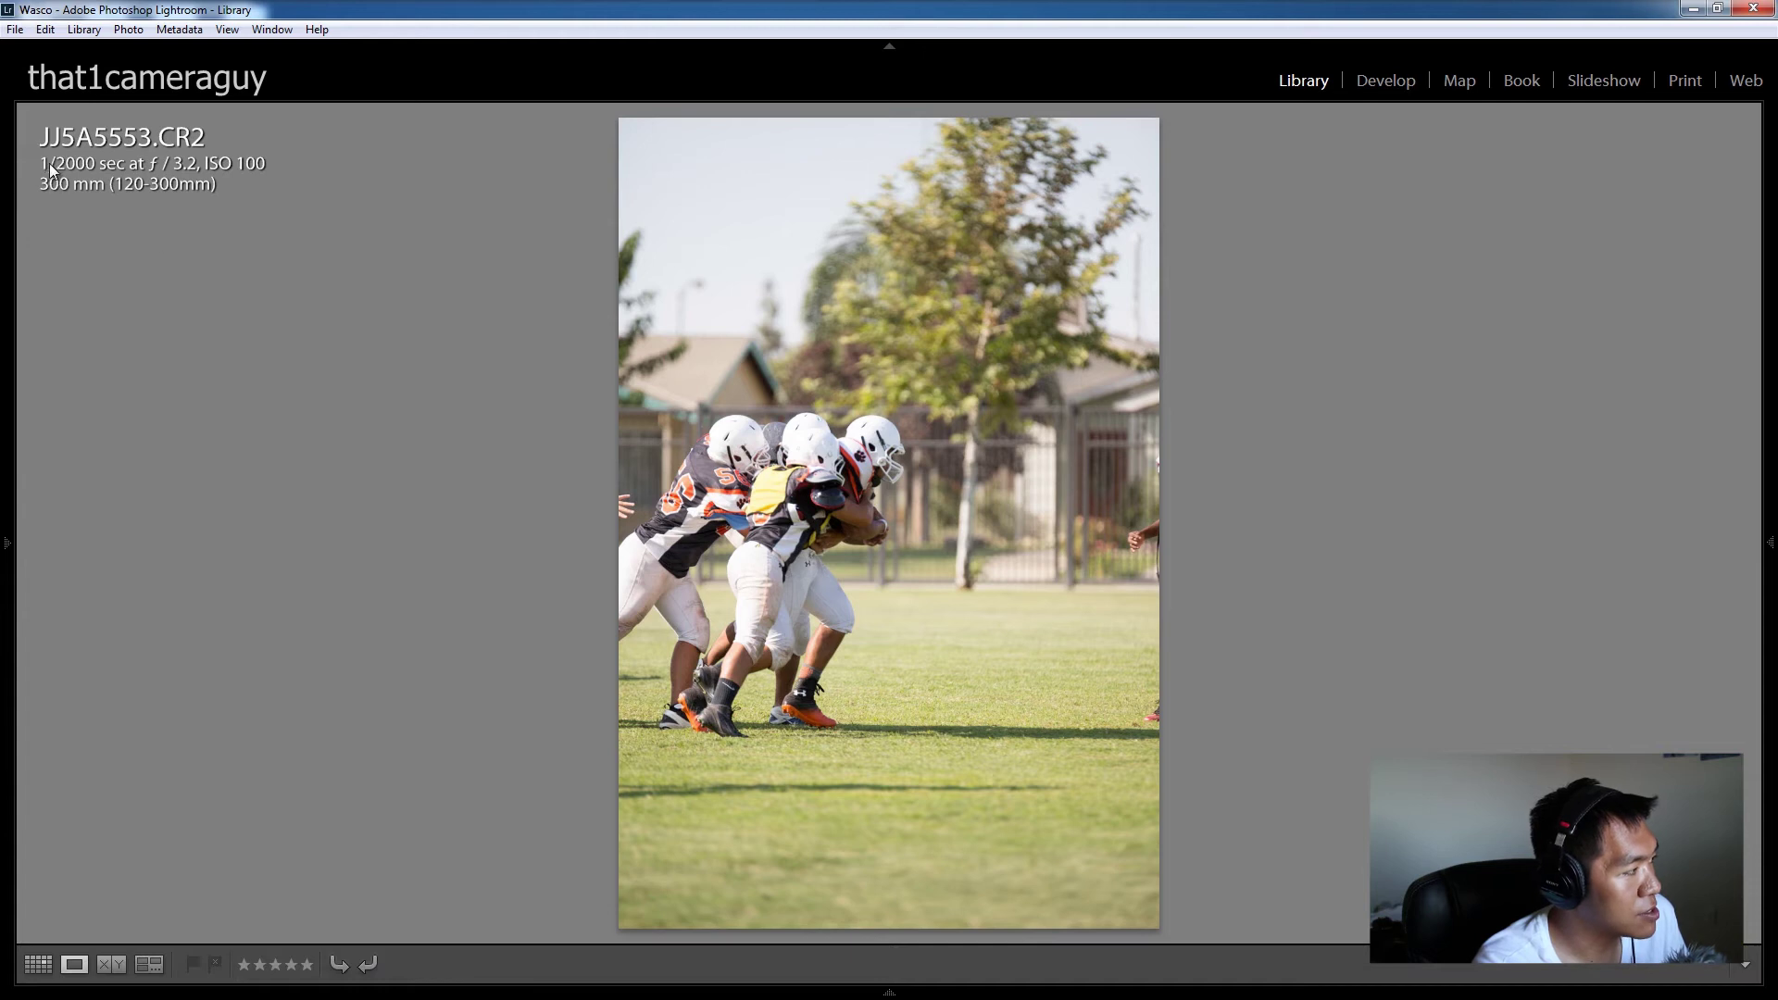
Step: Review the following photos in full view up to JJ5A5559.CR2, player 56 jogging without a helmet
key(Right)
key(Right)
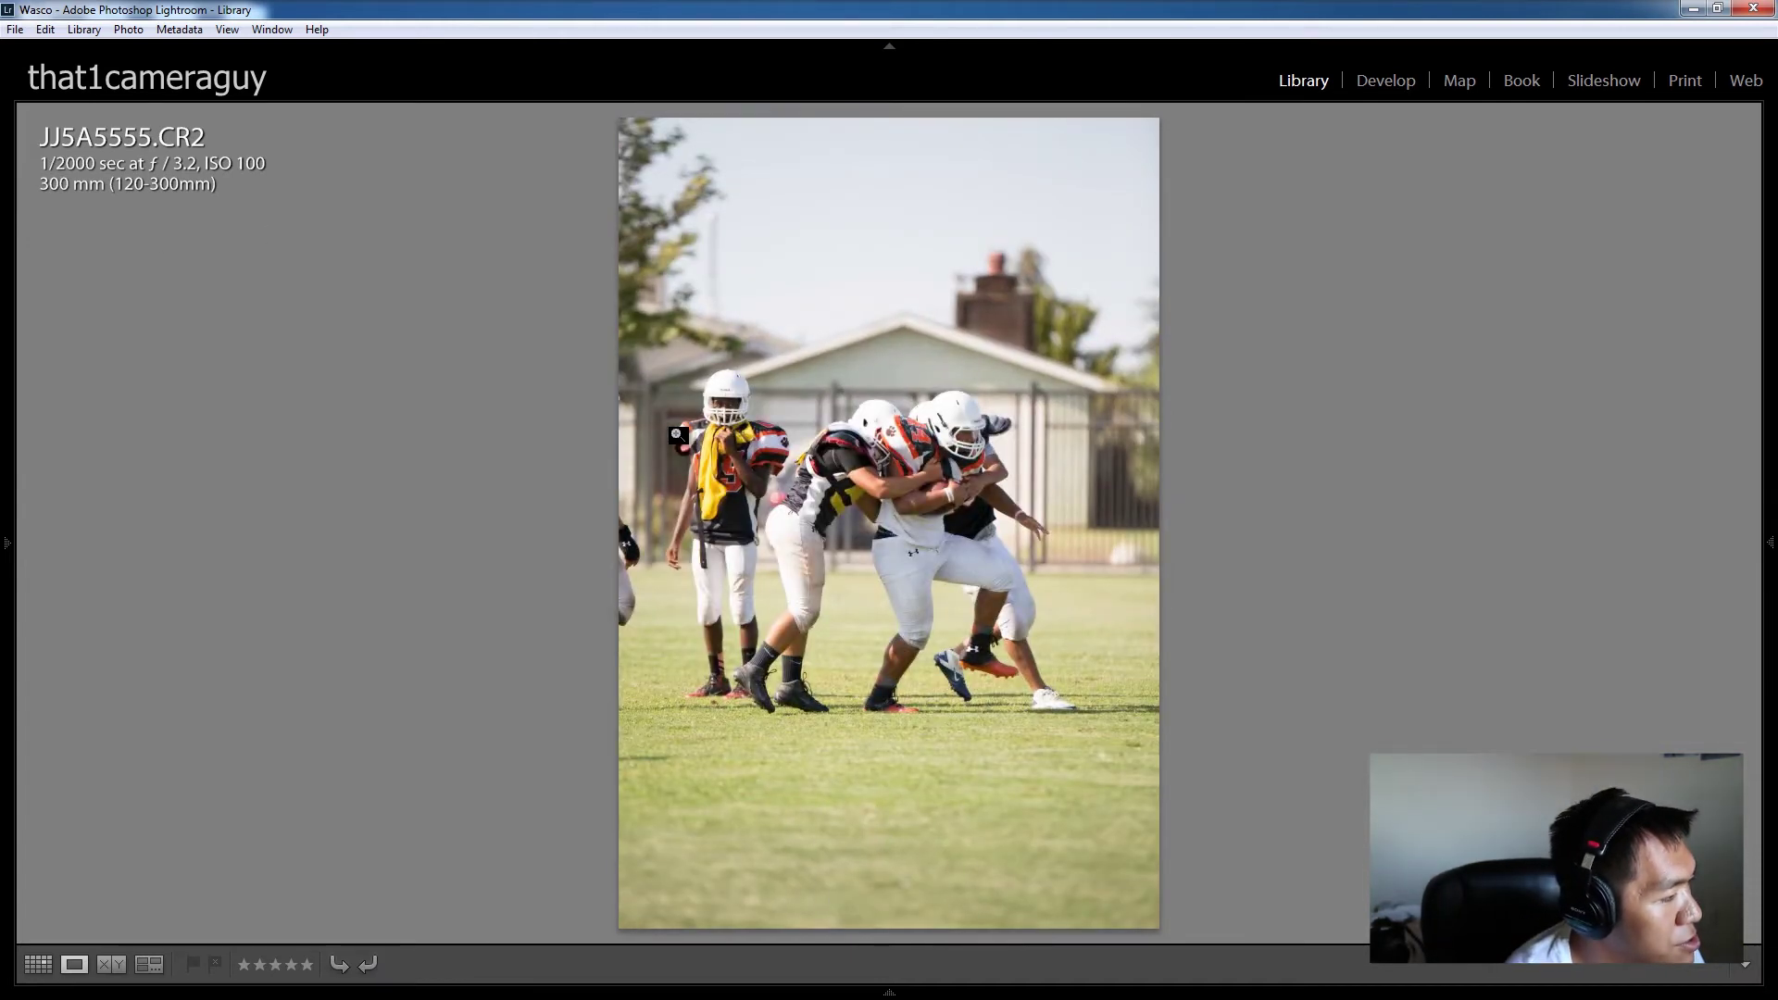
key(Right)
key(Right)
key(Right)
key(Right)
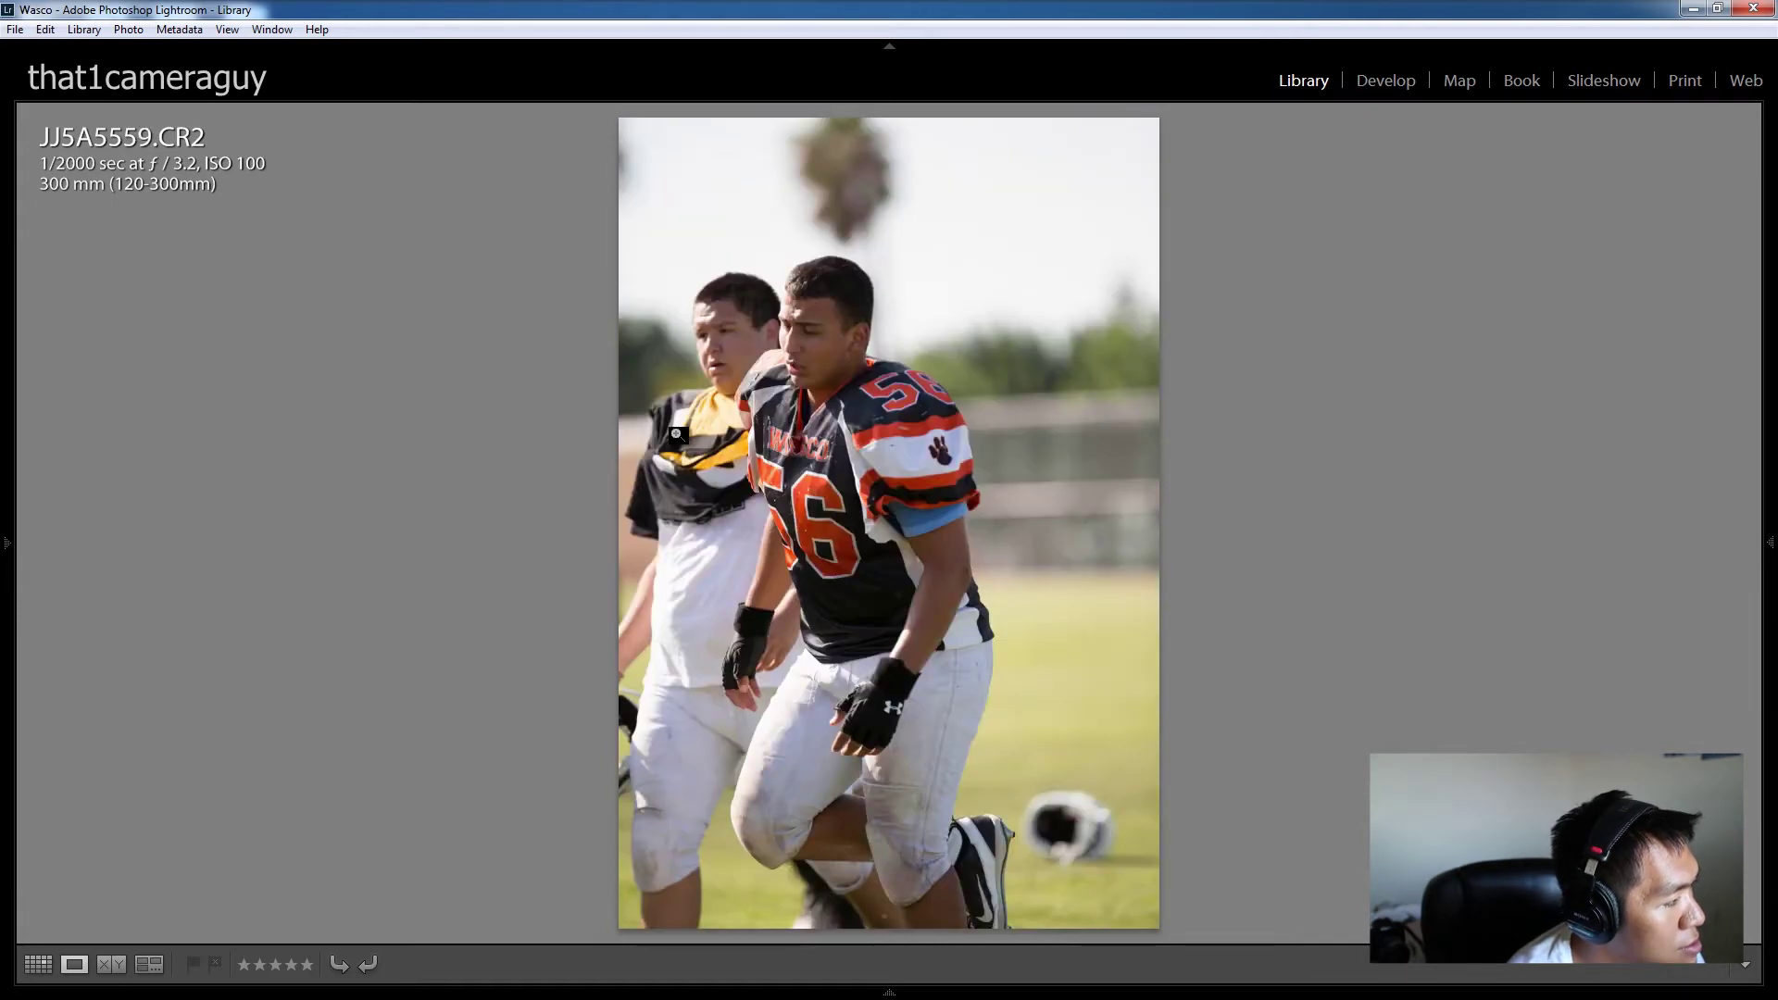
Step: Move on to JJ5A5563.CR2 and examine the face and helmet of player 12 at close zoom, returning to the full view
key(Right)
key(Right)
key(Right)
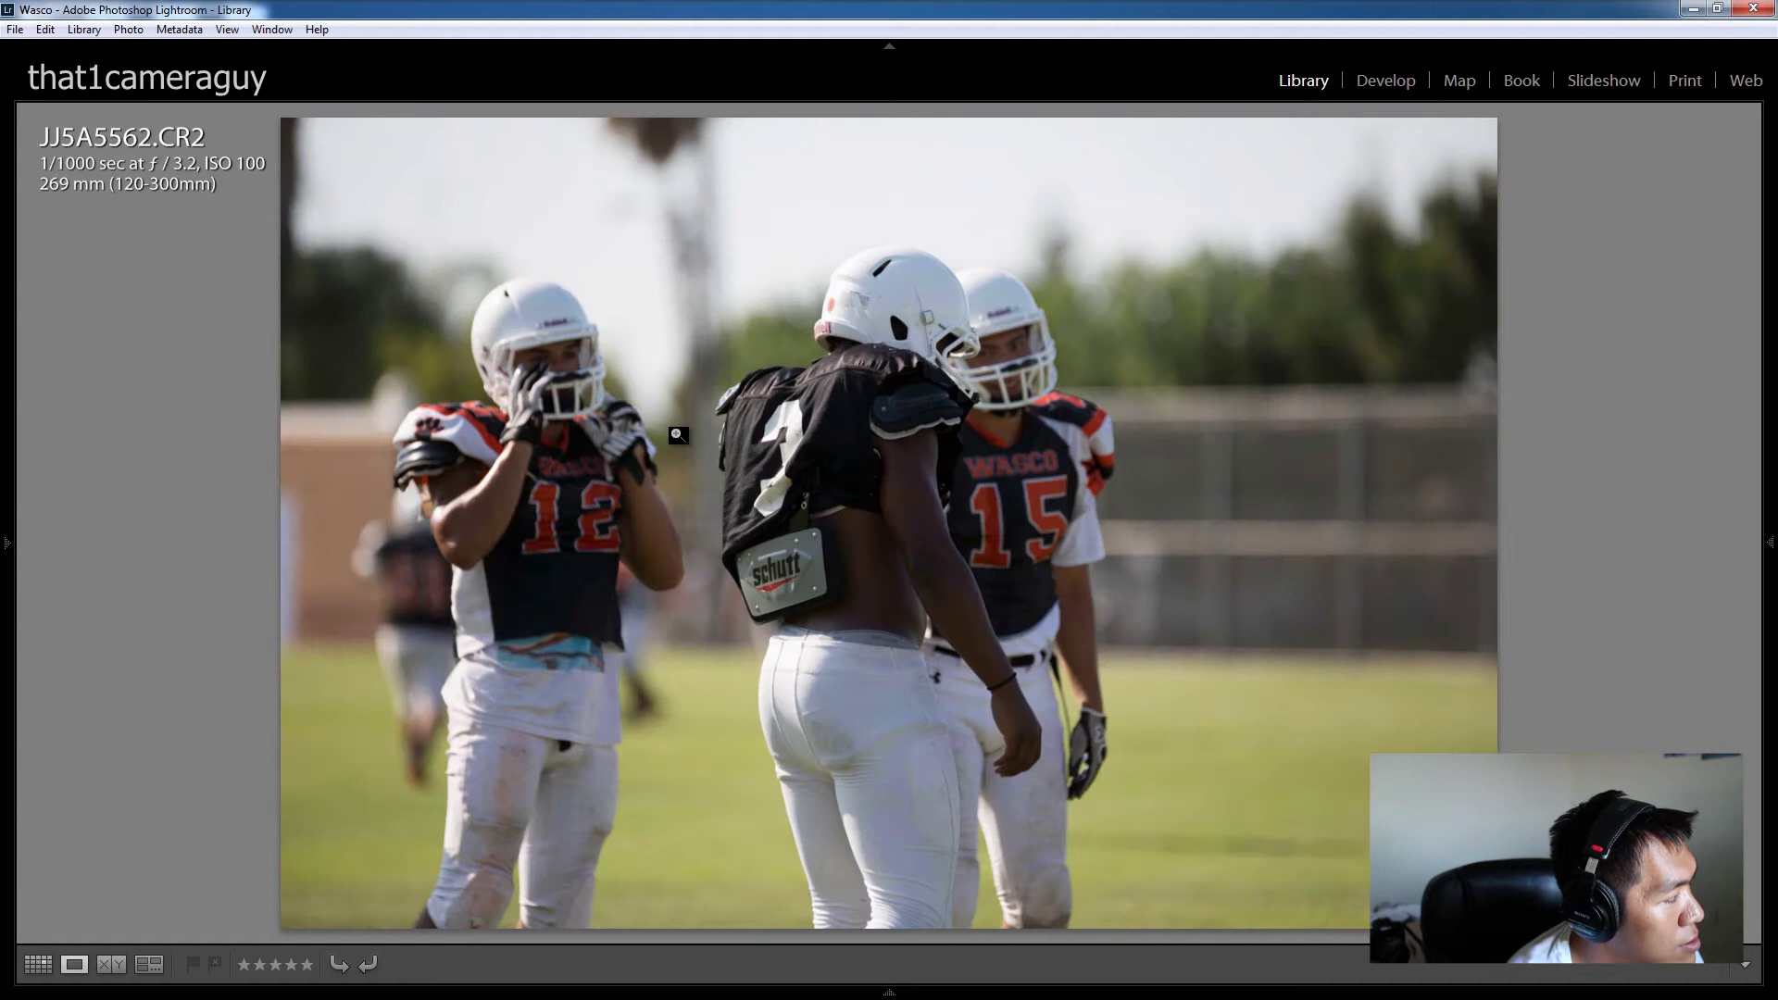
key(Right)
key(Right)
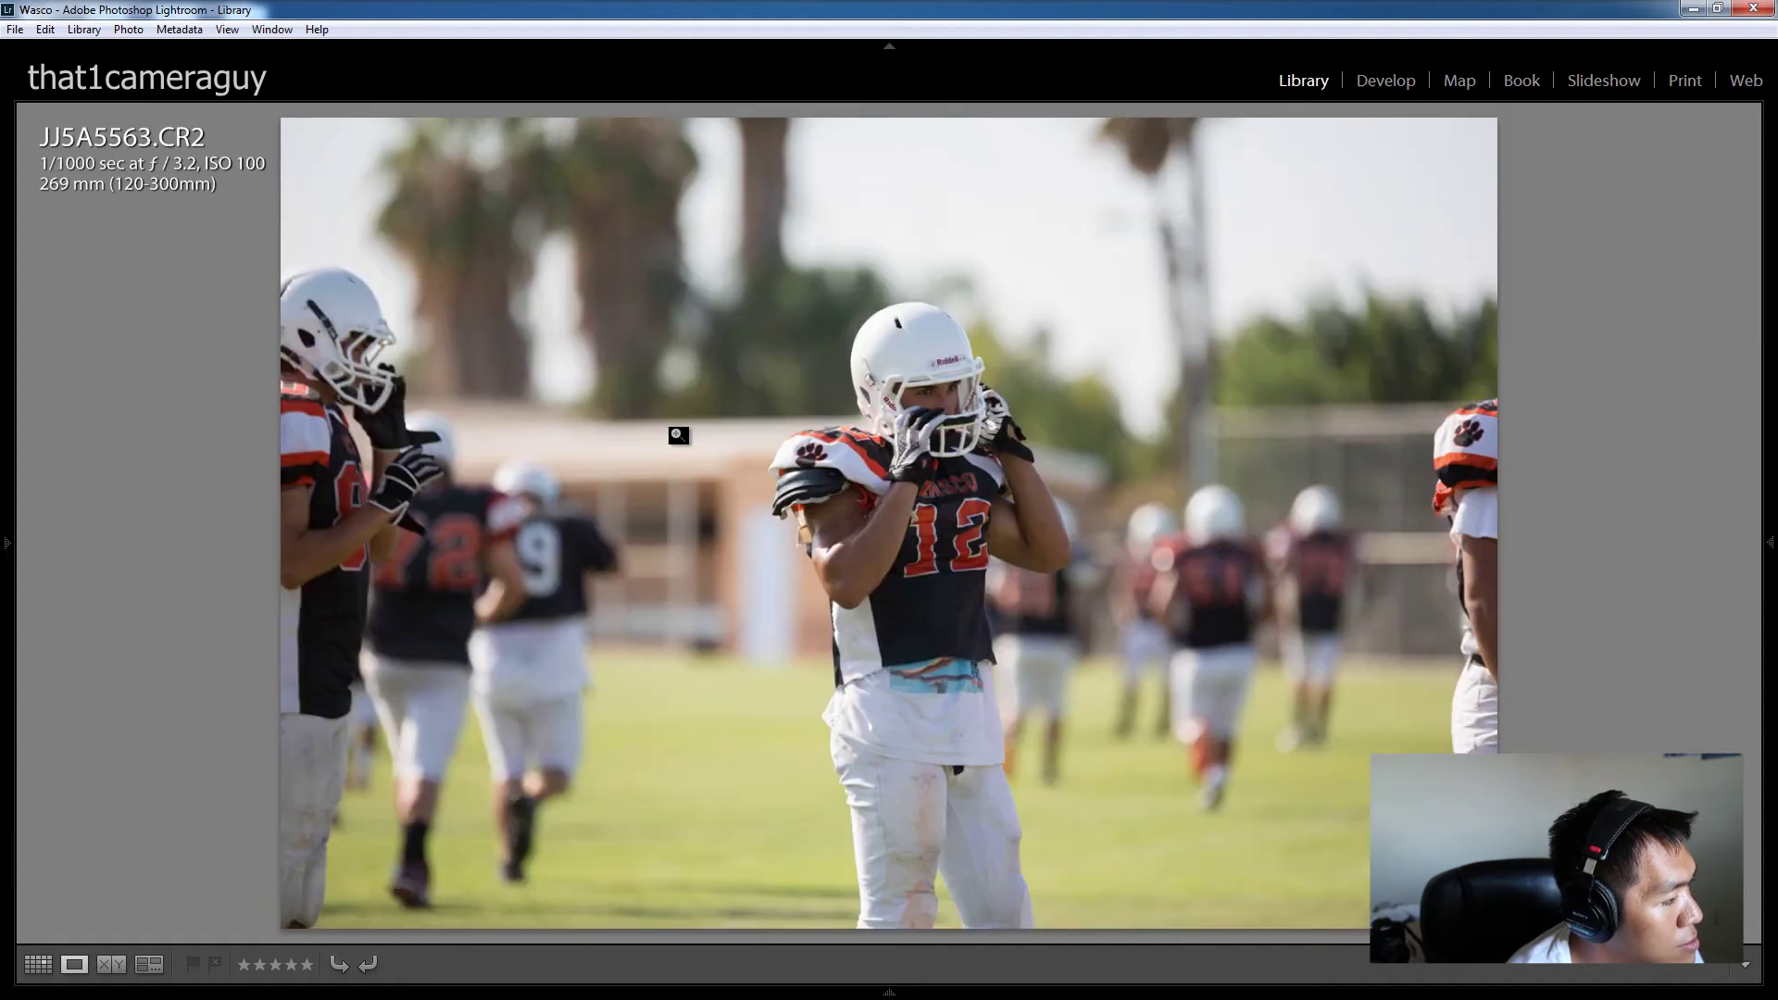
click(915, 386)
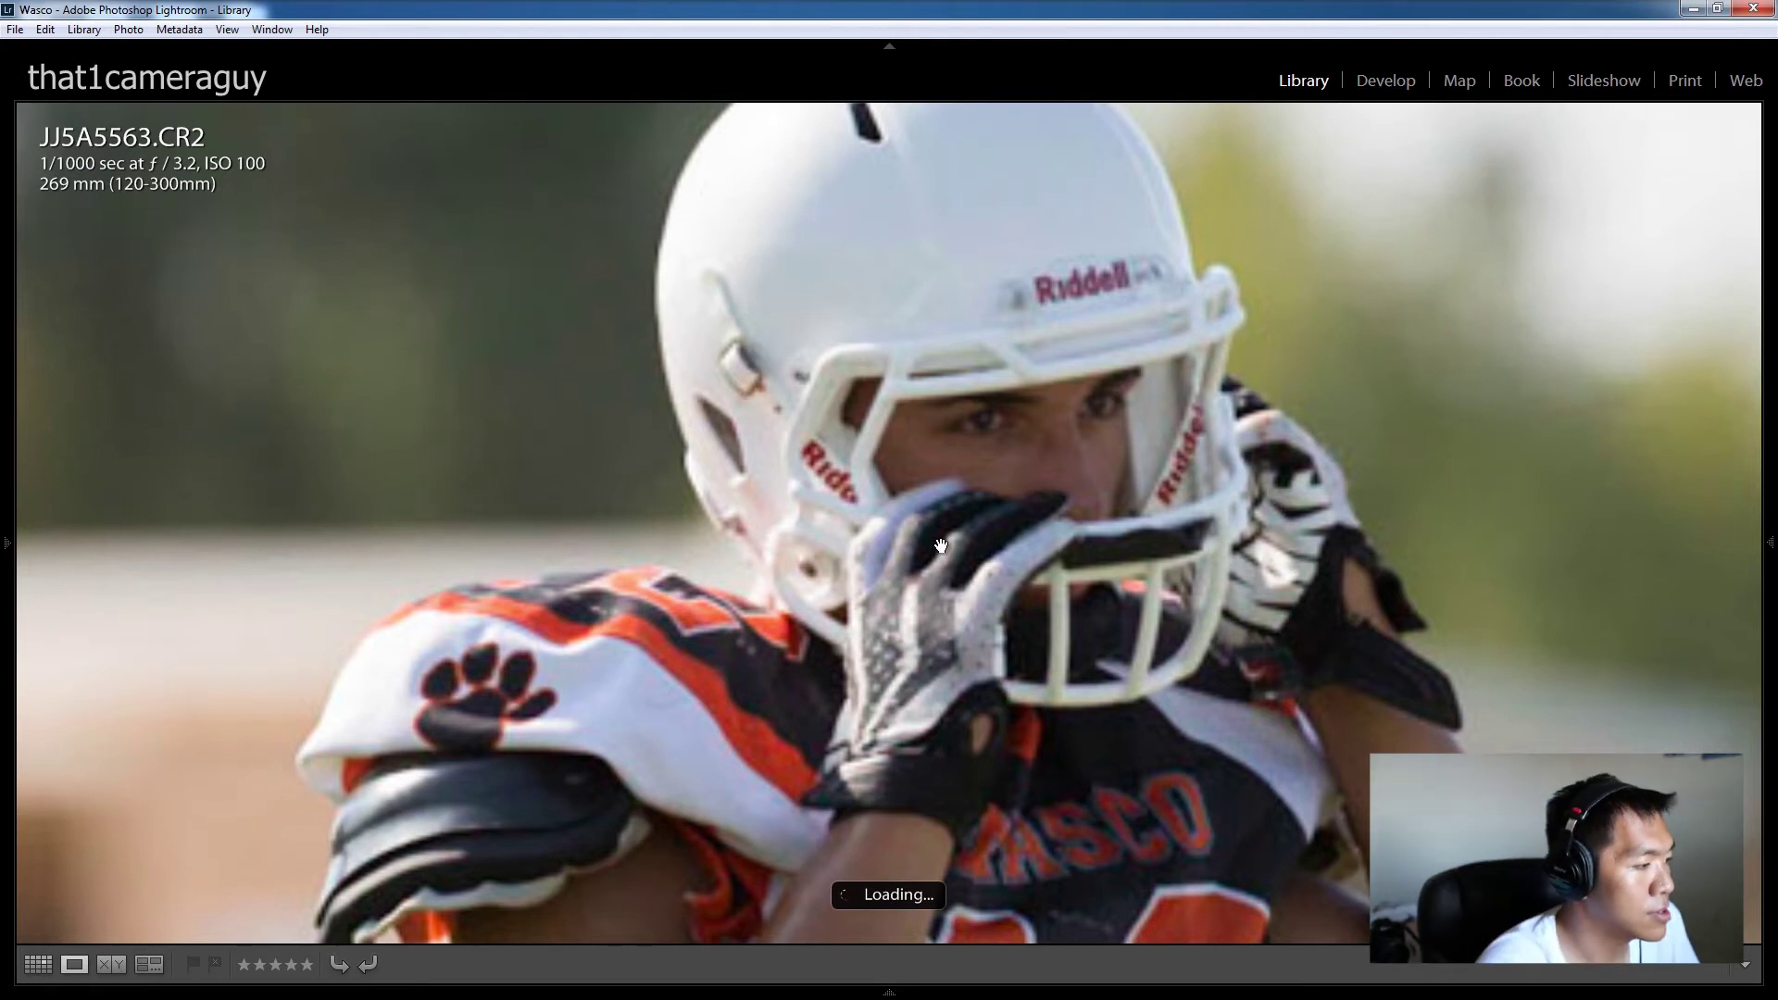
click(835, 550)
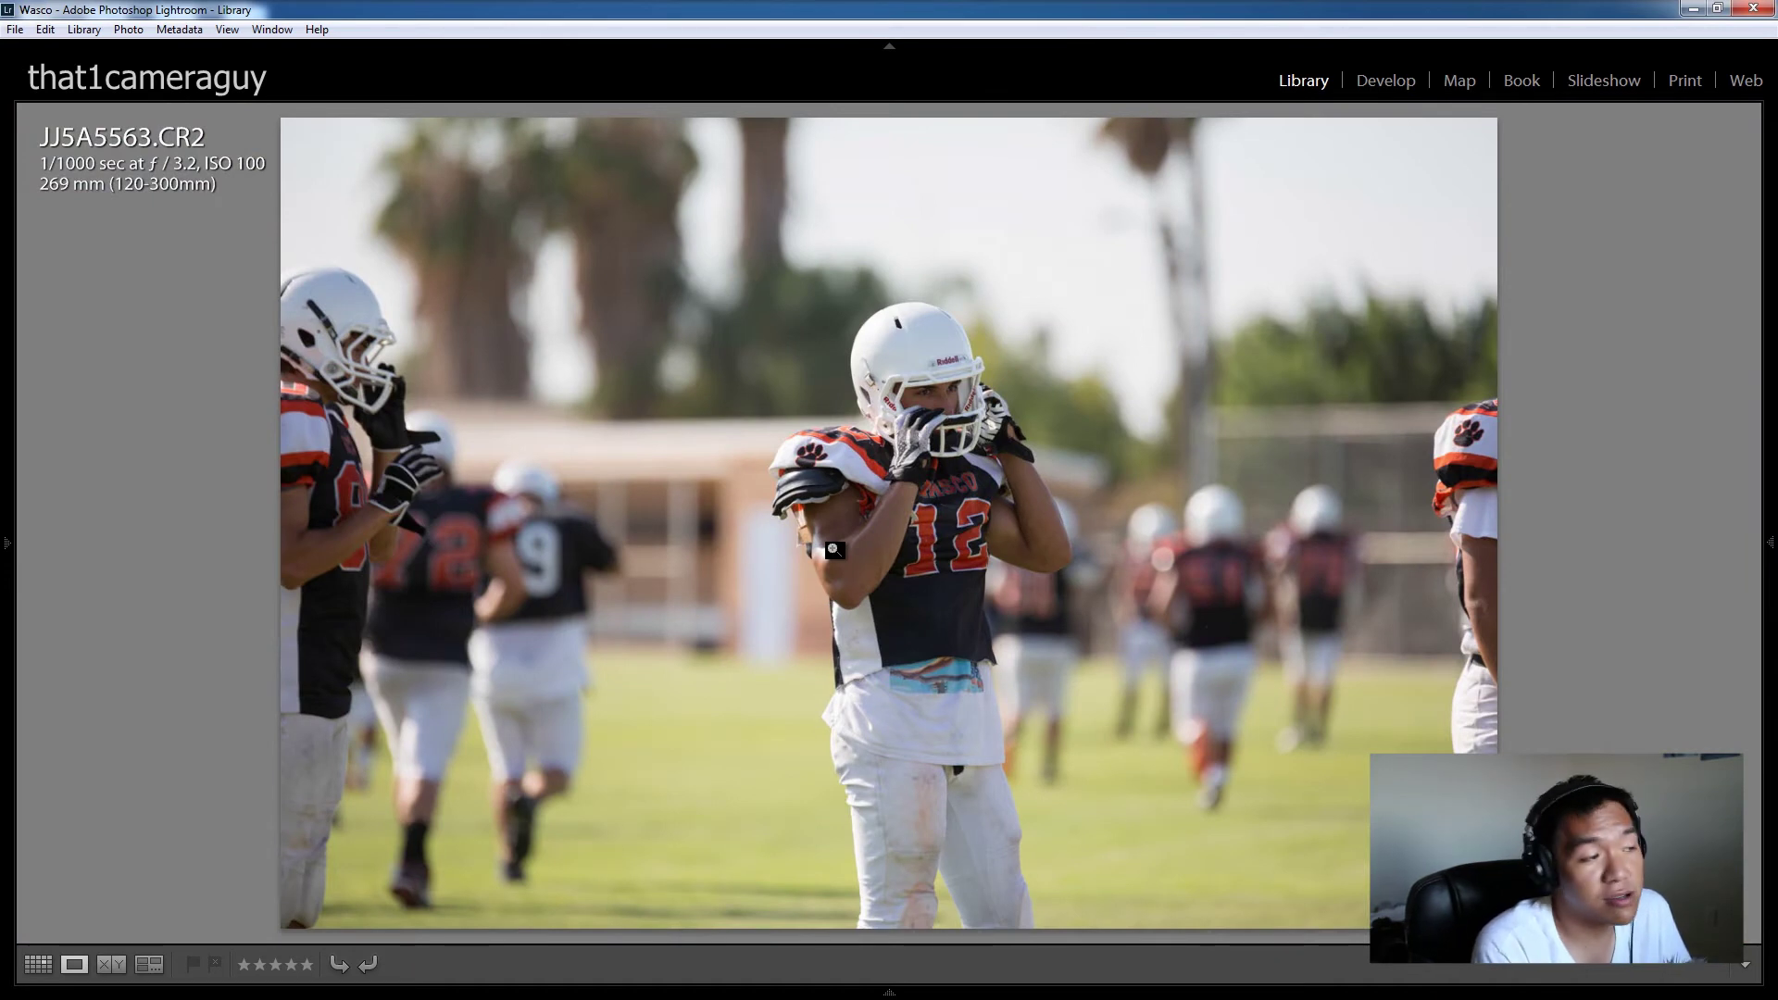
Step: Review the following photos in full view up to JJ5A5579.CR2, the ball carrier with a defender behind him
key(Right)
key(Right)
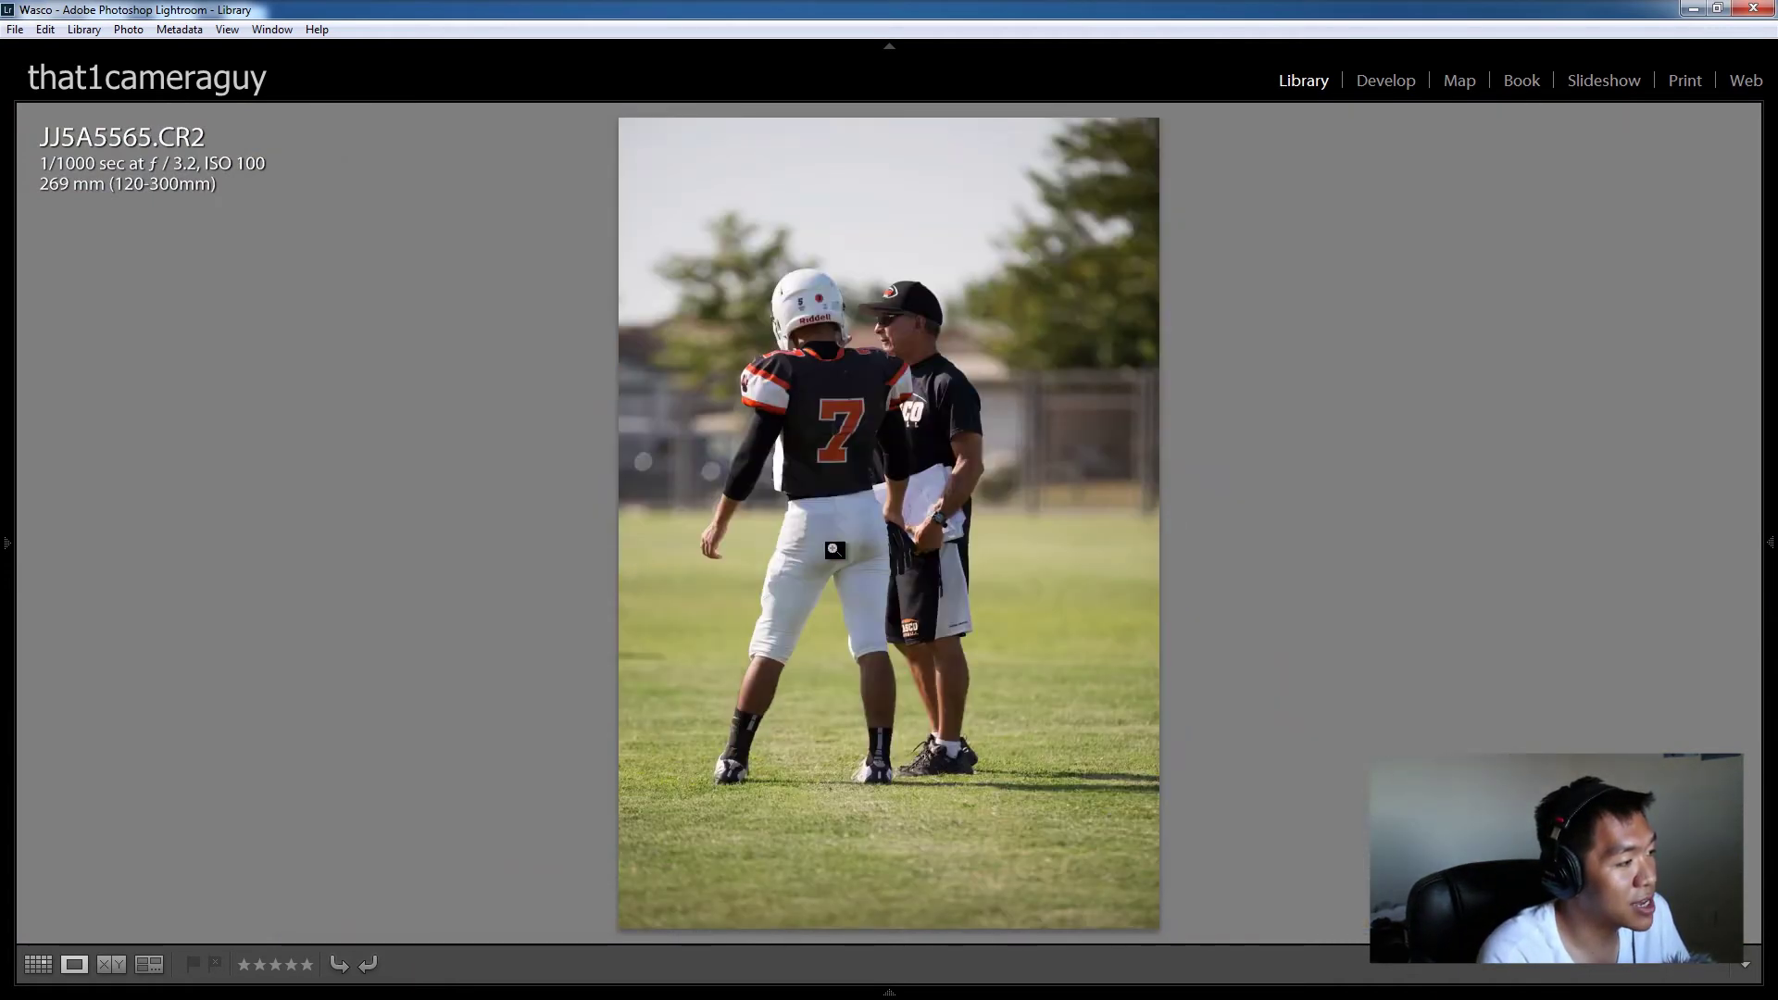
key(Right)
key(Right)
key(Right)
key(Right)
key(Right)
key(Right)
key(Right)
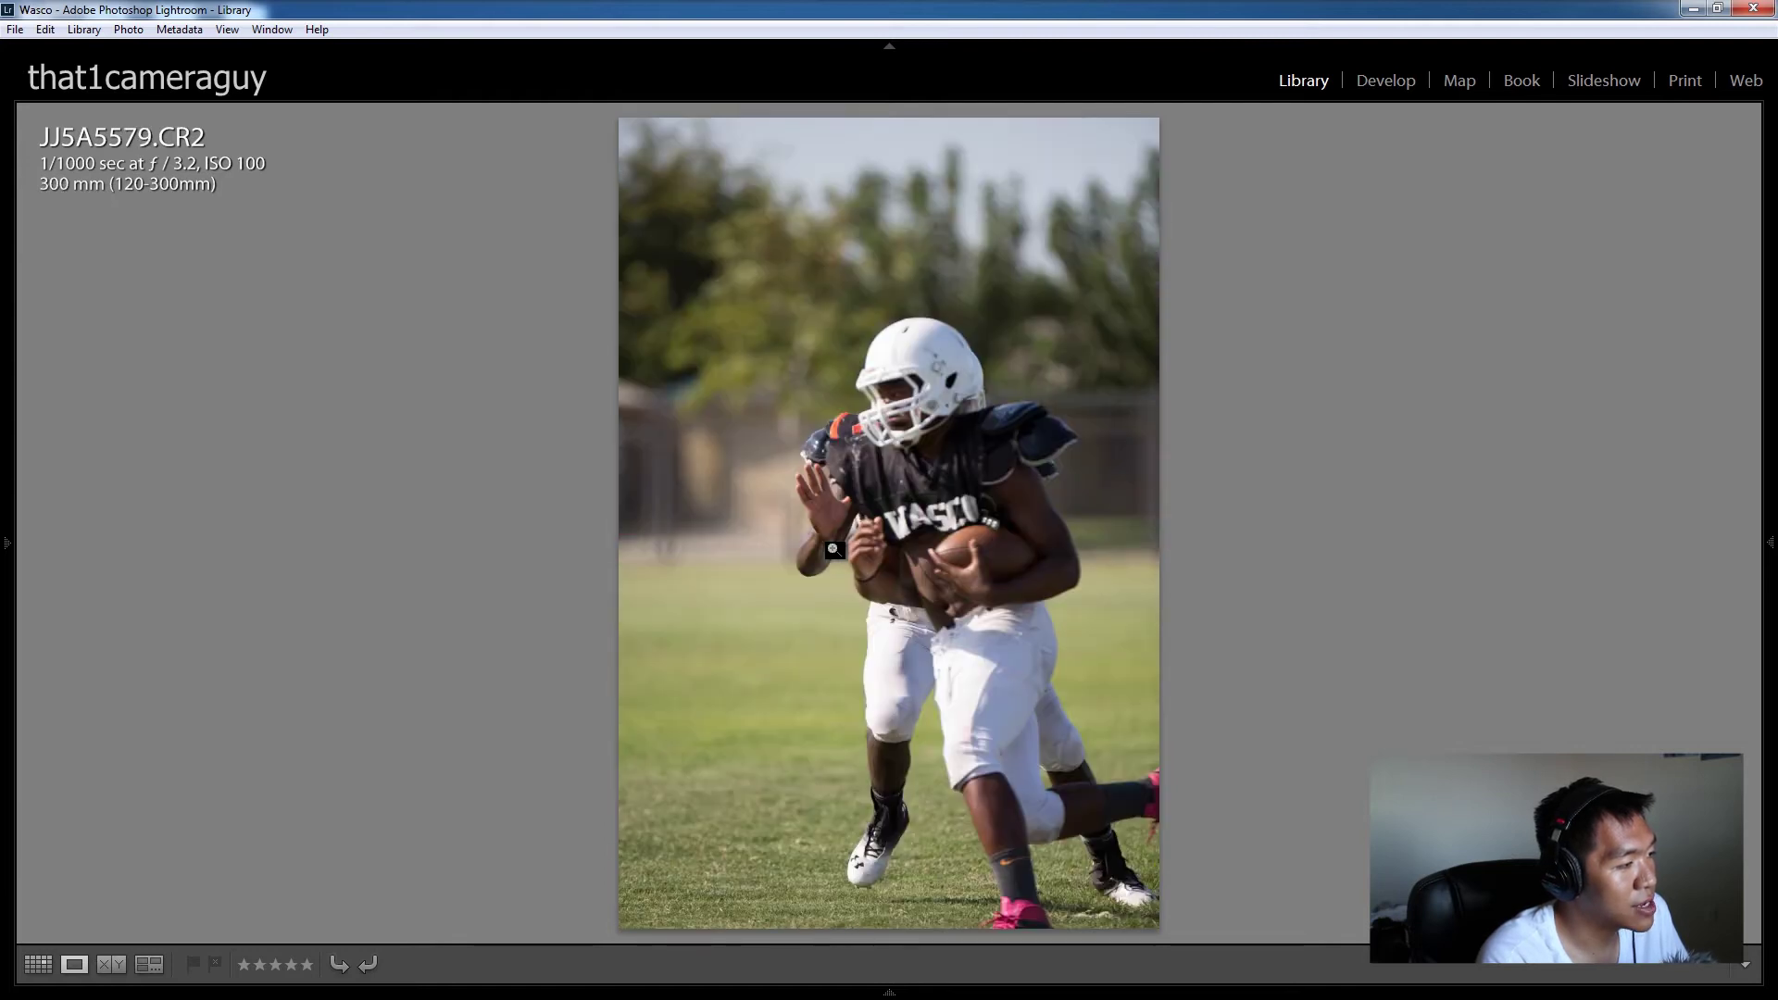
Step: Review the next running and catching drill photos in full view up to JJ5A5593.CR2, the tackle near the frame's edge
key(Right)
key(Right)
key(Right)
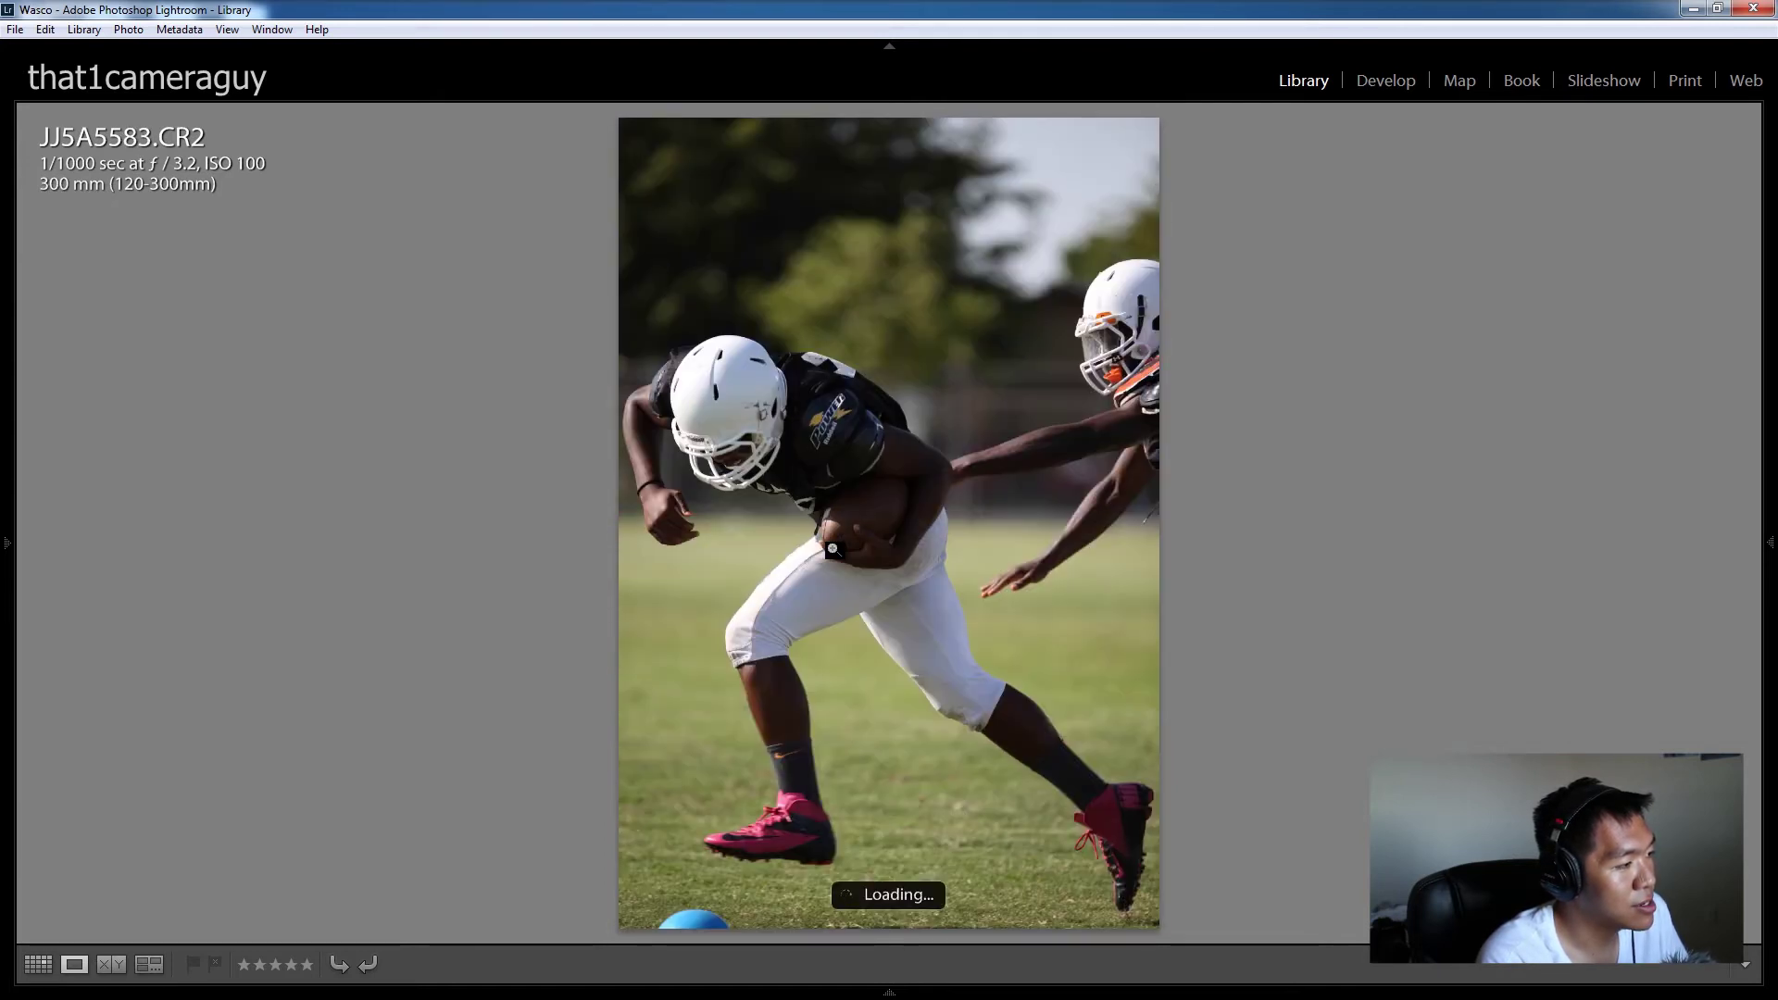
key(Right)
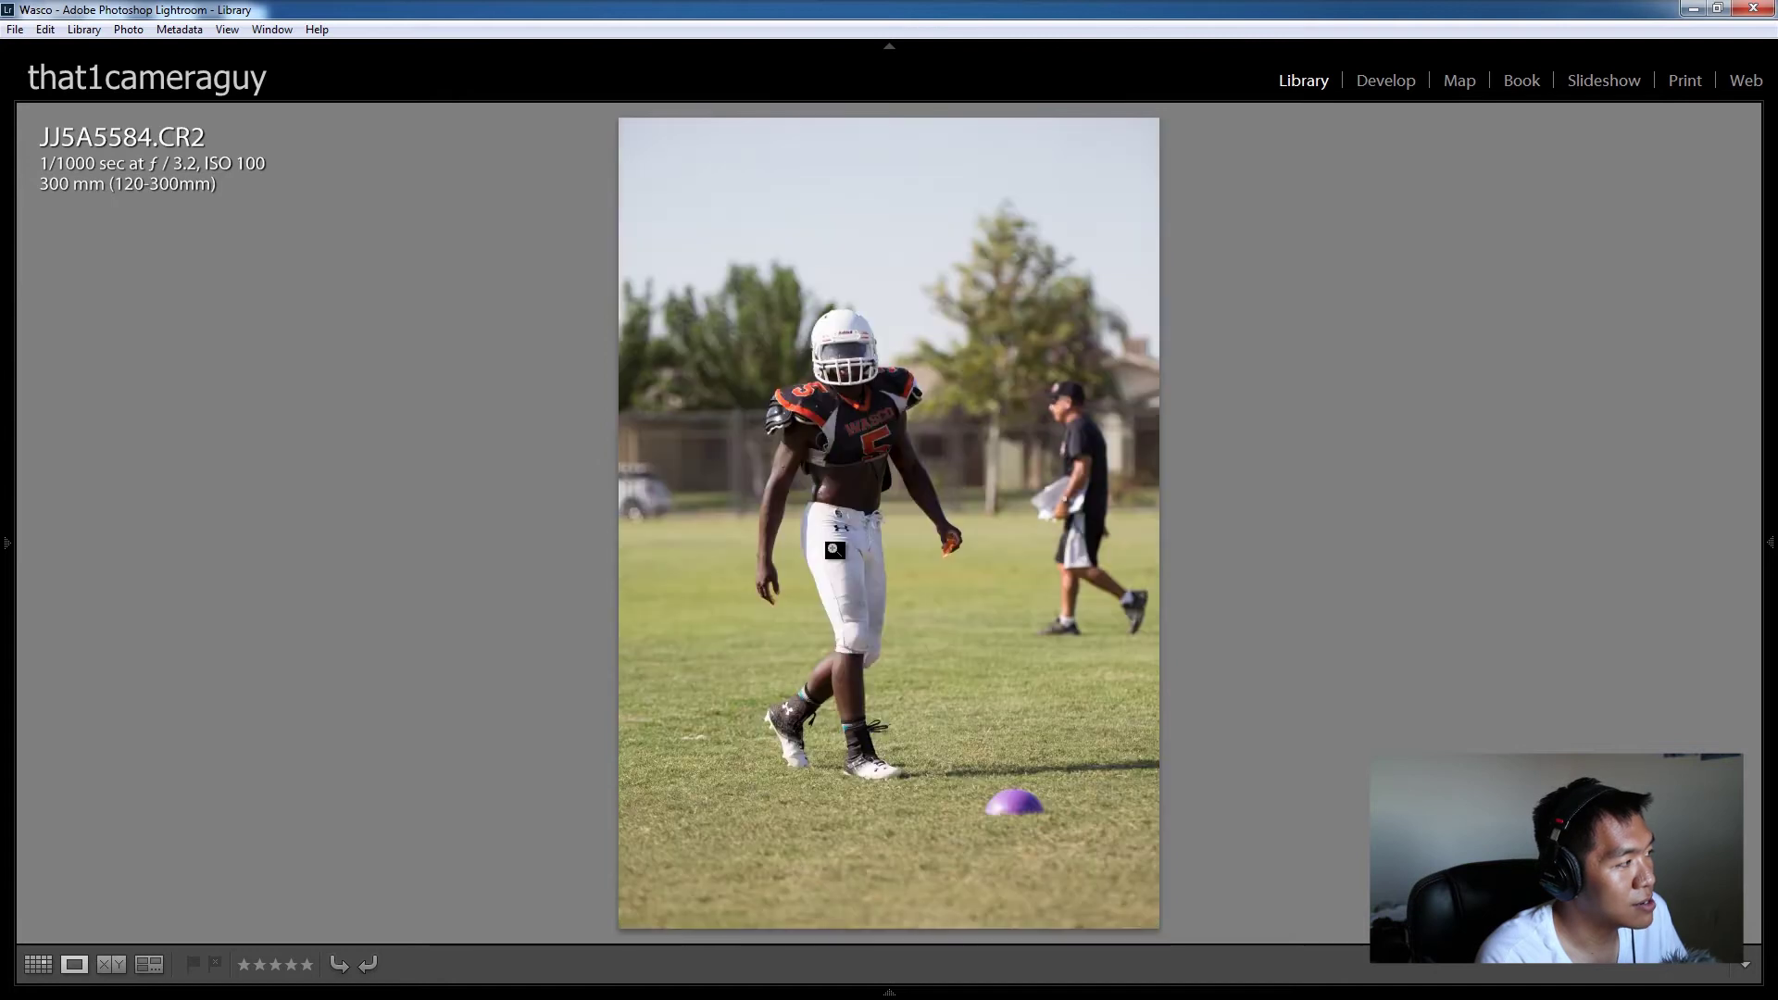
key(Right)
key(Right)
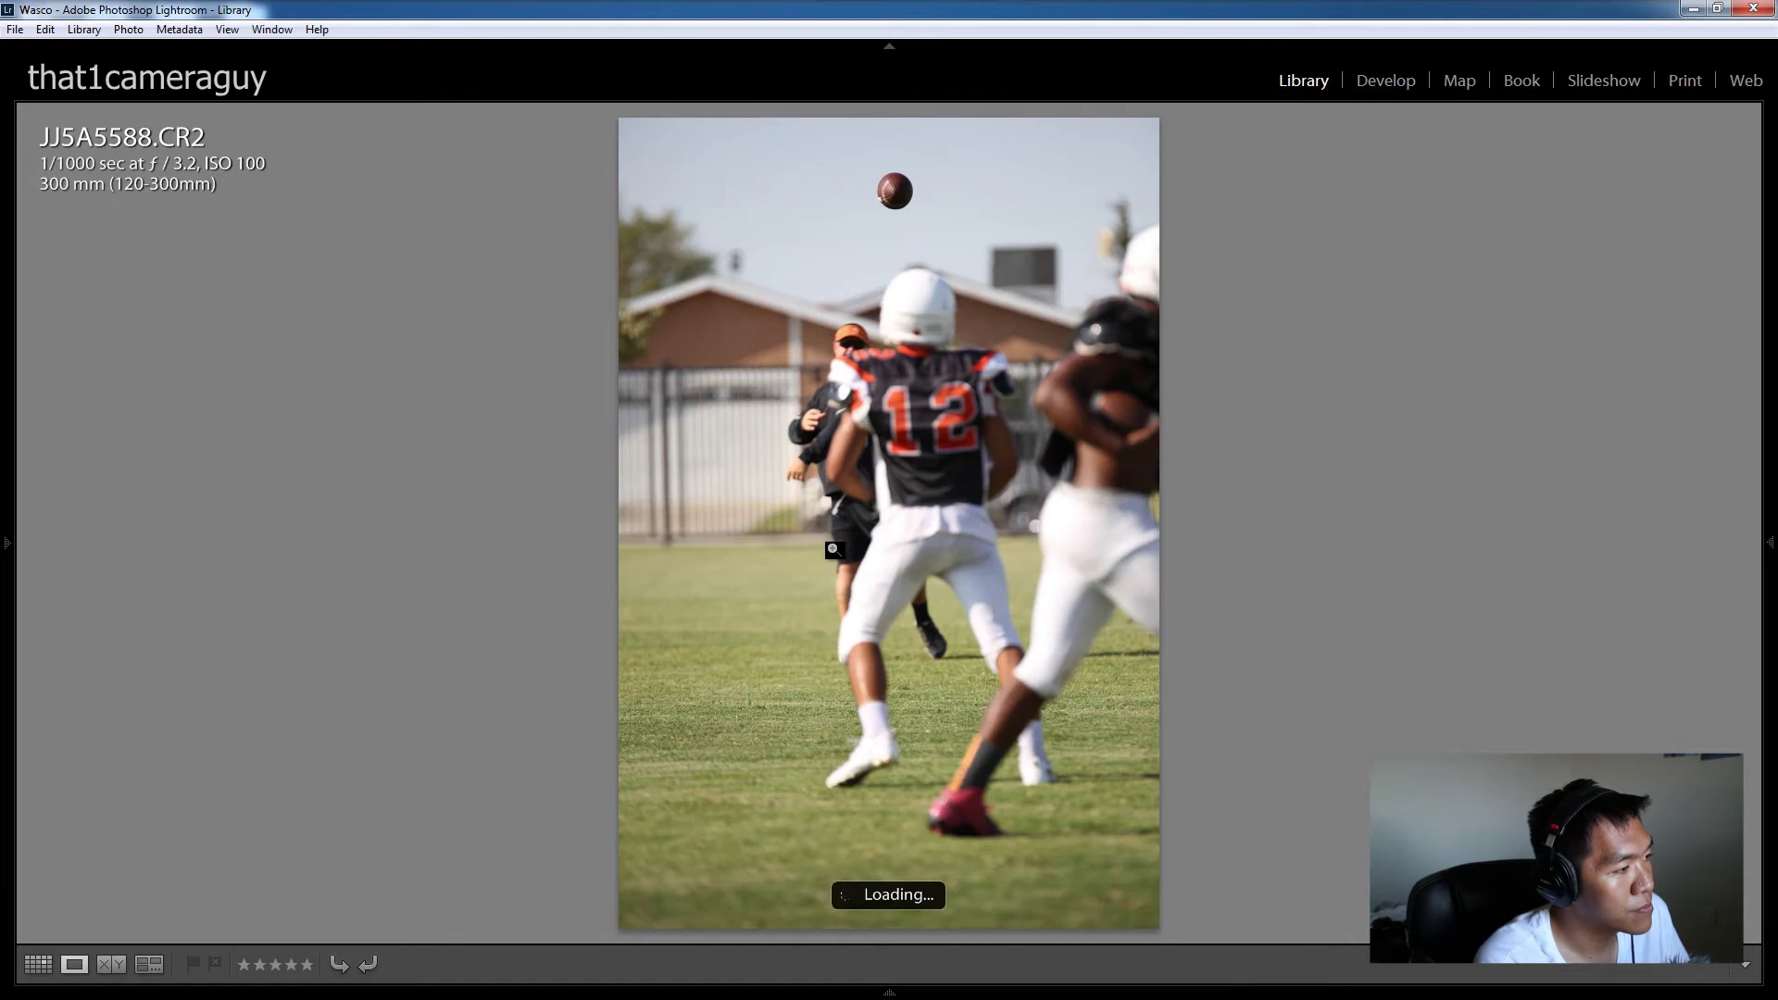
key(Right)
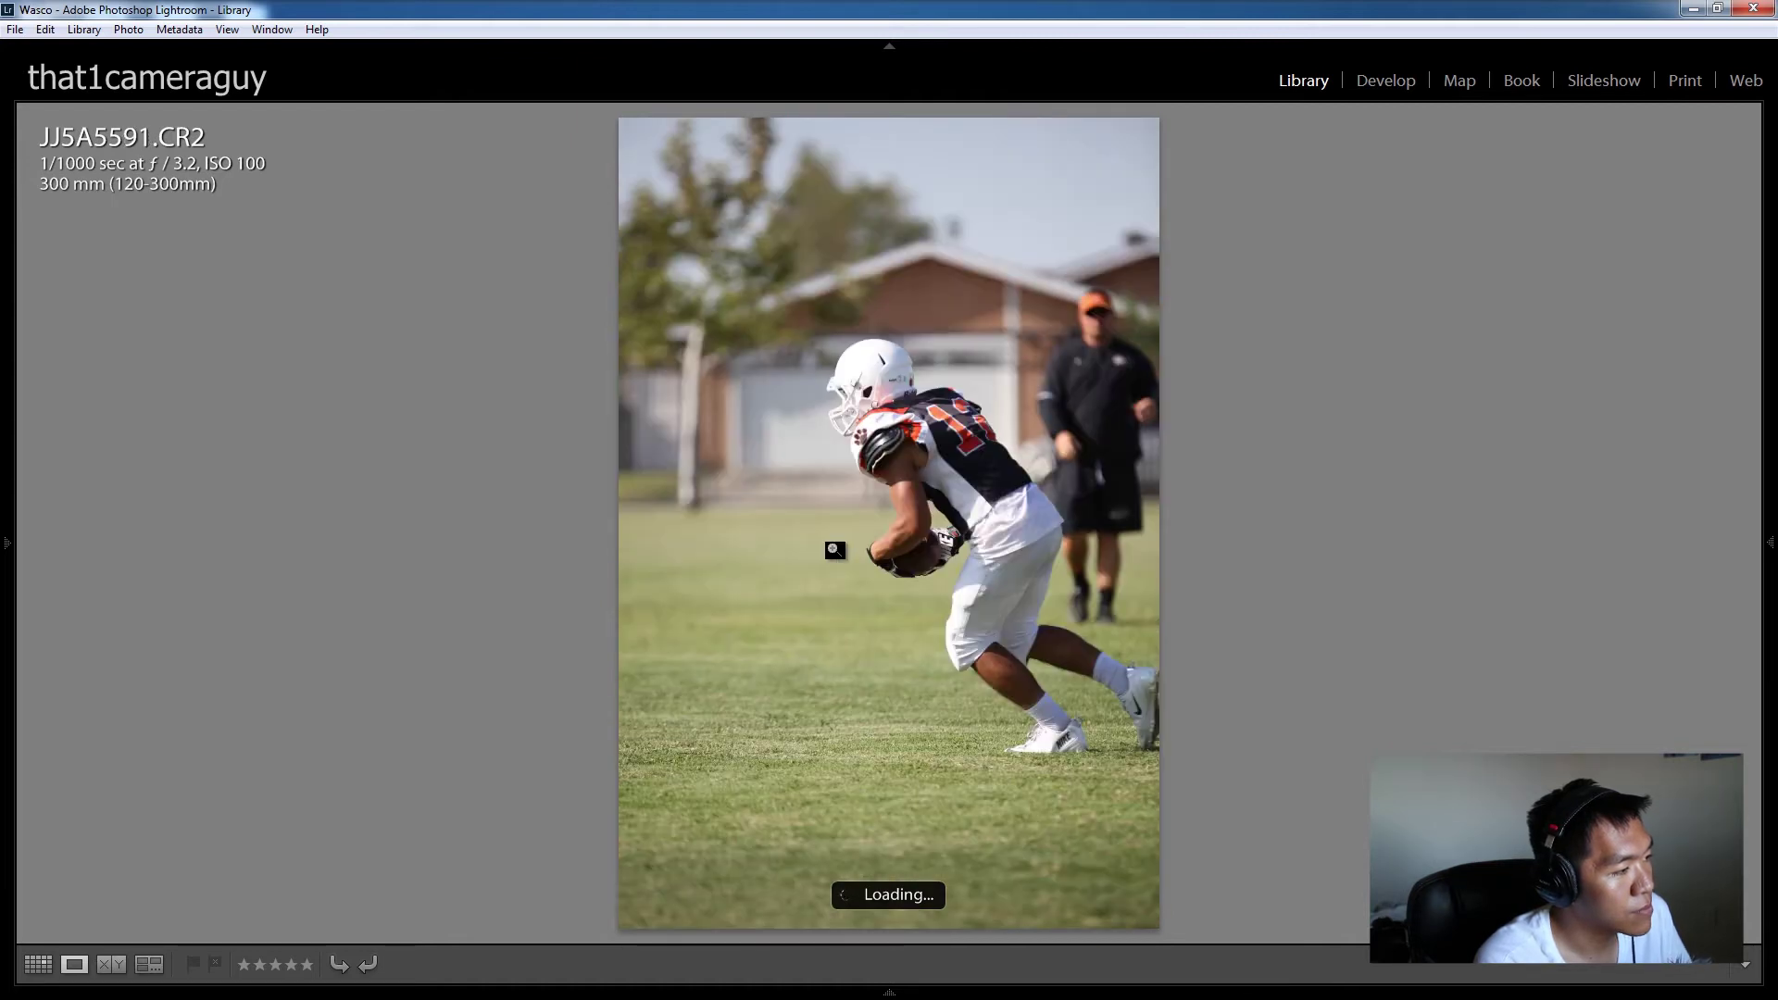
key(Right)
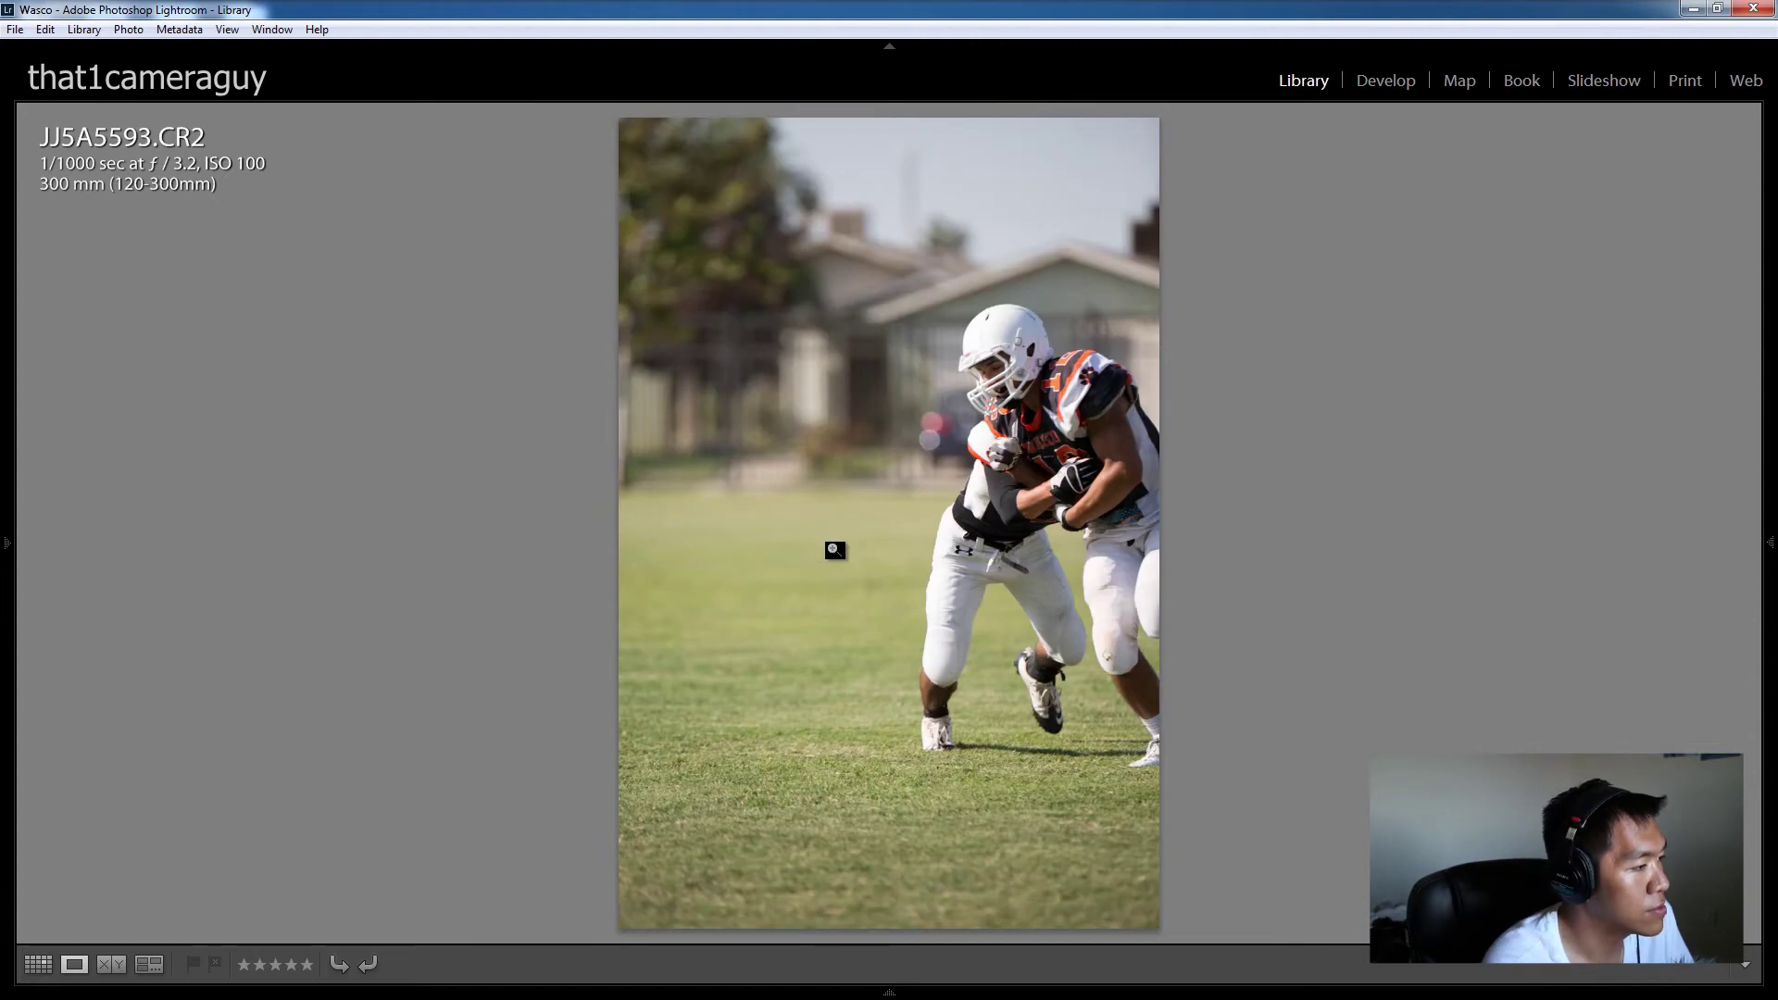
Step: Recheck the tackle photo against its neighbor and continue in full view to JJ5A5597.CR2, the runner held from behind
key(Left)
key(Right)
key(Right)
key(Right)
key(Right)
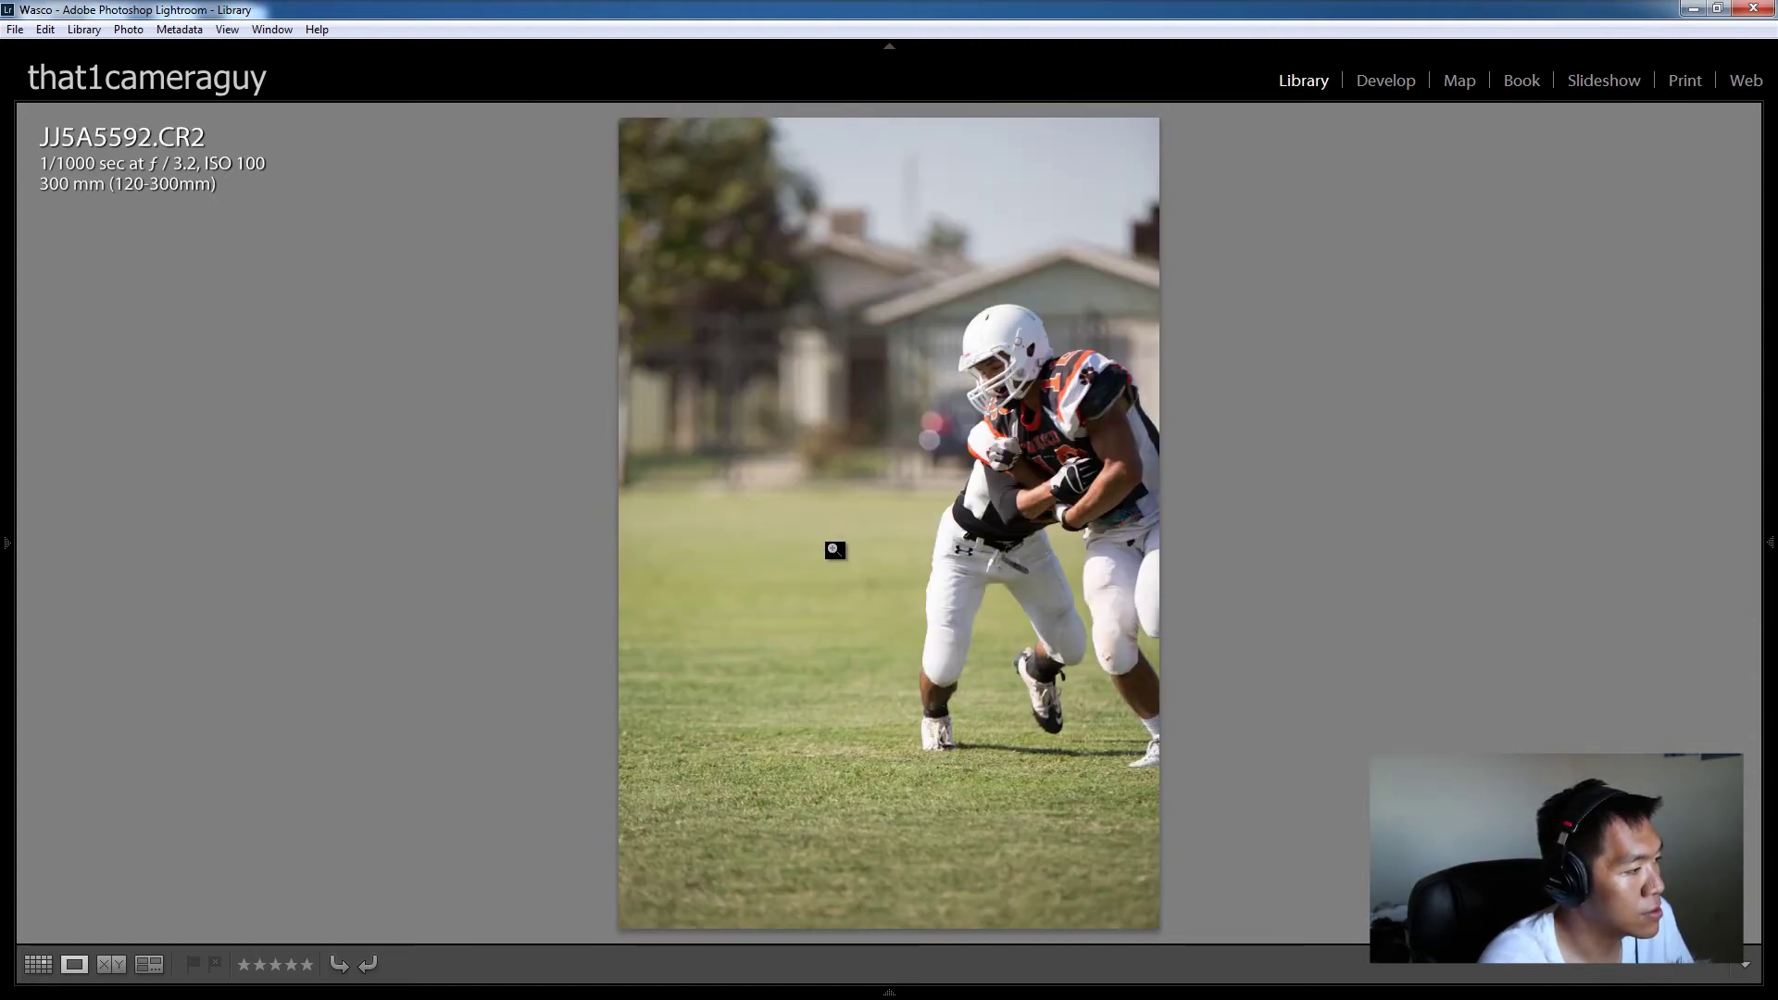
key(Right)
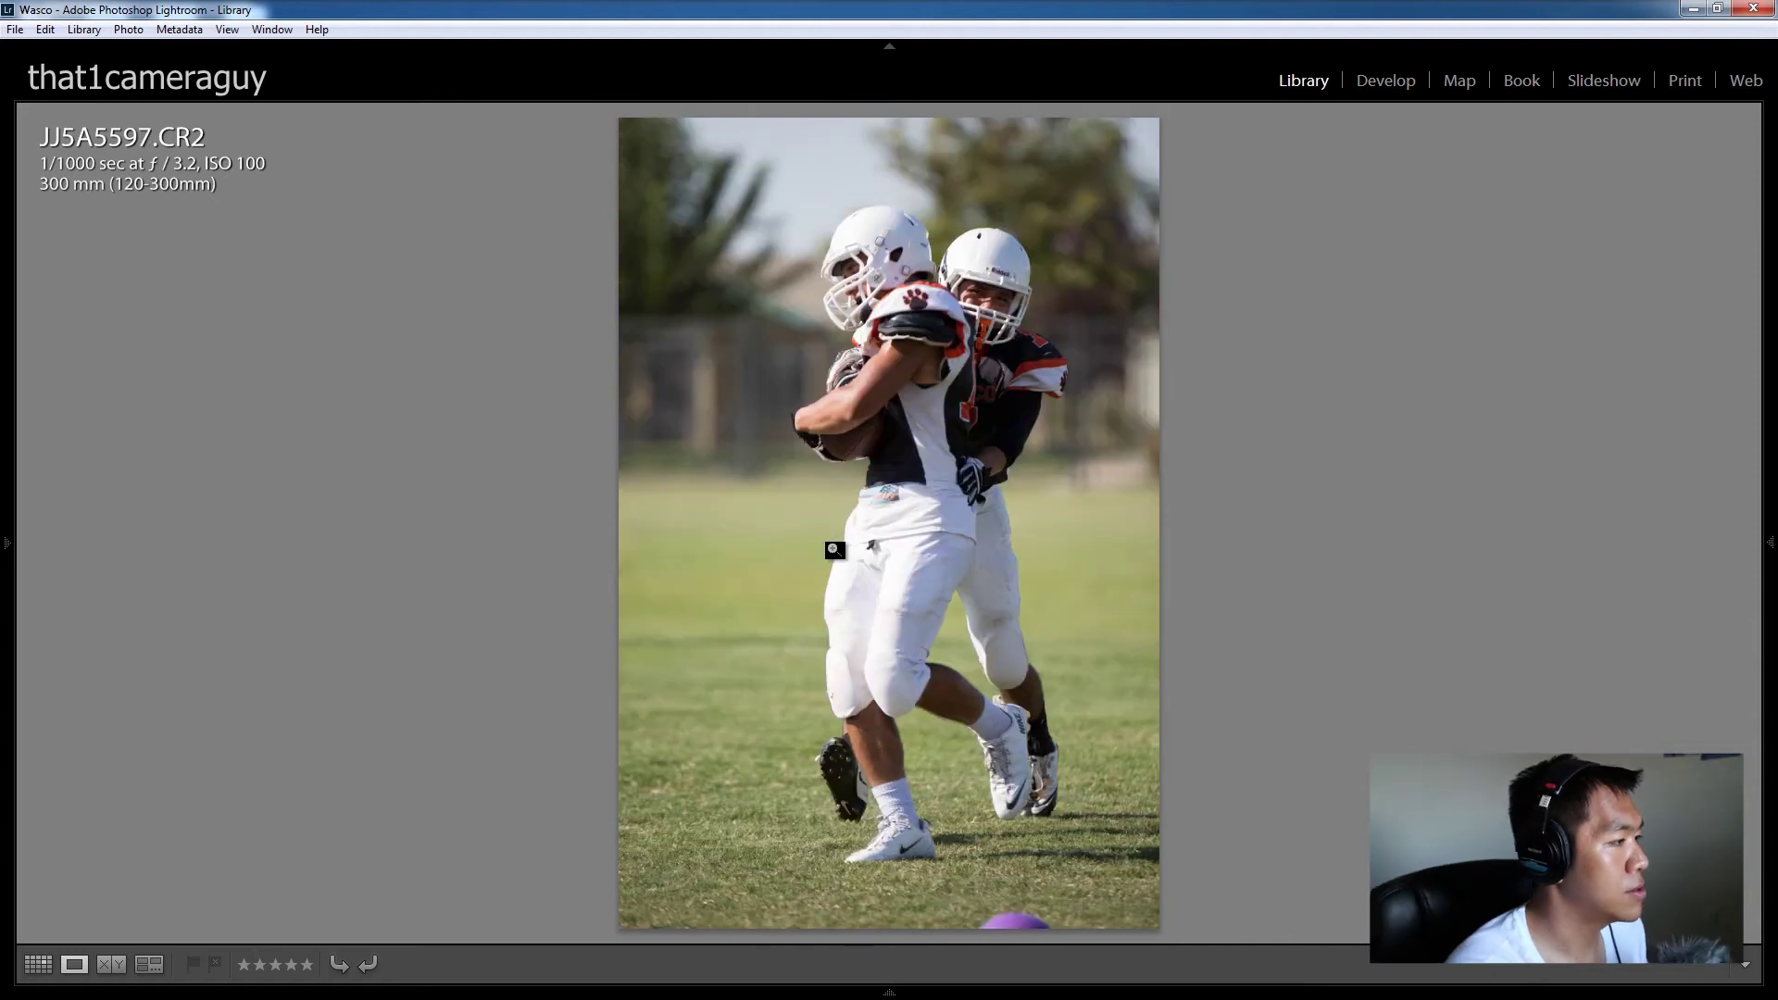
Step: Move on to JJ5A5601.CR2 and examine the ball carrier's face and helmet at close zoom, returning to the full view
key(Right)
key(Right)
key(Right)
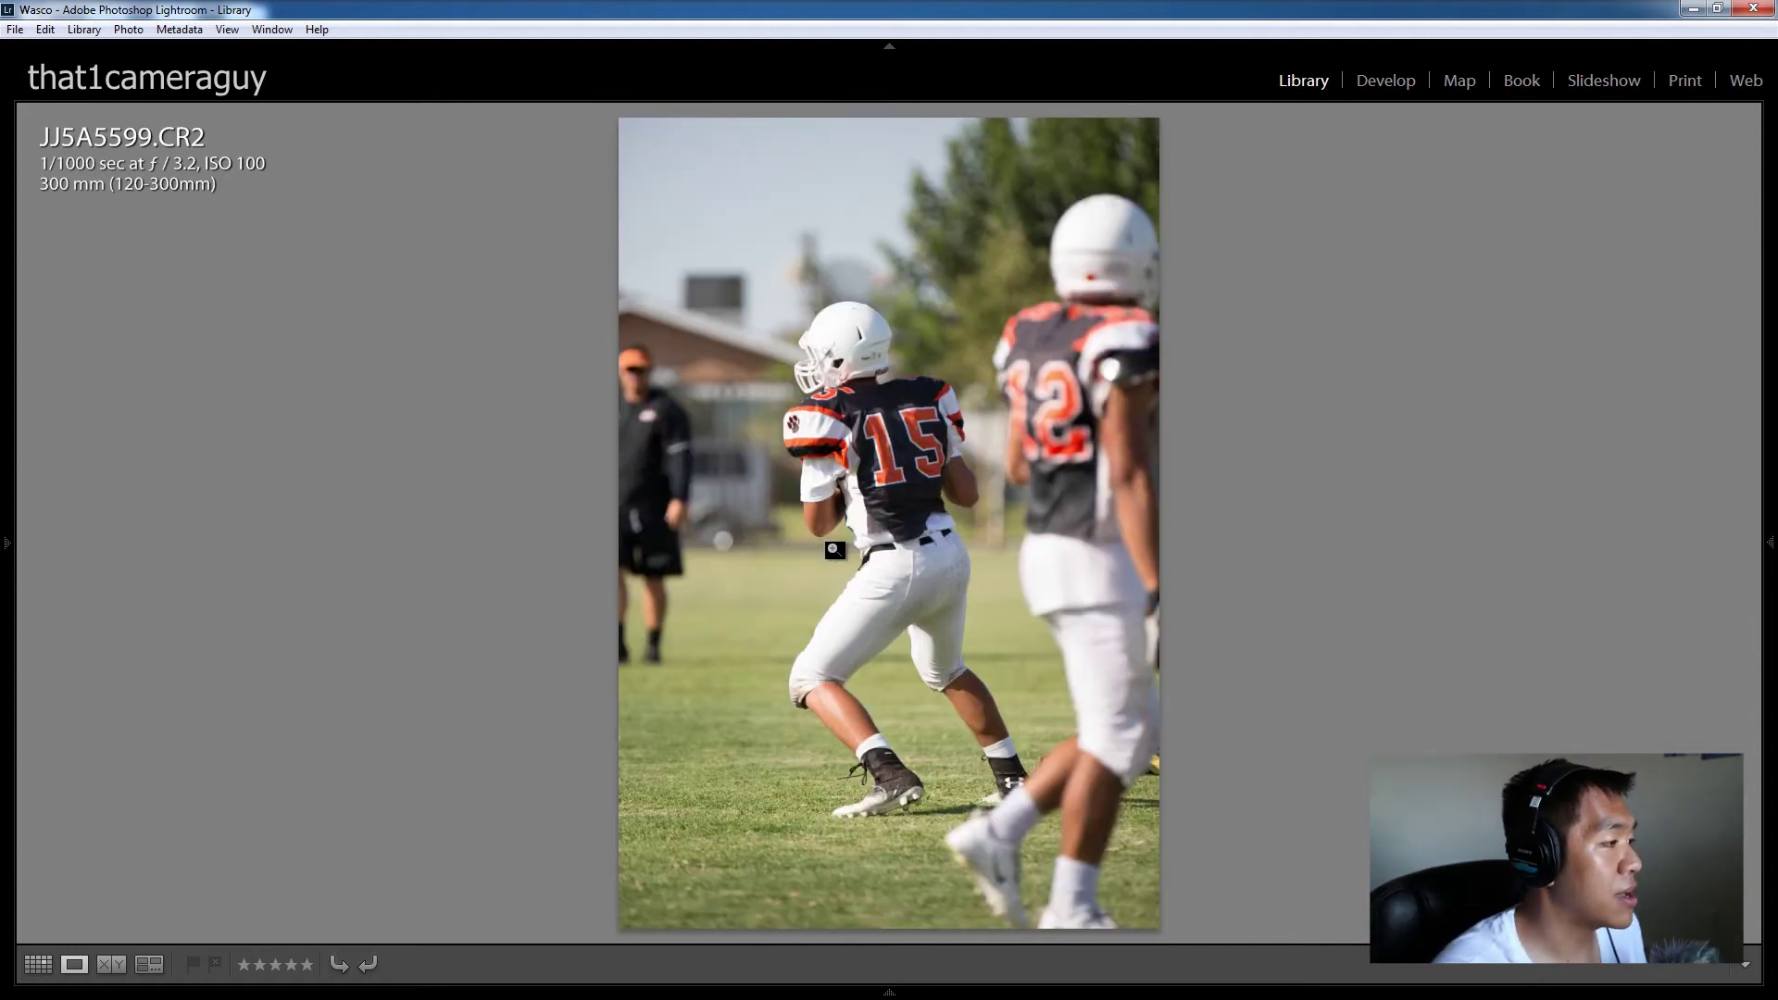
key(Right)
key(Right)
key(Left)
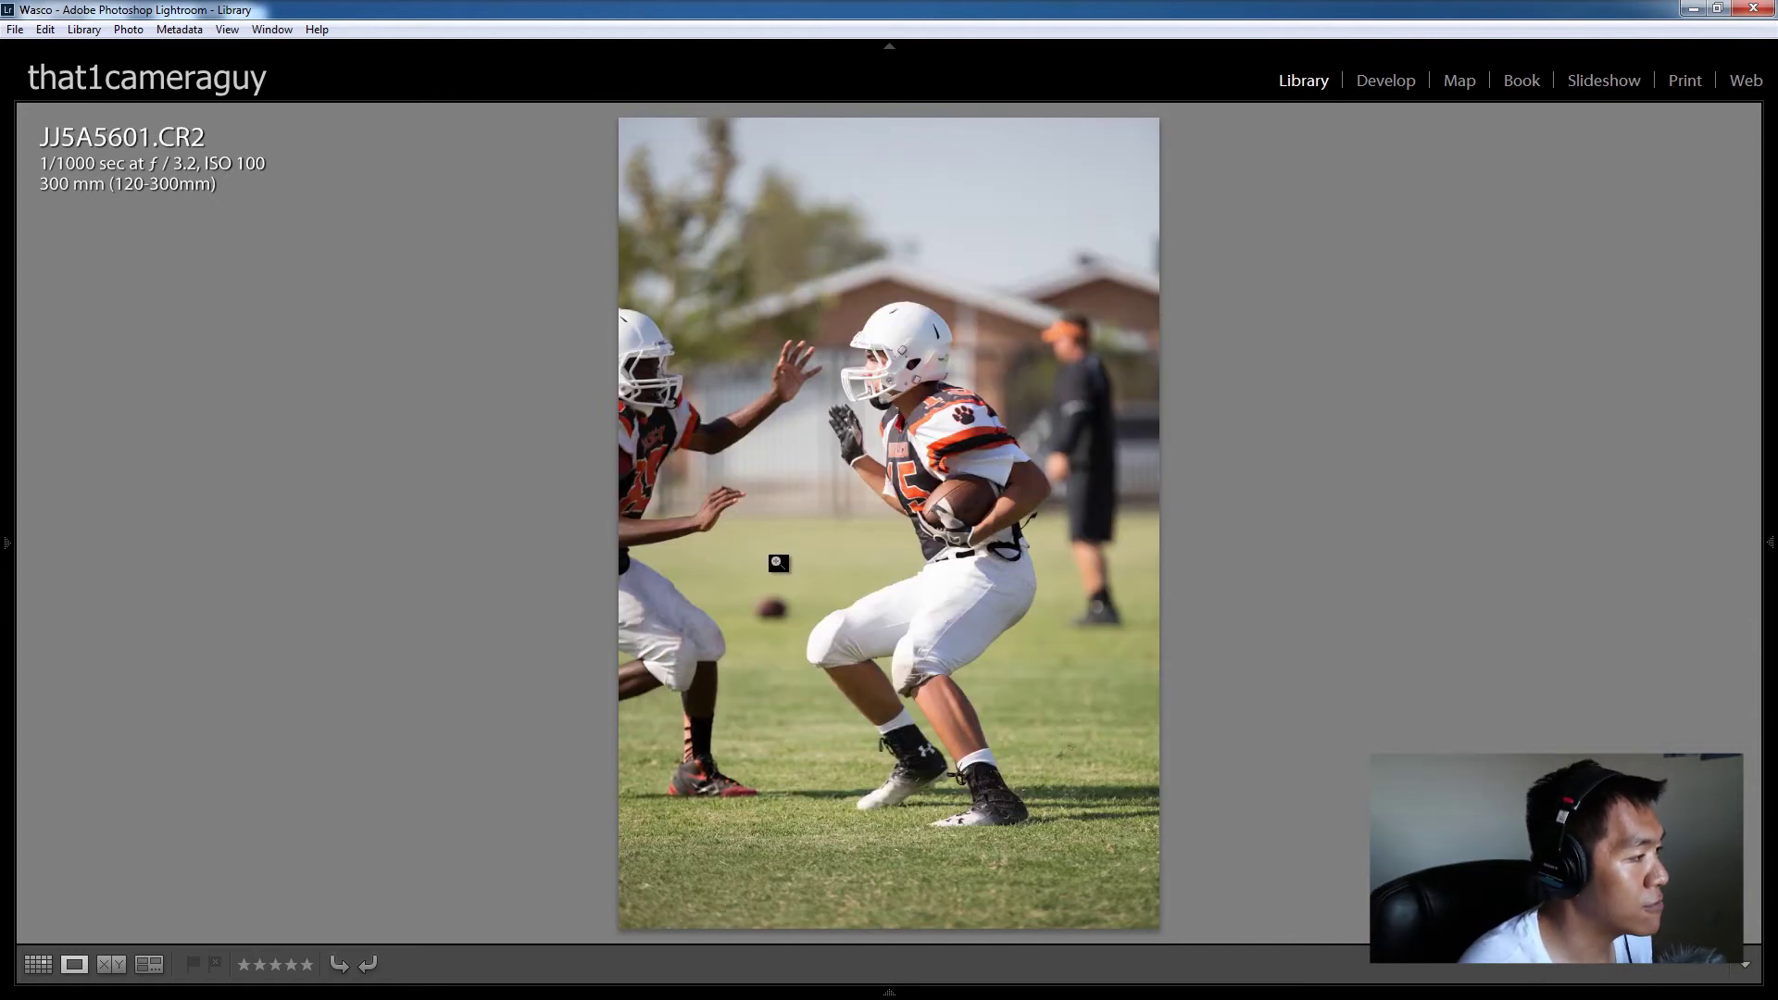
click(873, 358)
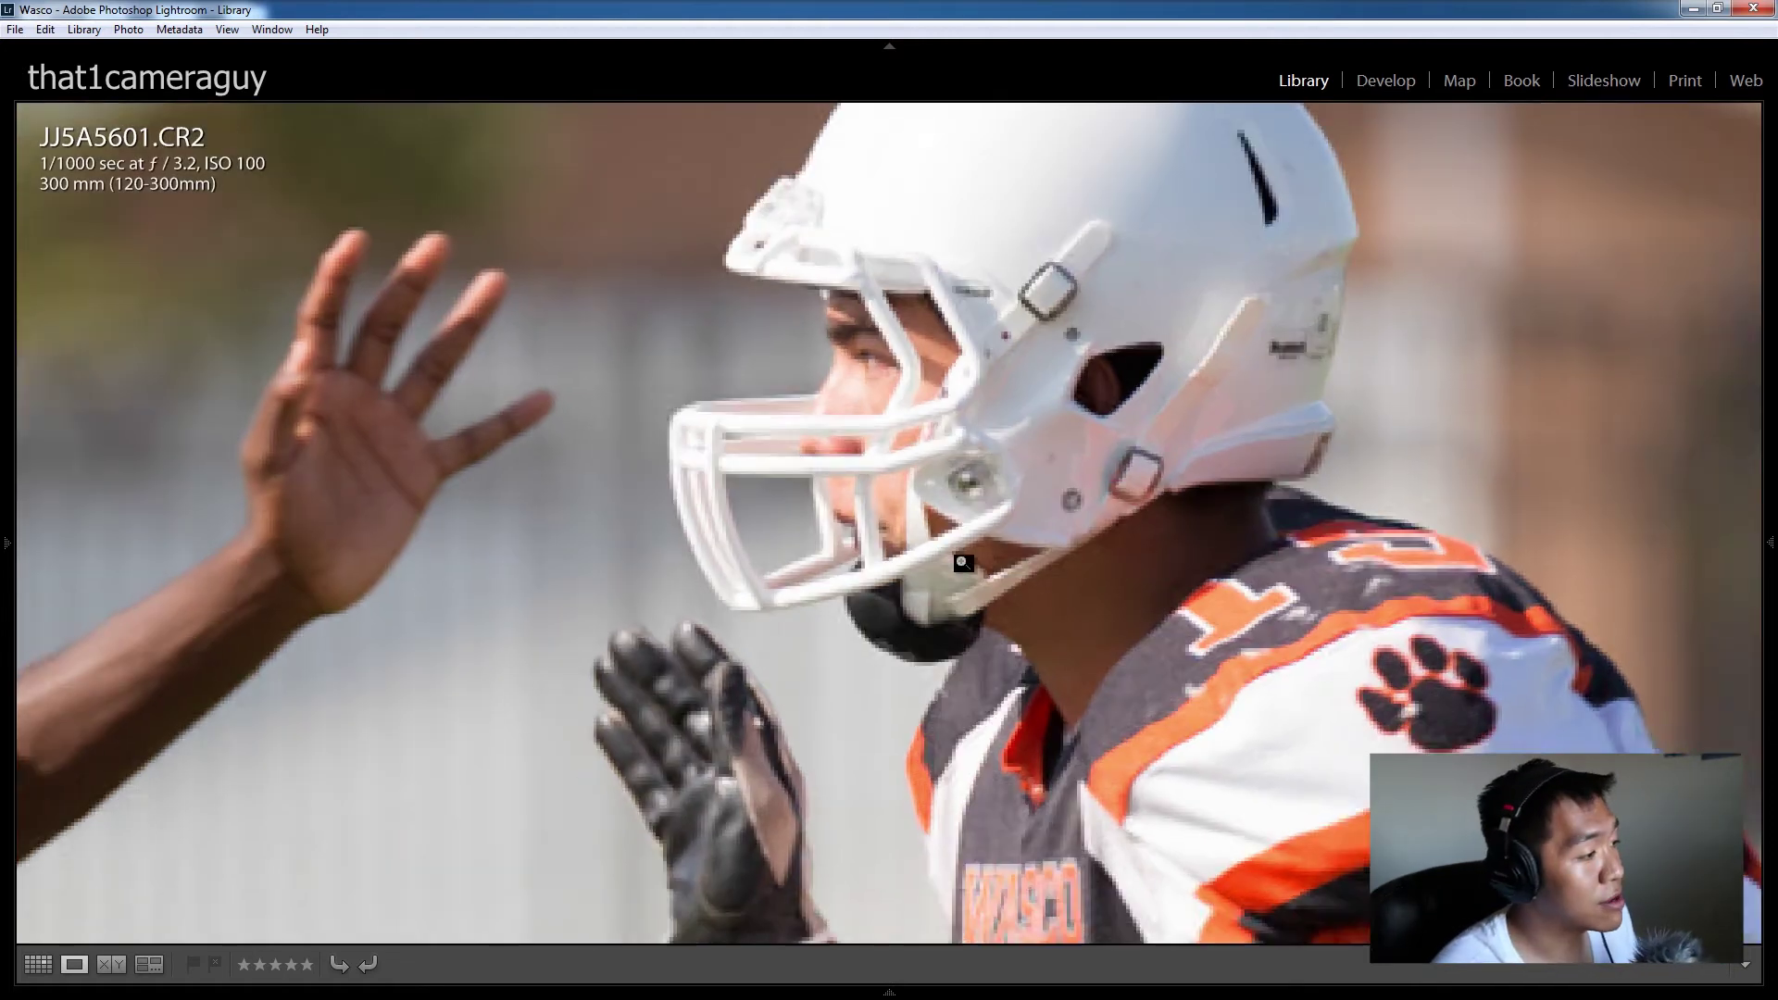
click(961, 562)
Step: Review the following catch and tackle photos in full view up to JJ5A5617.CR2, player 5 holding the ball
key(Right)
key(Right)
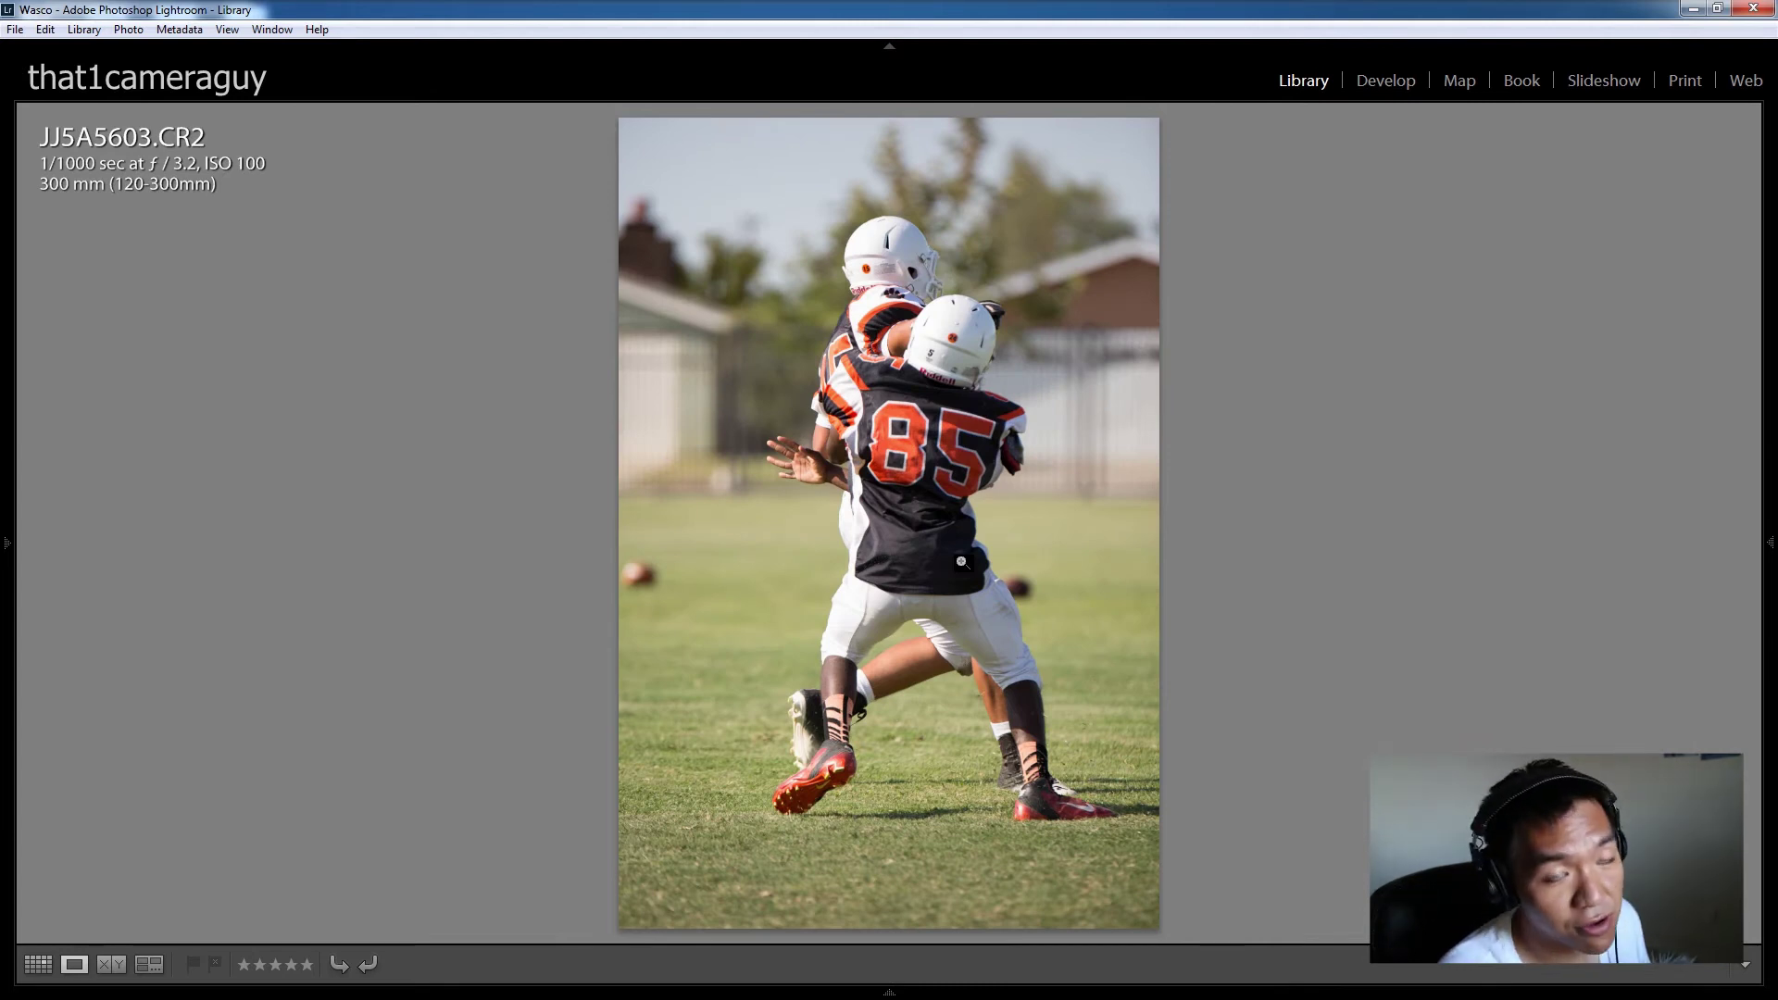
key(Right)
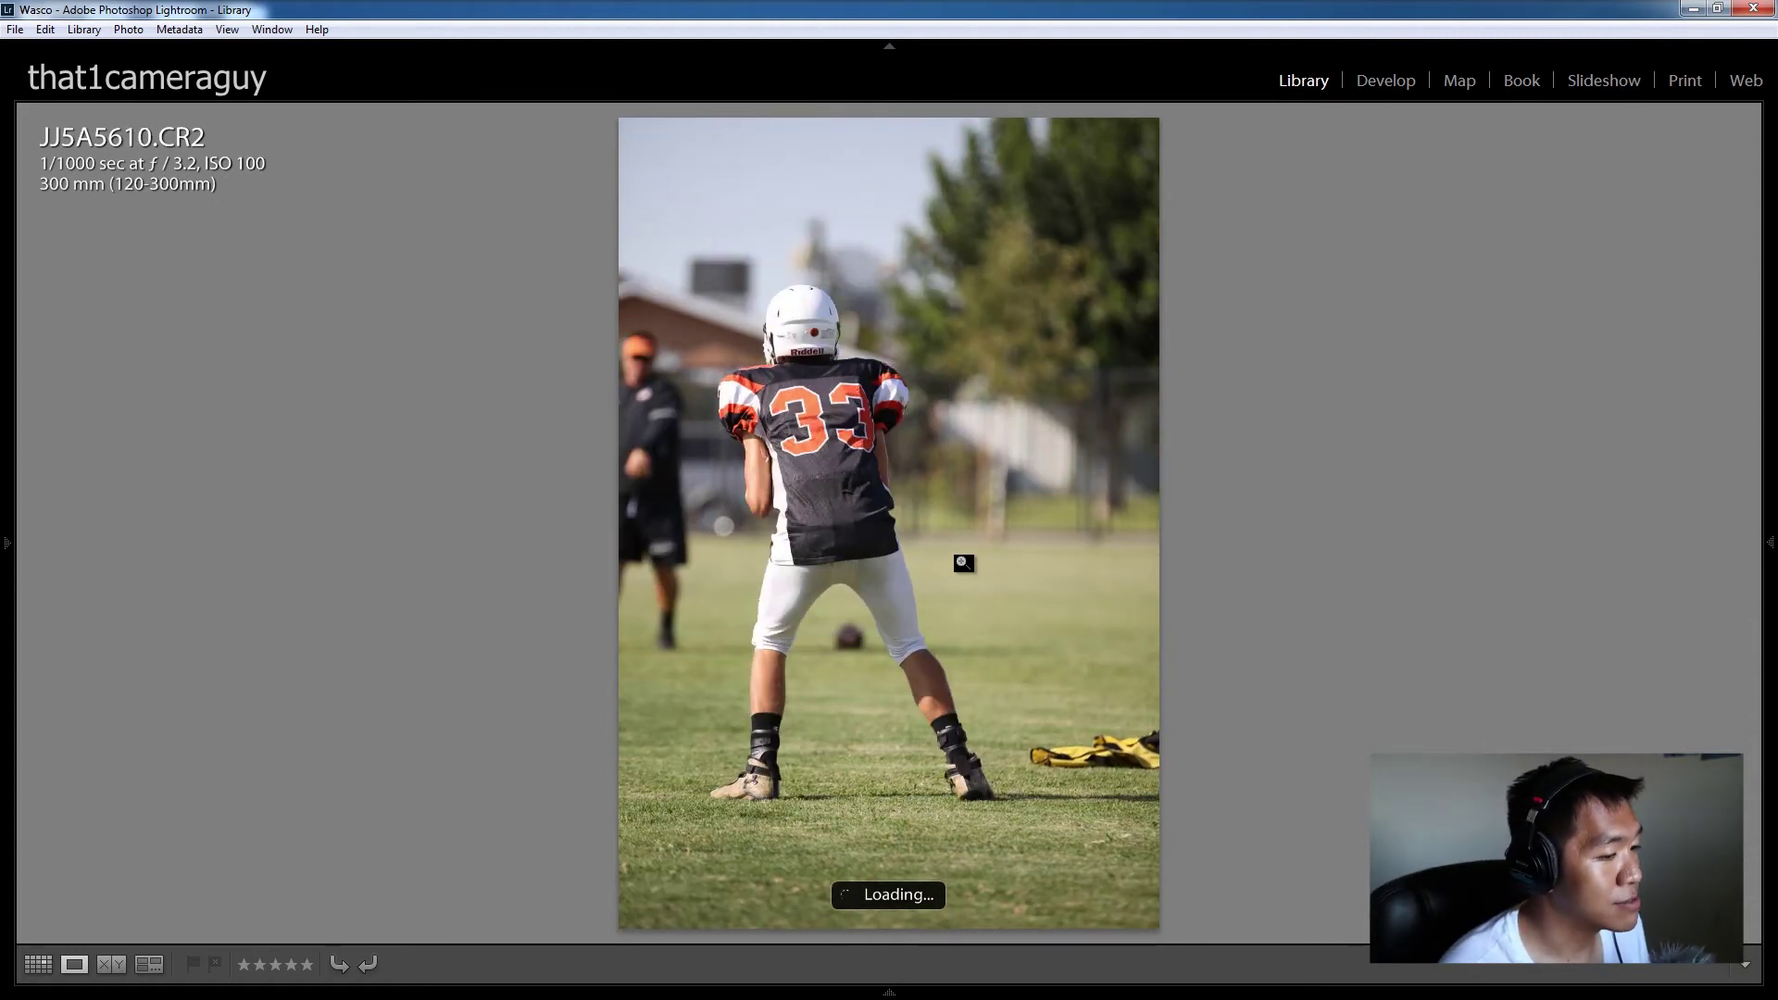
key(Right)
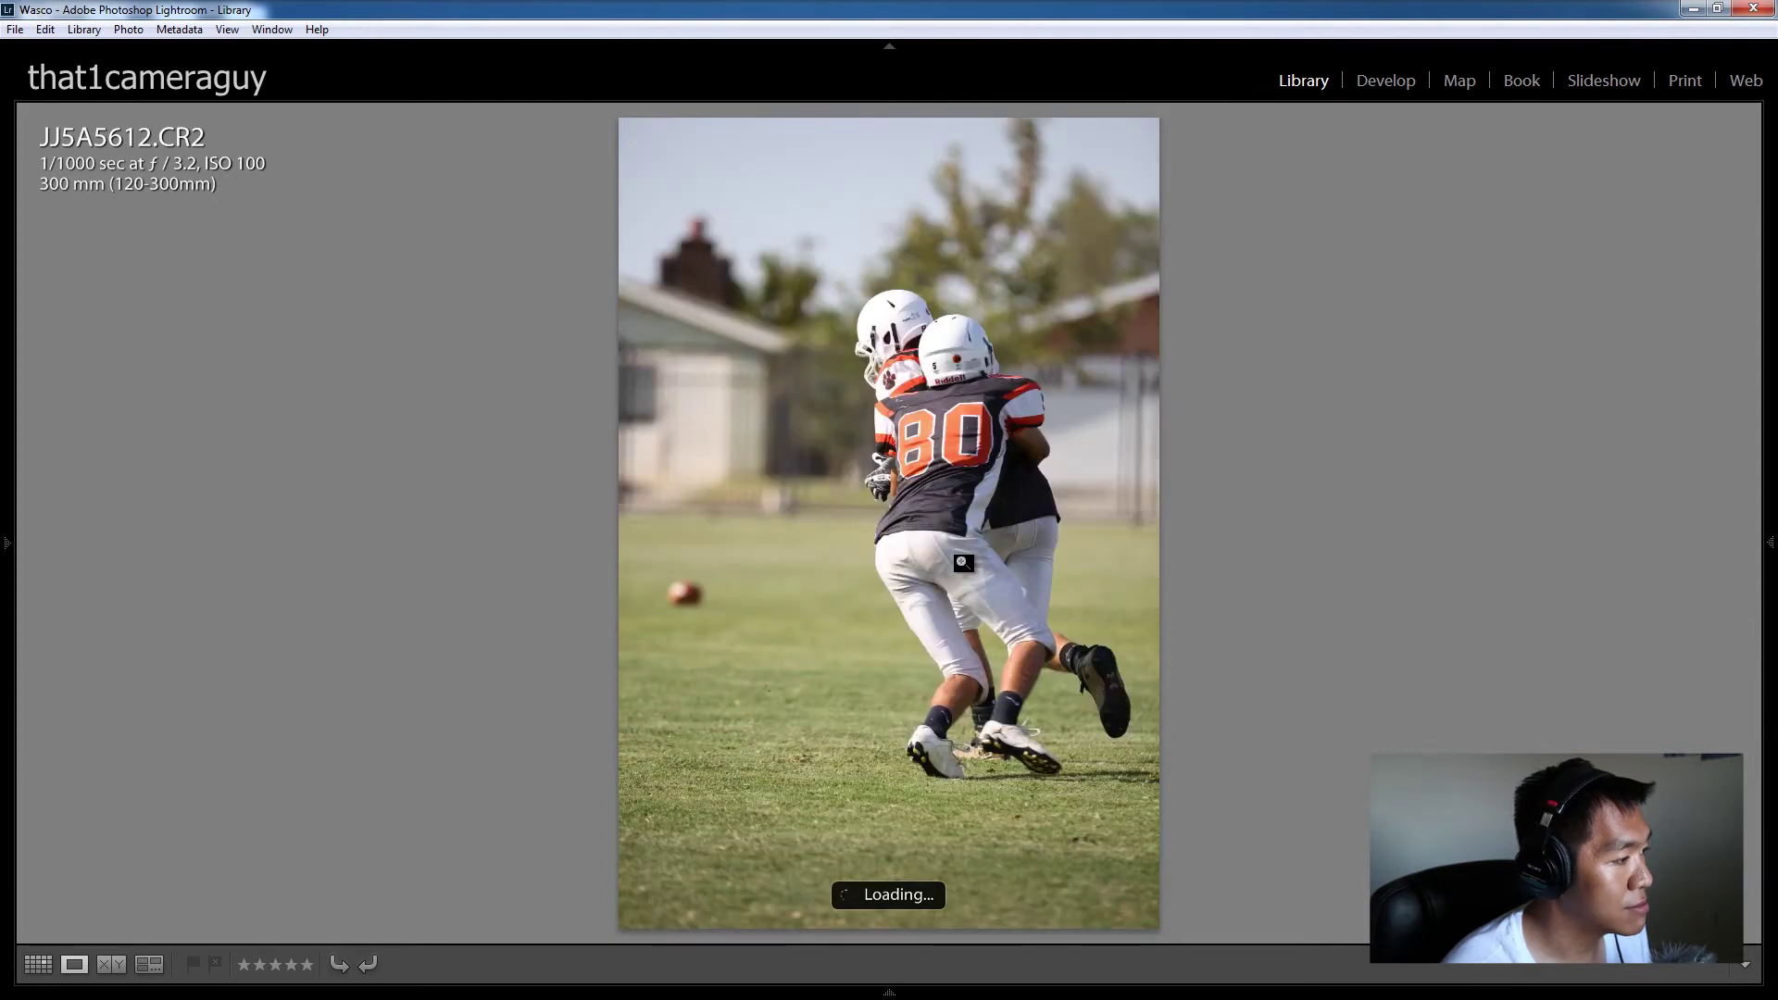
key(Right)
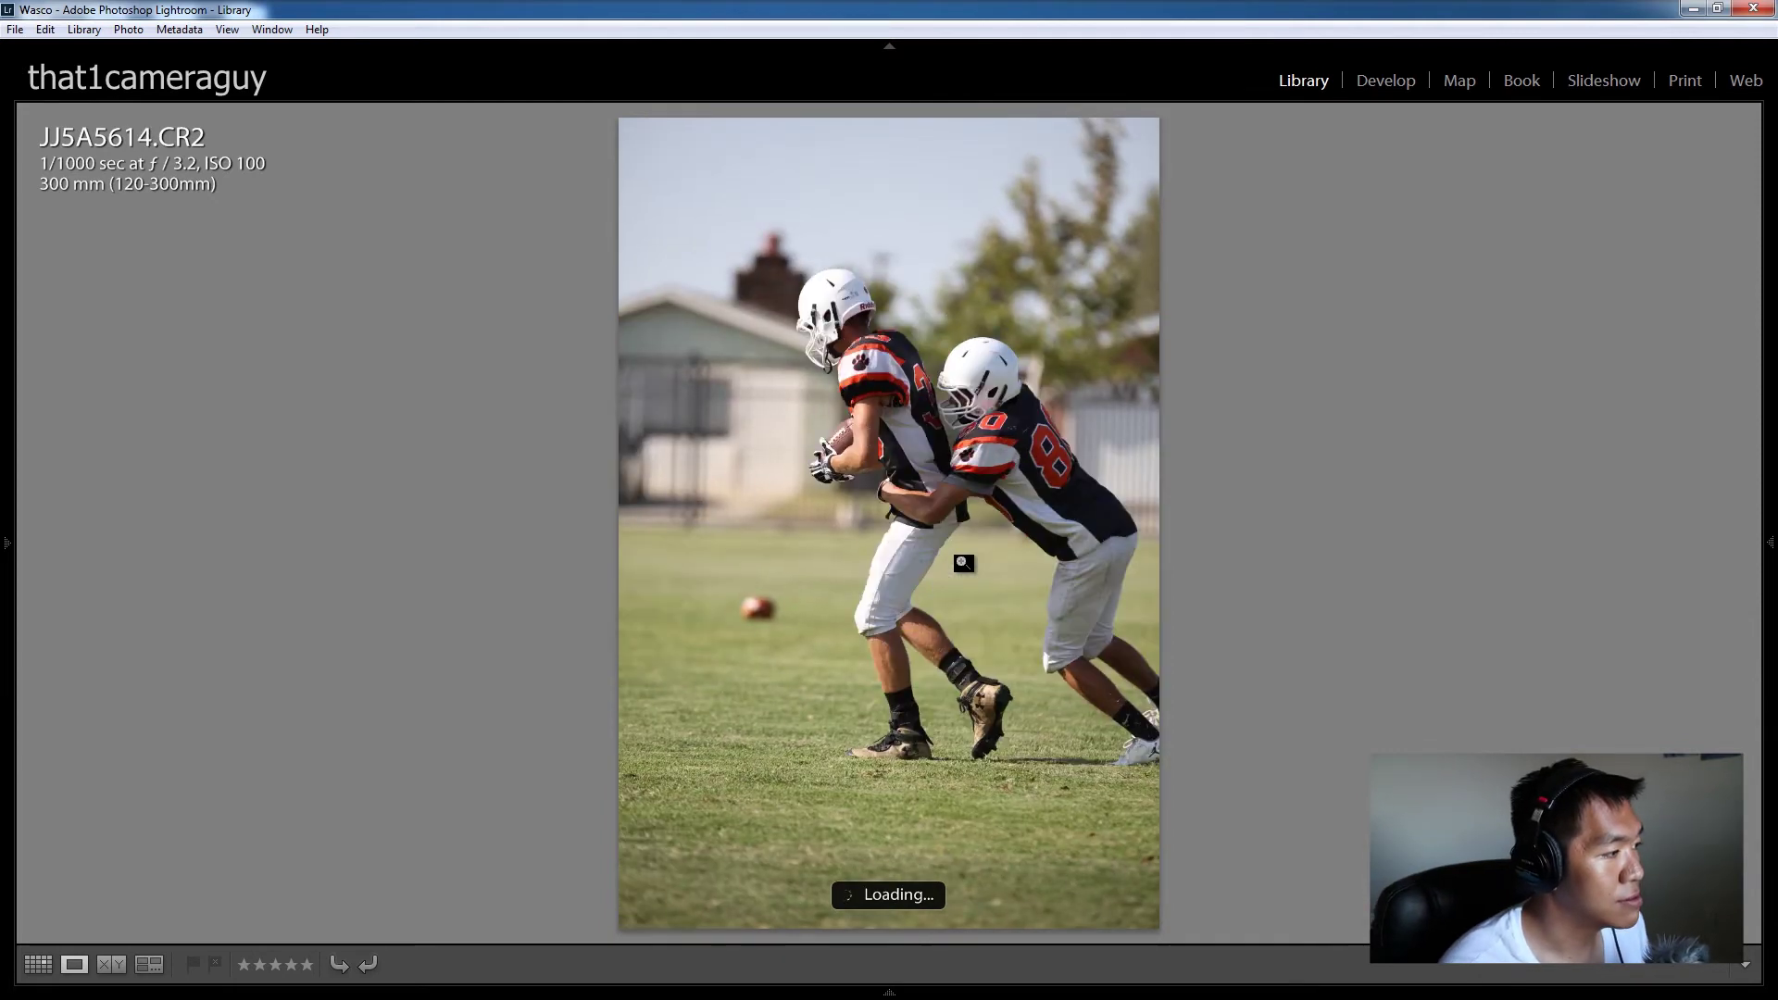
key(Right)
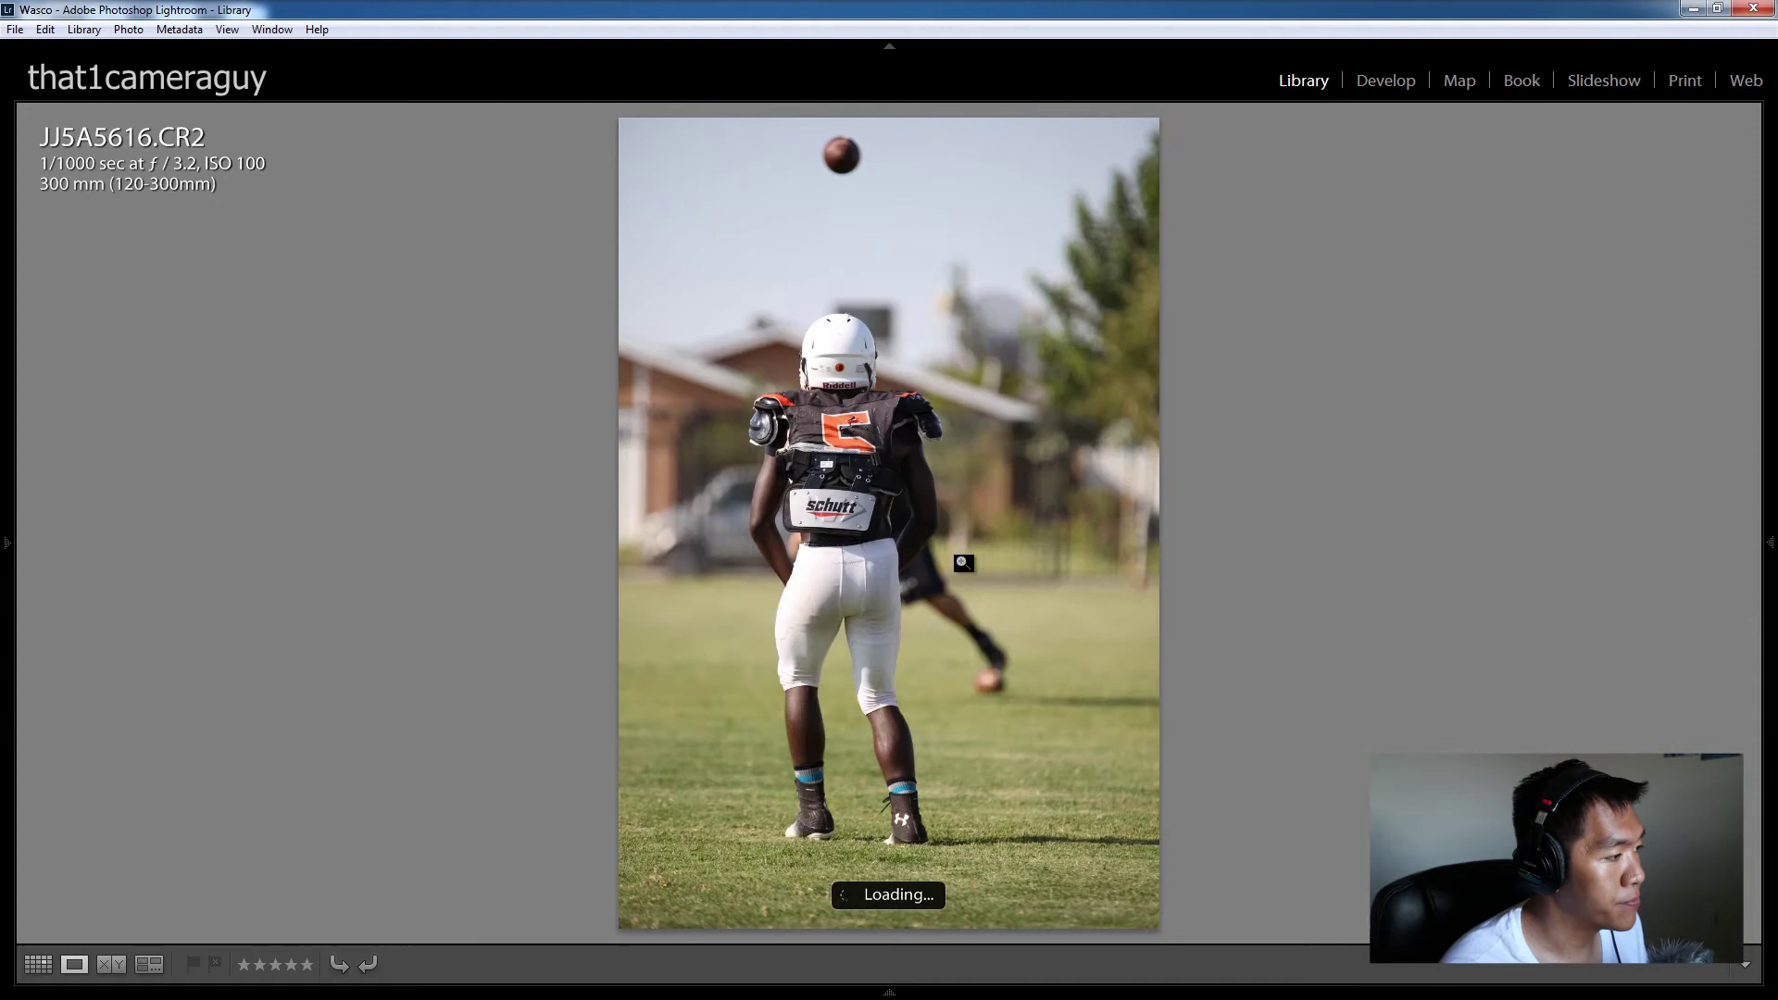
key(Right)
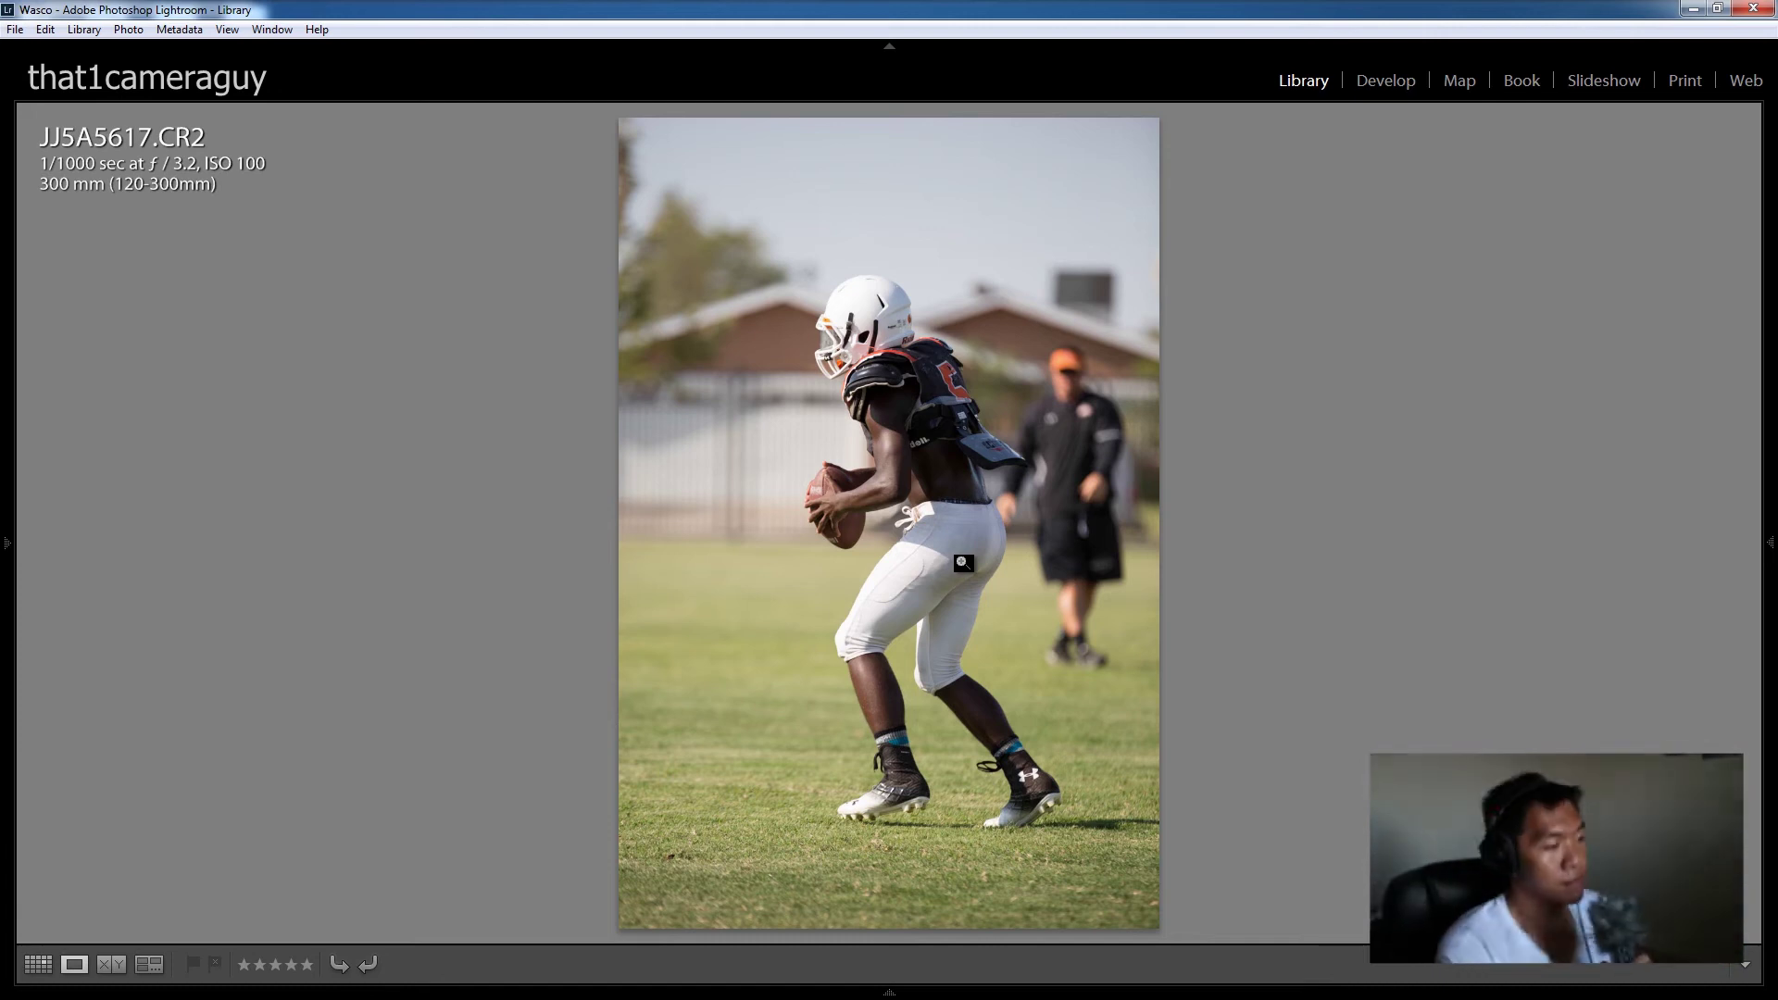
Step: Move on to JJ5A5621.CR2, rechecking the preceding shot, and examine the runner's front cleat at close zoom
key(Right)
key(Right)
key(Right)
key(Right)
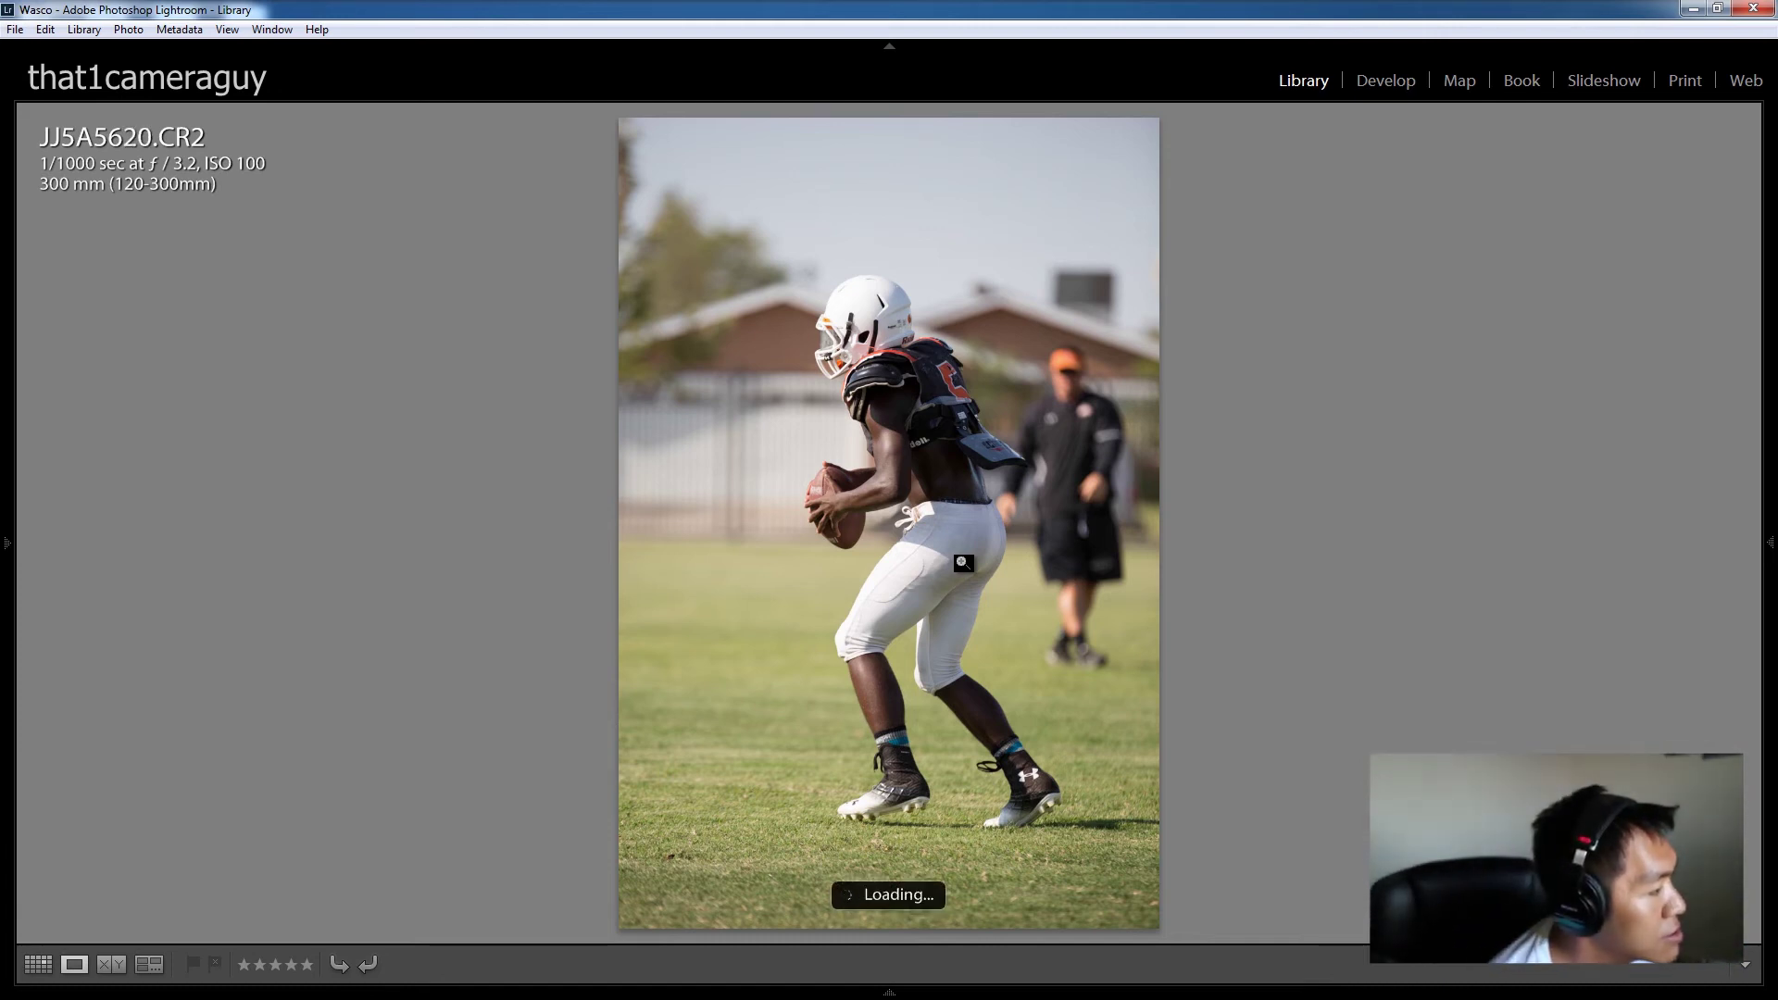
key(Left)
key(Right)
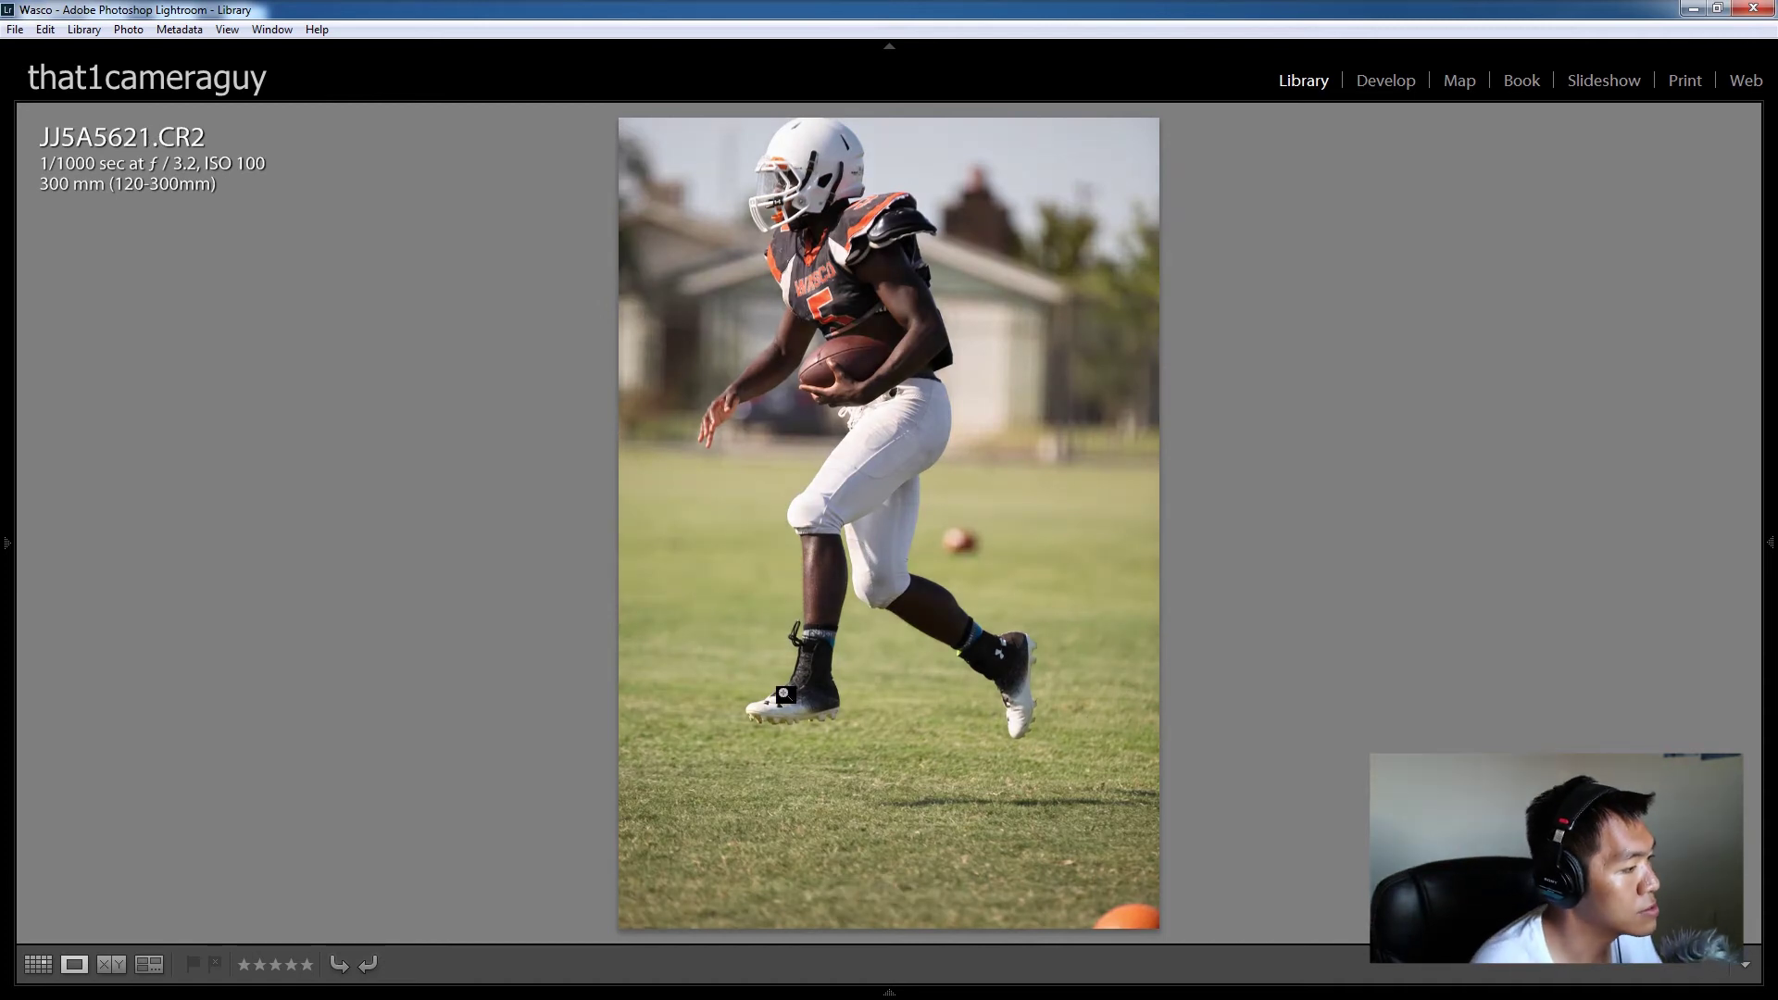
click(784, 695)
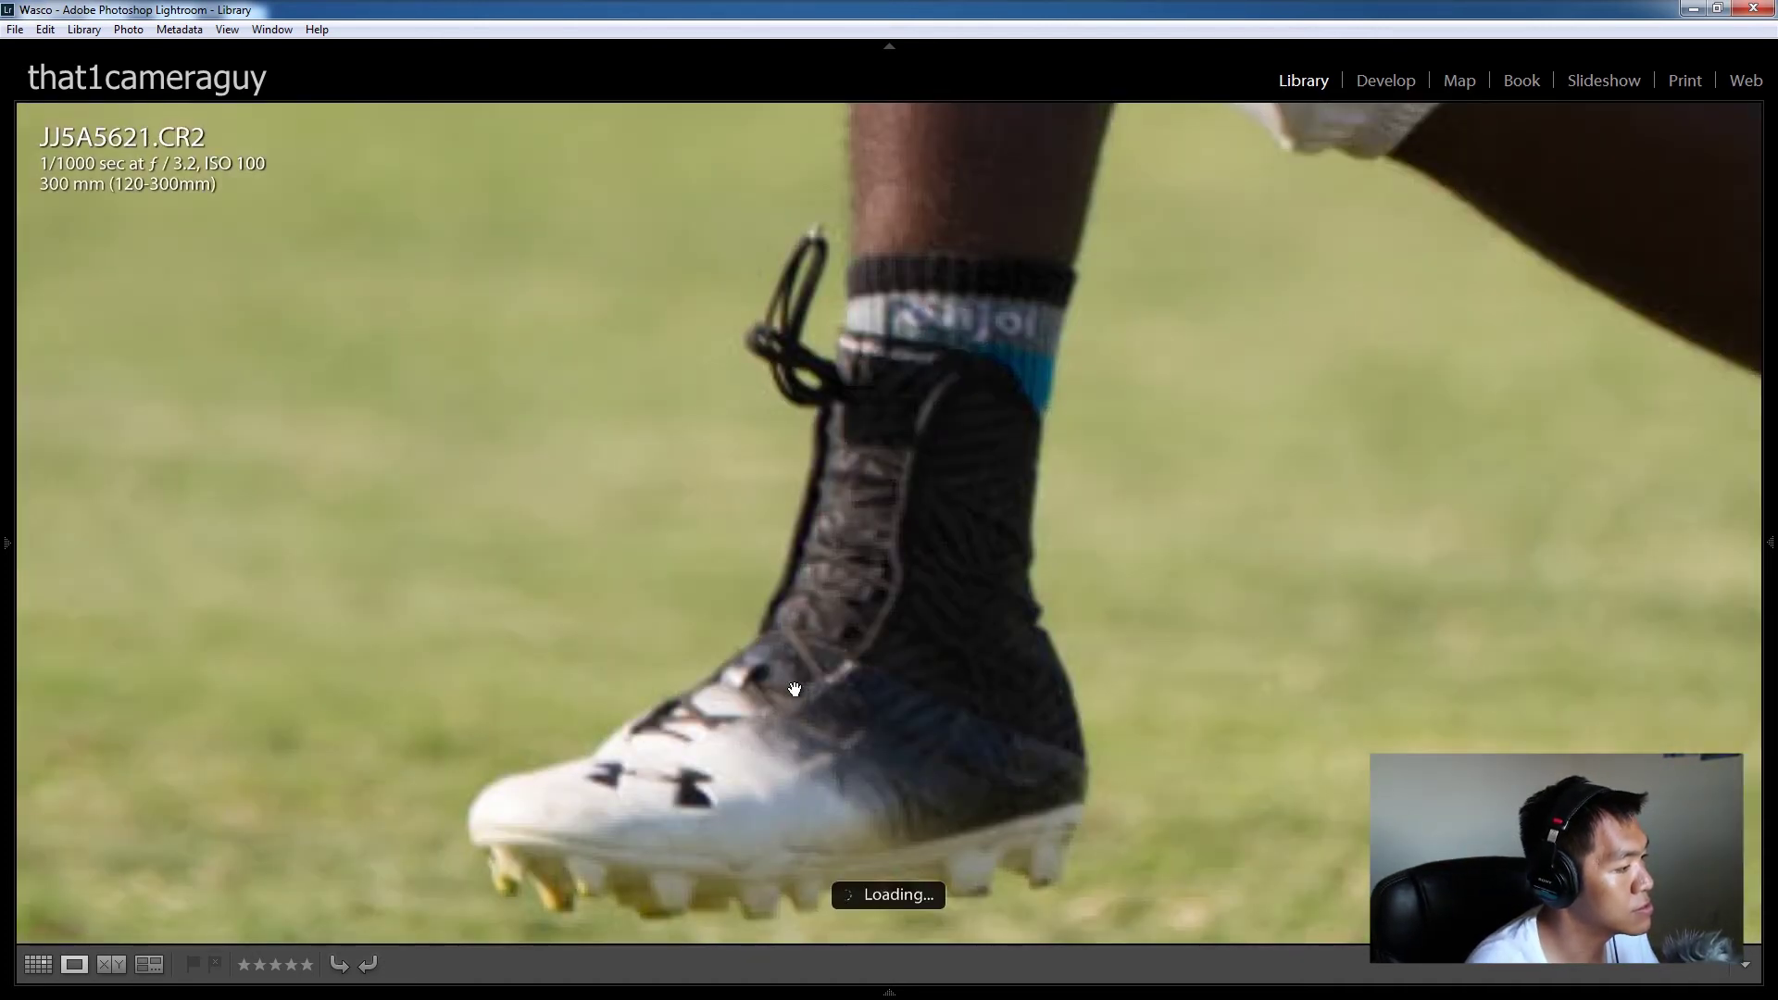
Step: Return to full view, move on to JJ5A5635.CR2, and examine both players' helmets at close zoom
click(887, 344)
key(Right)
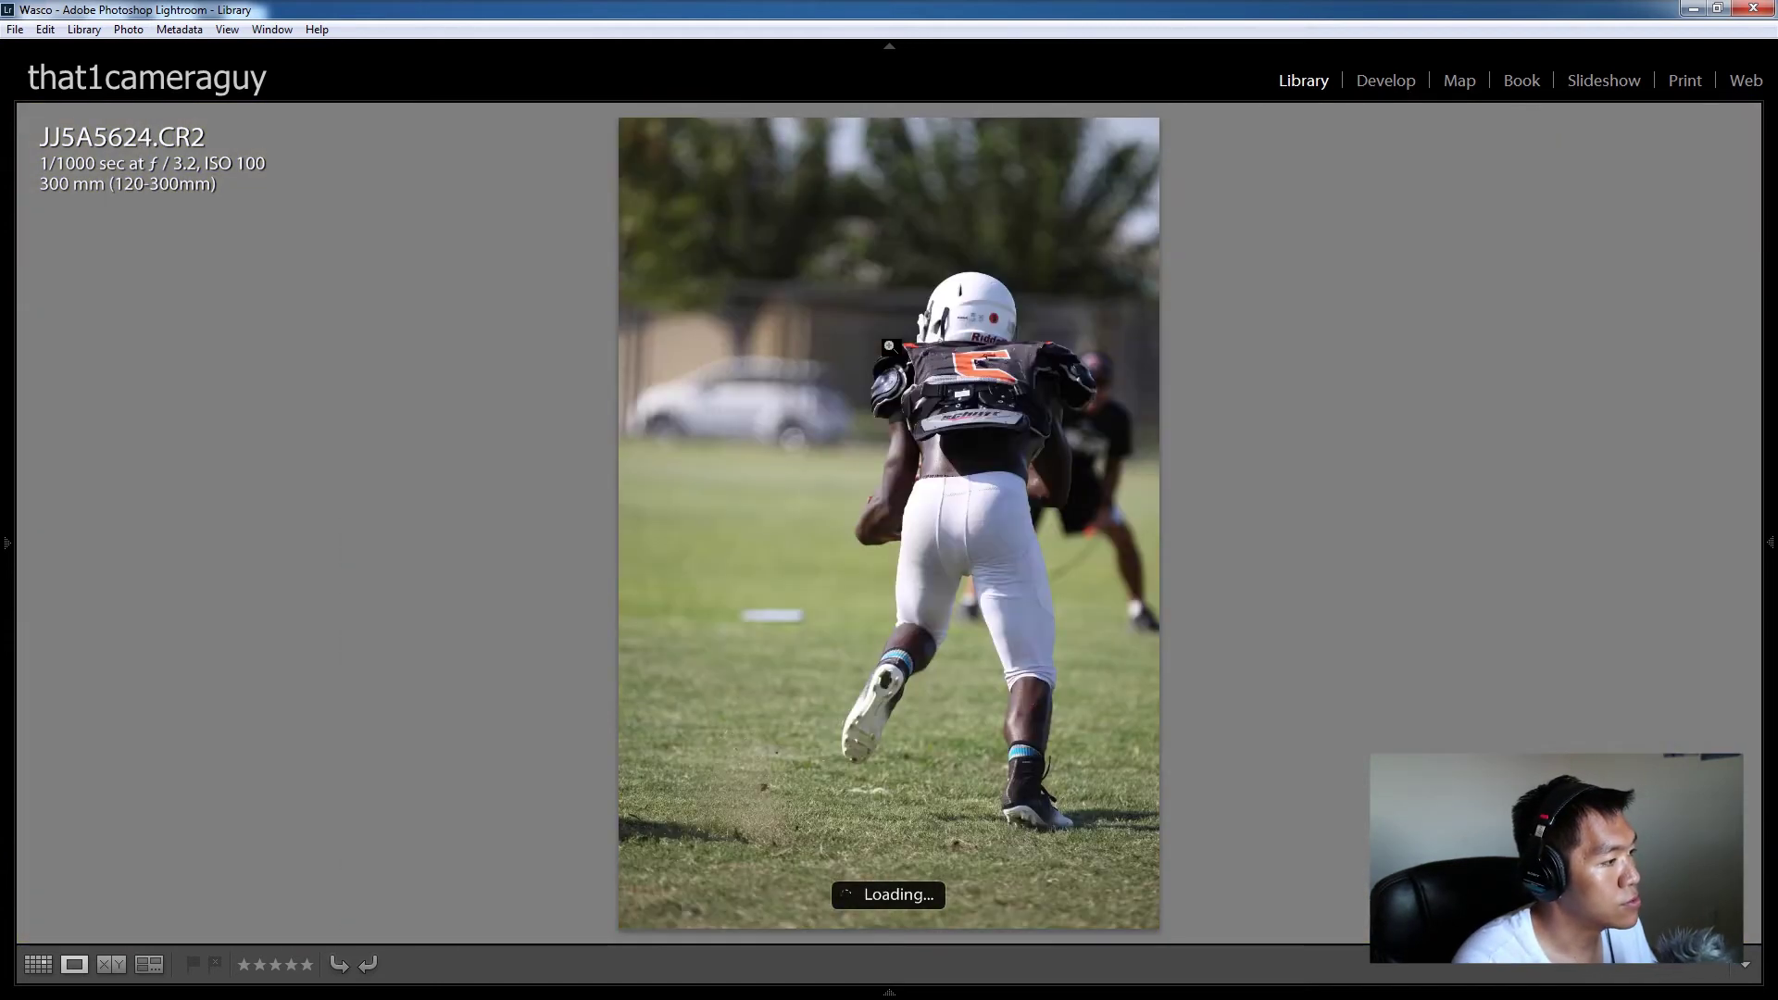
key(Right)
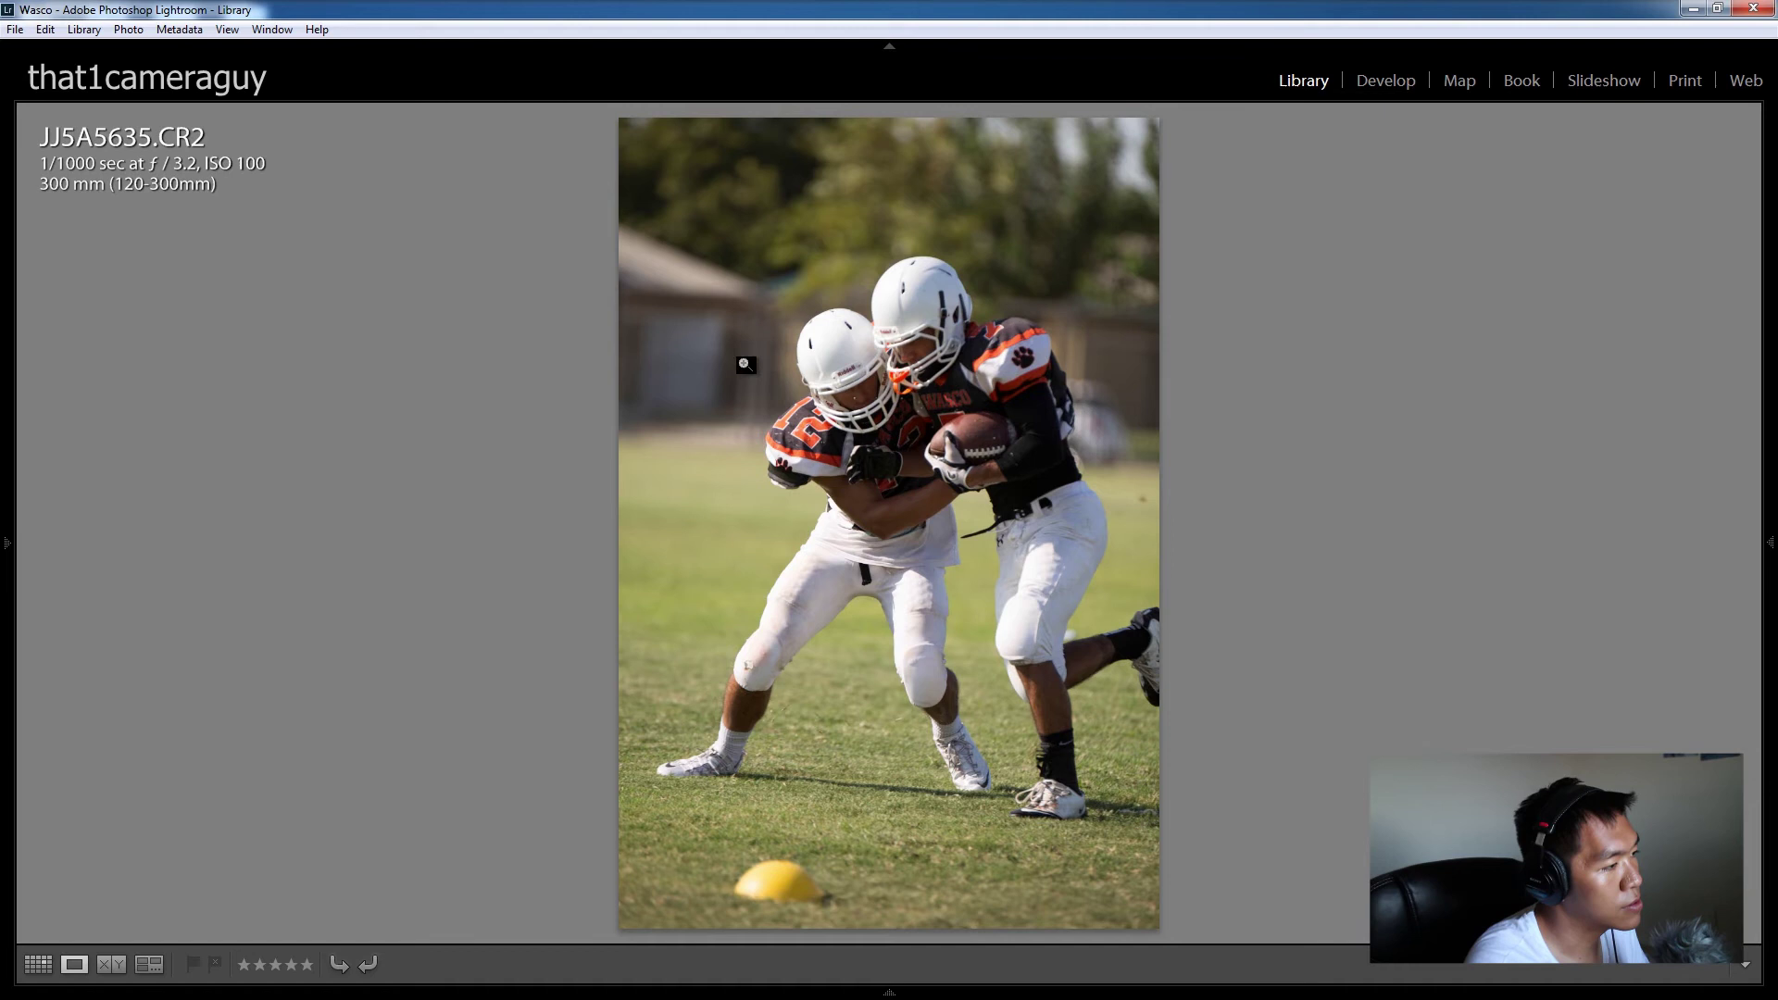
click(815, 398)
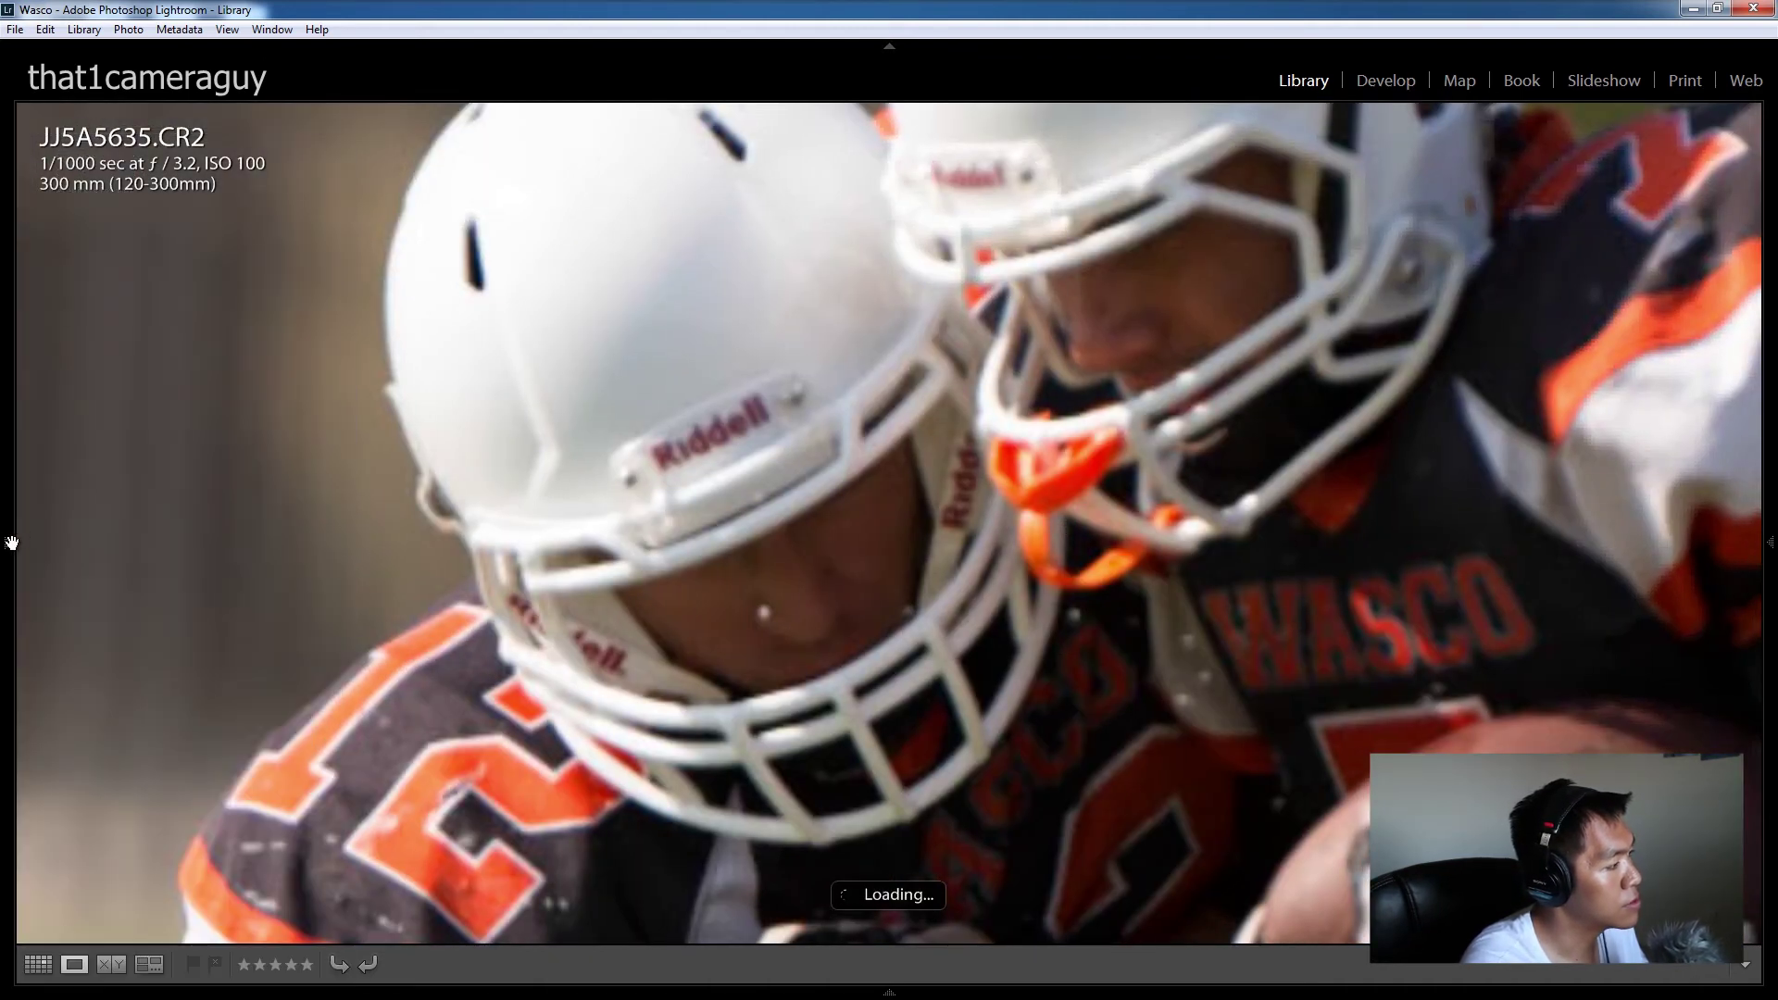
Step: Switch the zoom ratio to 1:3 and examine the two players in JJ5A5635.CR2, returning to the full view
mouse_move(13, 543)
click(325, 114)
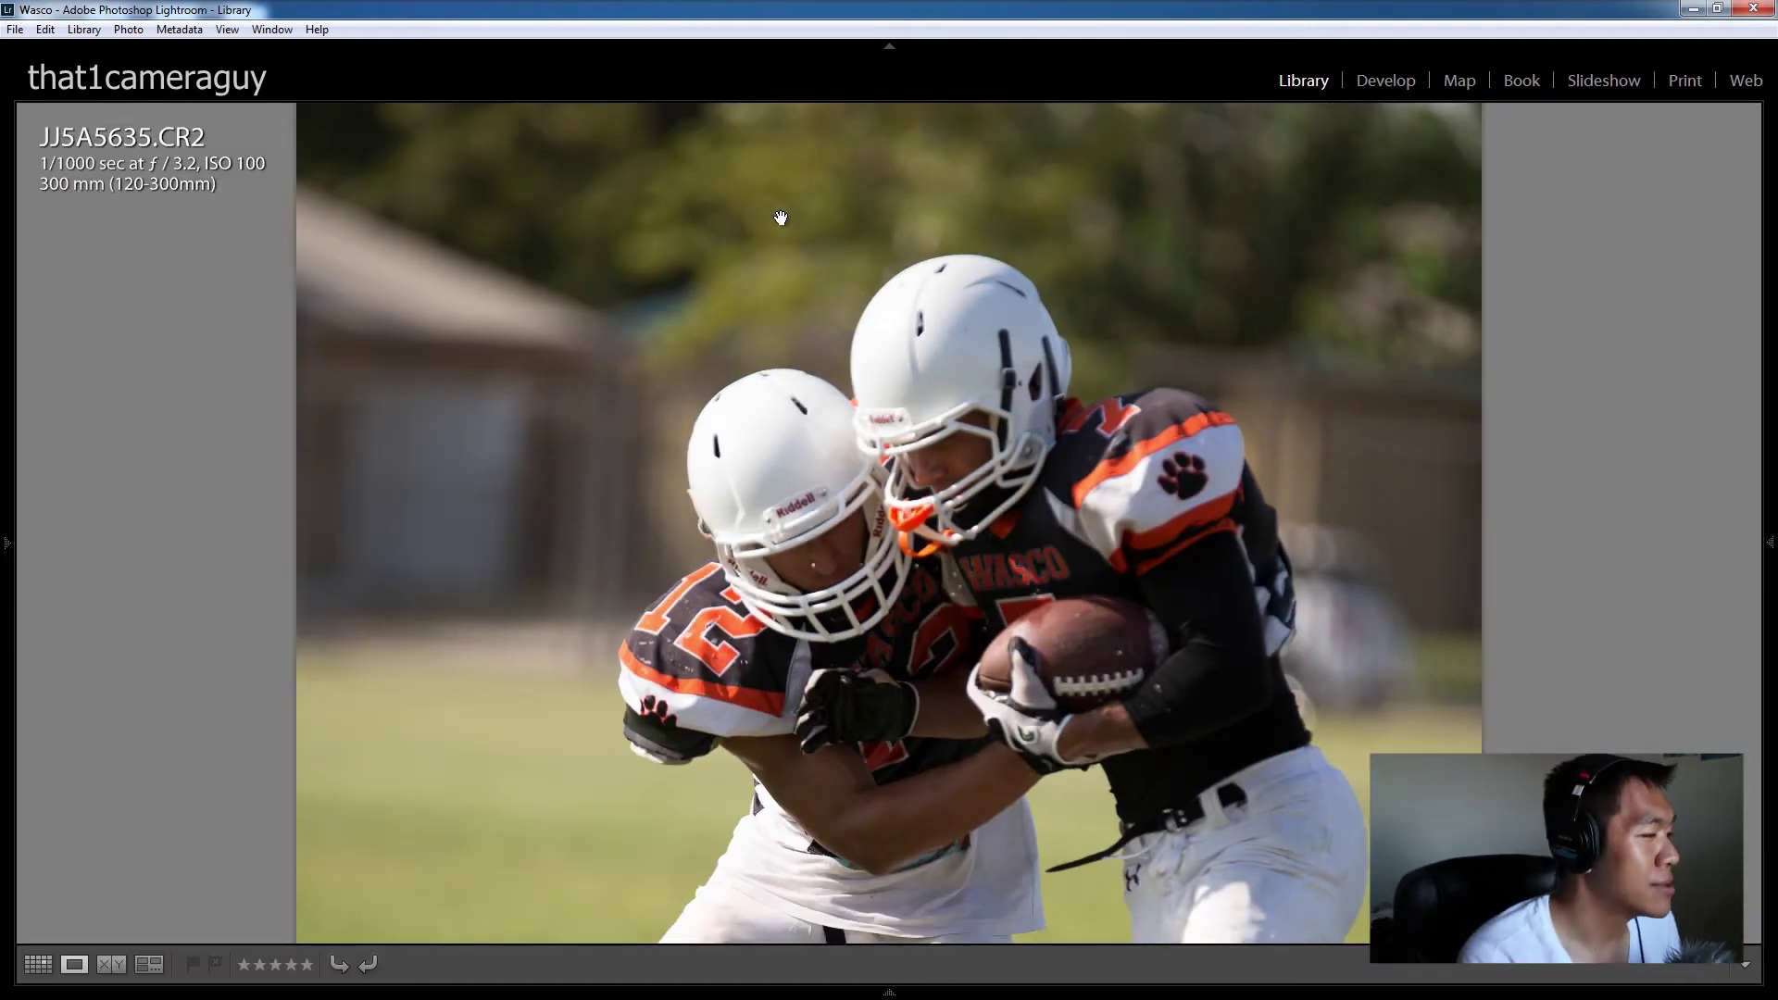
scroll(911, 461, down, 3)
click(828, 475)
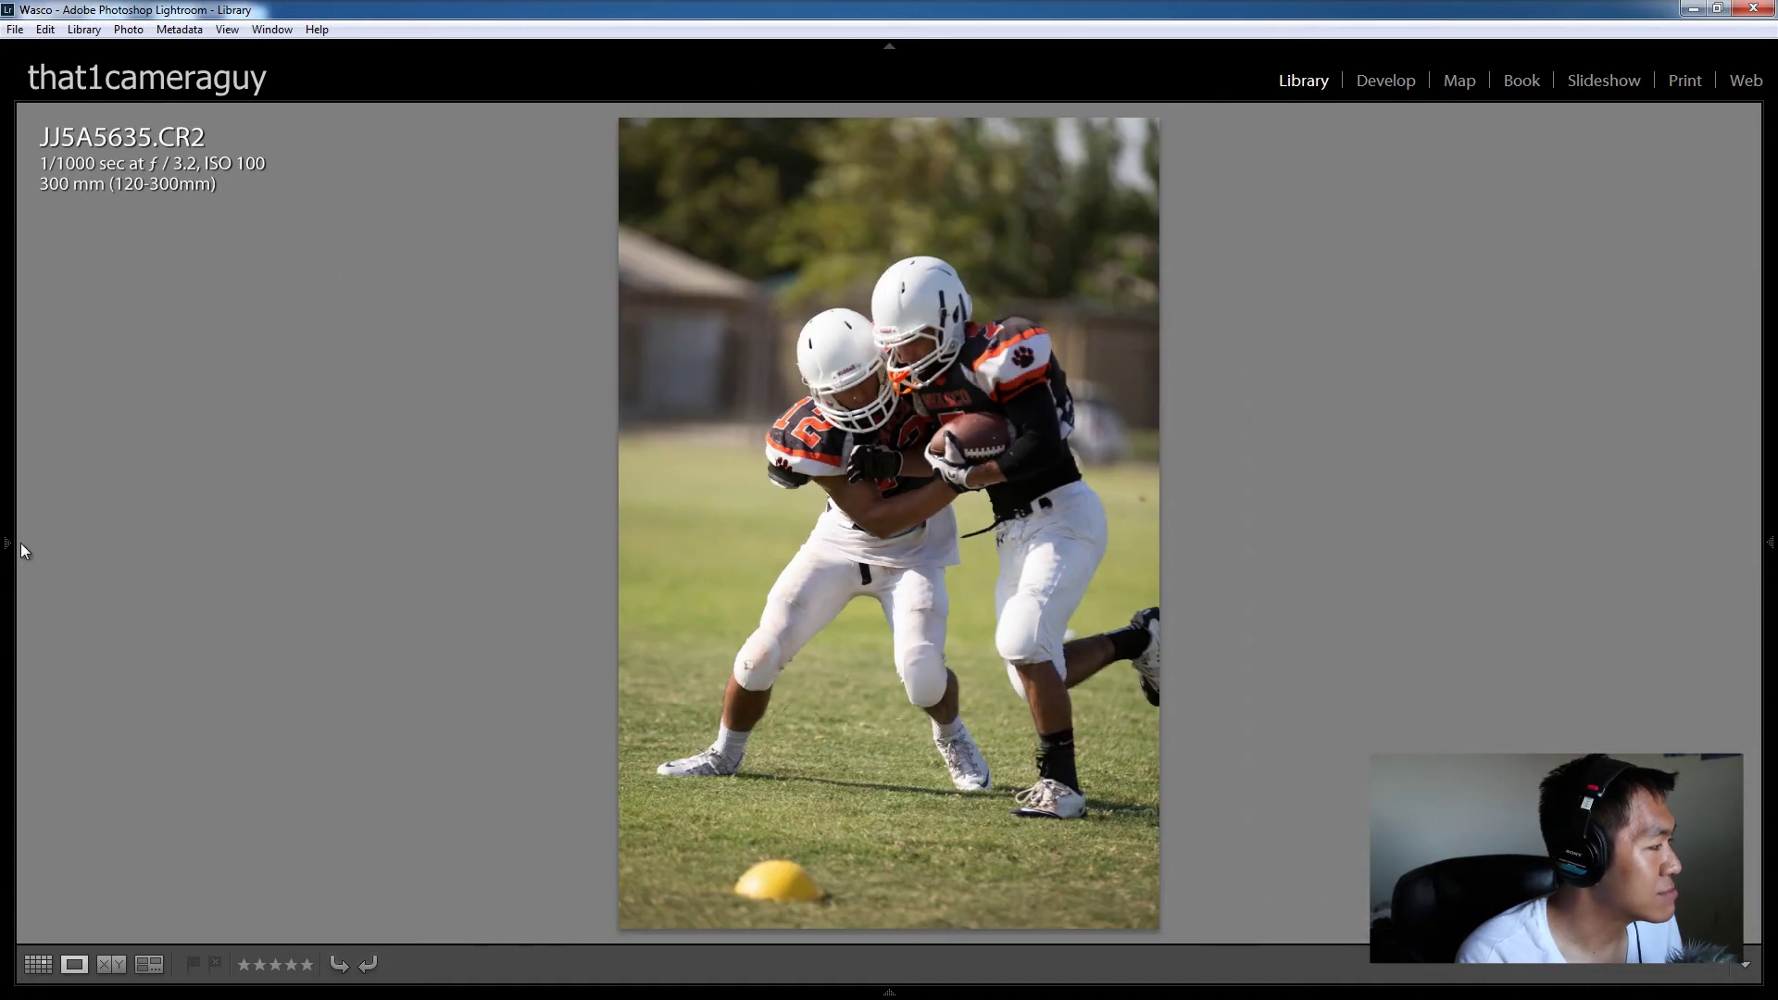
click(889, 470)
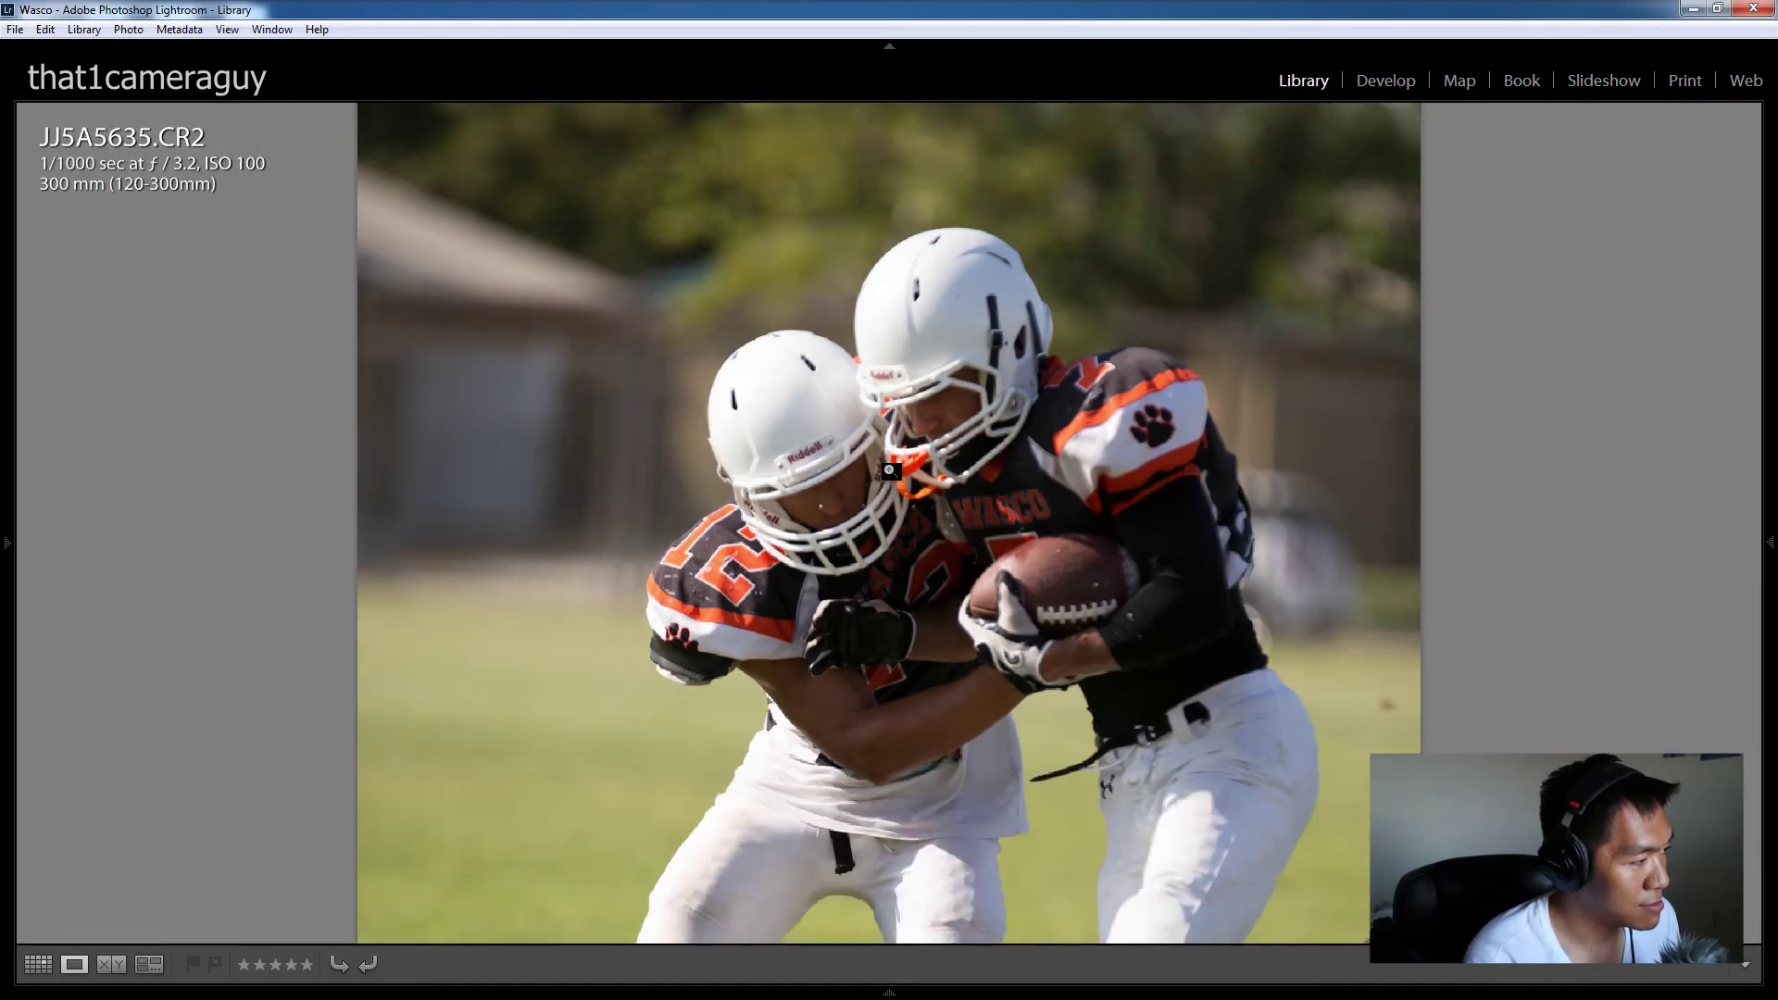
click(889, 471)
Step: Skip ahead past JJ5A5638.CR2 and the following practice photos to JJ5A5683.CR2, player 21 beside his teammates
key(Right)
key(Right)
key(Right)
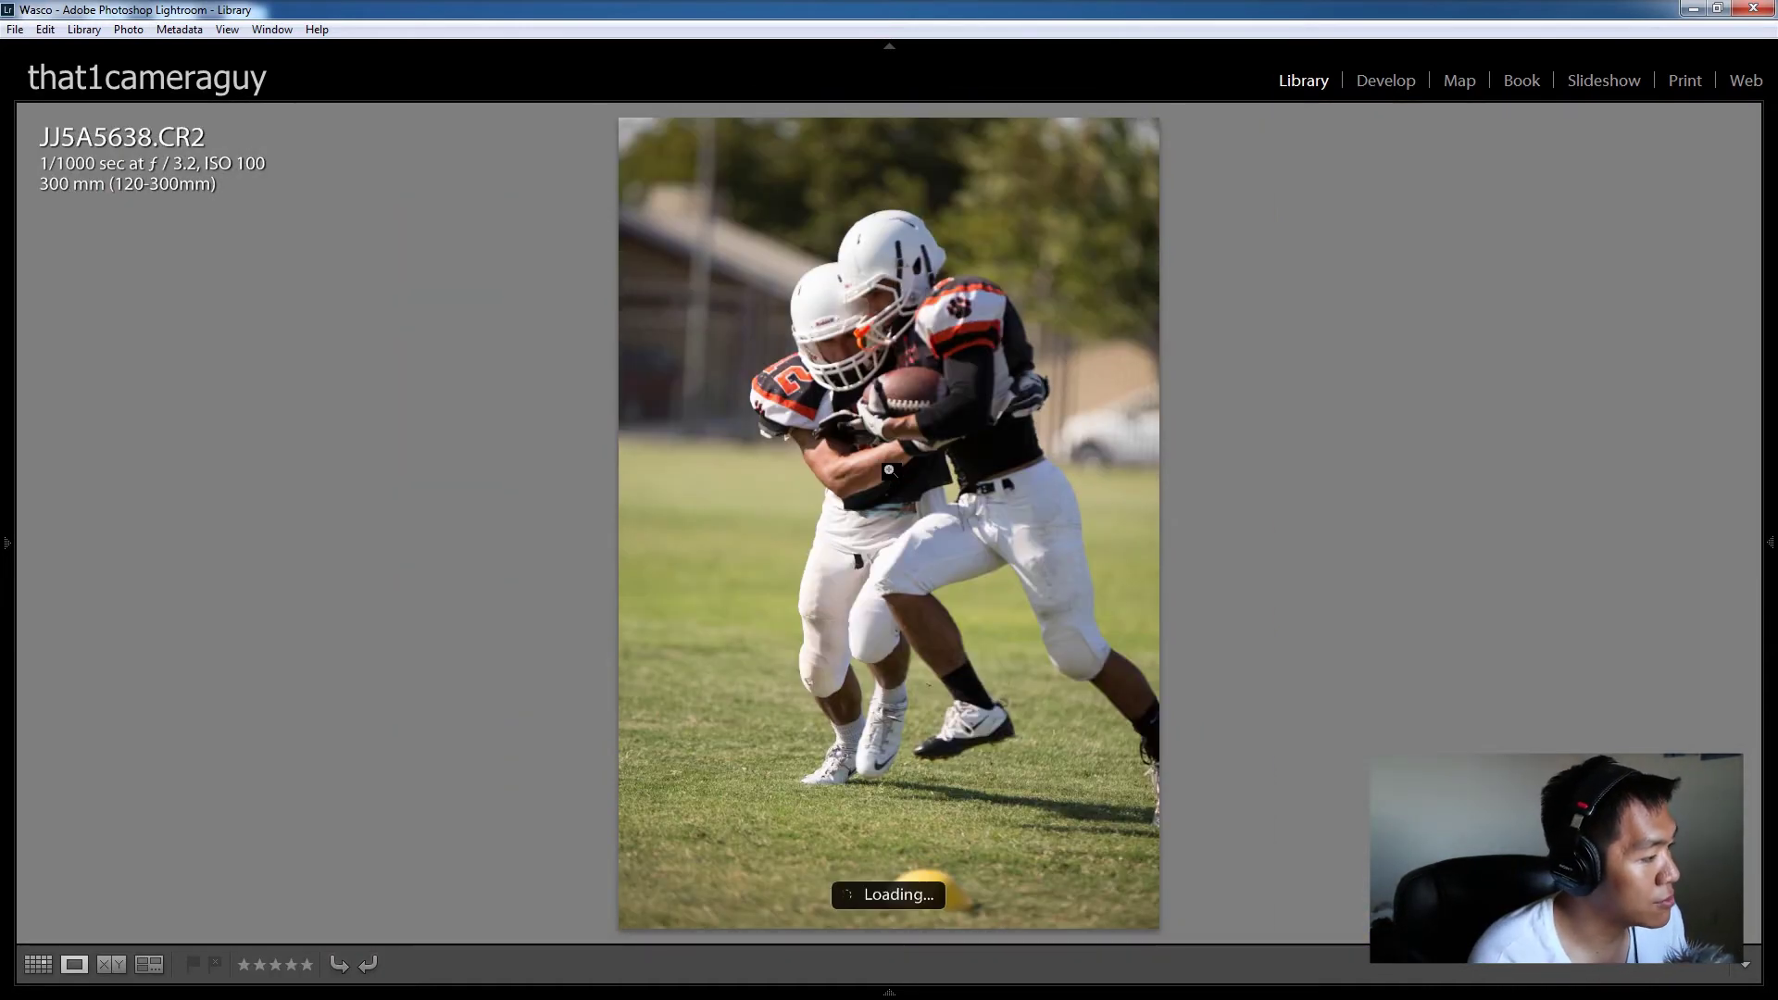
key(Right)
key(Right)
key(Right)
key(Right)
key(Right)
key(Right)
key(Right)
key(Right)
key(Right)
key(Right)
key(Right)
key(Right)
key(Right)
key(Right)
key(Right)
key(Right)
key(Right)
key(Right)
key(Right)
key(Right)
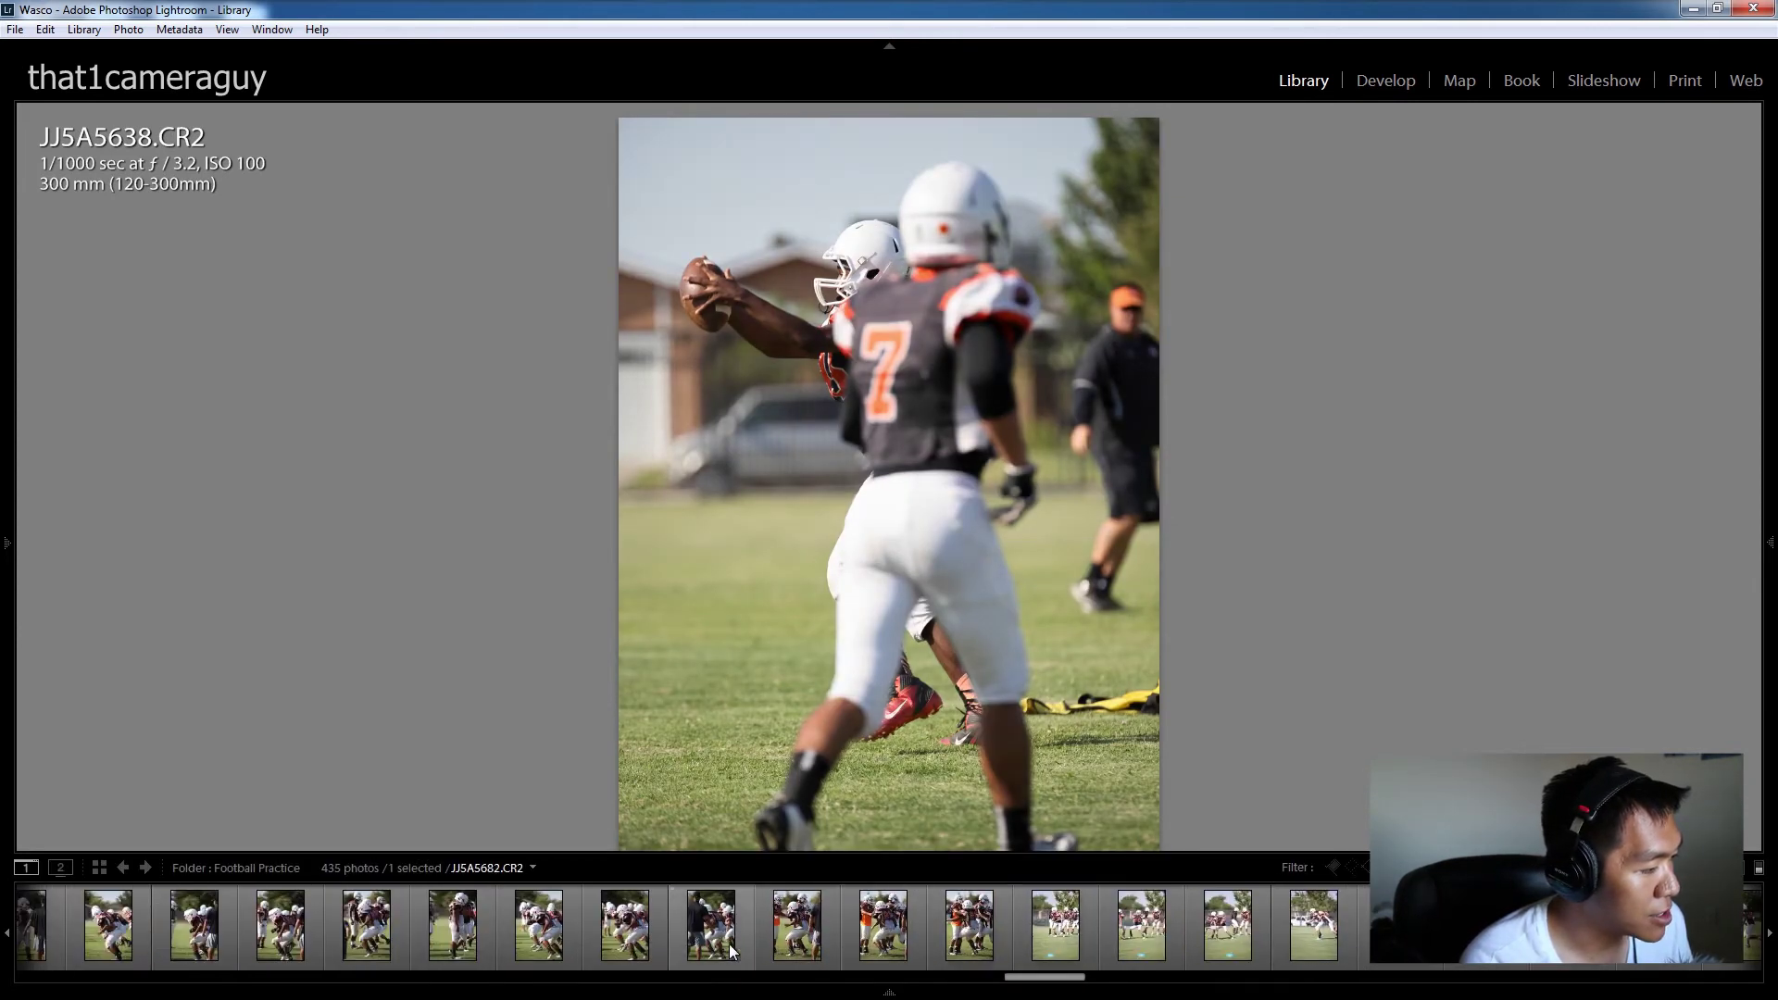
click(785, 945)
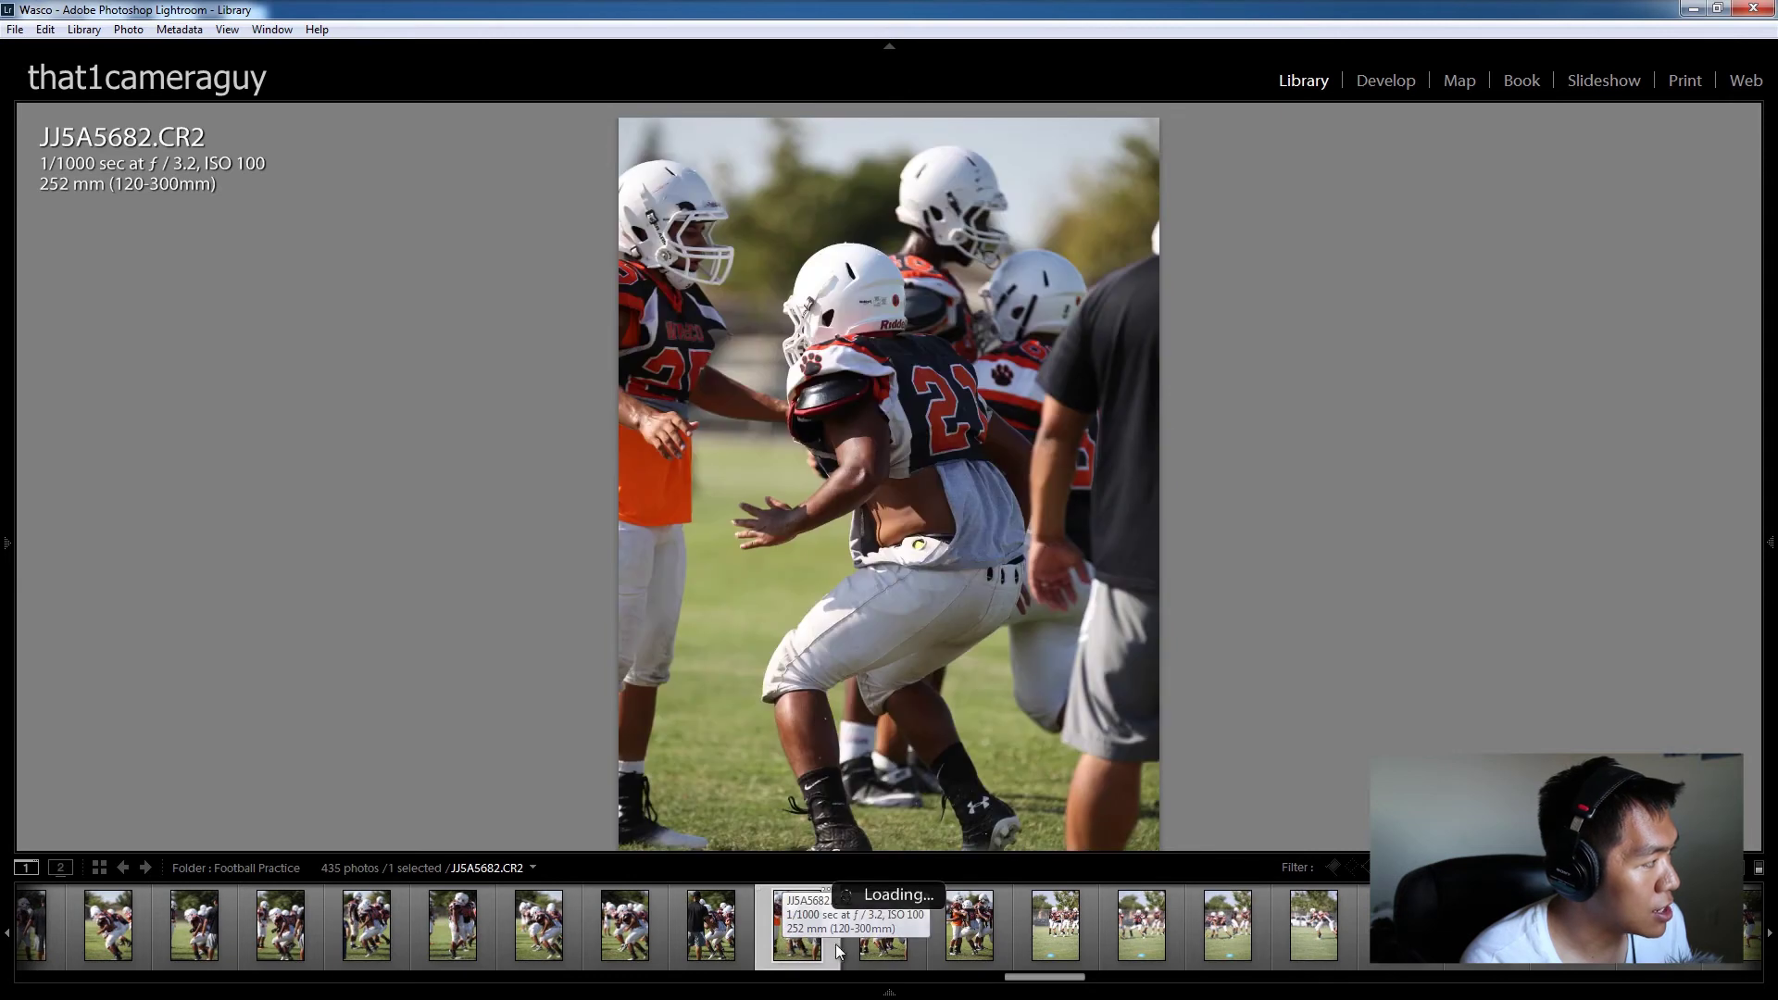
click(919, 943)
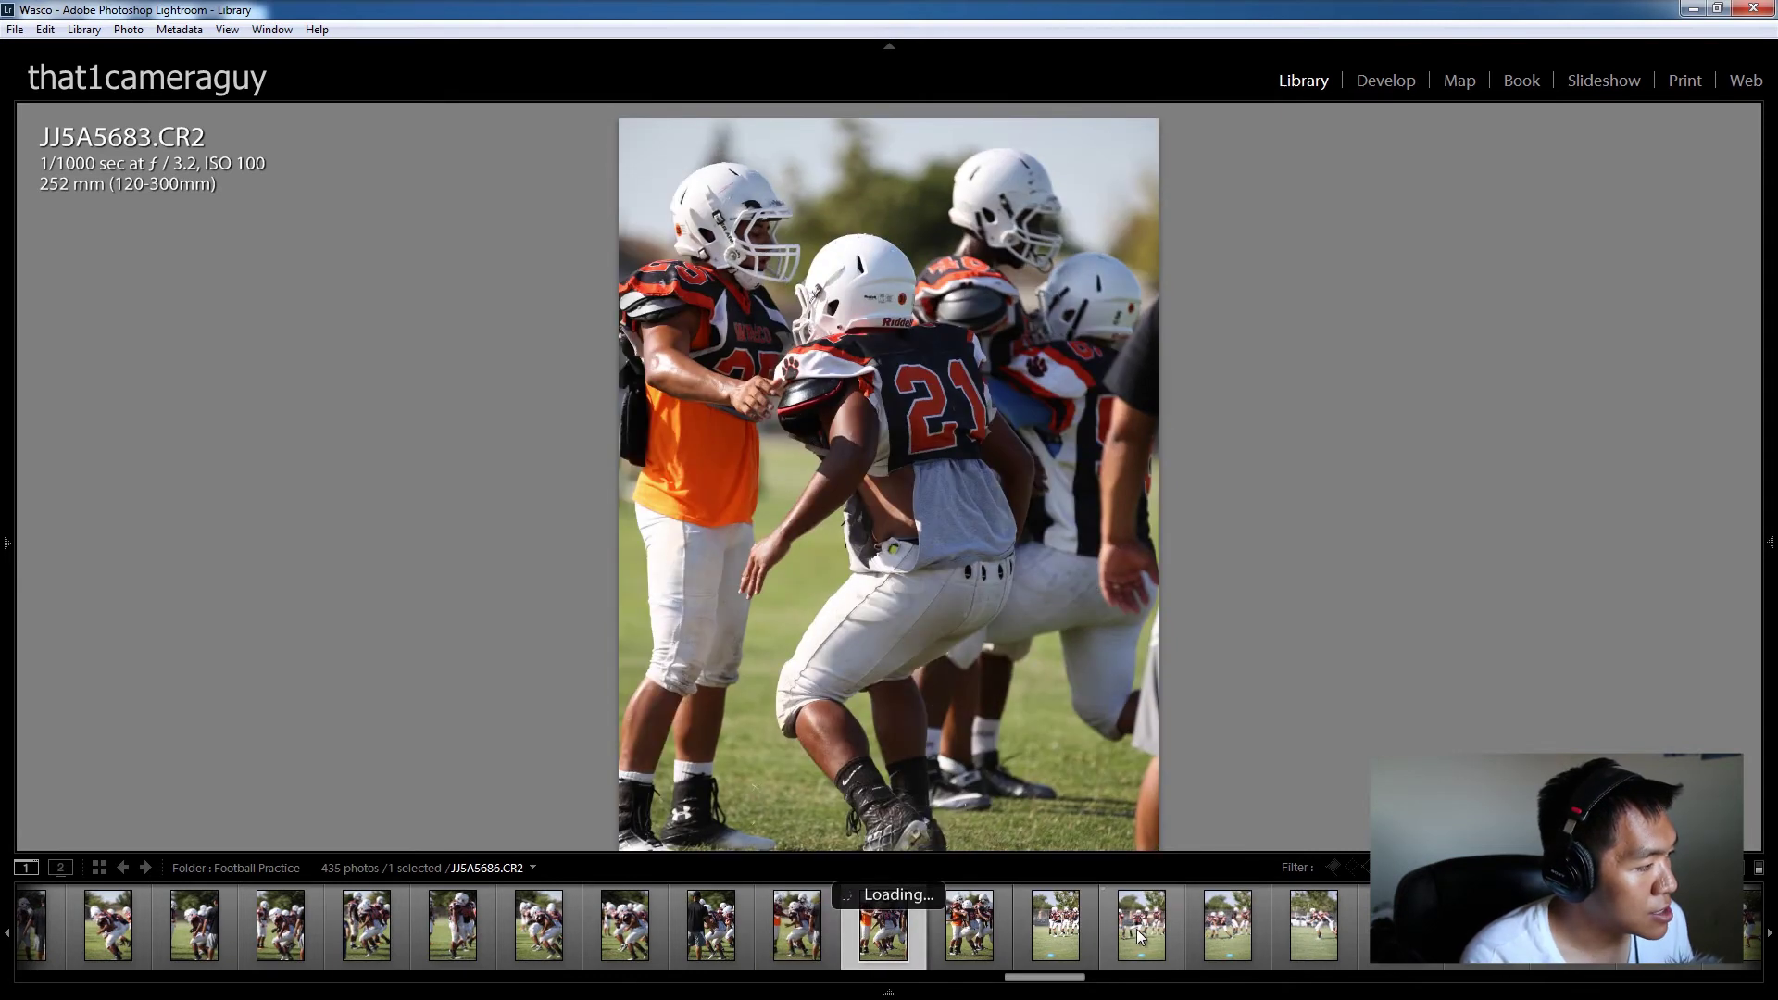
Step: Skip ahead to JJ5A5704.CR2, the row of players seen from behind, and hide the filmstrip
key(Right)
key(Right)
key(Right)
key(Right)
key(Right)
key(Right)
key(Right)
key(Right)
key(Right)
key(Right)
key(Right)
key(Right)
key(Right)
key(Right)
key(Right)
key(Right)
key(Right)
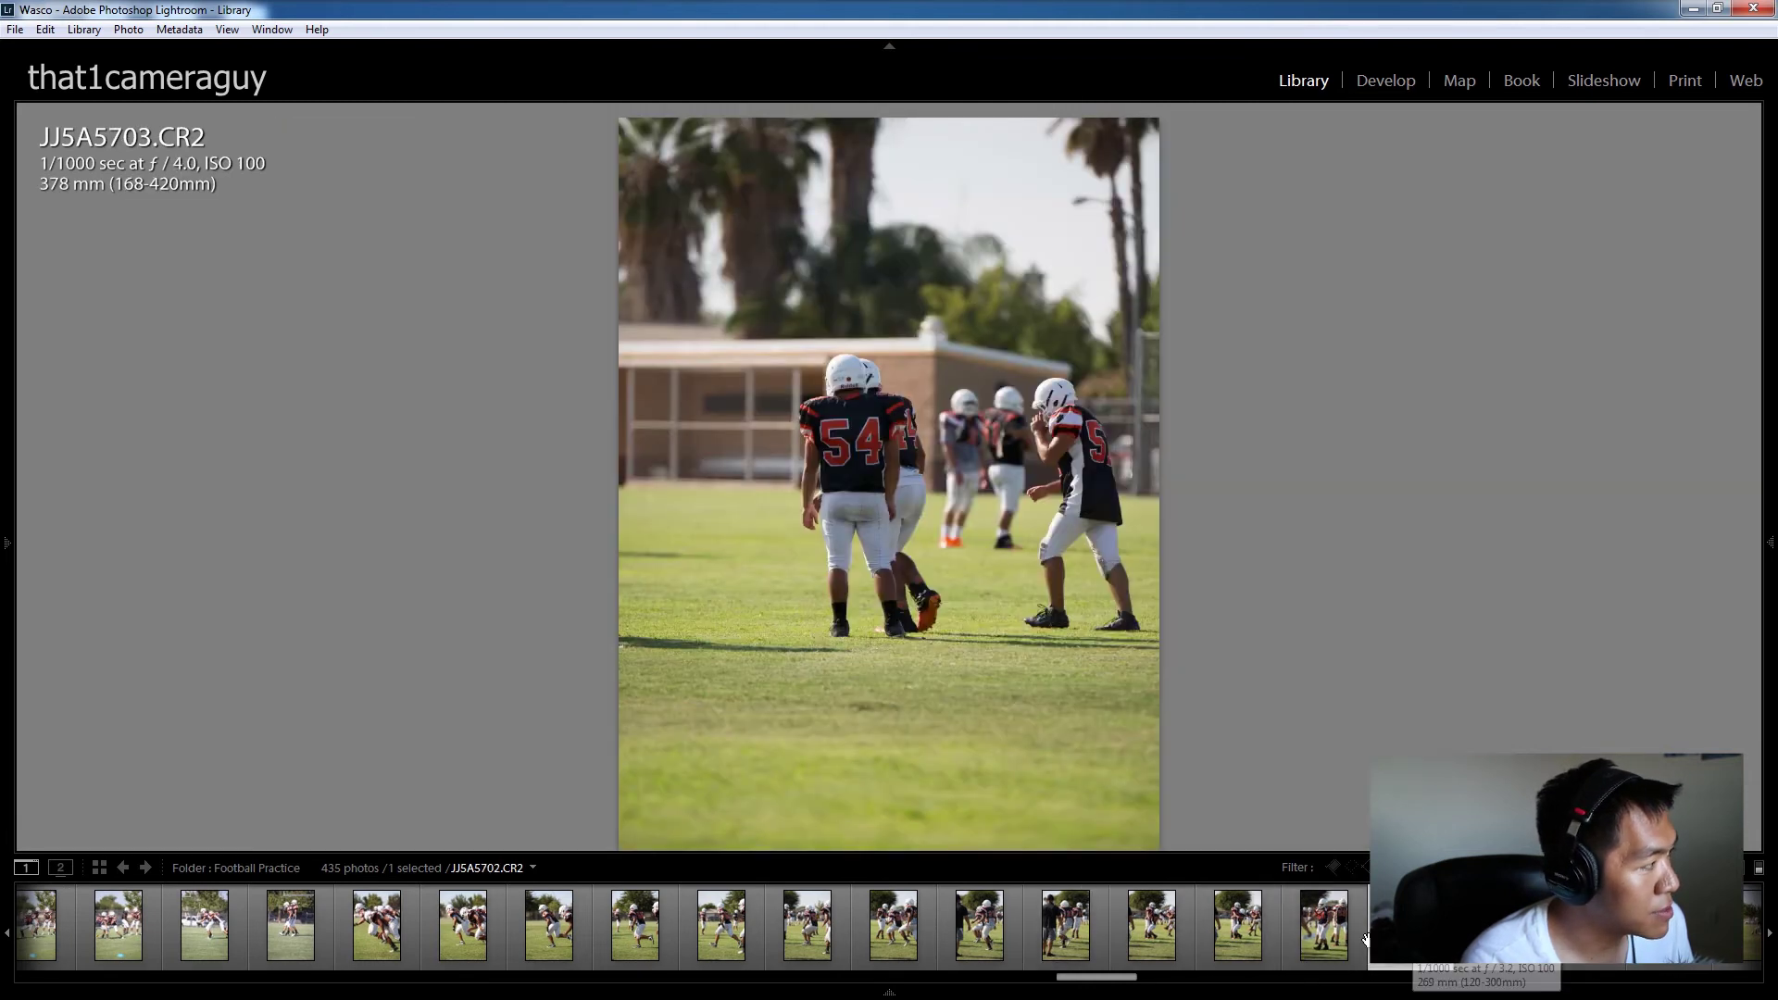
click(1365, 940)
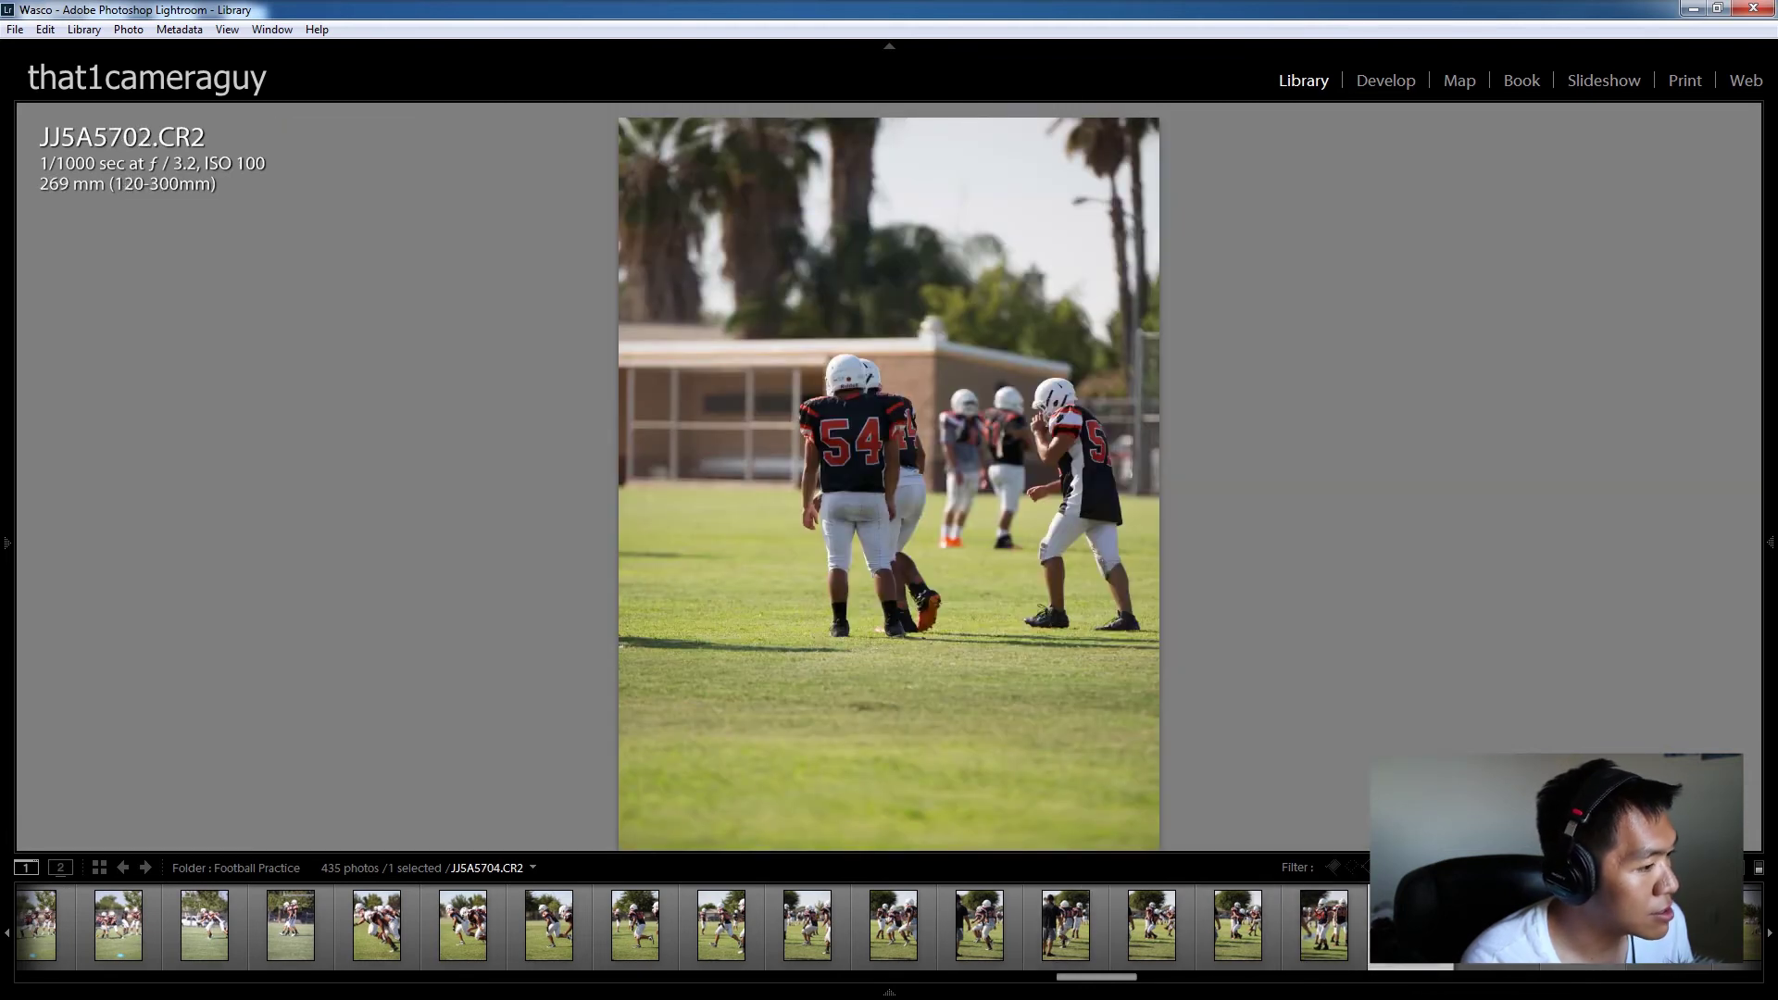
key(Right)
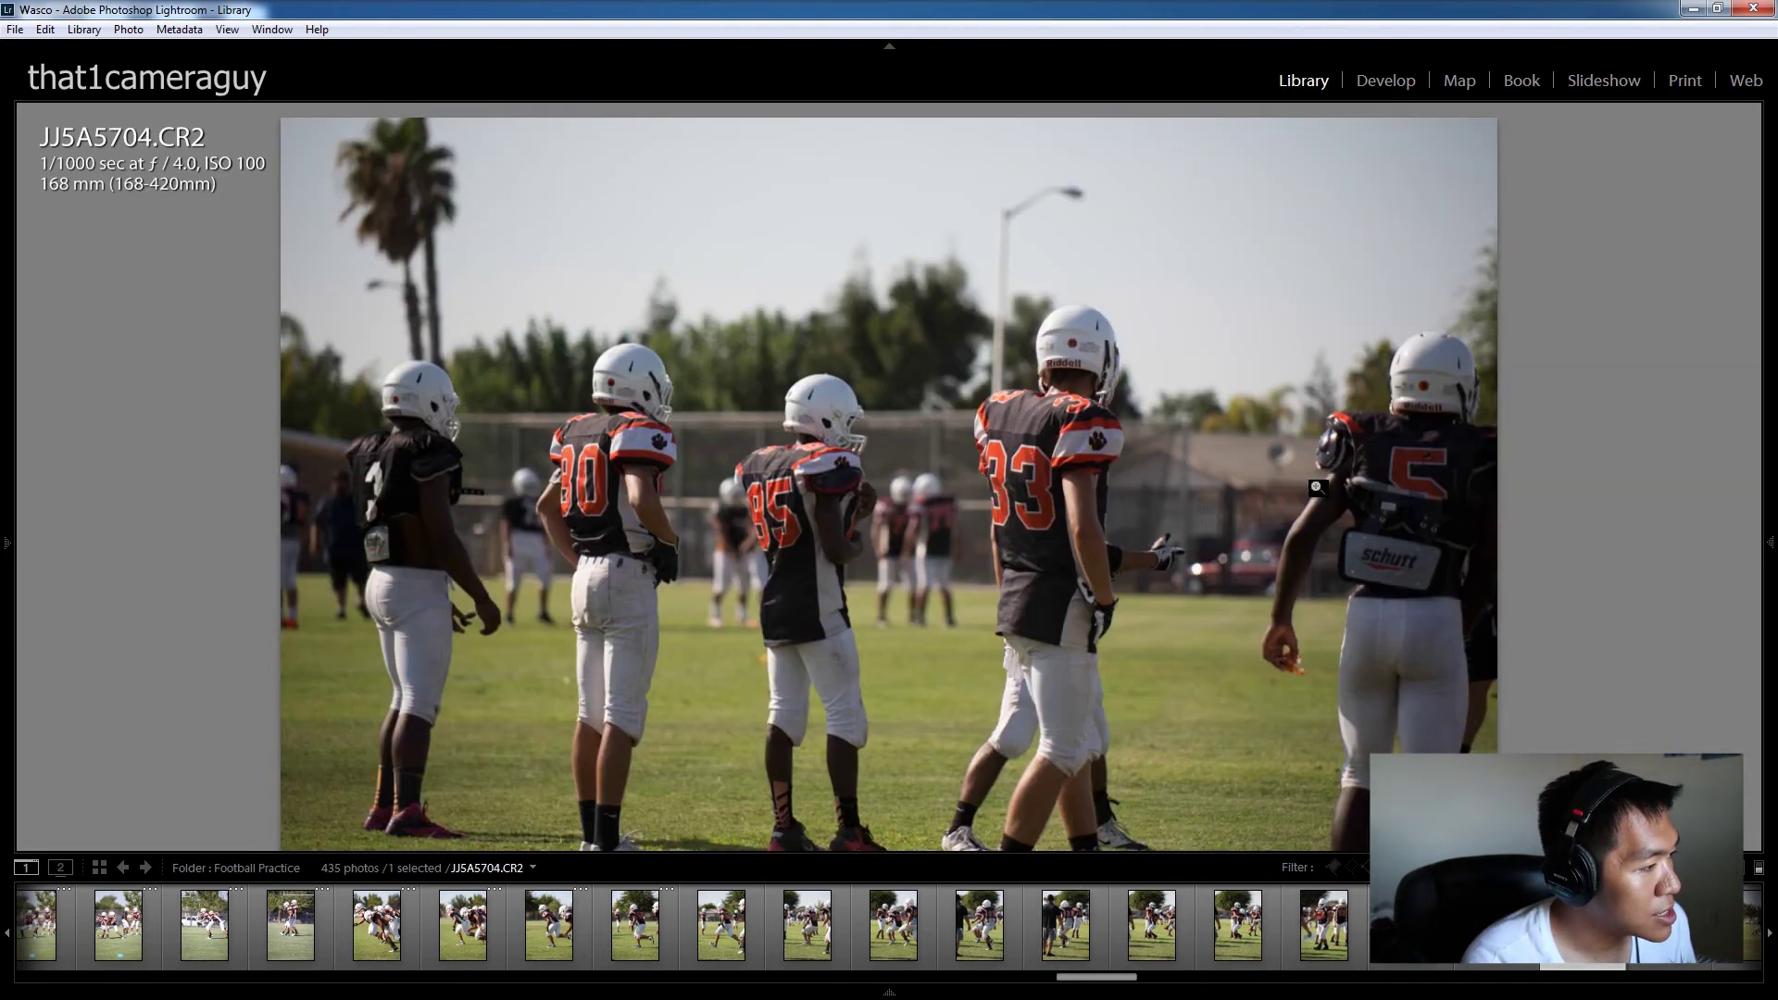
key(F6)
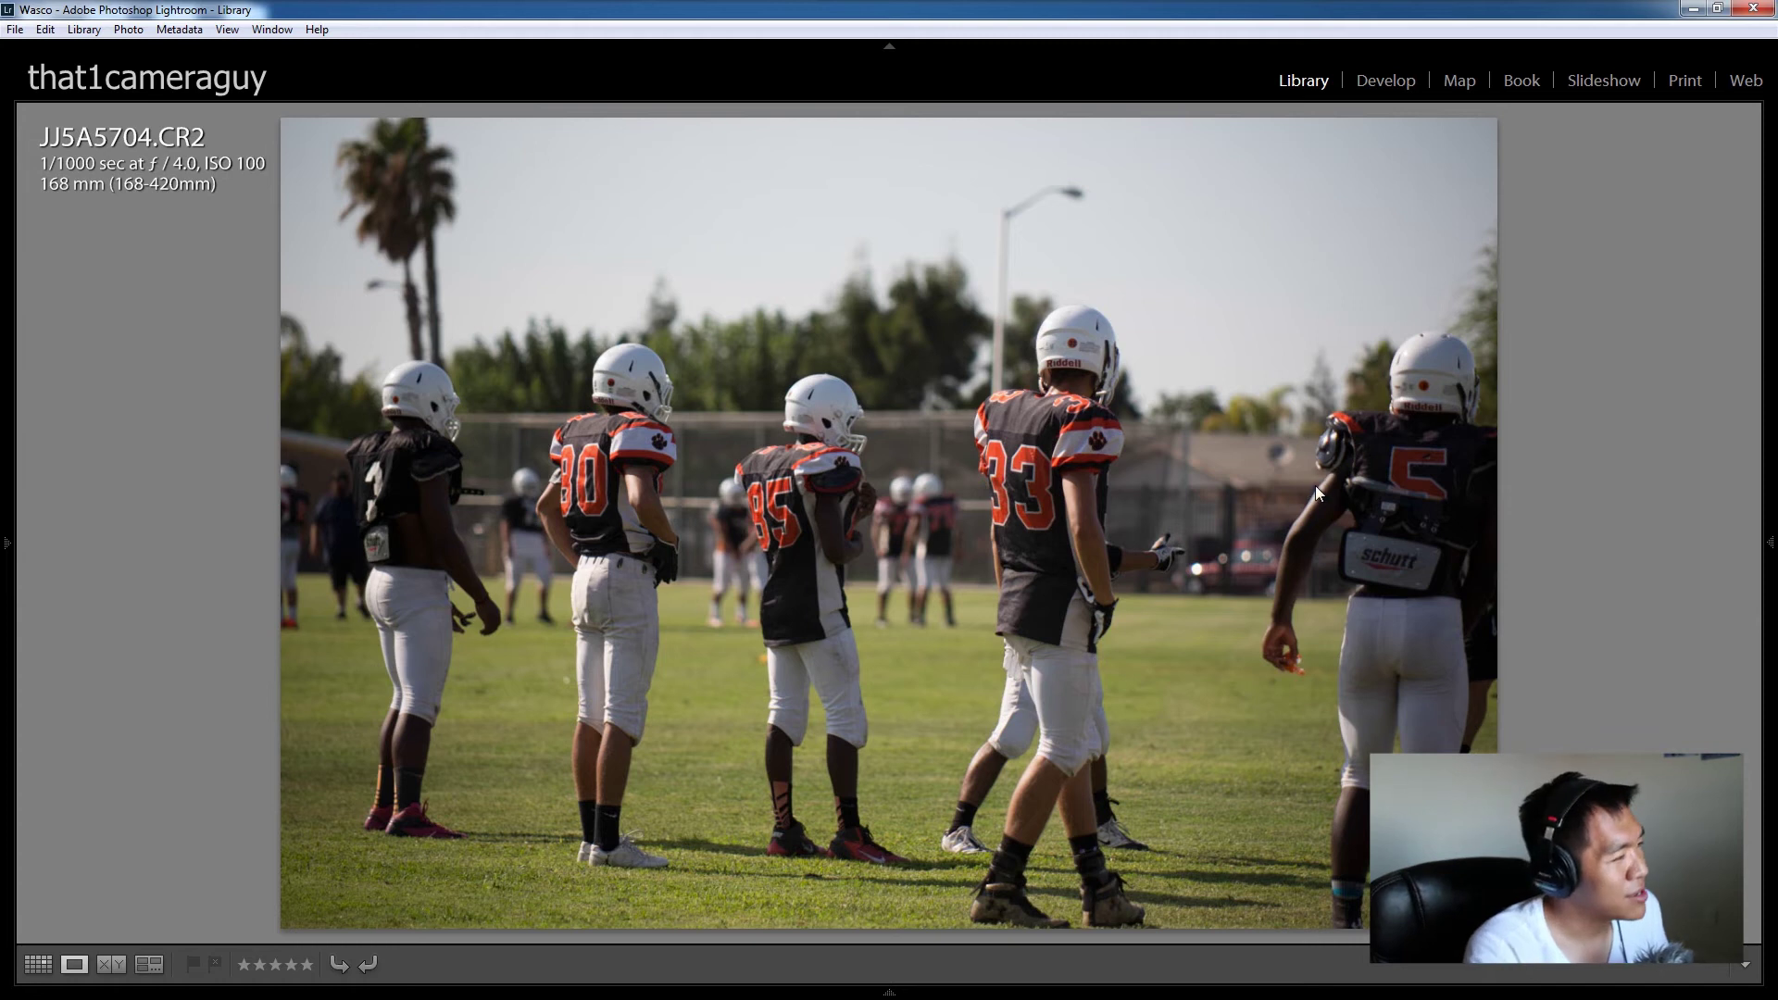
Step: Review the following photos in full view up to JJ5A5711.CR2, player 33 crouching beside the cones
key(Right)
key(Right)
key(Right)
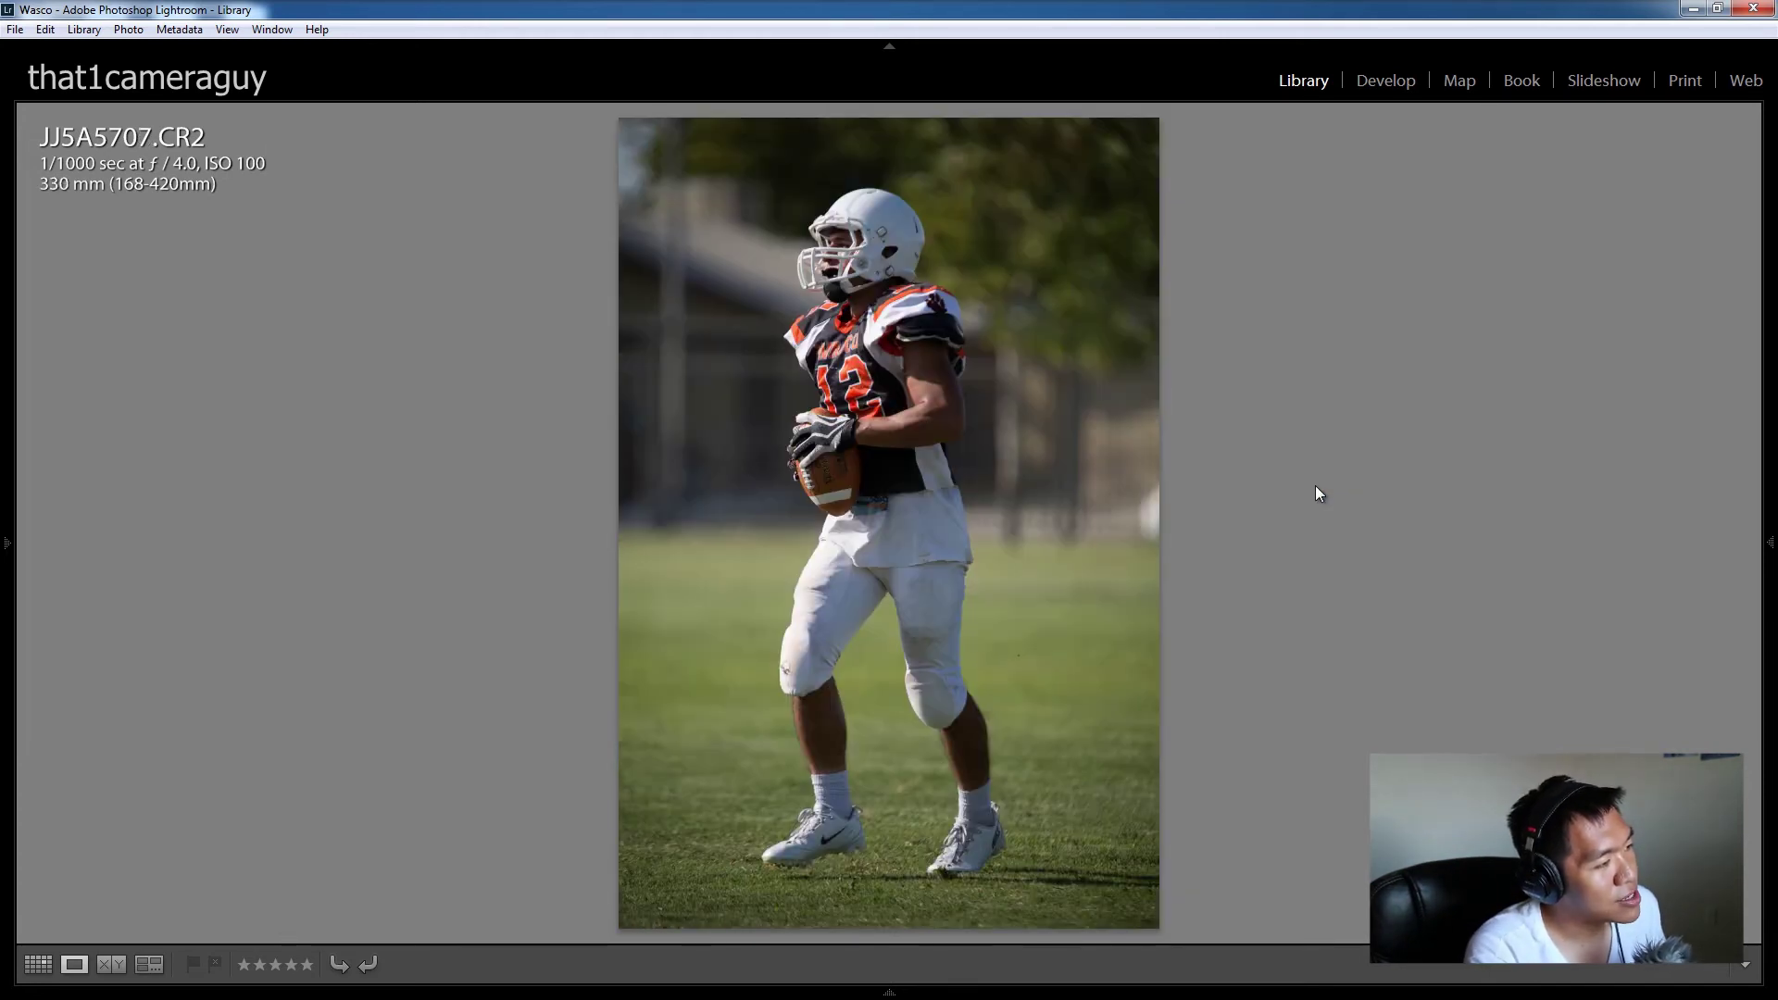
key(Right)
key(Right)
key(Right)
key(Right)
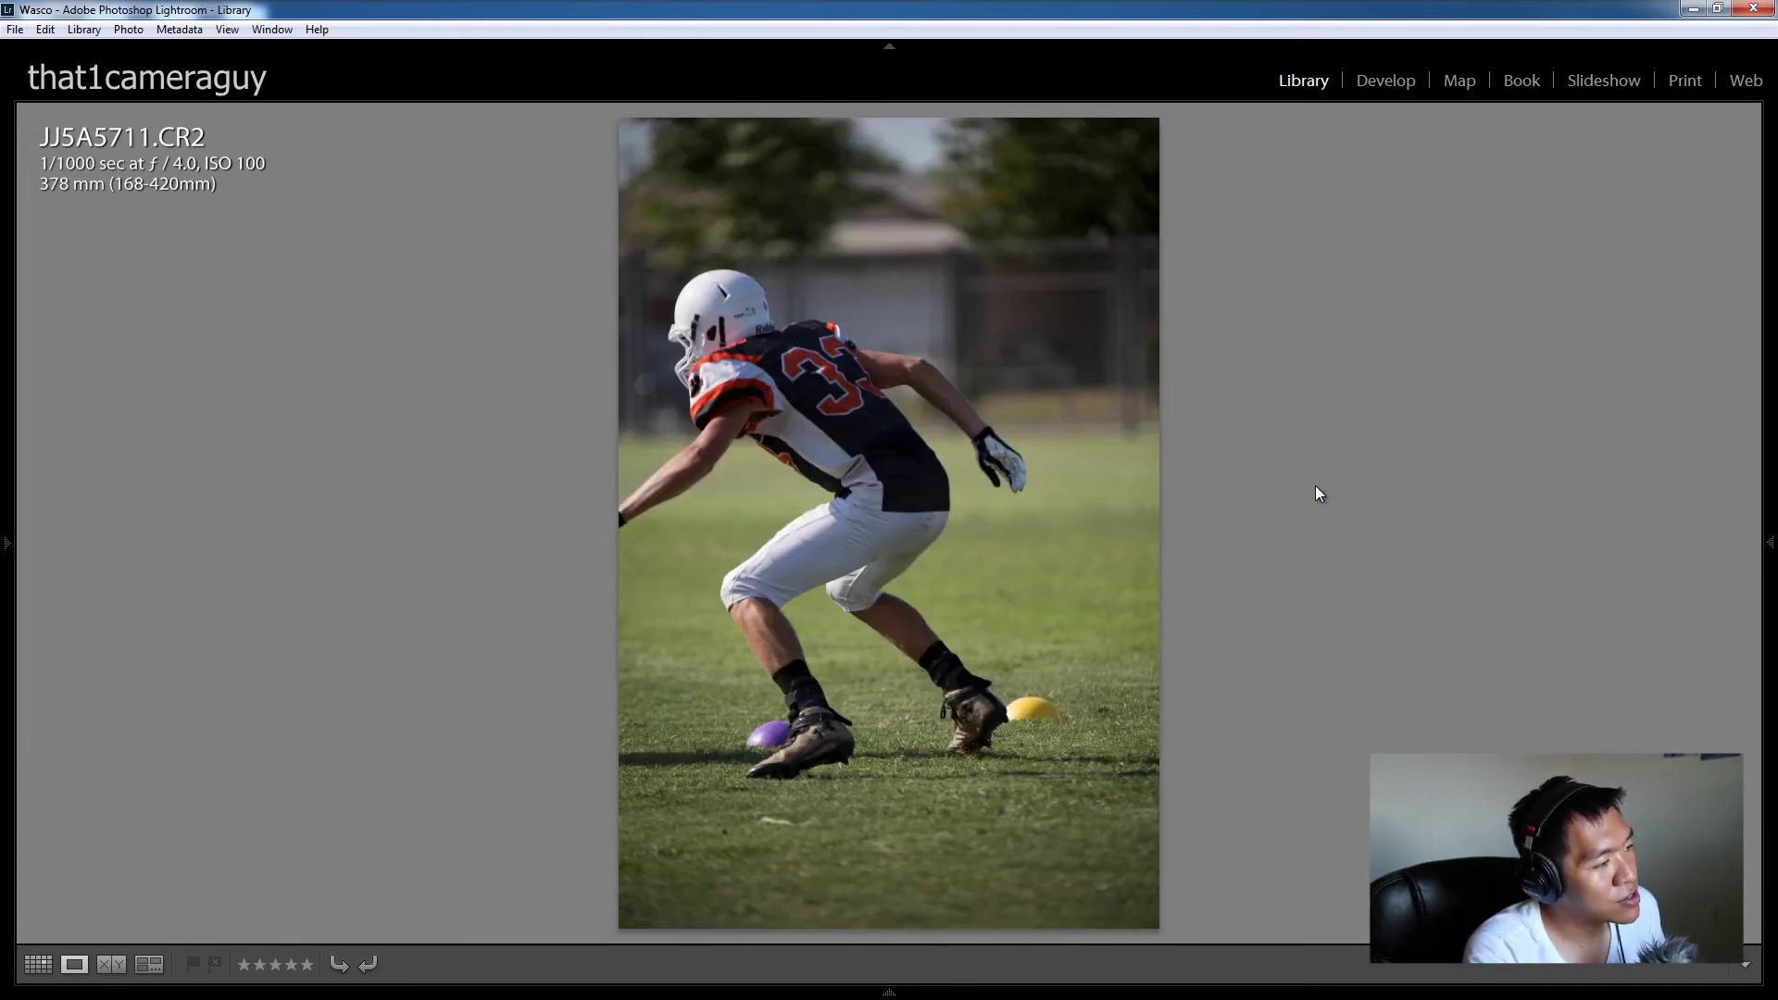
Step: Continue in full view through the photos up to JJ5A5718.CR2, two players colliding near the blue cone
key(Right)
key(Right)
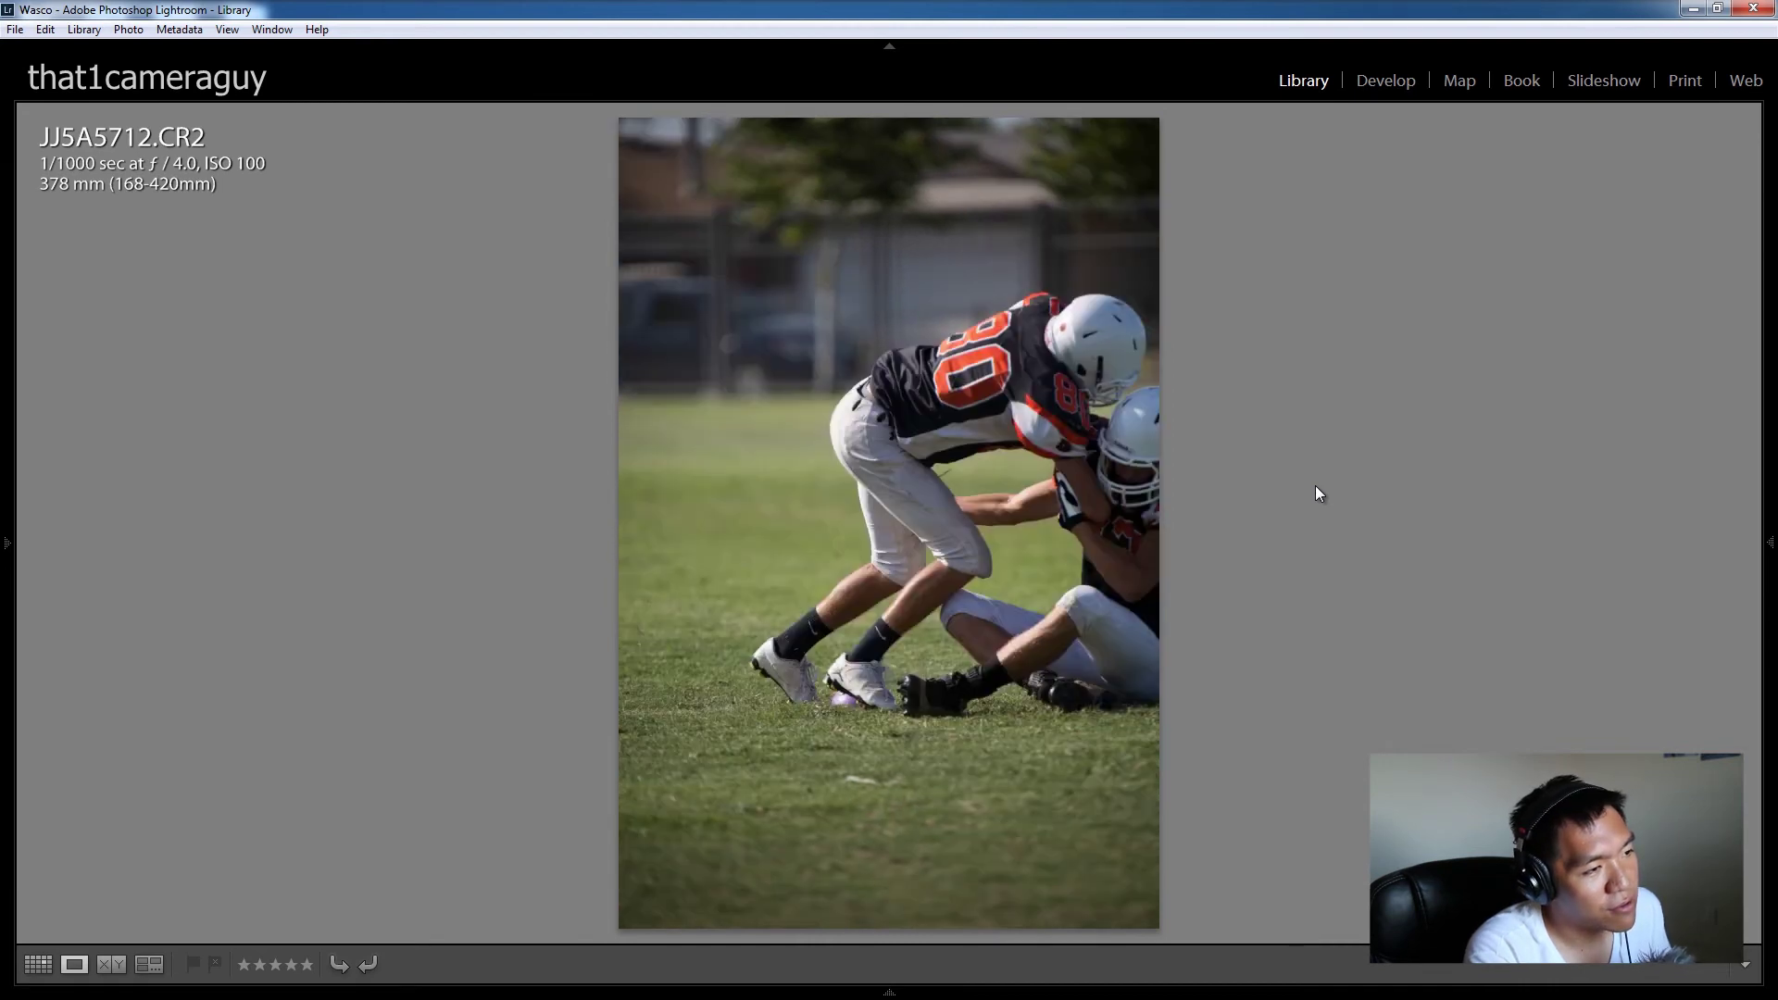
key(Right)
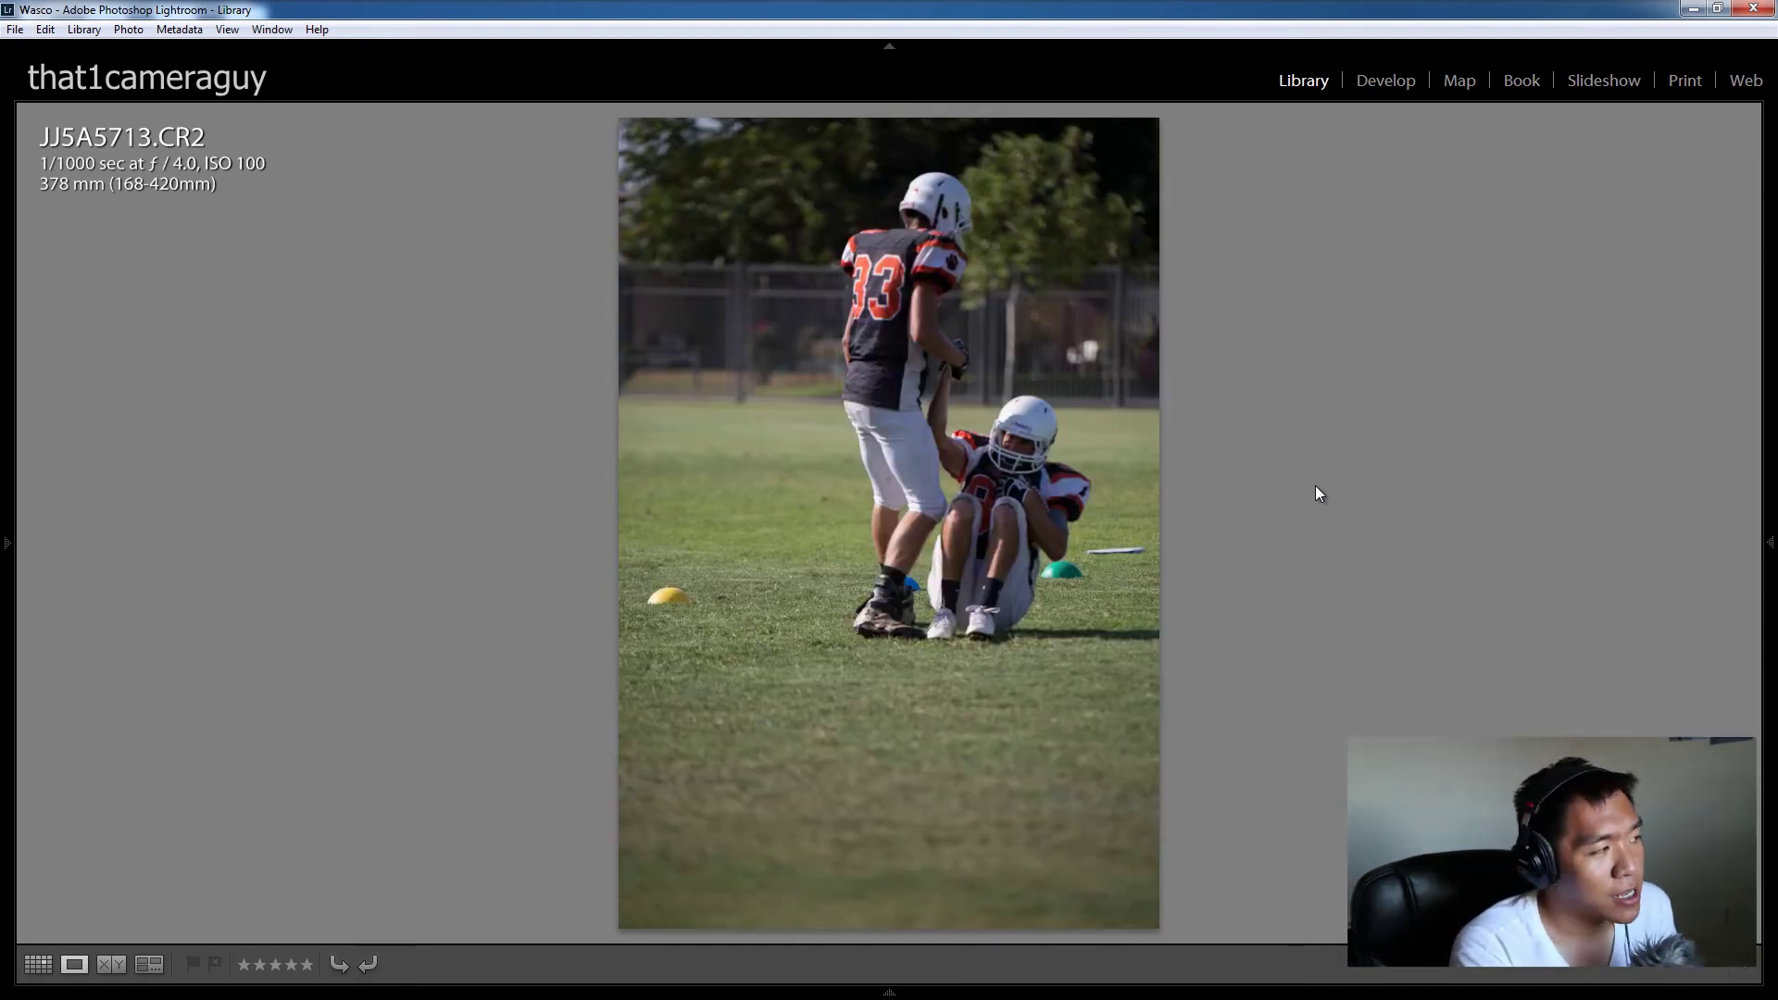
key(Right)
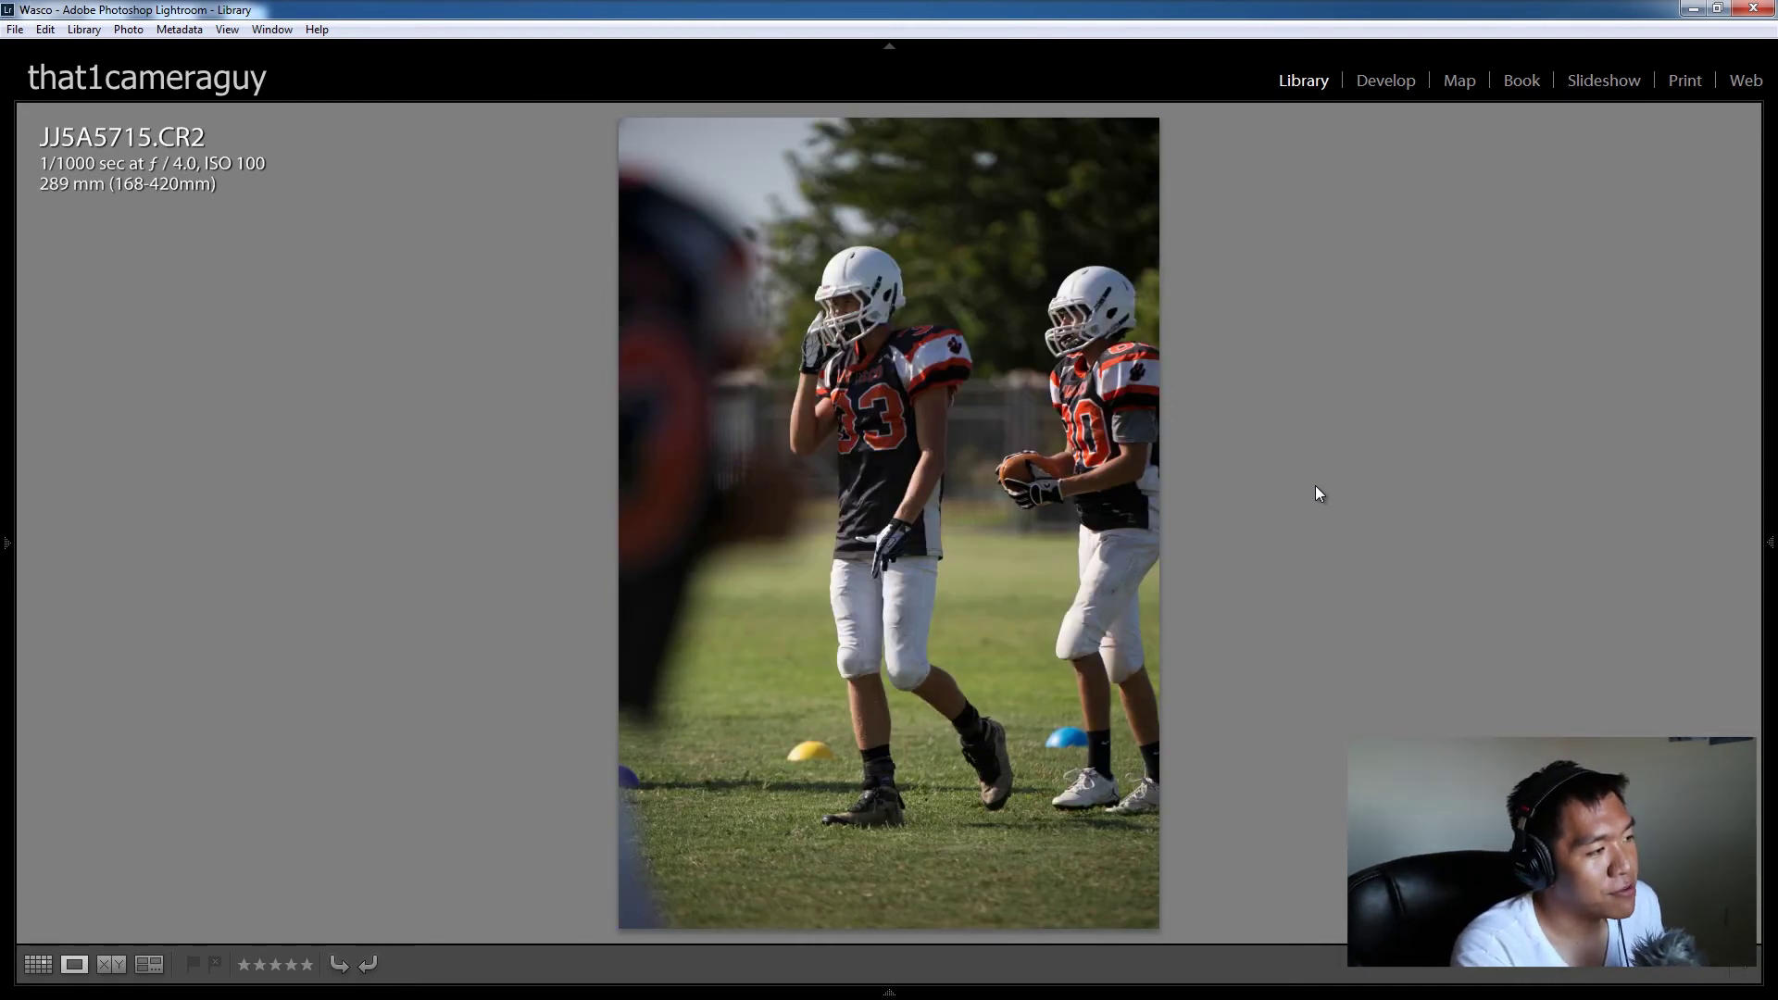
key(Right)
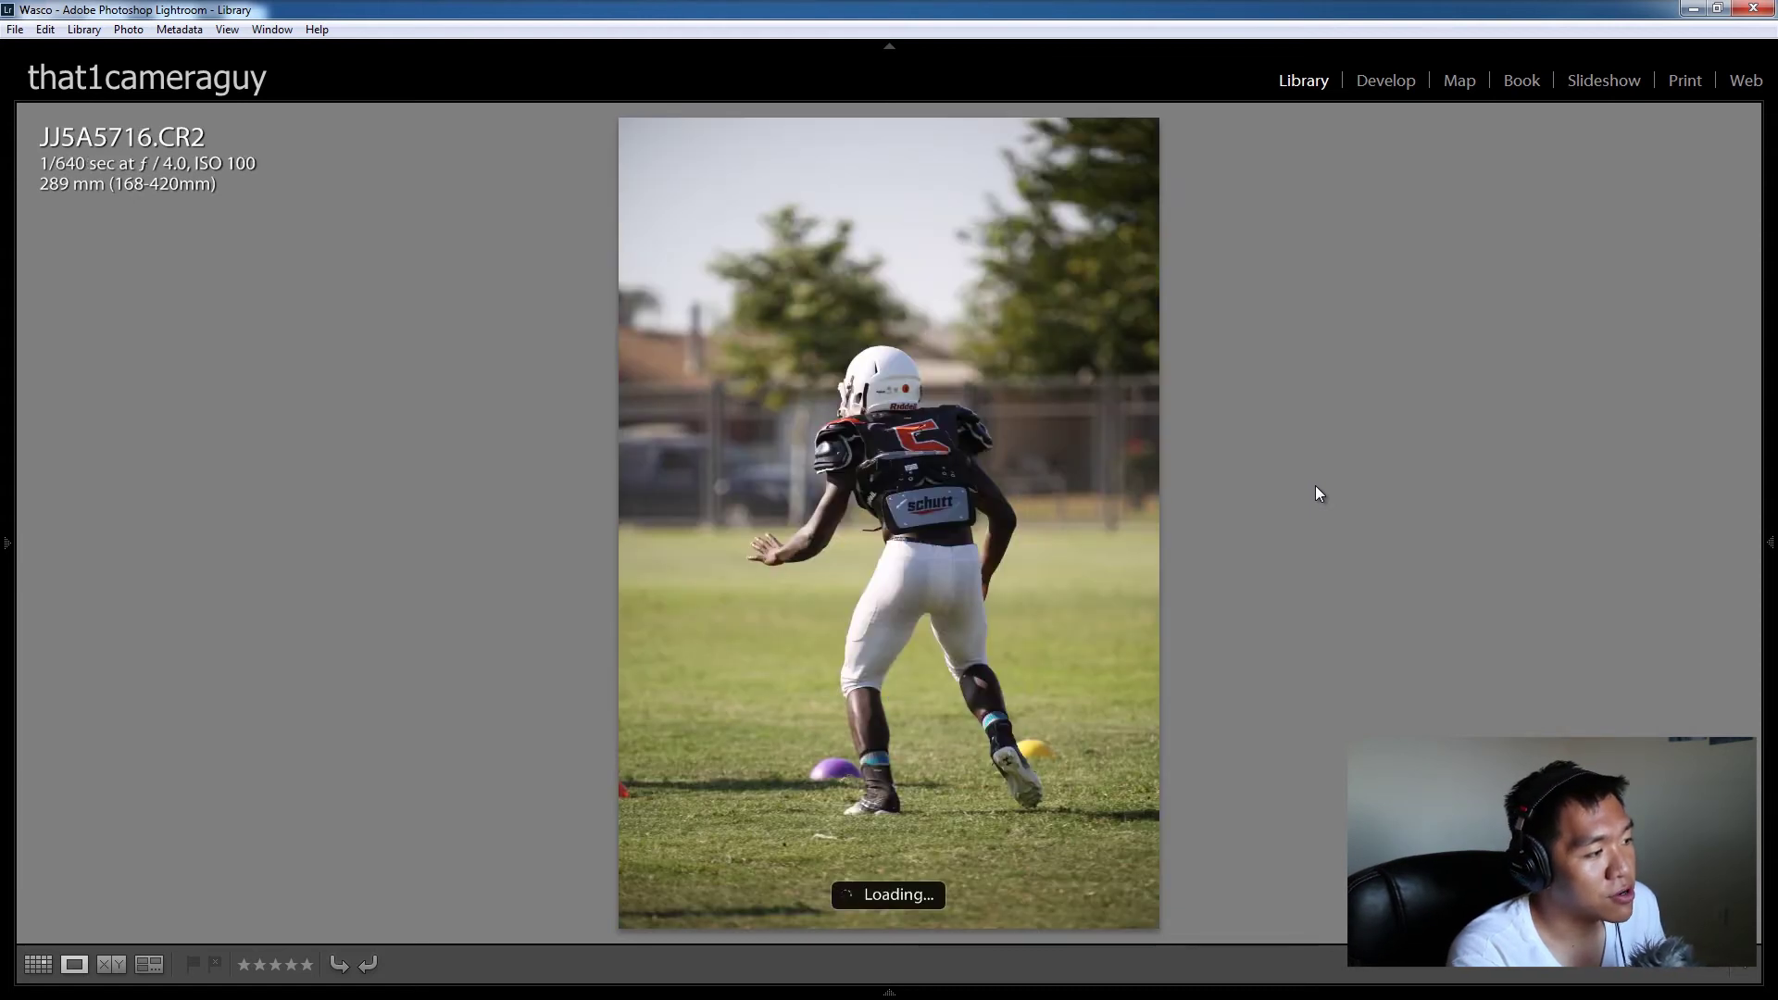
key(Right)
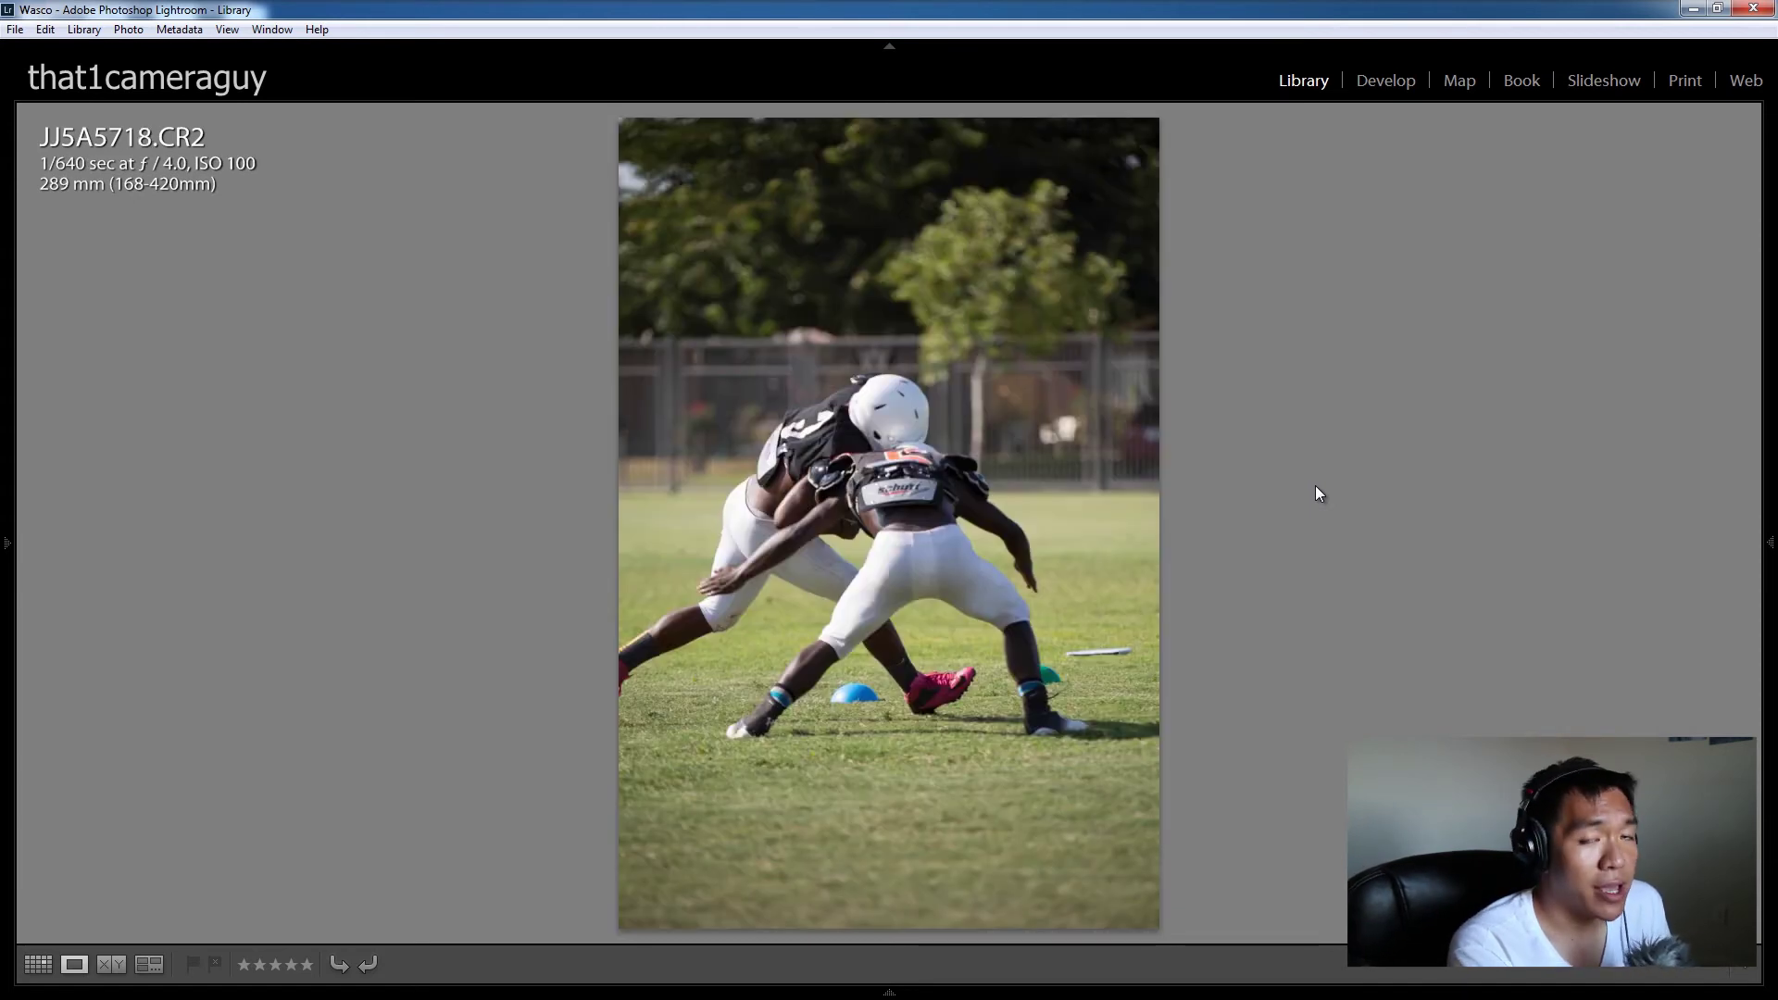
Step: Move on to the tackle in JJ5A5722.CR2, comparing neighboring shots, and examine both players zoomed in before returning to full view
key(Right)
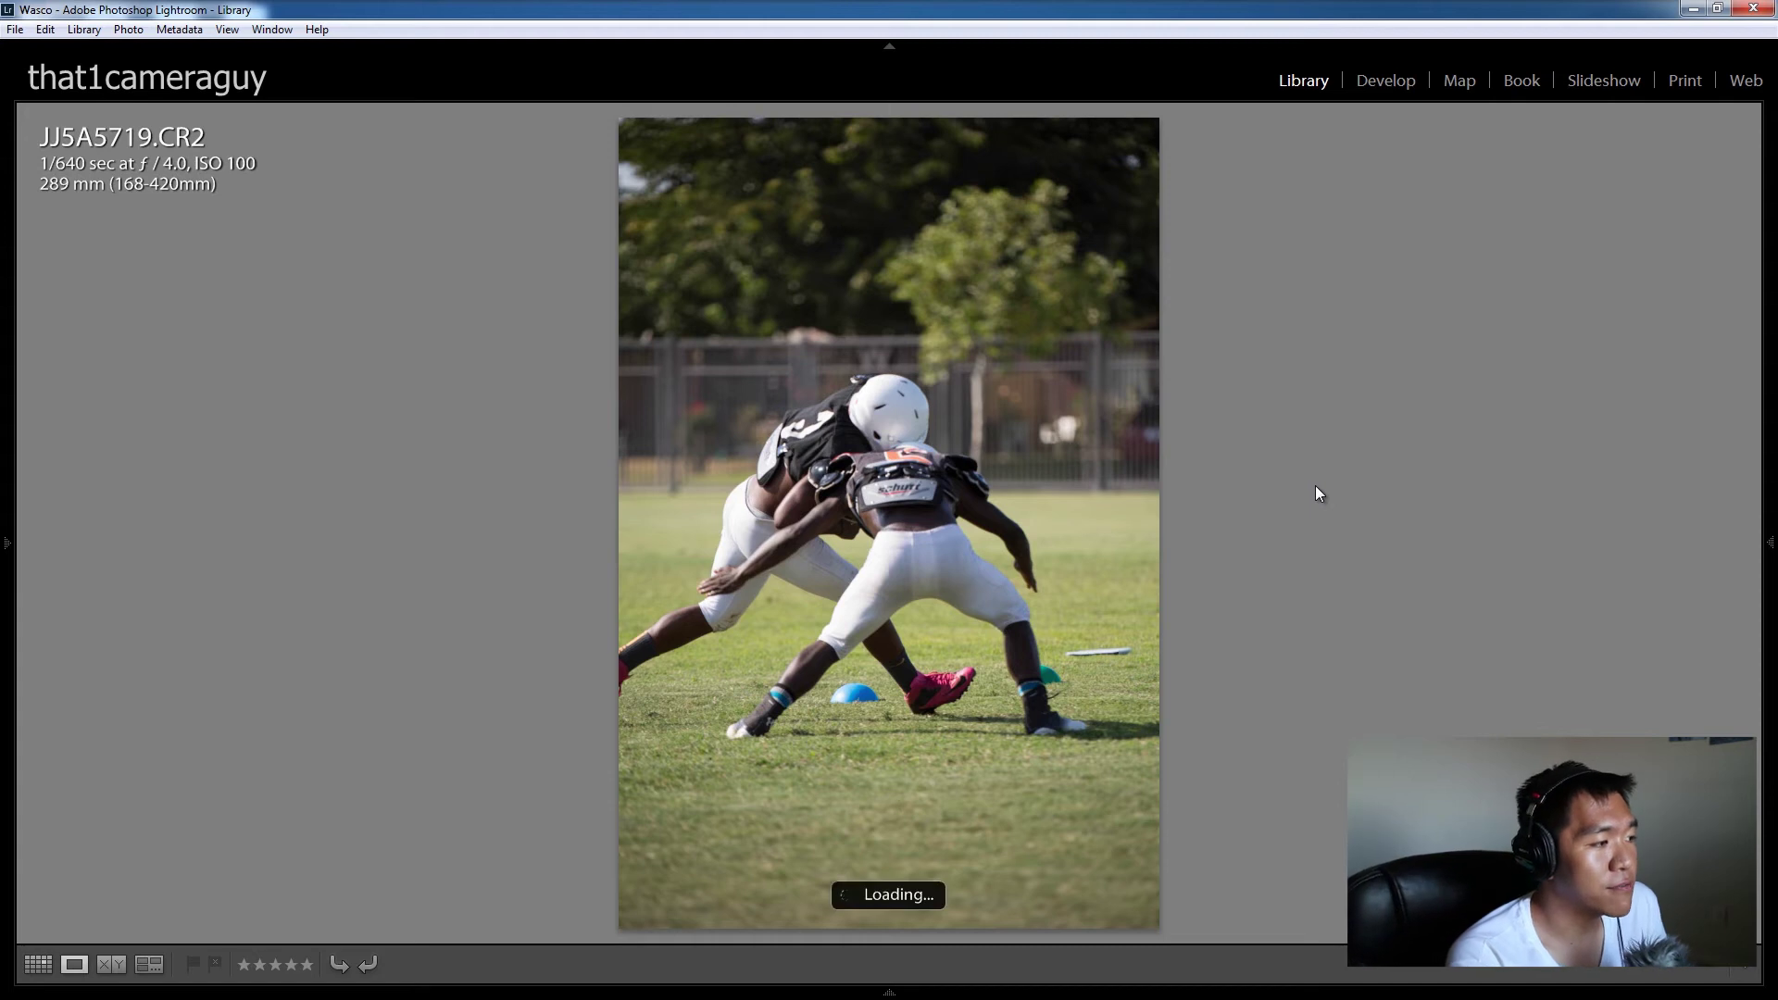
key(Right)
key(Right)
key(Right)
key(Right)
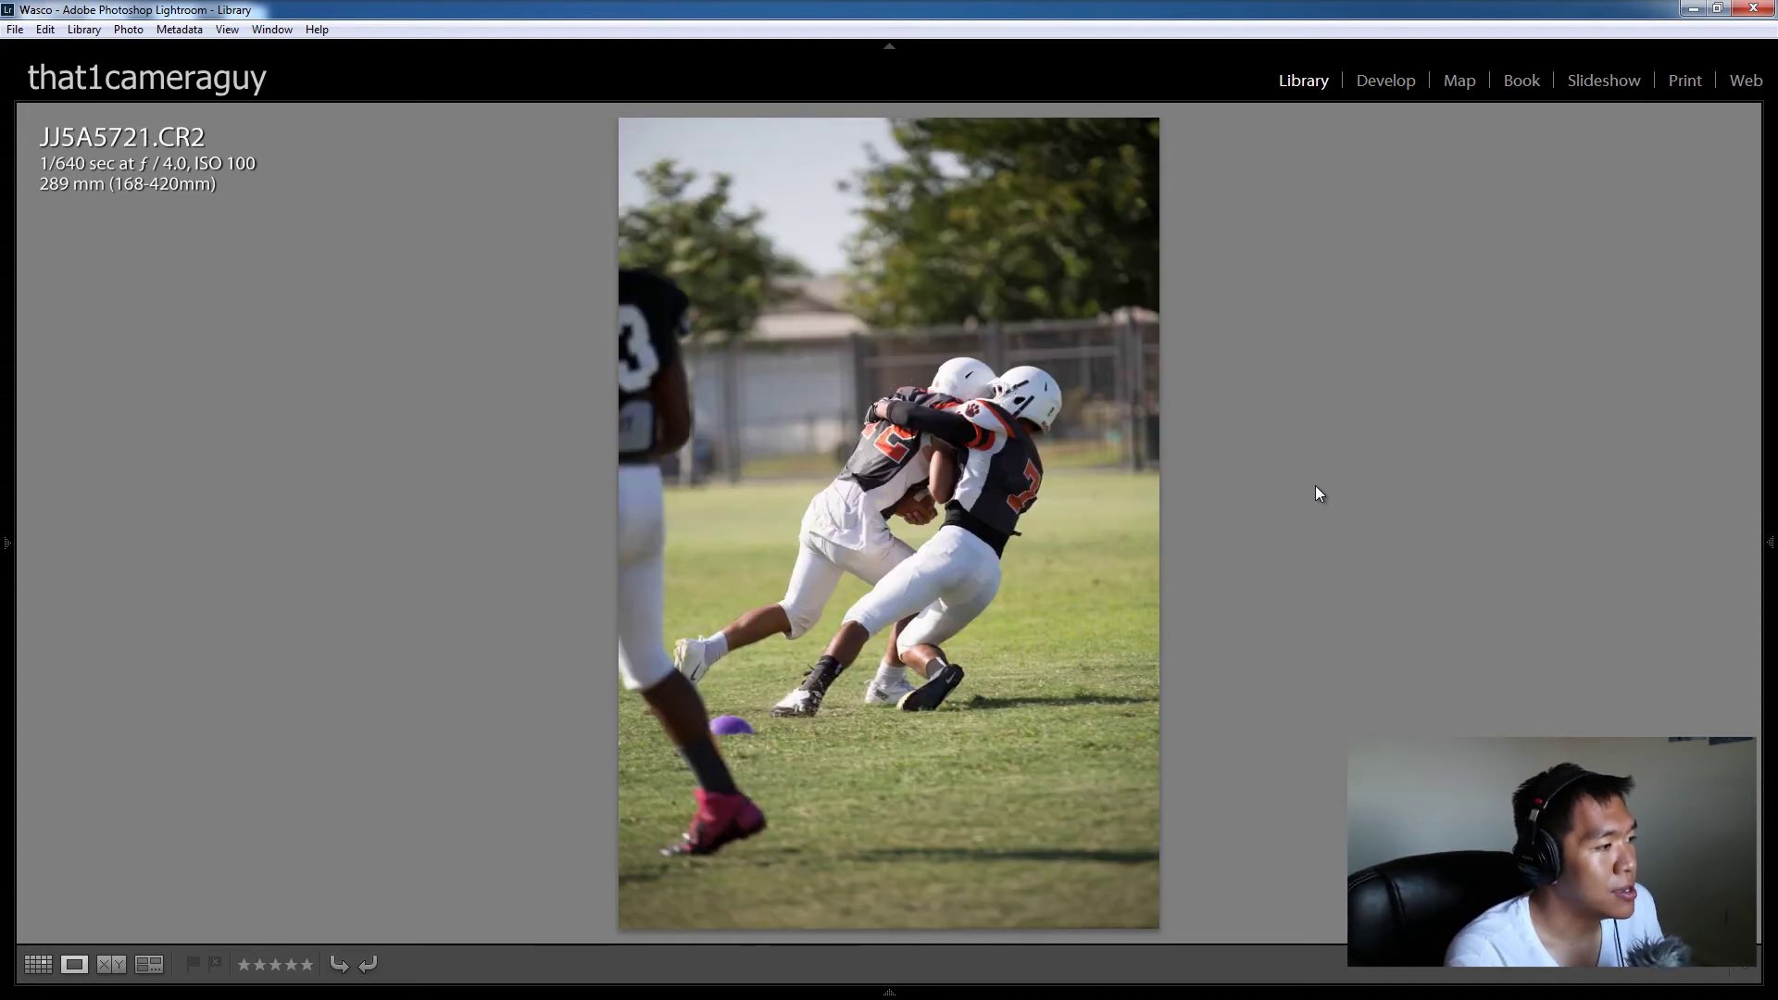
key(Left)
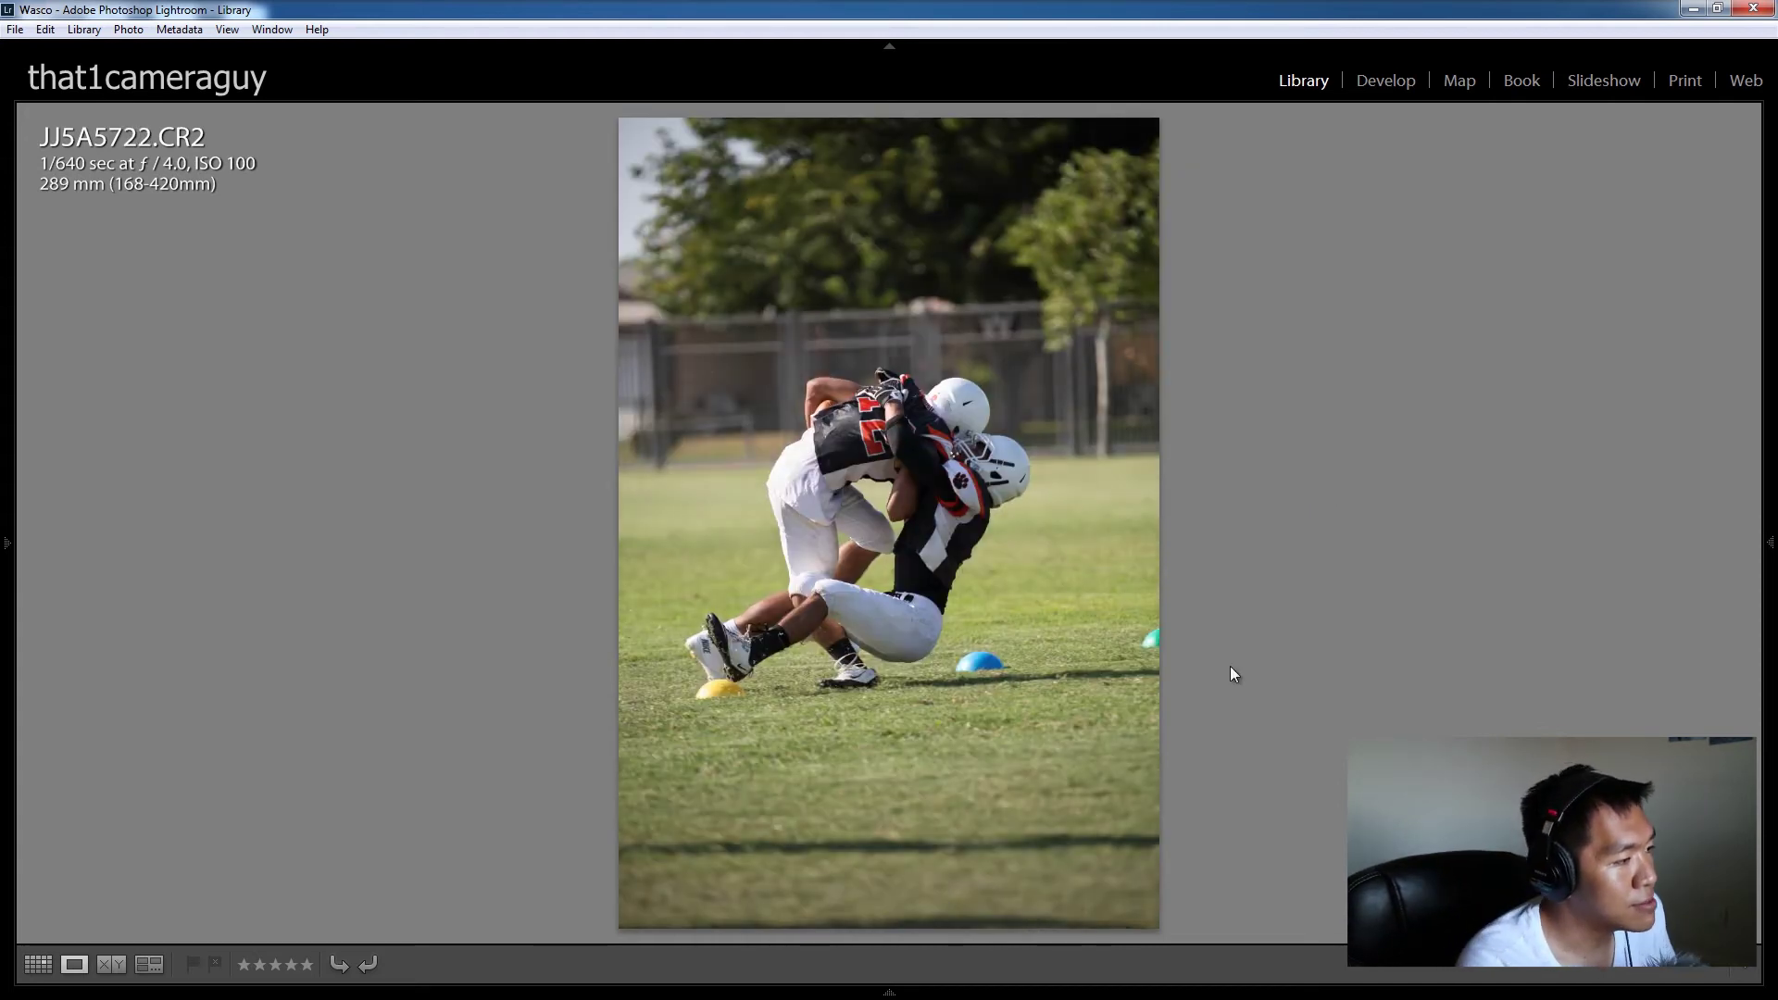
click(934, 407)
drag(870, 619, 856, 494)
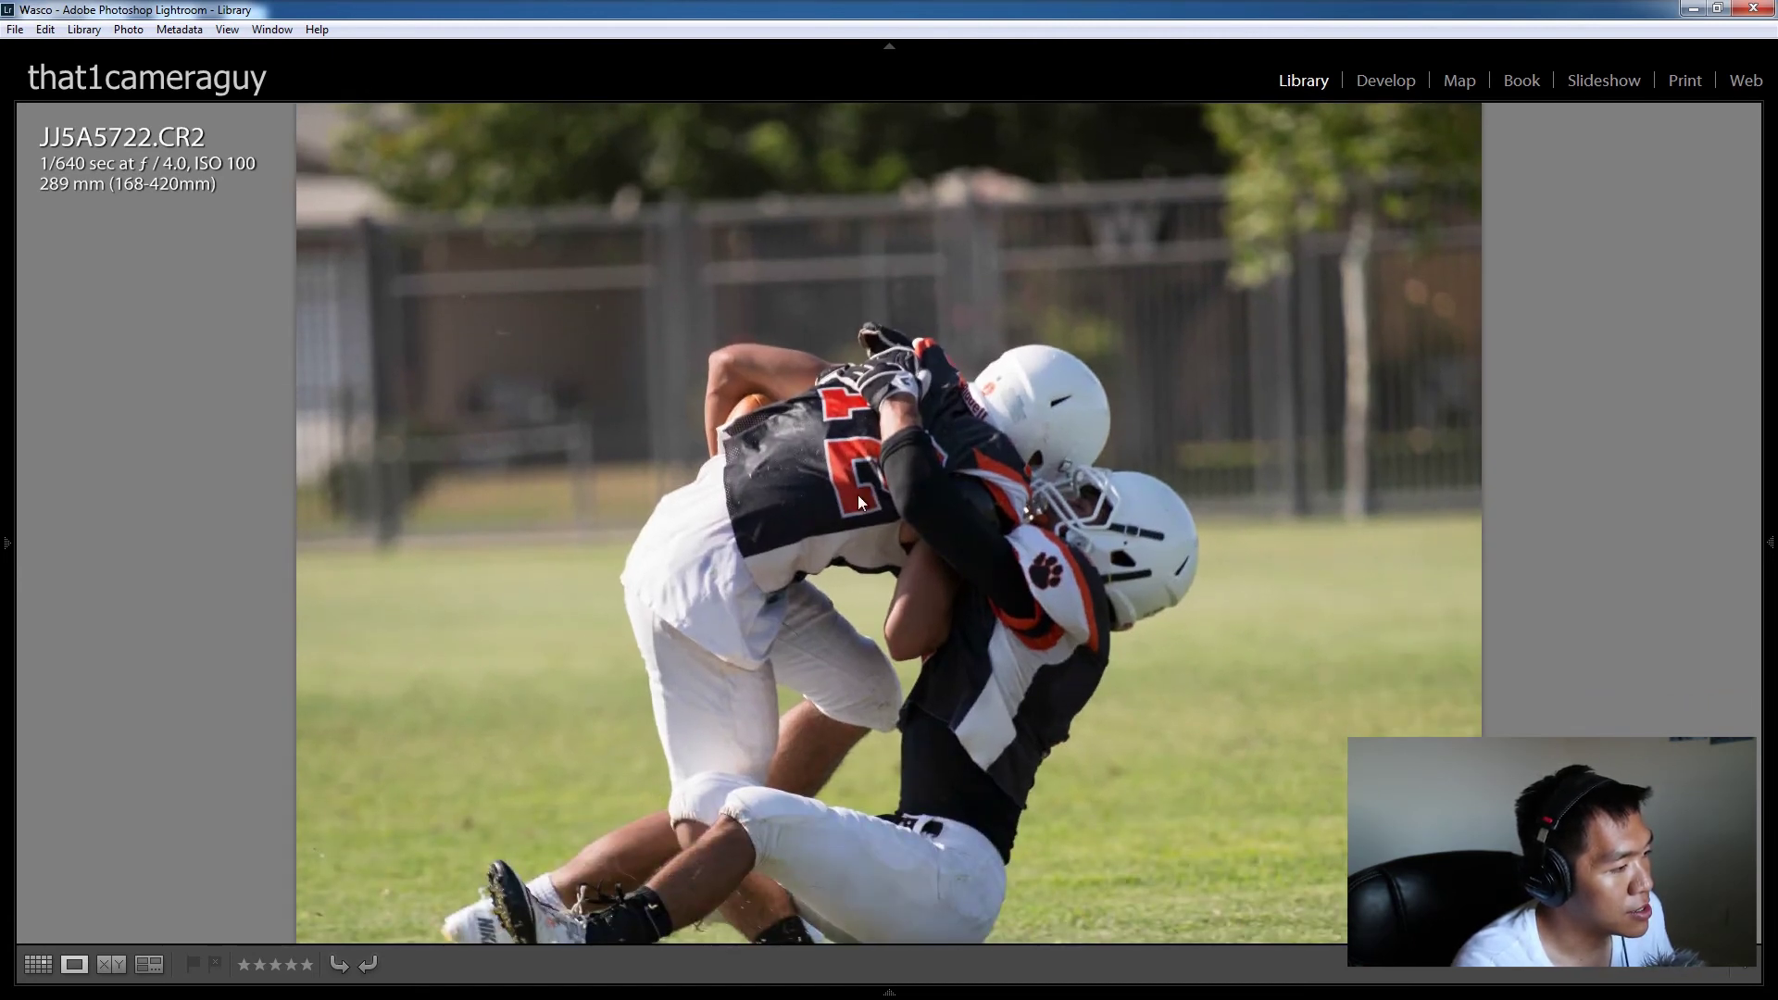
click(858, 494)
Step: Review the following photos in full view up to JJ5A5727.CR2, player 15 running from player 85
key(Right)
key(Right)
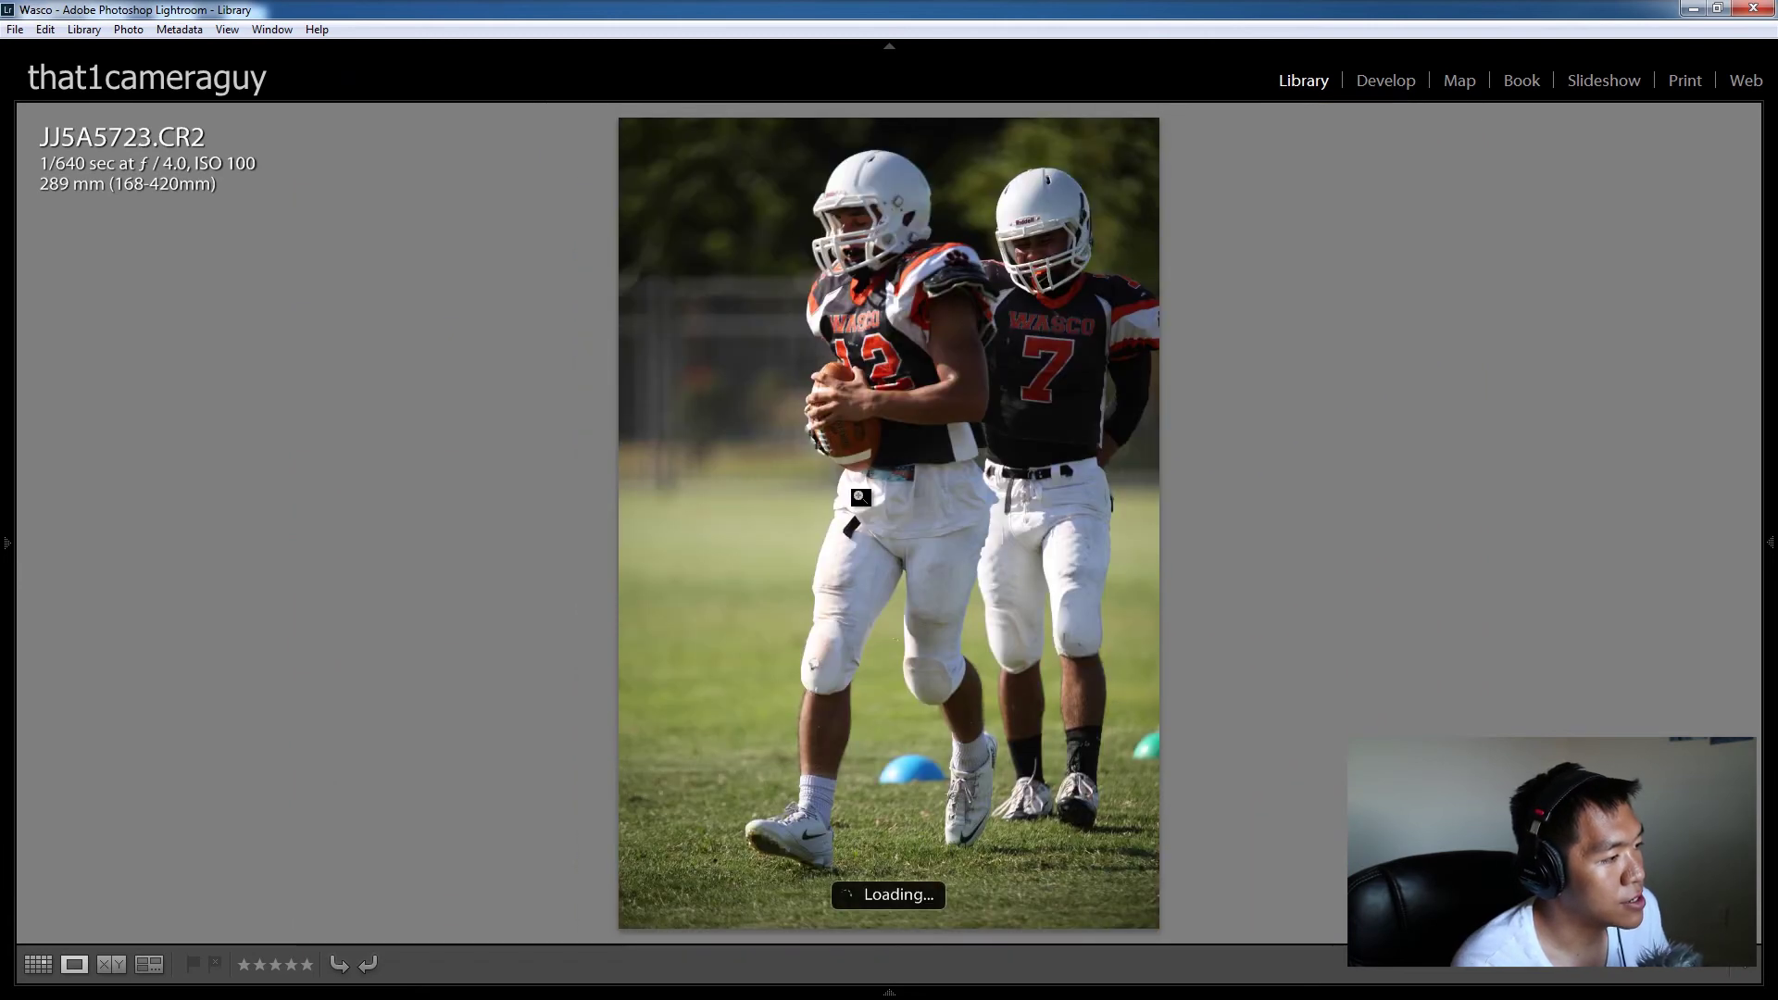
key(Right)
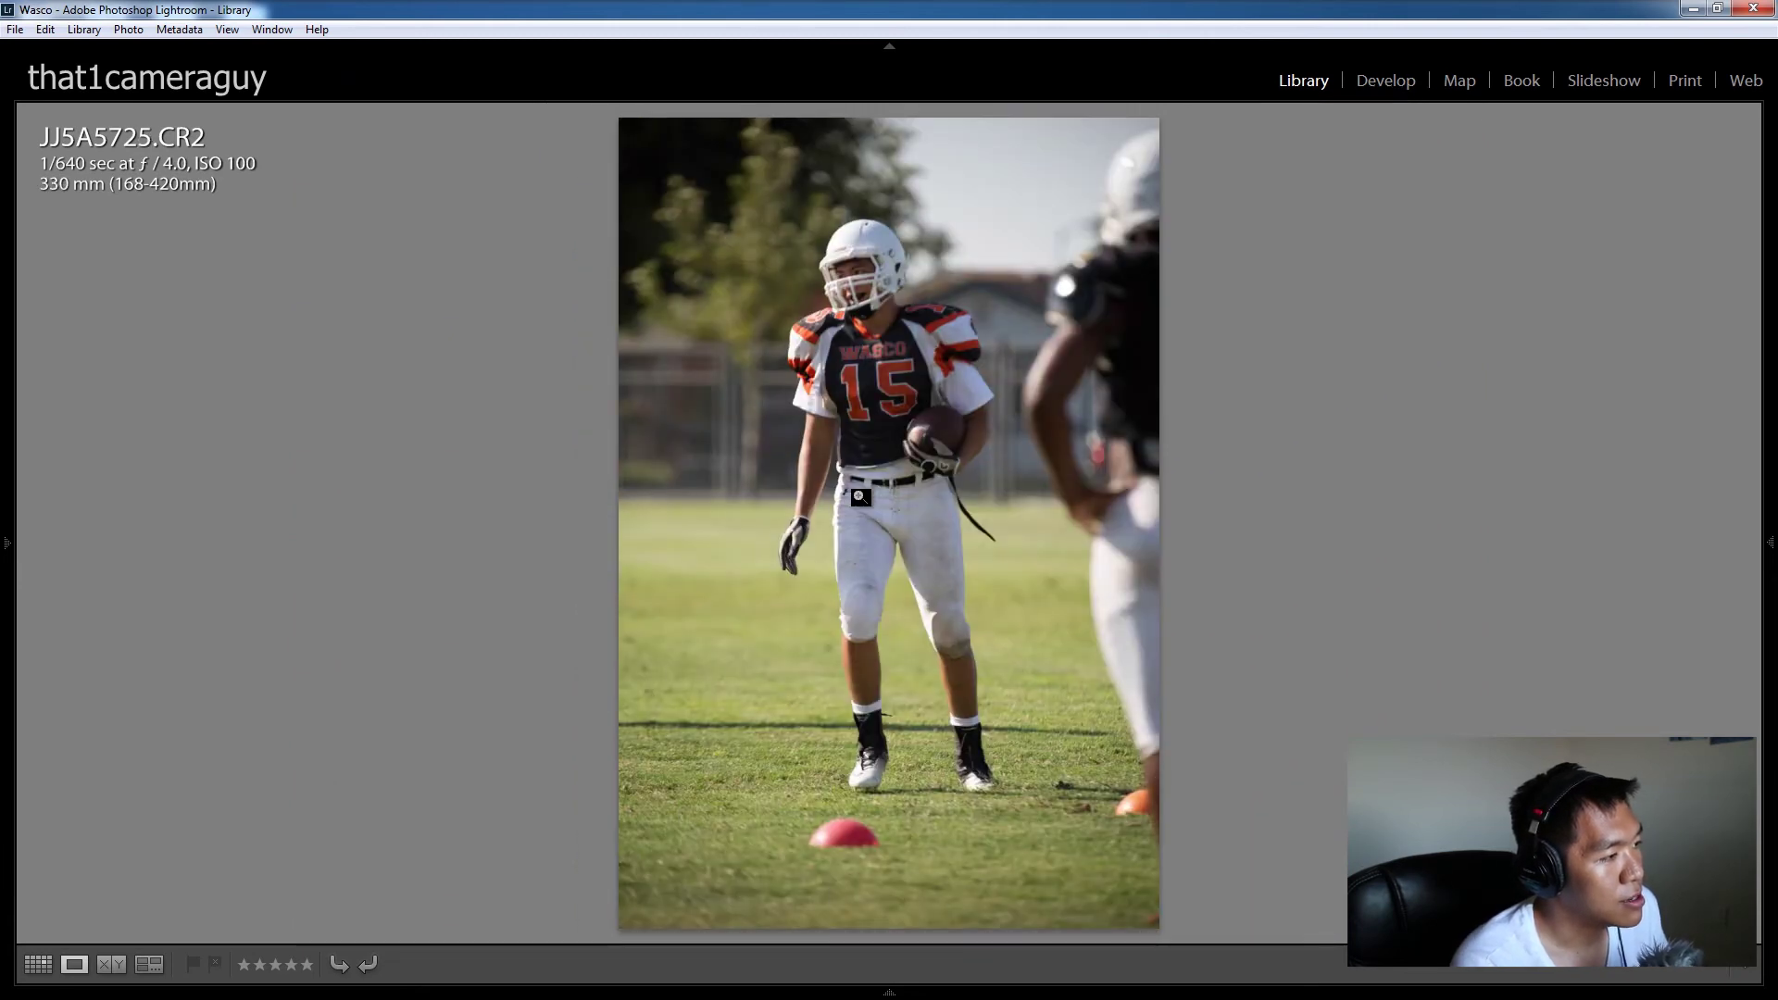
key(Right)
key(Right)
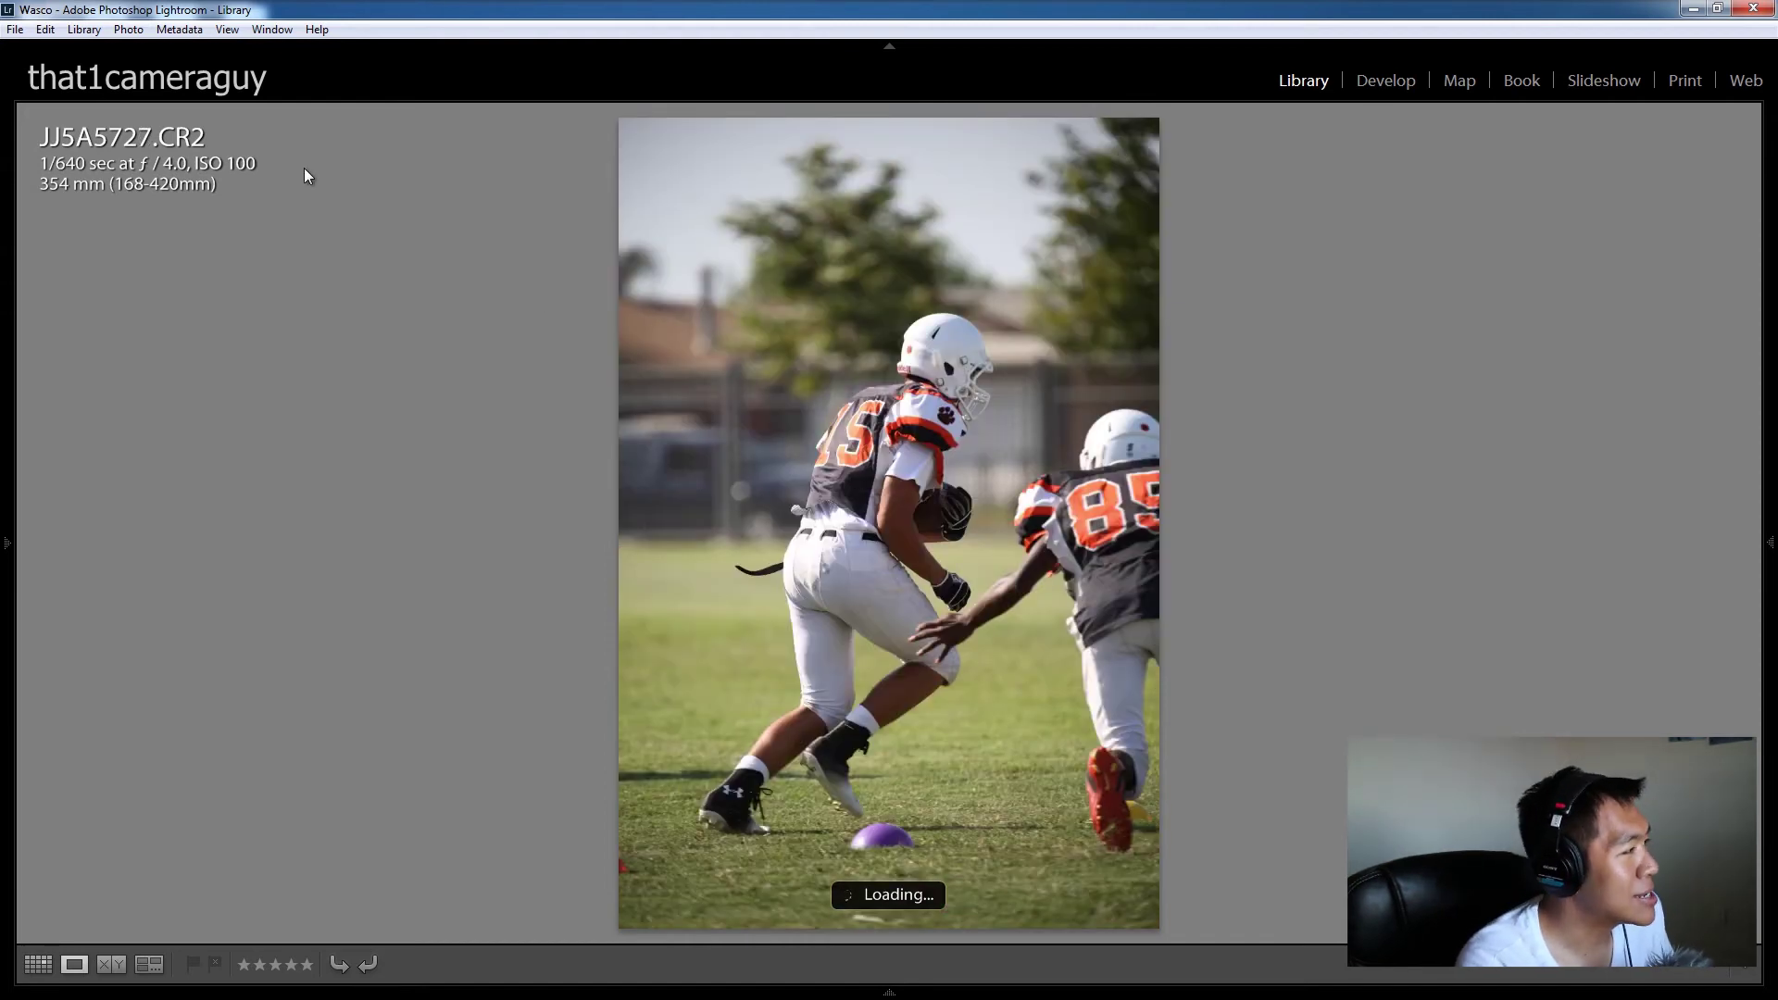
Step: Switch the zoom ratio to 1:1 and examine the runner in JJ5A5727.CR2, returning to the full view
mouse_move(5, 542)
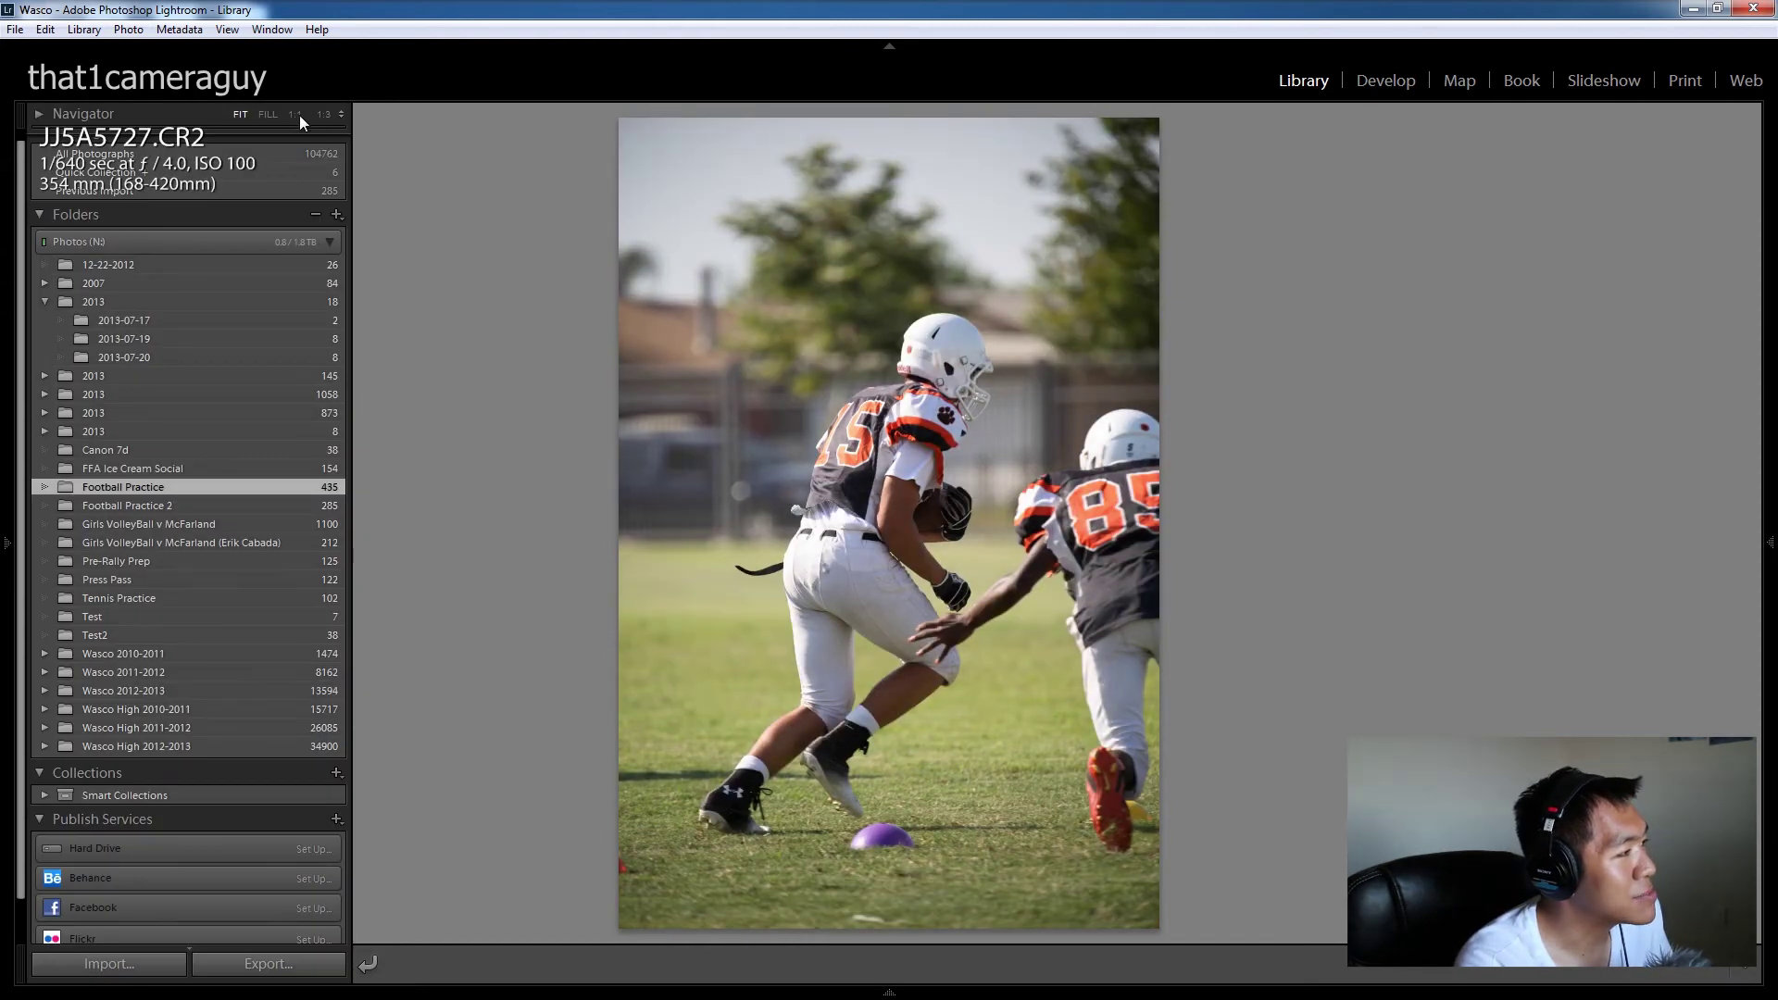
click(798, 240)
drag(798, 239, 987, 401)
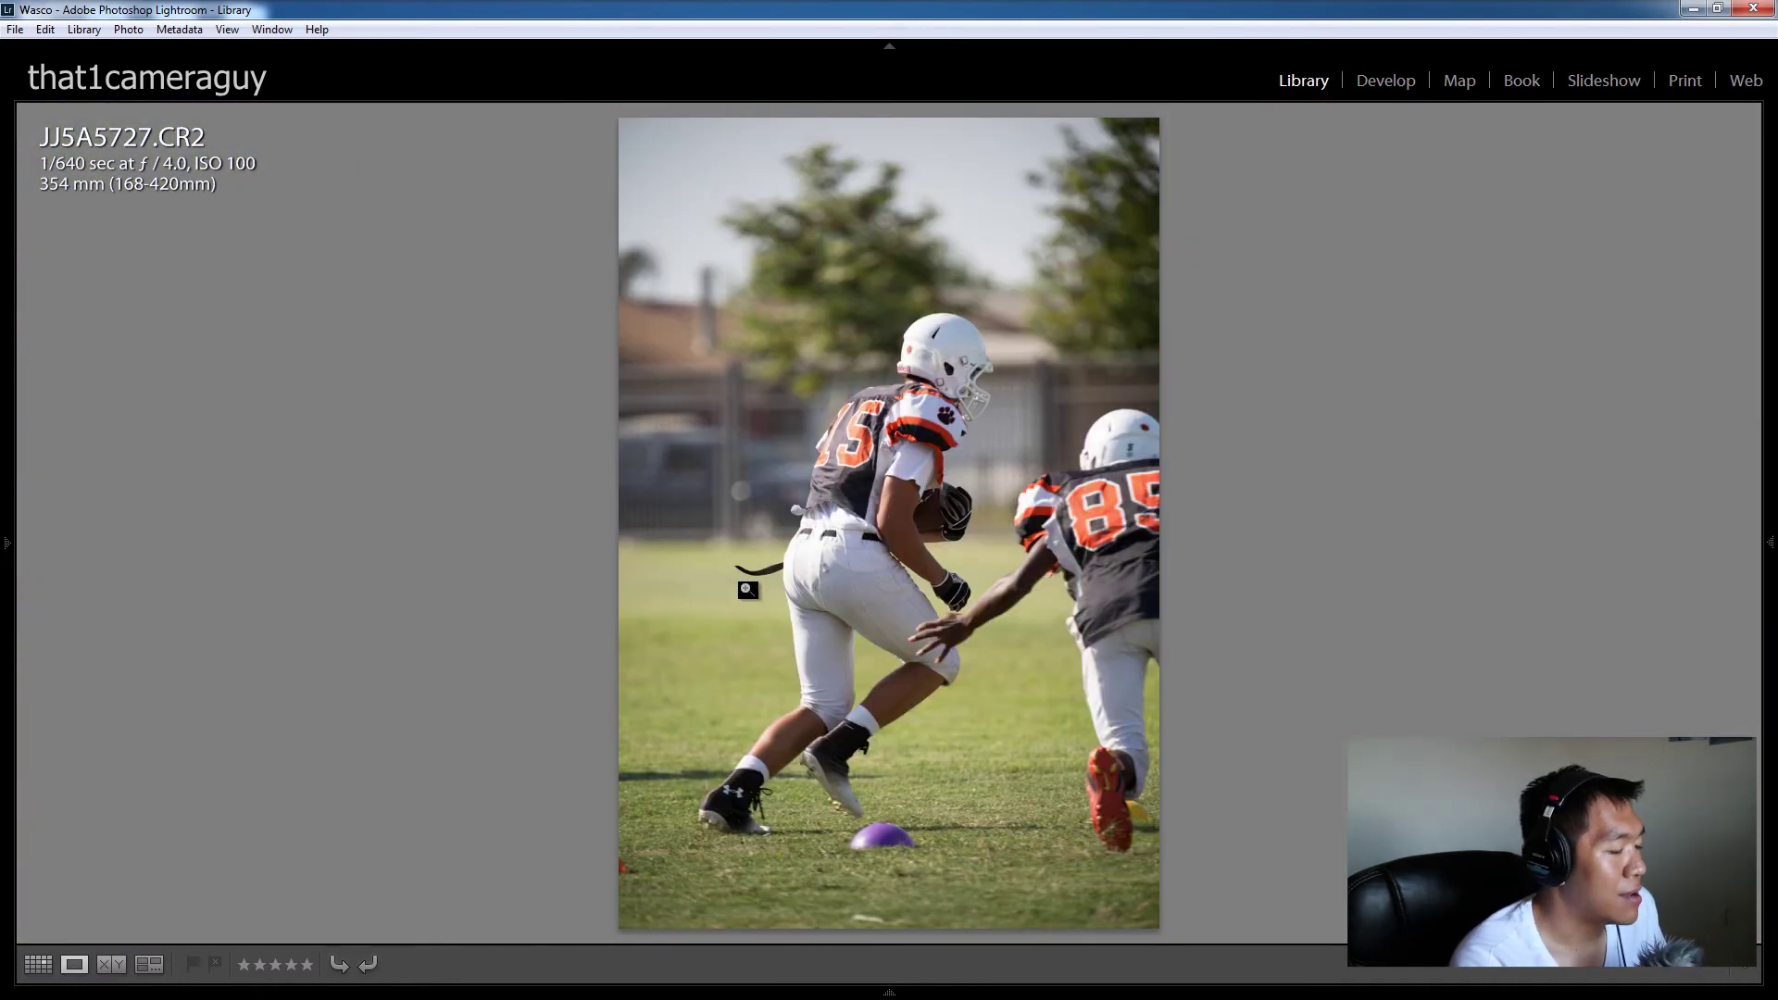
Step: Move on to JJ5A5730.CR2, rechecking its neighbor, and examine player 15's helmet and jersey at close zoom, returning to full view
key(Right)
key(Right)
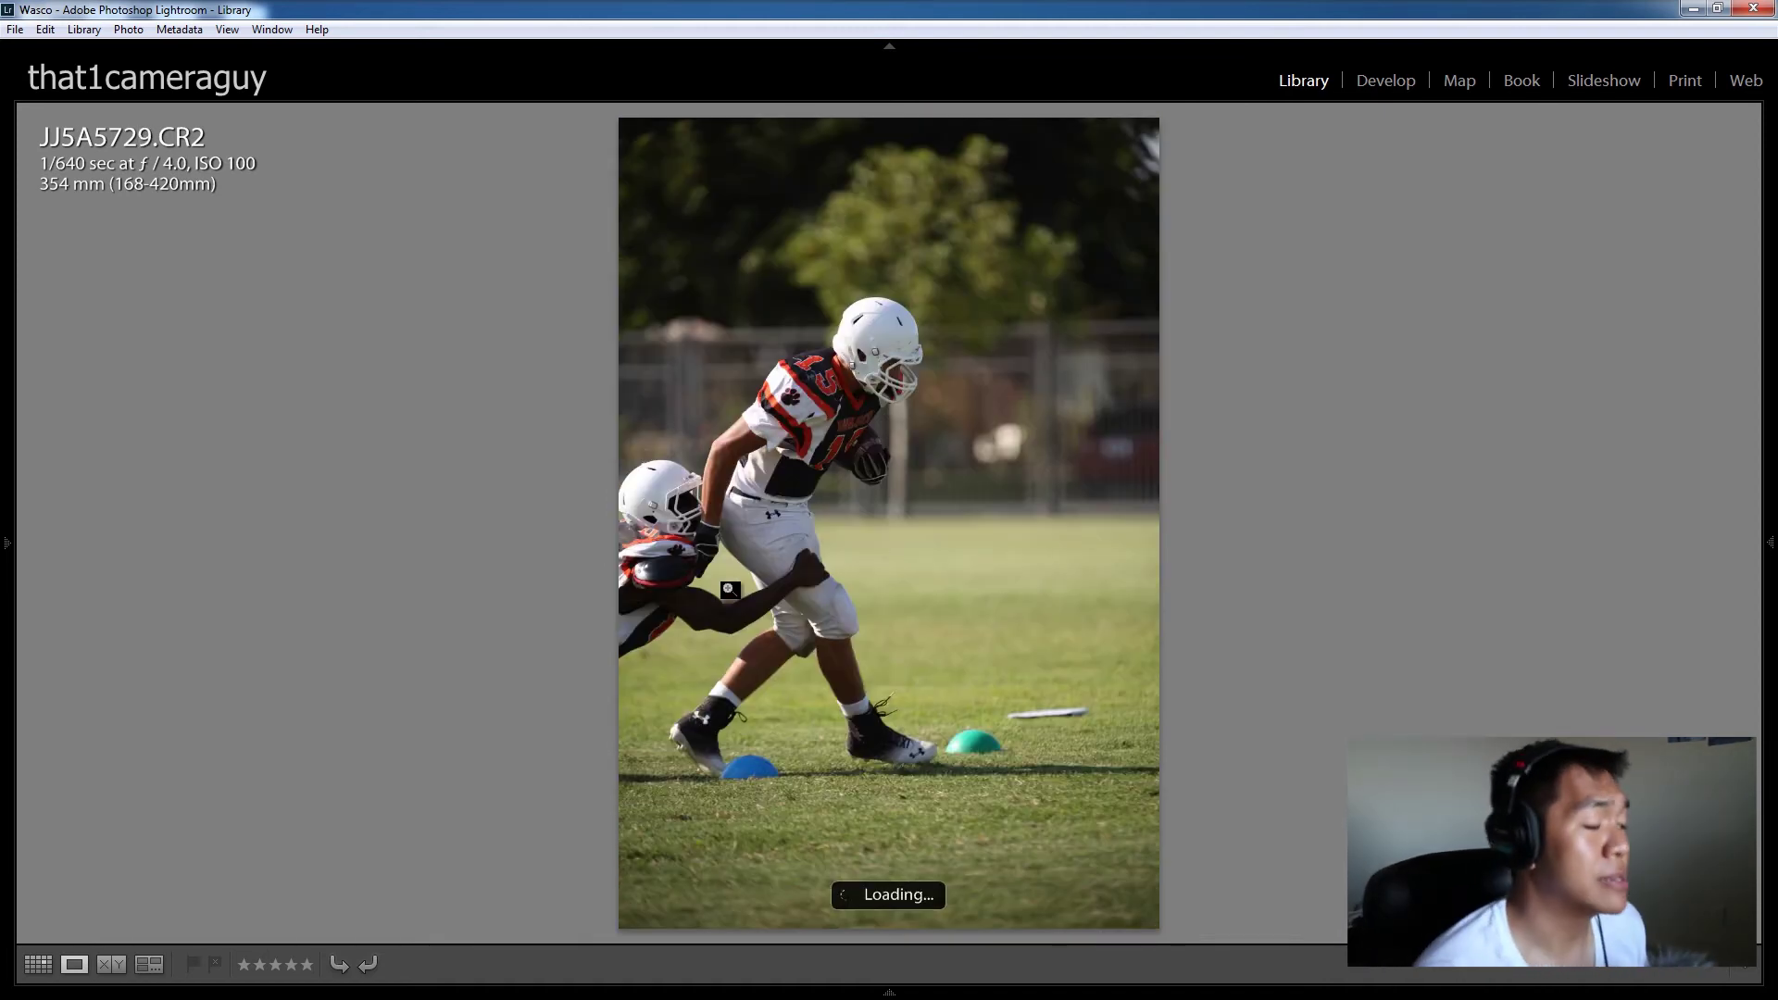
key(Right)
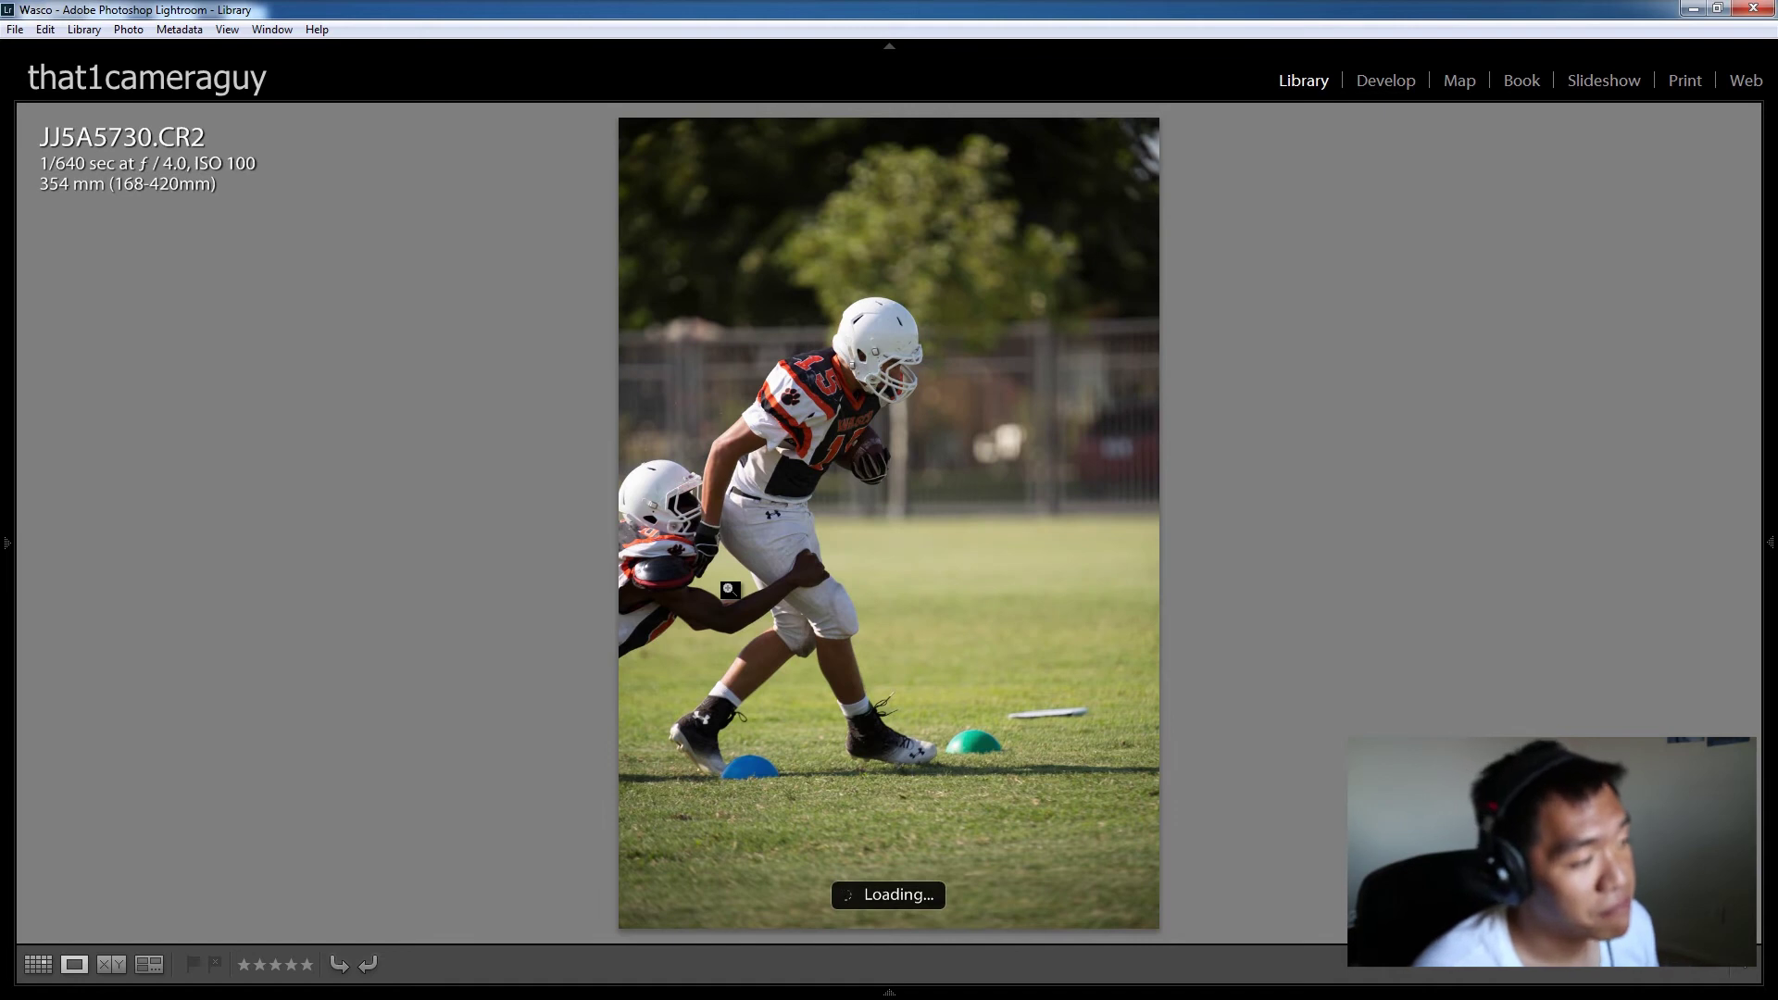
key(Right)
key(Left)
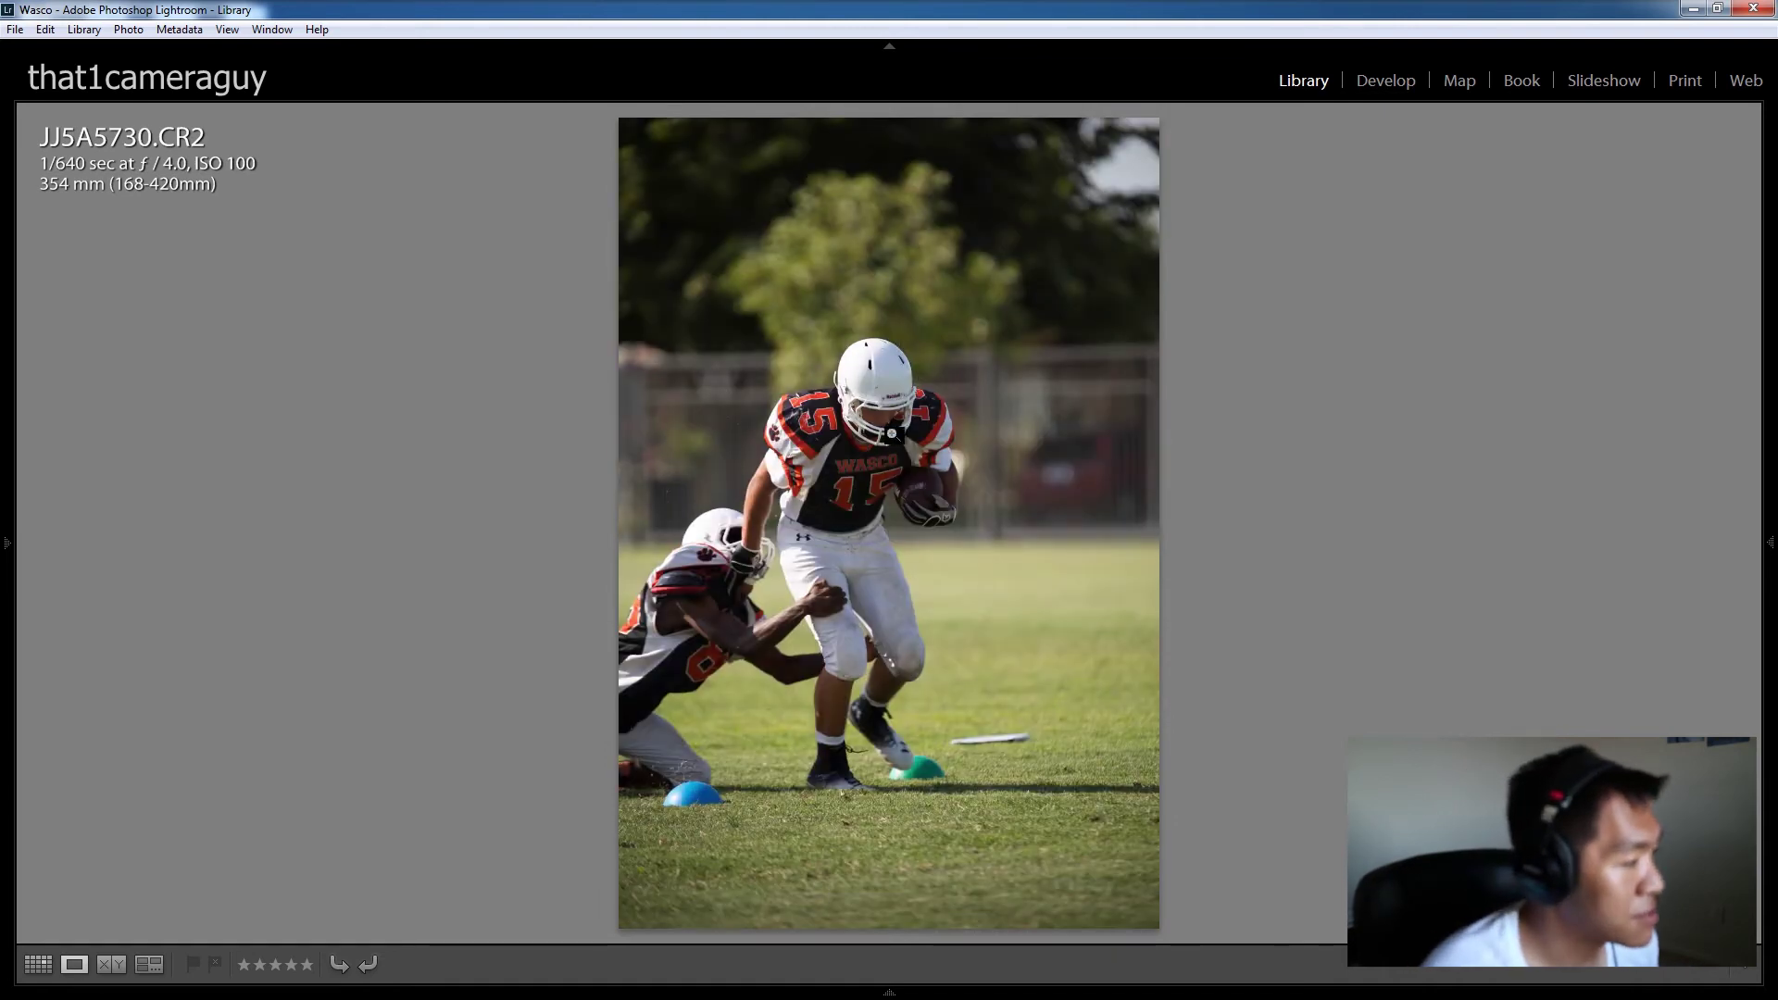
click(876, 407)
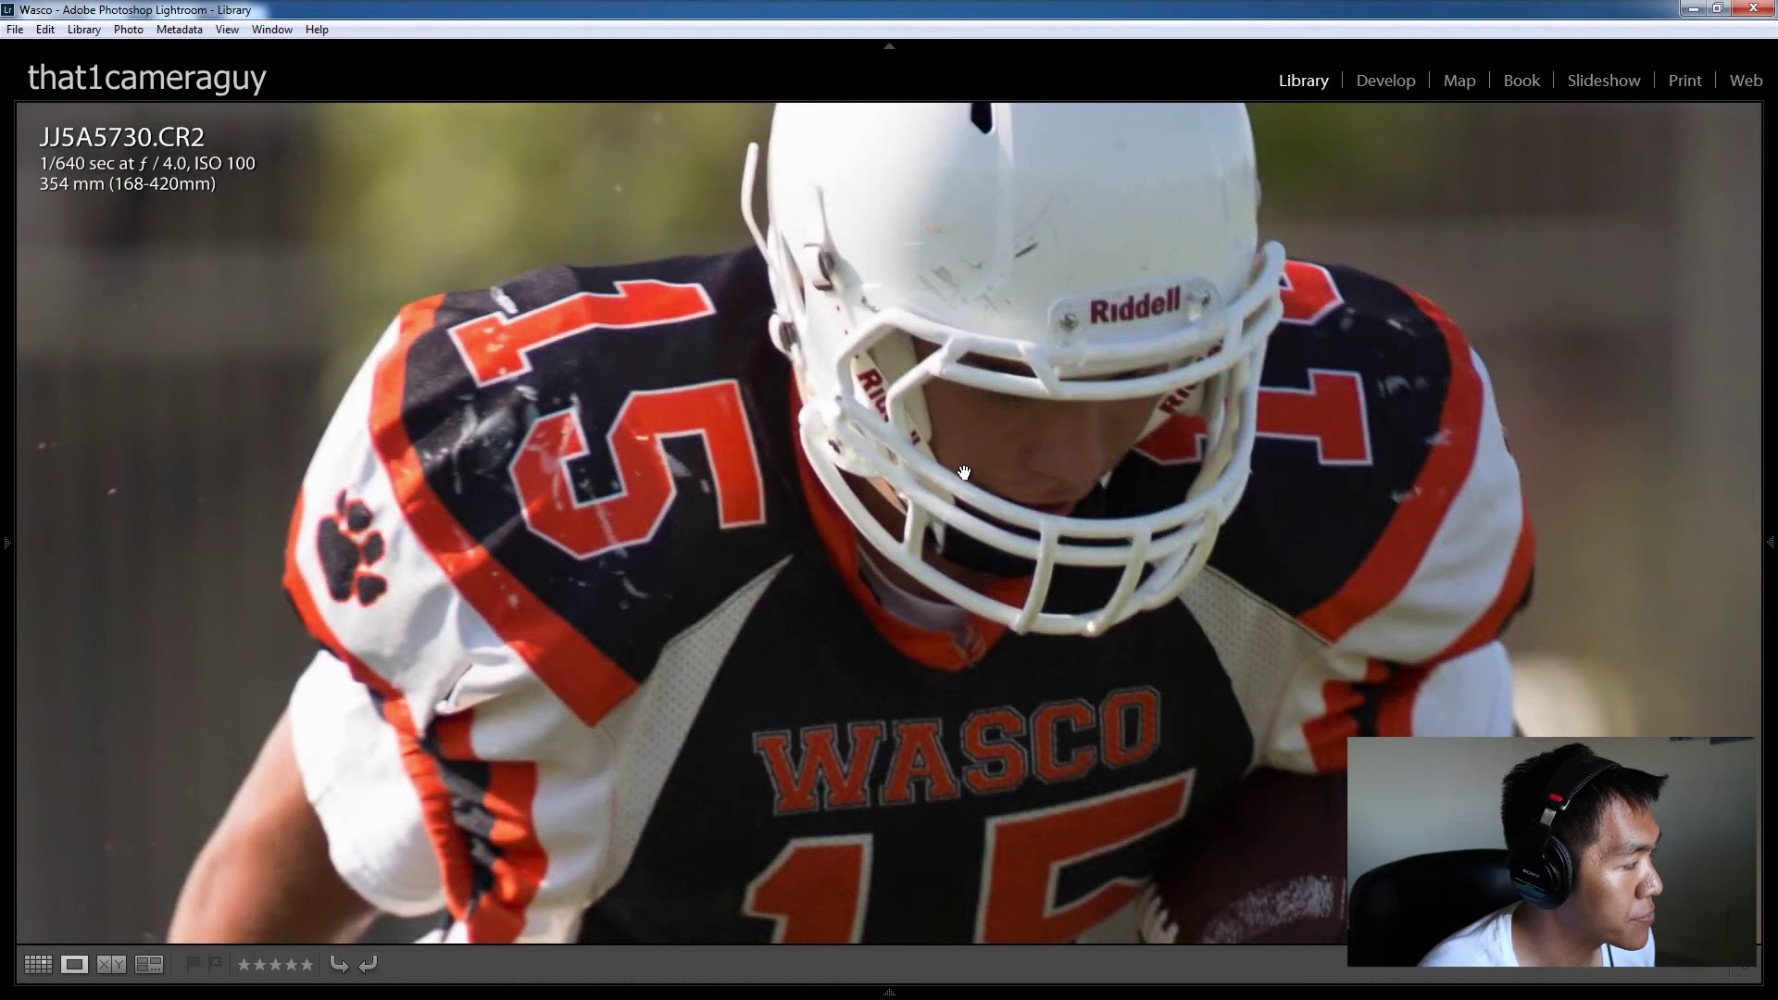
drag(964, 474, 914, 344)
click(914, 345)
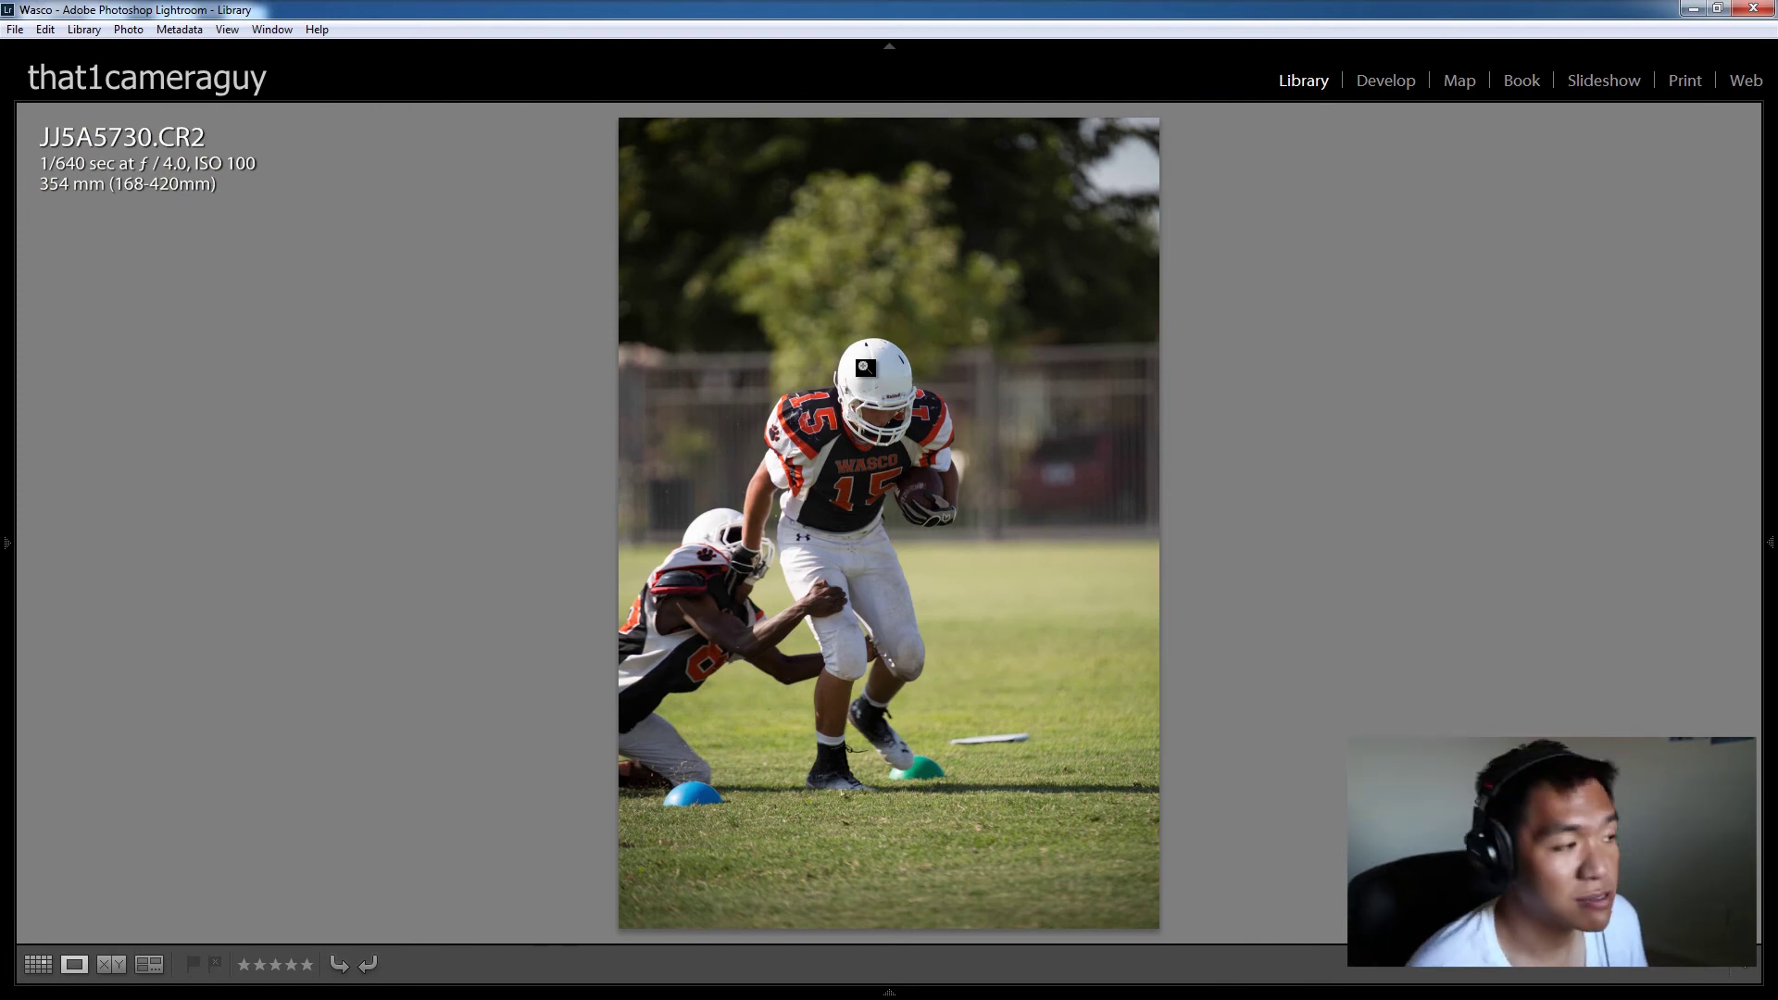
Step: Review the next photos in full view up to JJ5A5736.CR2, and skip ahead to the team huddle in JJ5A5753.CR2
key(Right)
key(Right)
key(Right)
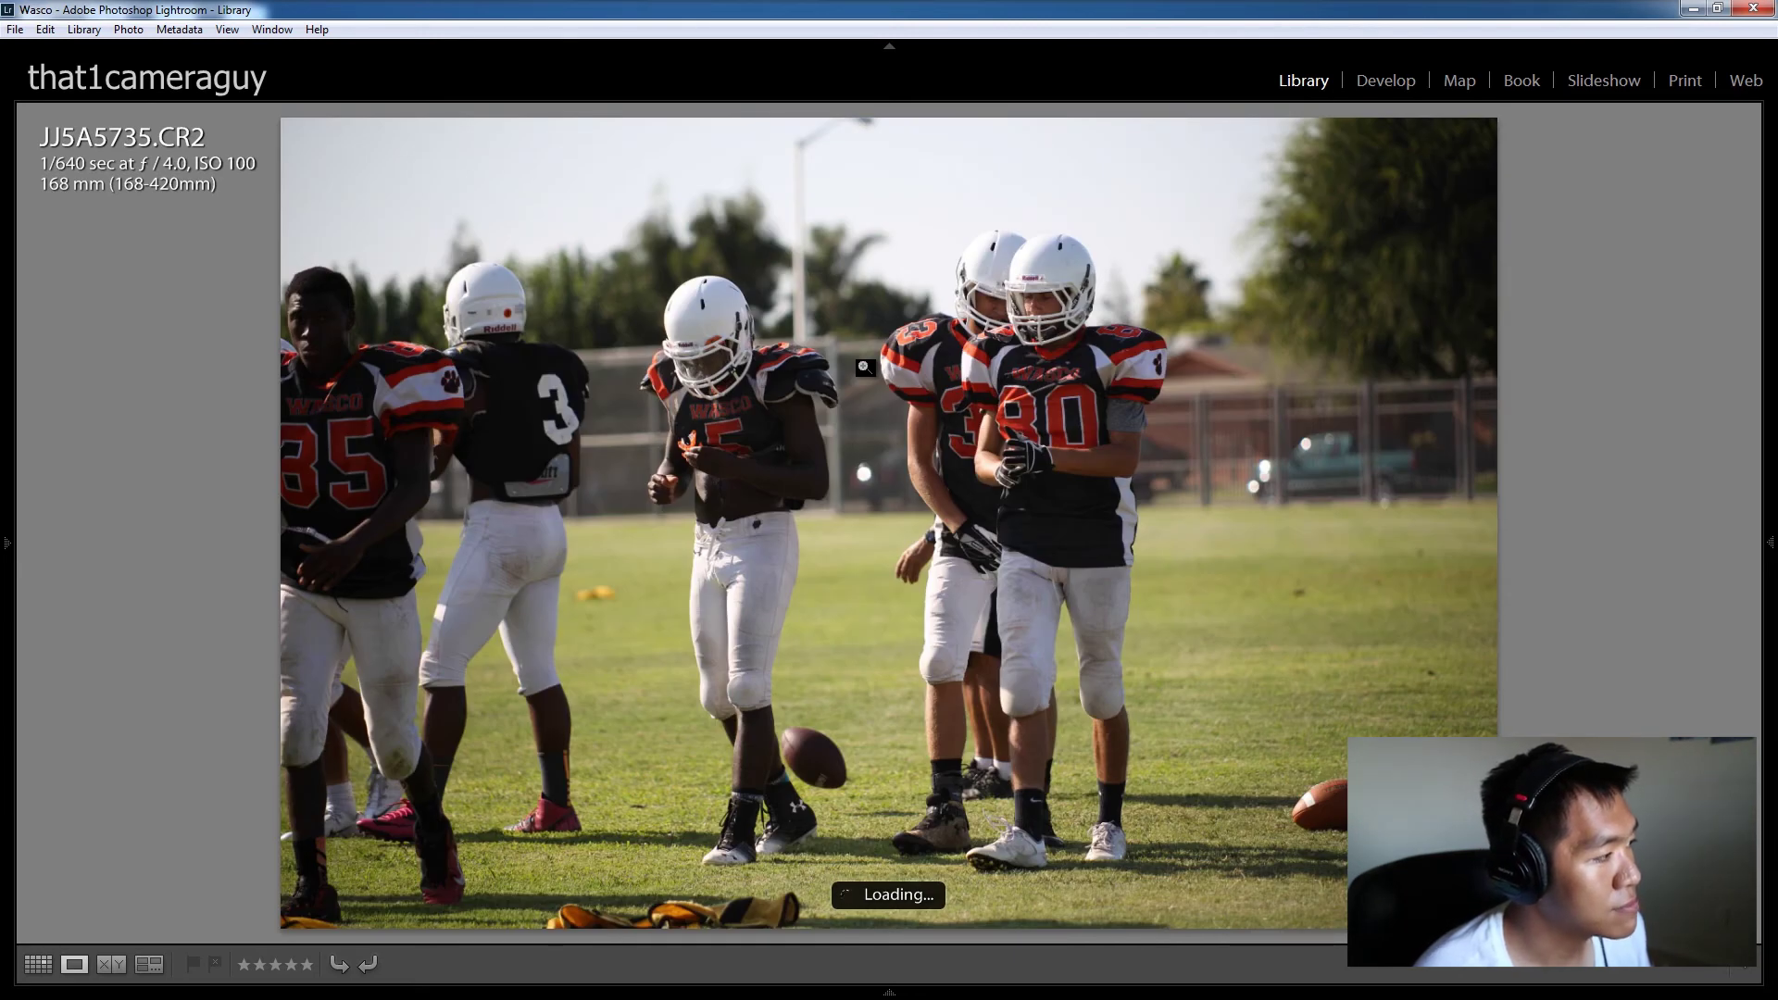
key(Right)
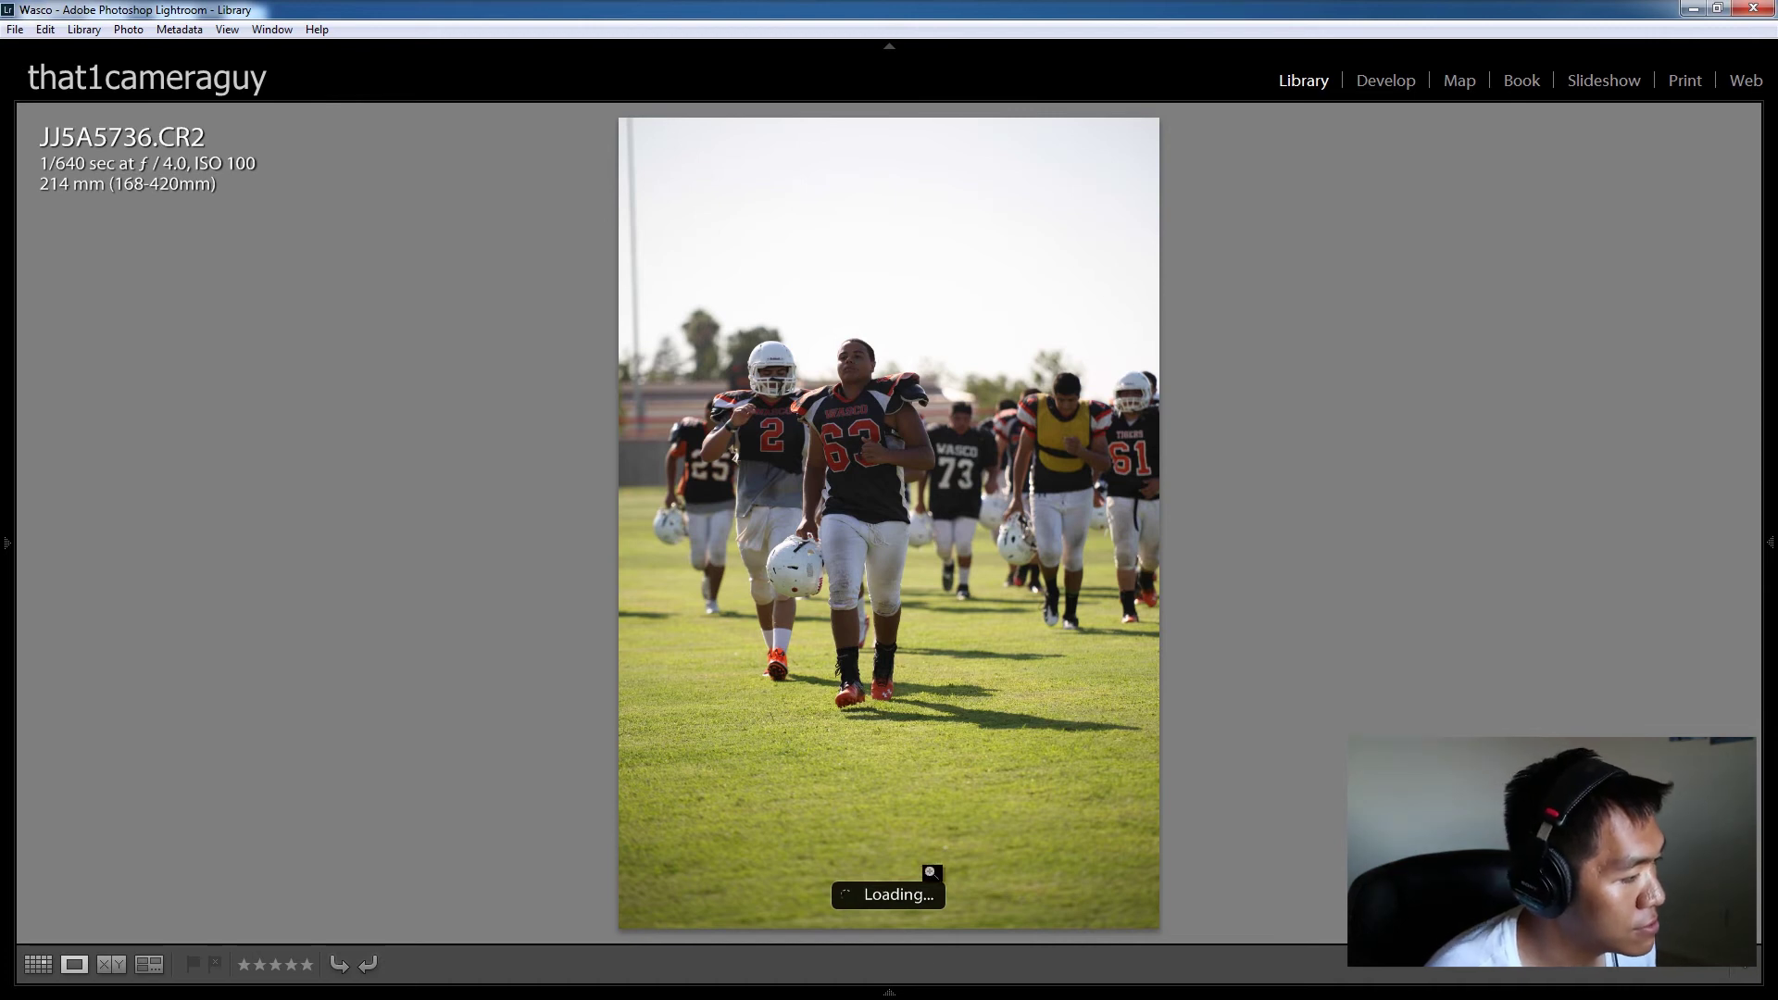
mouse_move(890, 994)
scroll(975, 938, down, 5)
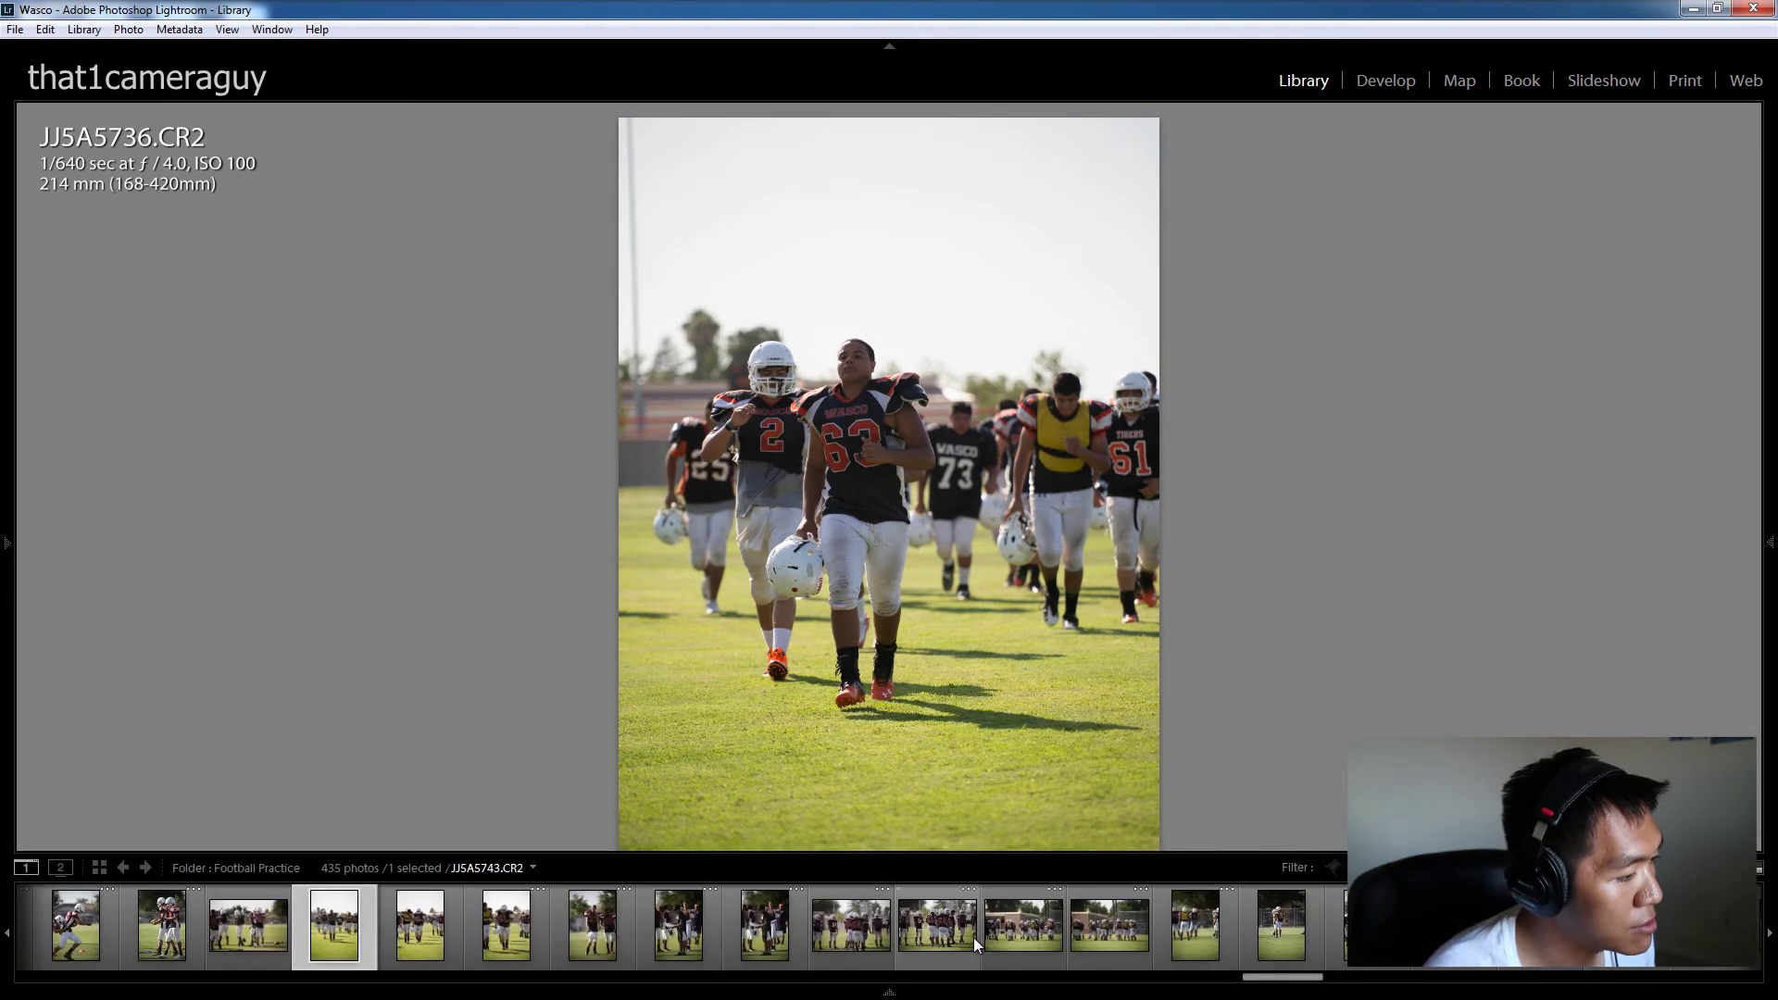
click(1235, 952)
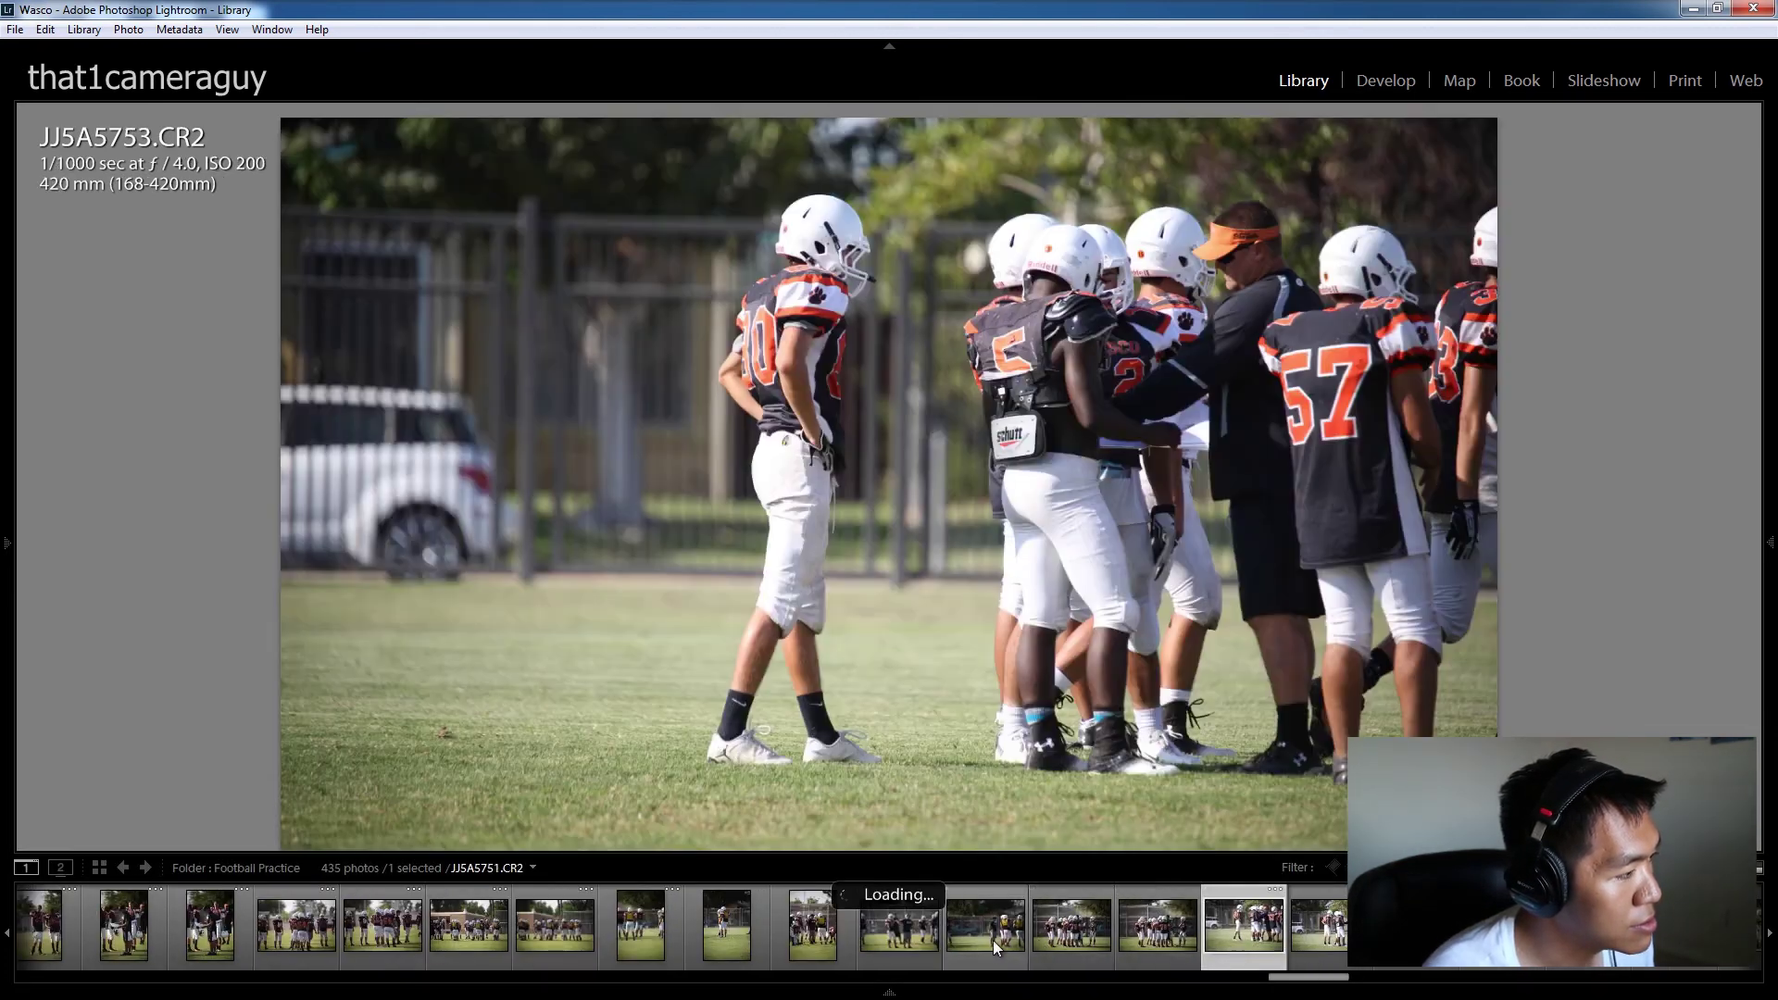
Step: Skip ahead to the blocking drill in JJ5A5789.CR2 and look back at the nearby shot JJ5A5786.CR2
scroll(991, 939, down, 5)
scroll(991, 939, down, 6)
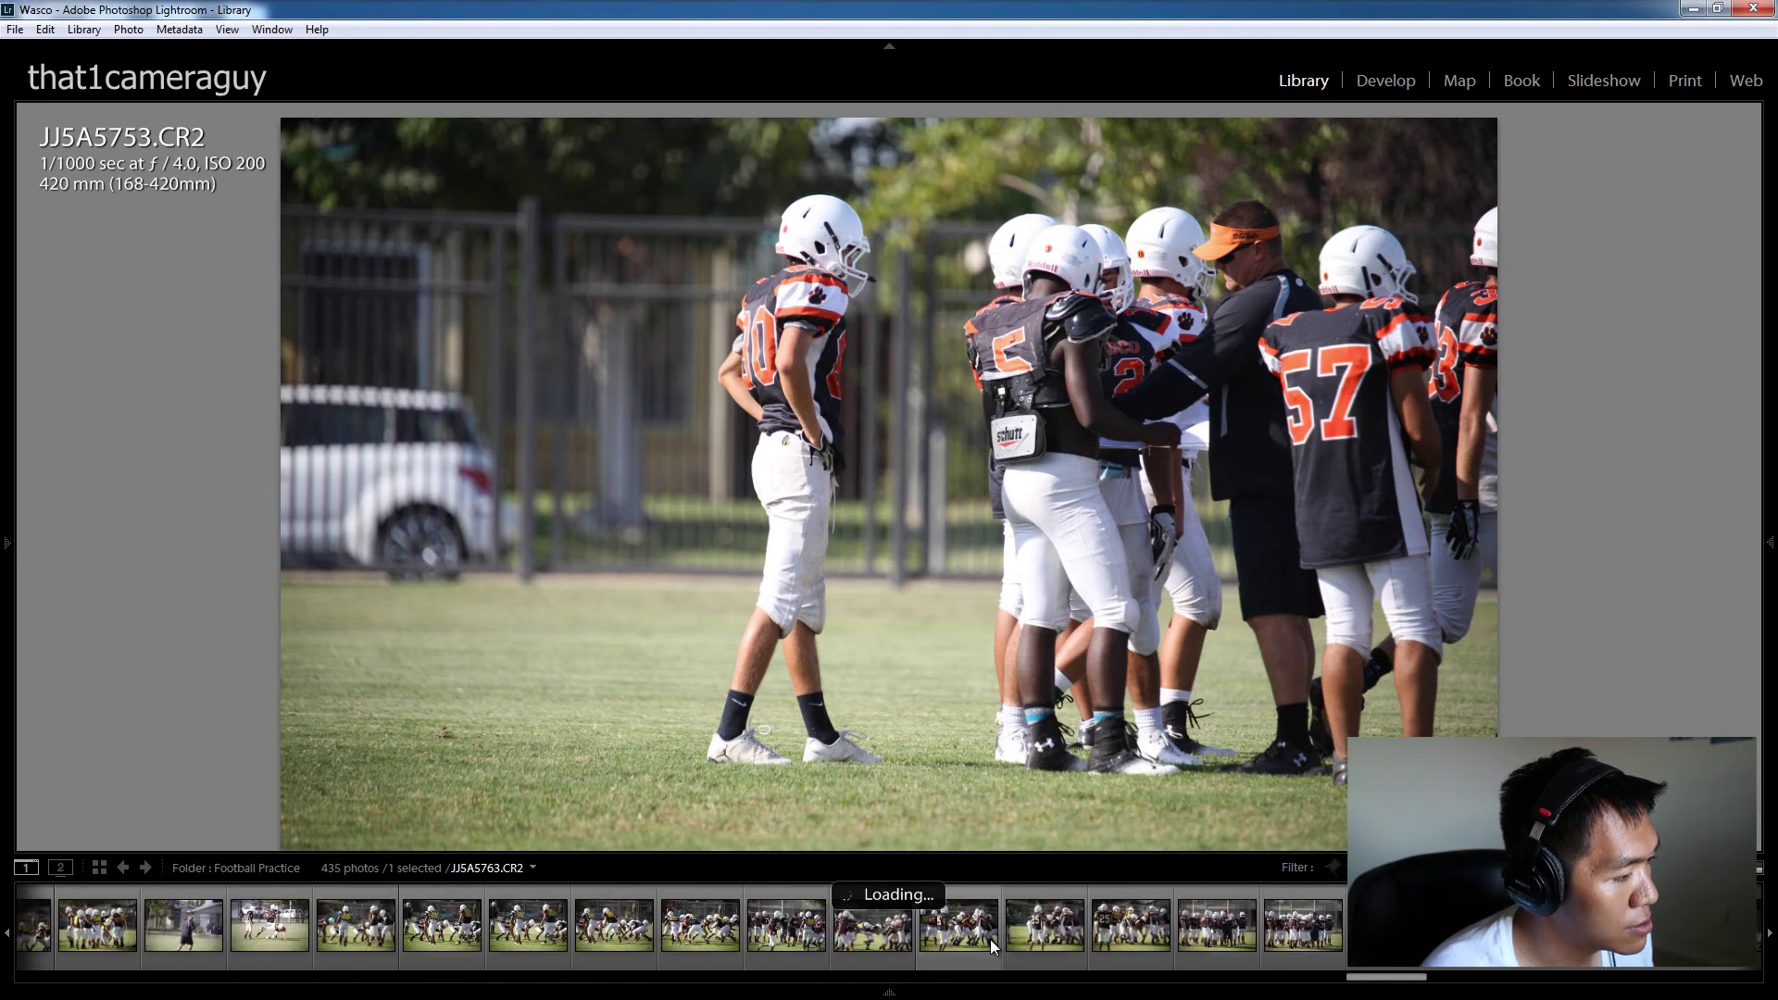
click(1134, 926)
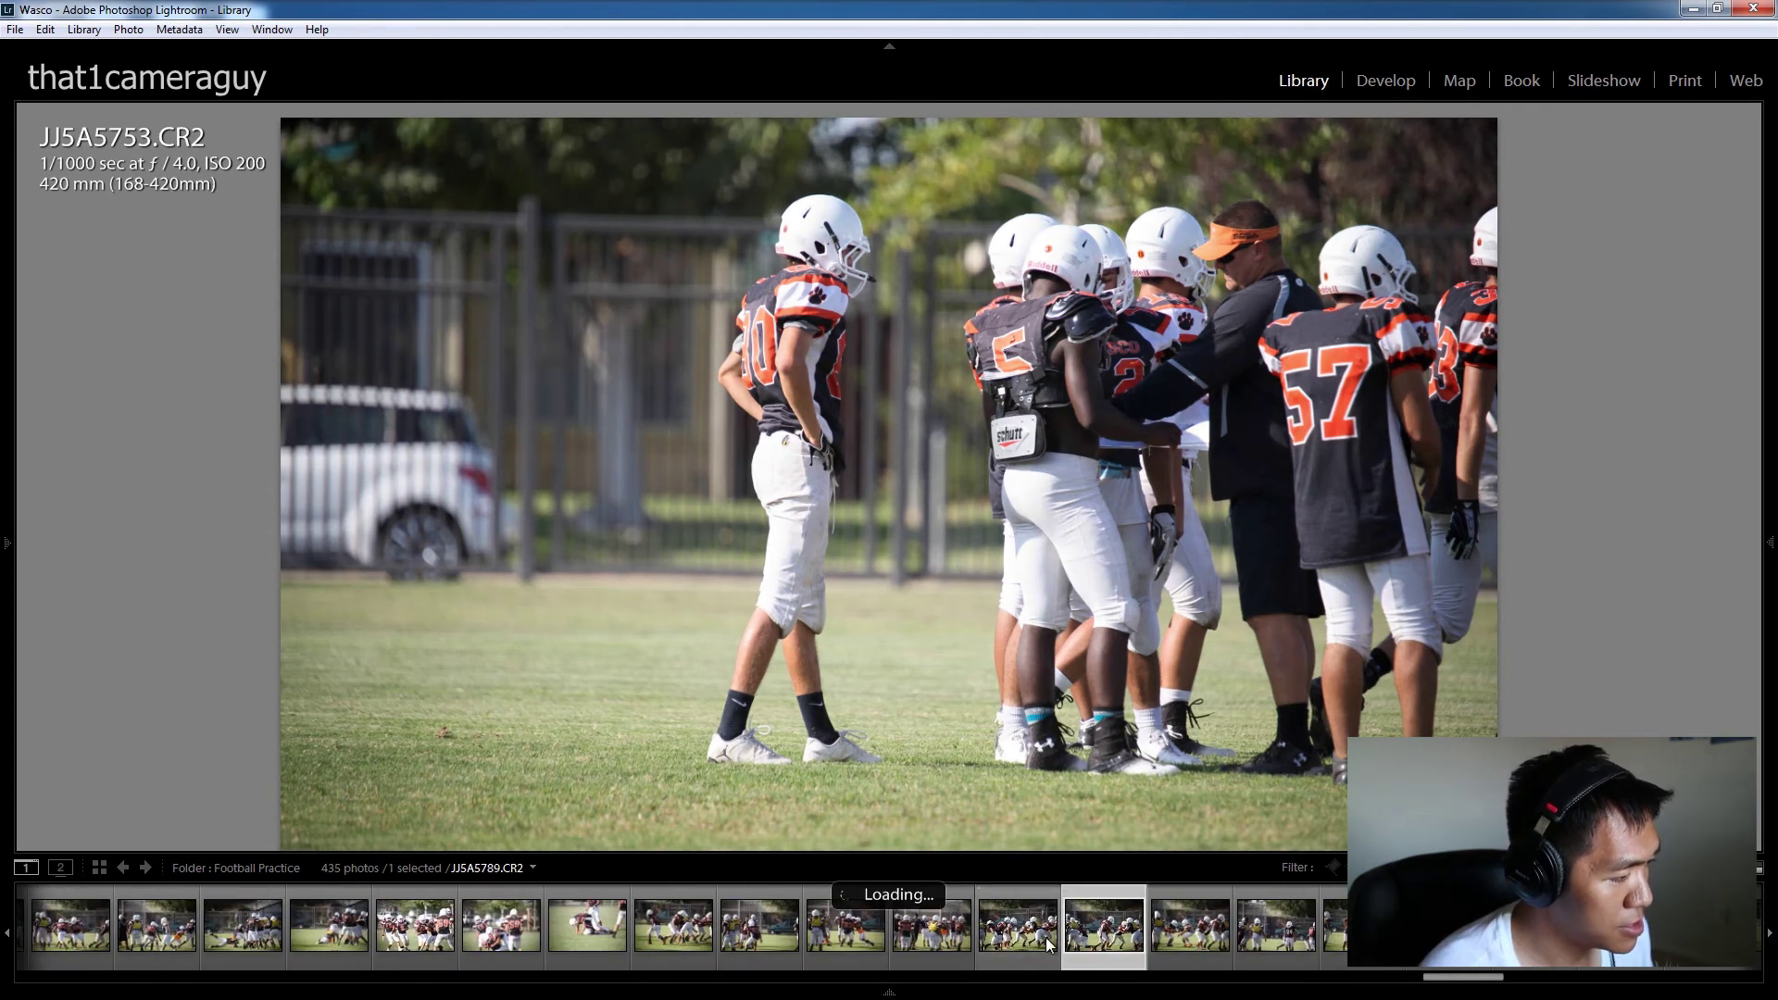
click(1021, 936)
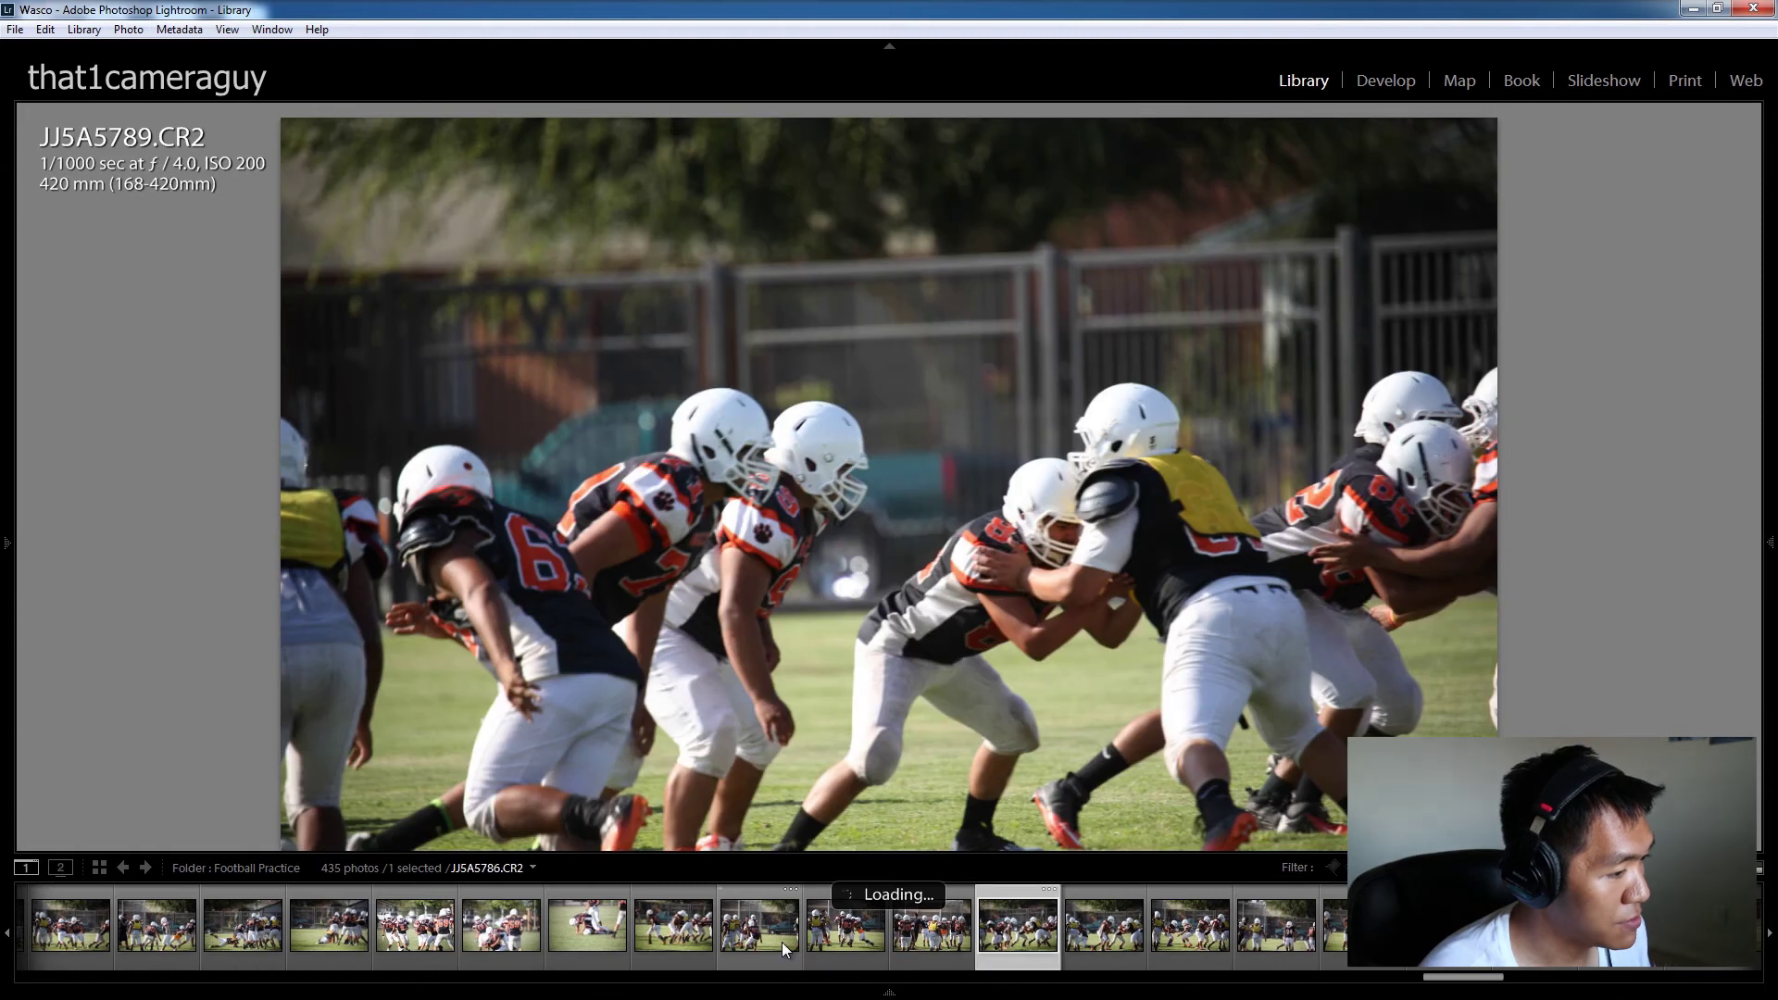
click(770, 936)
Step: Skip further ahead to JJ5A5808.CR2 and view the vertical line-drill shots up to JJ5A5818.CR2
scroll(770, 935, down, 6)
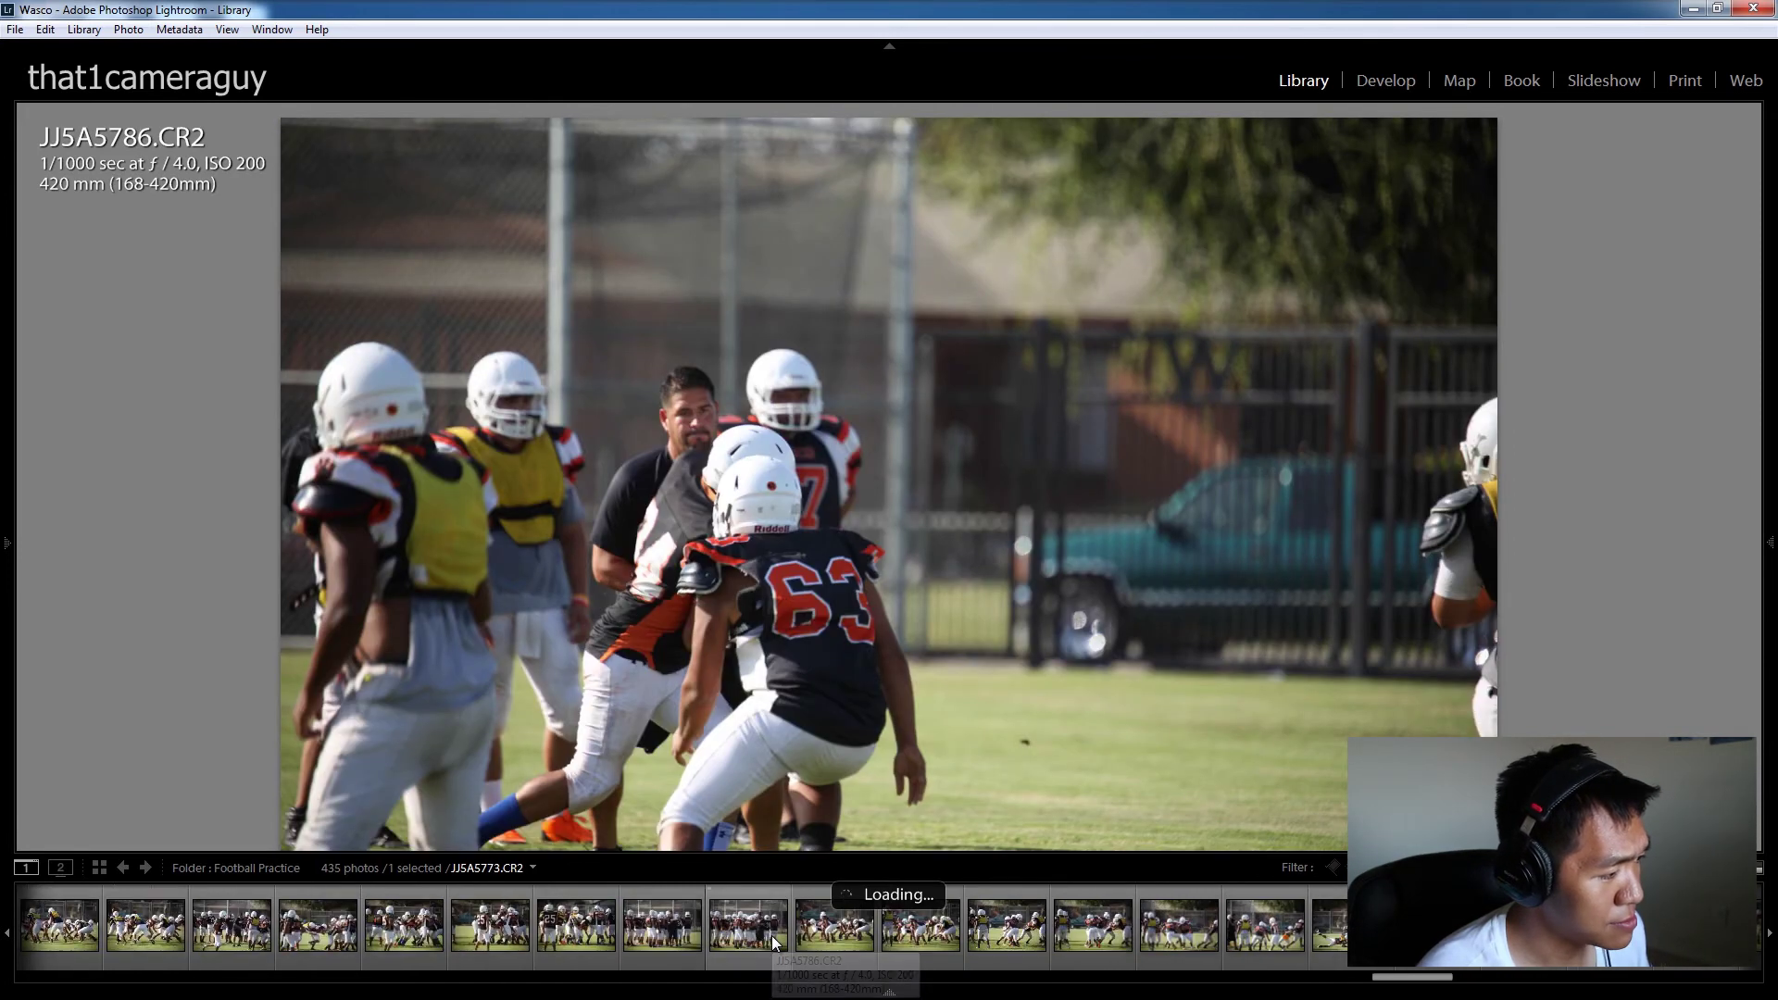
click(982, 931)
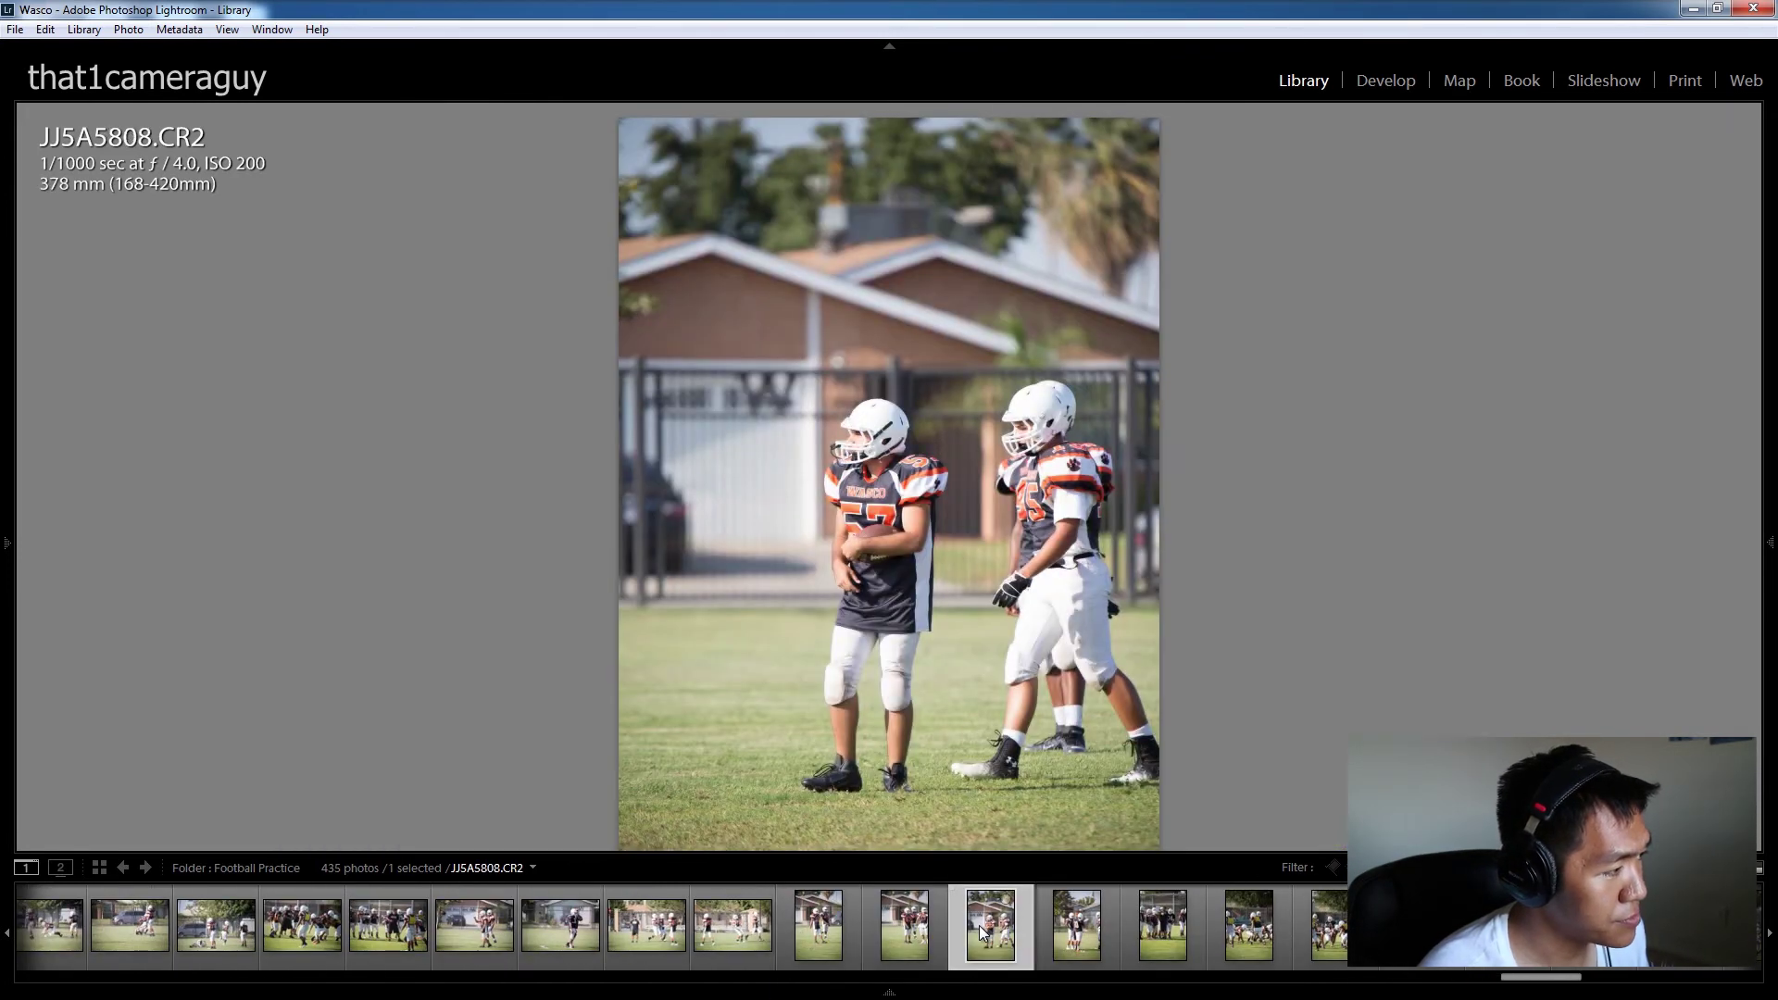
mouse_move(761, 983)
click(681, 940)
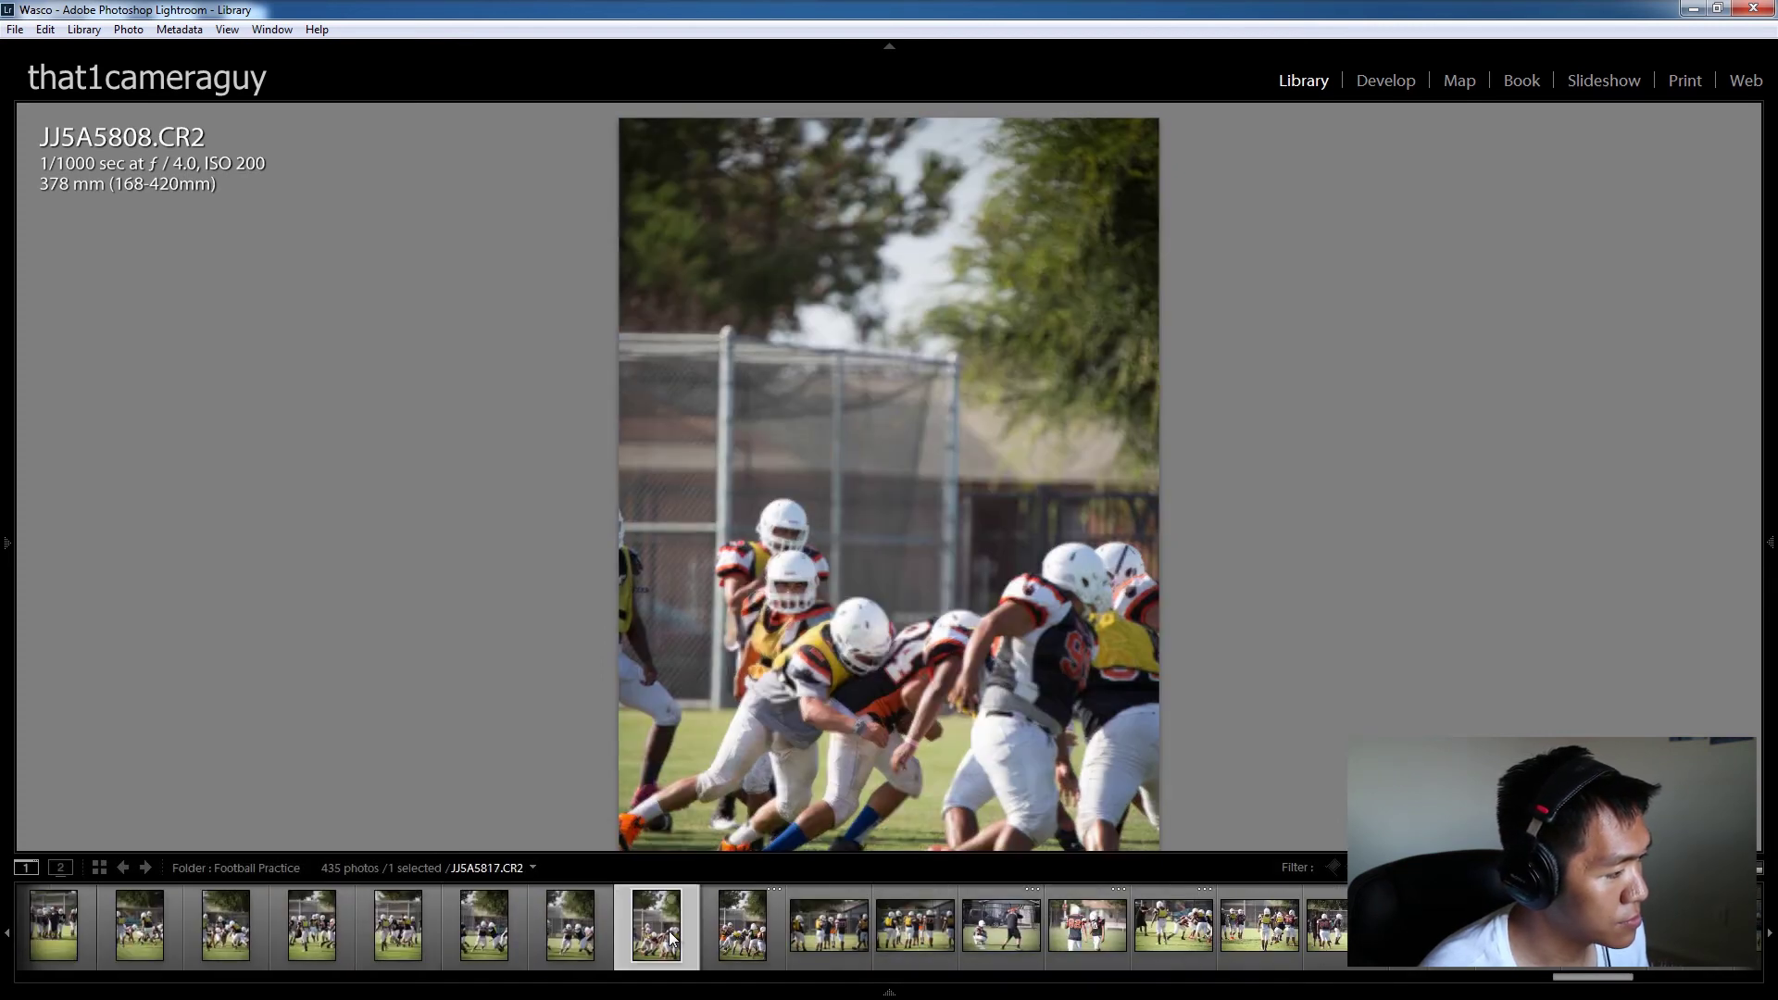
click(731, 940)
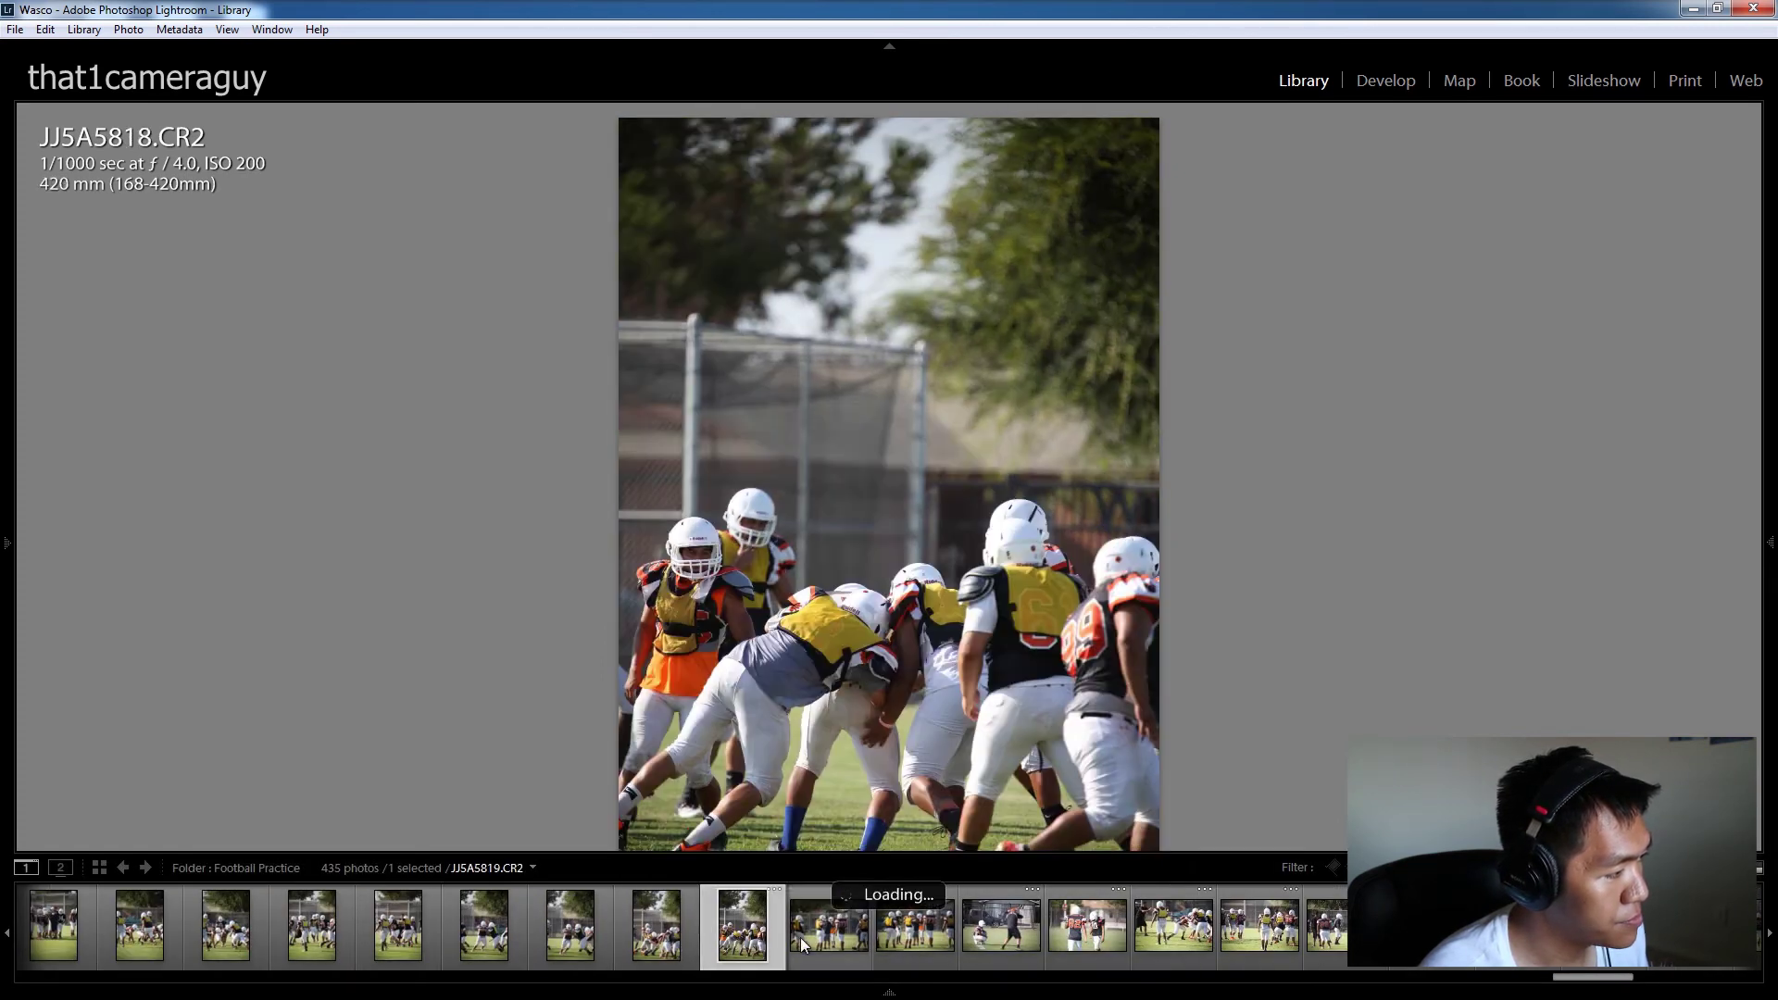
Step: View the horizontal shots from JJ5A5820.CR2 to the coached blocking drill in JJ5A5823.CR2 one after another
click(800, 937)
click(931, 937)
click(1019, 936)
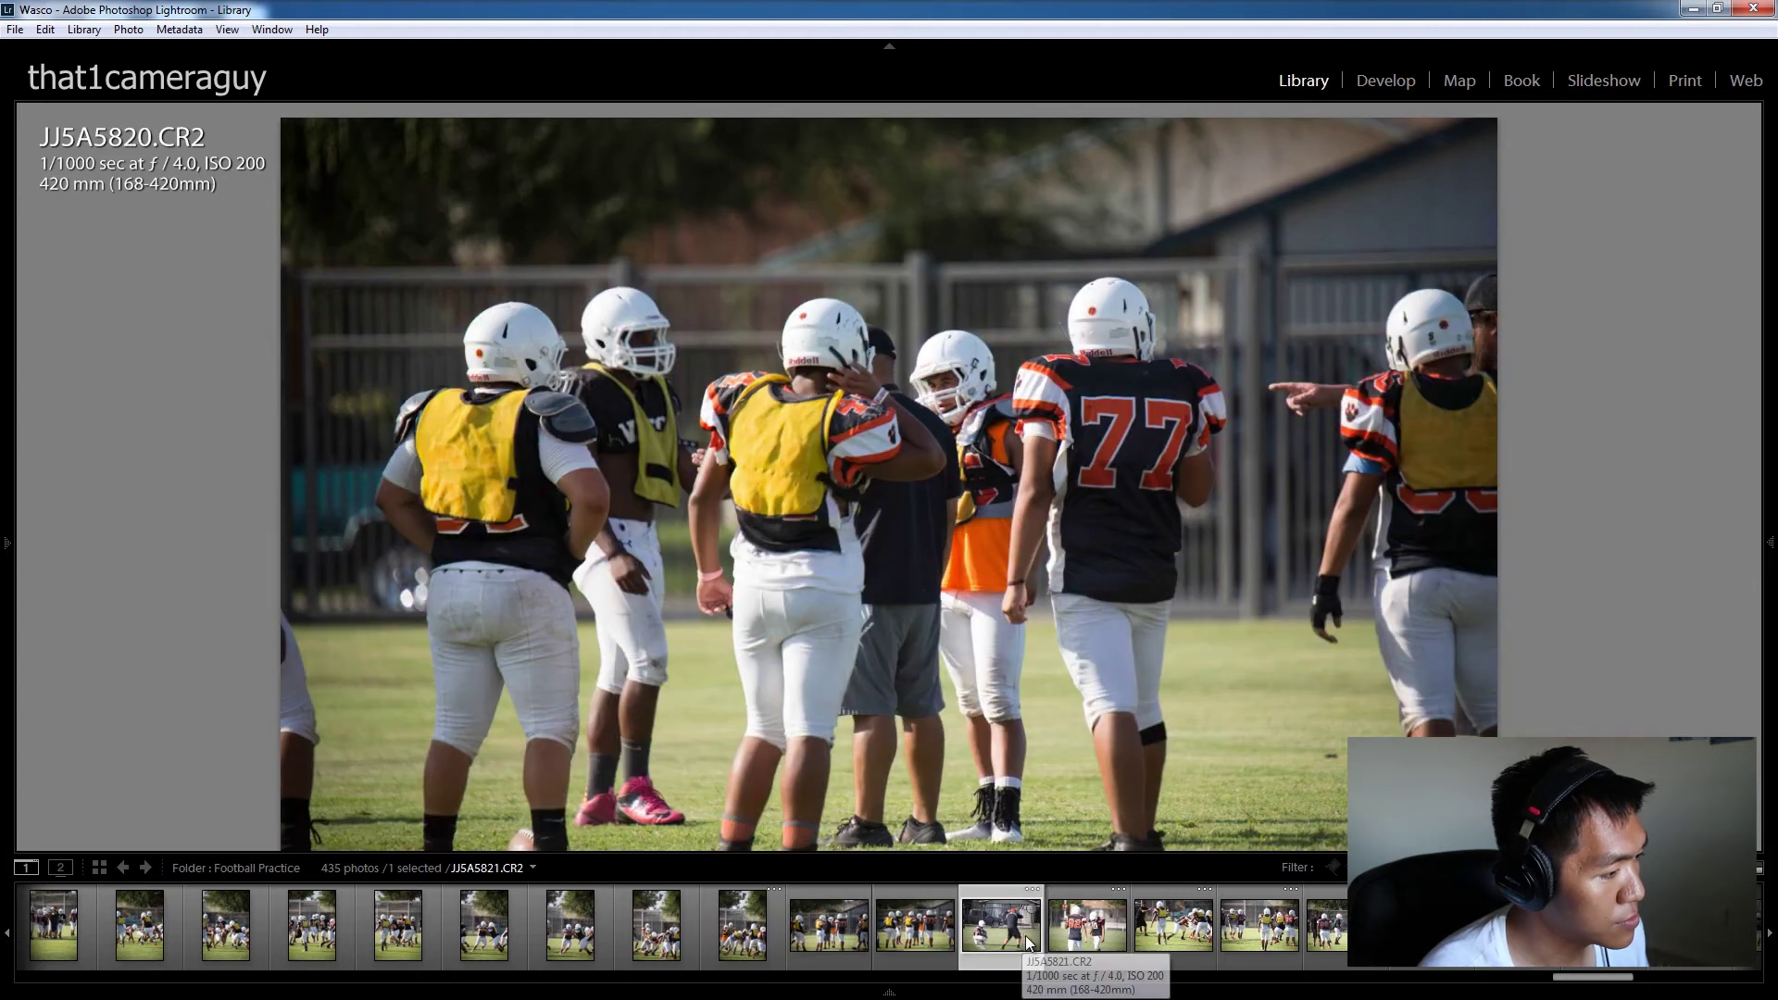
click(1102, 932)
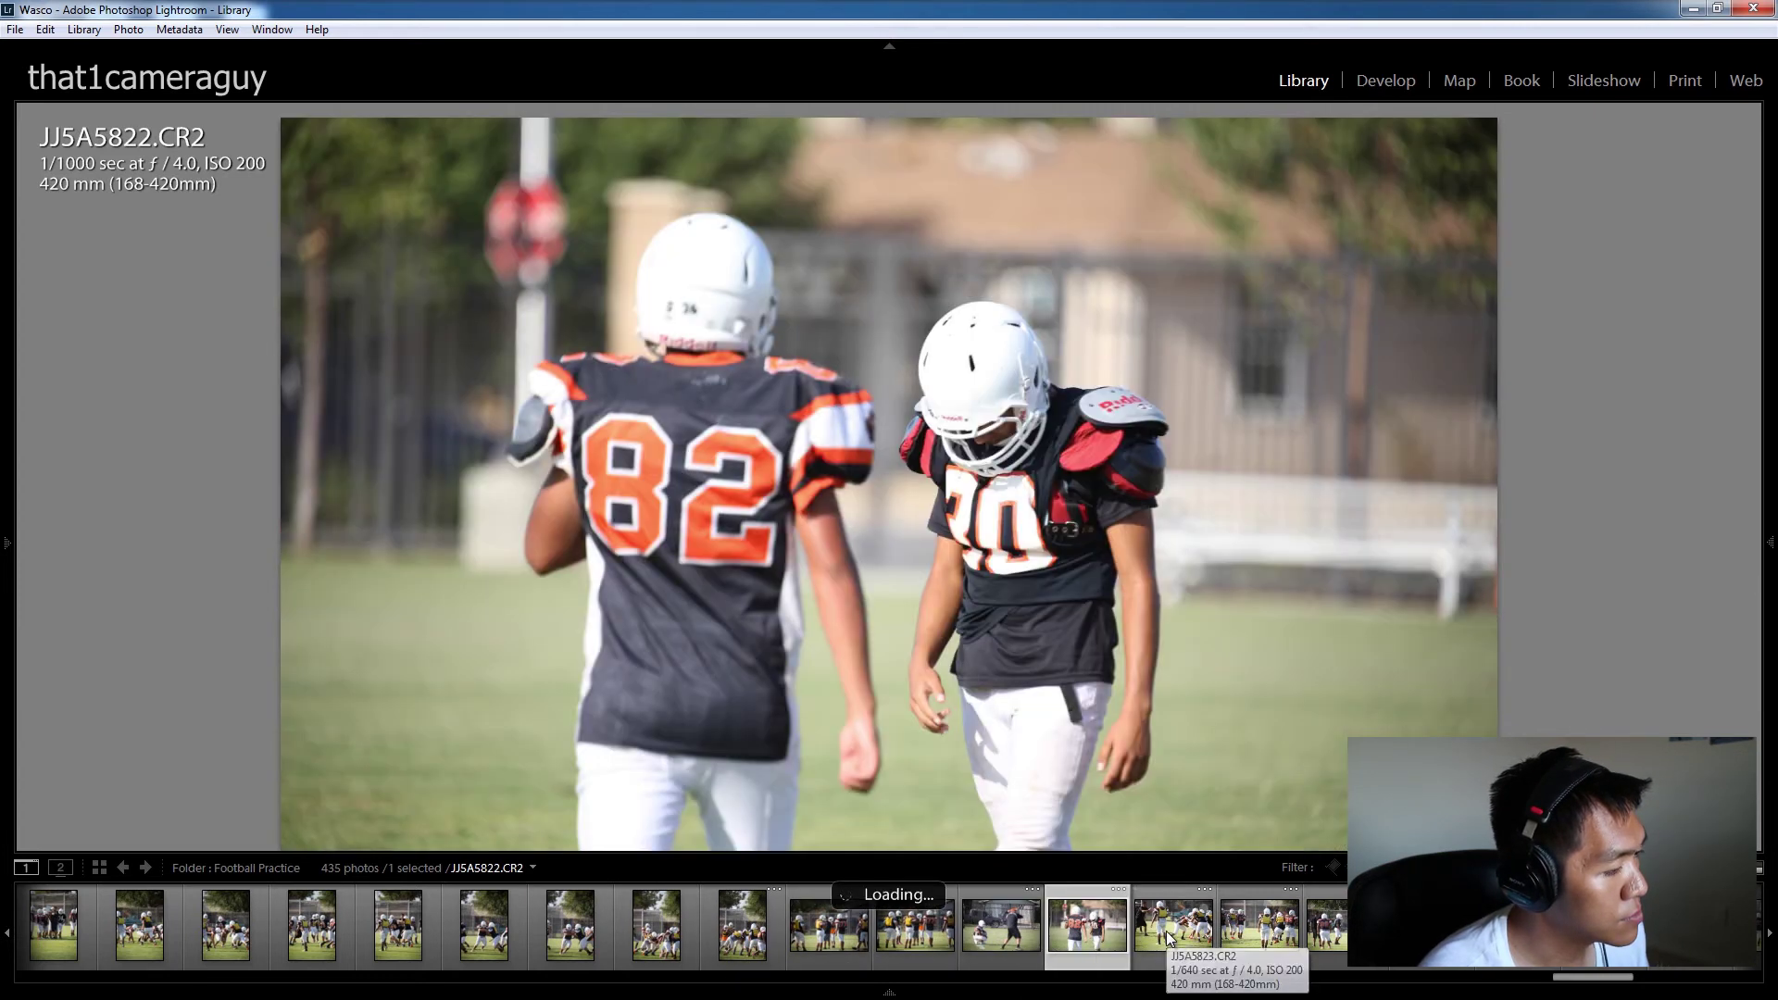
click(1165, 931)
Step: Skip ahead to JJ5A5837.CR2 and compare it with the neighboring group shots JJ5A5838.CR2 and JJ5A5839.CR2
click(1108, 925)
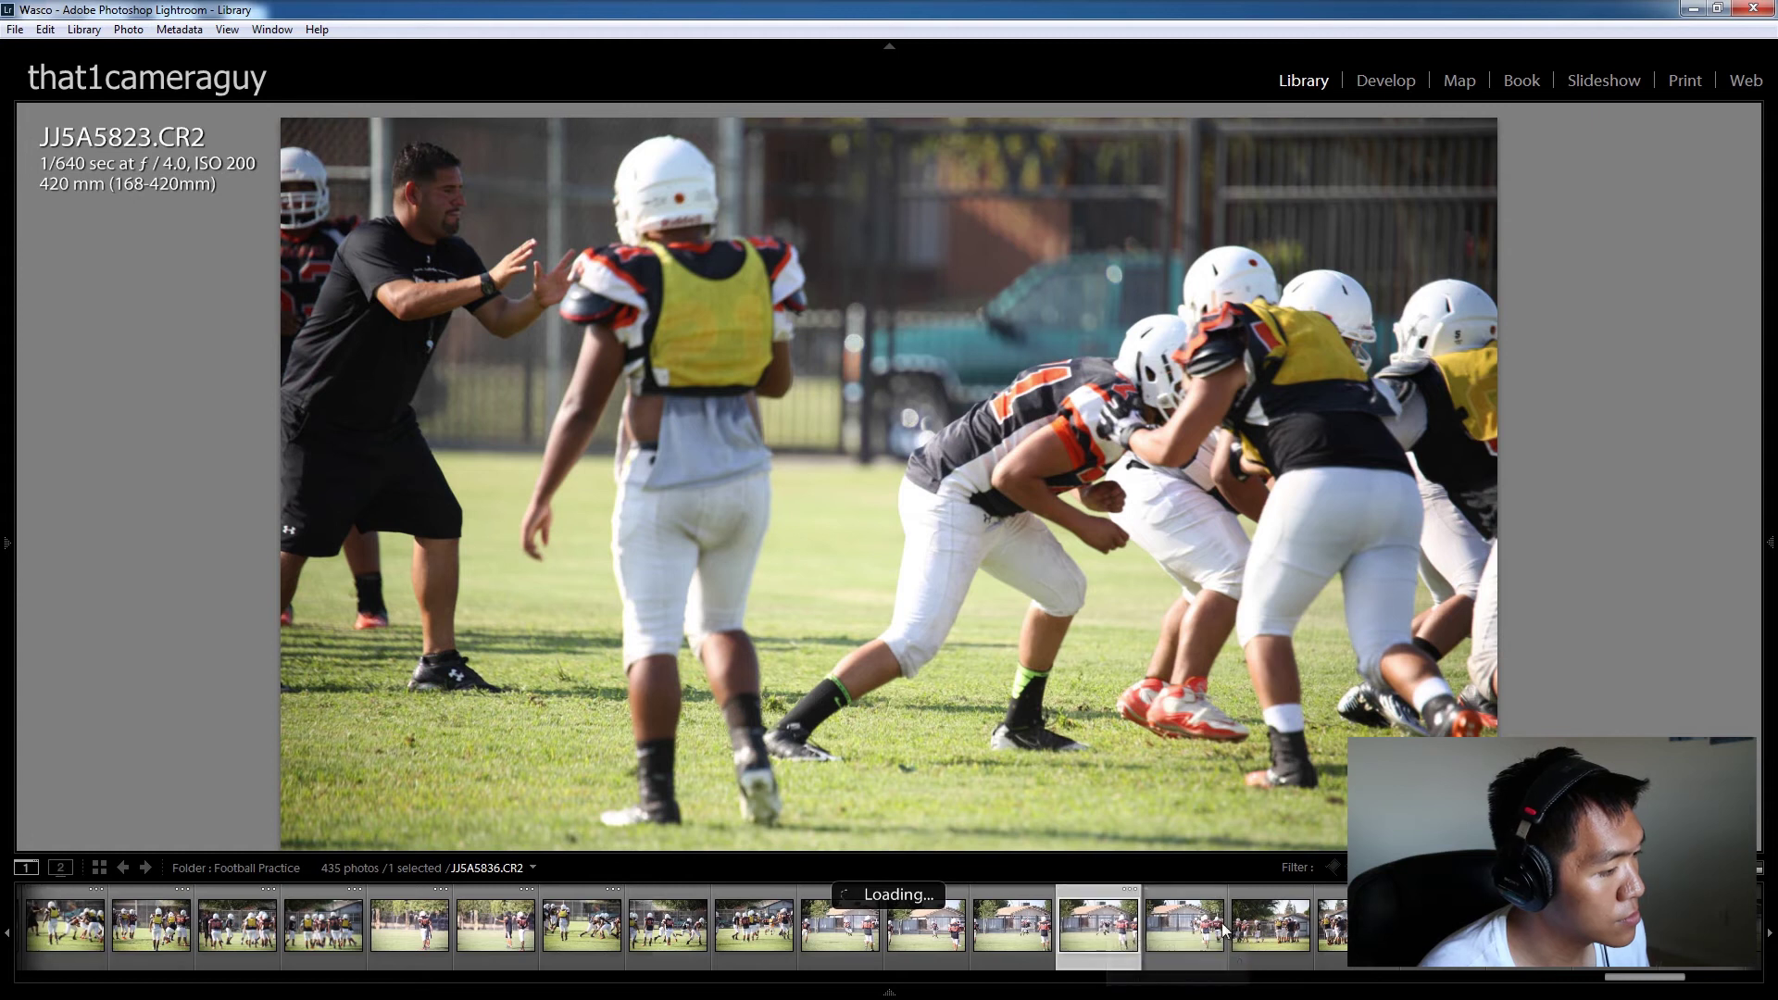
click(1276, 929)
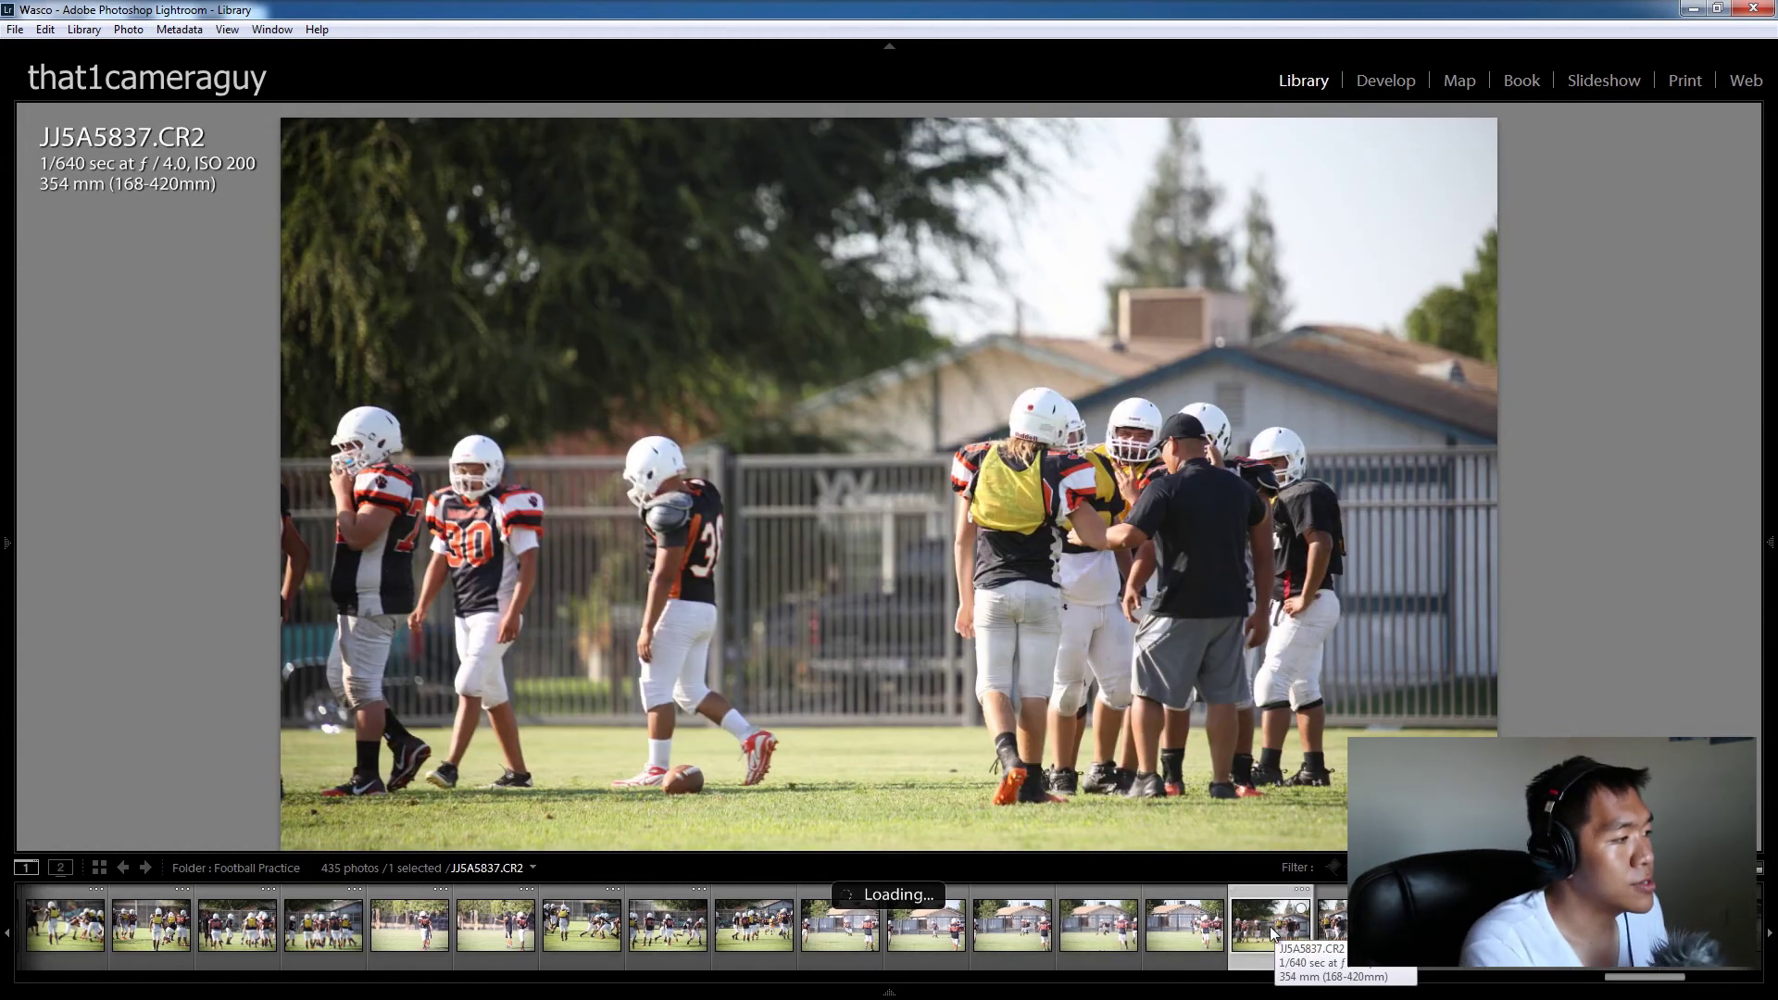
click(907, 941)
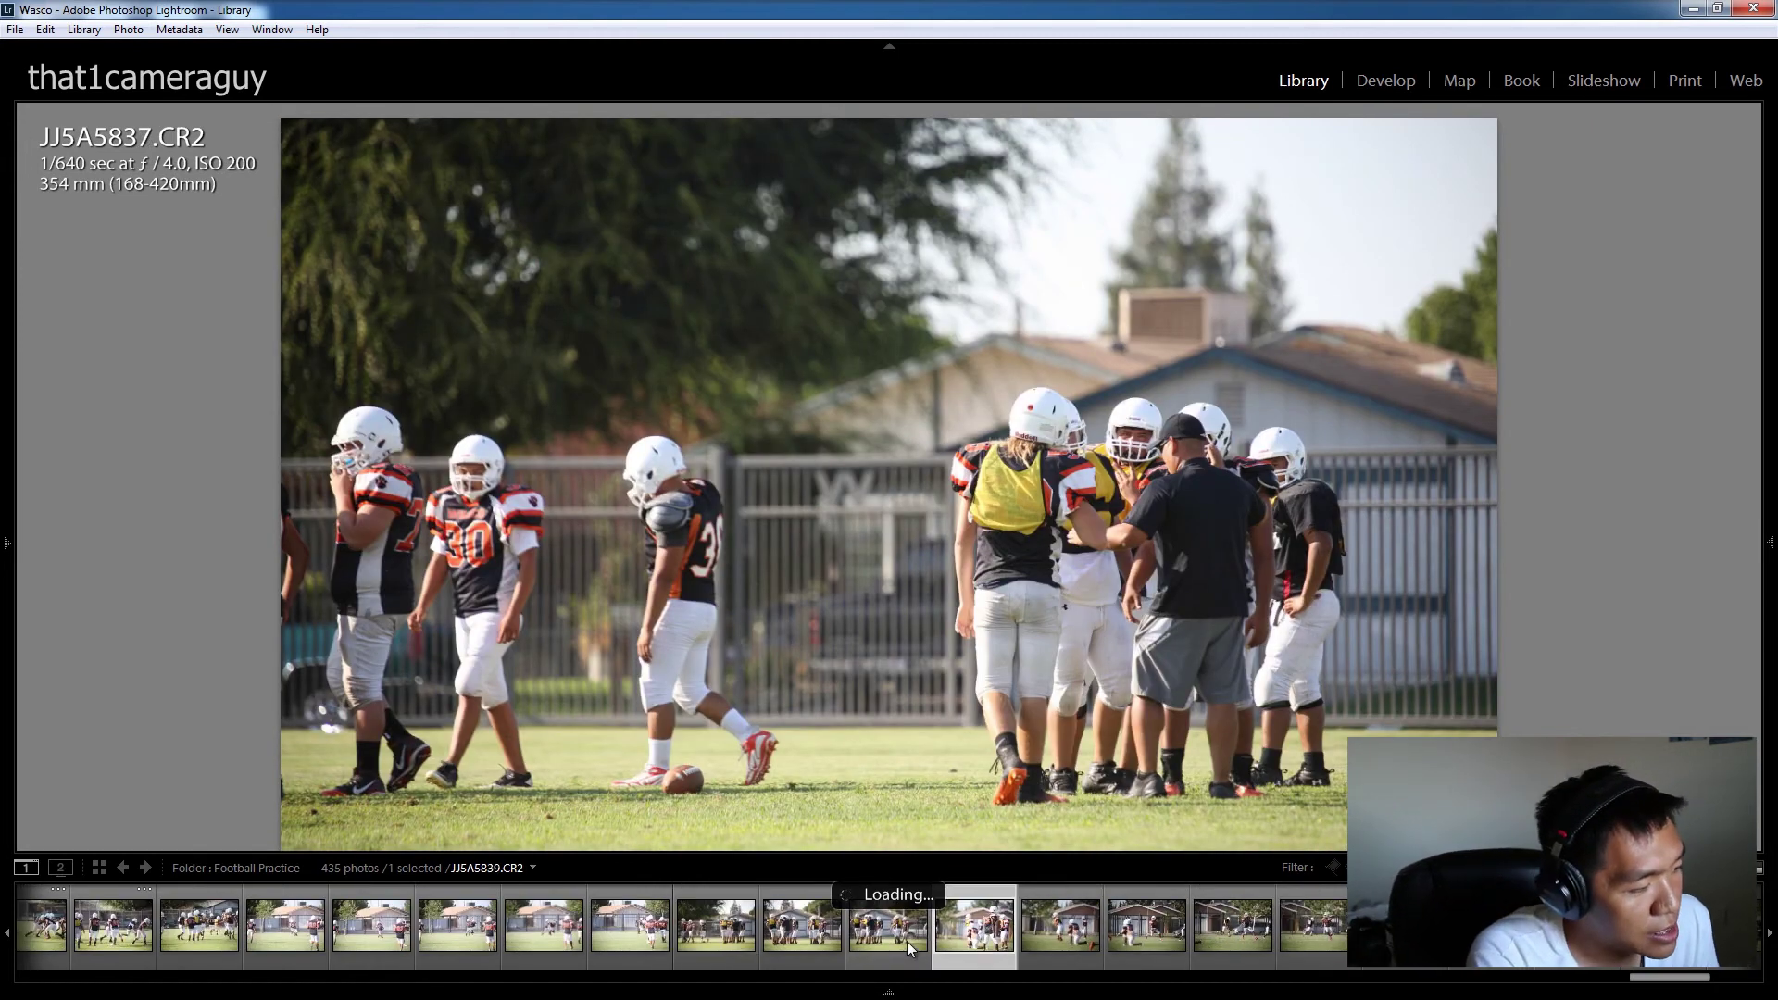
click(815, 937)
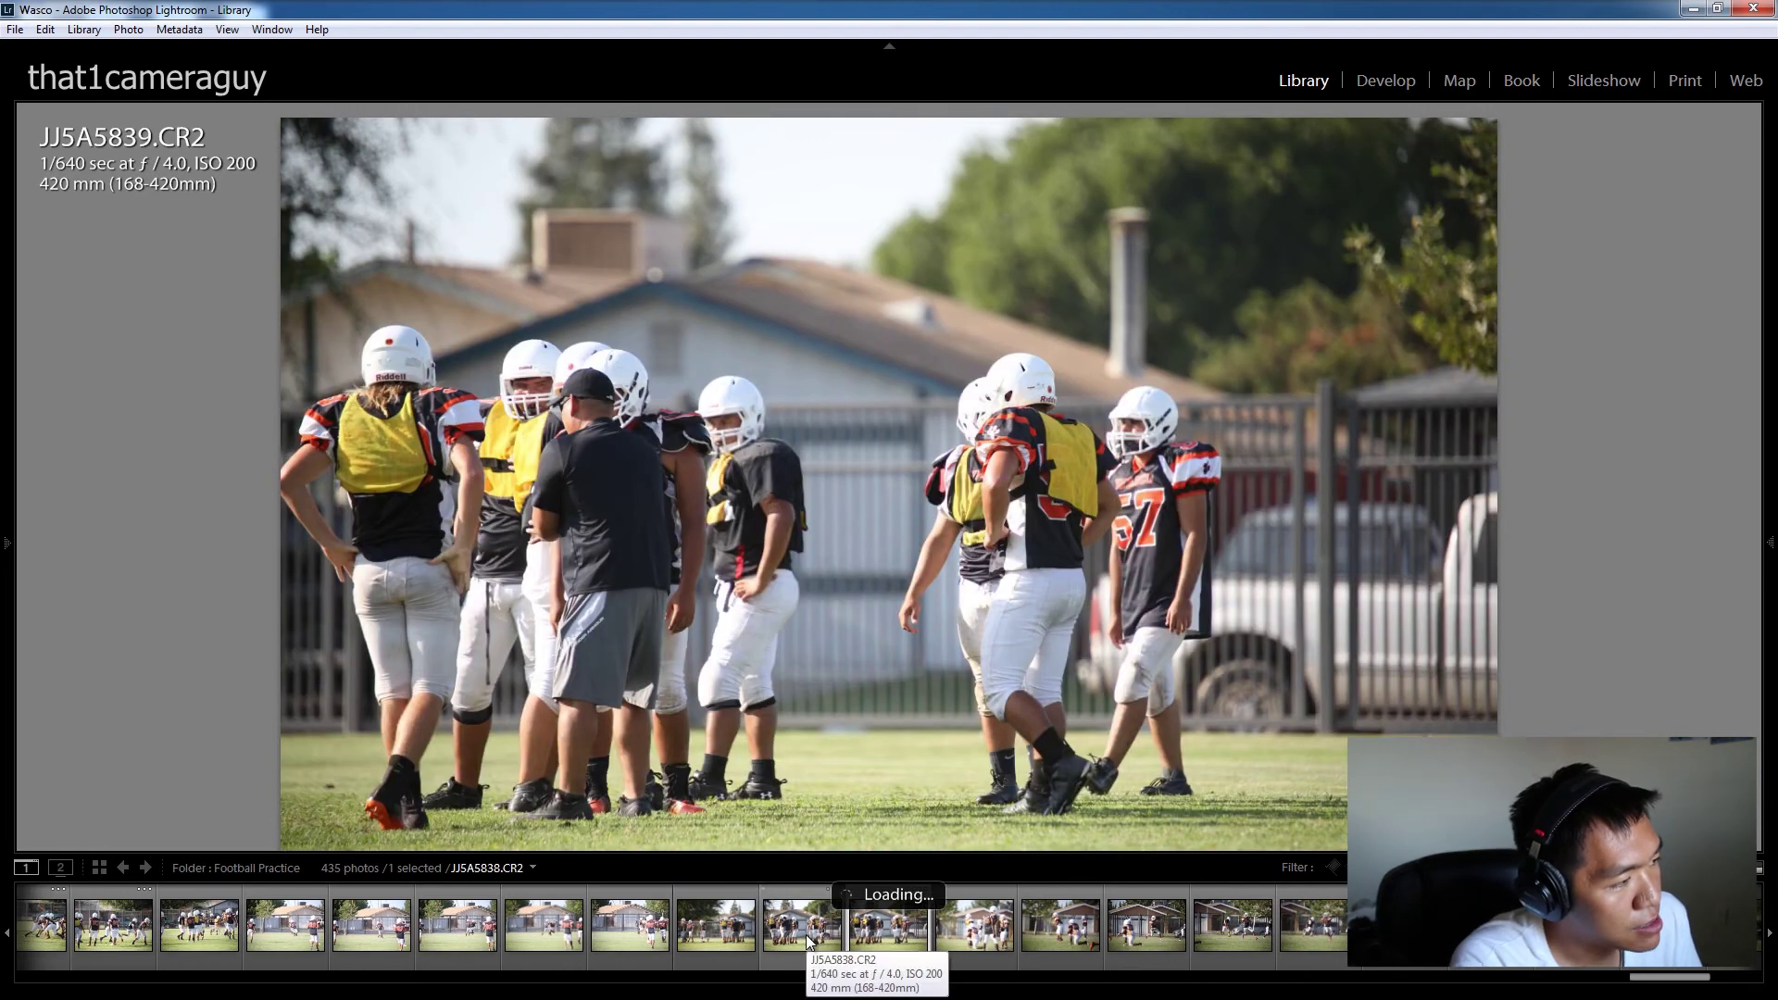
click(806, 935)
Step: Skip ahead to the shot of player 79 in JJ5A5851.CR2 and continue to the running play in JJ5A5857.CR2
click(1264, 930)
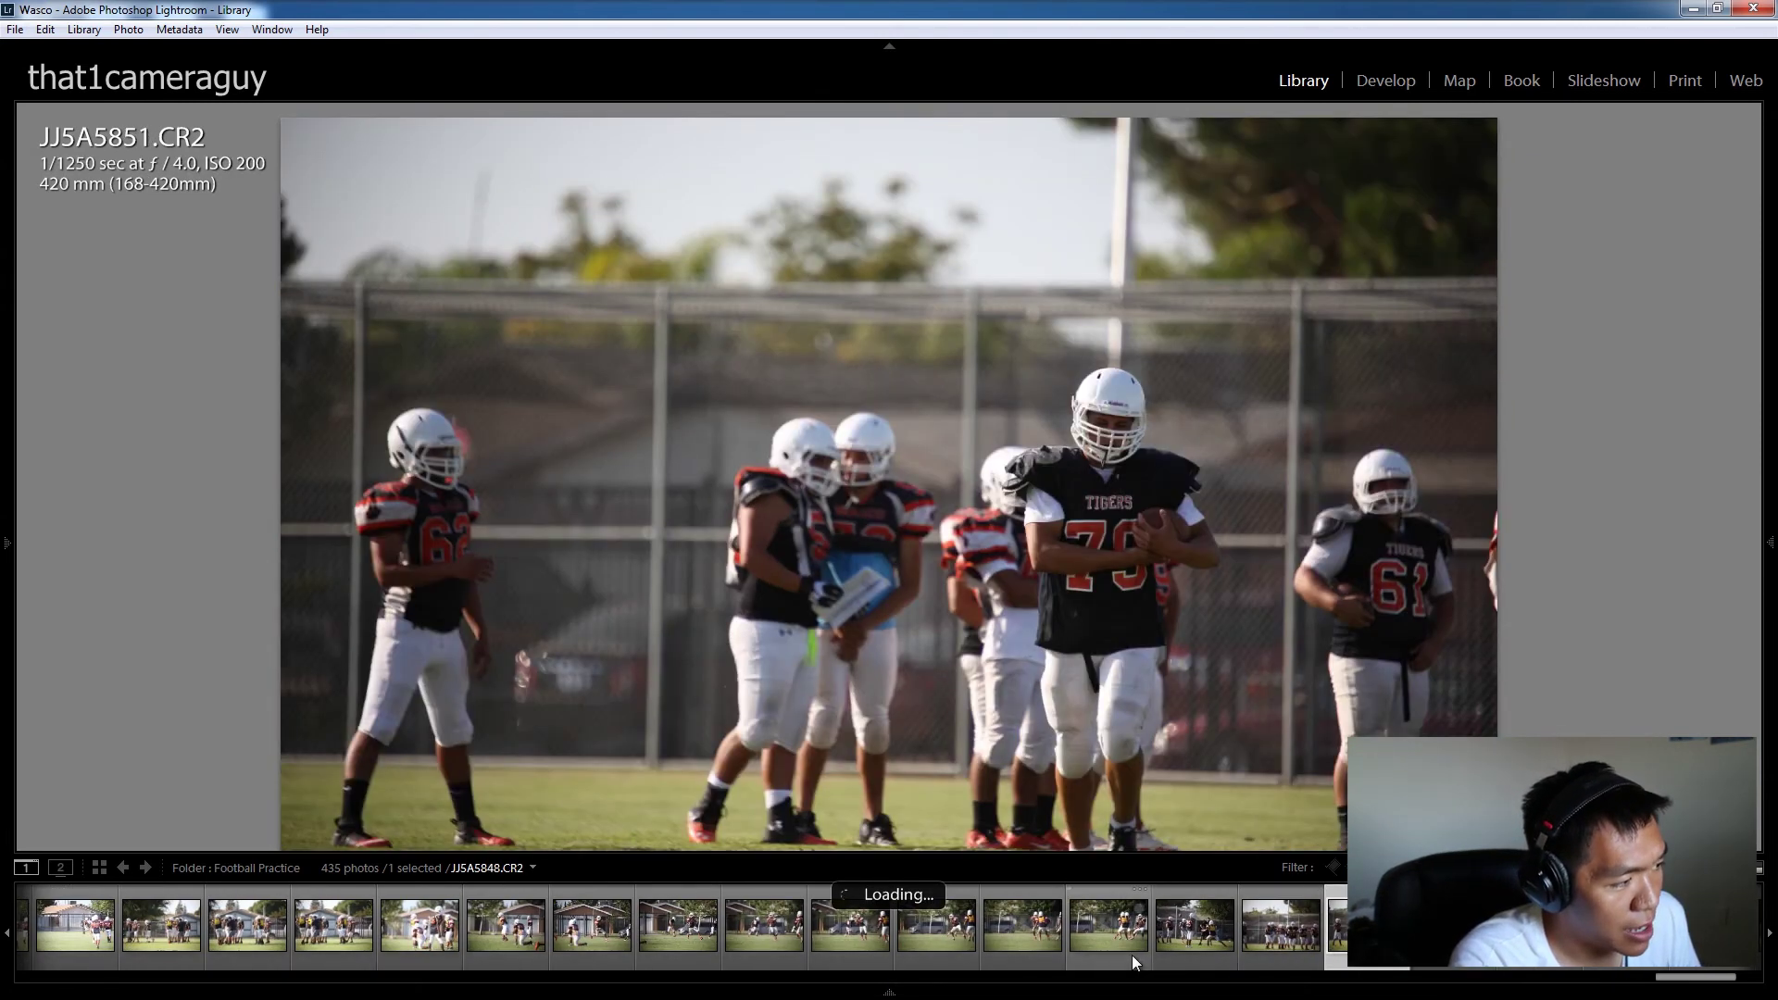
click(1128, 953)
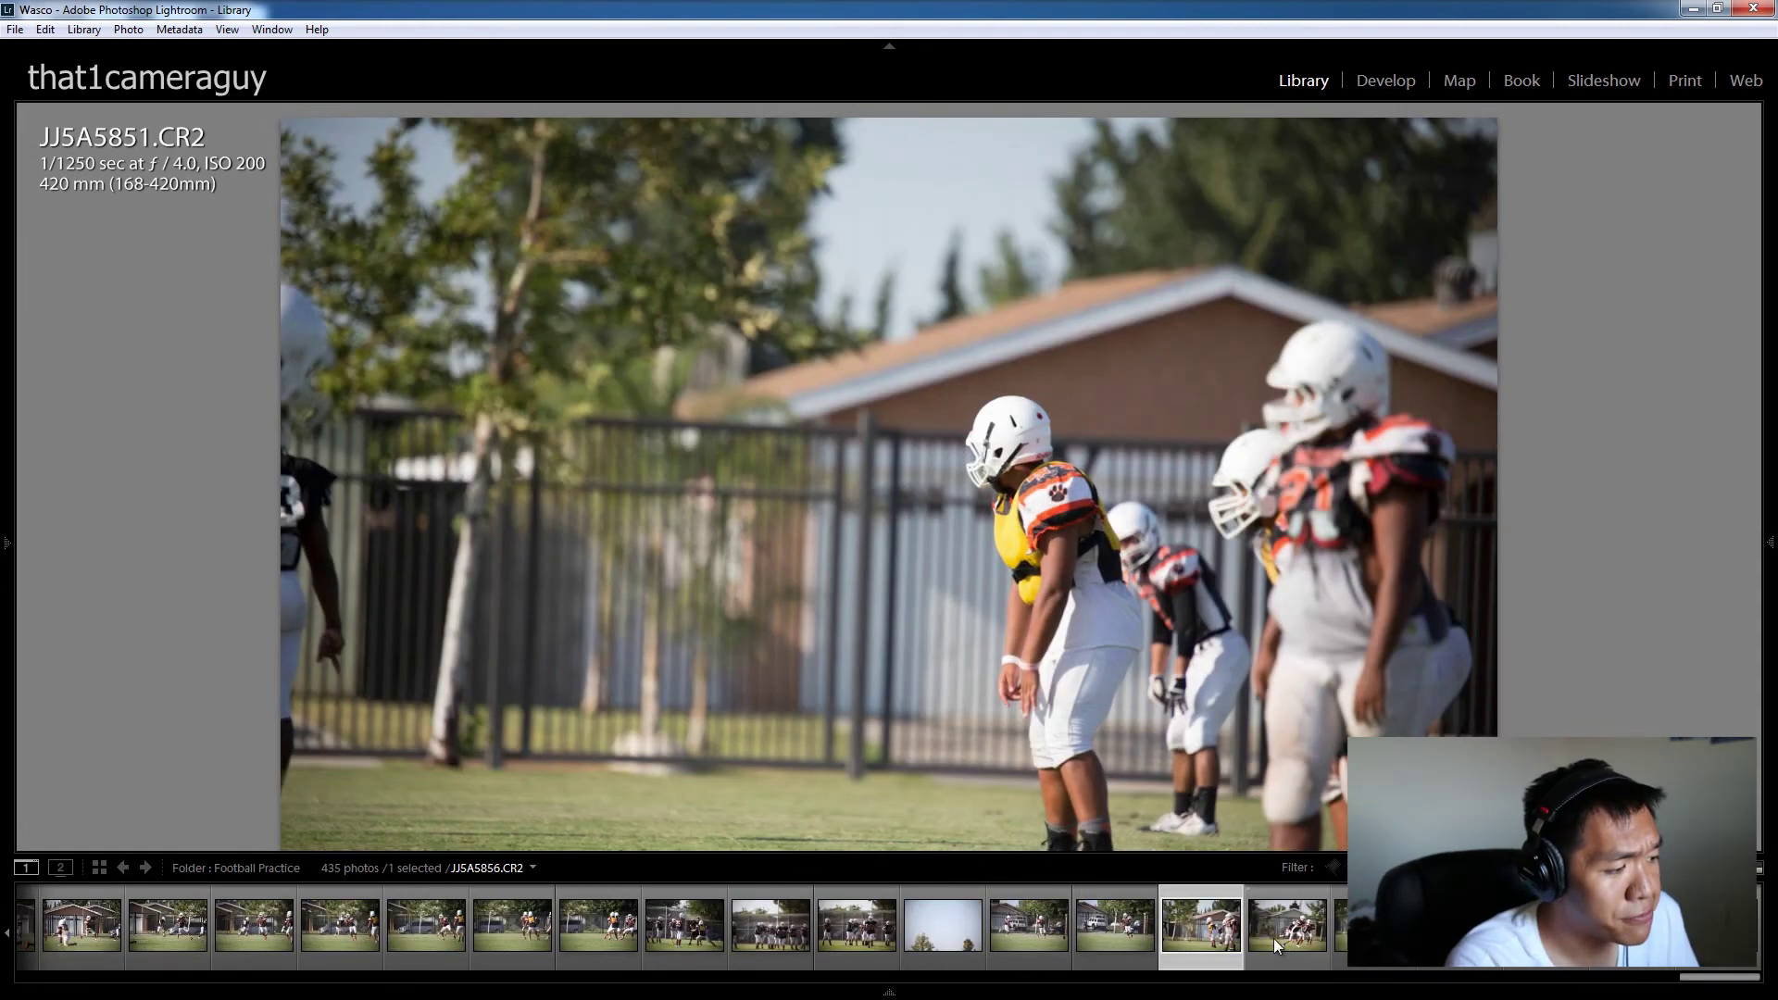
click(1288, 937)
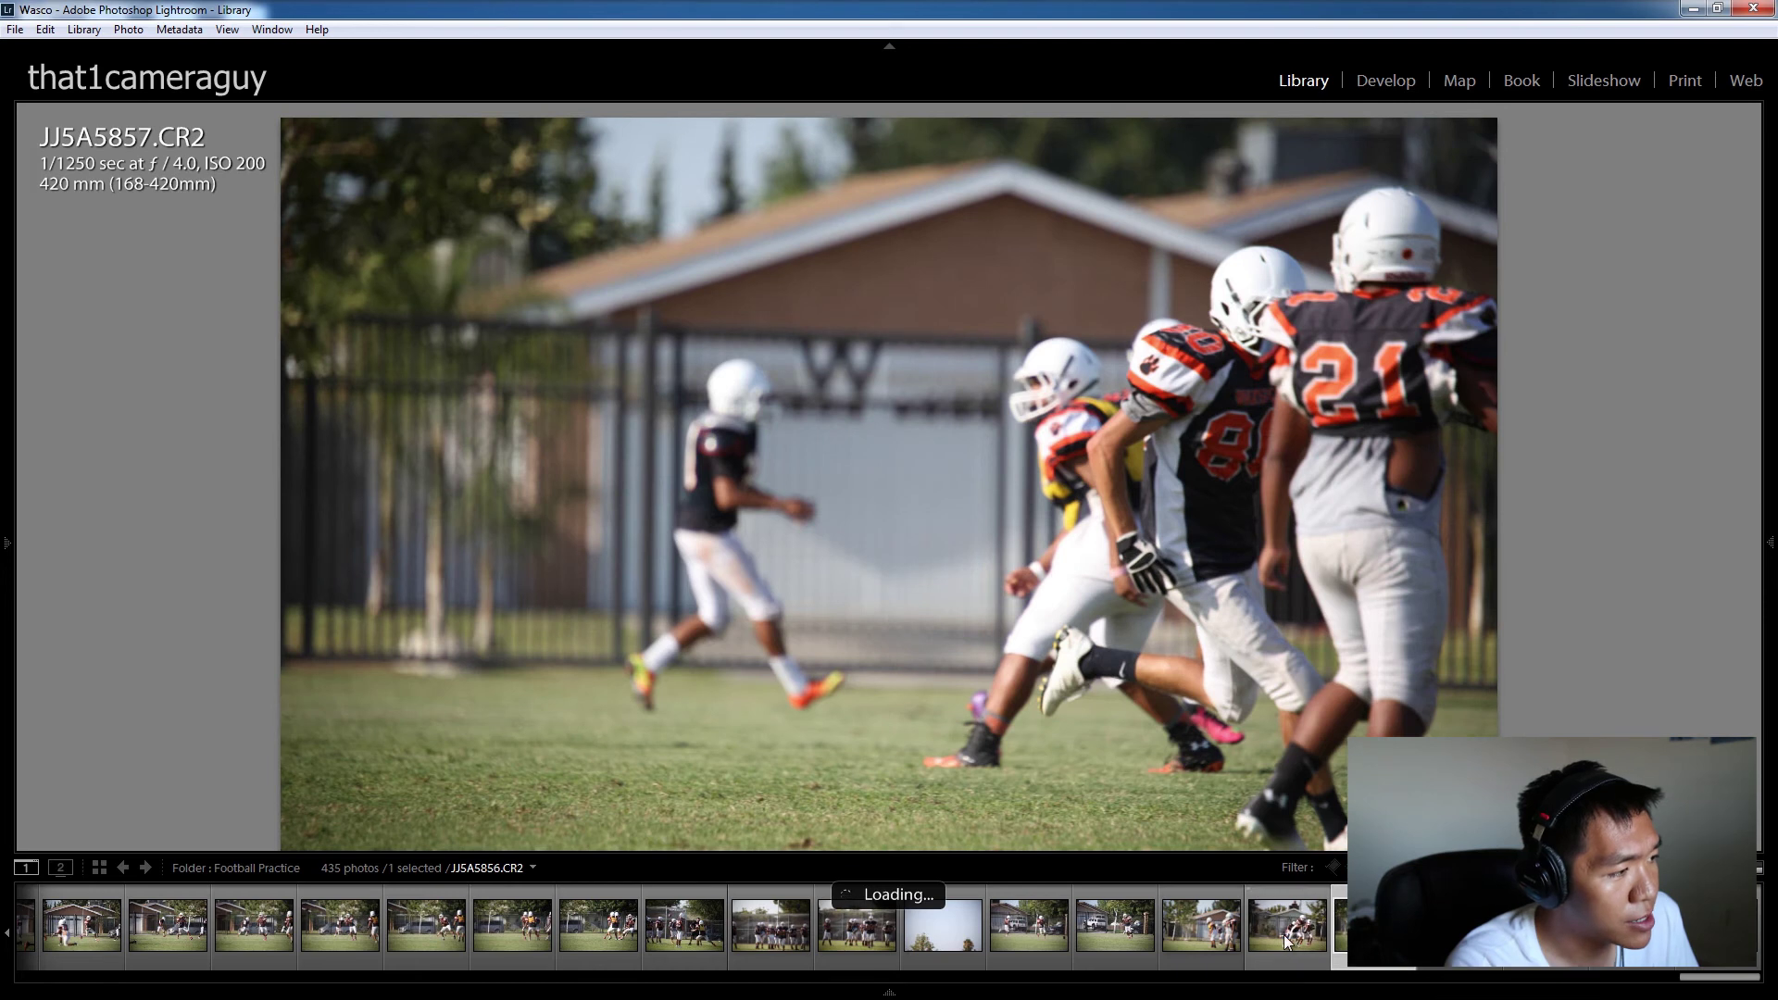
Step: Open JJ5A5856.CR2 and examine player 80's helmet, jersey and glove at close zoom, returning to the full view
click(1291, 926)
click(1157, 435)
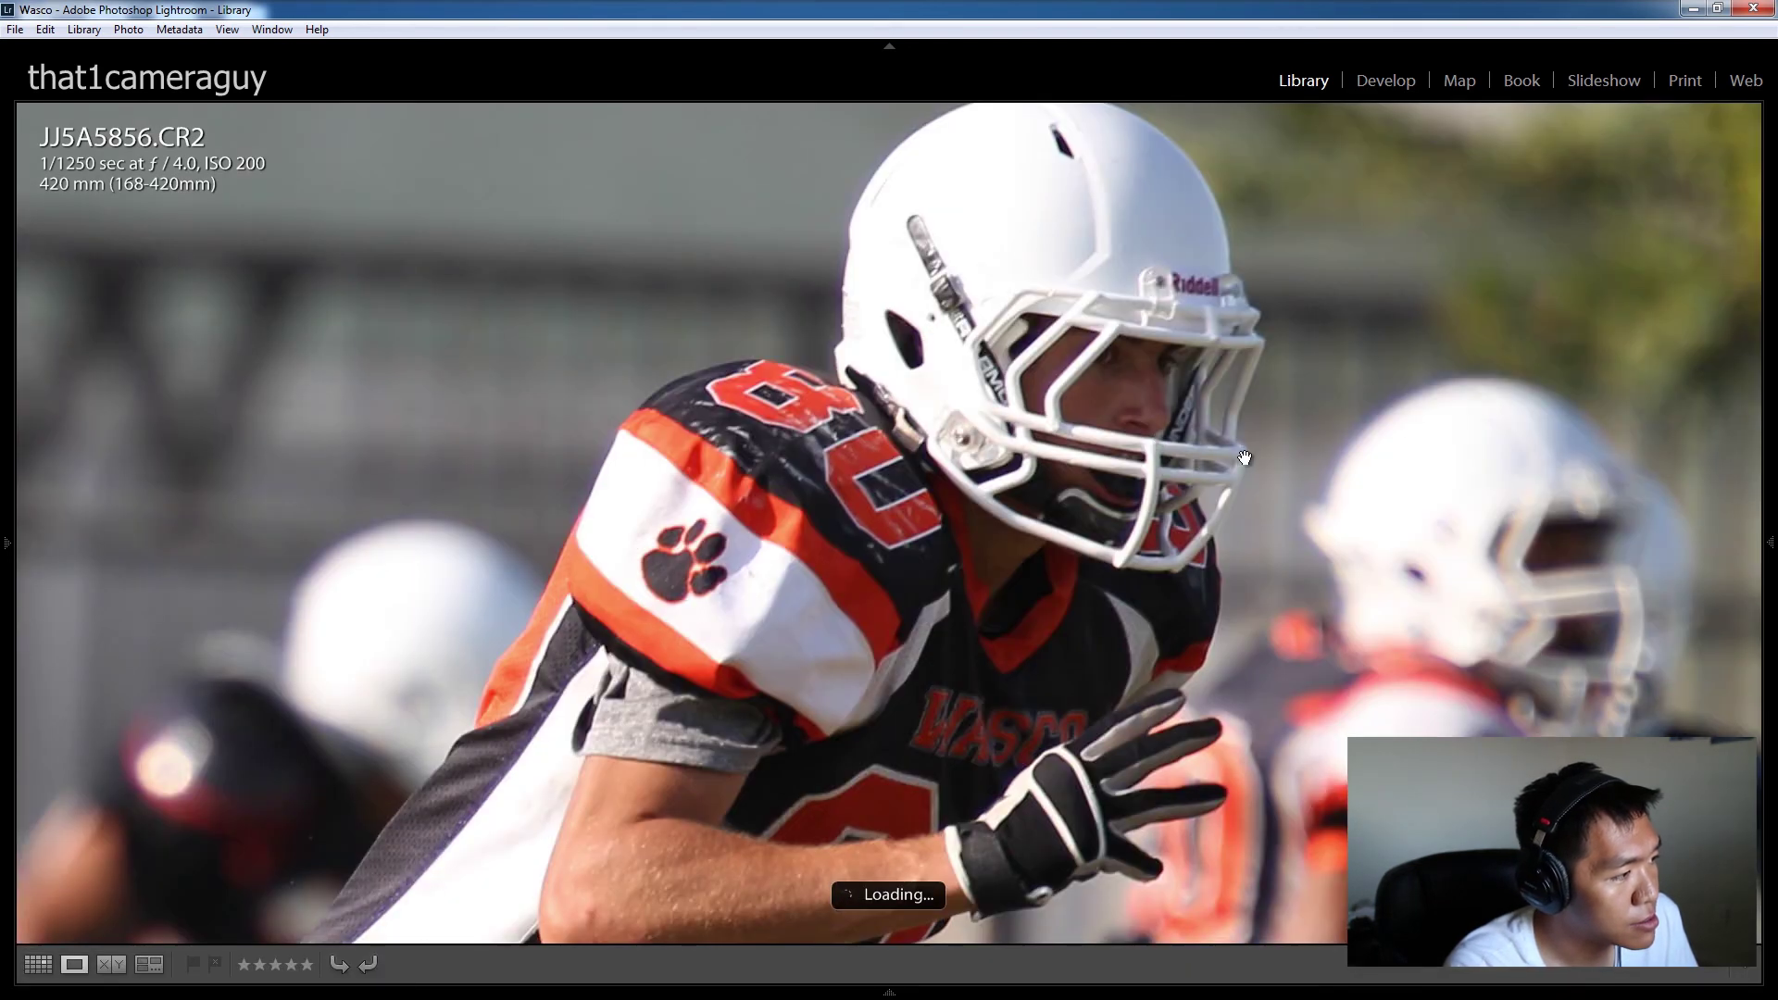
drag(1177, 622, 1270, 443)
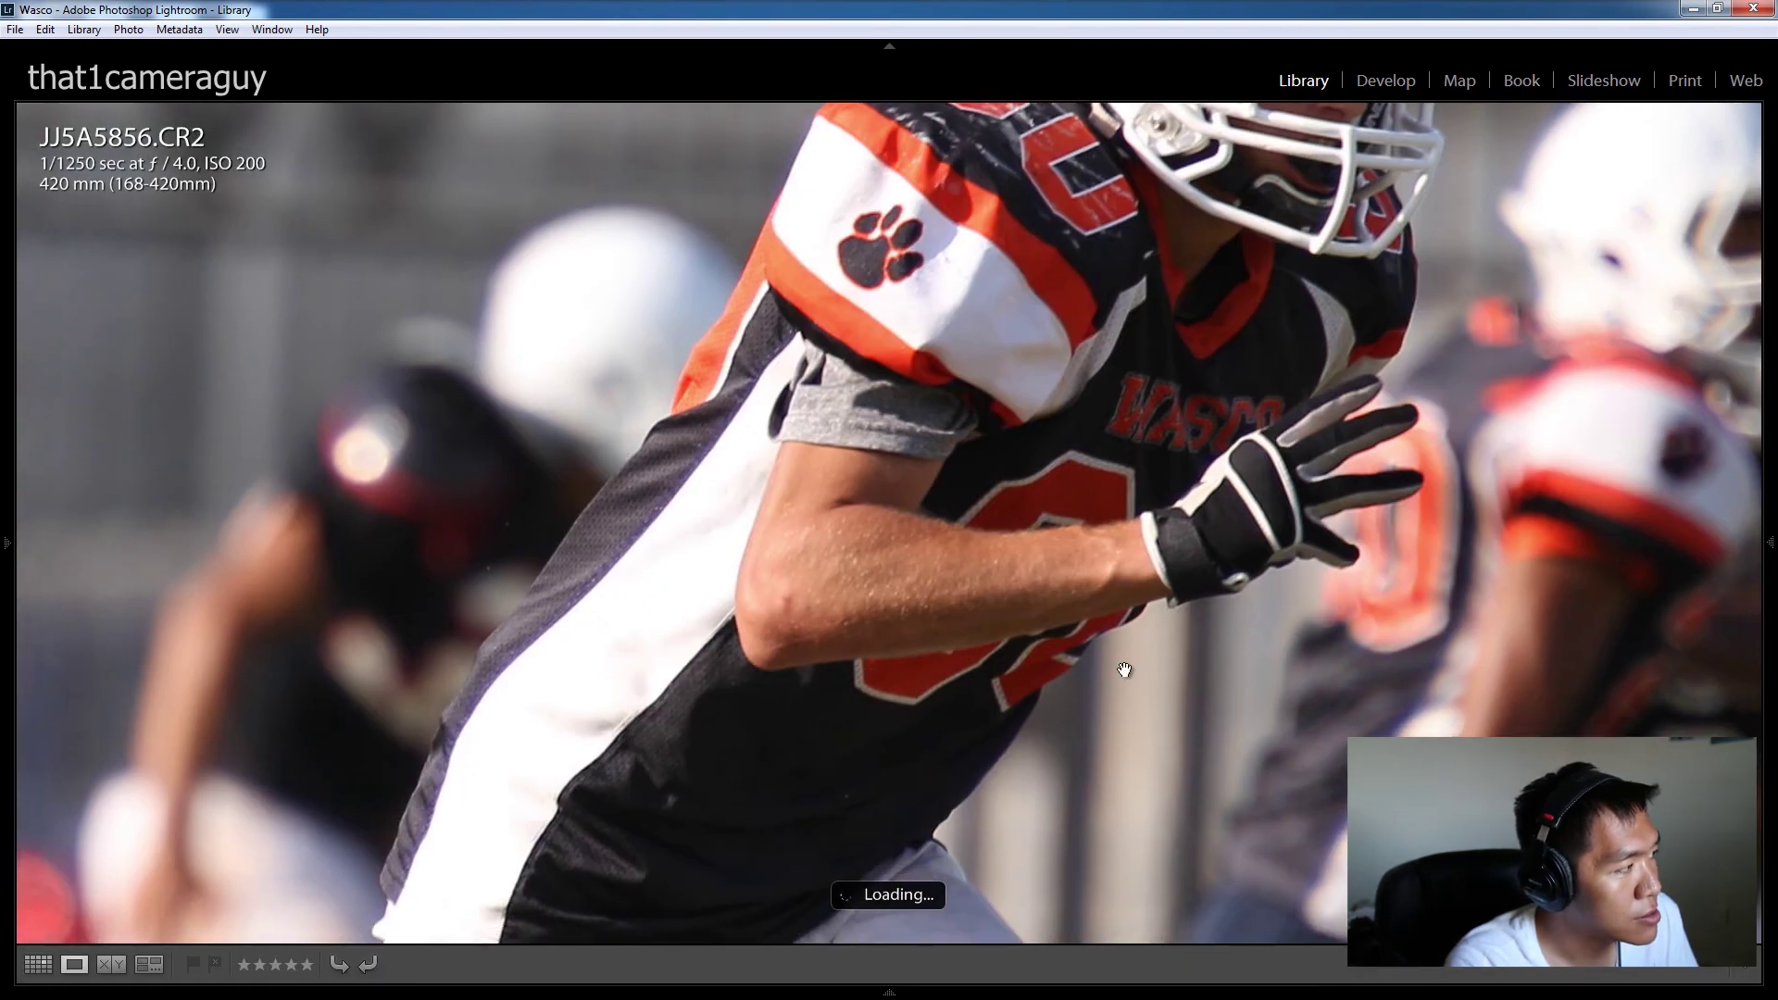
drag(1302, 539, 1222, 685)
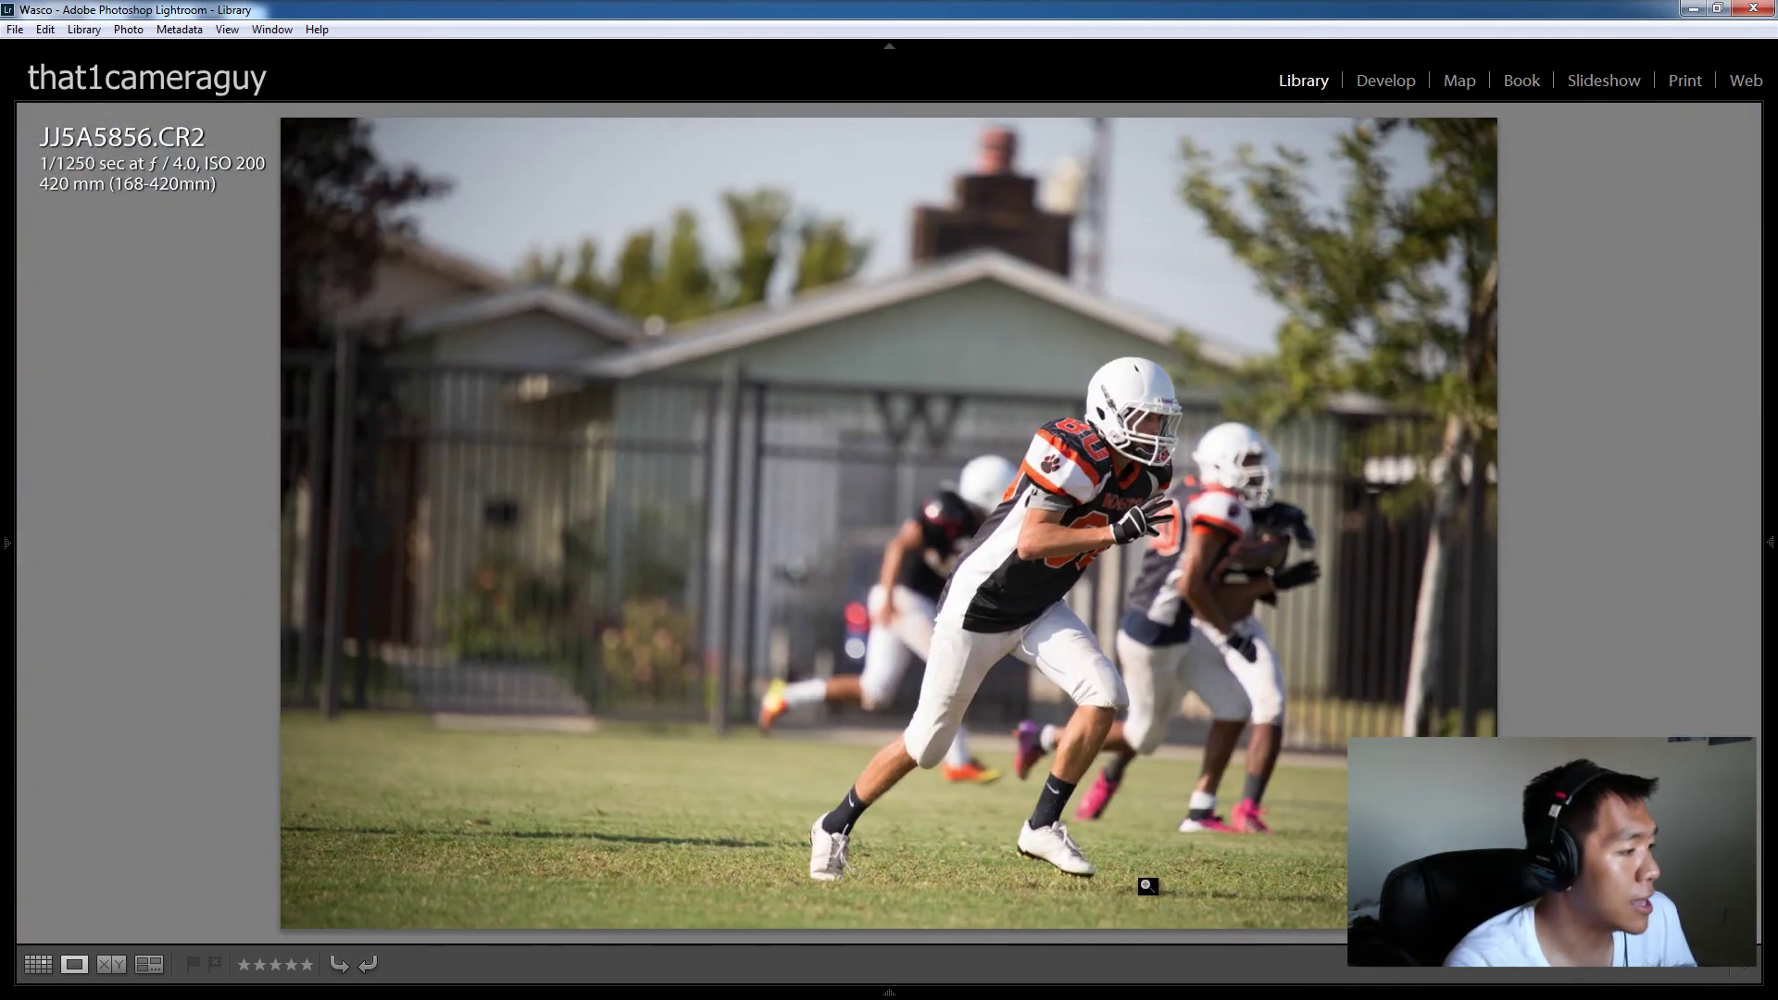
Step: Move on to JJ5A5860.CR2 and examine the helmet and yellow vest of the middle player zoomed in, returning to full view
mouse_move(873, 991)
key(Right)
key(Right)
key(Right)
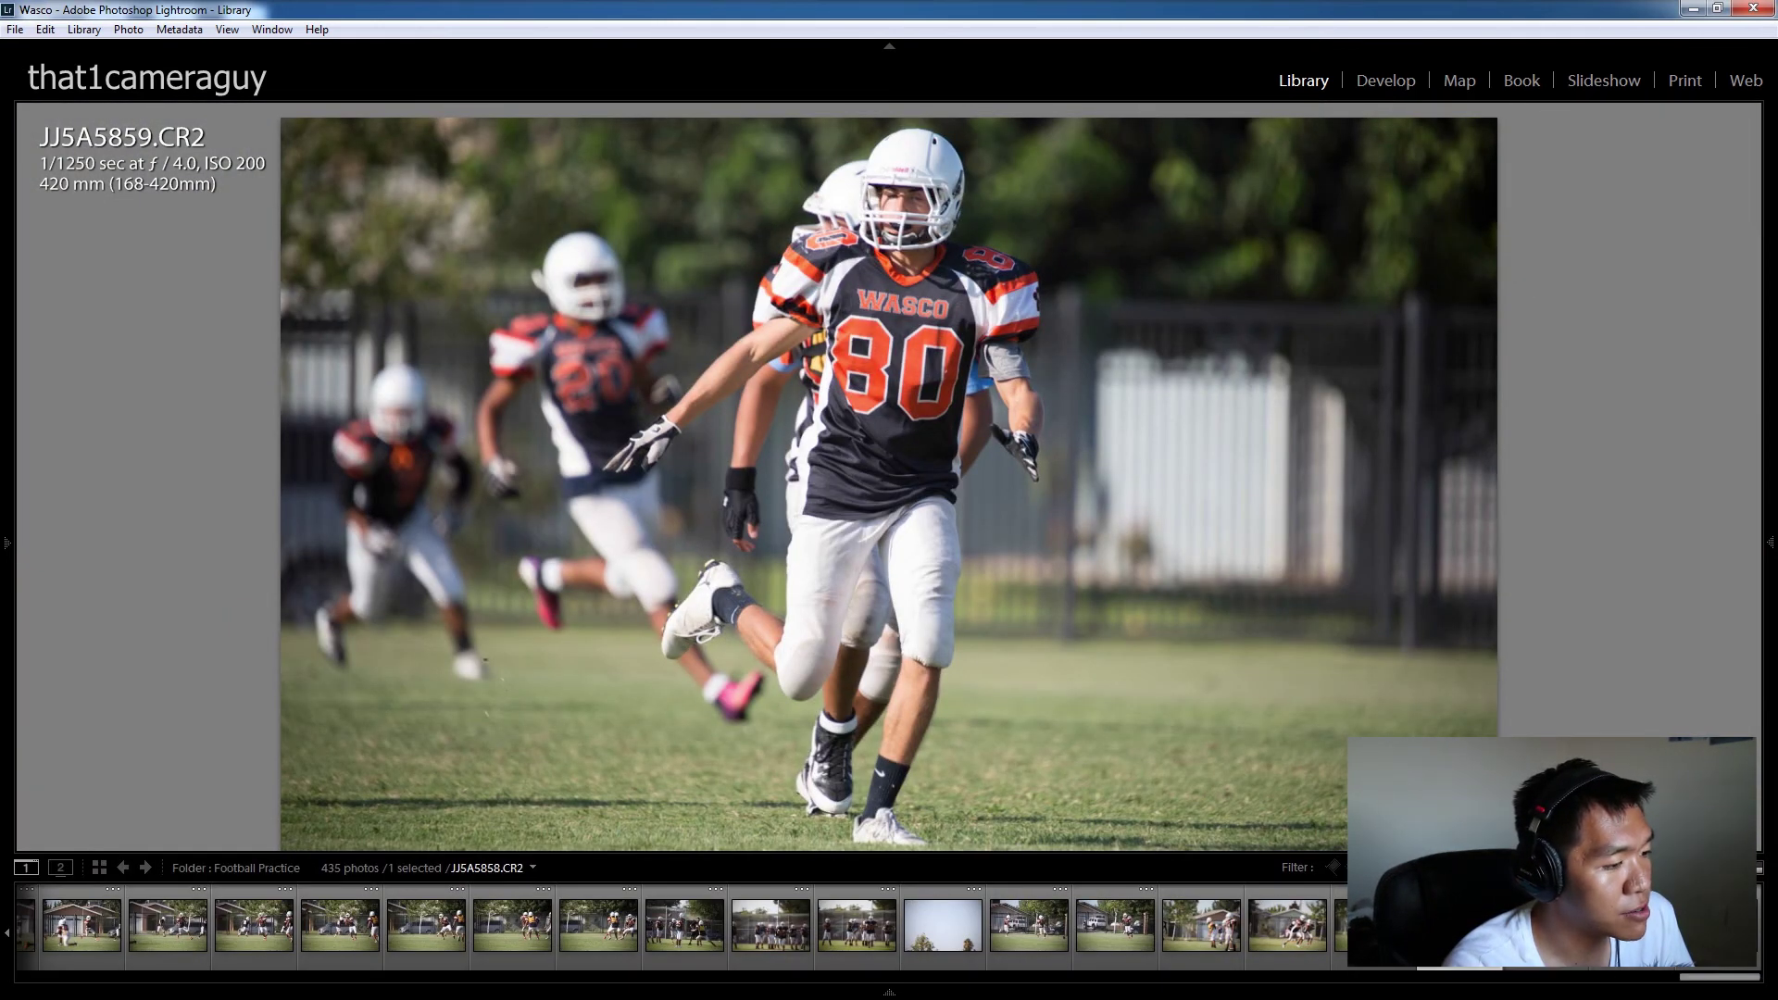
key(Right)
key(Right)
key(Right)
key(F6)
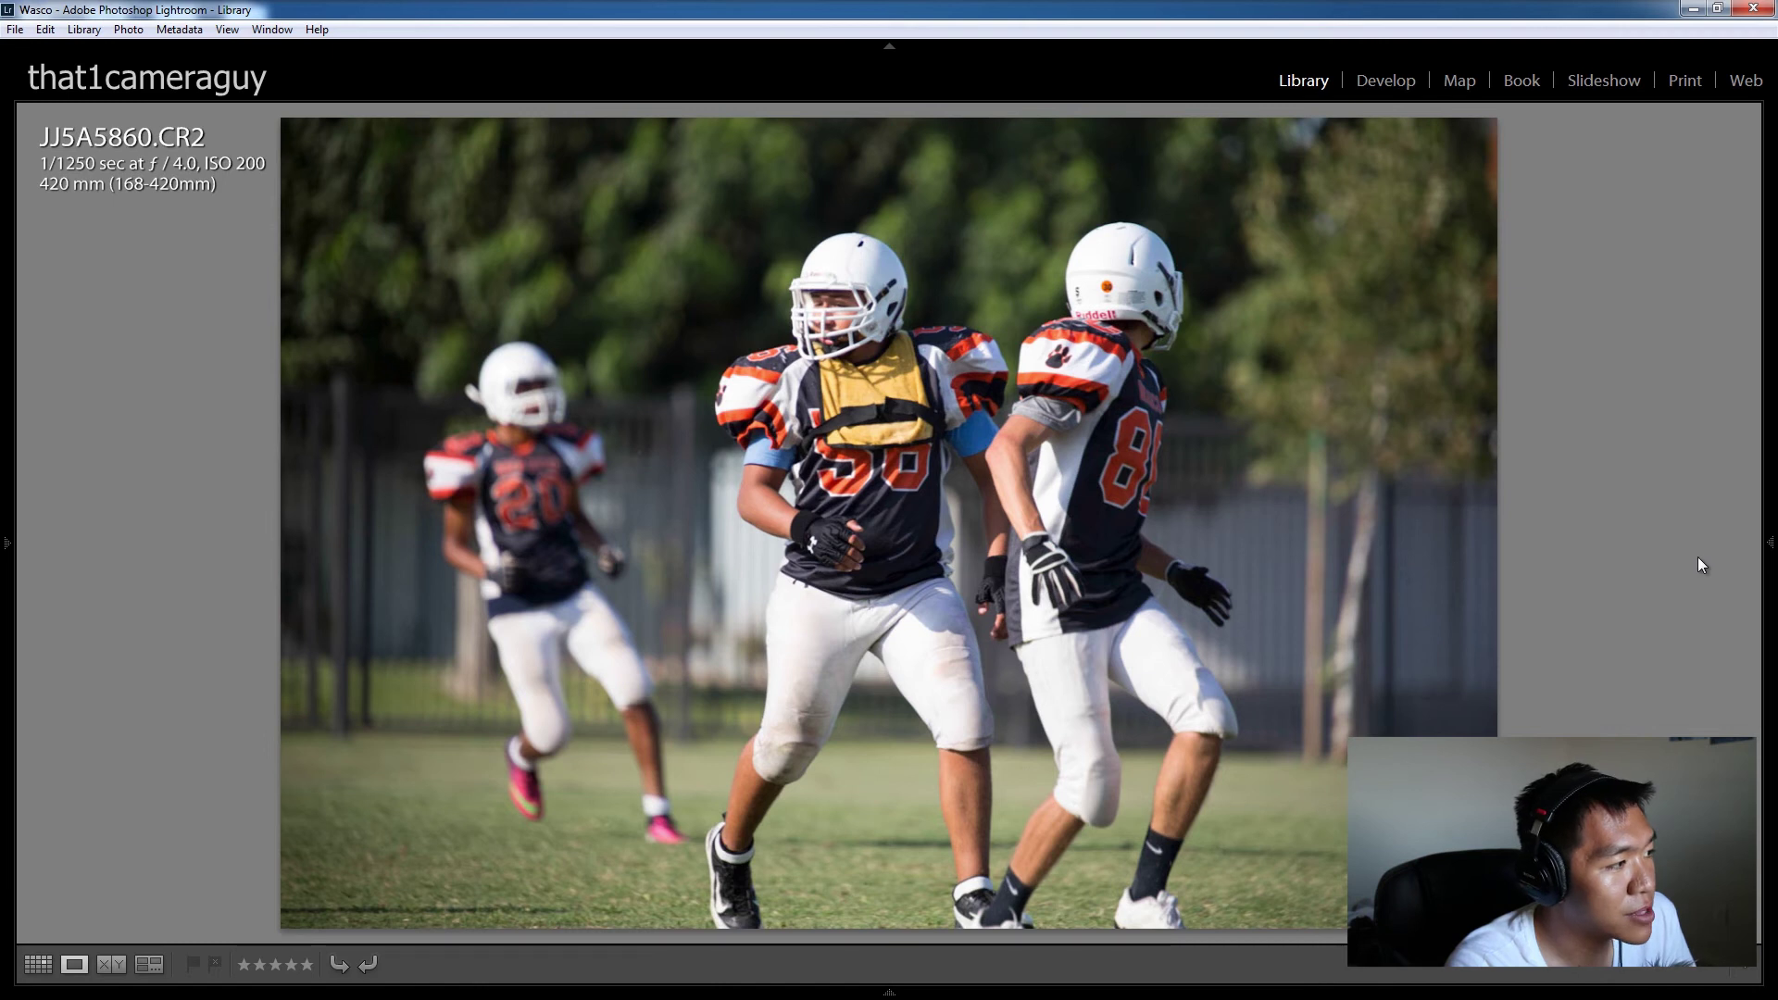
click(840, 309)
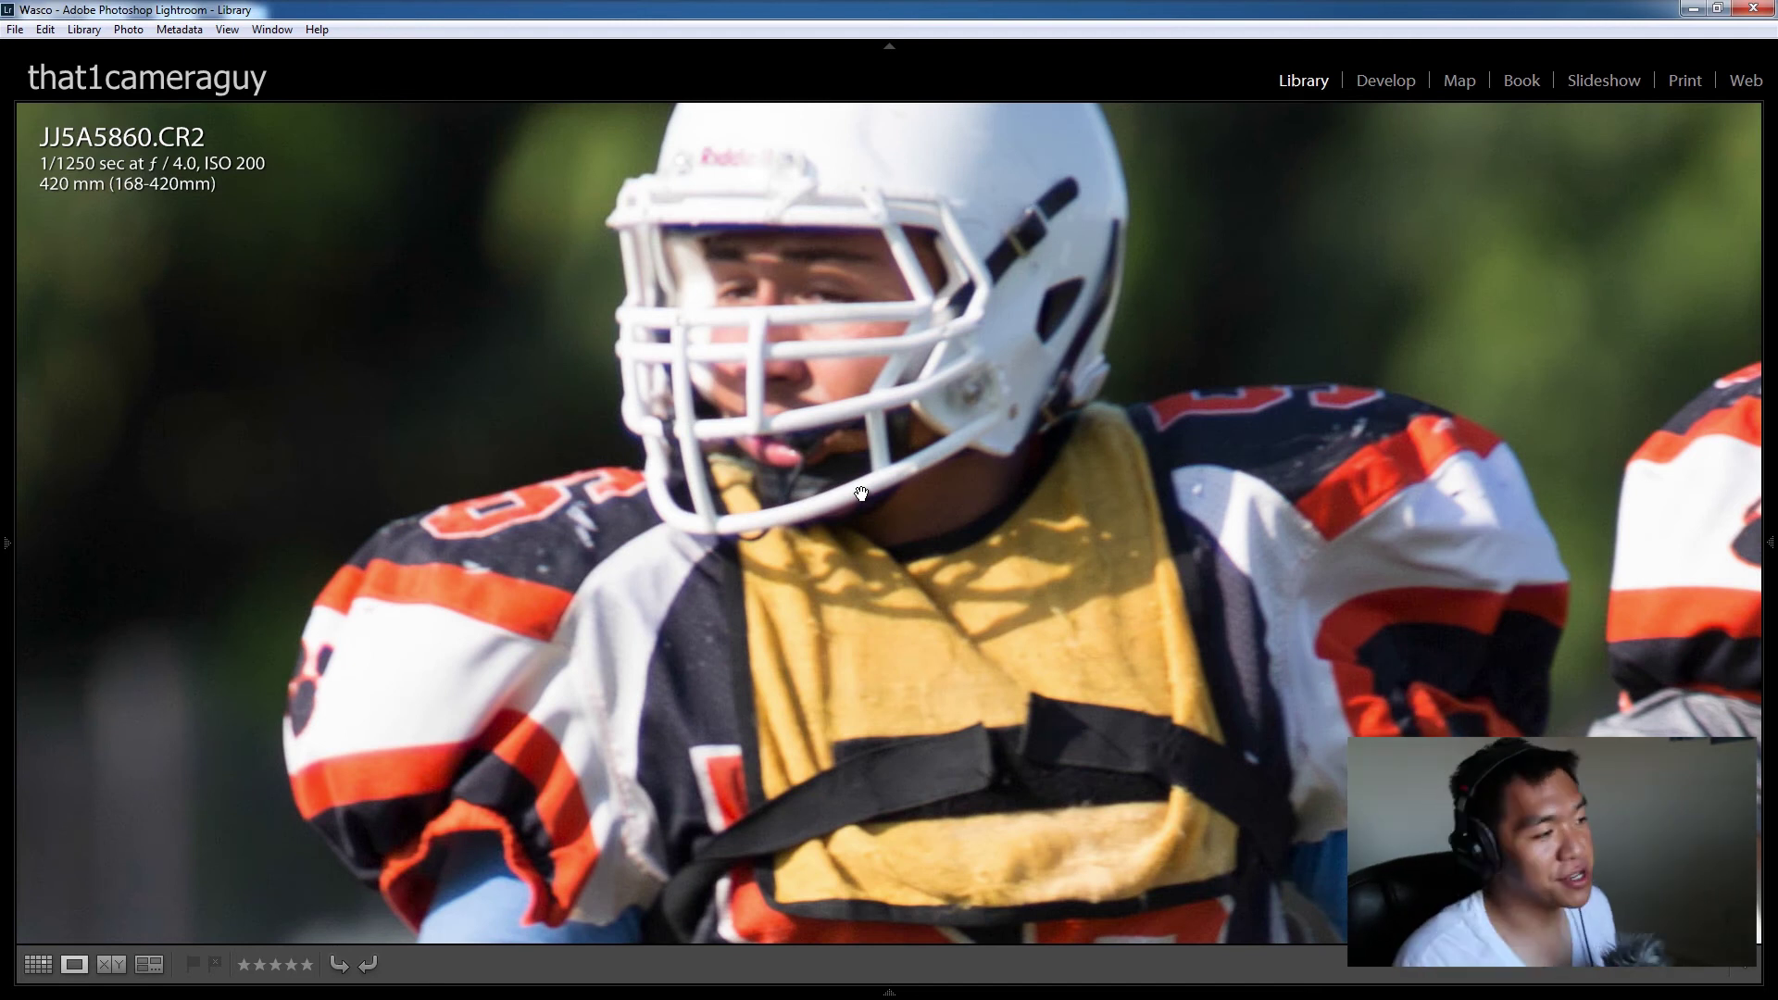
click(748, 327)
Step: Open the Football Practice 2 folder and view its first photos, including JJ5A7081.JPG and JJ5A7083.JPG
click(7, 545)
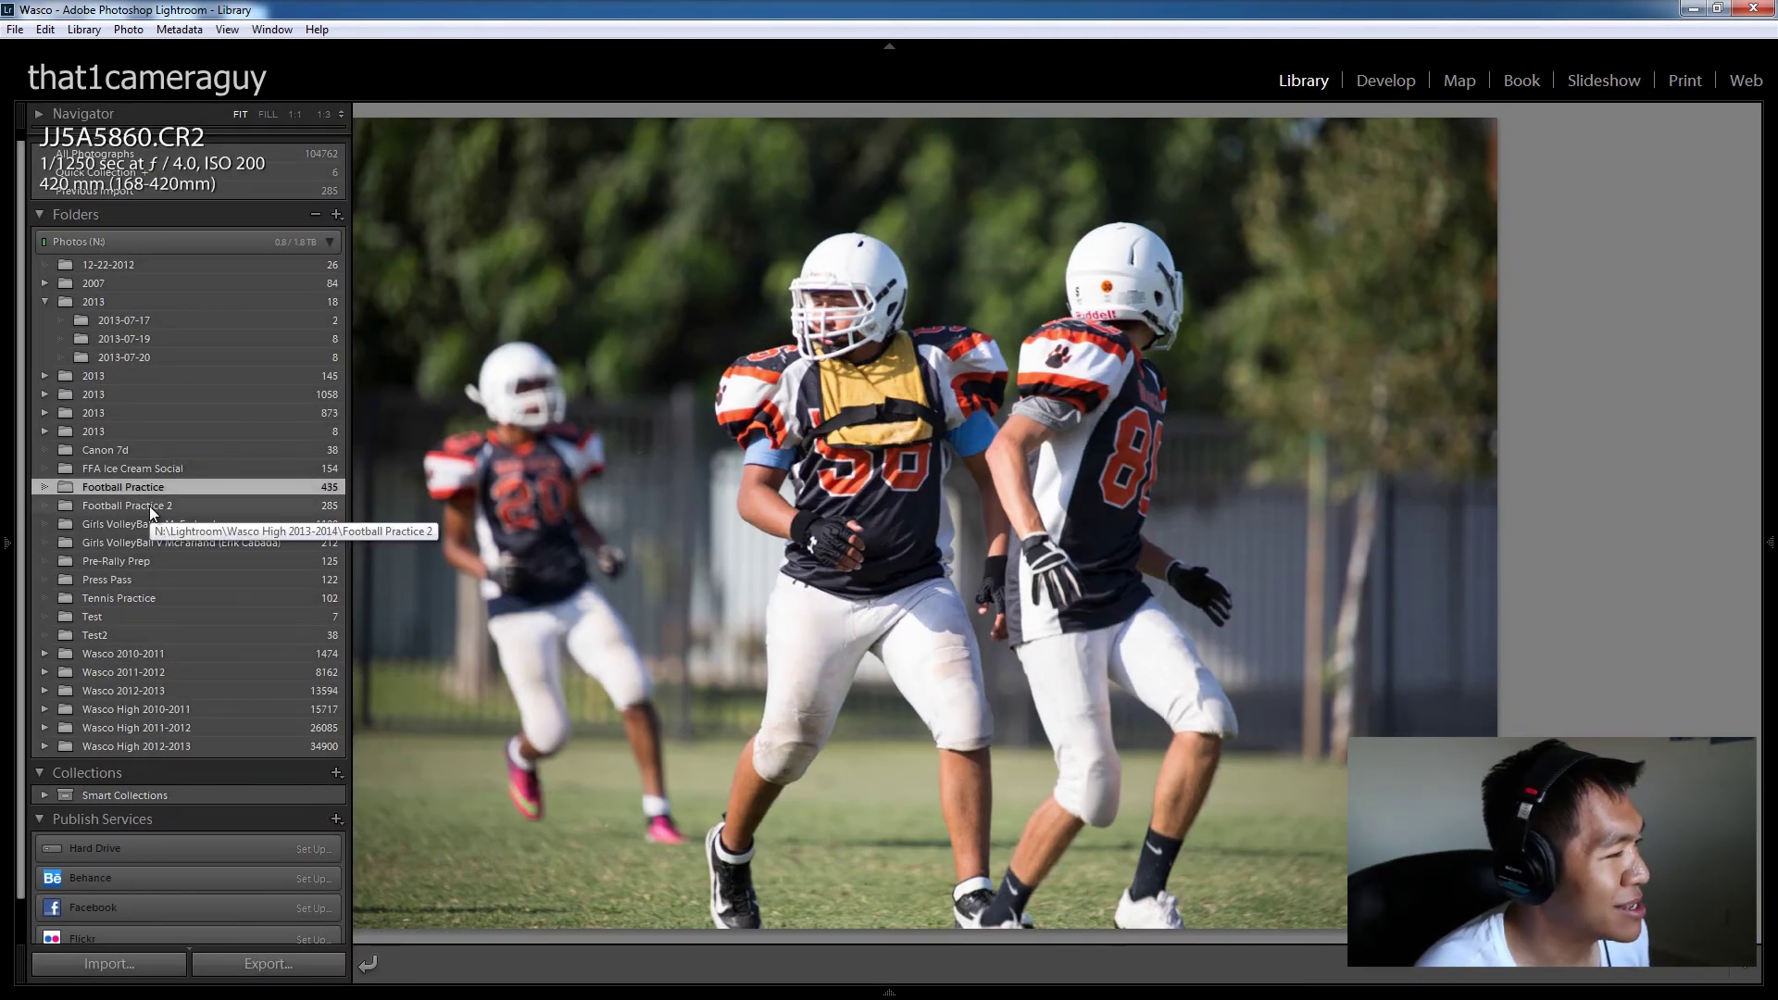
click(149, 506)
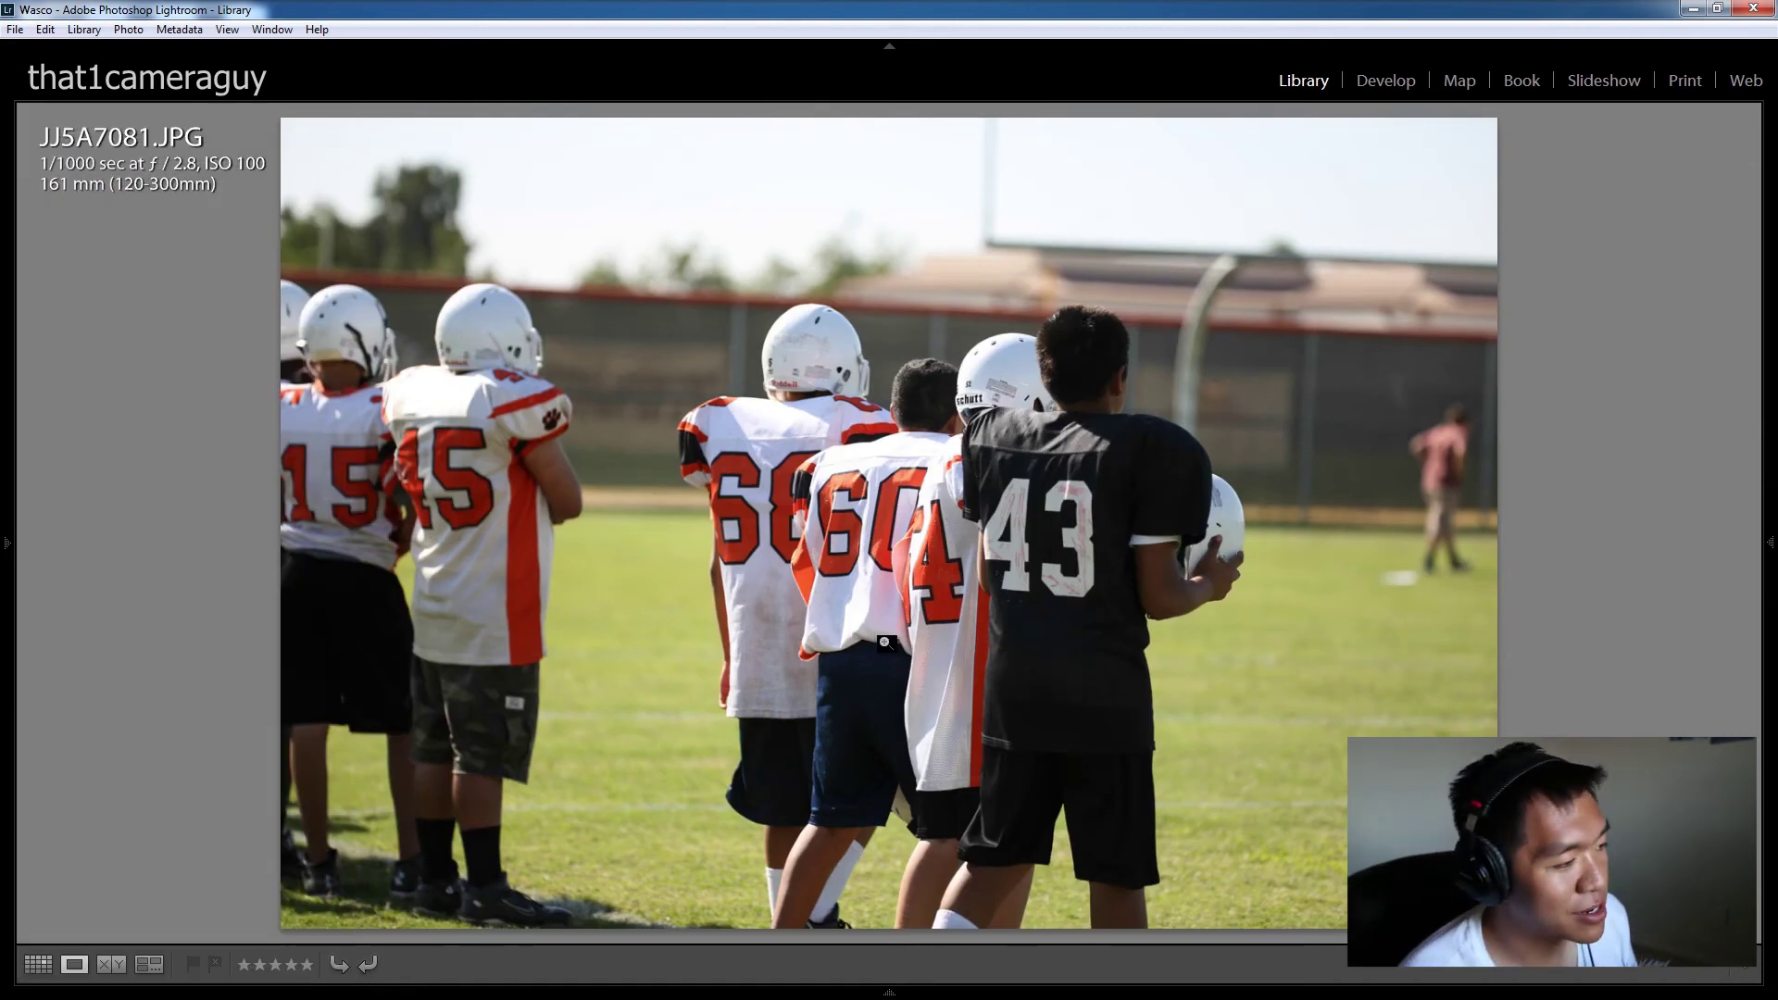
click(231, 939)
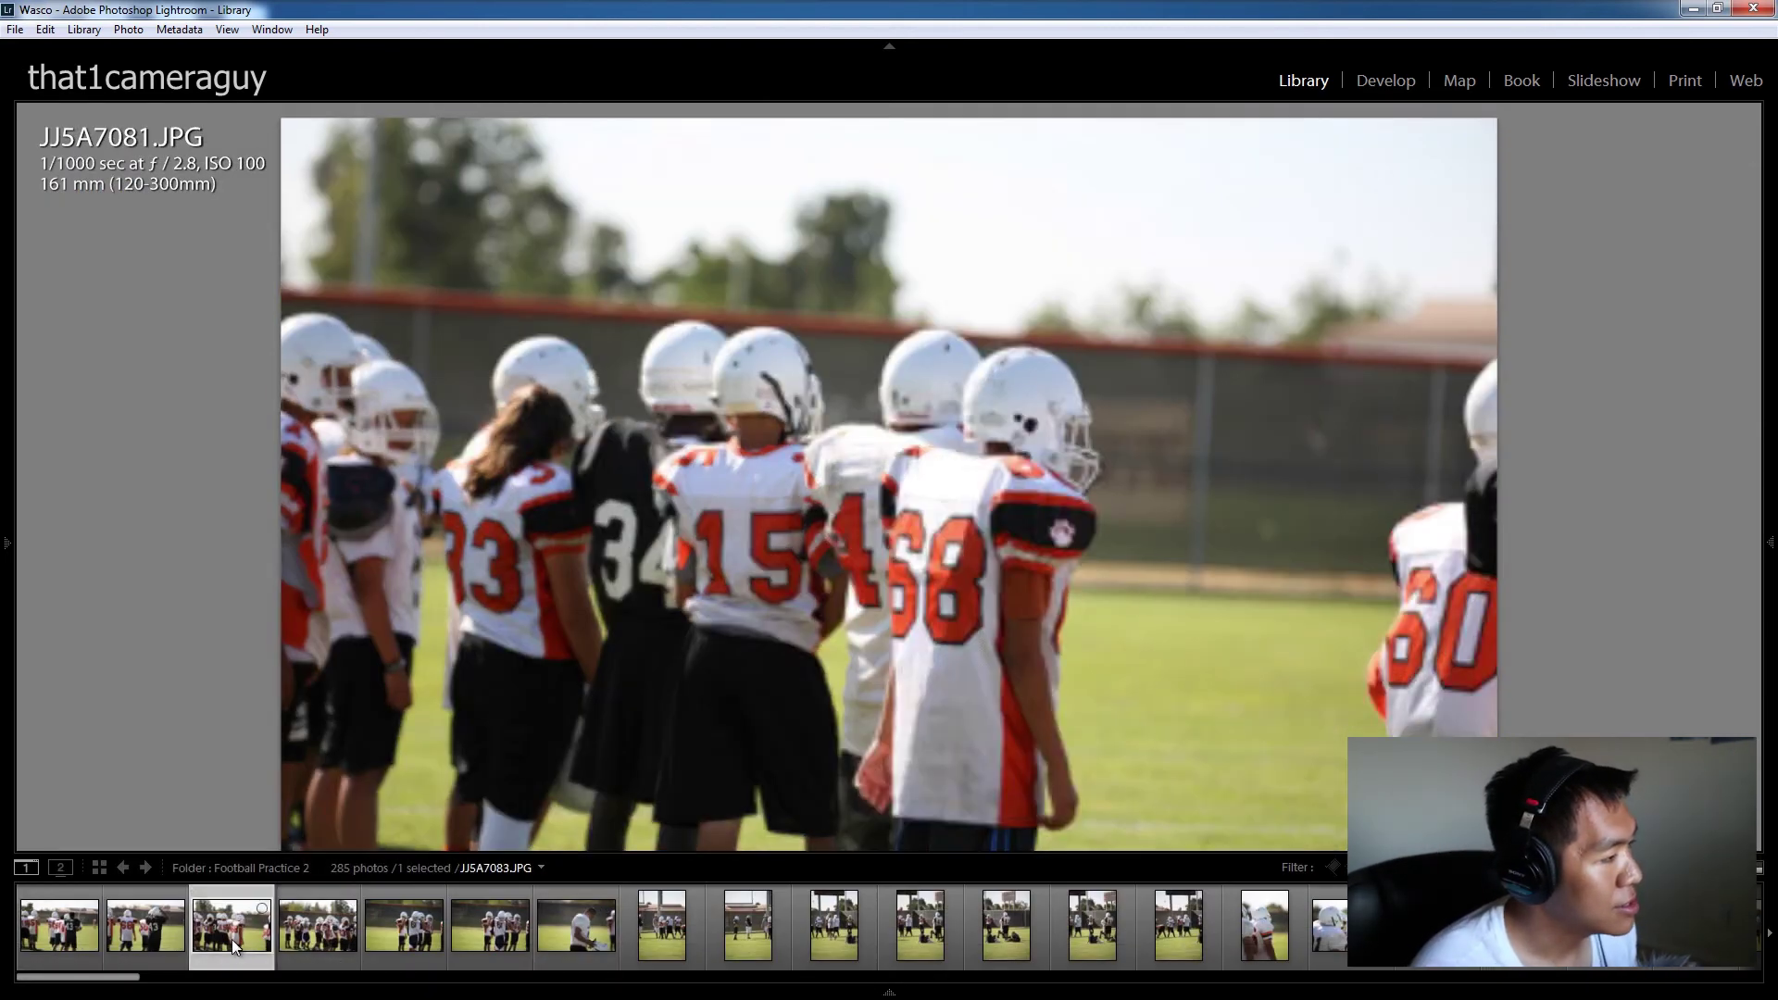
click(320, 936)
click(398, 936)
Step: Skip ahead in Football Practice 2 to the line drill in JJ5A7099.JPG and on to JJ5A7112.JPG
scroll(459, 936, down, 3)
scroll(459, 935, down, 3)
click(529, 926)
scroll(753, 922, down, 3)
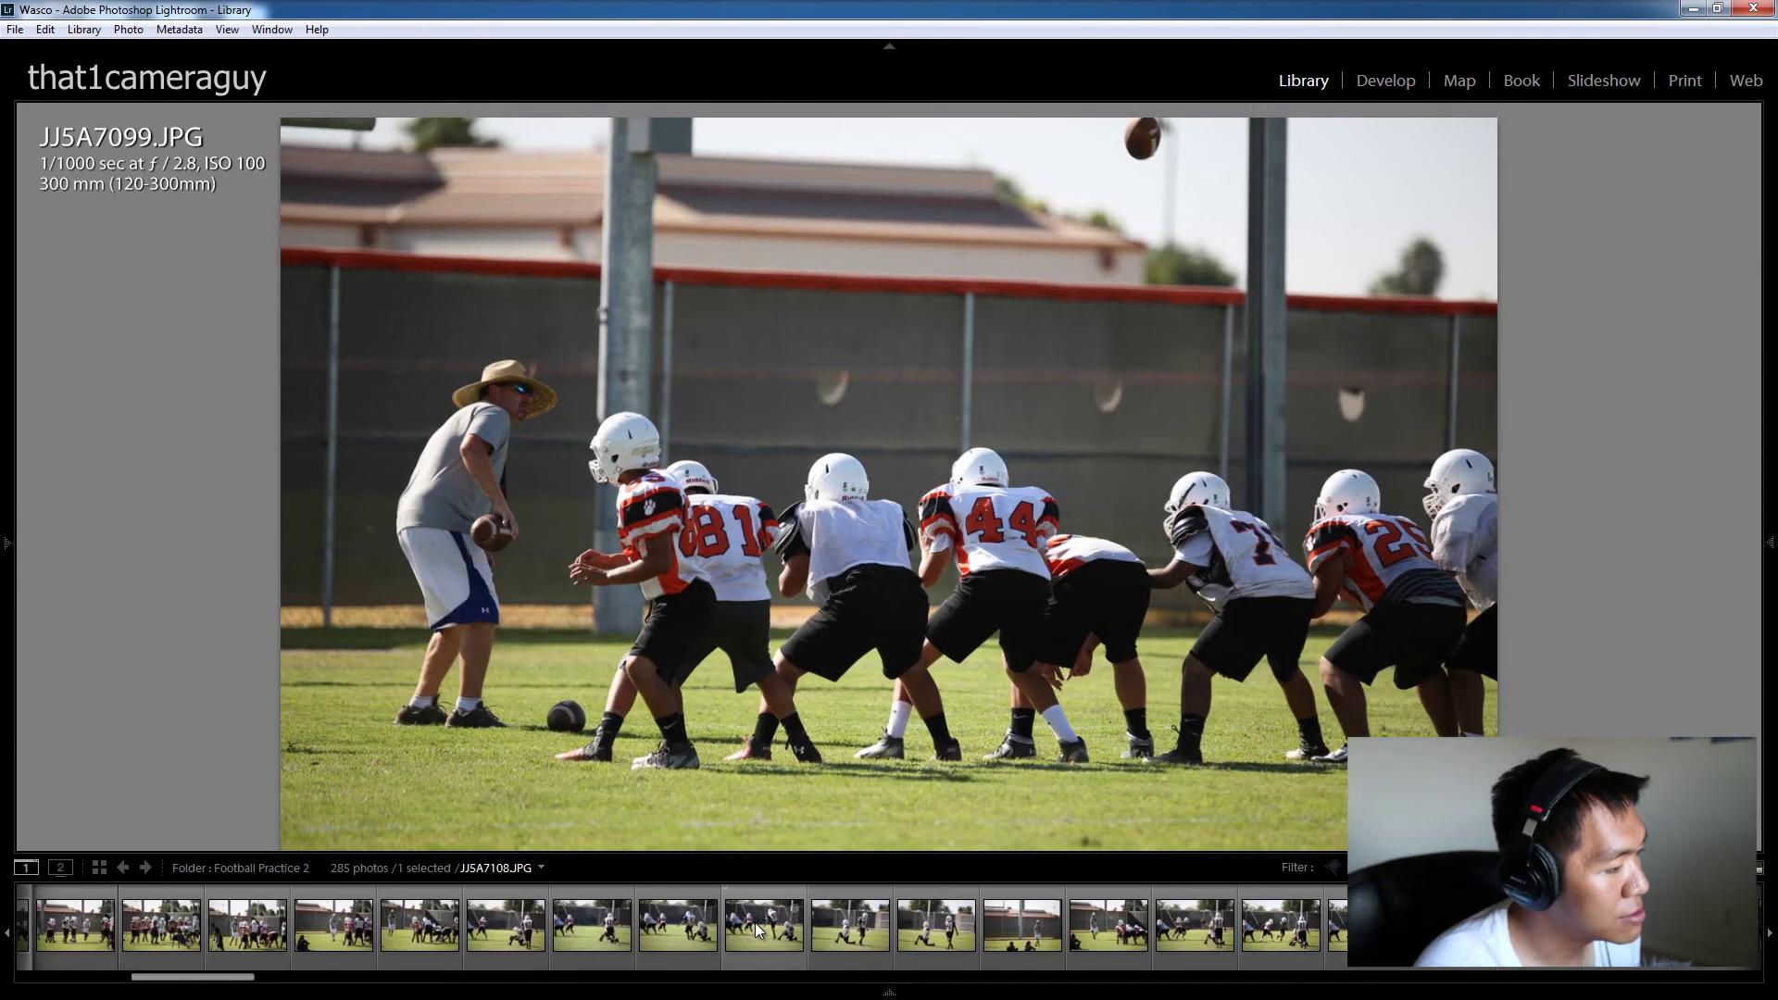
click(1108, 926)
Step: Review the kicking practice shots with player 41 between JJ5A7118.JPG and JJ5A7123.JPG
scroll(1191, 931, down, 3)
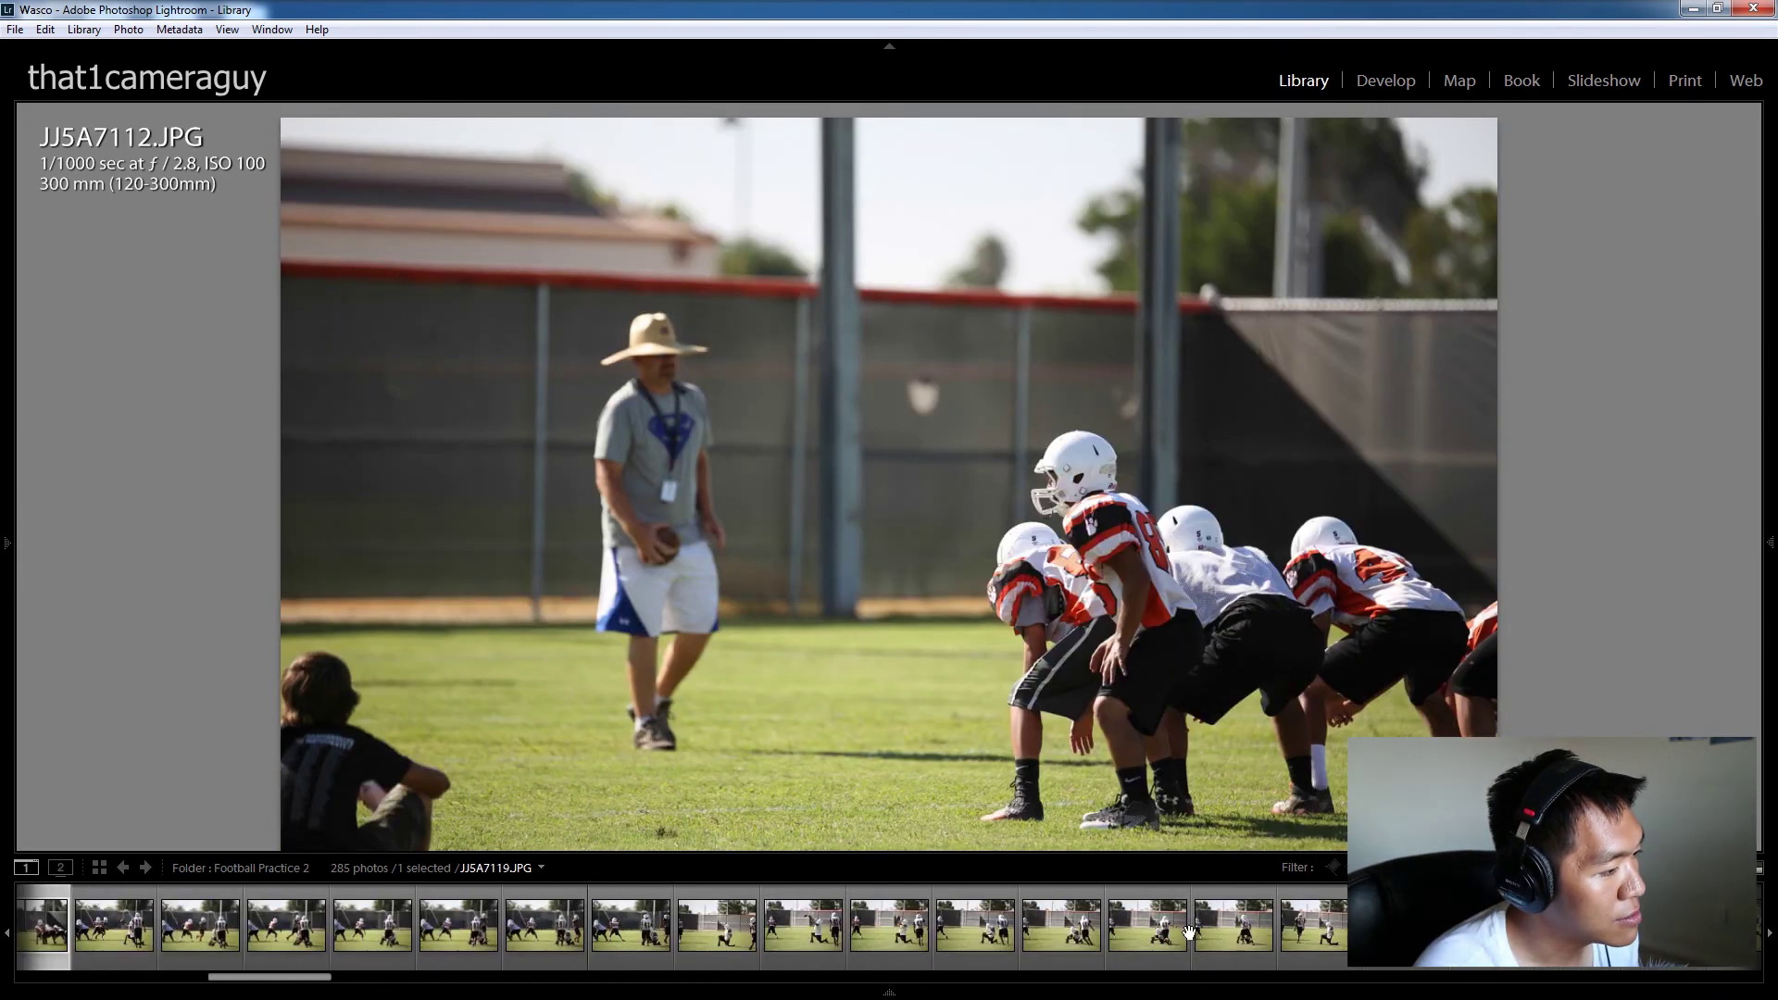
click(697, 943)
click(628, 941)
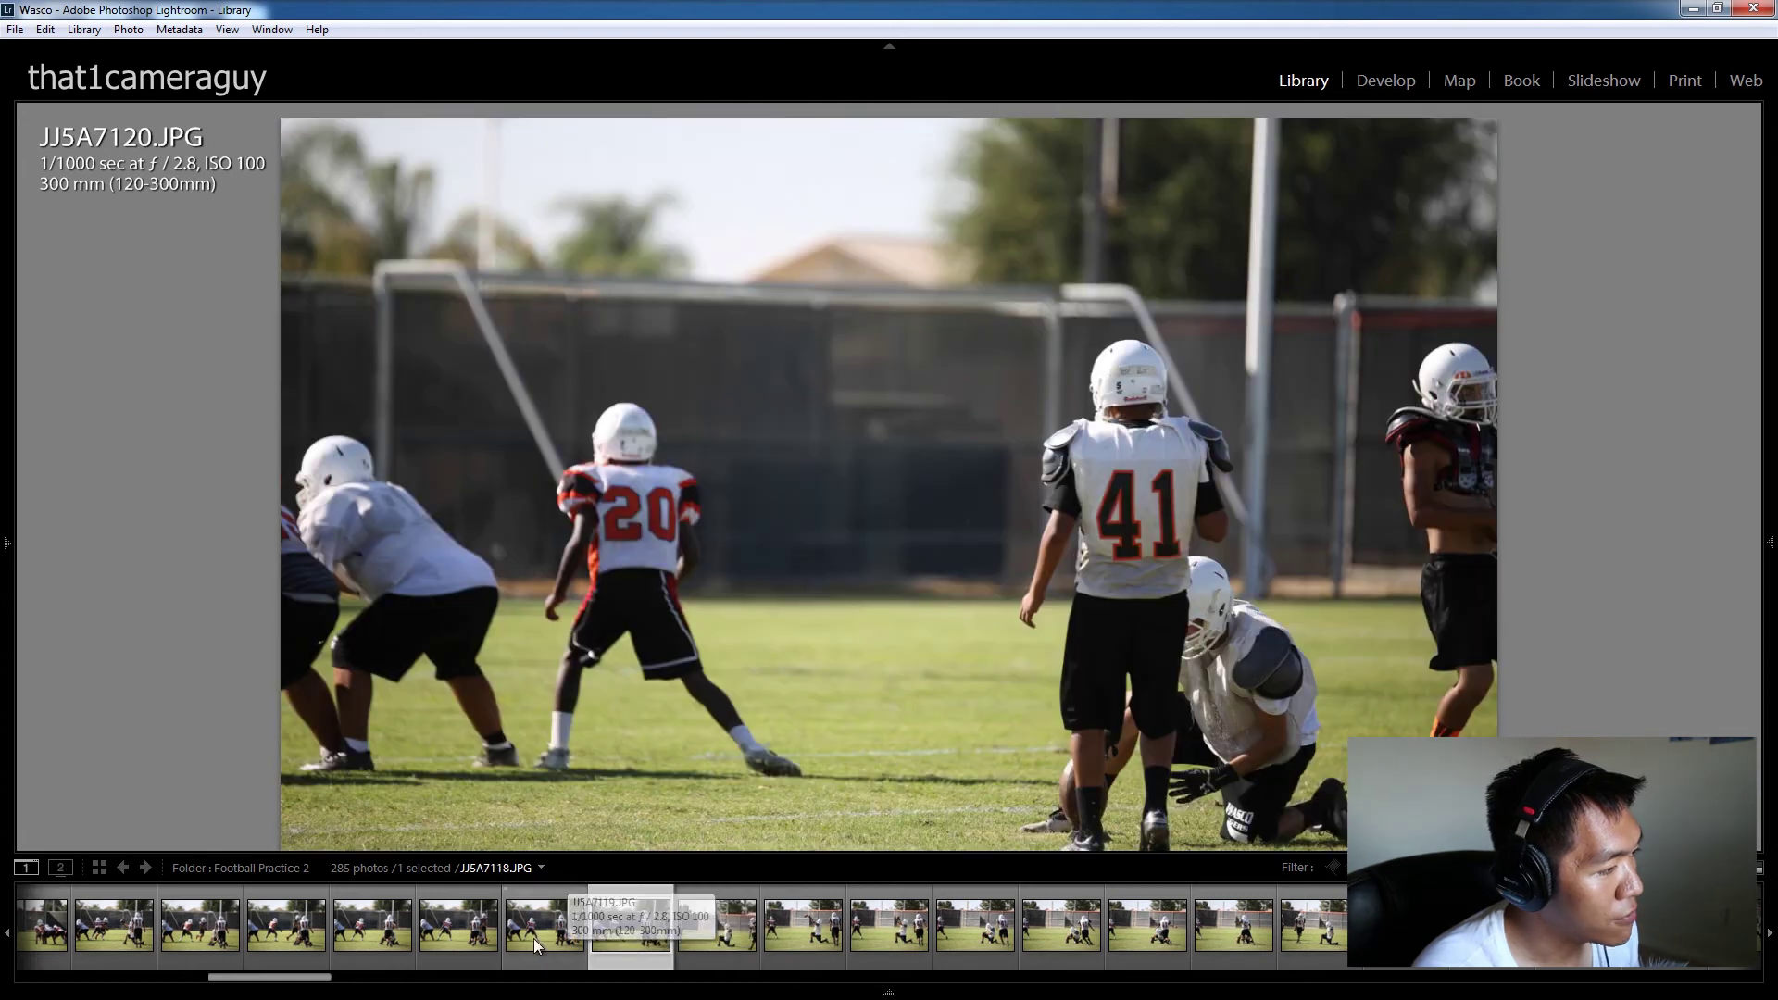
click(534, 937)
click(954, 931)
click(1096, 935)
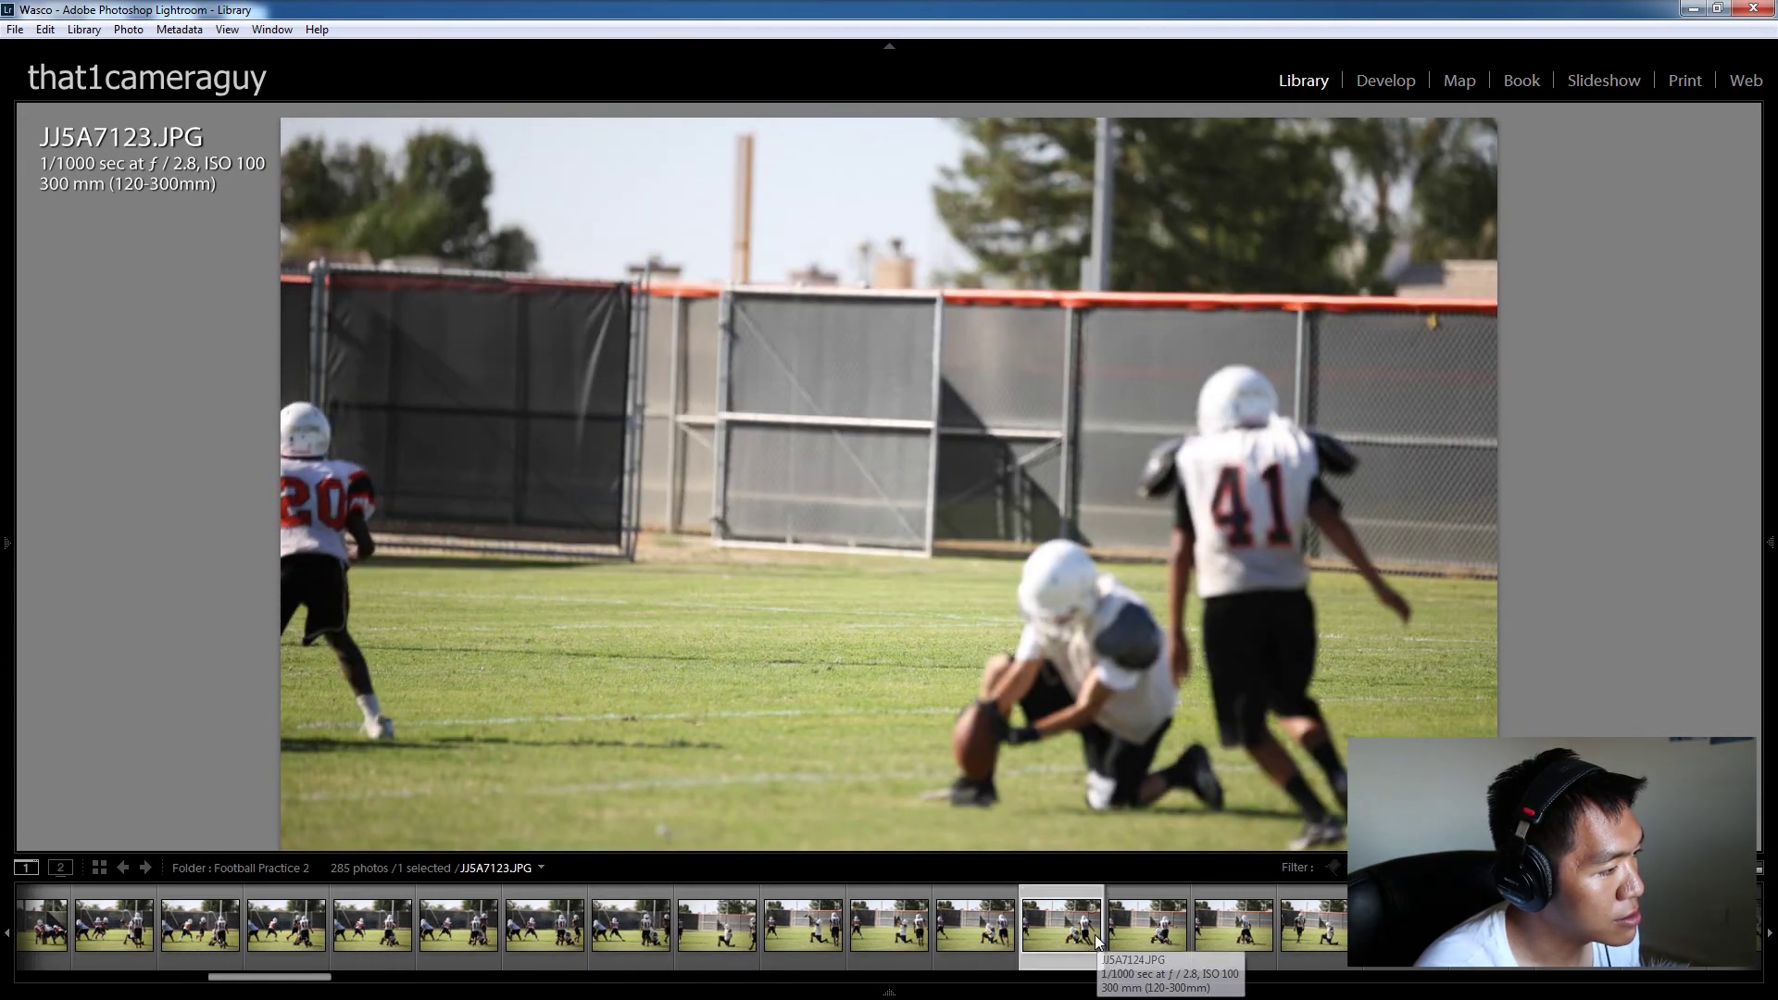
Step: Skip ahead in Football Practice 2 to the sideline group in JJ5A7137.JPG and on to the black-jersey group in JJ5A7166.JPG
scroll(1097, 935, down, 3)
click(1097, 935)
scroll(1098, 935, down, 5)
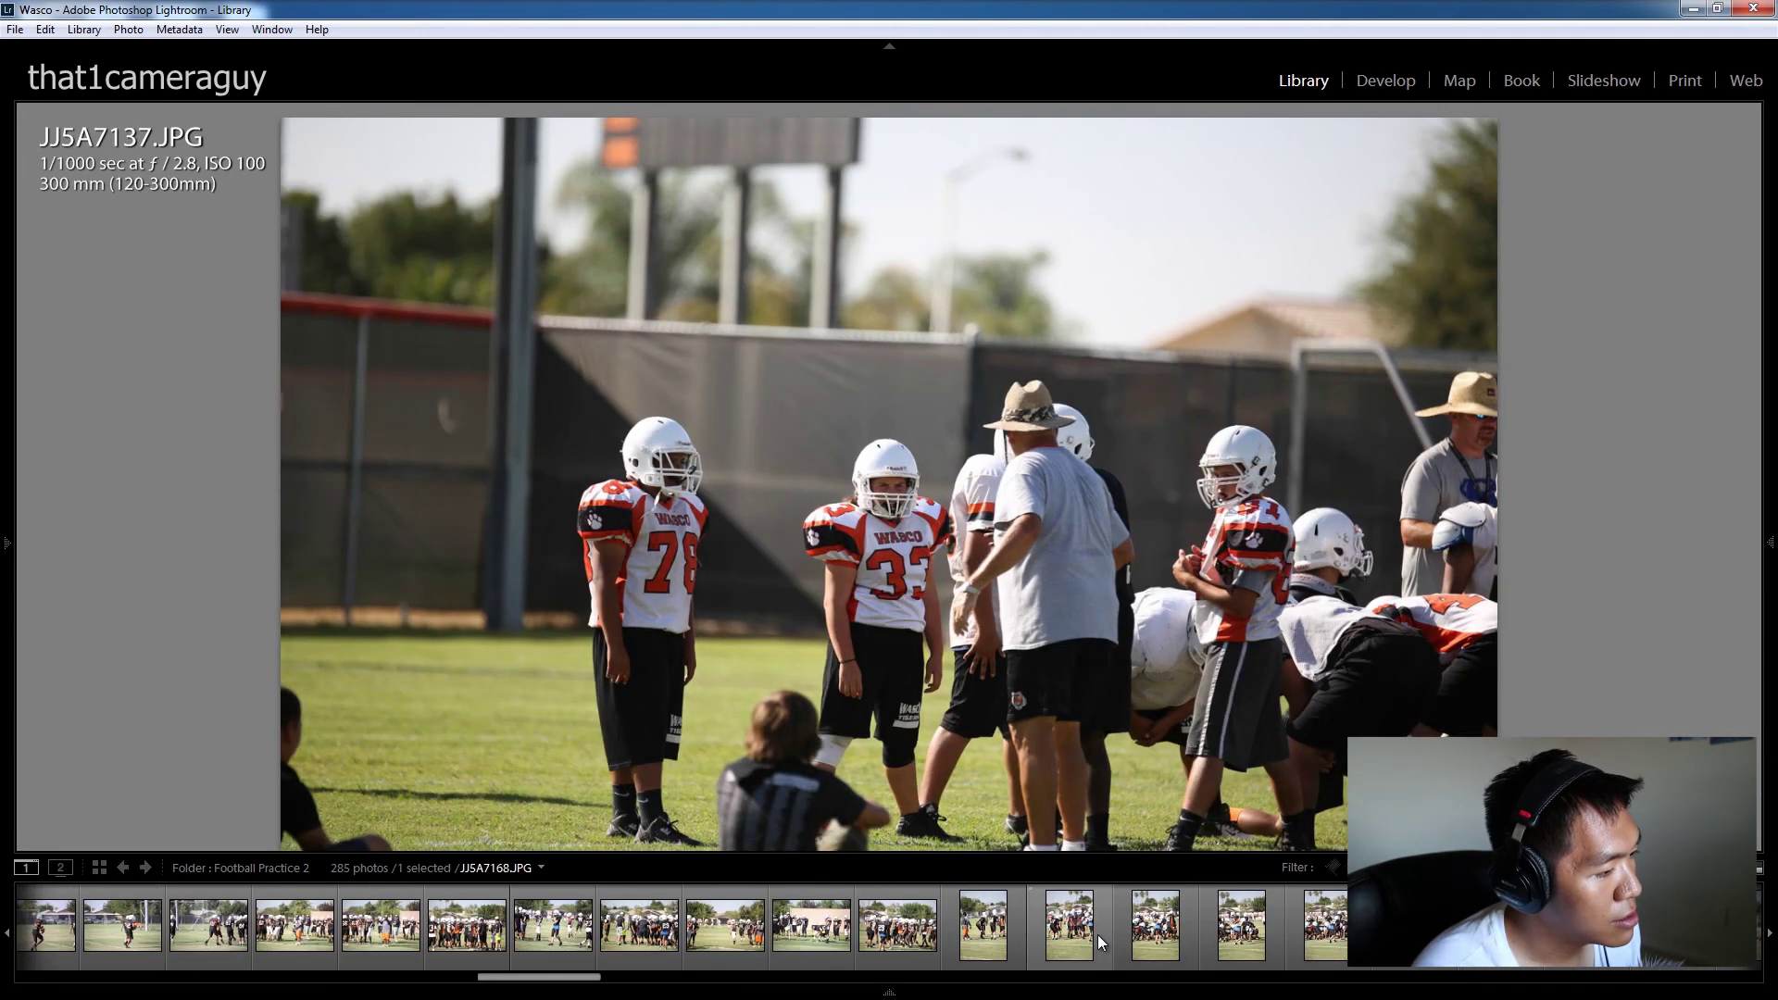
click(1078, 934)
Step: Browse further through Football Practice 2 and go back to the lone runner in JJ5A7257.JPG
scroll(1078, 934, down, 10)
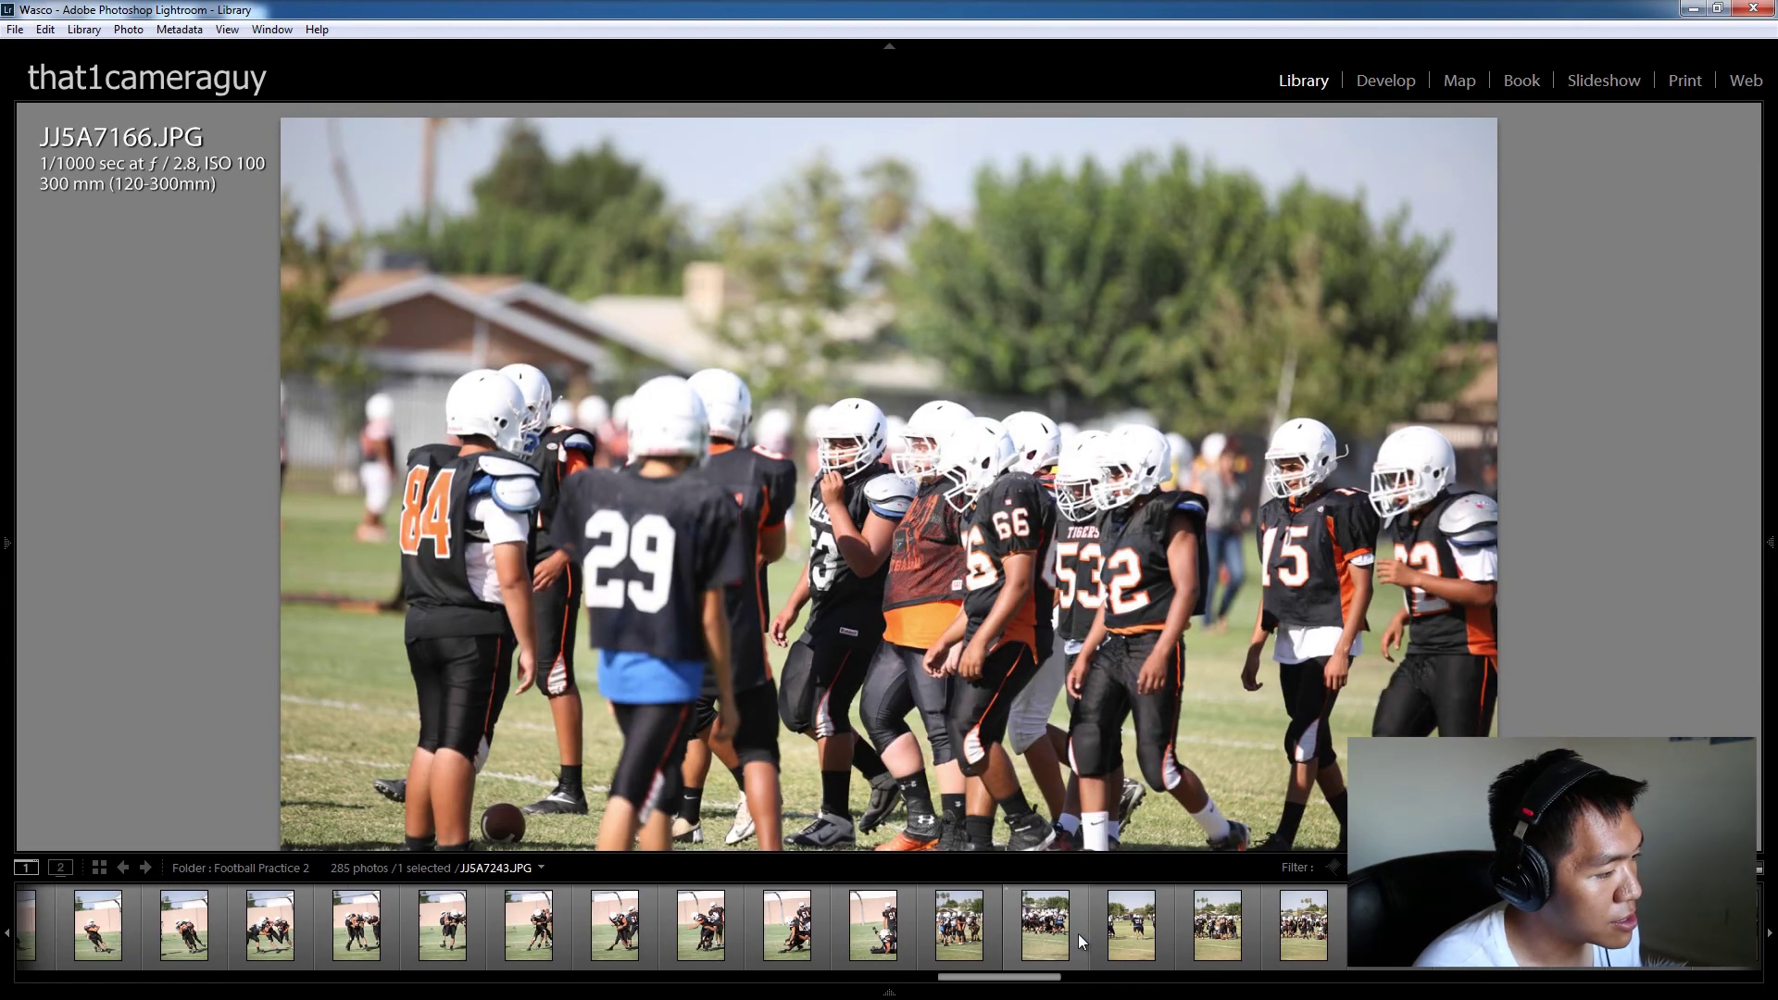
scroll(1078, 934, up, 5)
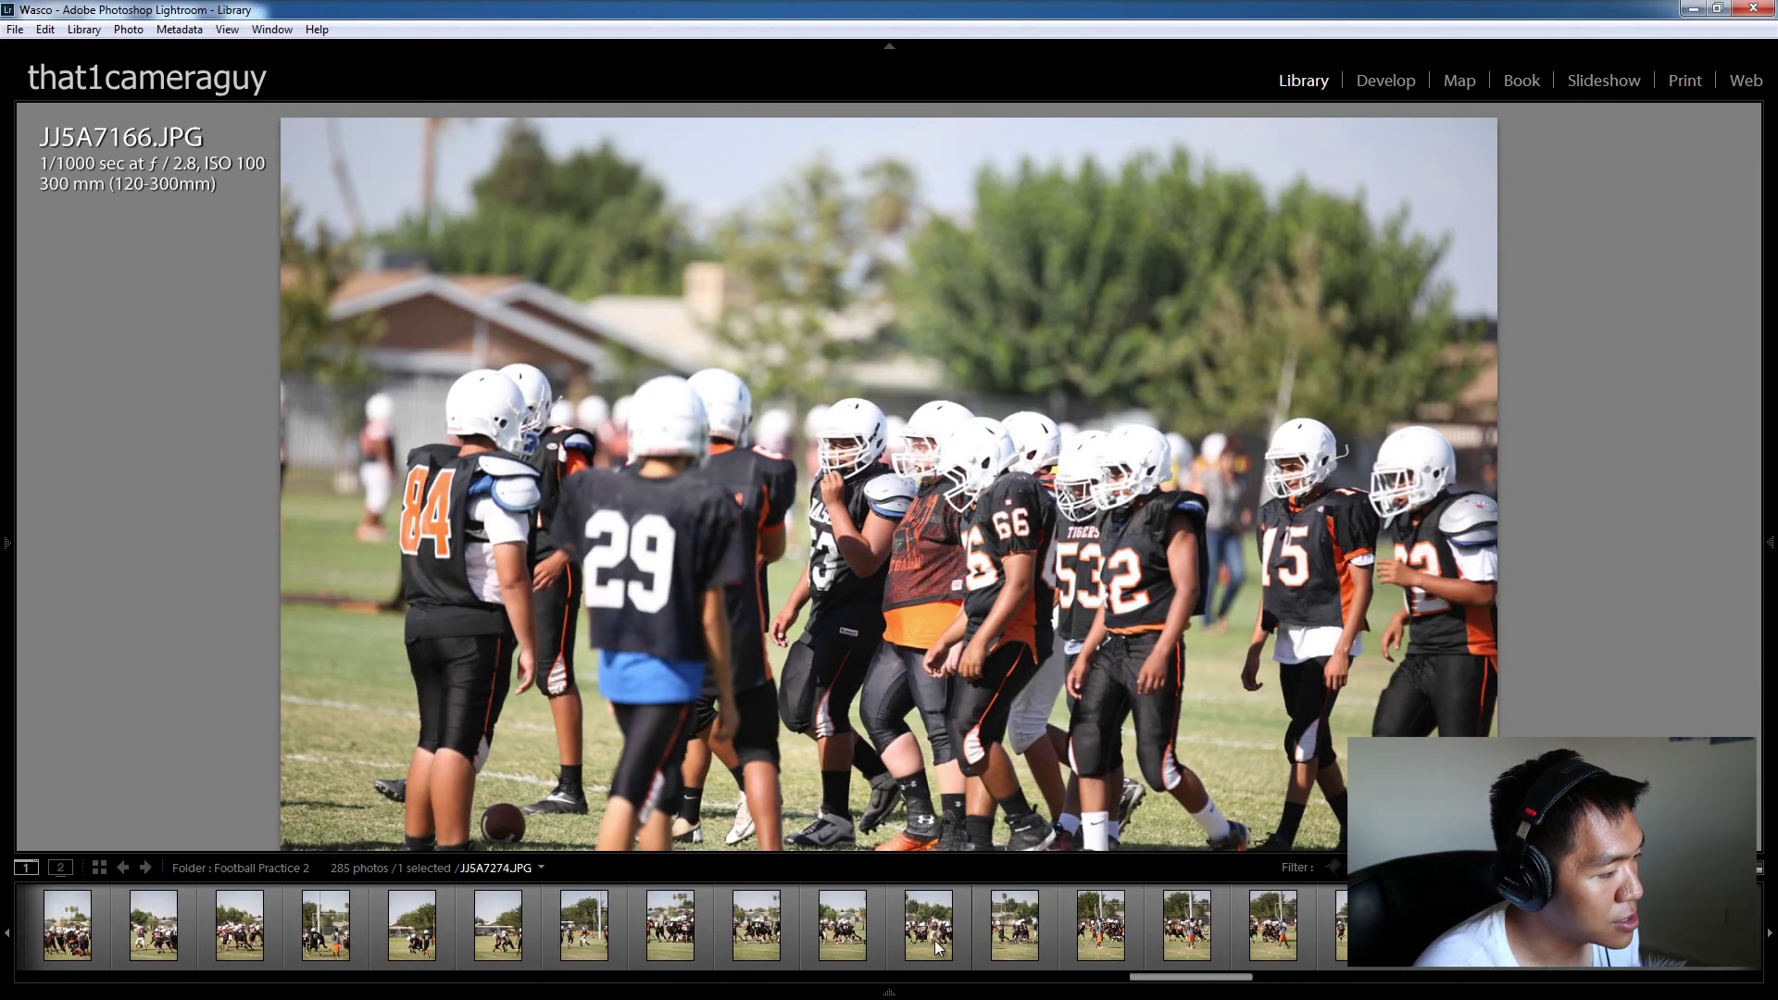
click(847, 942)
click(648, 945)
click(608, 947)
scroll(608, 946, up, 3)
scroll(626, 944, up, 3)
click(626, 944)
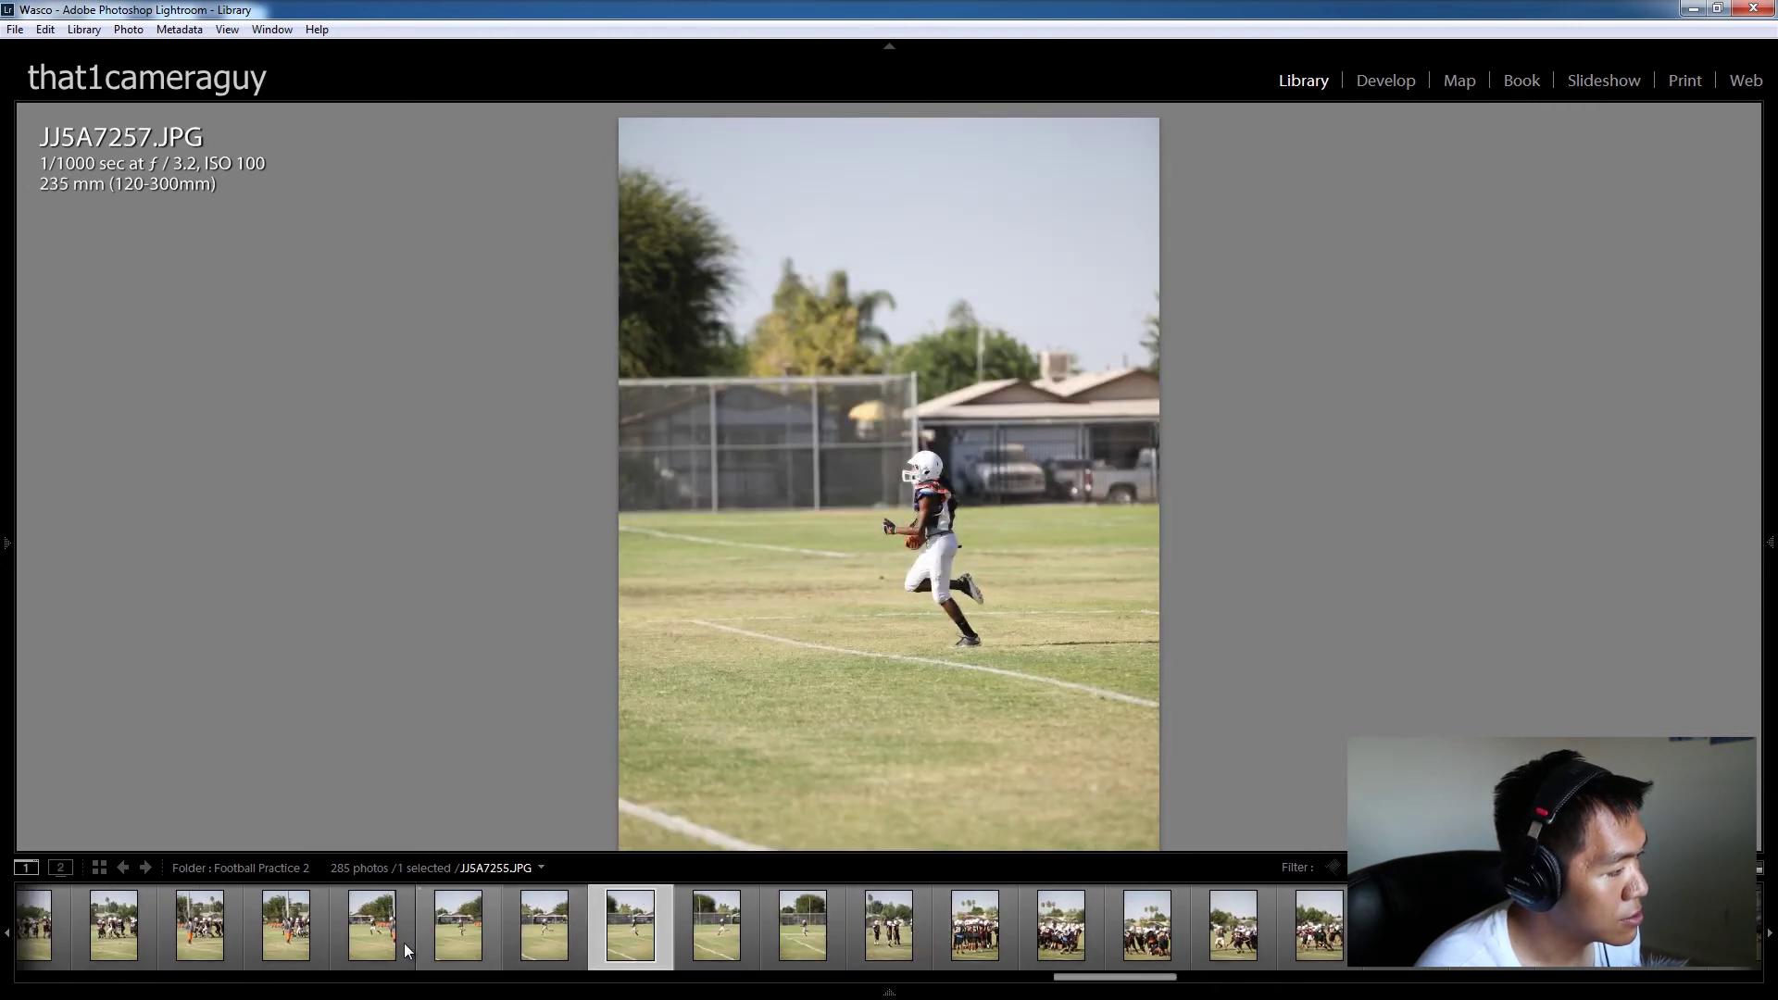
Step: Open JJ5A7254.JPG, examine the ball carrier at 1:1, and set the zoom to 1:3
click(375, 947)
click(890, 593)
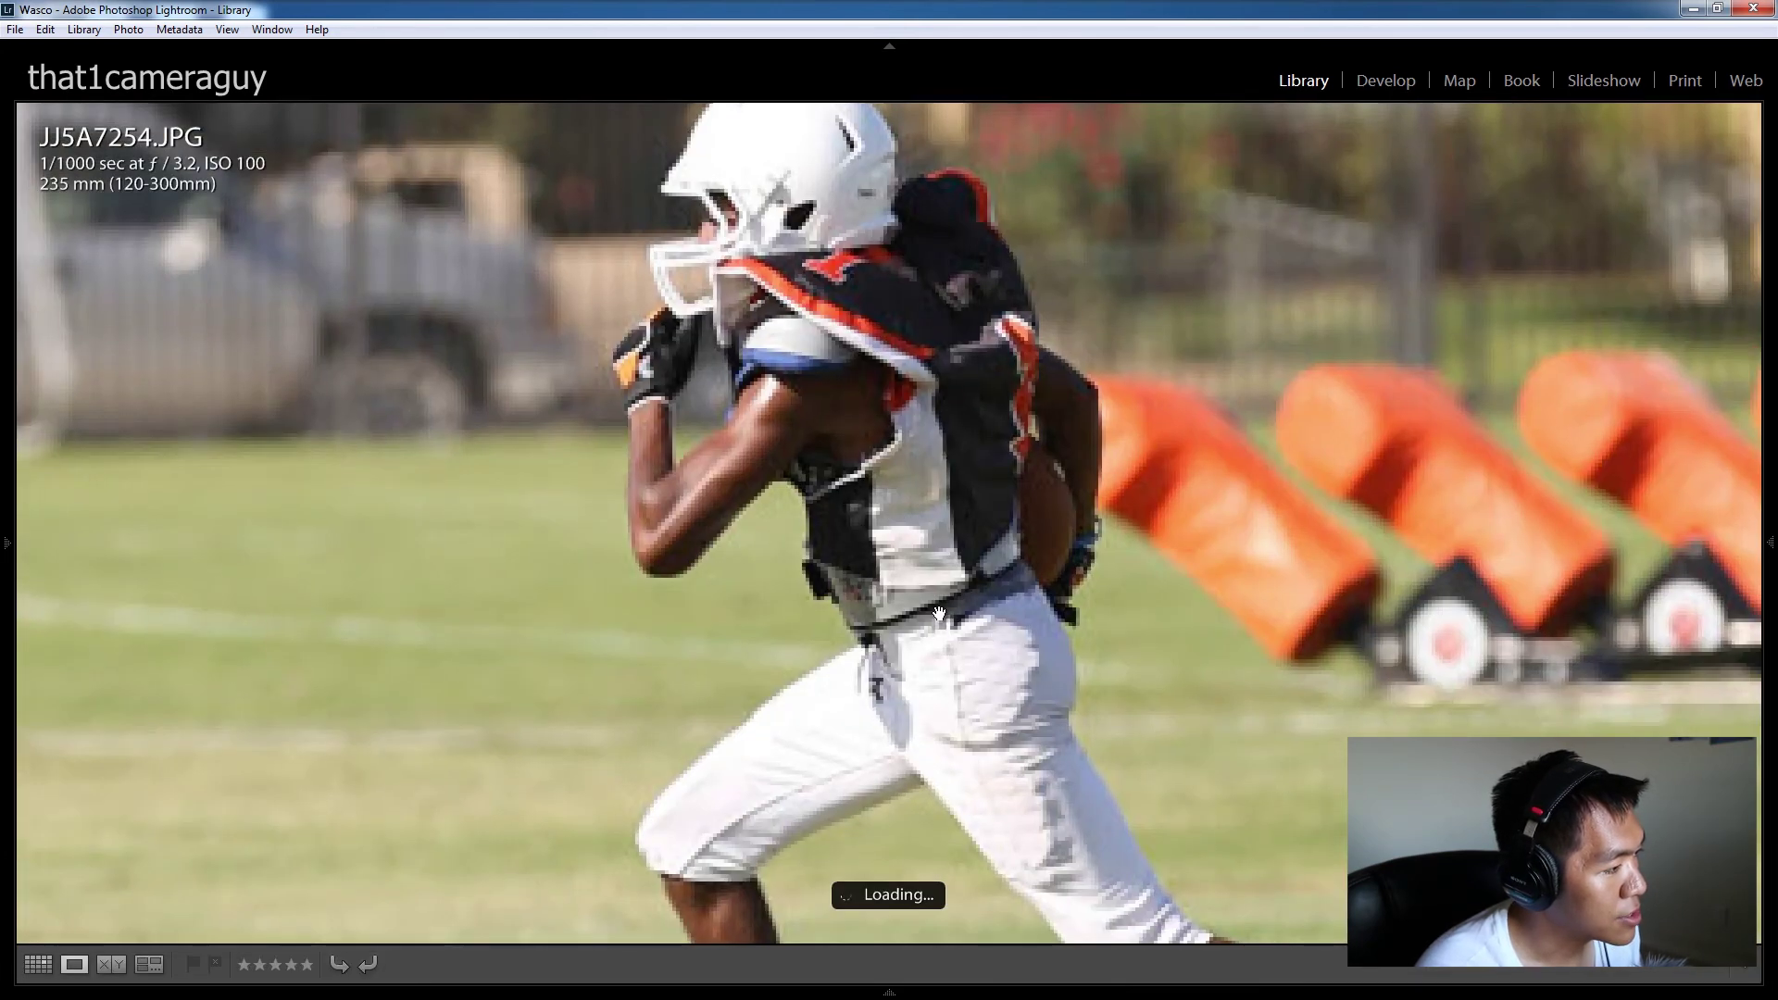
mouse_move(3, 687)
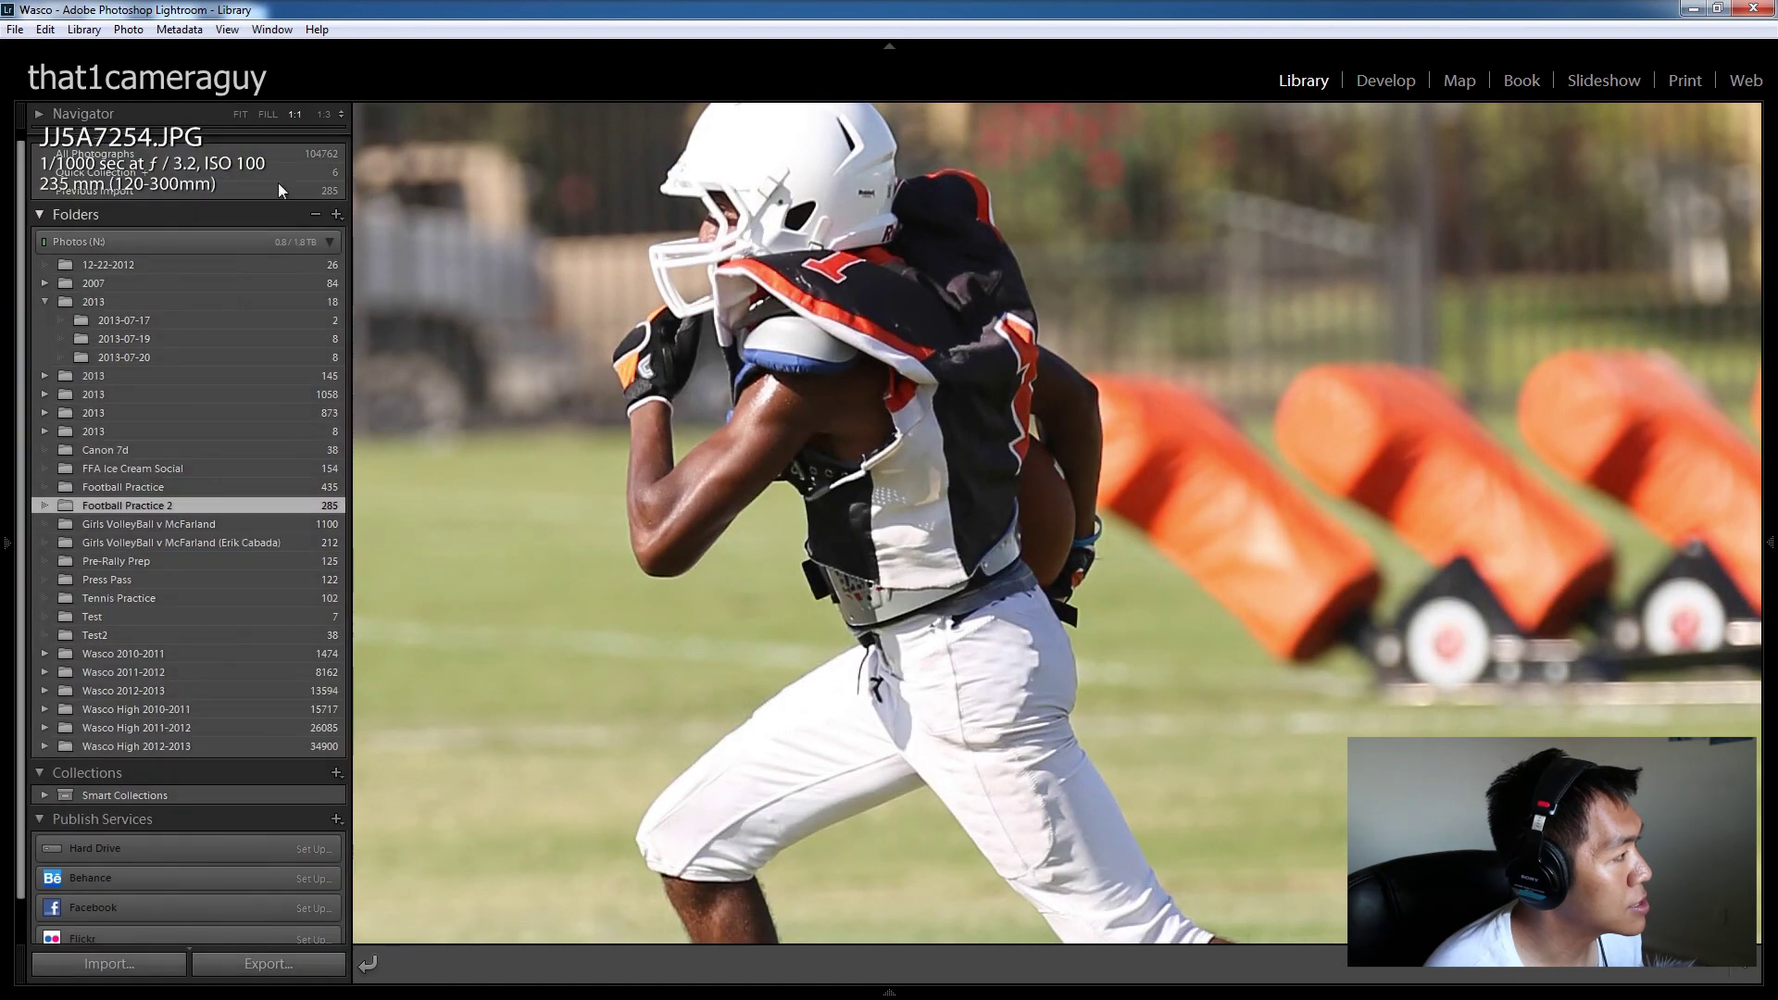
click(330, 114)
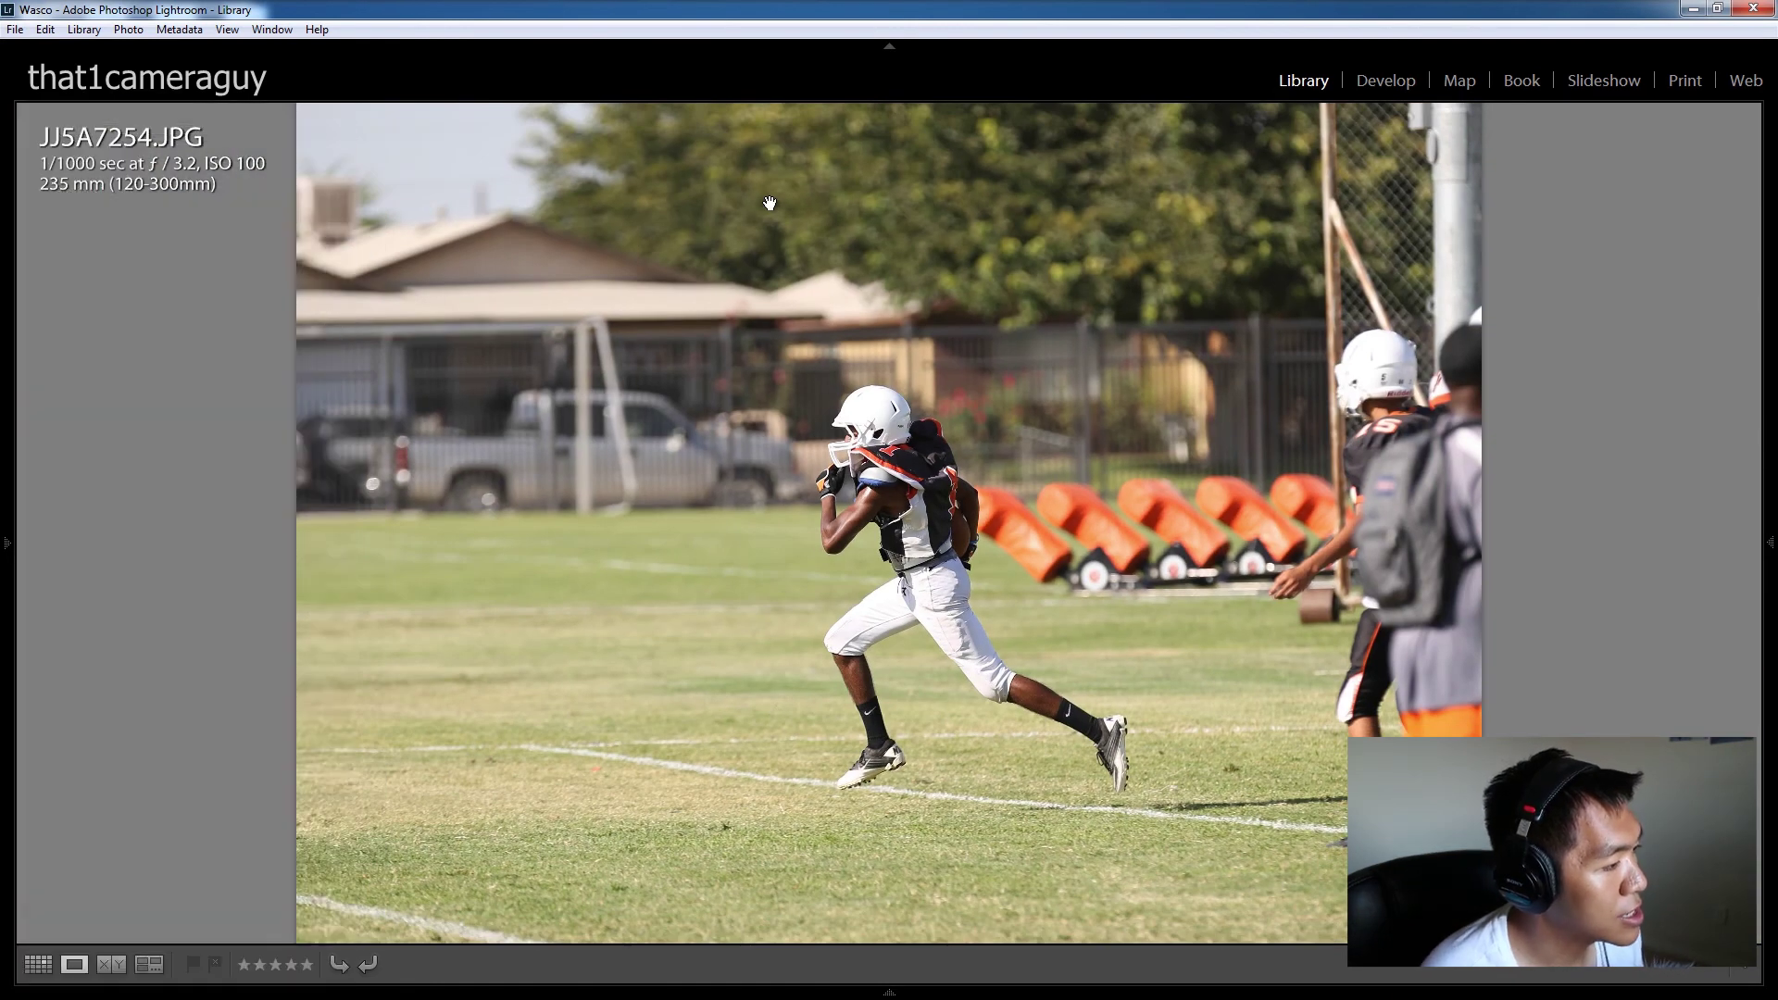
Step: Follow the ball carrier at 1:3 zoom from JJ5A7254.JPG through JJ5A7257.JPG to JJ5A7259.JPG
key(Right)
key(Right)
key(Right)
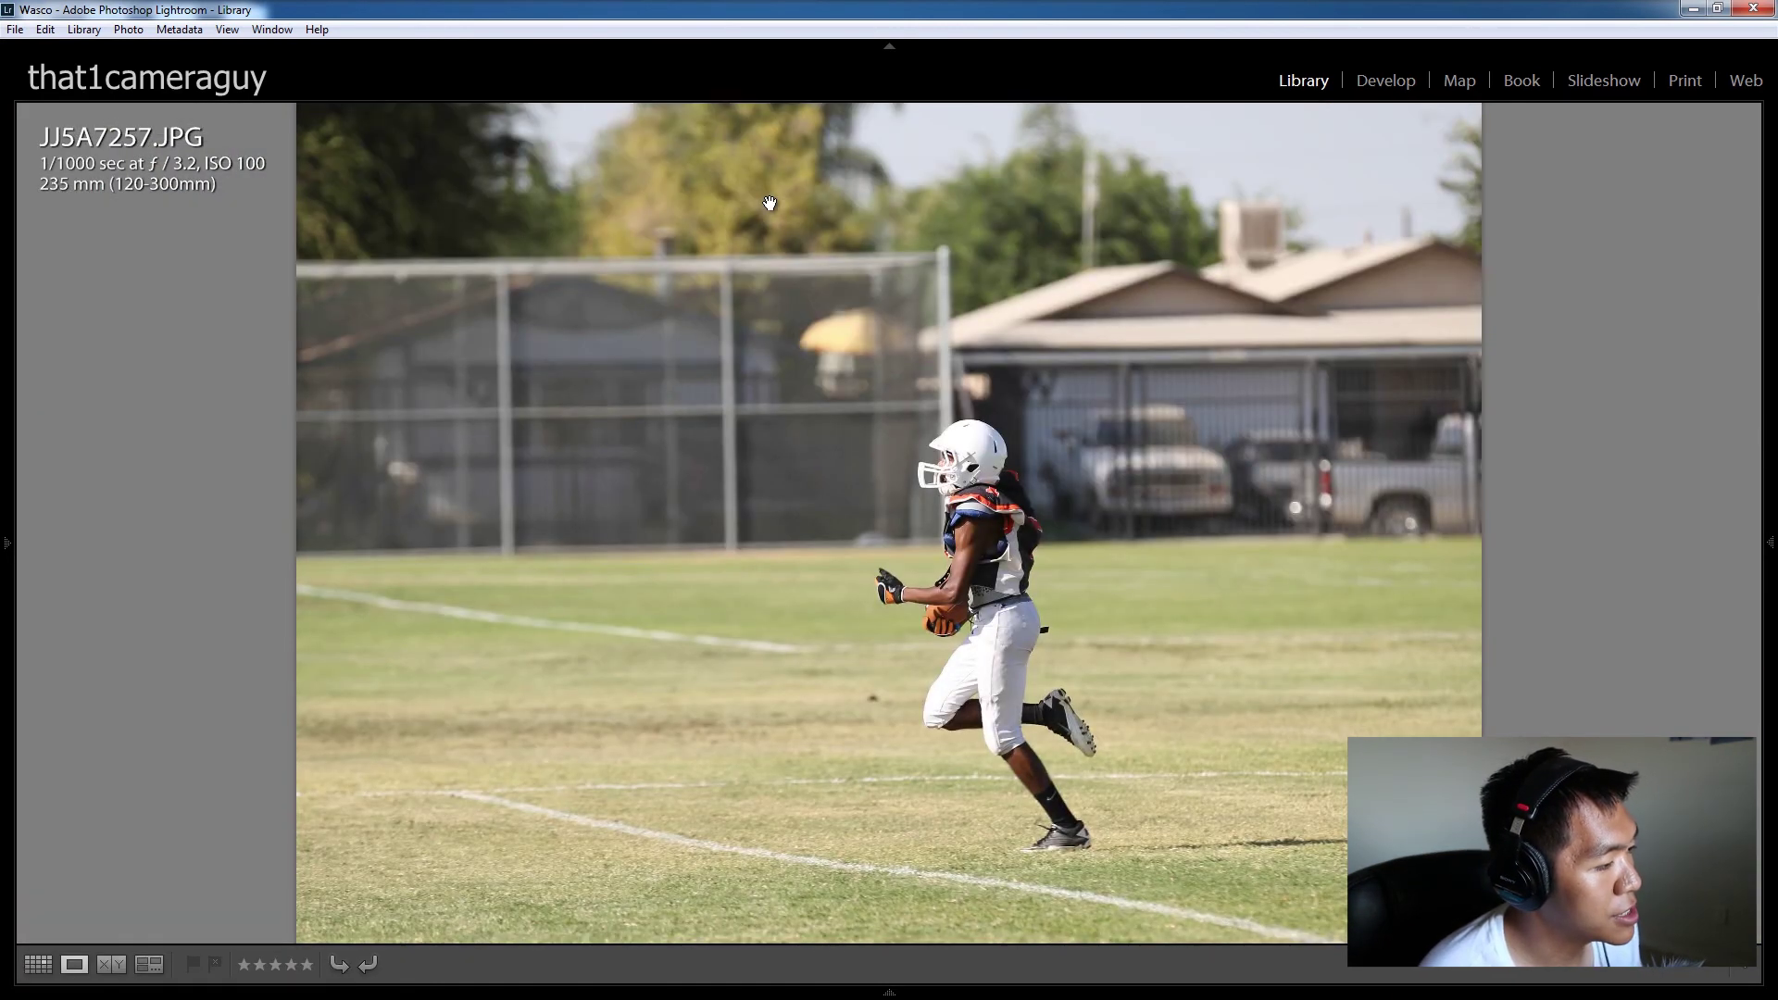
key(Right)
key(Right)
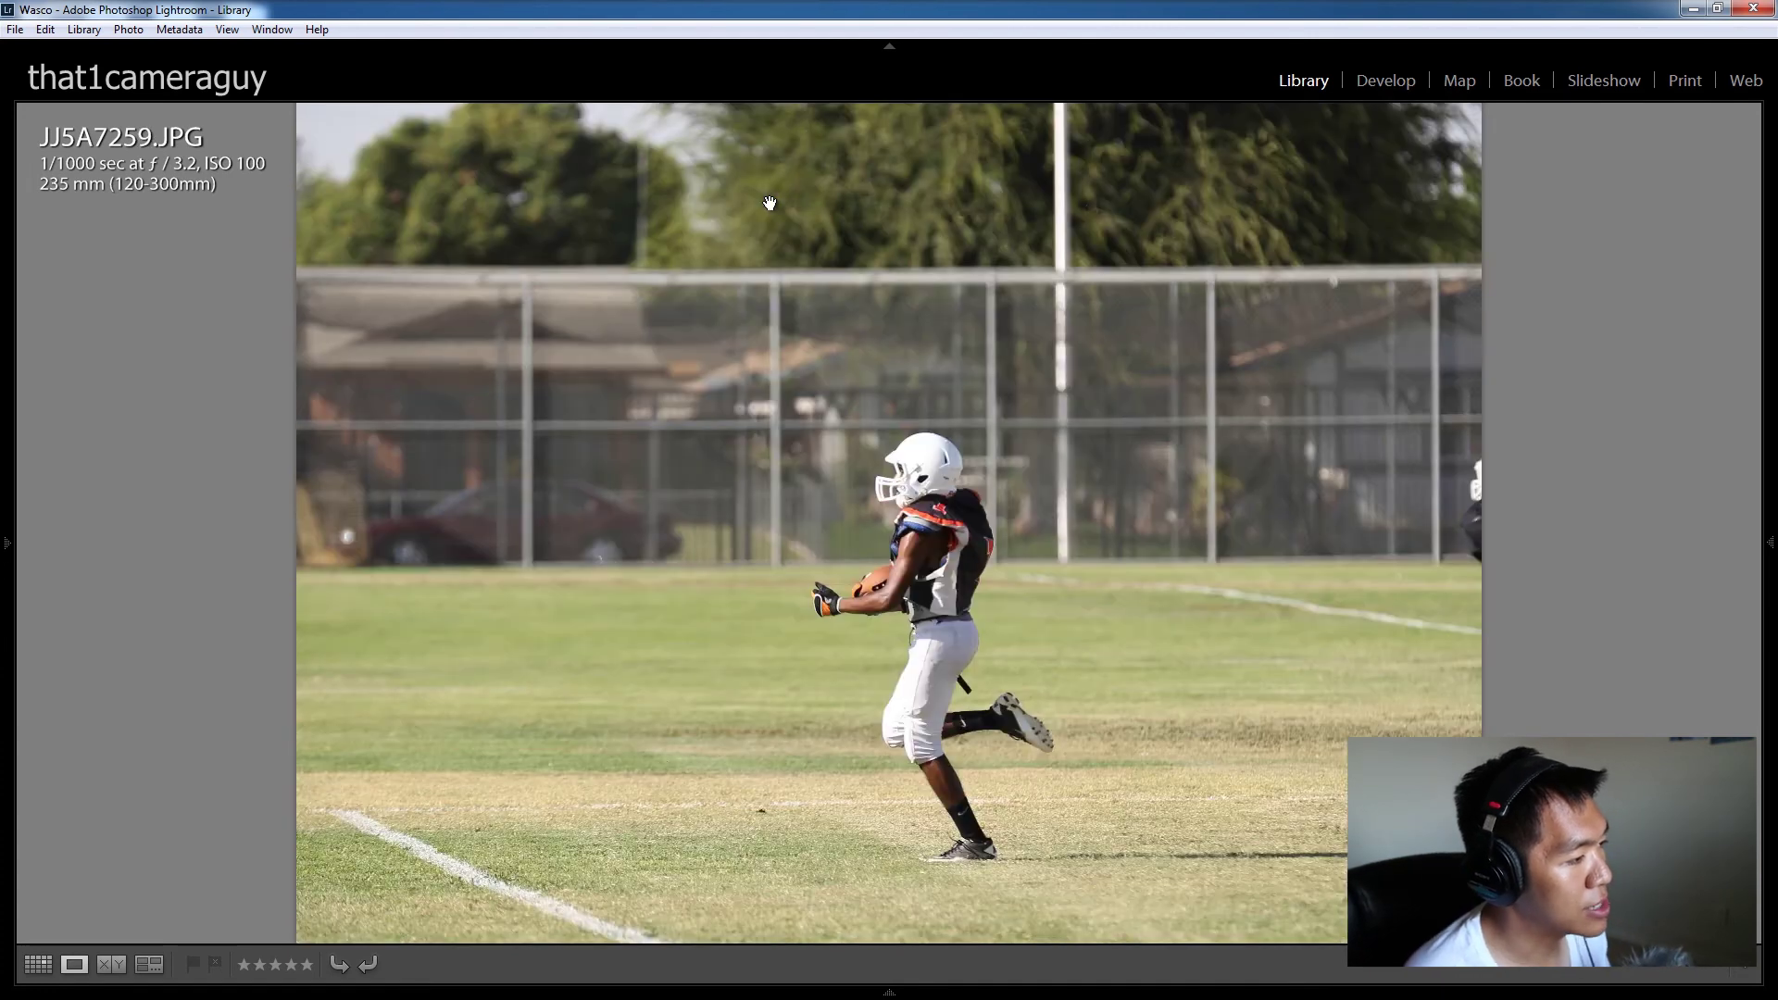
Step: Review the black-jersey players from JJ5A7260.JPG through JJ5A7264.JPG to player 87 in JJ5A7266.JPG
key(Right)
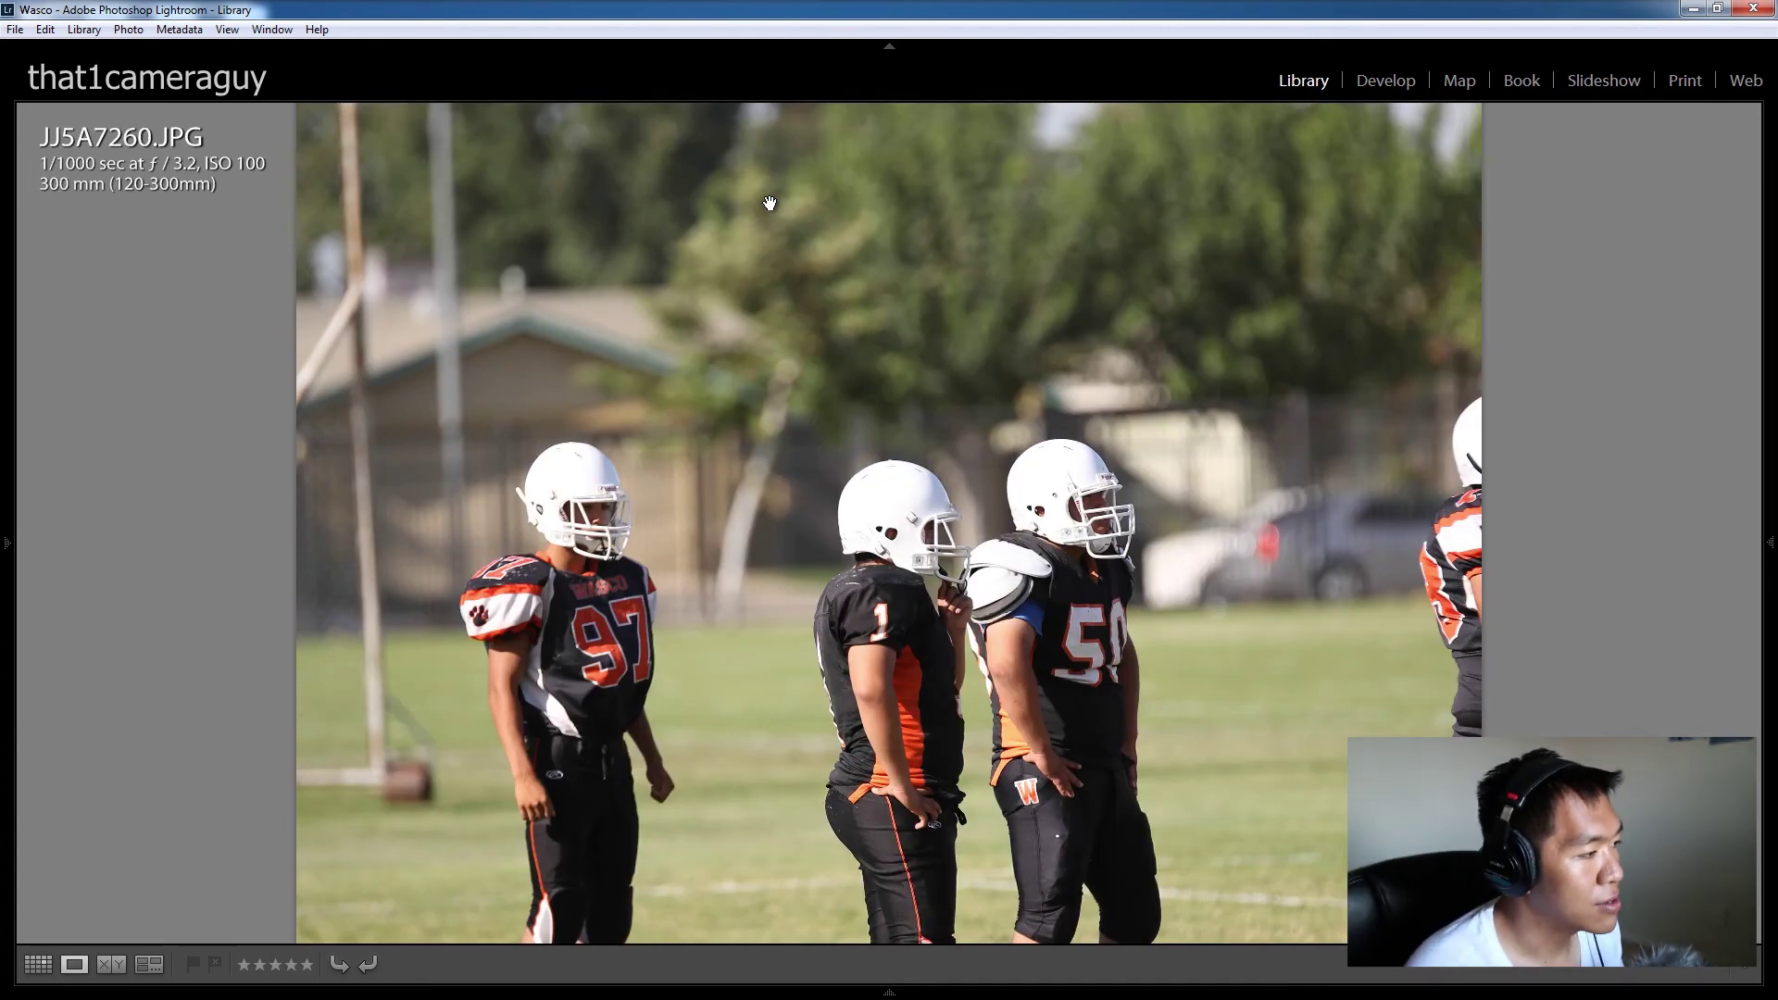
key(Right)
key(Right)
key(Right)
key(Right)
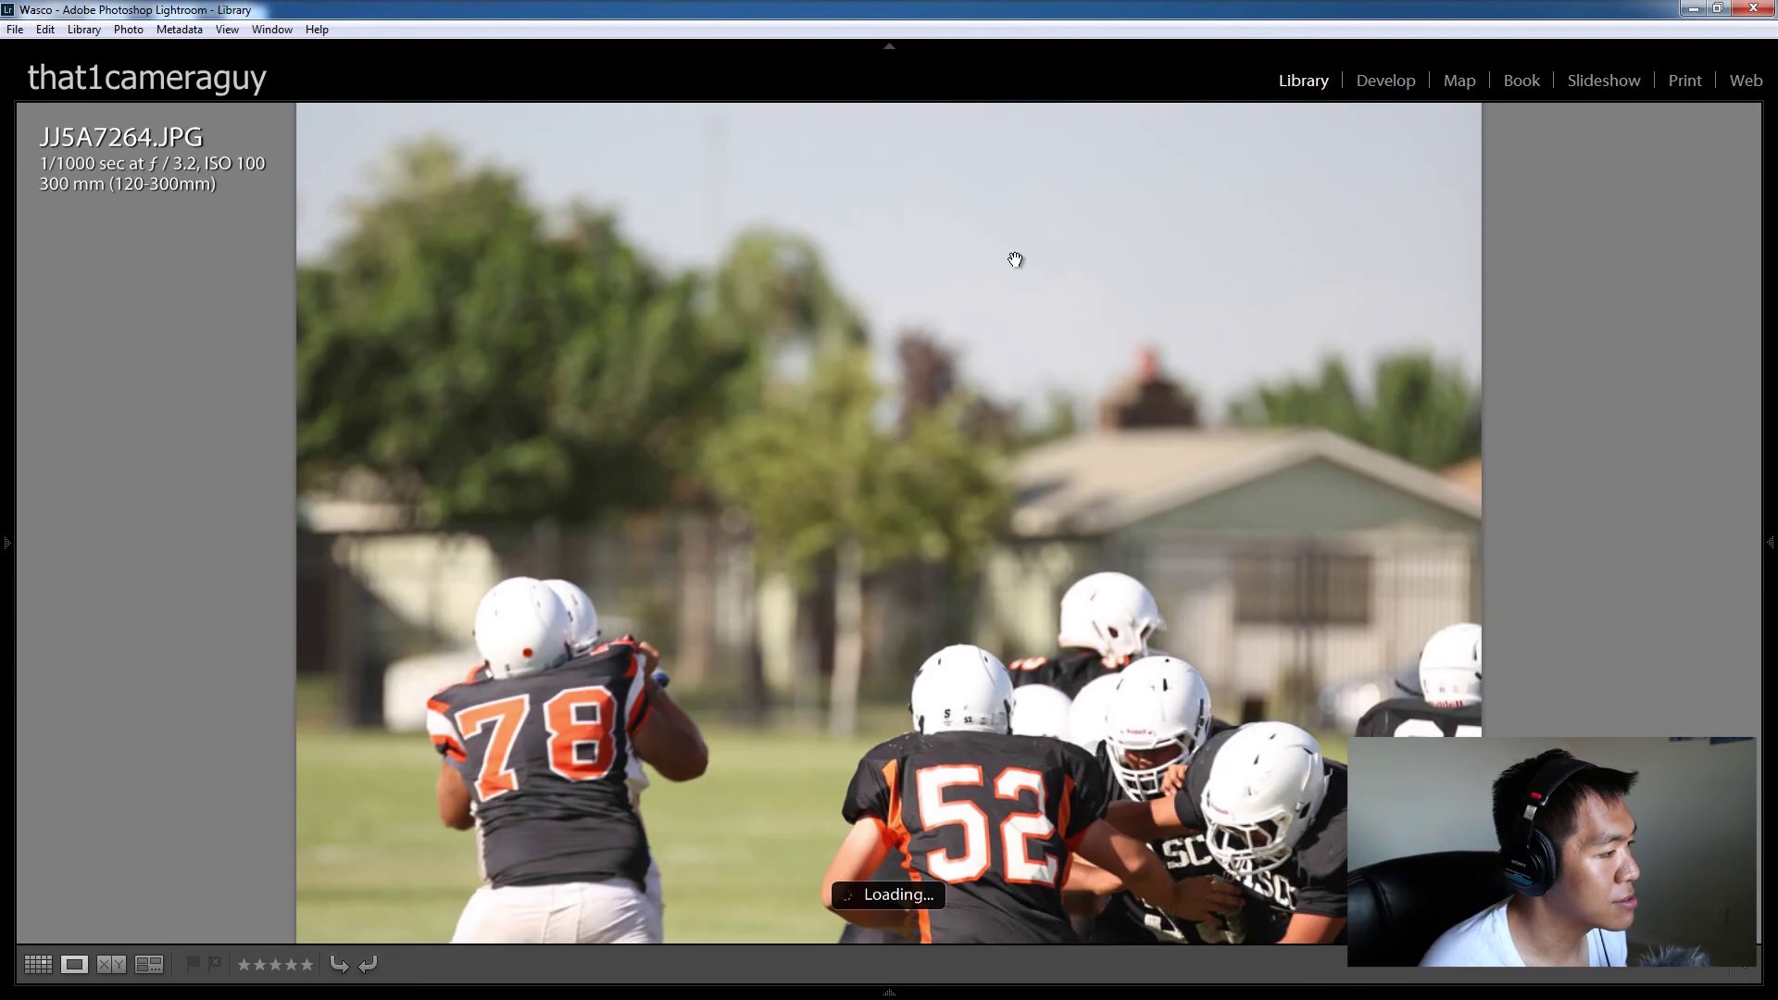
key(Right)
key(Right)
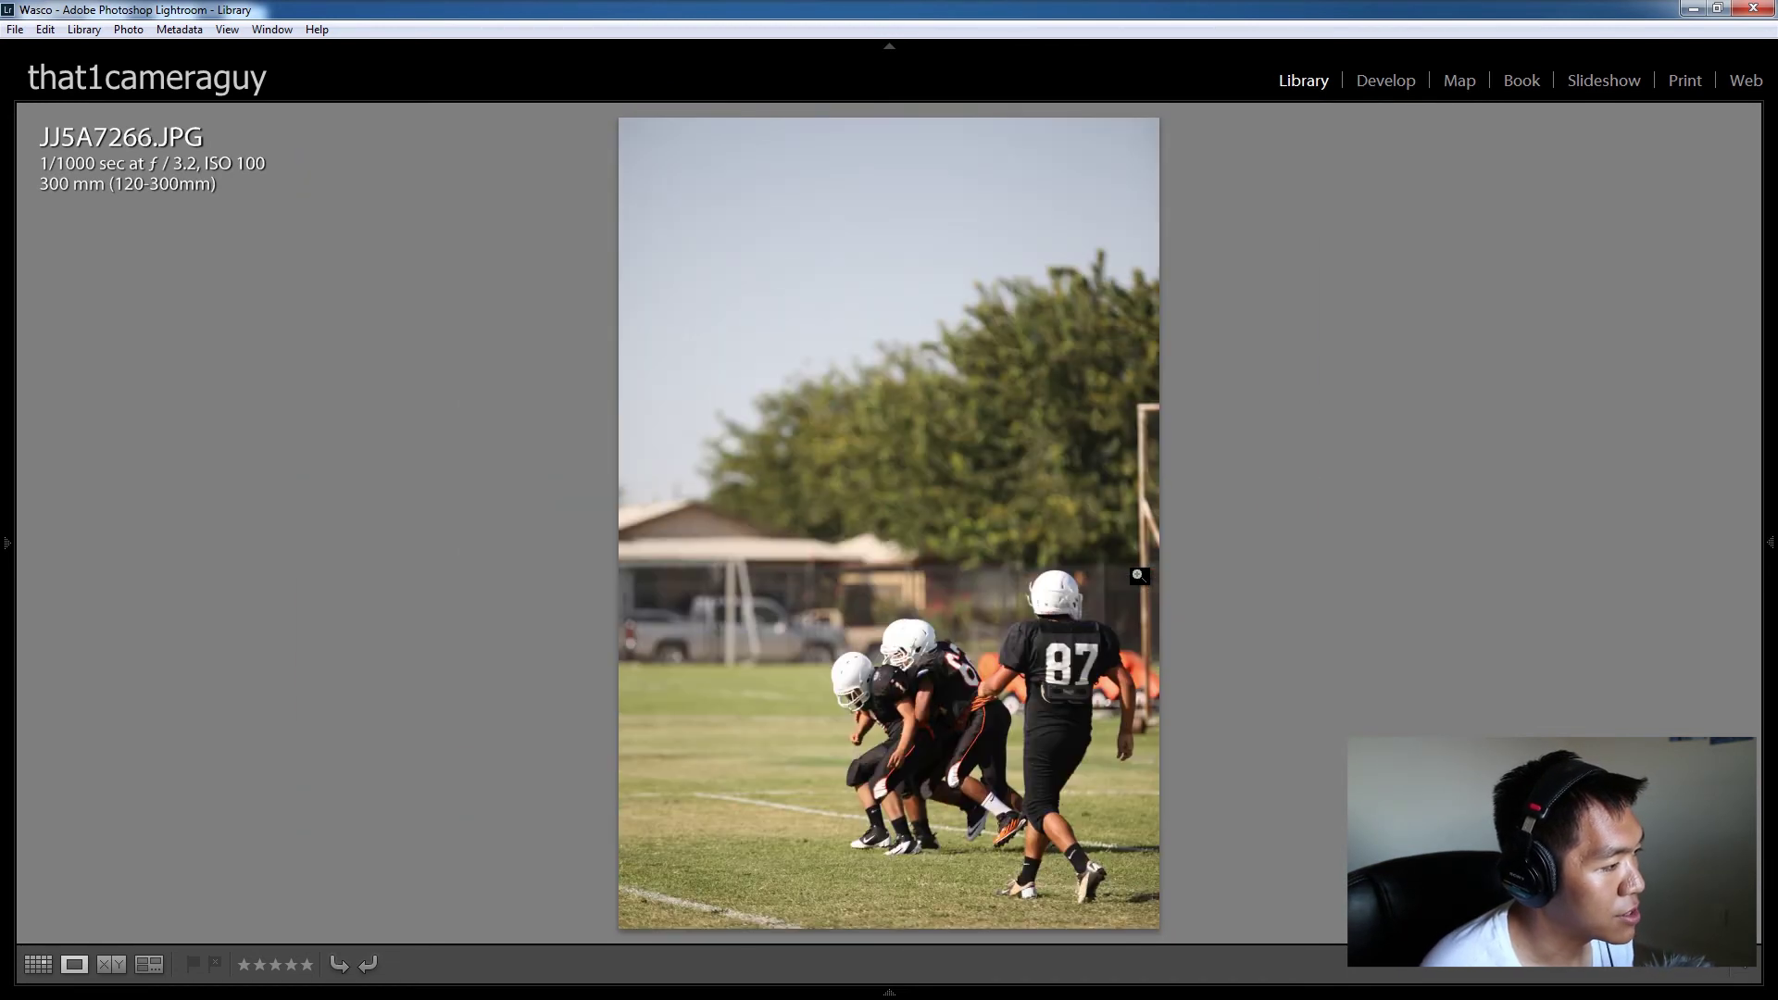
Step: Continue through the scrimmage pile-up in JJ5A7270.JPG to the coach in orange shorts in JJ5A7275.JPG
key(Right)
key(Right)
key(Right)
key(Right)
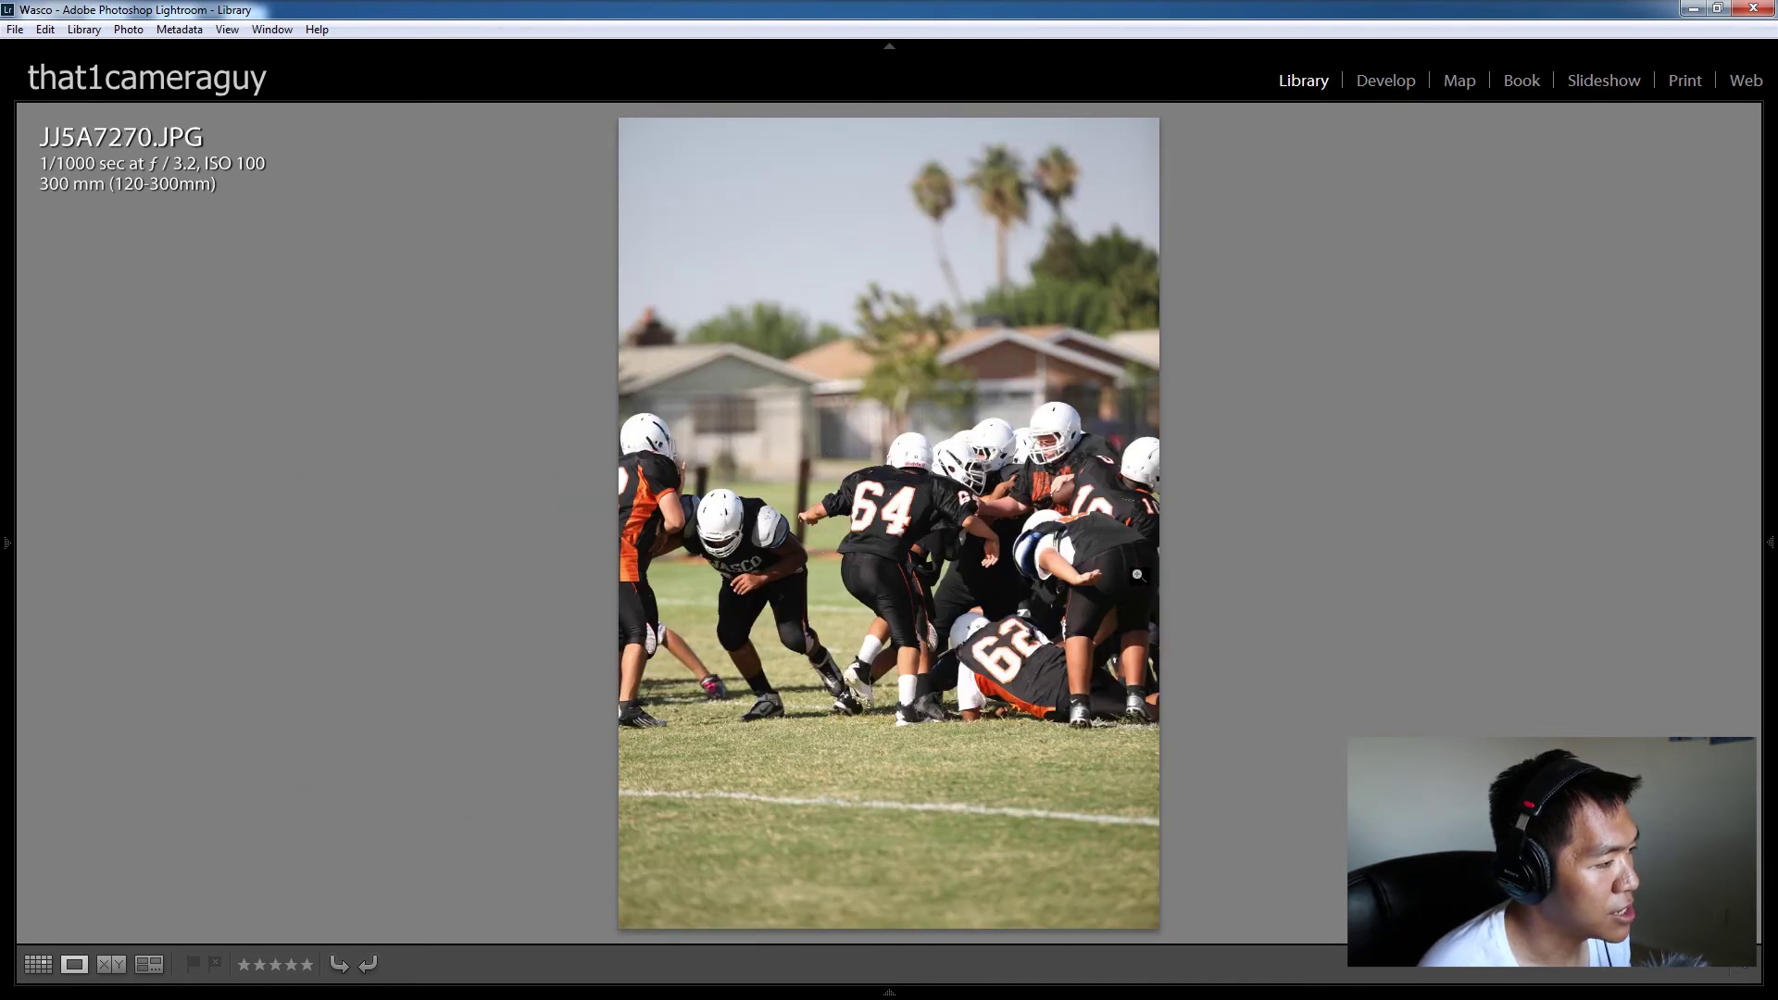
key(Right)
key(Right)
key(Right)
key(Right)
key(Right)
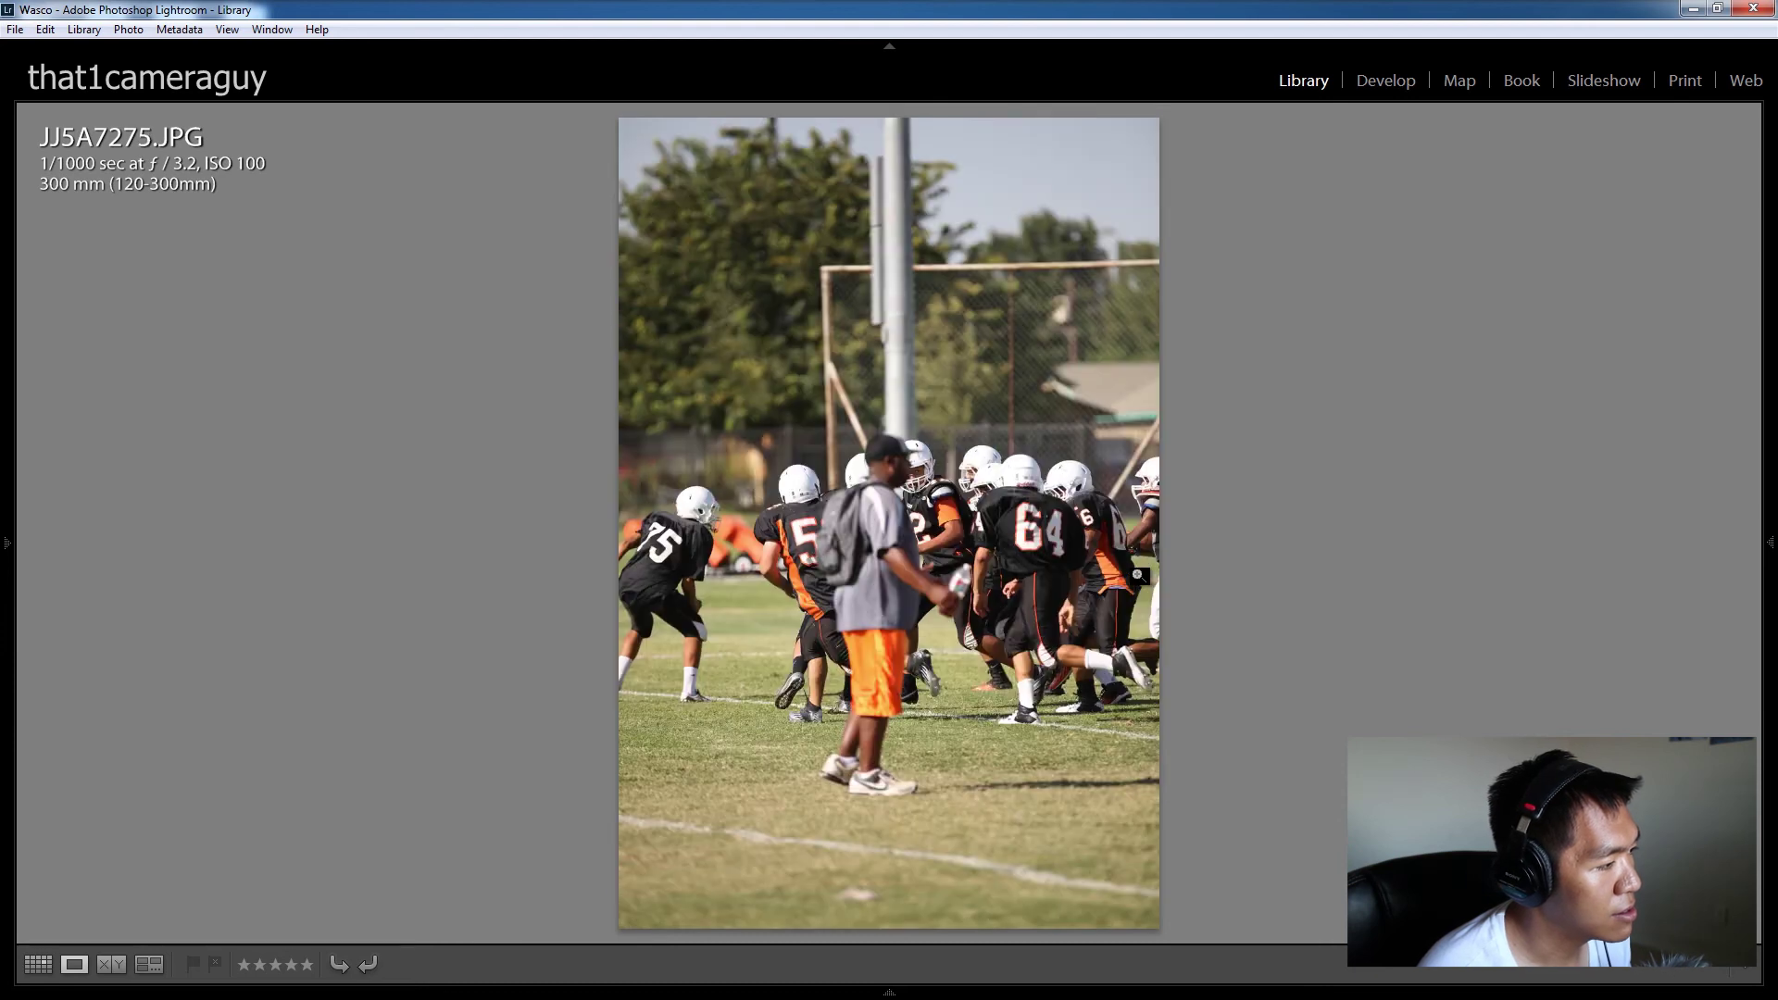
Step: Review the chase sequence with player 52 from JJ5A7279.JPG to JJ5A7283.JPG, checking the players' focus
key(Right)
key(Right)
key(Right)
key(Right)
key(Right)
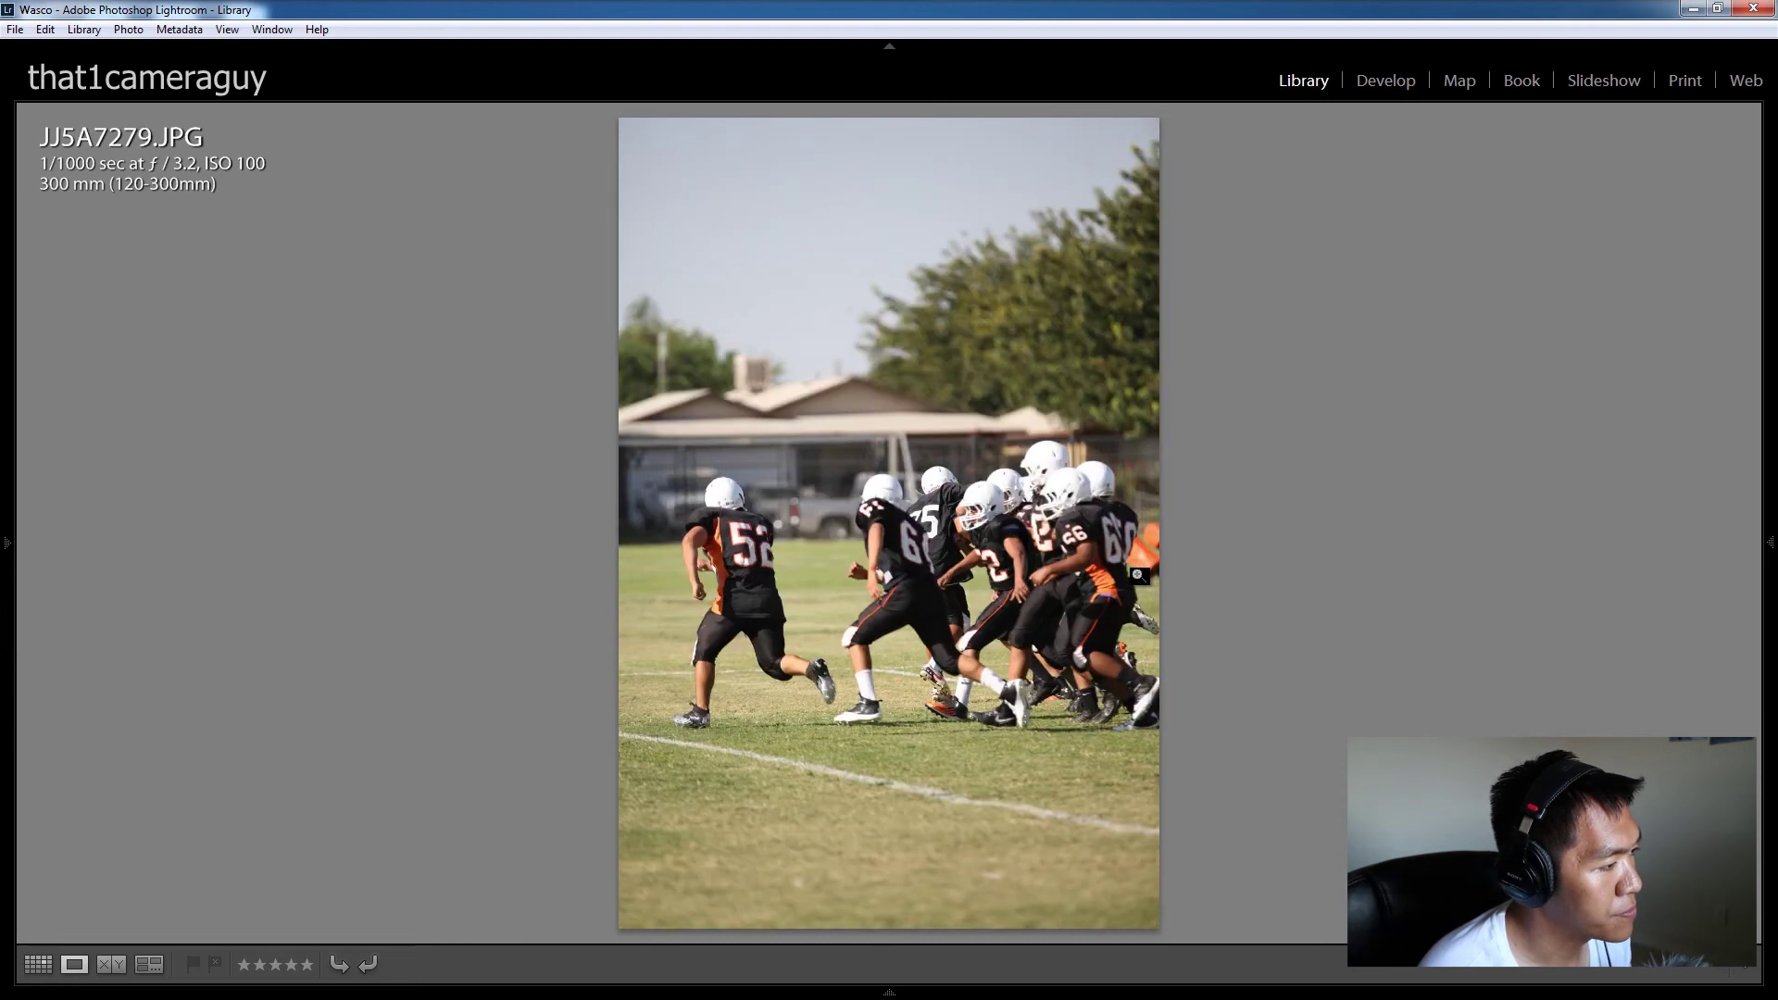
key(Right)
key(Right)
key(Right)
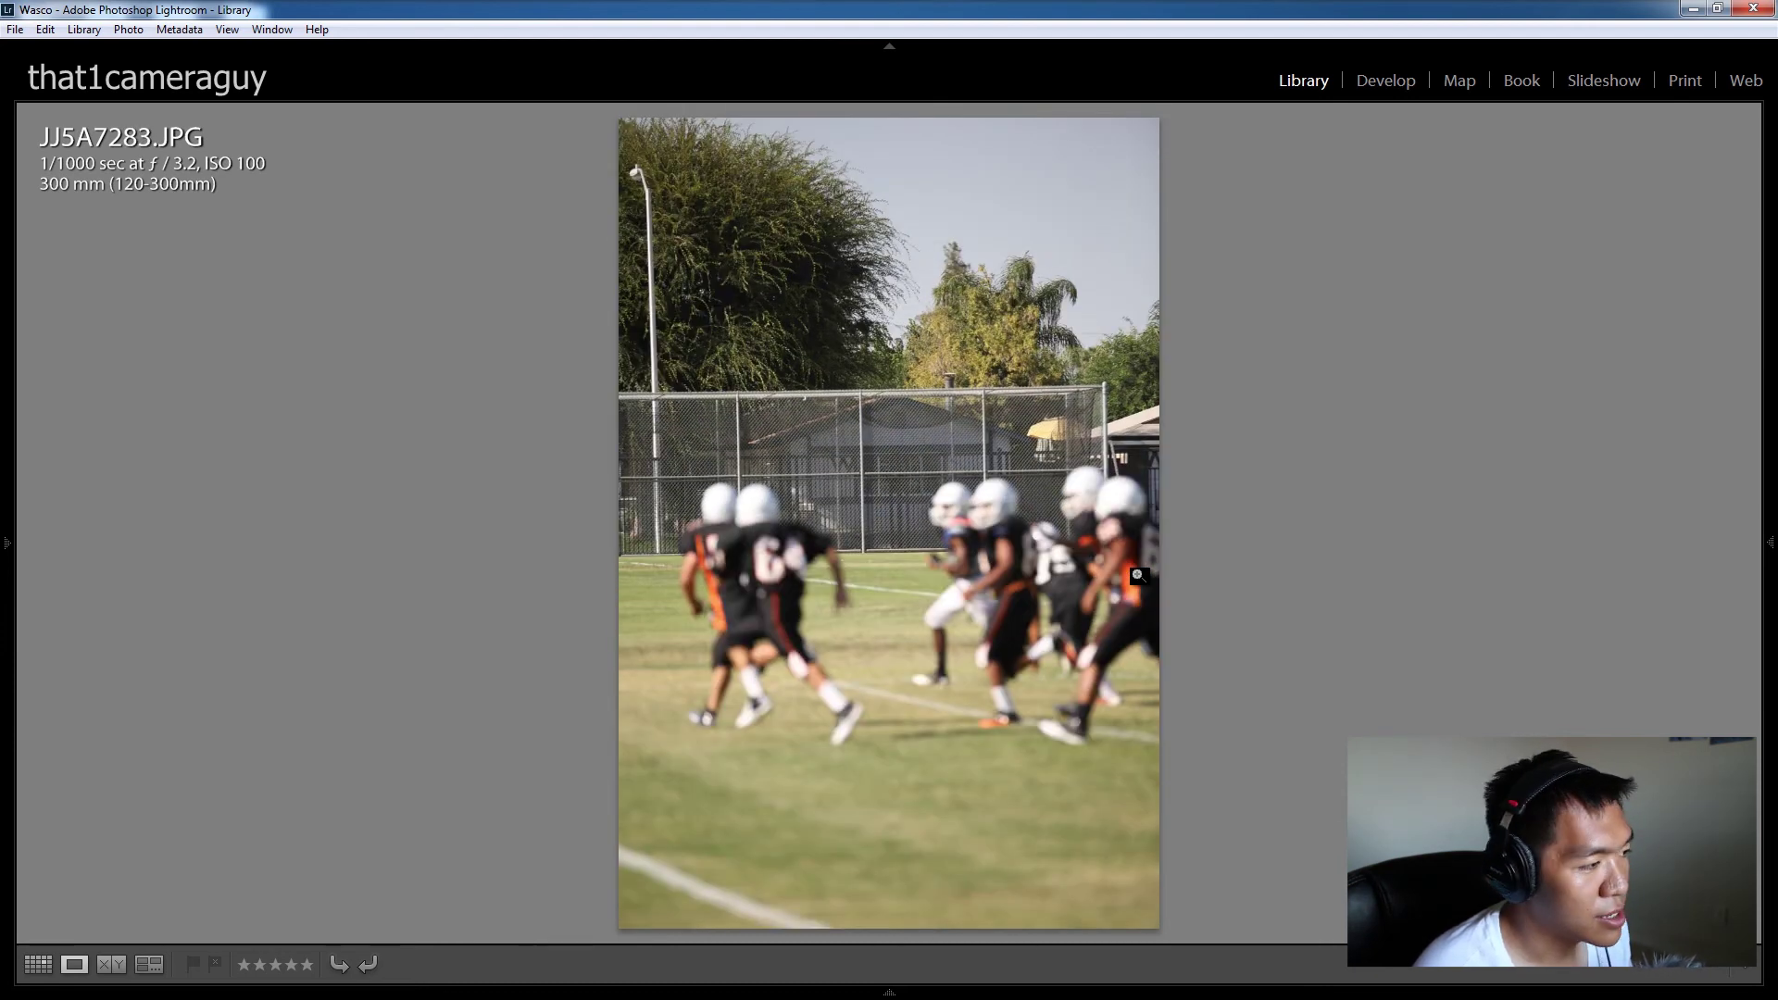
Step: Compare the focus of the running play in JJ5A7288.JPG with the lone ball carrier in JJ5A7292.JPG
key(Right)
key(Right)
key(Right)
key(Right)
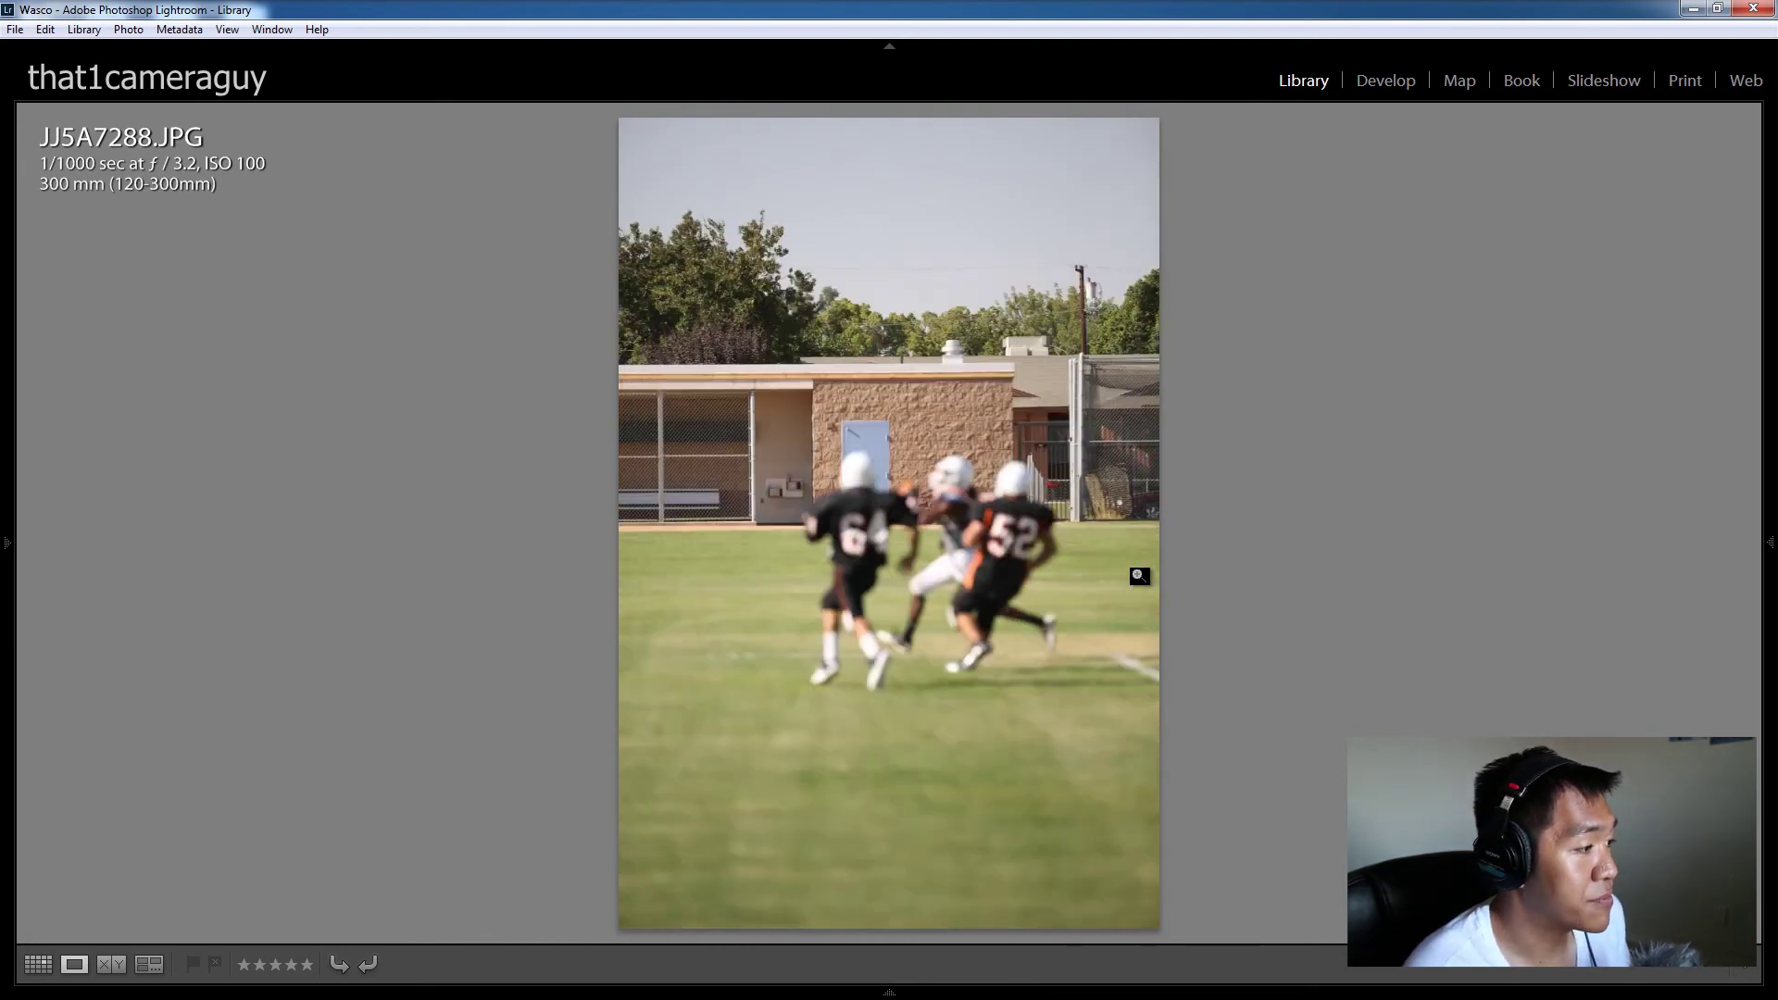
key(Right)
key(Right)
key(Right)
key(Right)
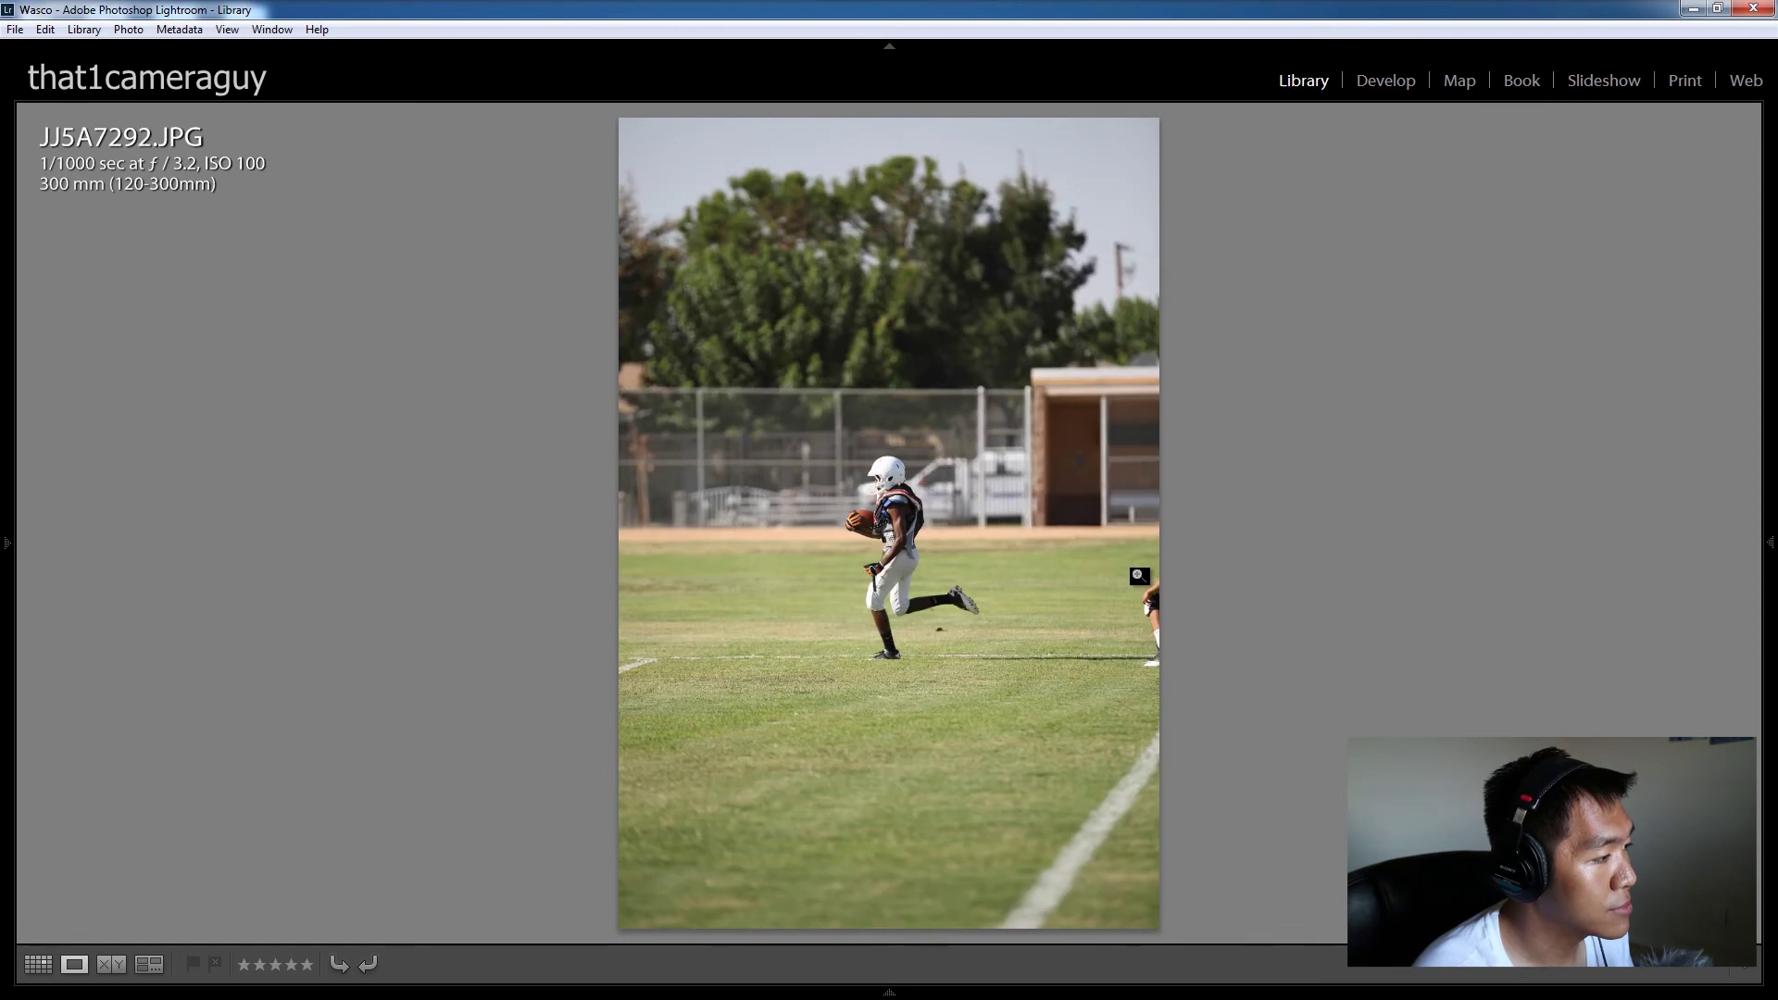
Step: Review the ball carrier running in front of the waiting players from JJ5A7299.JPG to JJ5A7302.JPG
key(Right)
key(Right)
key(Right)
key(Right)
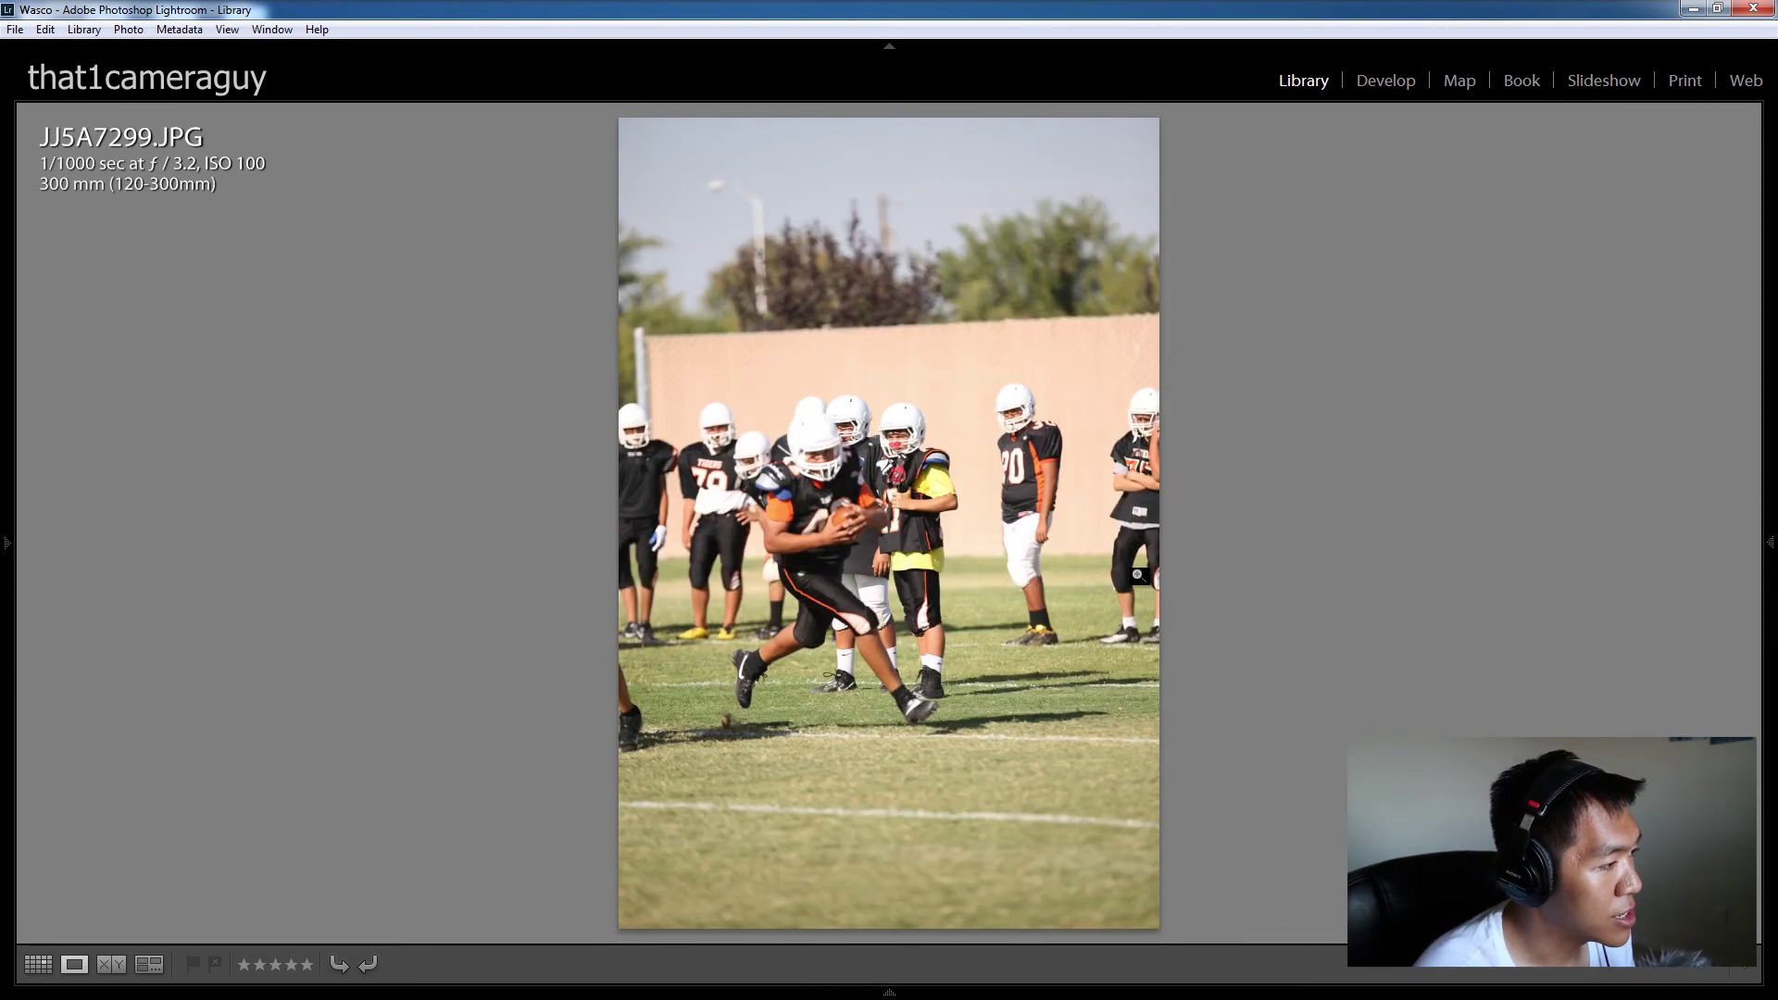
key(Right)
key(Right)
key(Right)
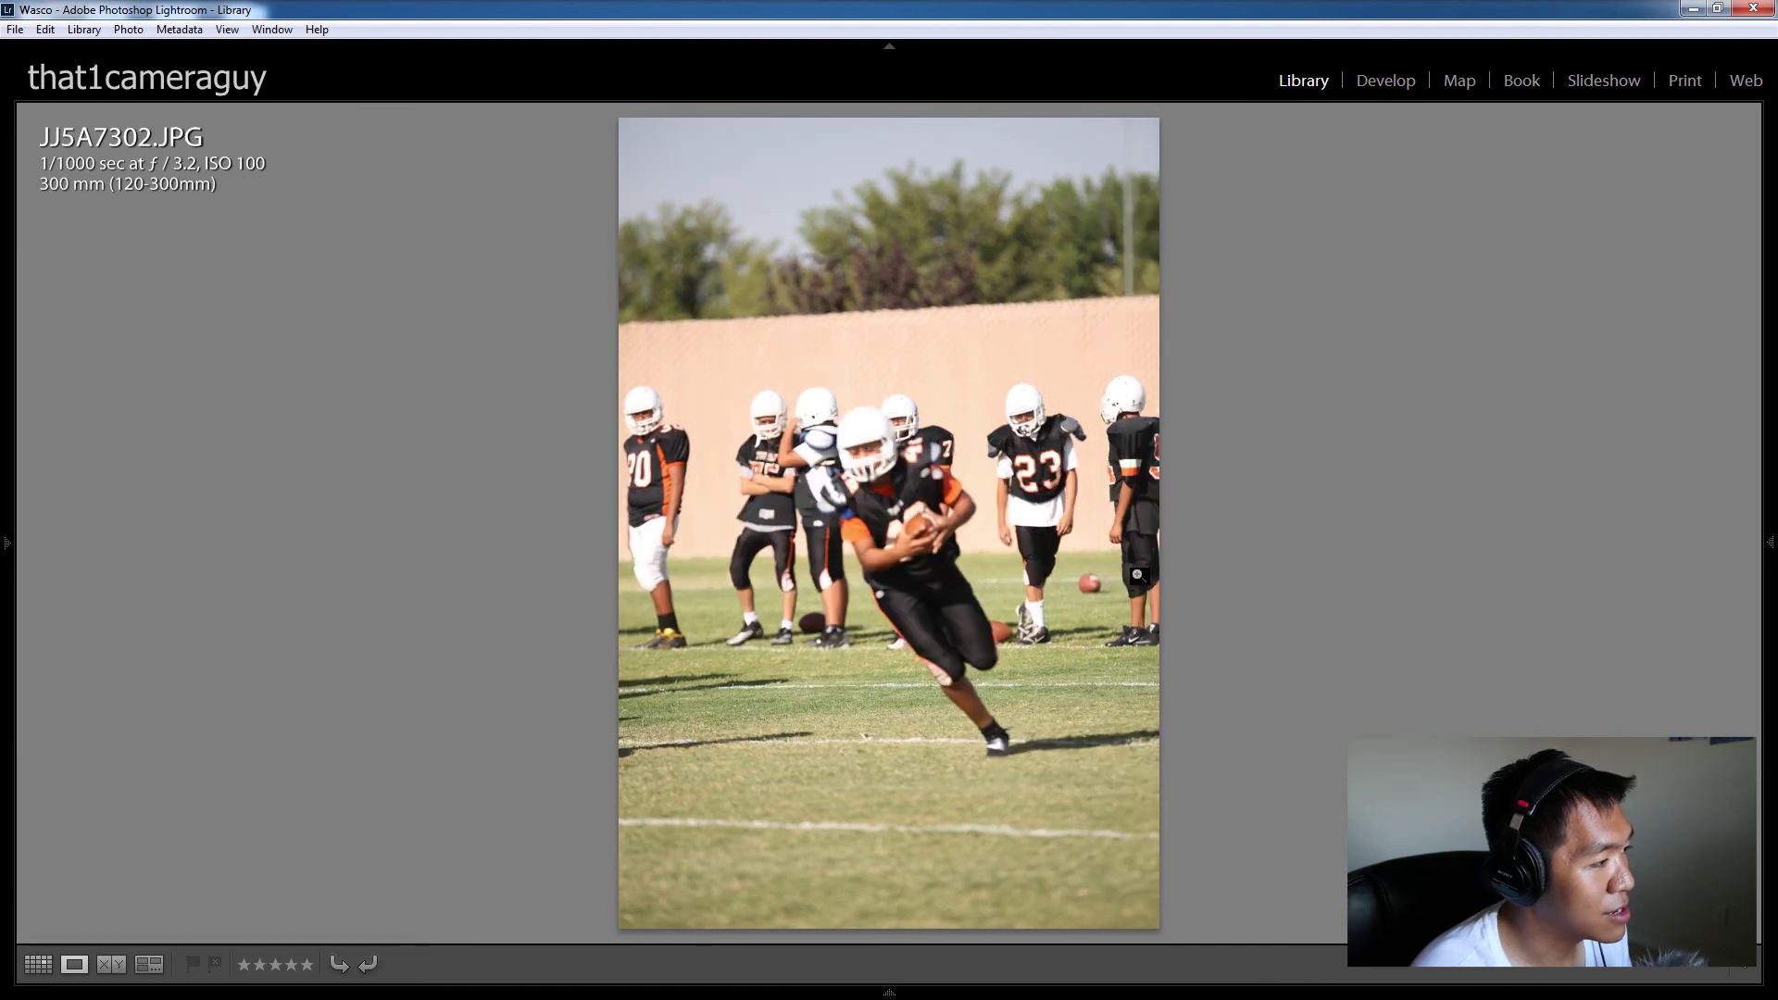
Step: Compare JJ5A7306.JPG with JJ5A7307.JPG and examine the ball carrier in JJ5A7306.JPG zoomed in, returning to full view
key(Right)
key(Right)
key(Right)
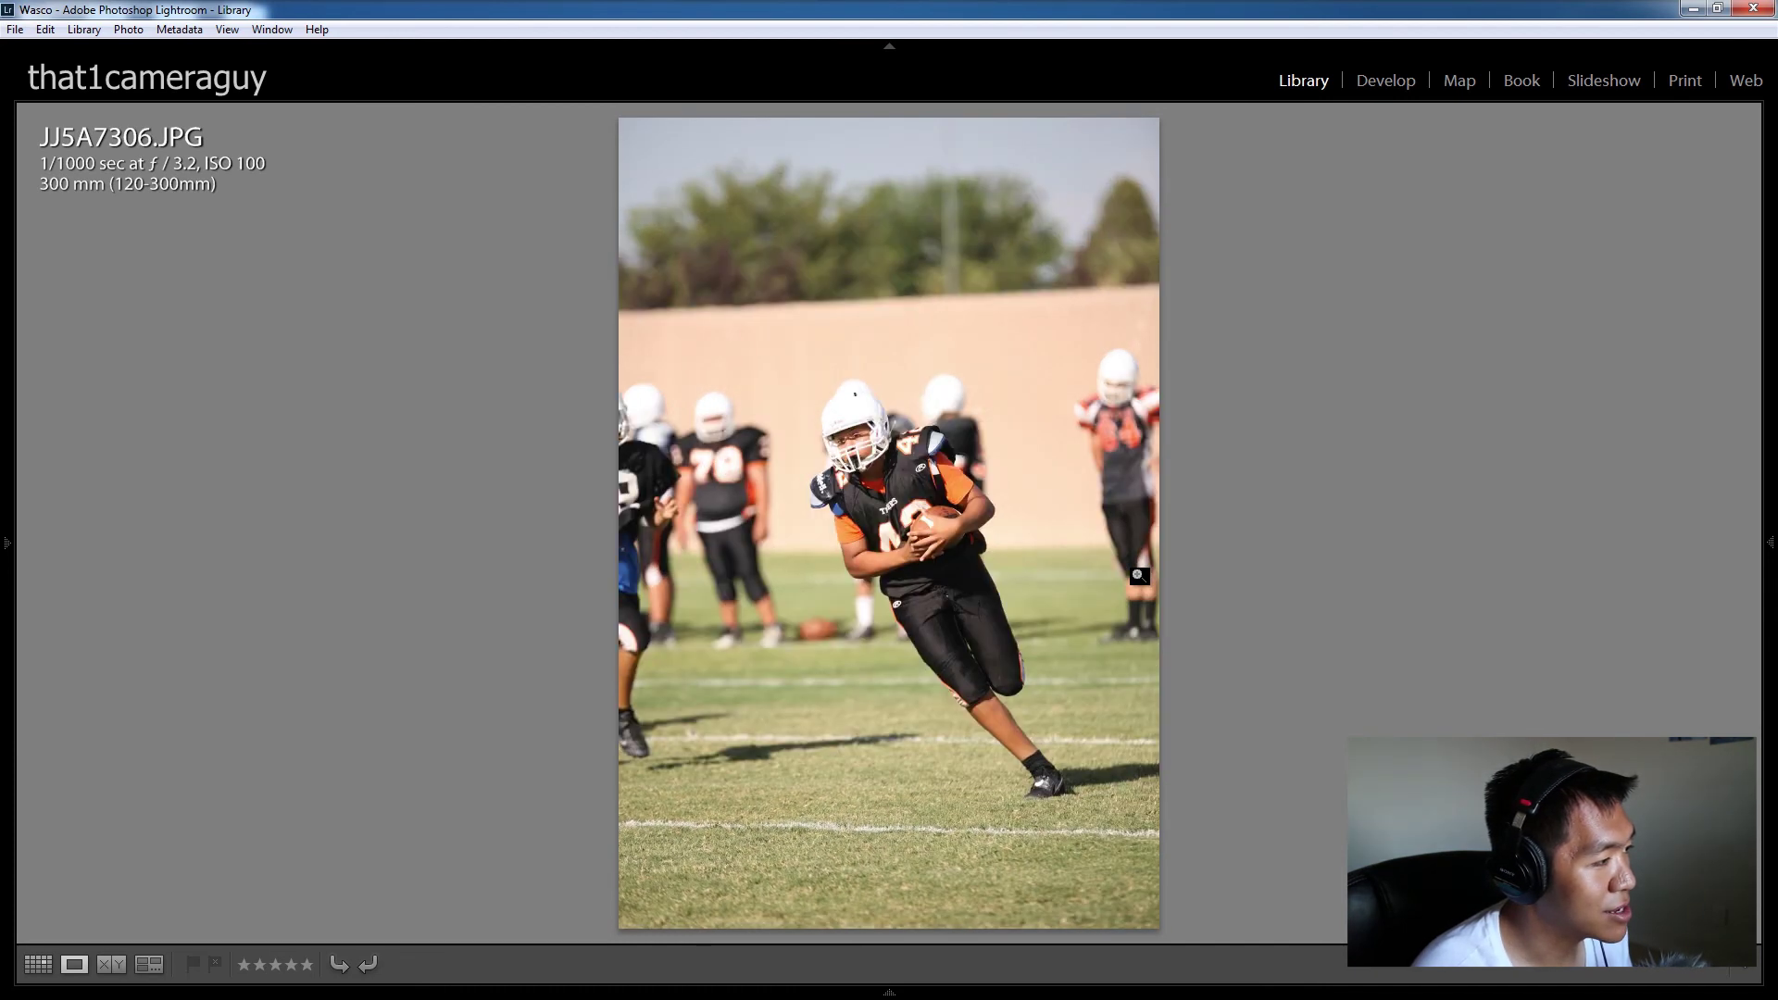
key(Right)
key(Left)
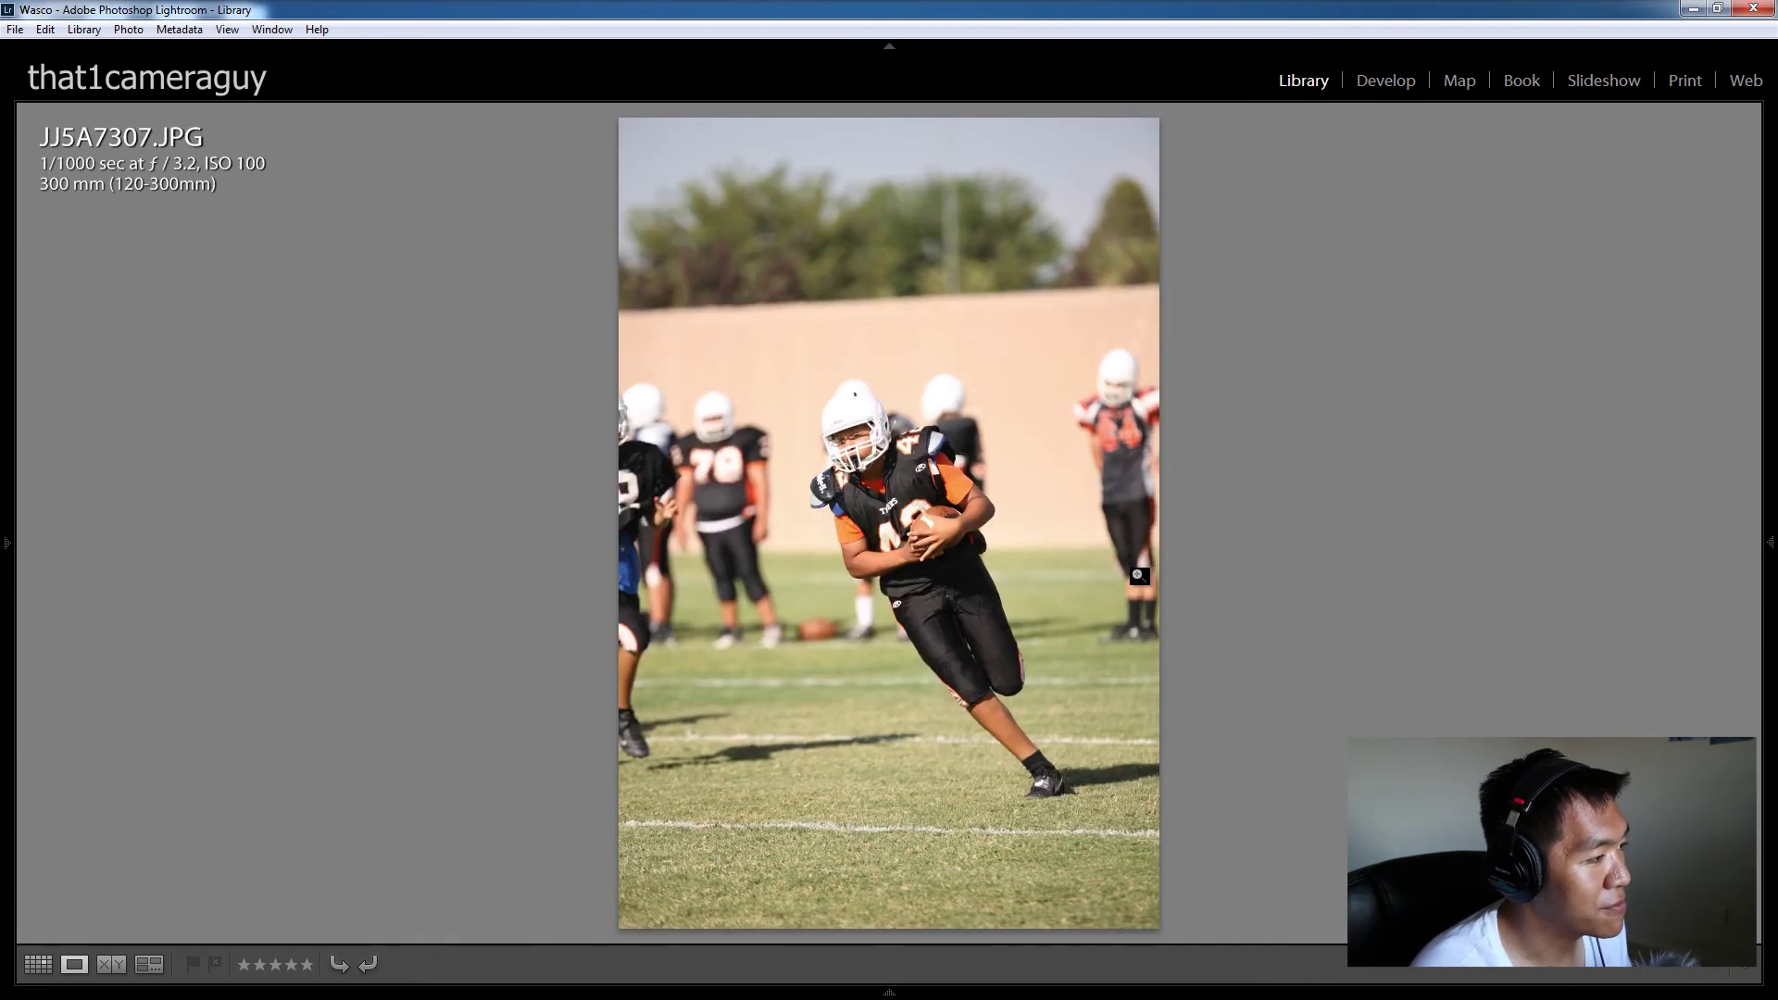
click(832, 451)
drag(961, 626, 938, 519)
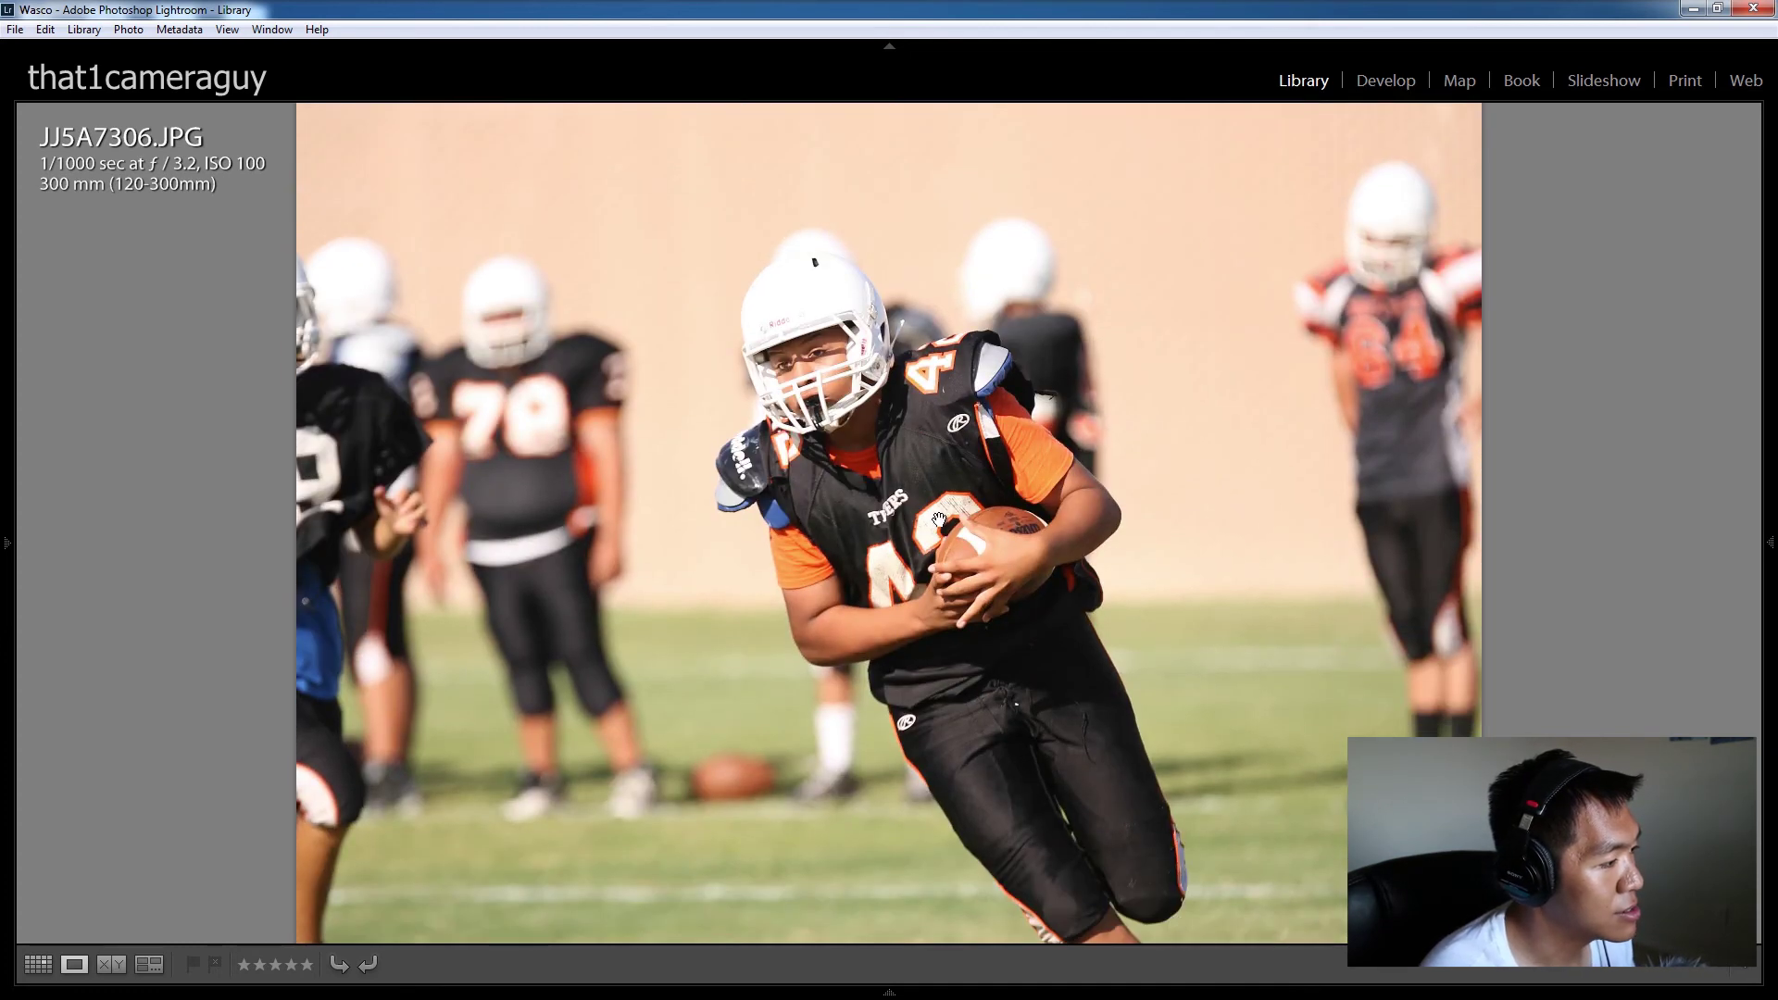
click(848, 524)
Step: Move on to players 78 and 75 in JJ5A7309.JPG and the wide team drill in JJ5A7311.JPG
key(Right)
key(Right)
key(Right)
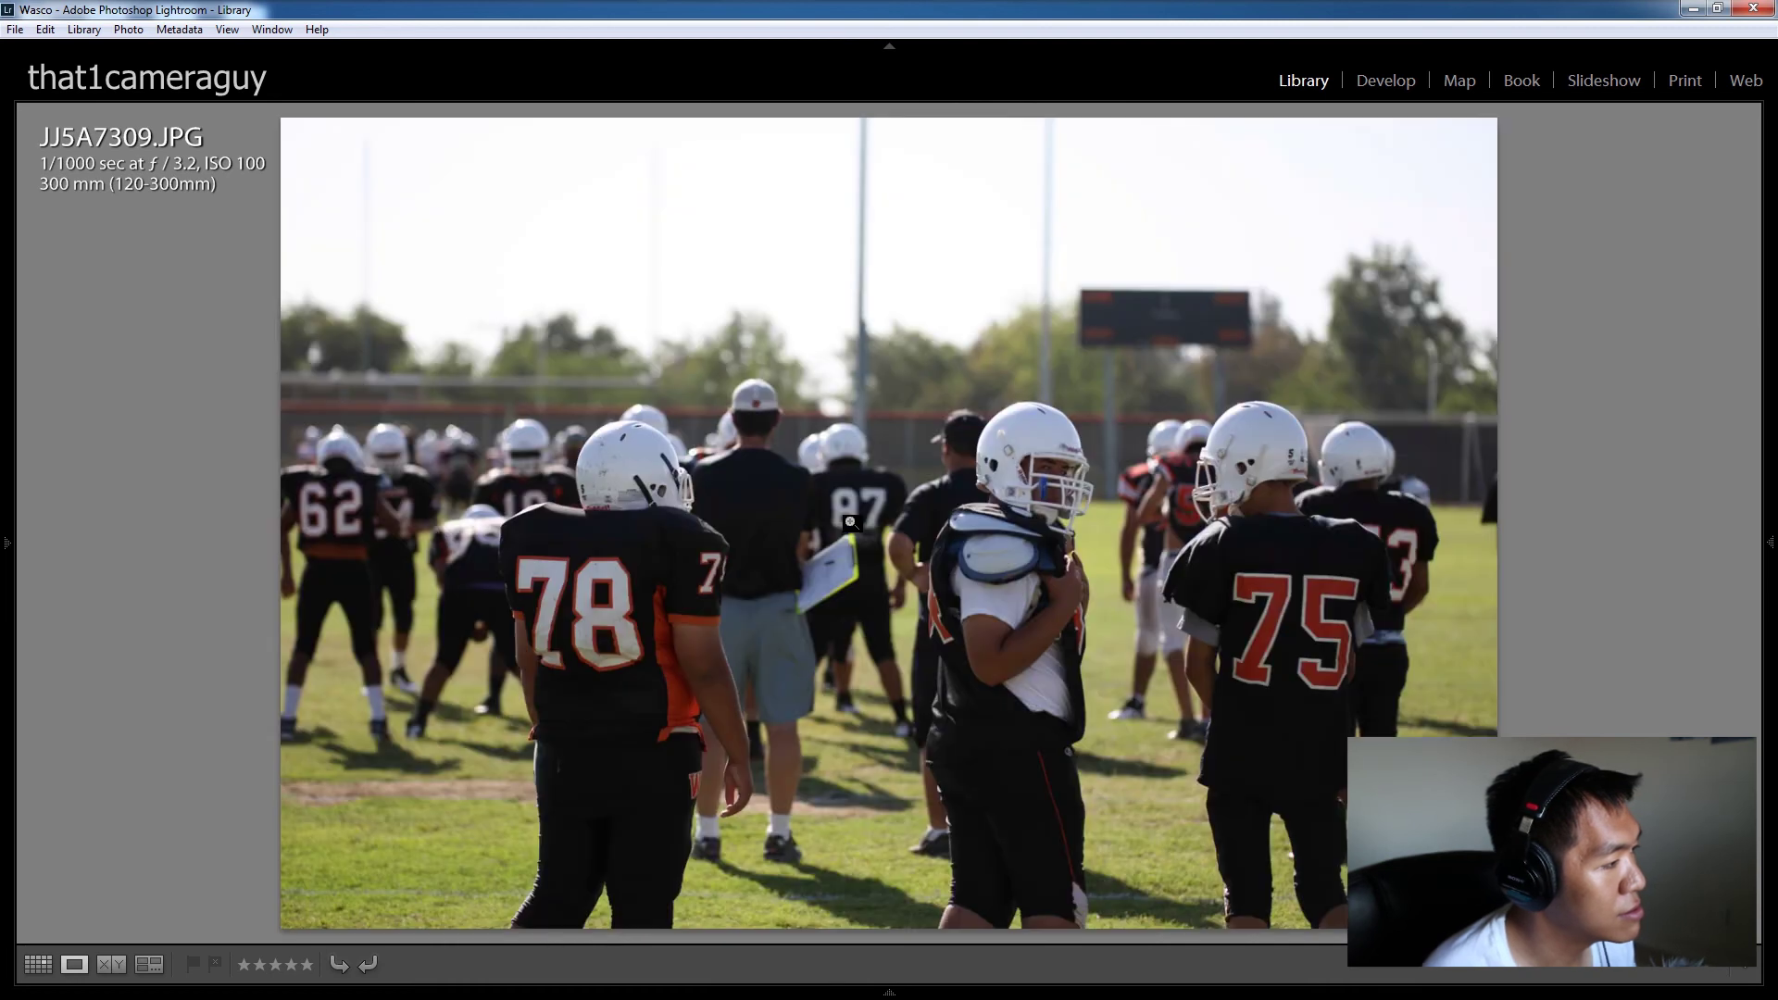
key(Right)
key(Right)
key(Right)
key(Right)
key(Right)
key(Right)
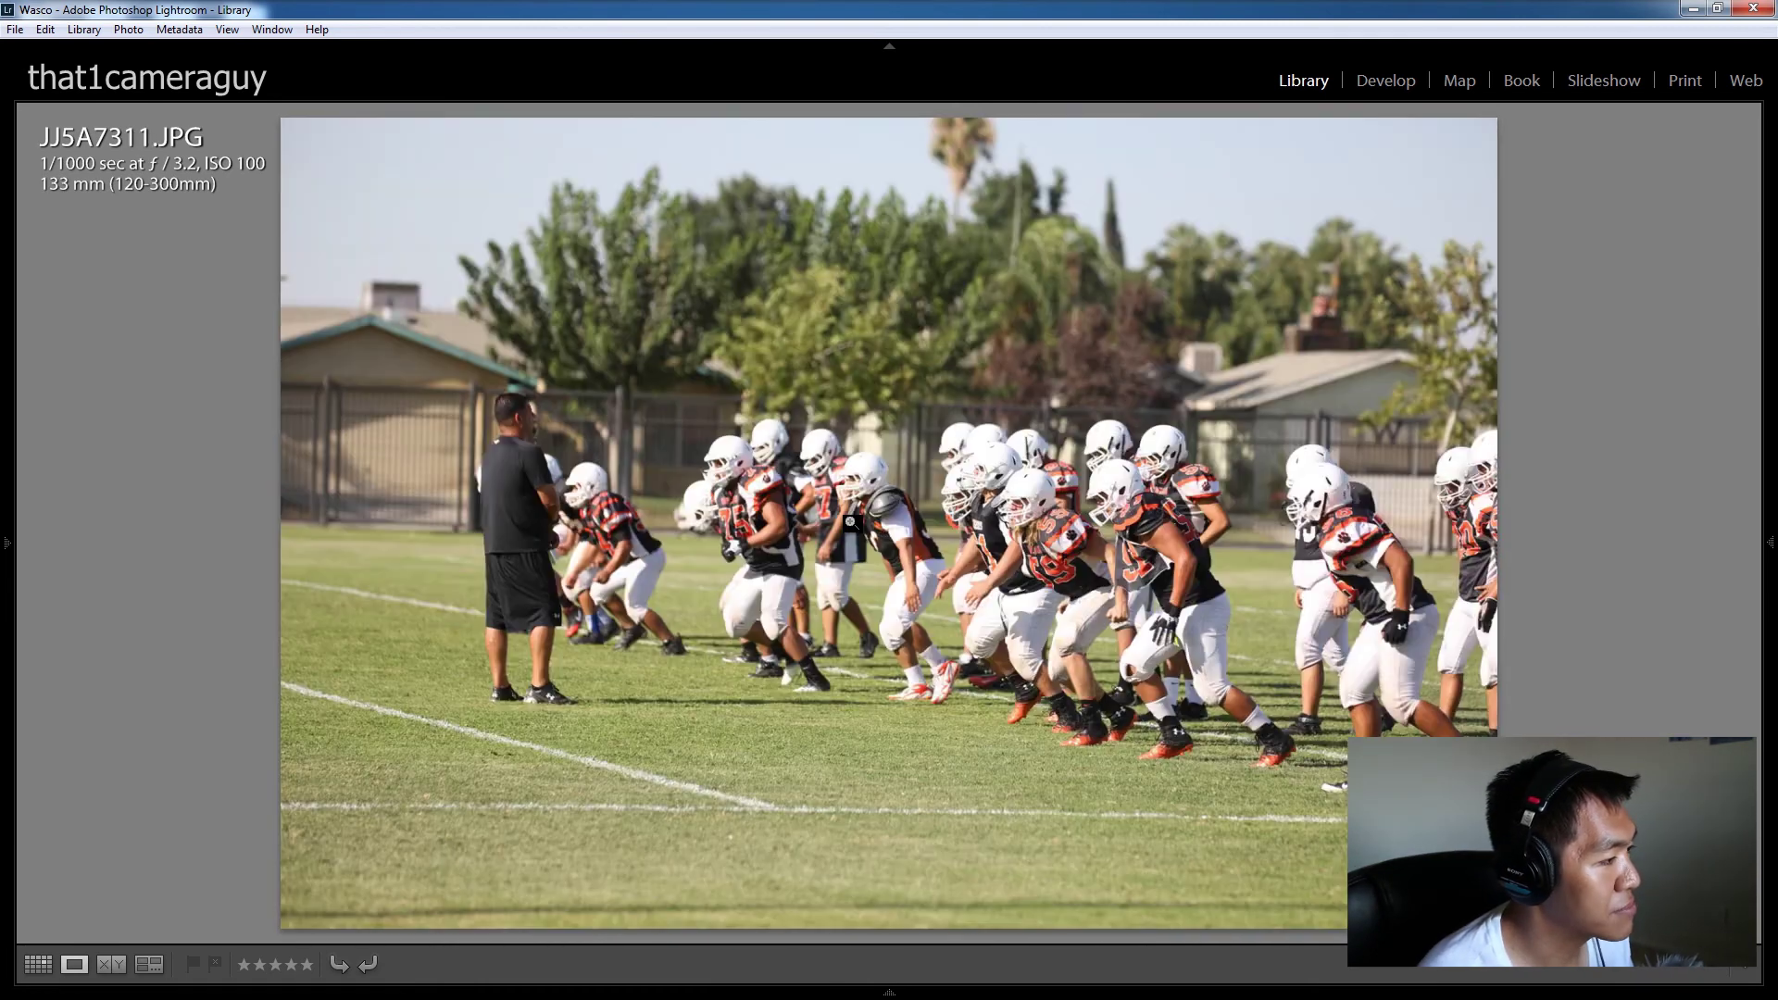
Step: Review the crouching line drill in JJ5A7316.JPG and the following shots of players with raised arms
key(Right)
key(Right)
key(Right)
key(Right)
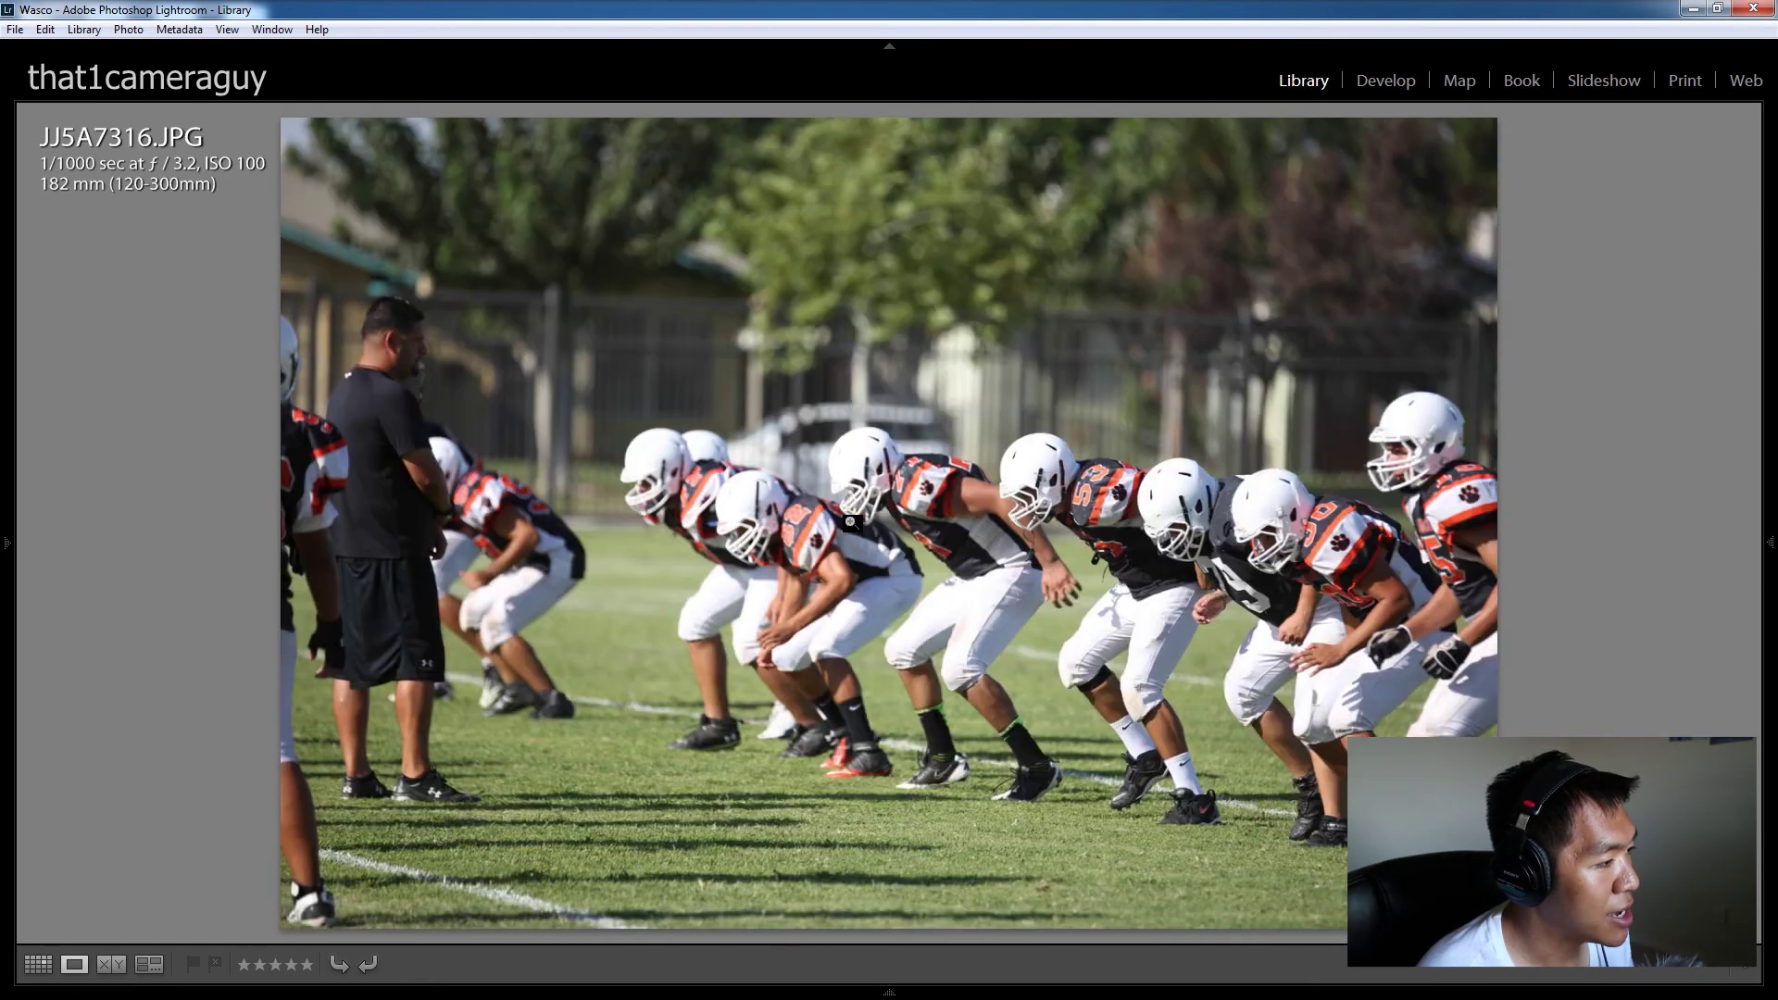
key(Right)
key(Right)
key(Right)
key(Right)
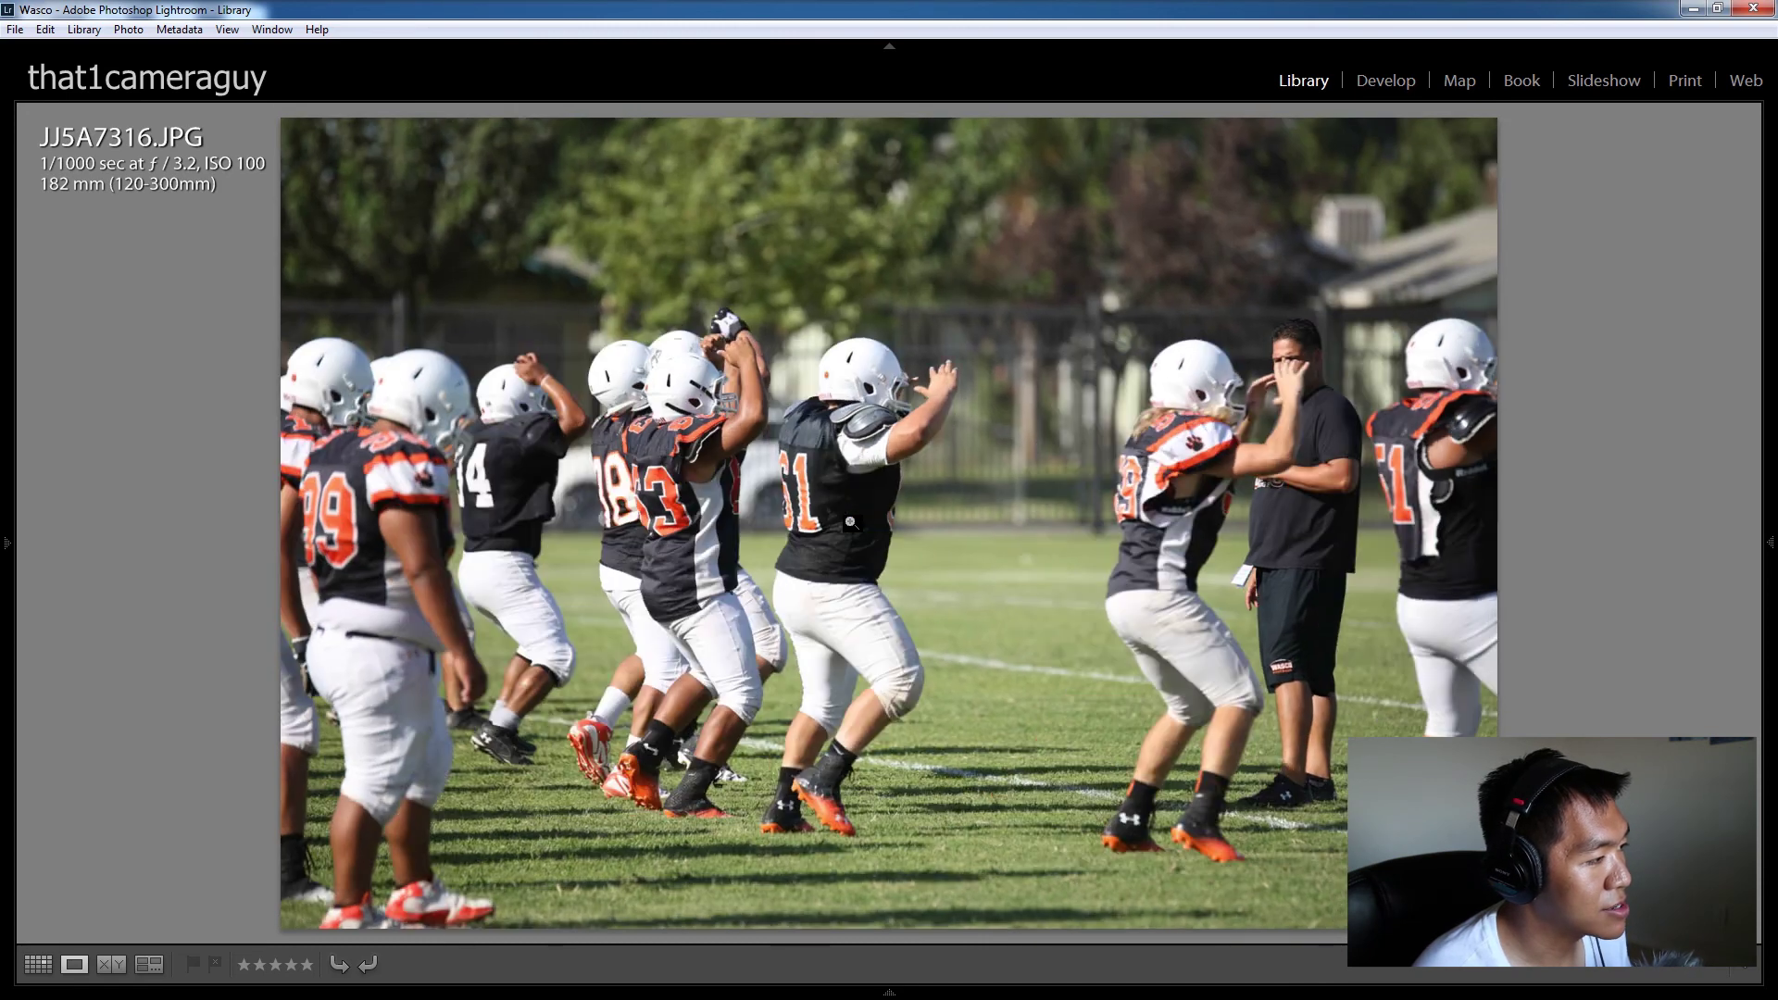
Step: Page through the remaining team warm-up photos, from the raised-arms group to the crouching players in white pants
key(Right)
key(Right)
key(Right)
key(Right)
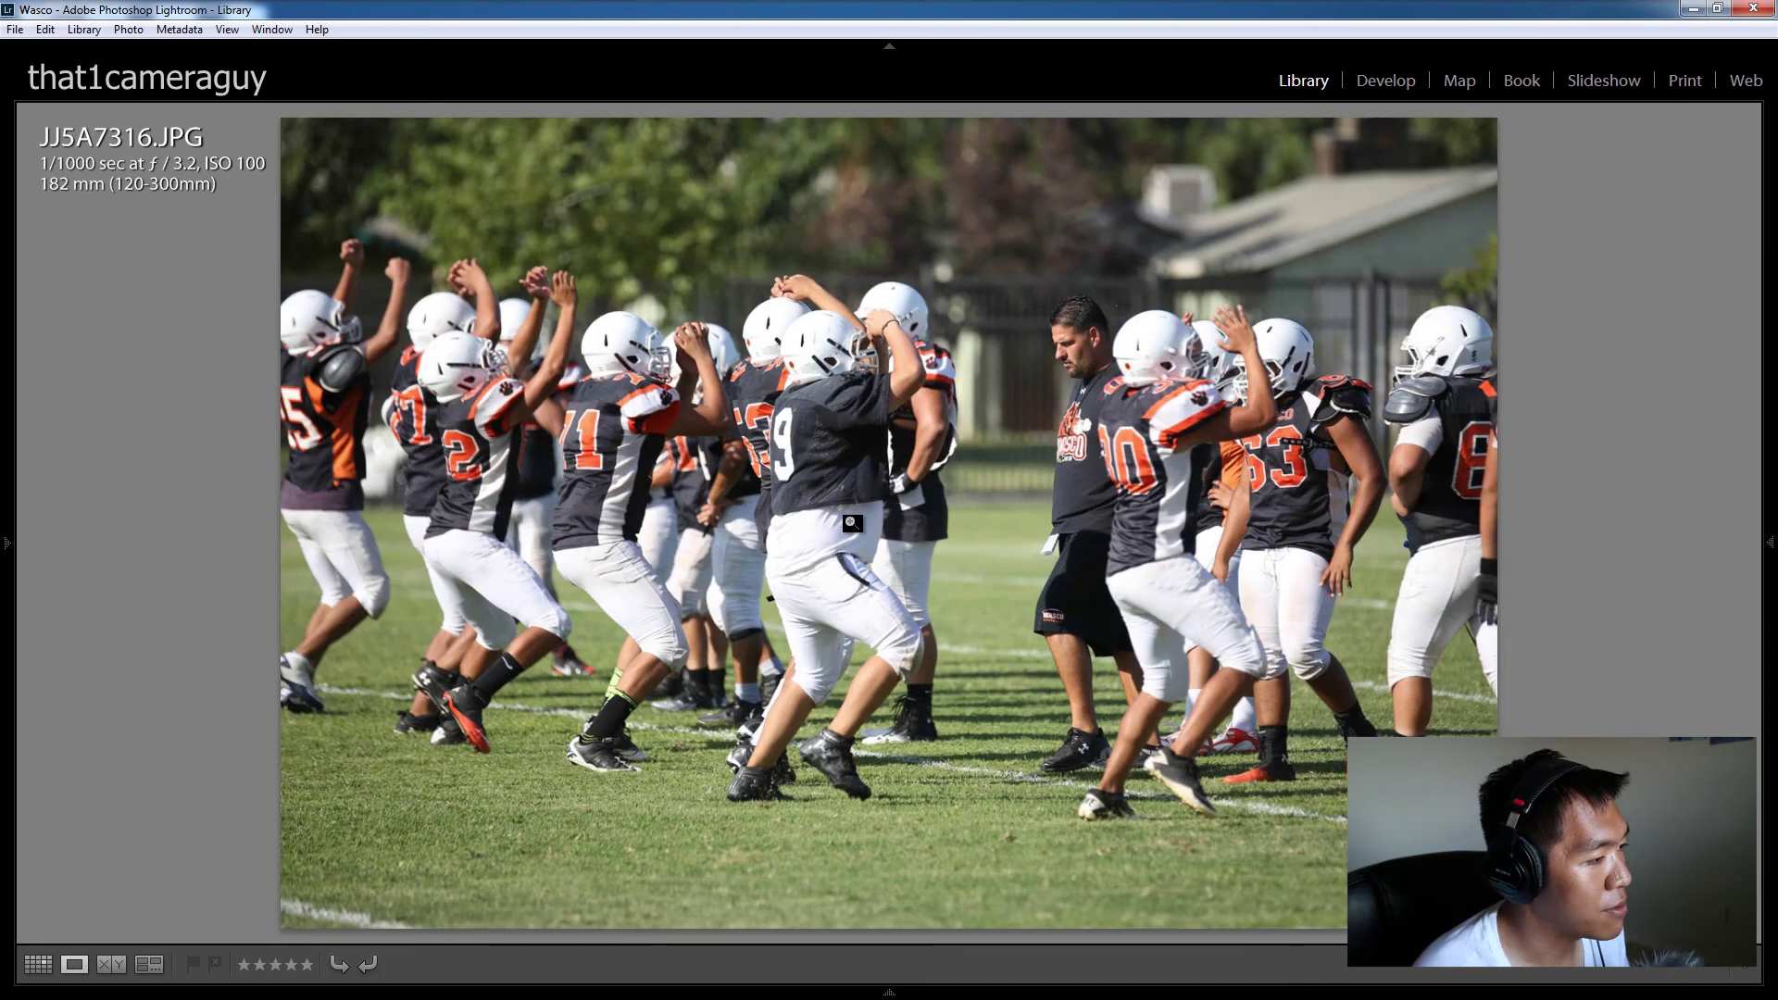
key(Right)
key(Right)
key(Right)
key(Right)
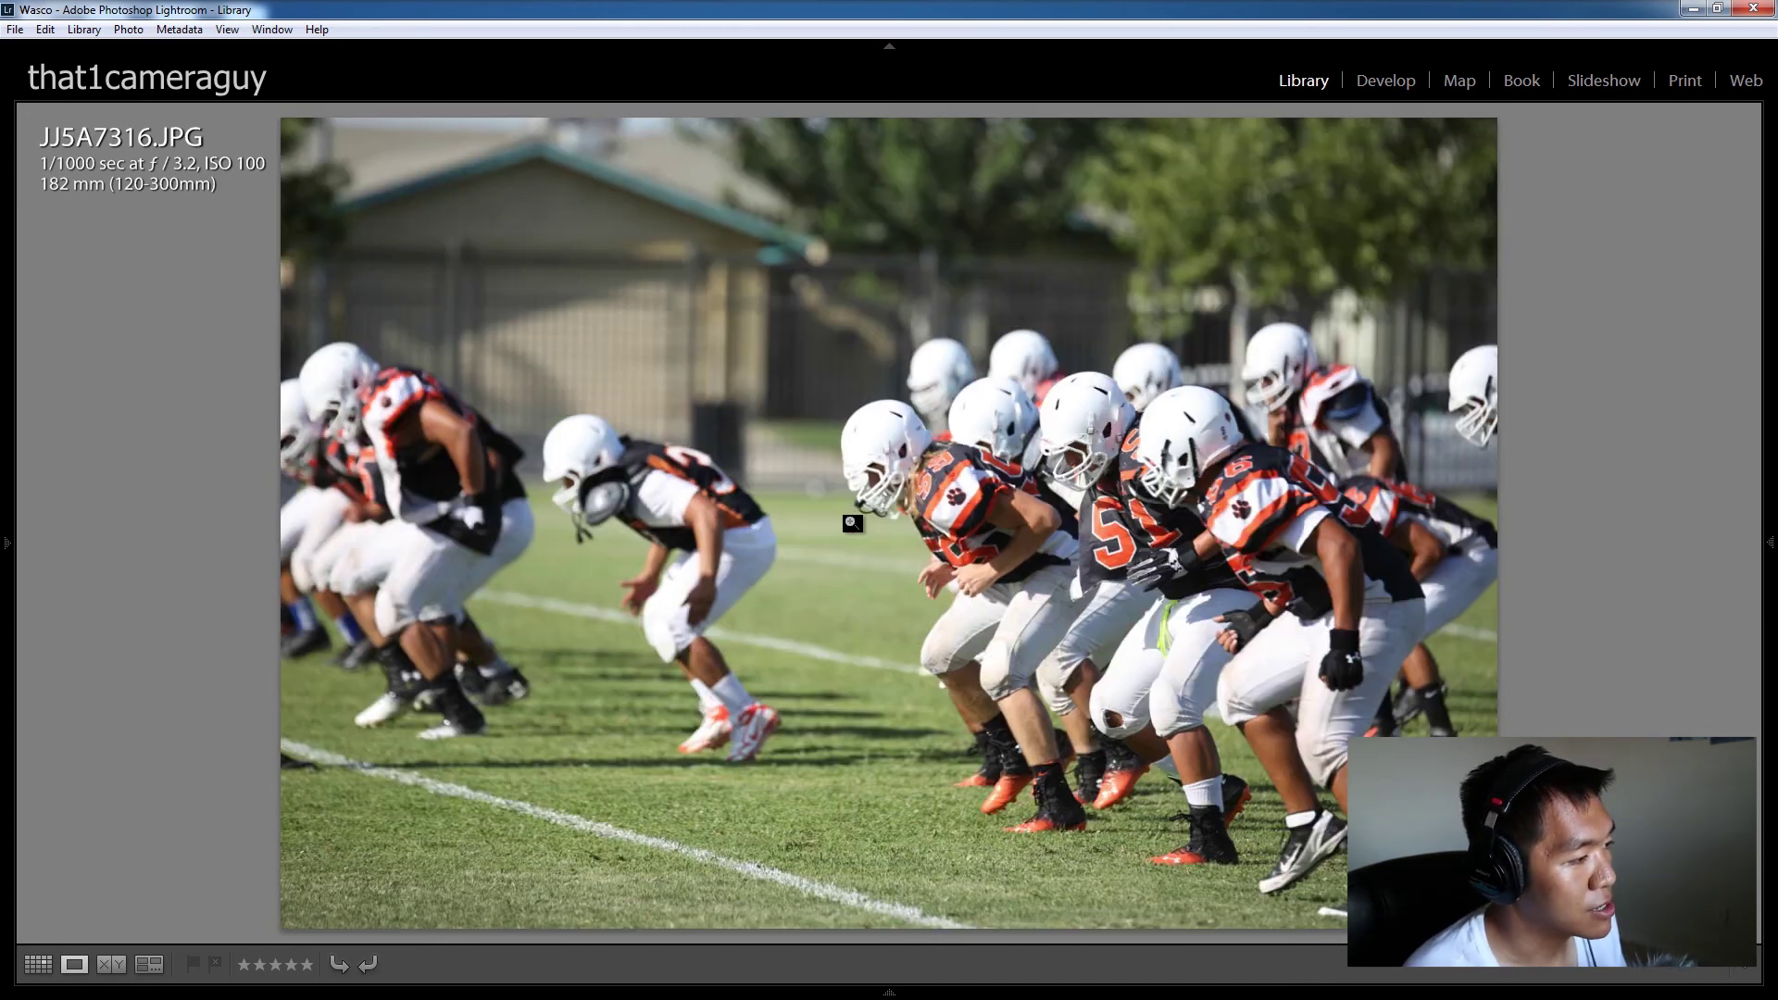
Step: Continue past the quarterback holding the ball to the two-star passing shot in JJ5A7363.JPG
key(Right)
key(Right)
key(Right)
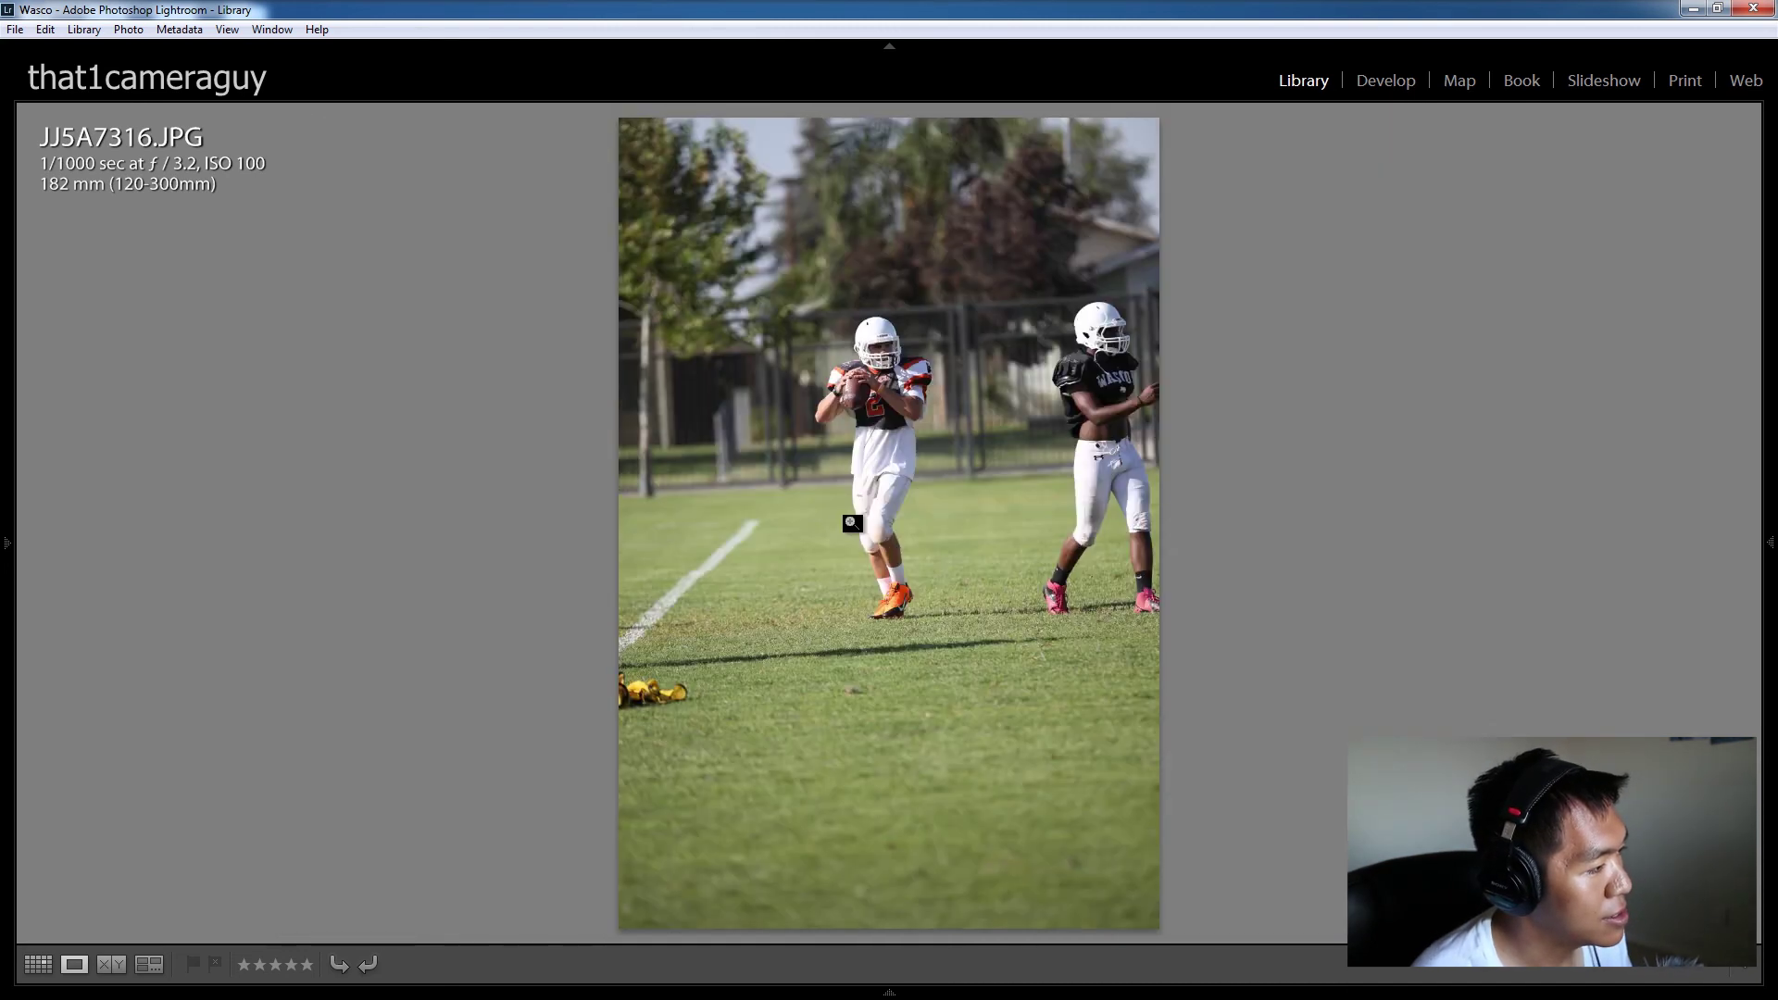
key(Right)
key(Right)
key(Right)
key(Right)
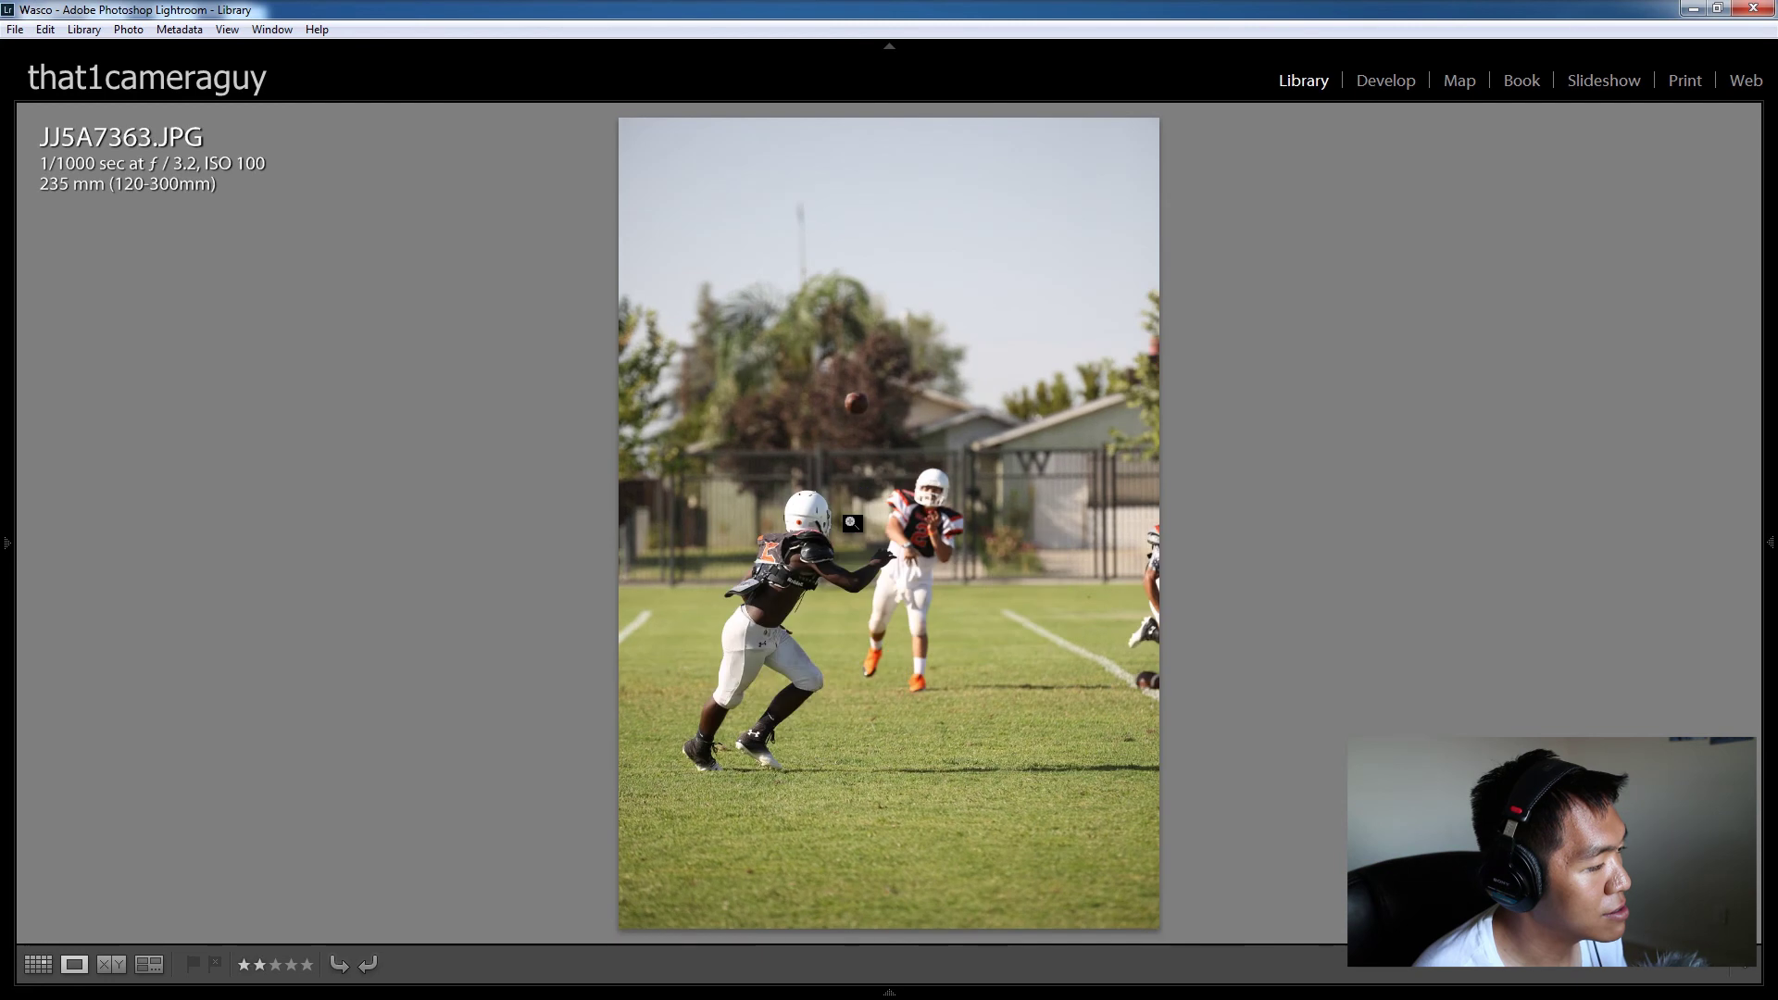
Step: Examine the receiver and quarterback in JJ5A7363.JPG at 1:3 and 1:1 zoom, returning to full view
click(792, 546)
click(793, 546)
click(793, 547)
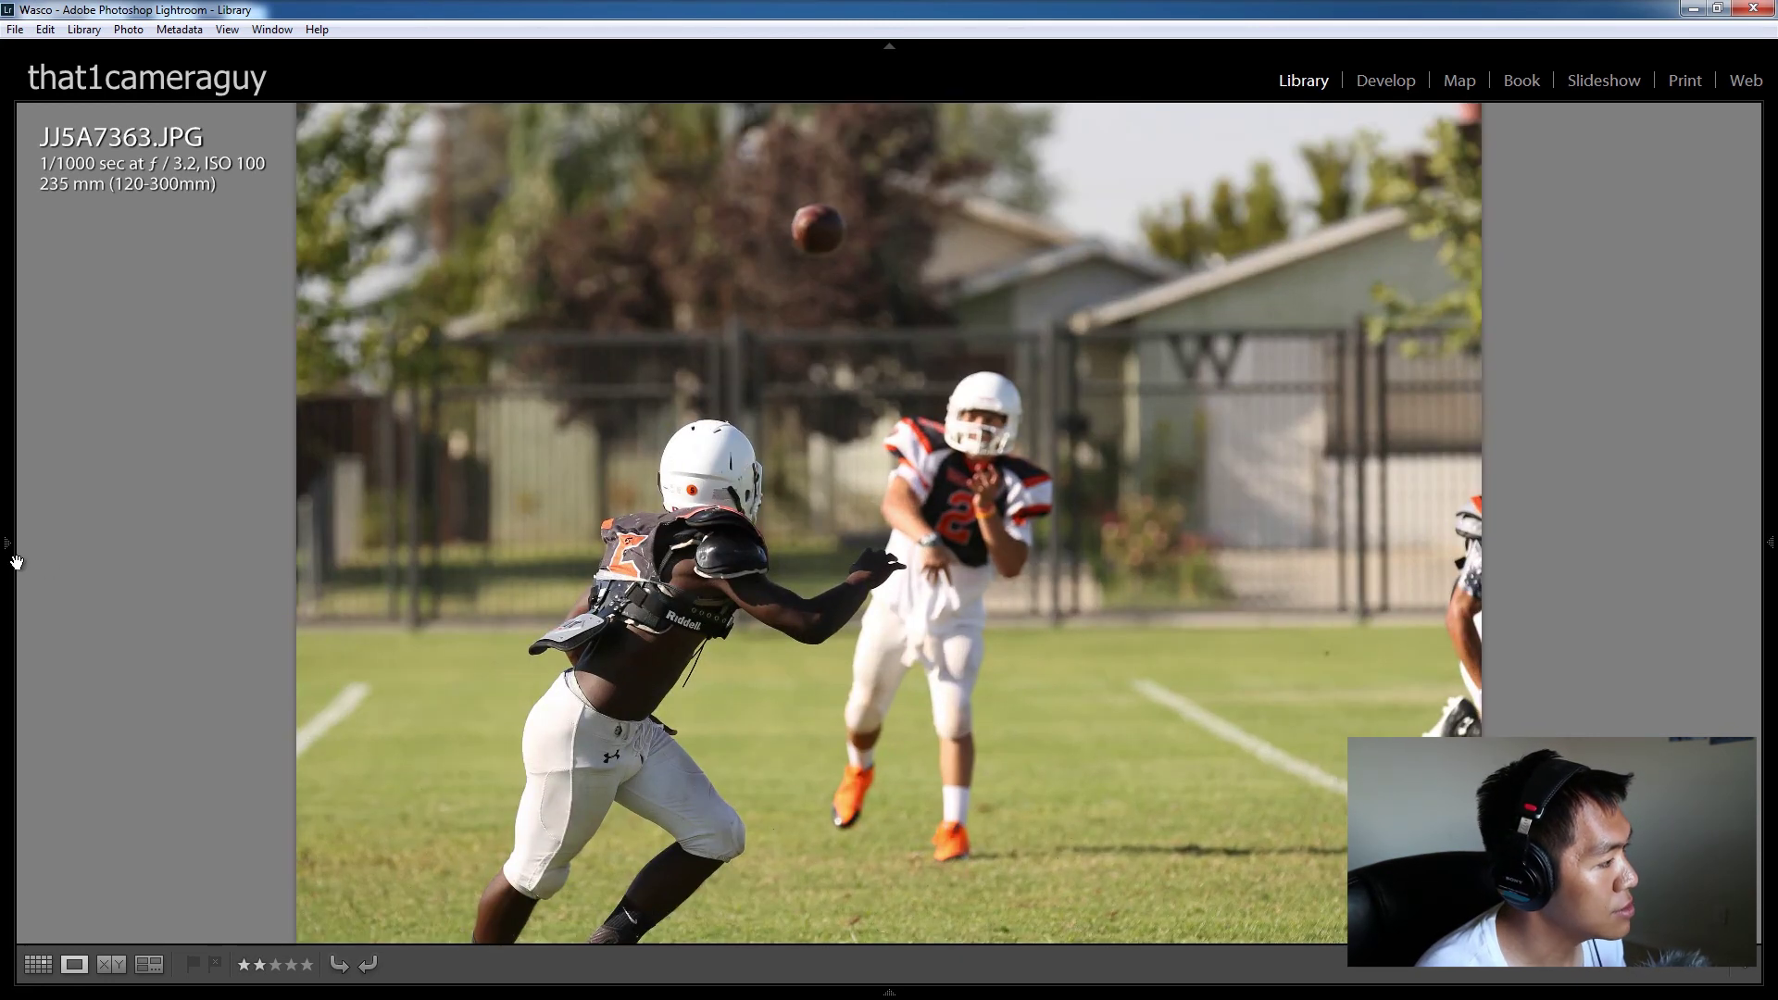
click(673, 540)
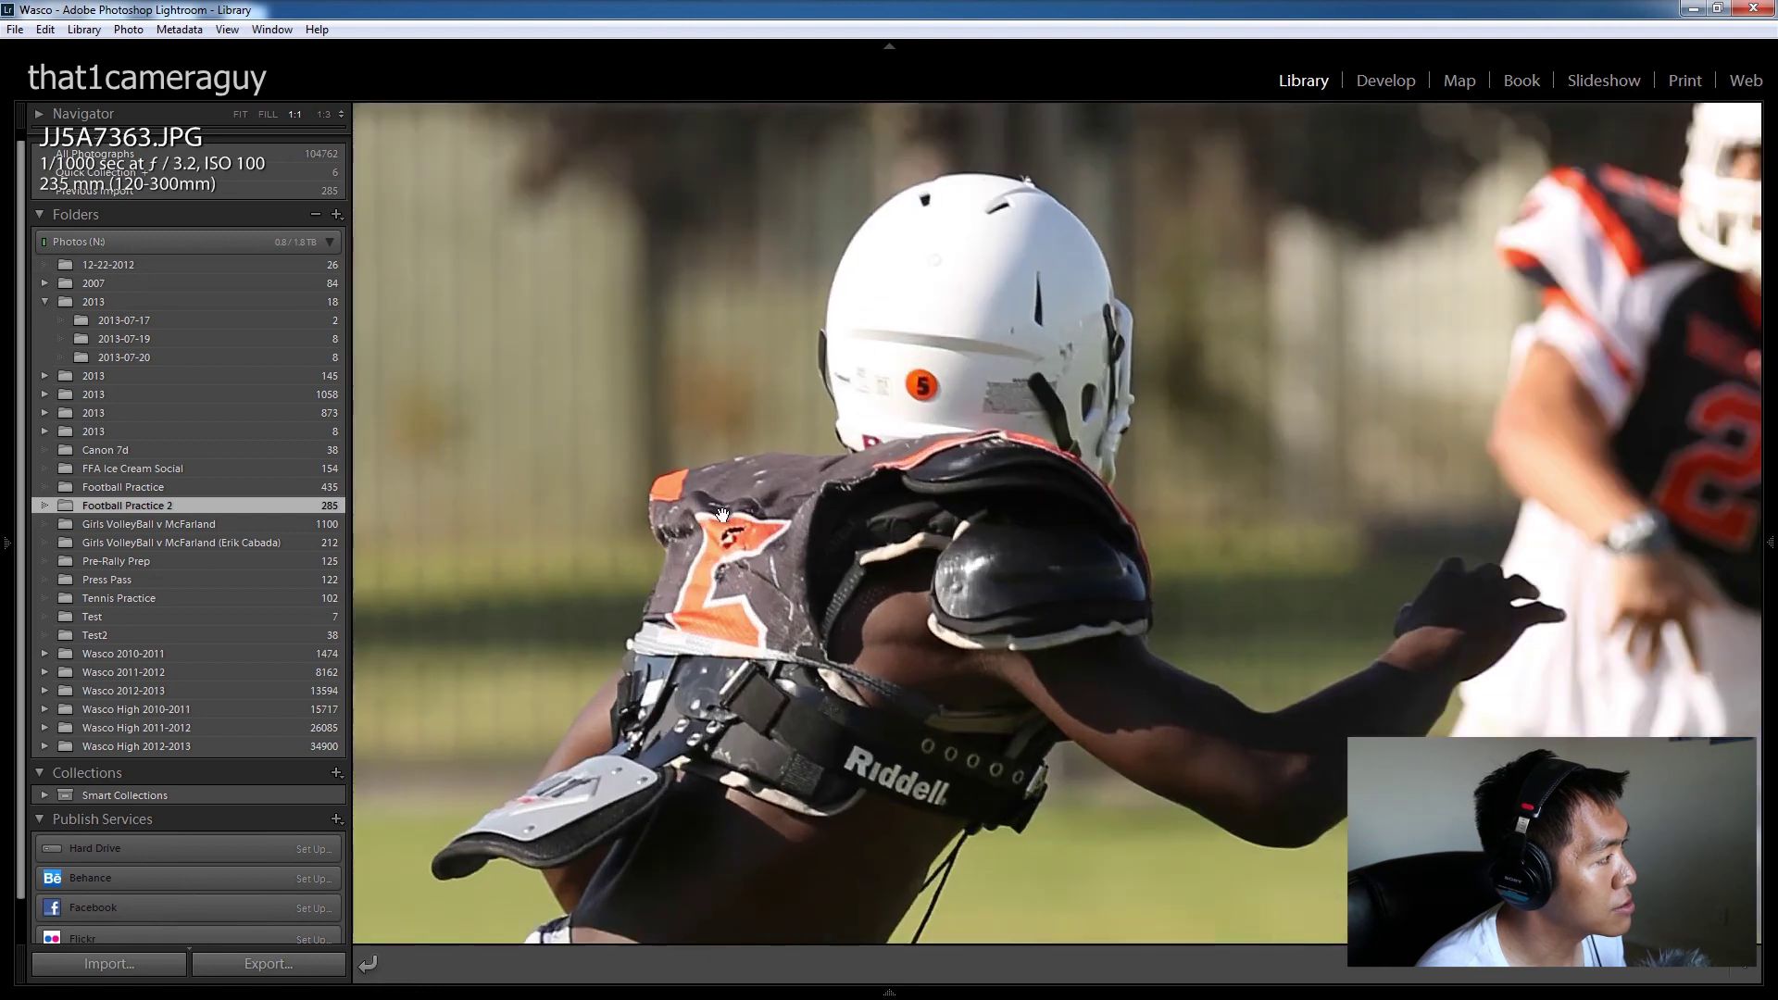
drag(1028, 400, 587, 676)
drag(444, 681, 361, 453)
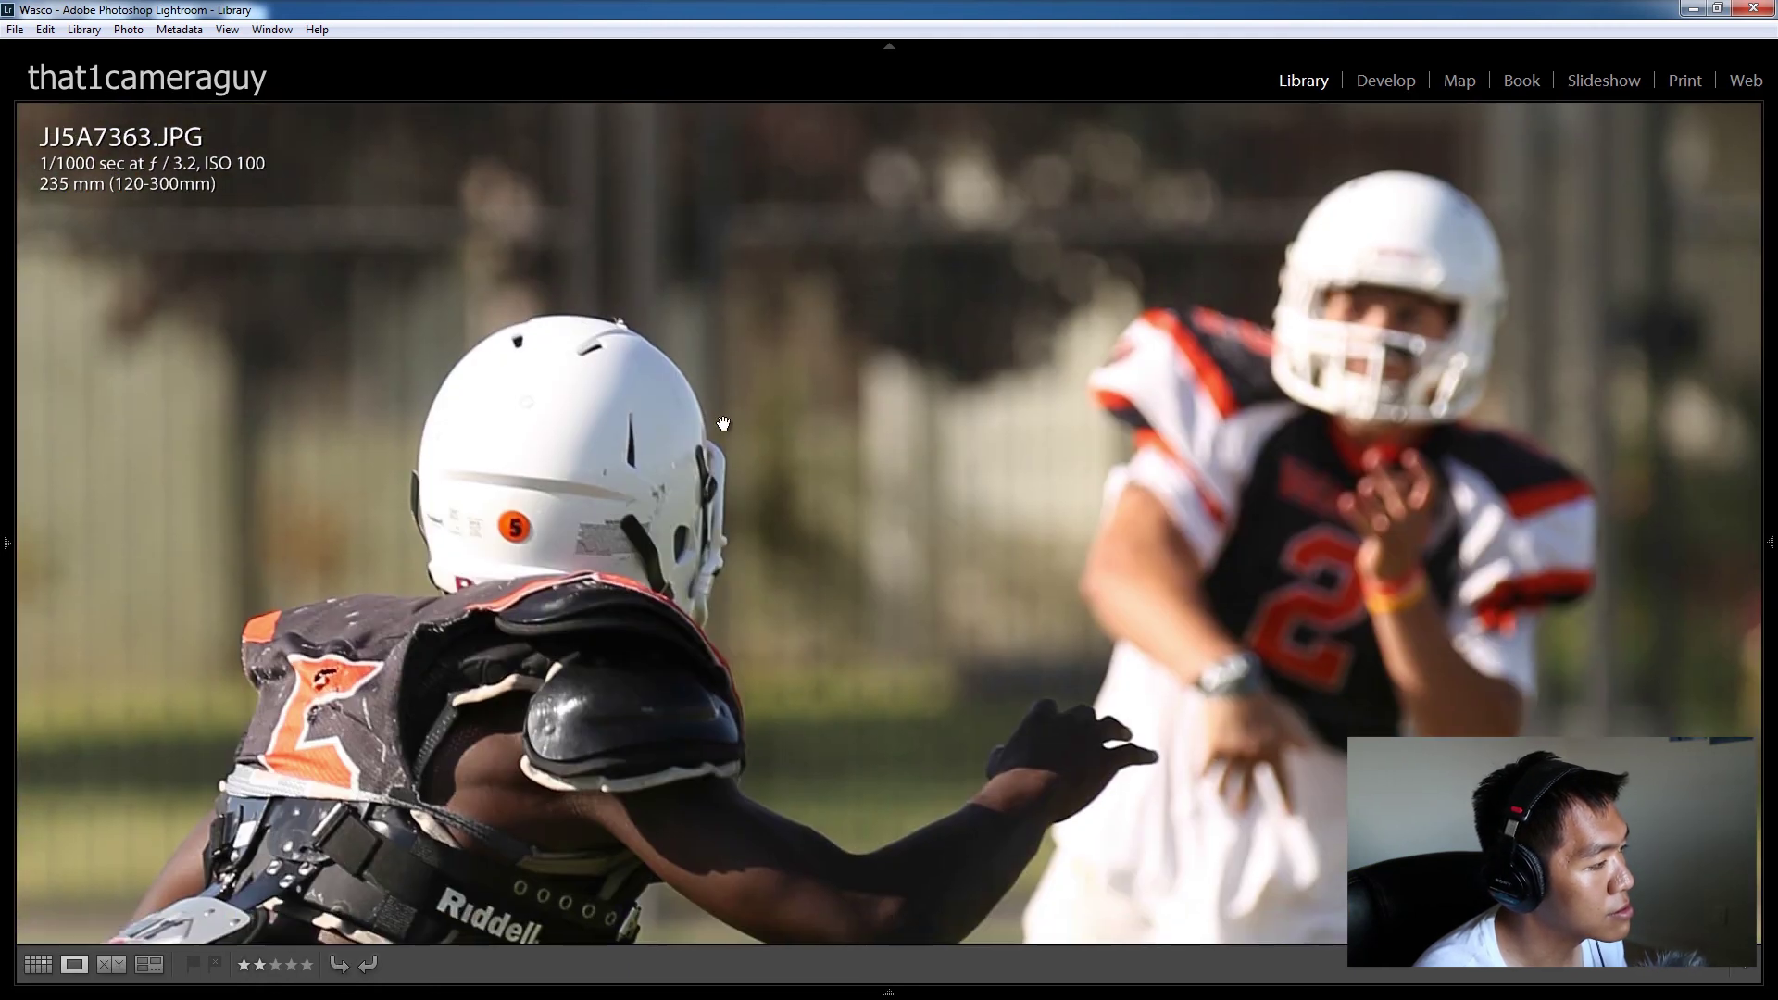
click(361, 454)
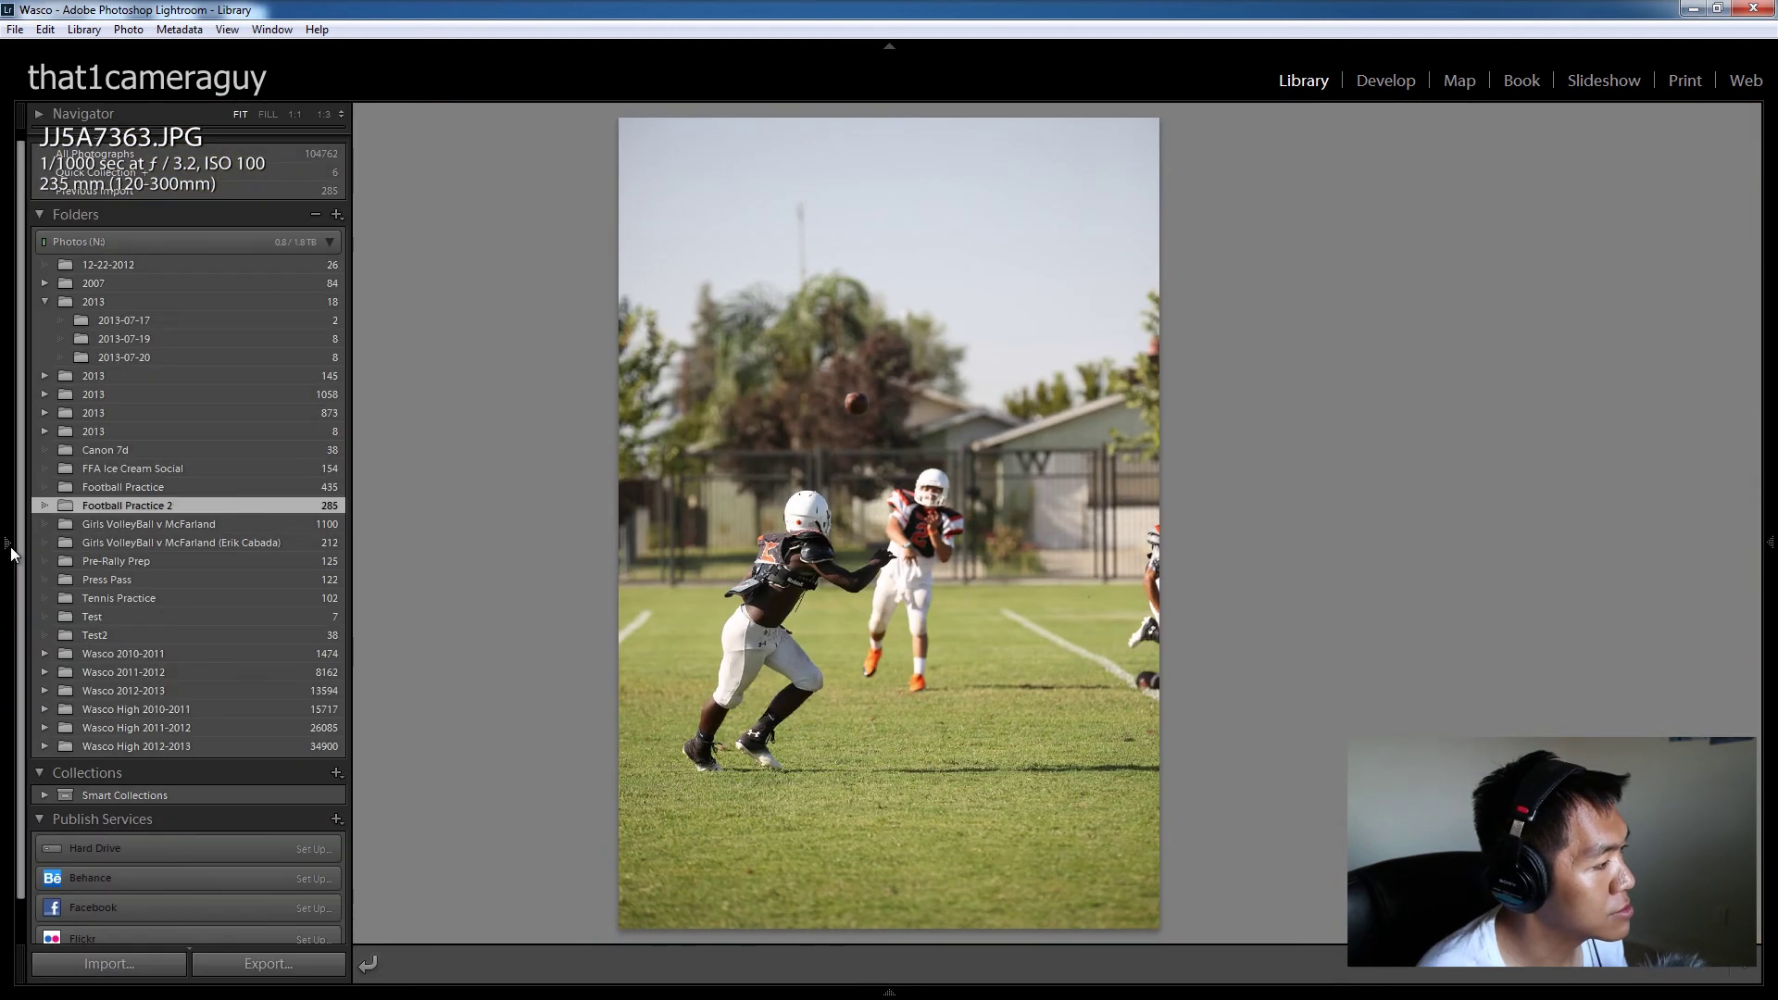
Step: View the catch in JJ5A7365.JPG and go back to player 25 in JJ5A7360.JPG
key(Right)
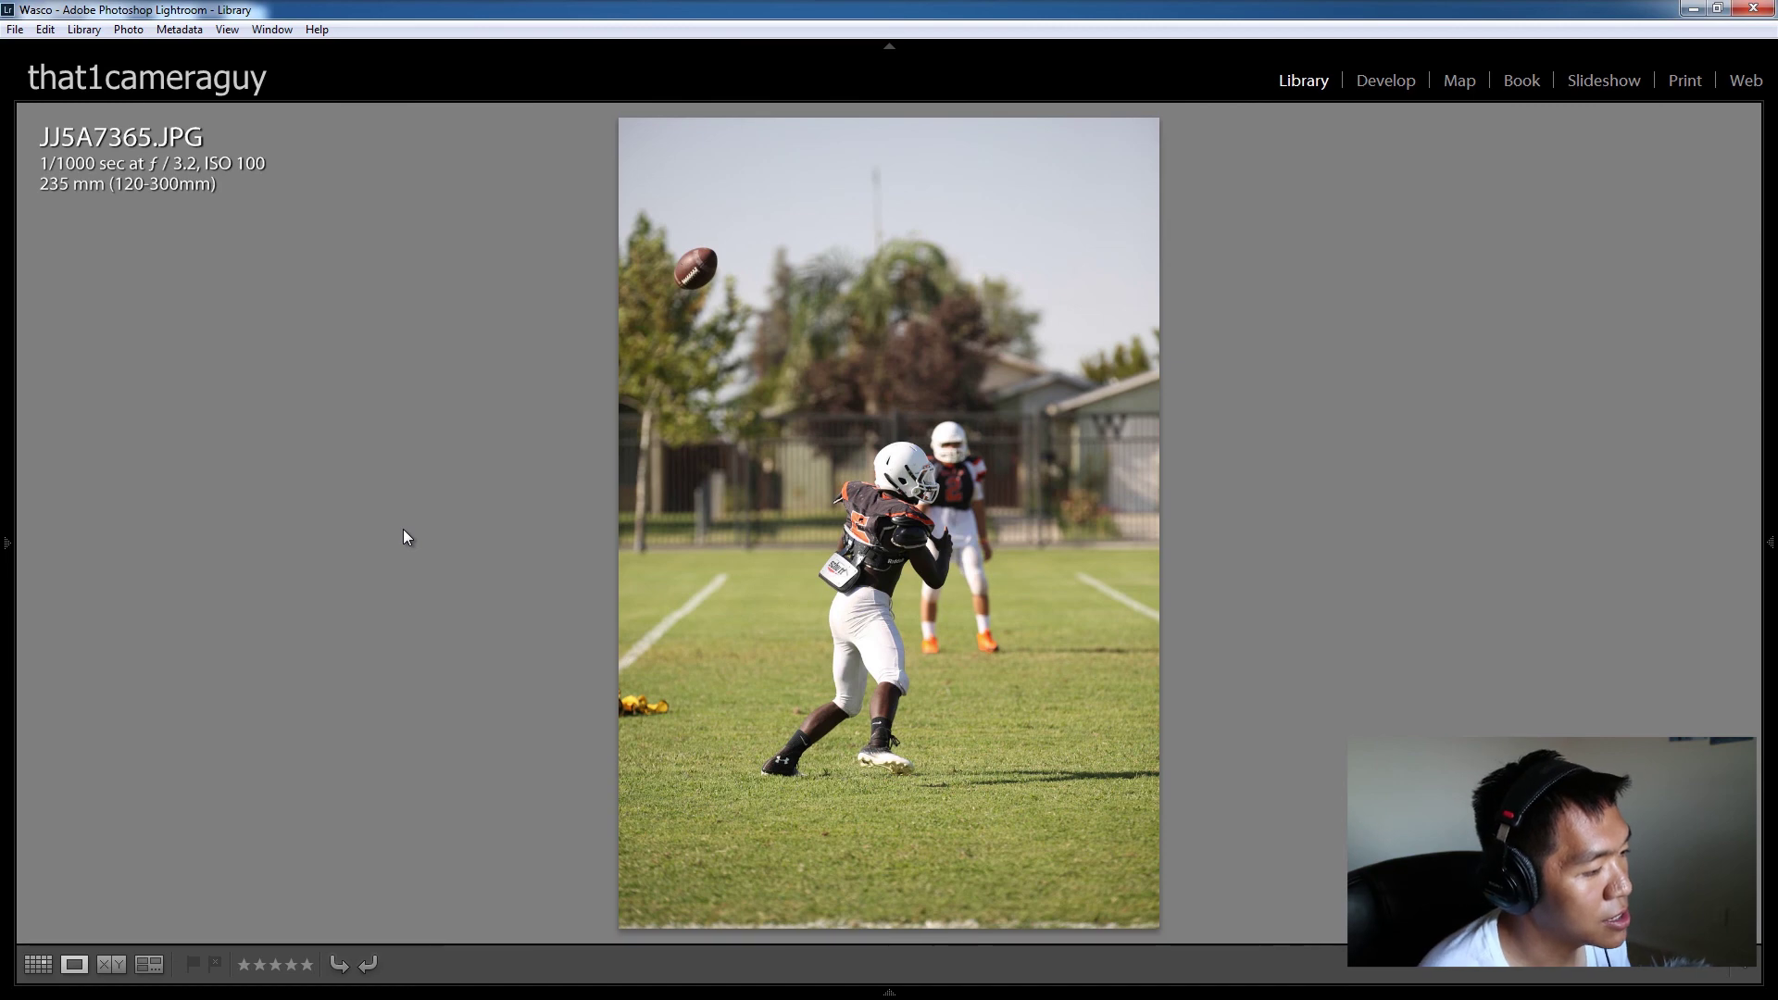
key(Left)
key(Left)
key(Left)
key(Left)
key(Left)
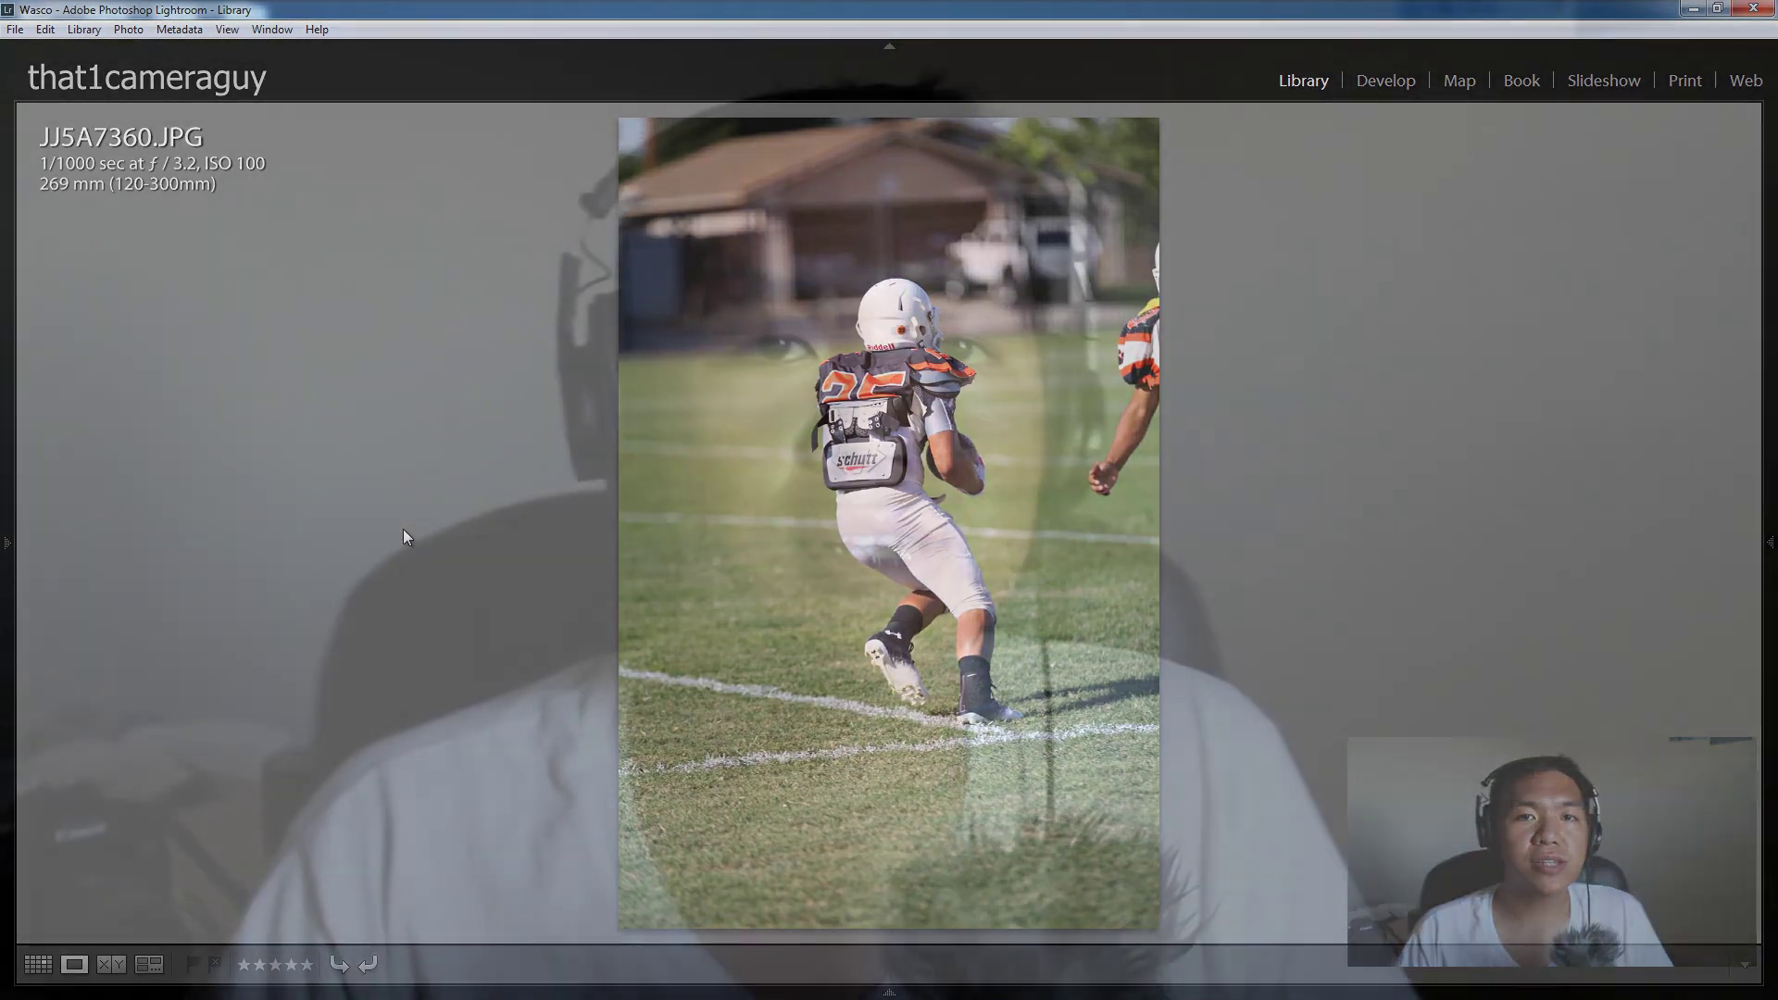